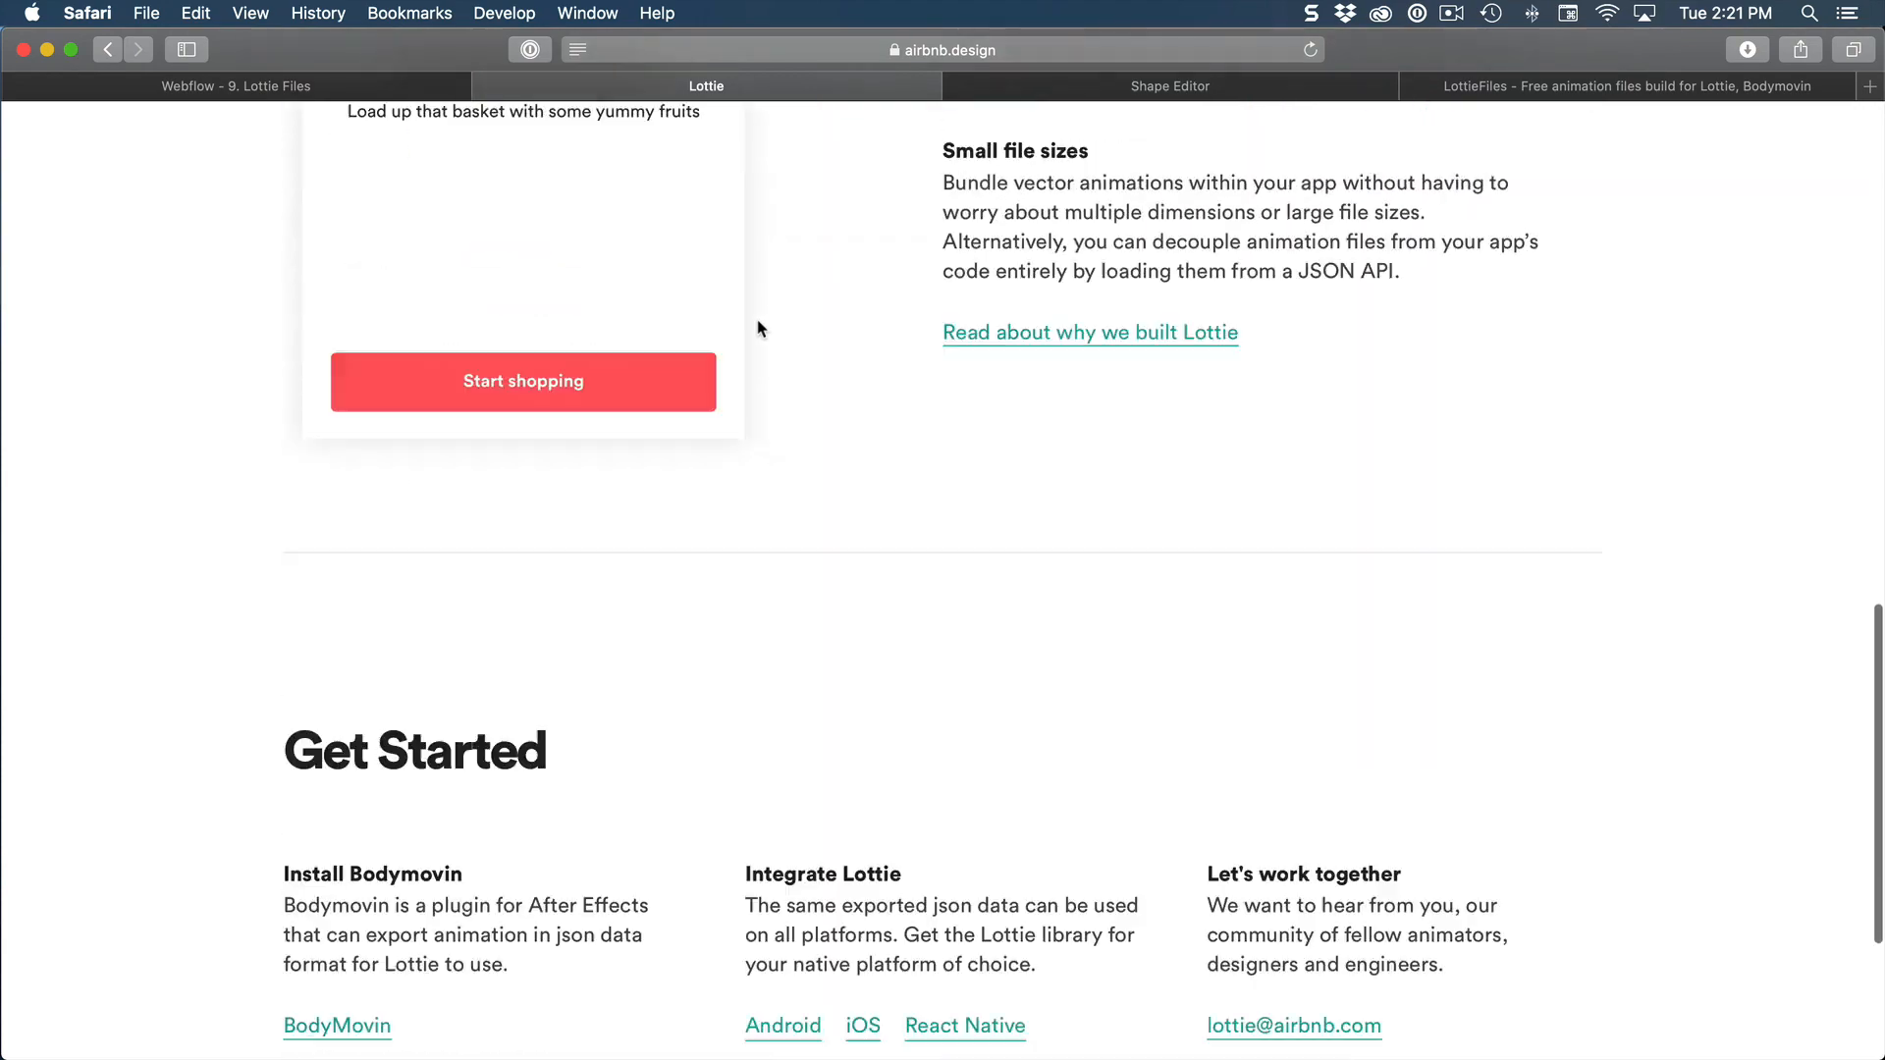
Step: Switch to the Shape Editor page and select the scene of the purple-haired woman with raised arms
scroll(757, 324, "up", 15)
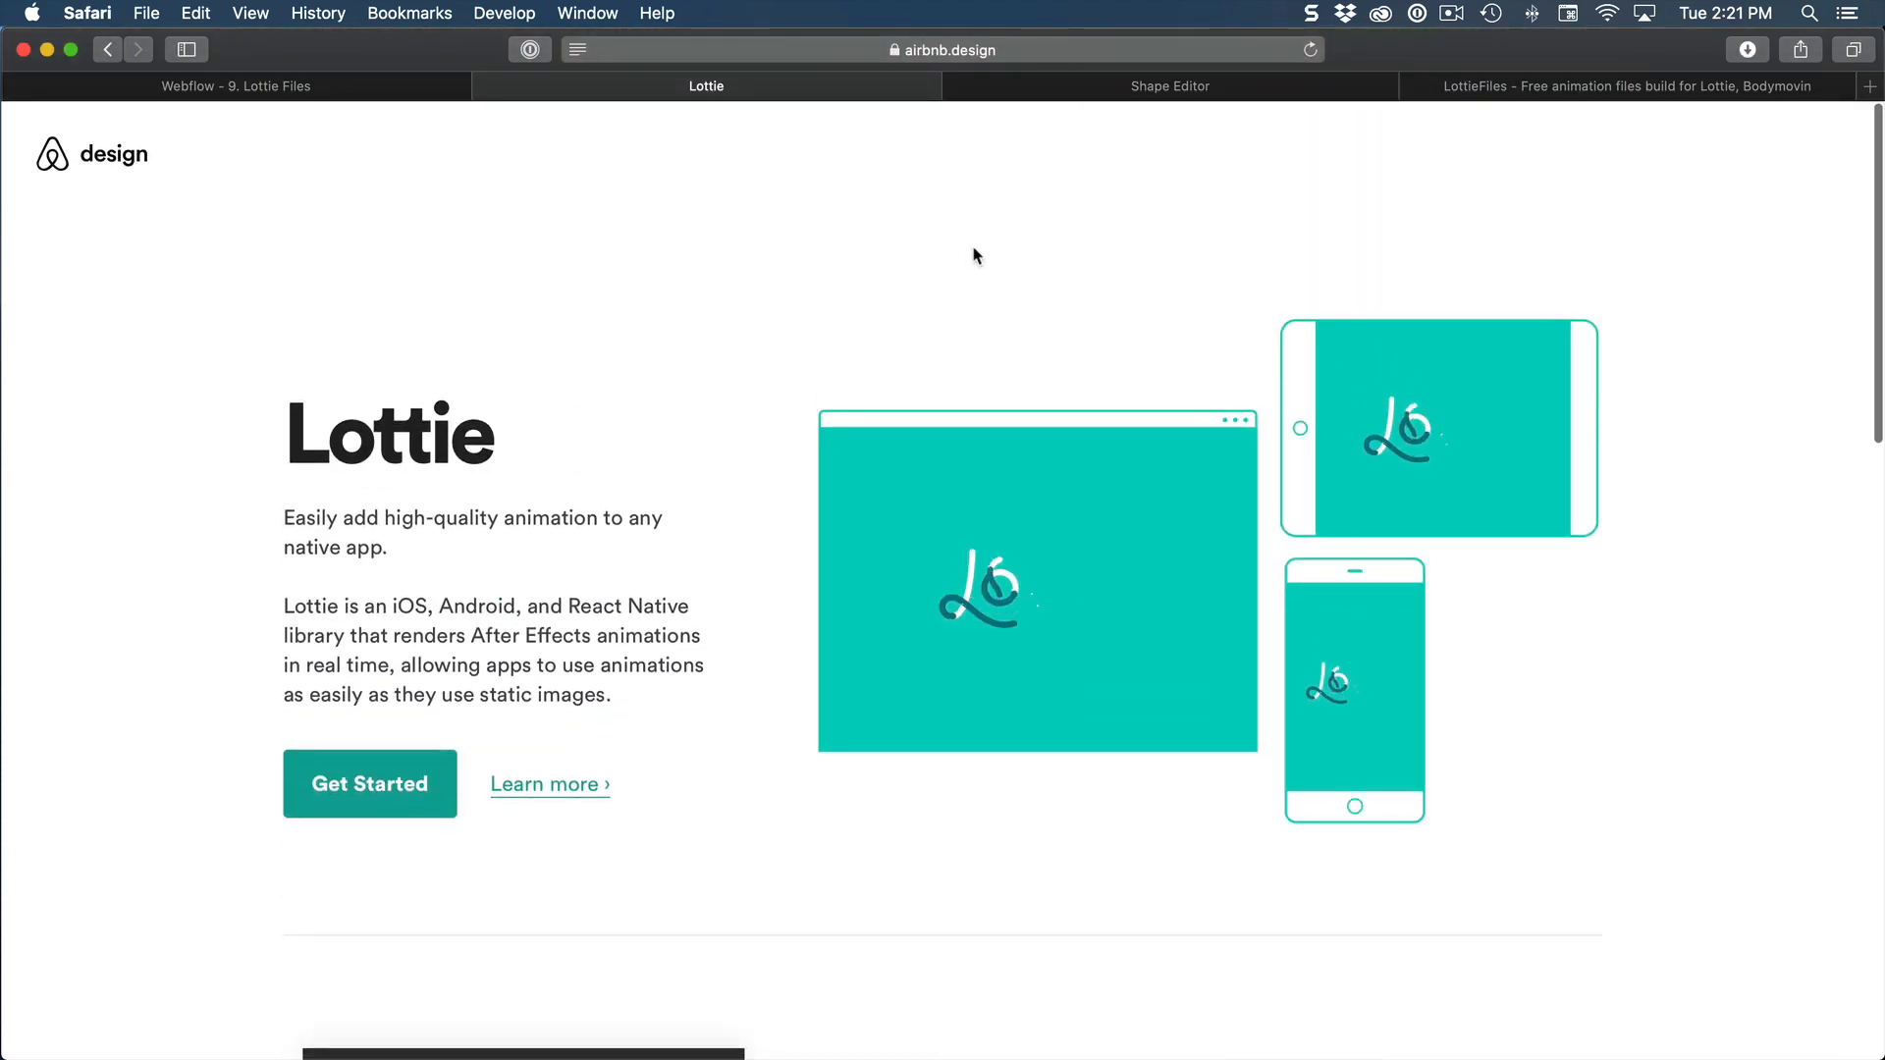
left_click(1045, 86)
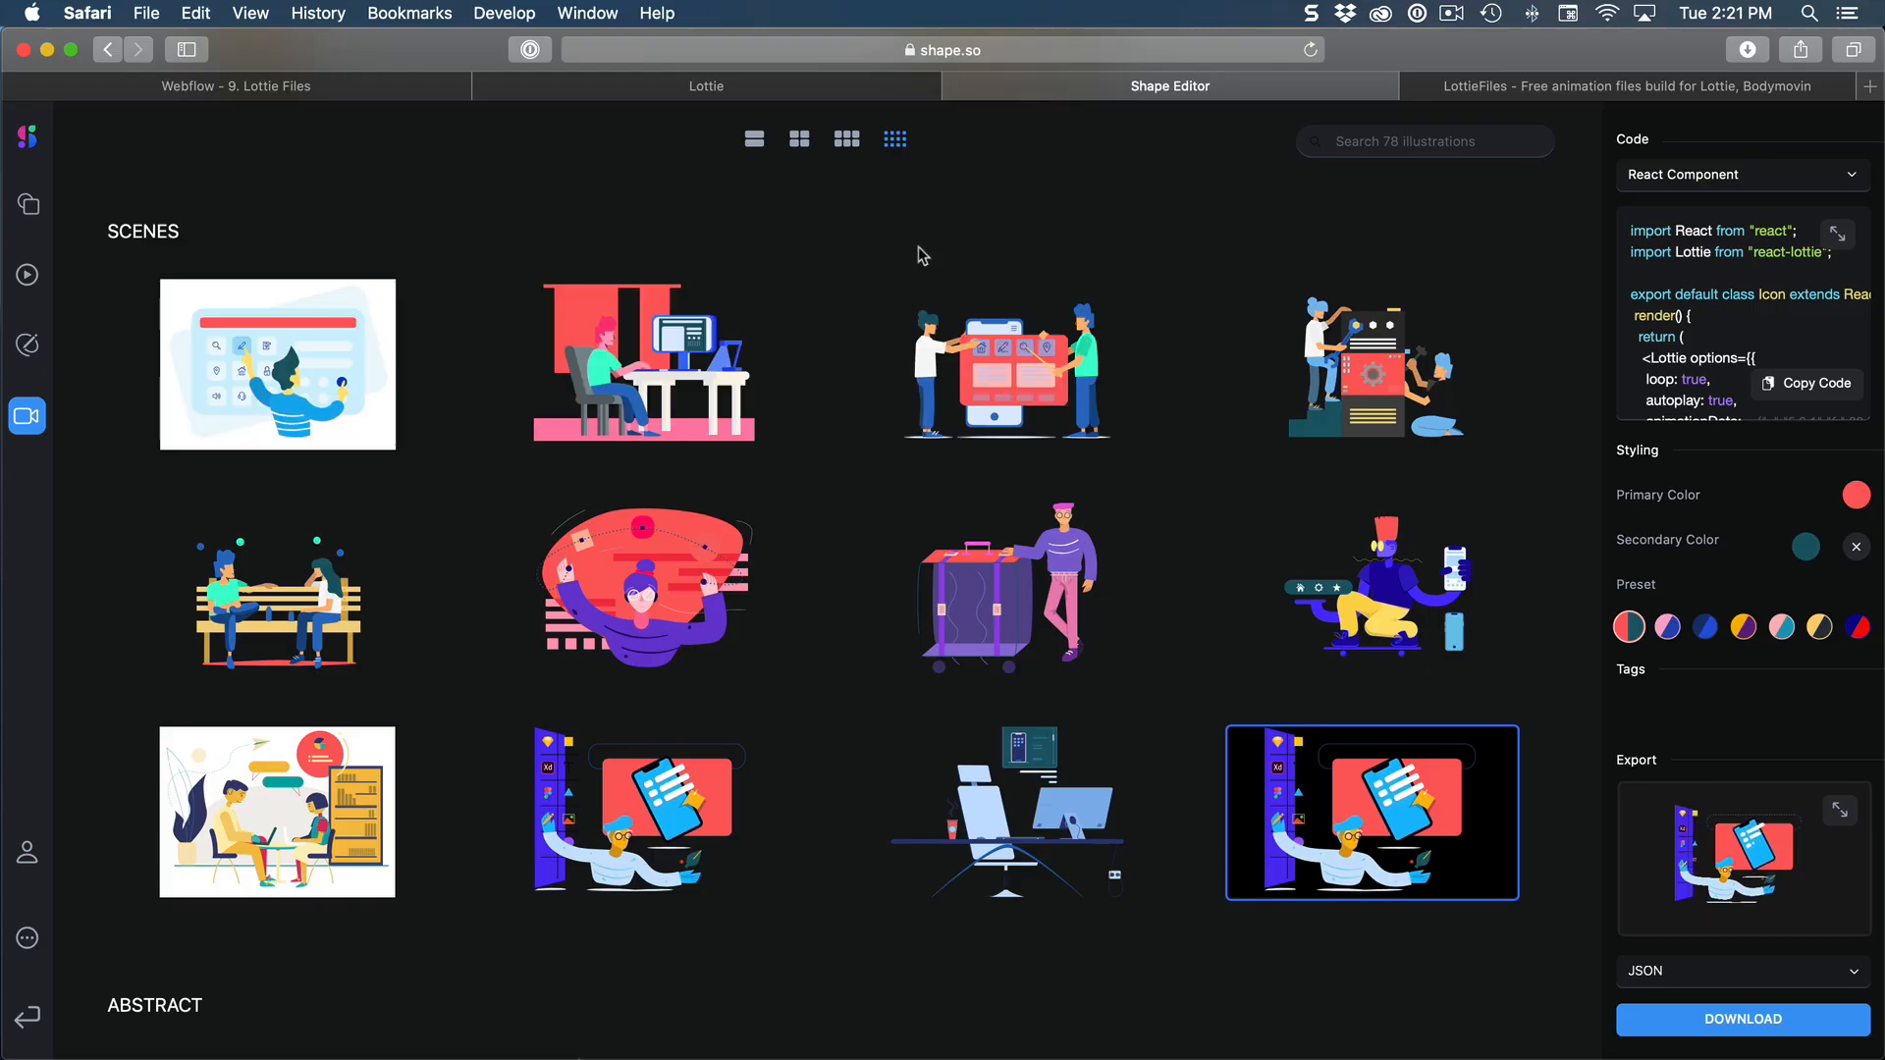
left_click(643, 587)
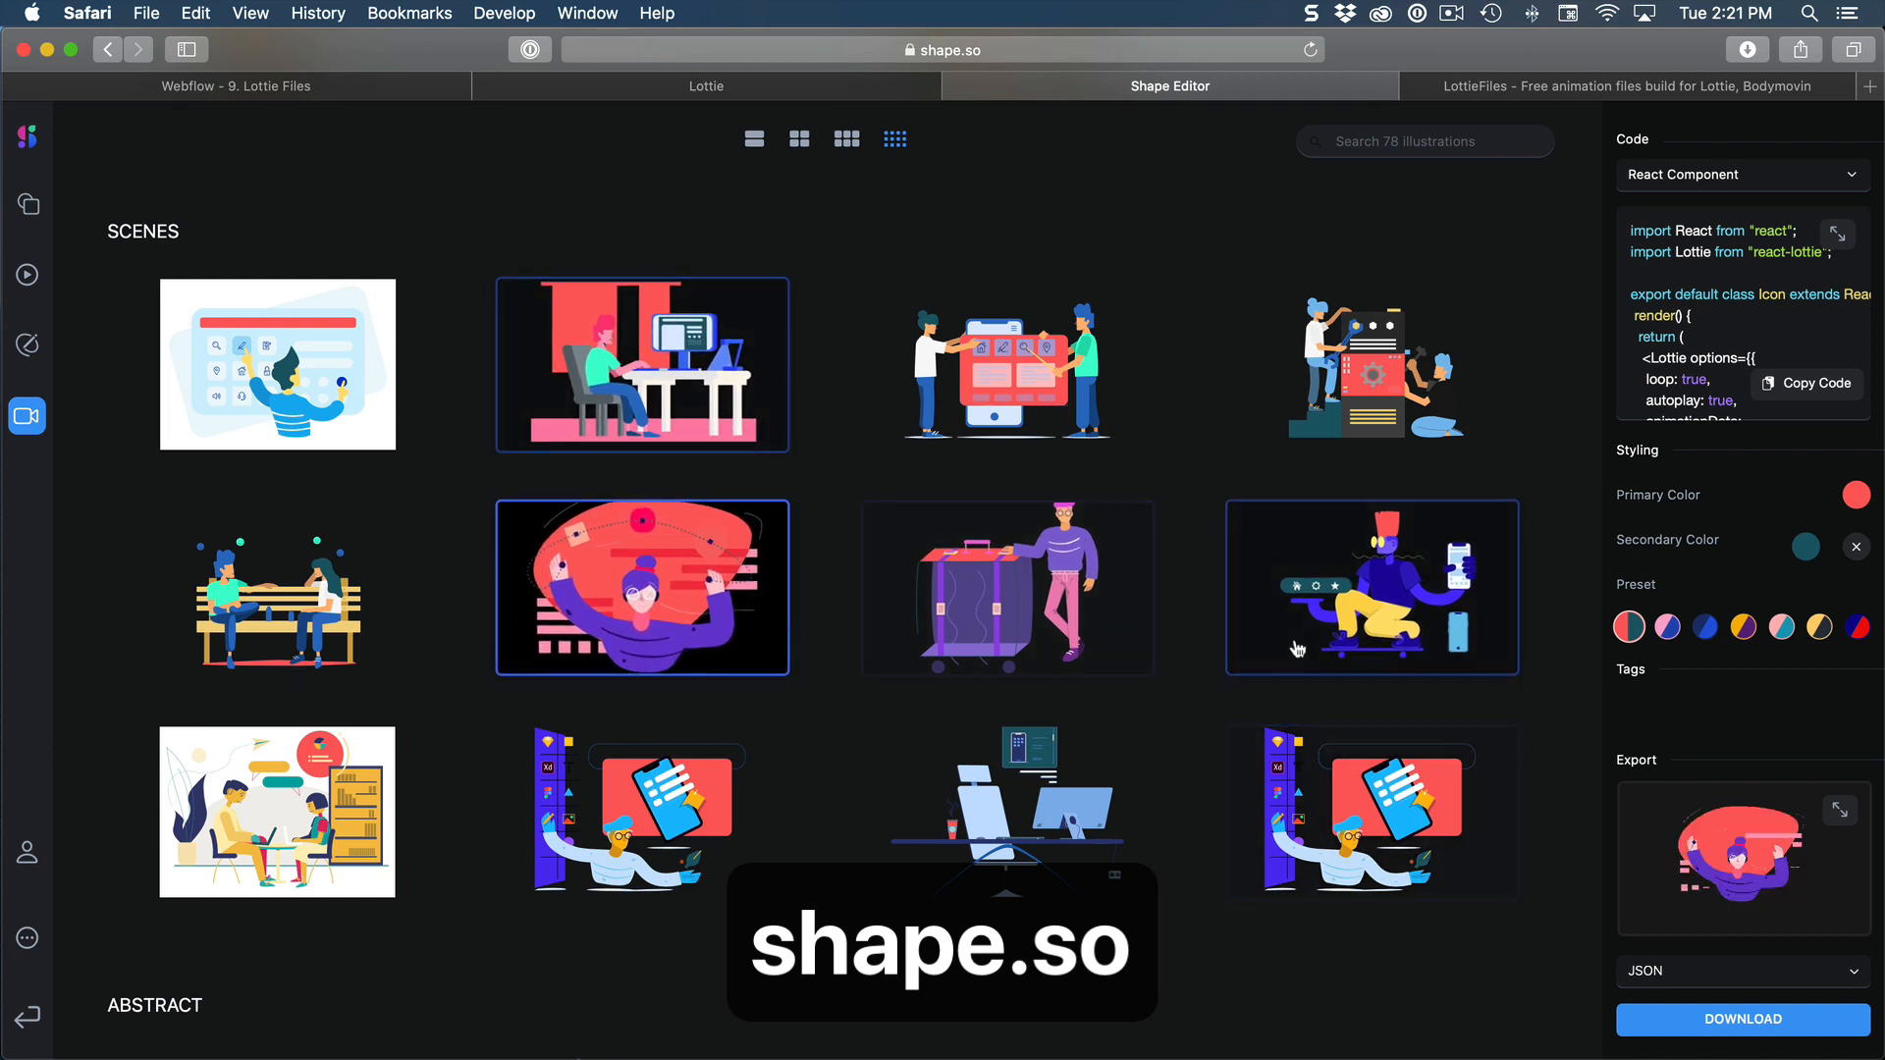
Step: Try several preset colour pairs on the scene illustrations, ending with the pink and blue preset
left_click(1667, 627)
left_click(1705, 626)
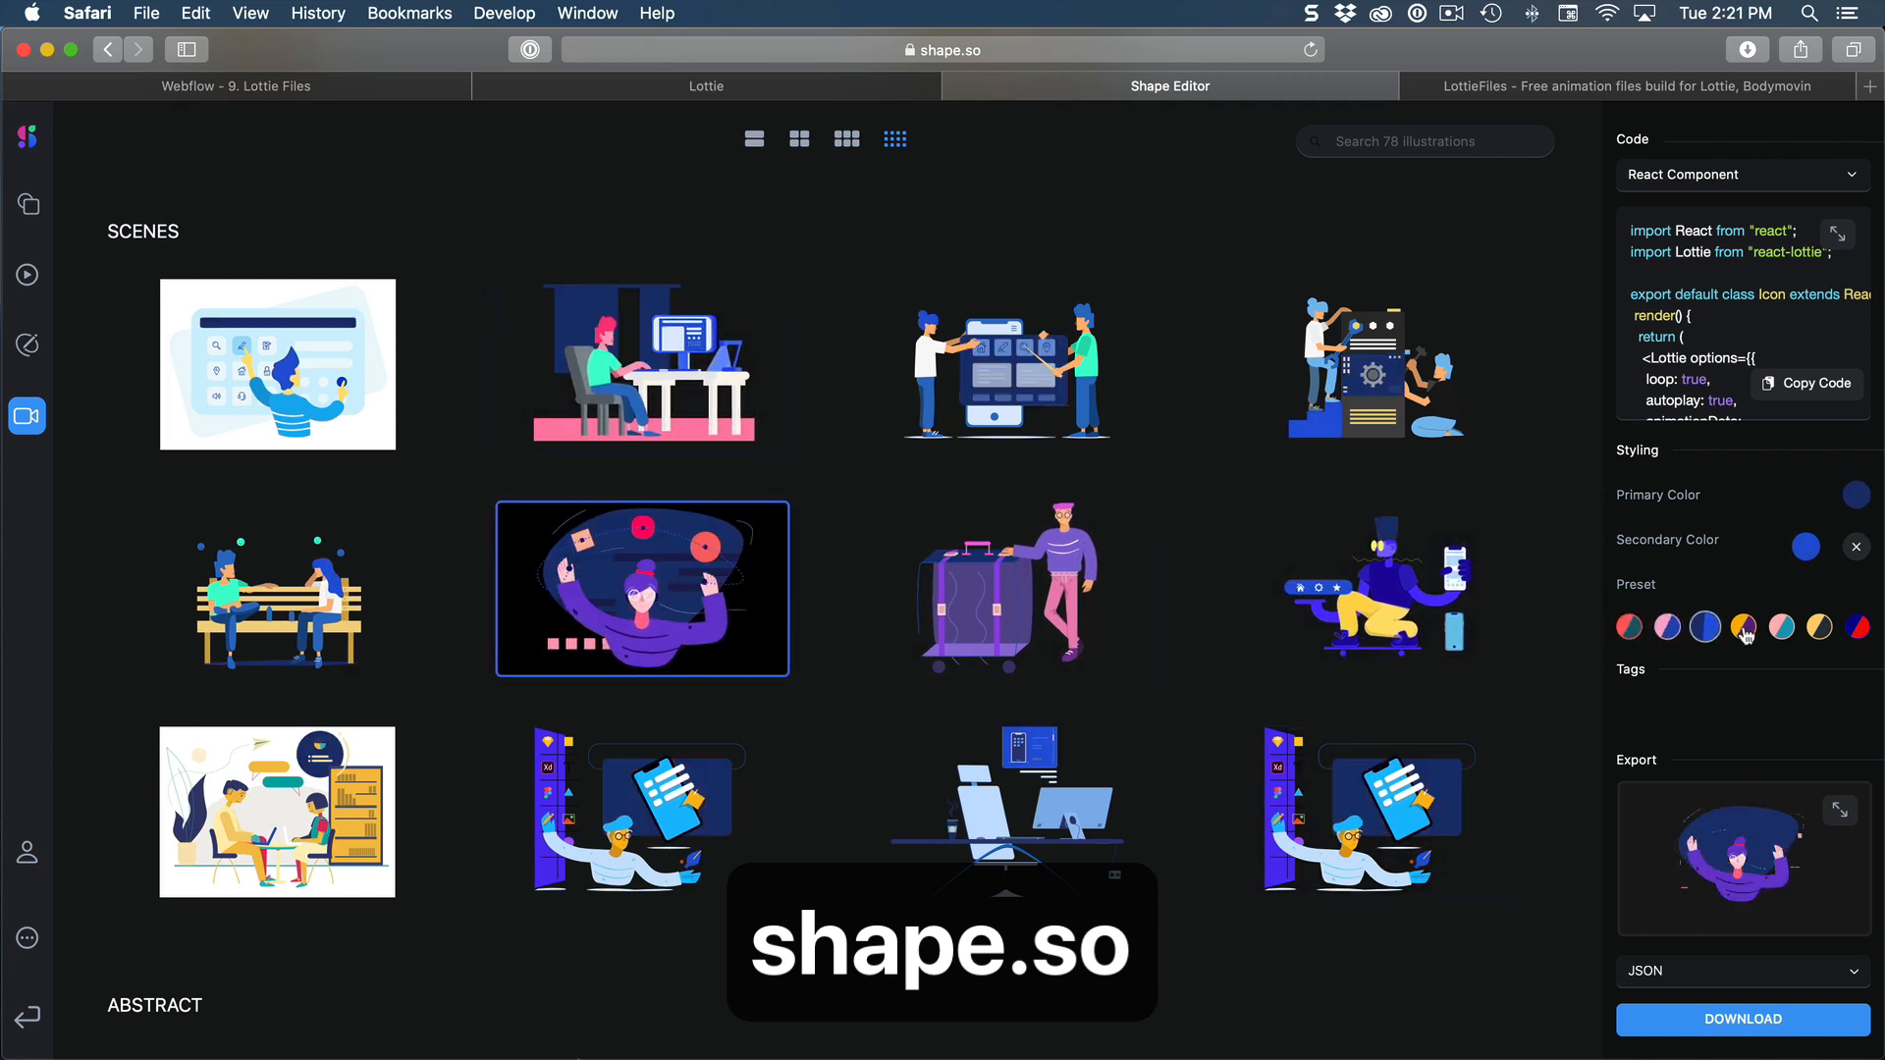
left_click(1744, 626)
left_click(1659, 1019)
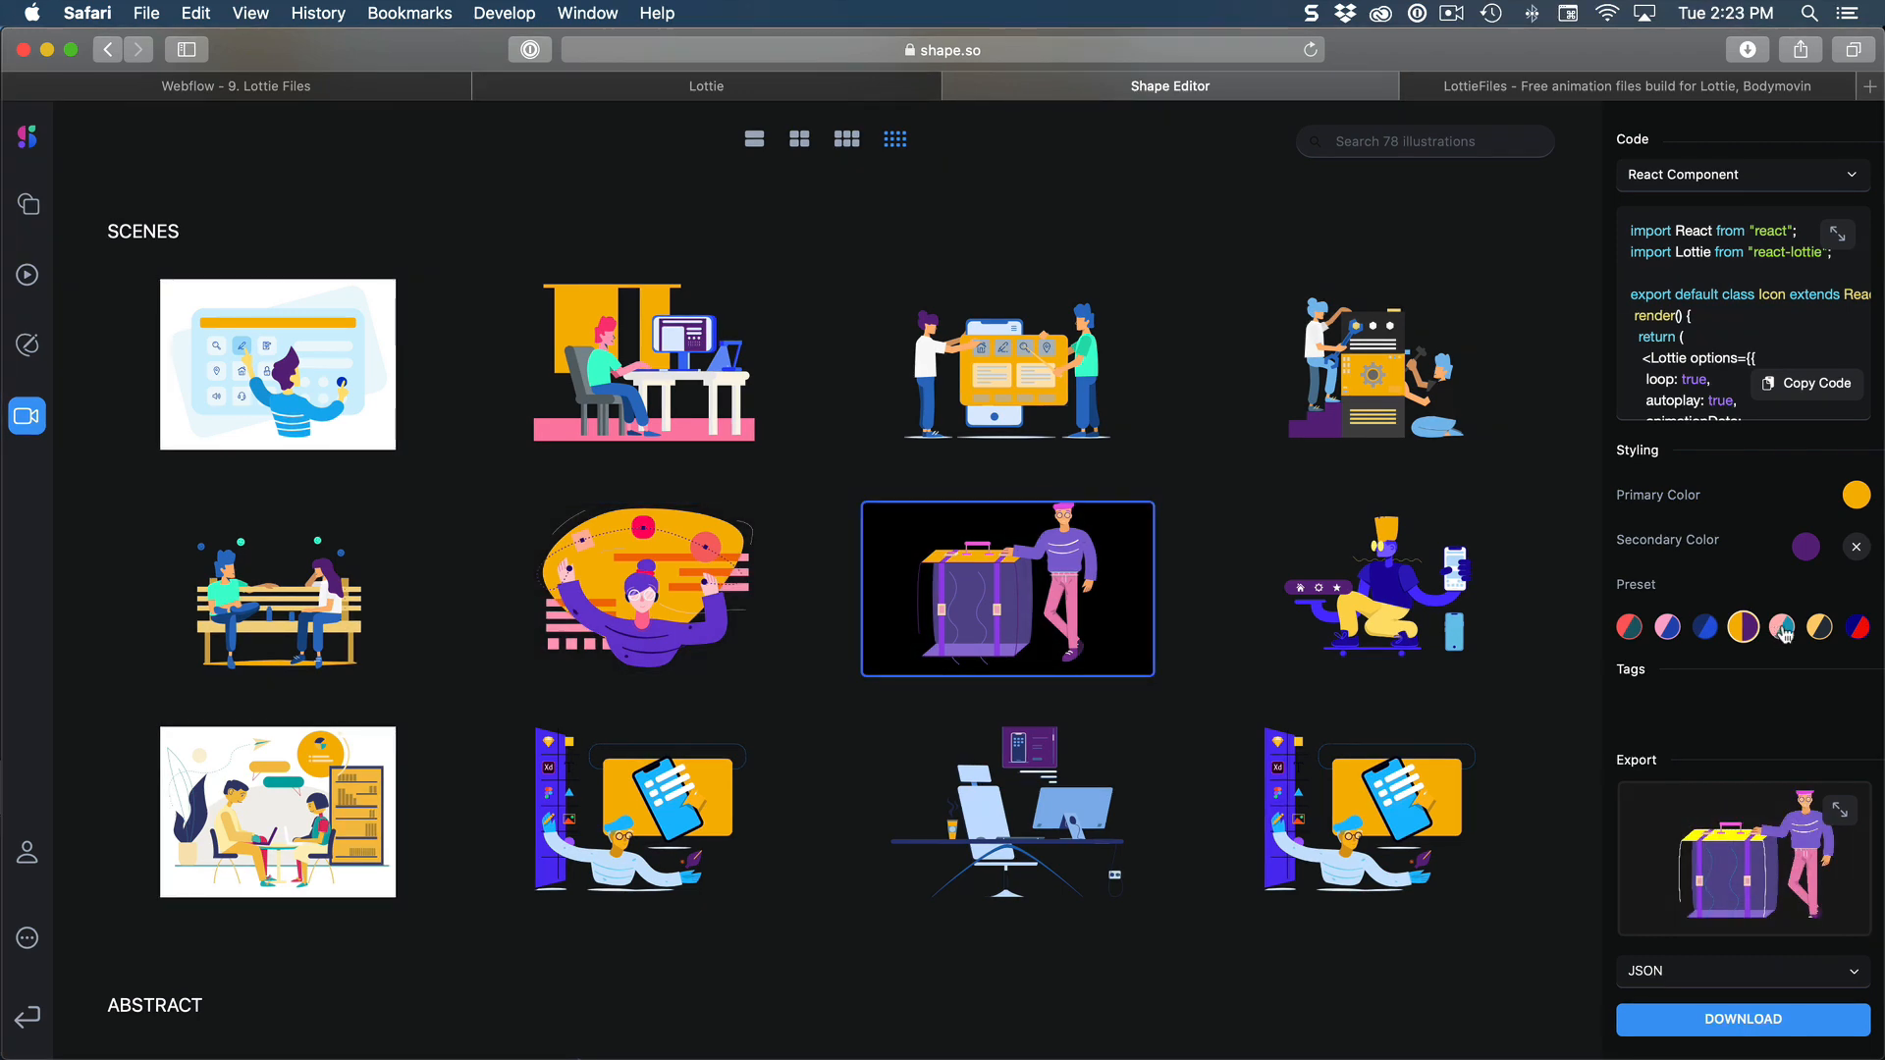
left_click(1781, 626)
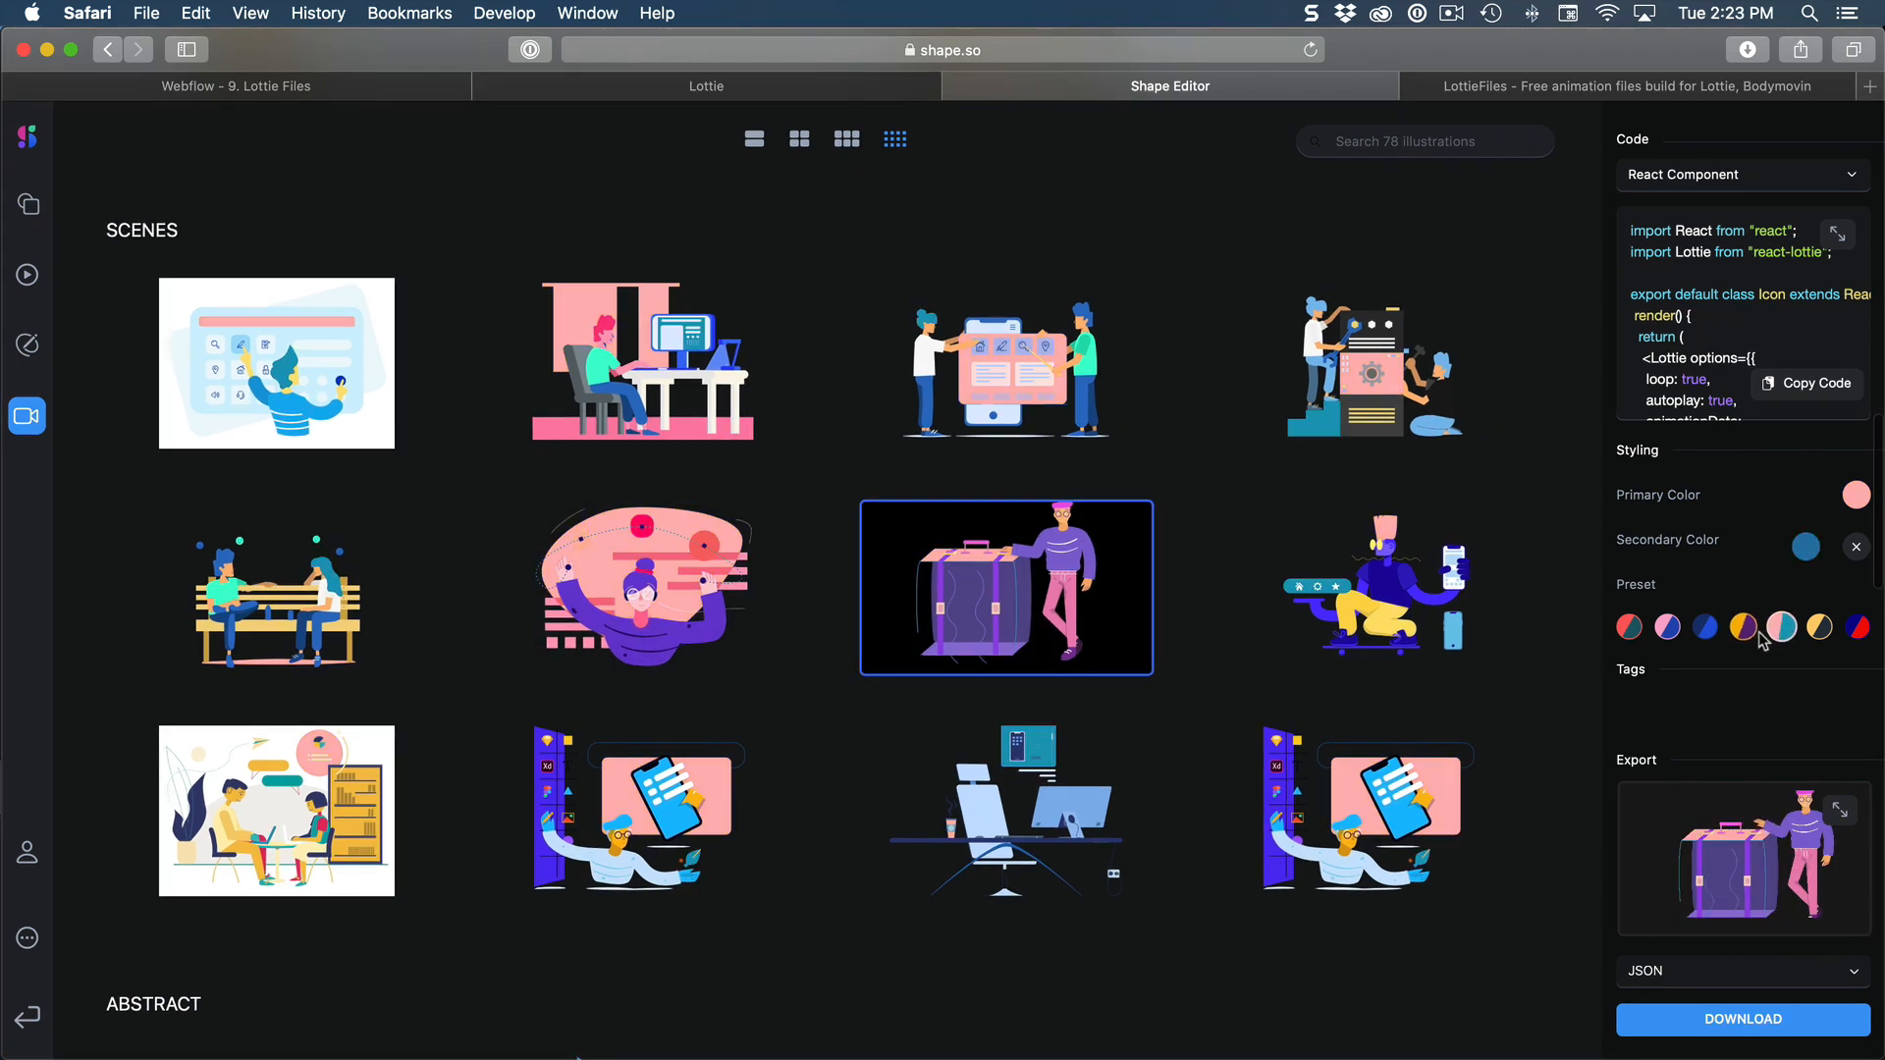
left_click(1674, 630)
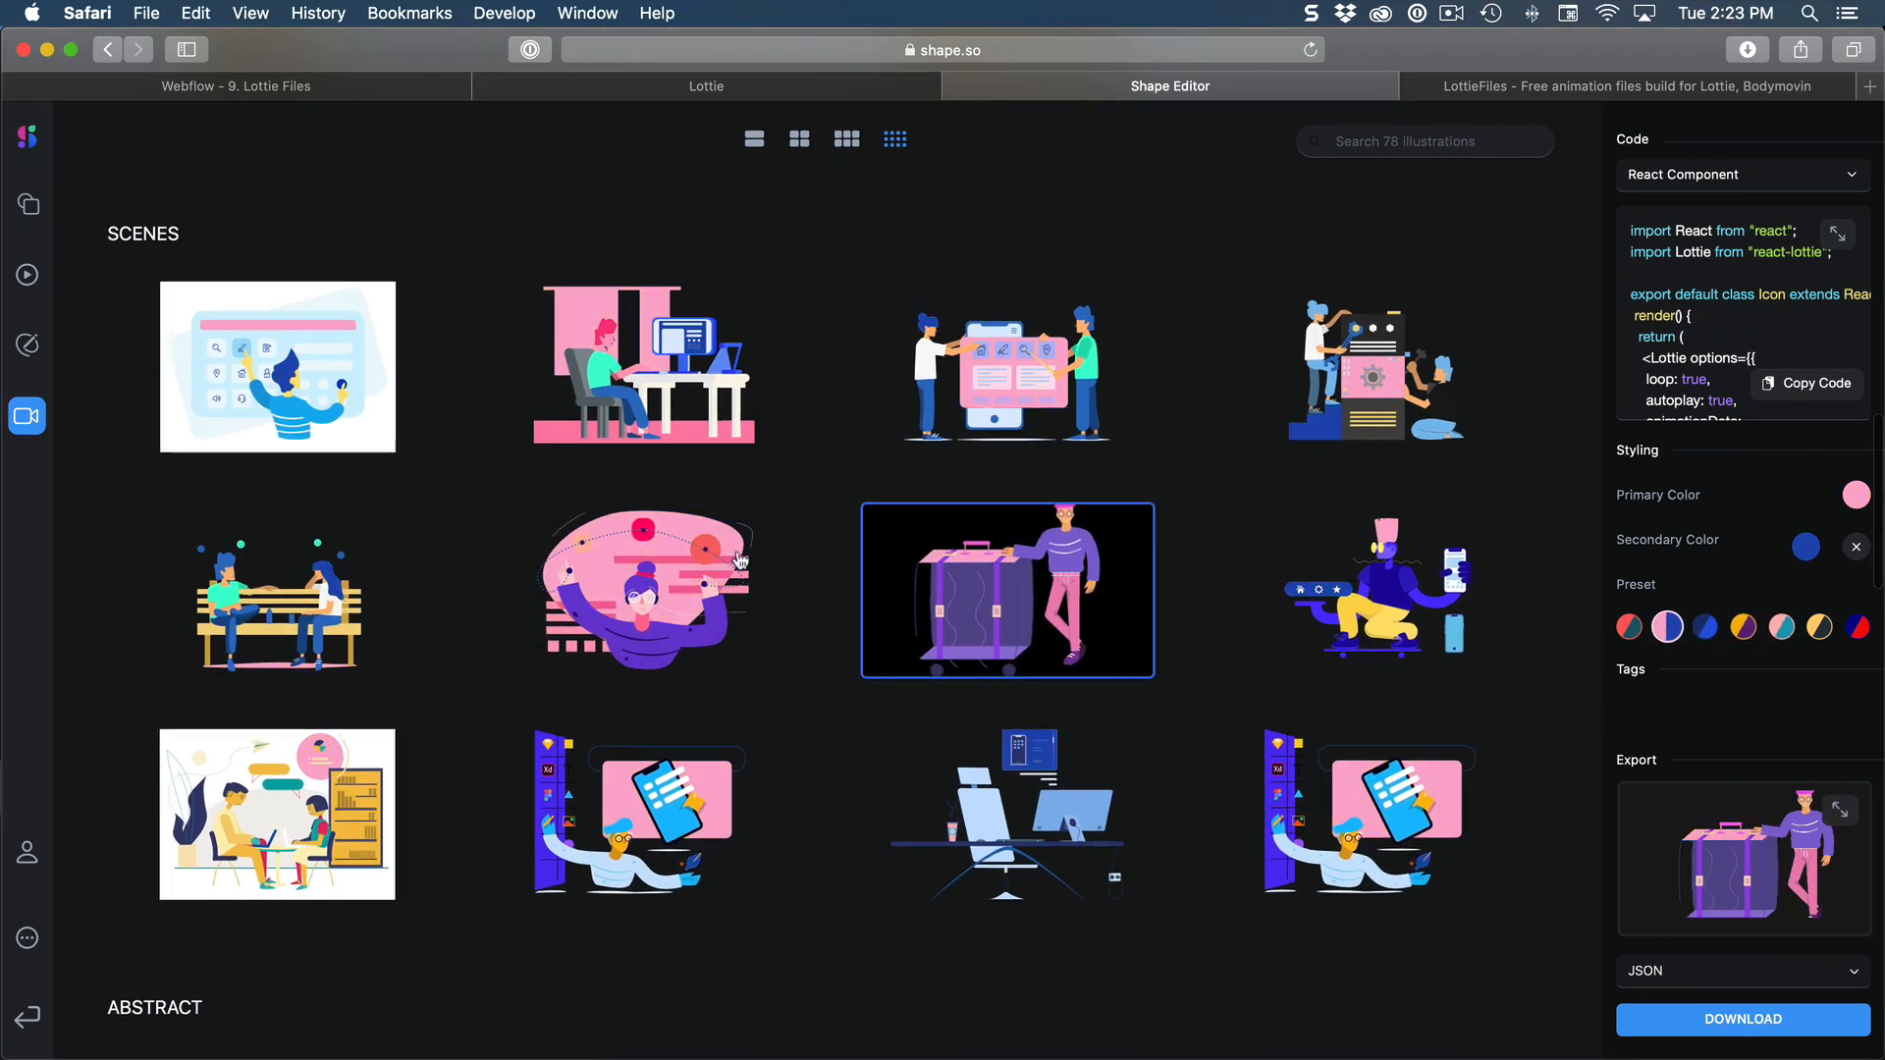
Step: Open the purple-haired woman scene in the enlarged preview and download it as JSON
left_click(643, 589)
left_click(1839, 812)
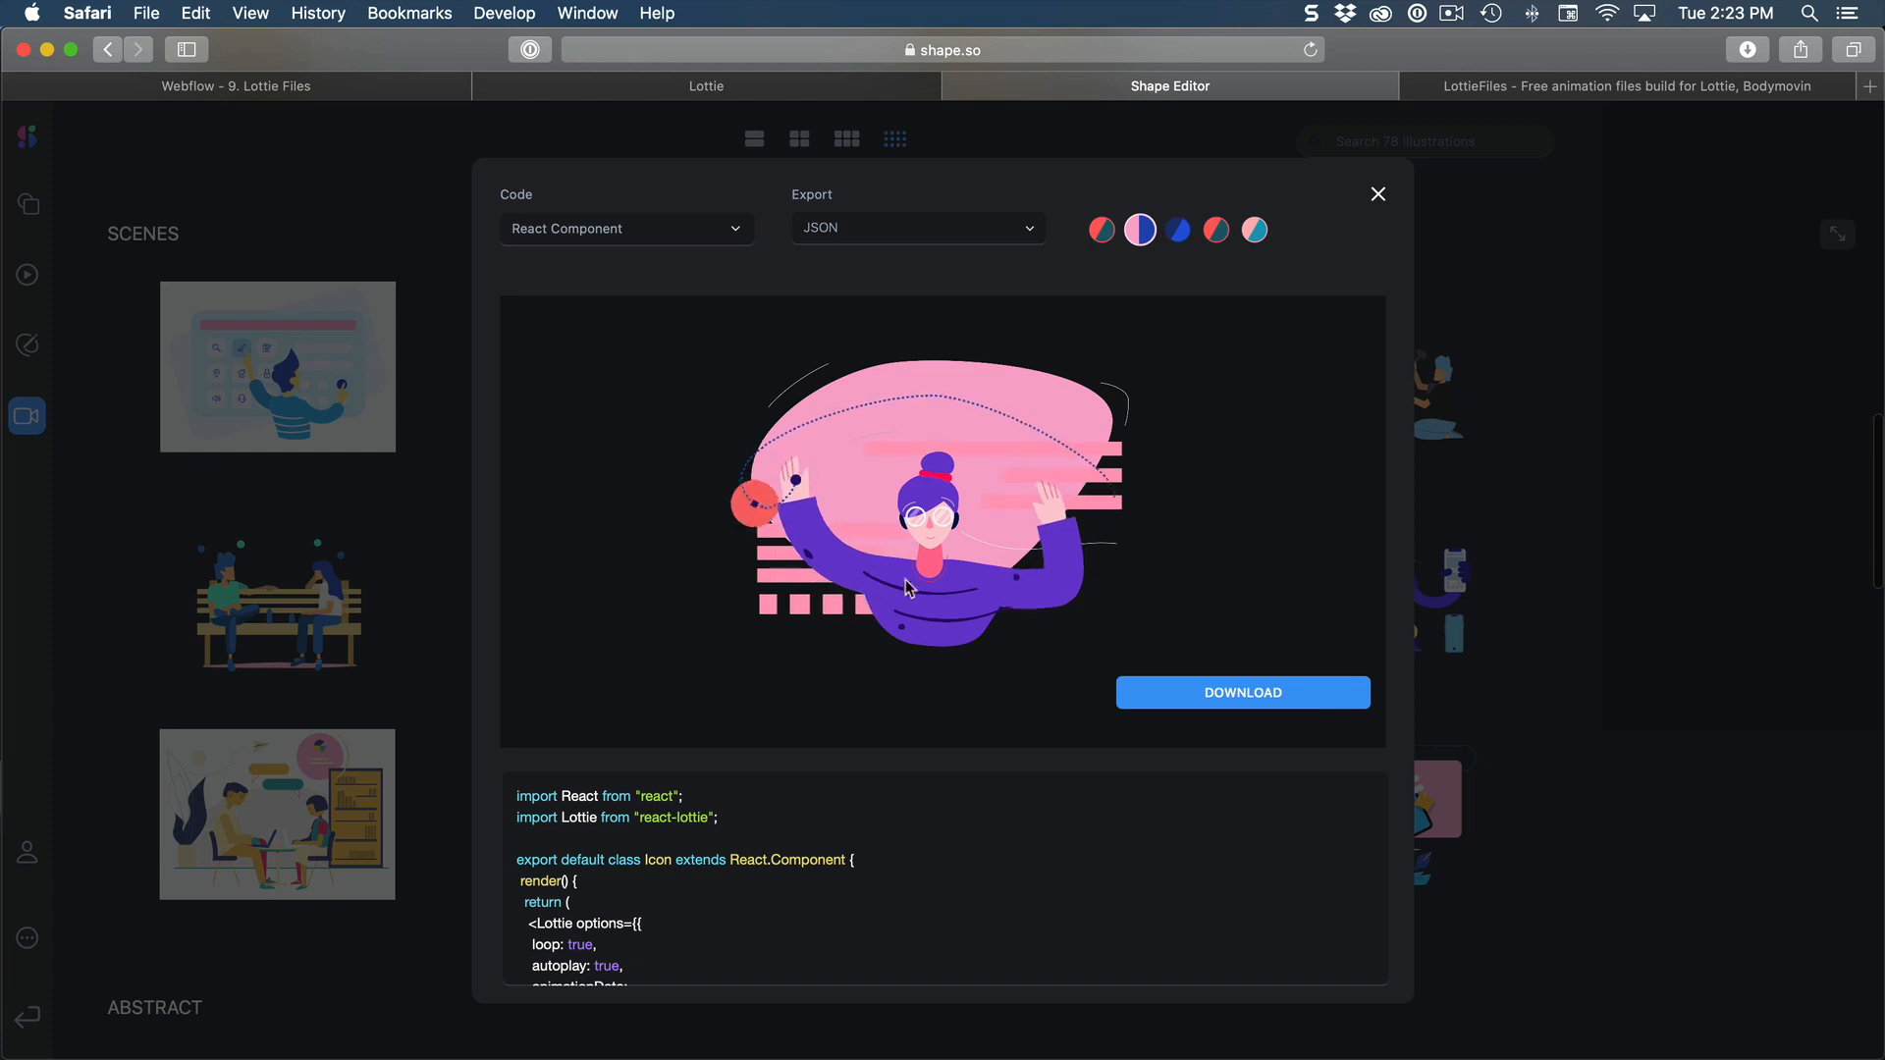
left_click(1355, 697)
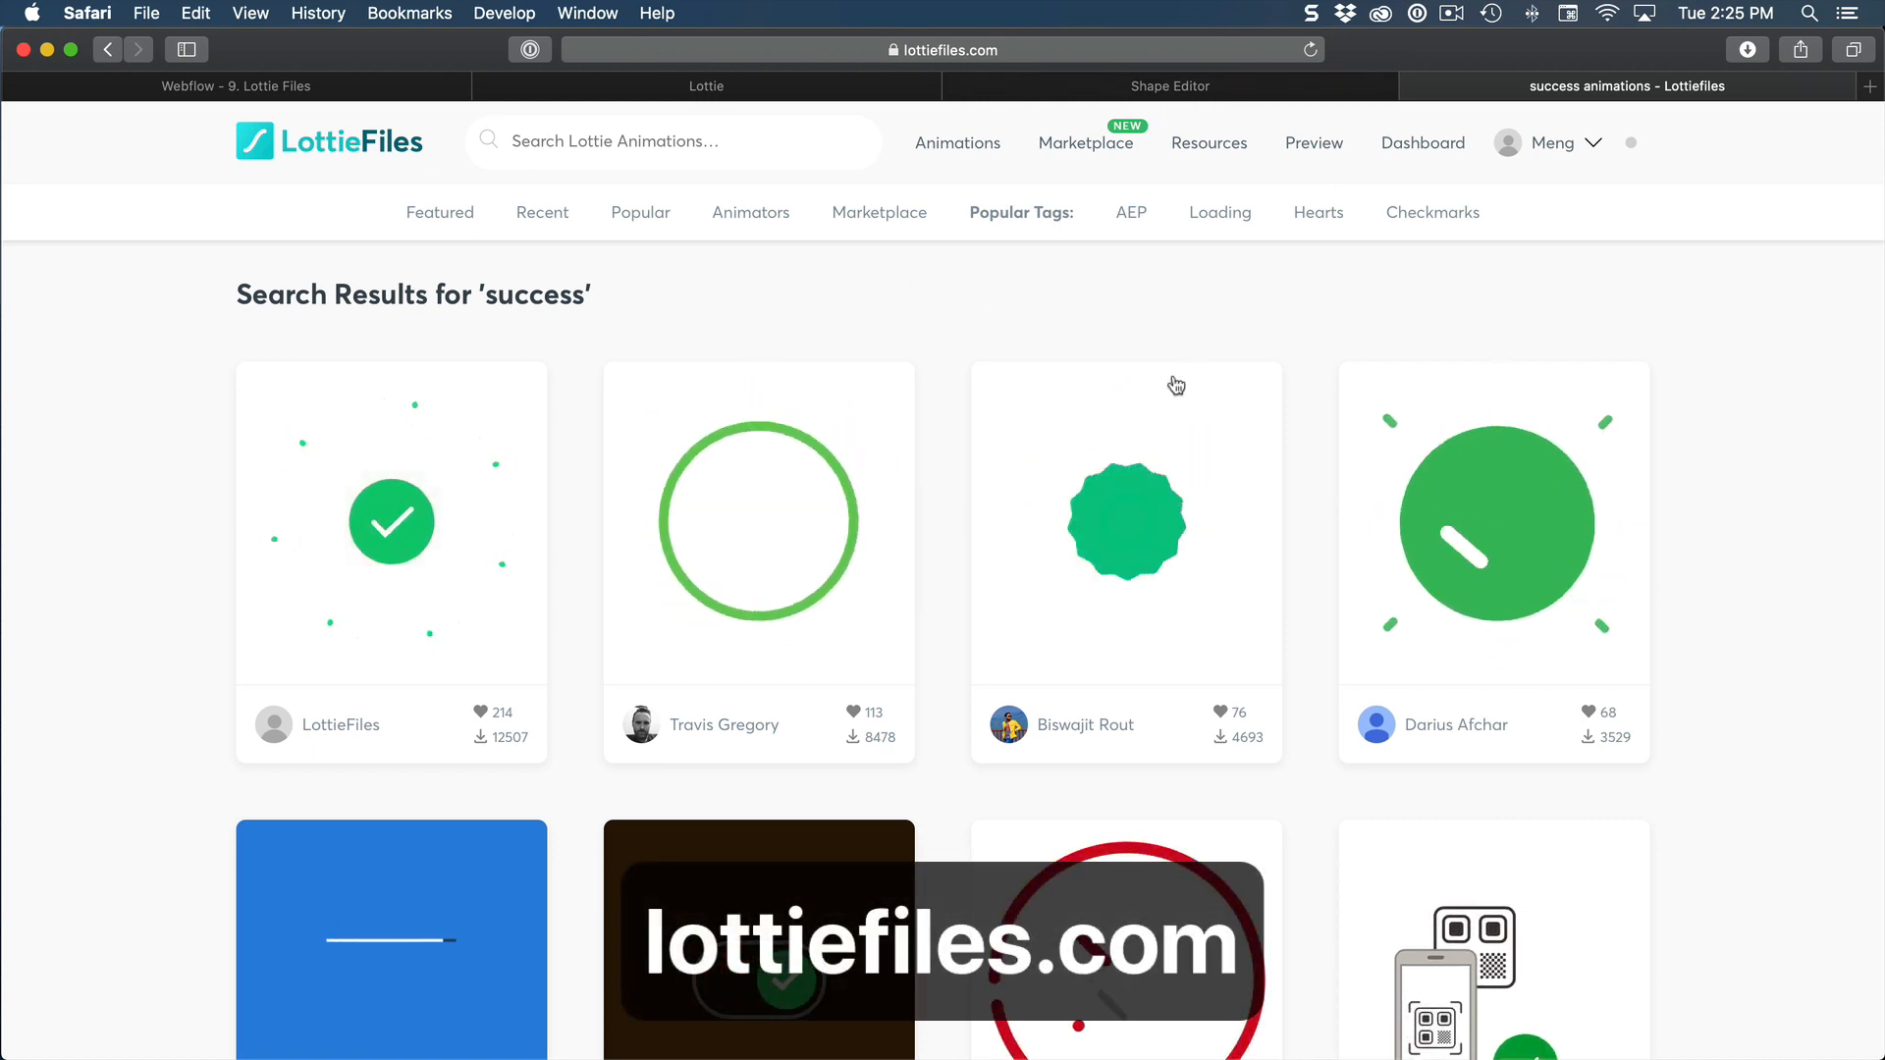
Step: Browse the LottieFiles search results for success animations
scroll(1372, 285, "down", 2)
scroll(1345, 294, "up", 3)
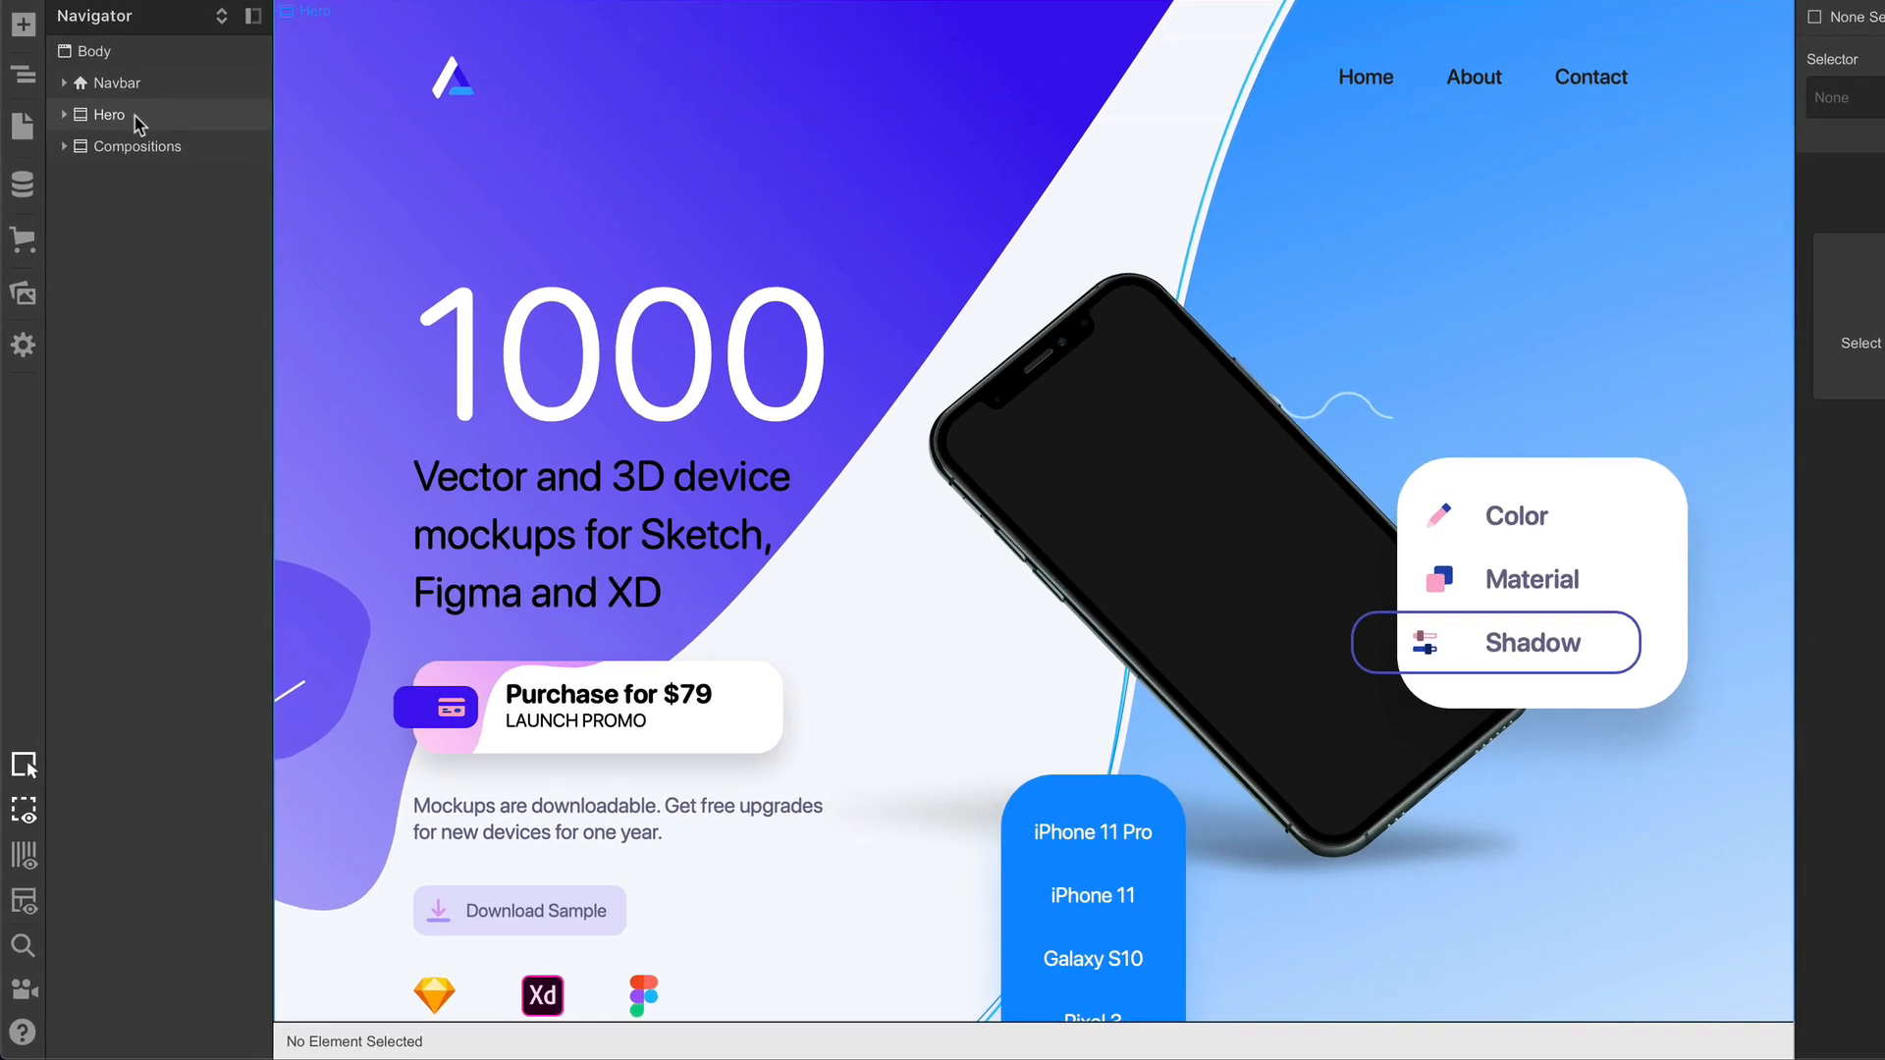
Step: In Webflow, add a Lottie Animation element inside the Hero section's Container, after the Content Block
left_click(123, 222)
left_click(63, 115)
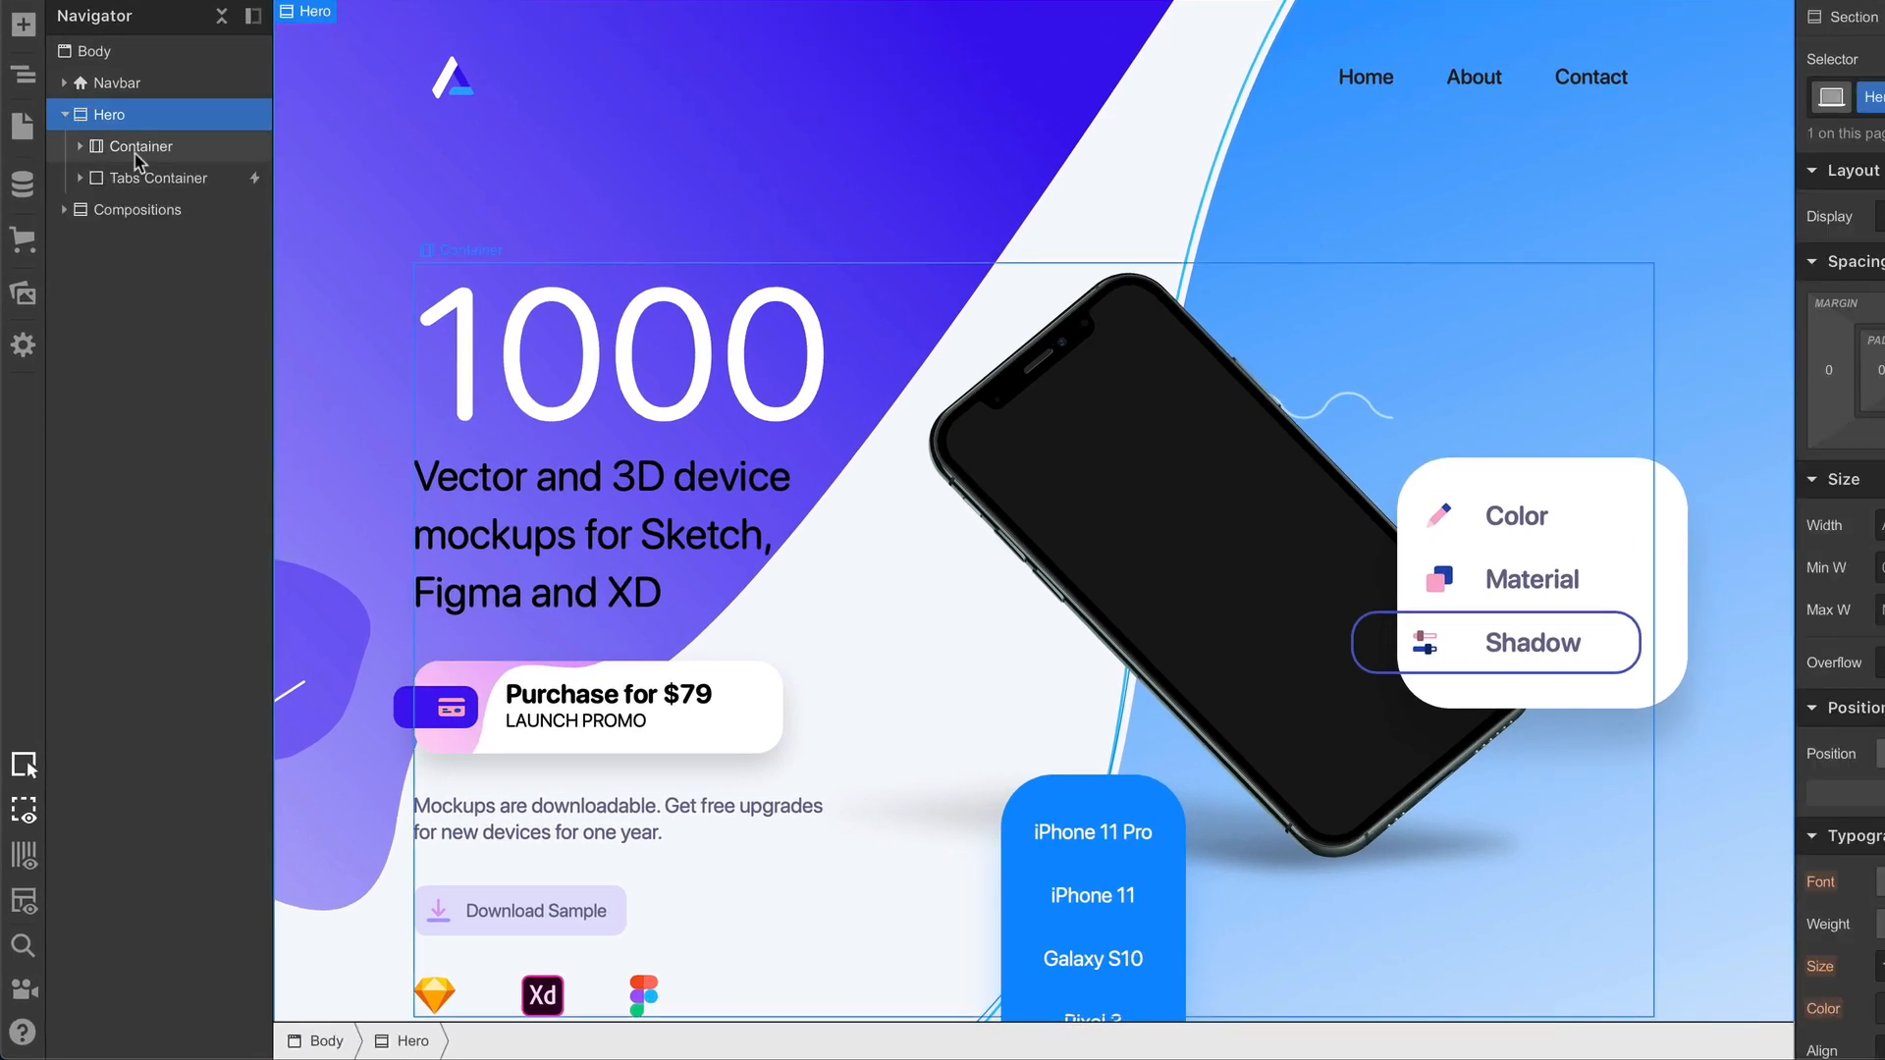
left_click(146, 153)
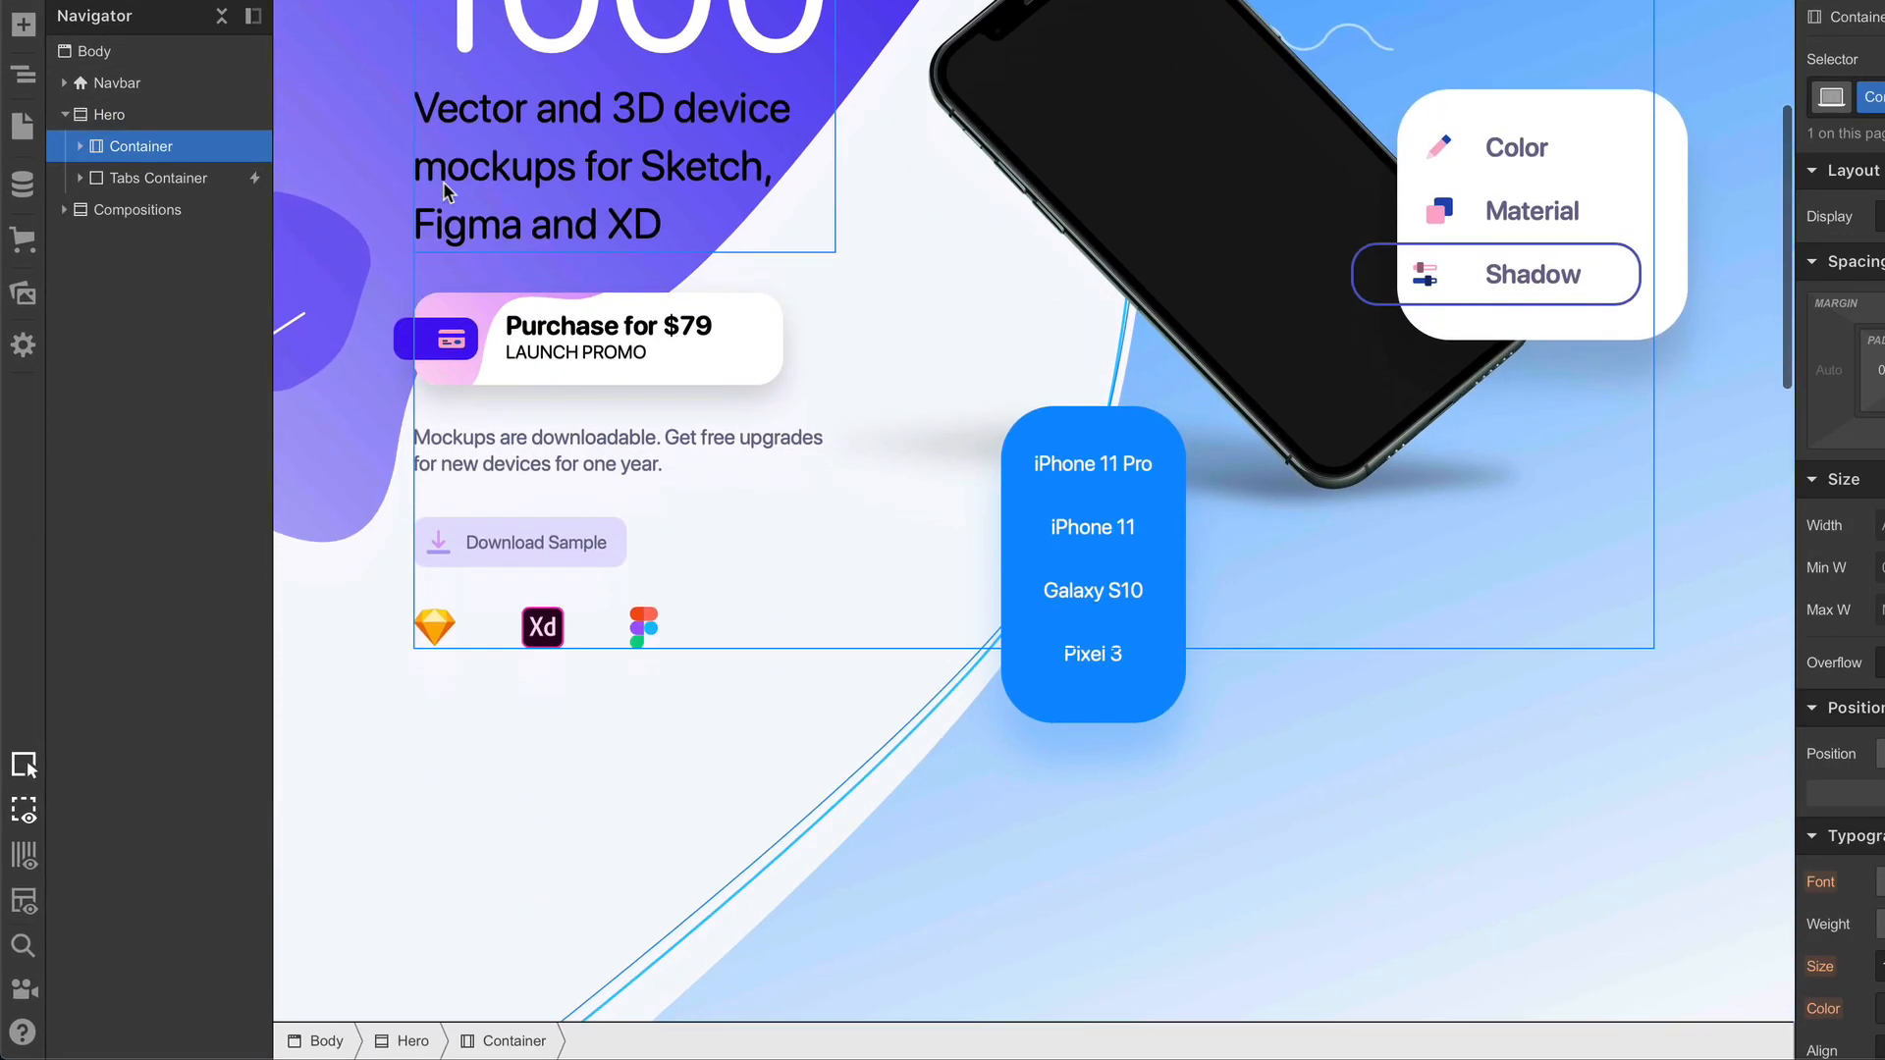
left_click(80, 147)
key("a")
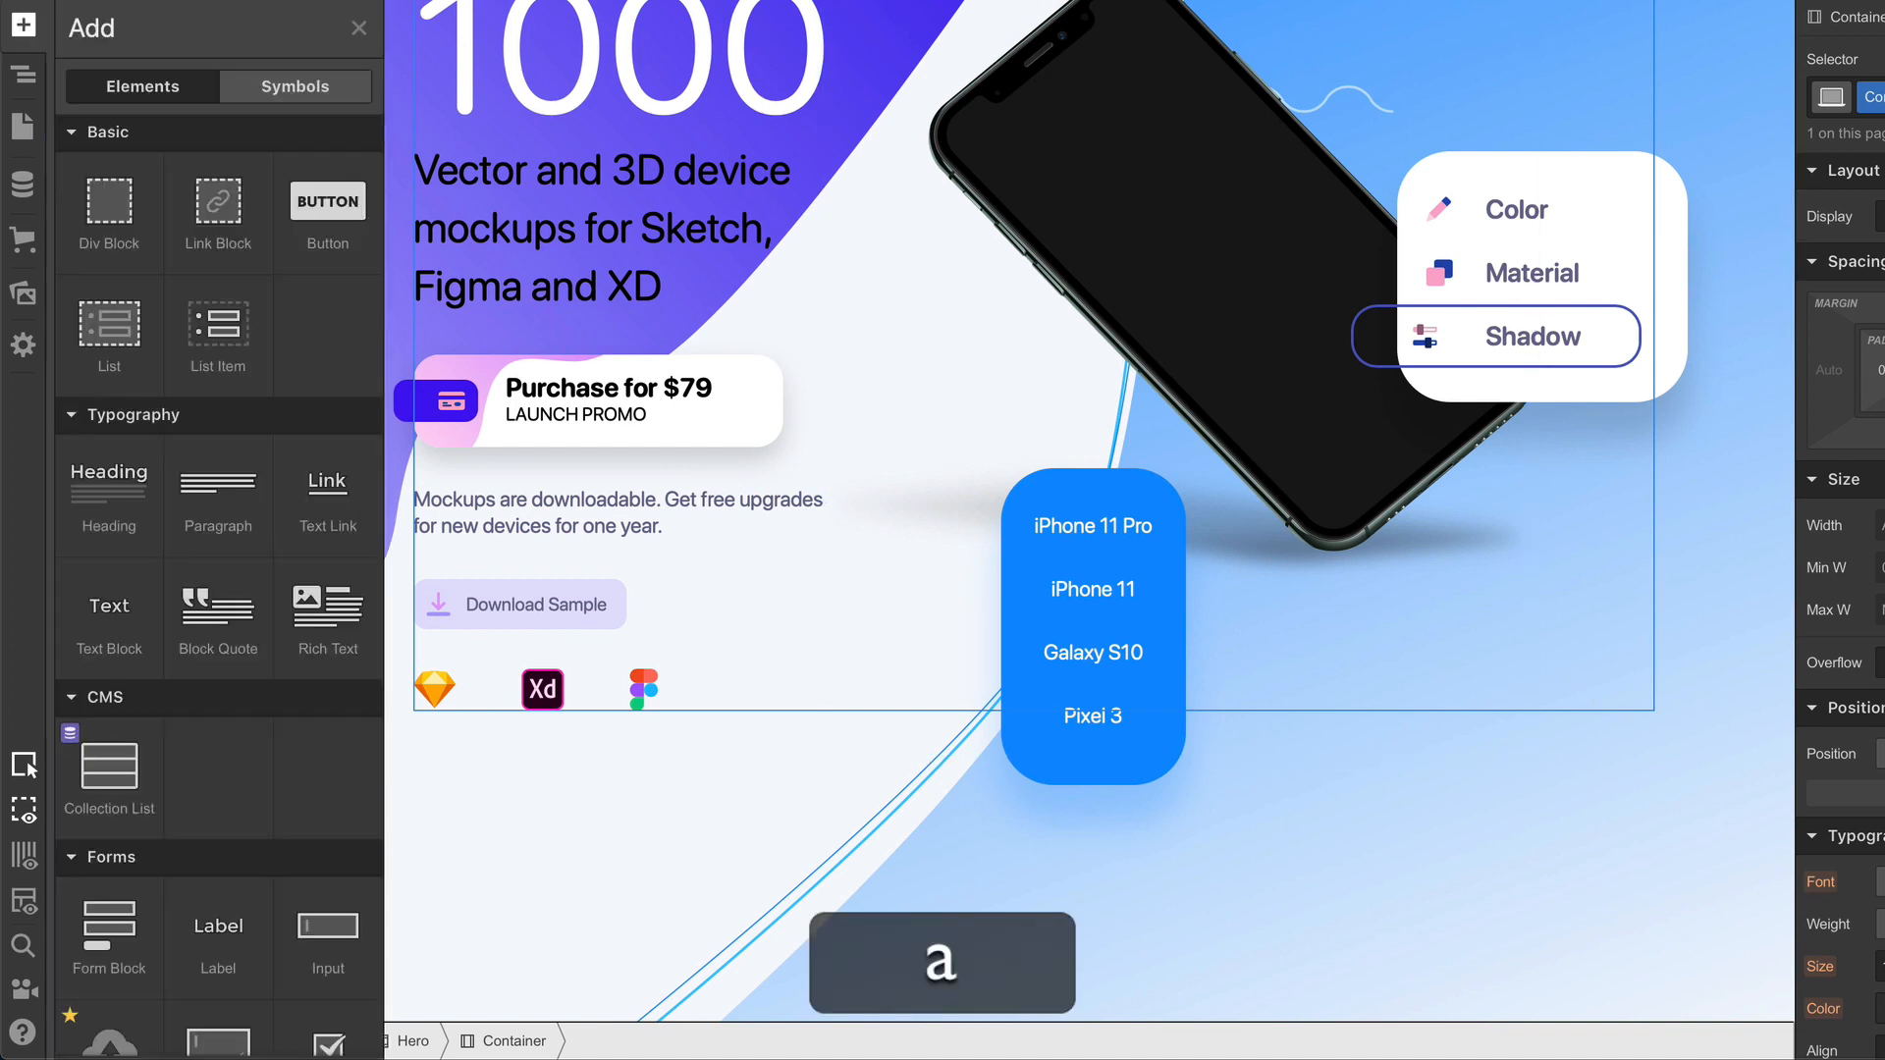
scroll(216, 504, "down", 5)
scroll(216, 503, "down", 6)
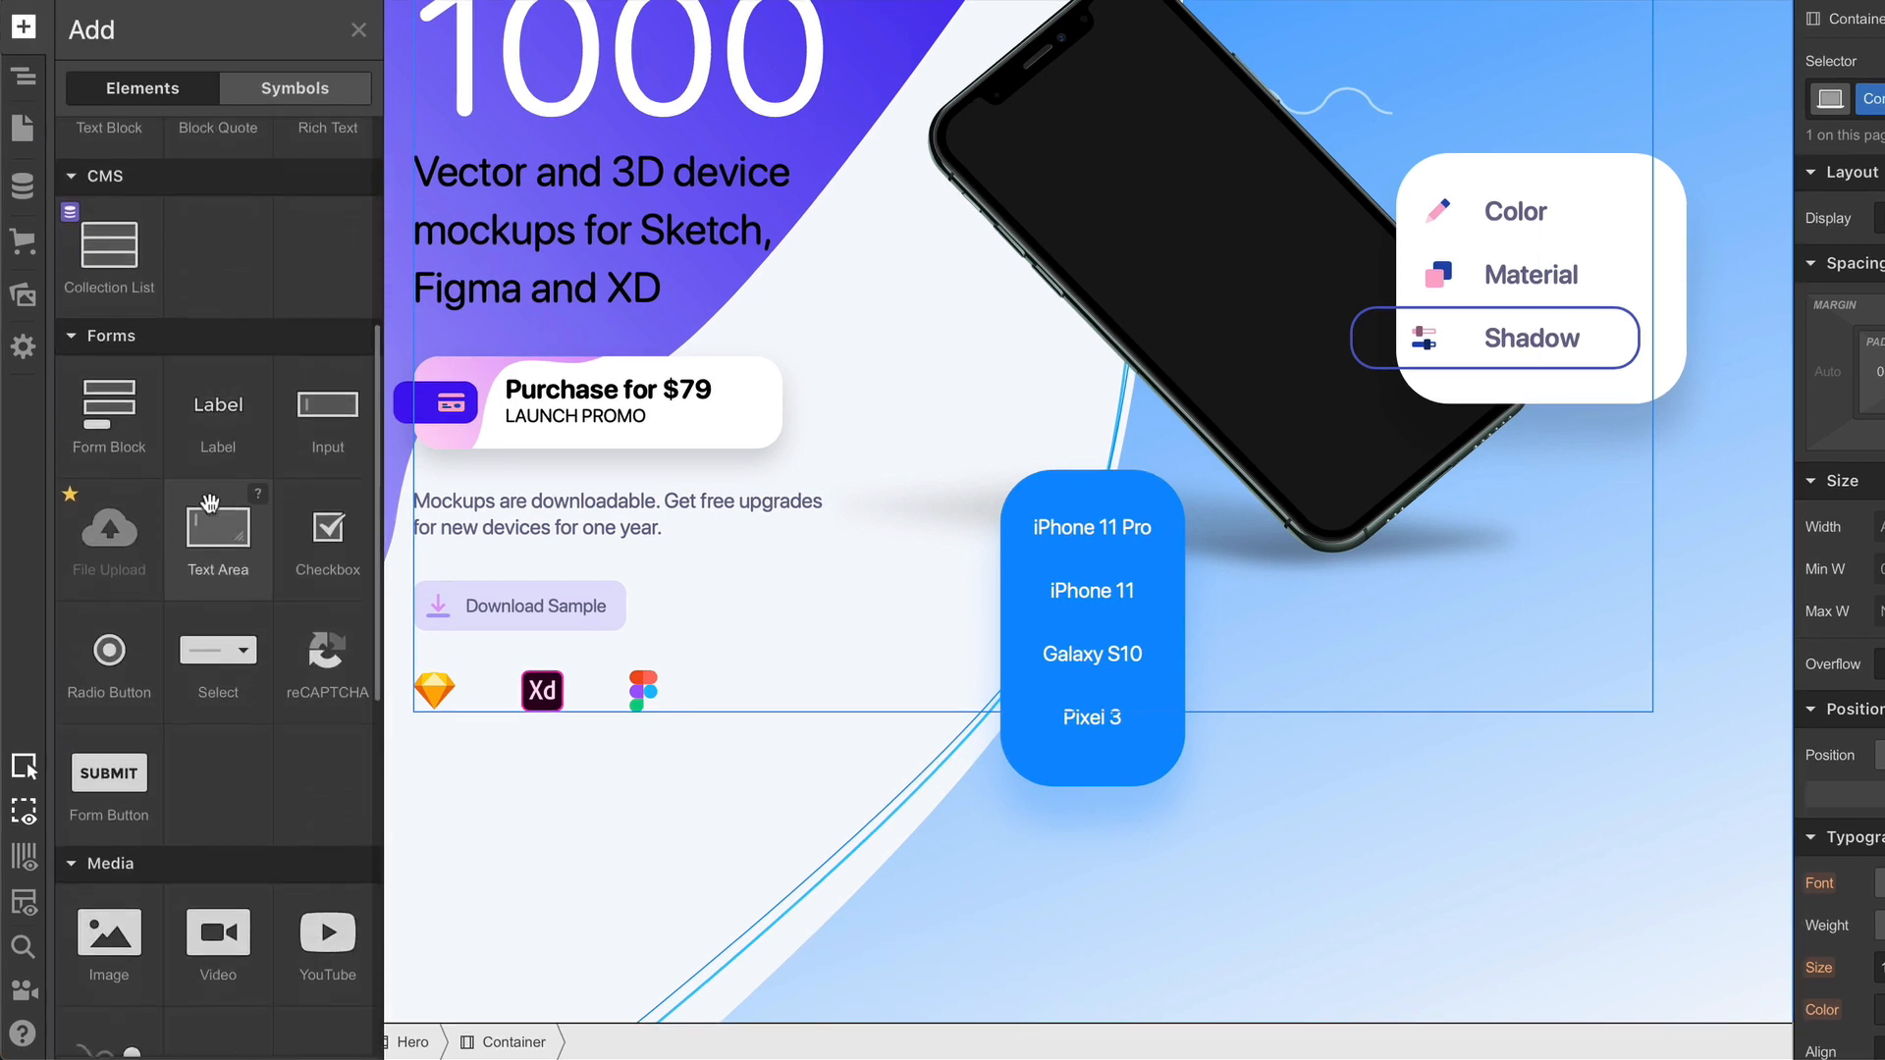
scroll(208, 648, "down", 2)
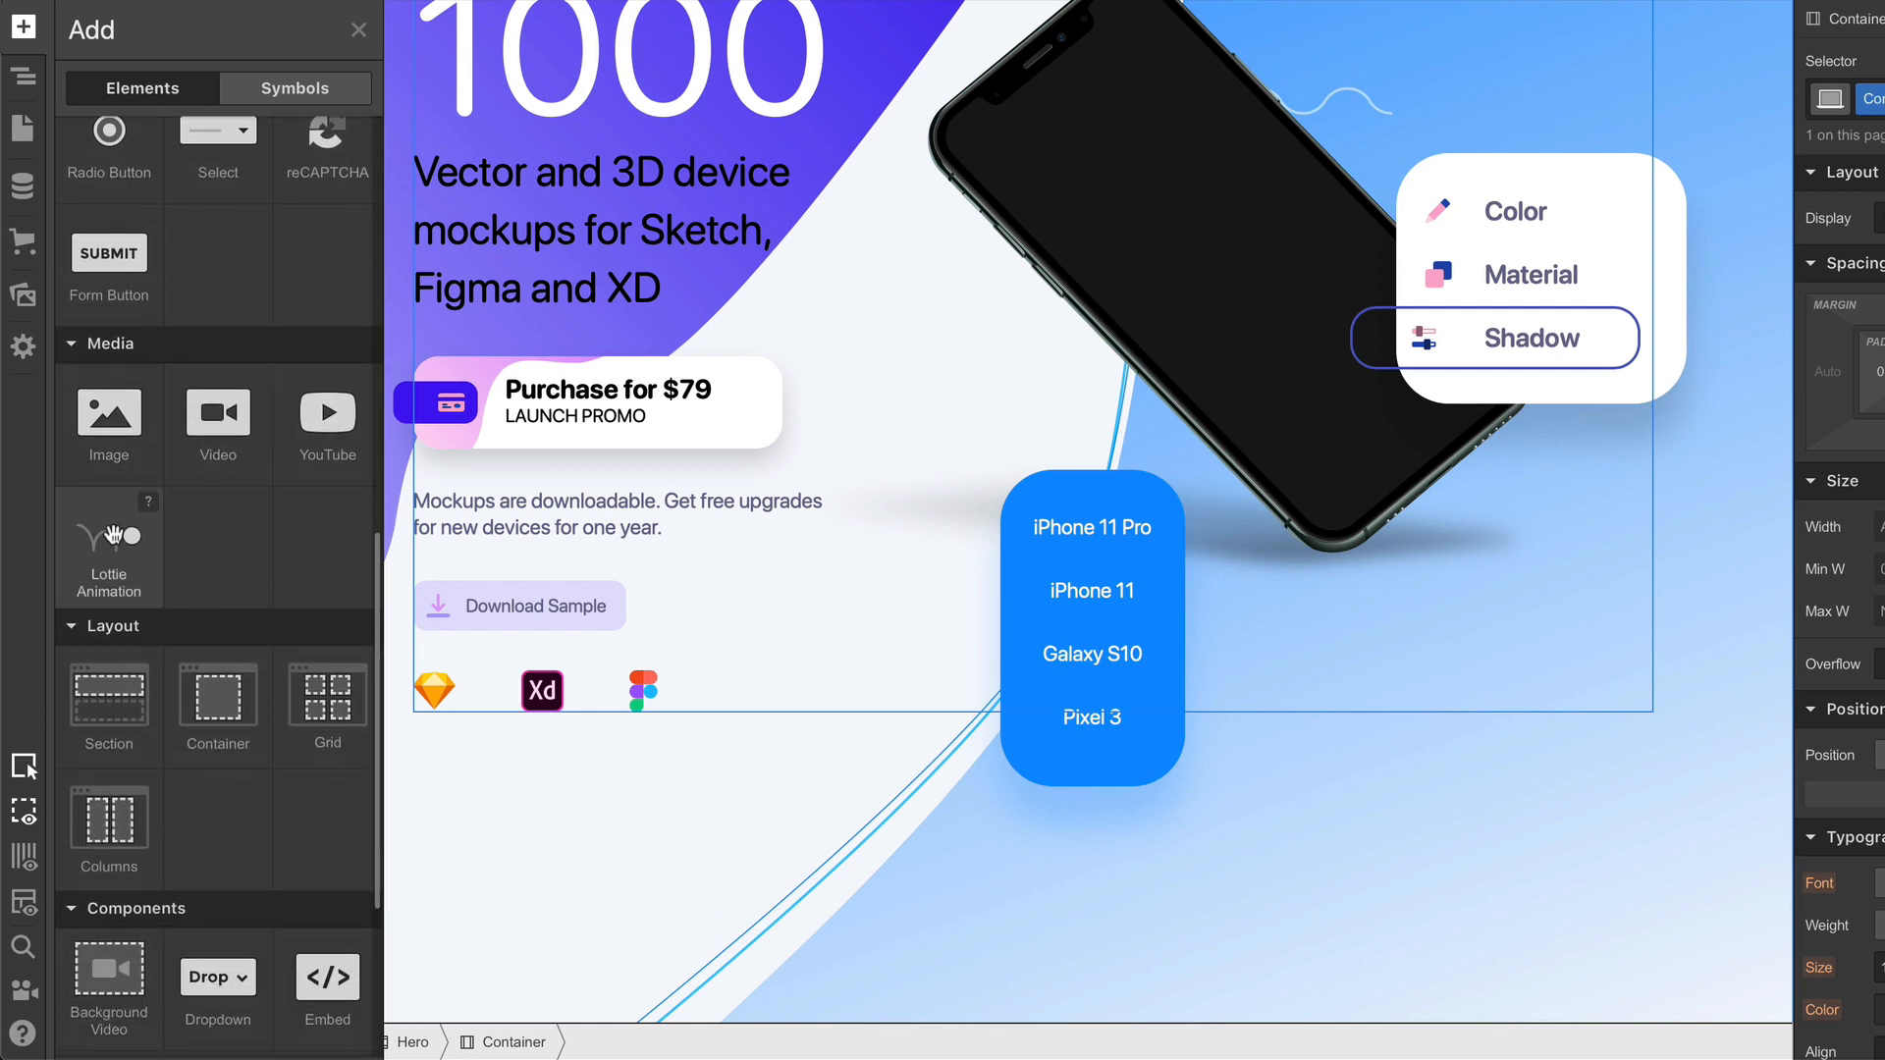
left_click_drag(118, 541, 746, 834)
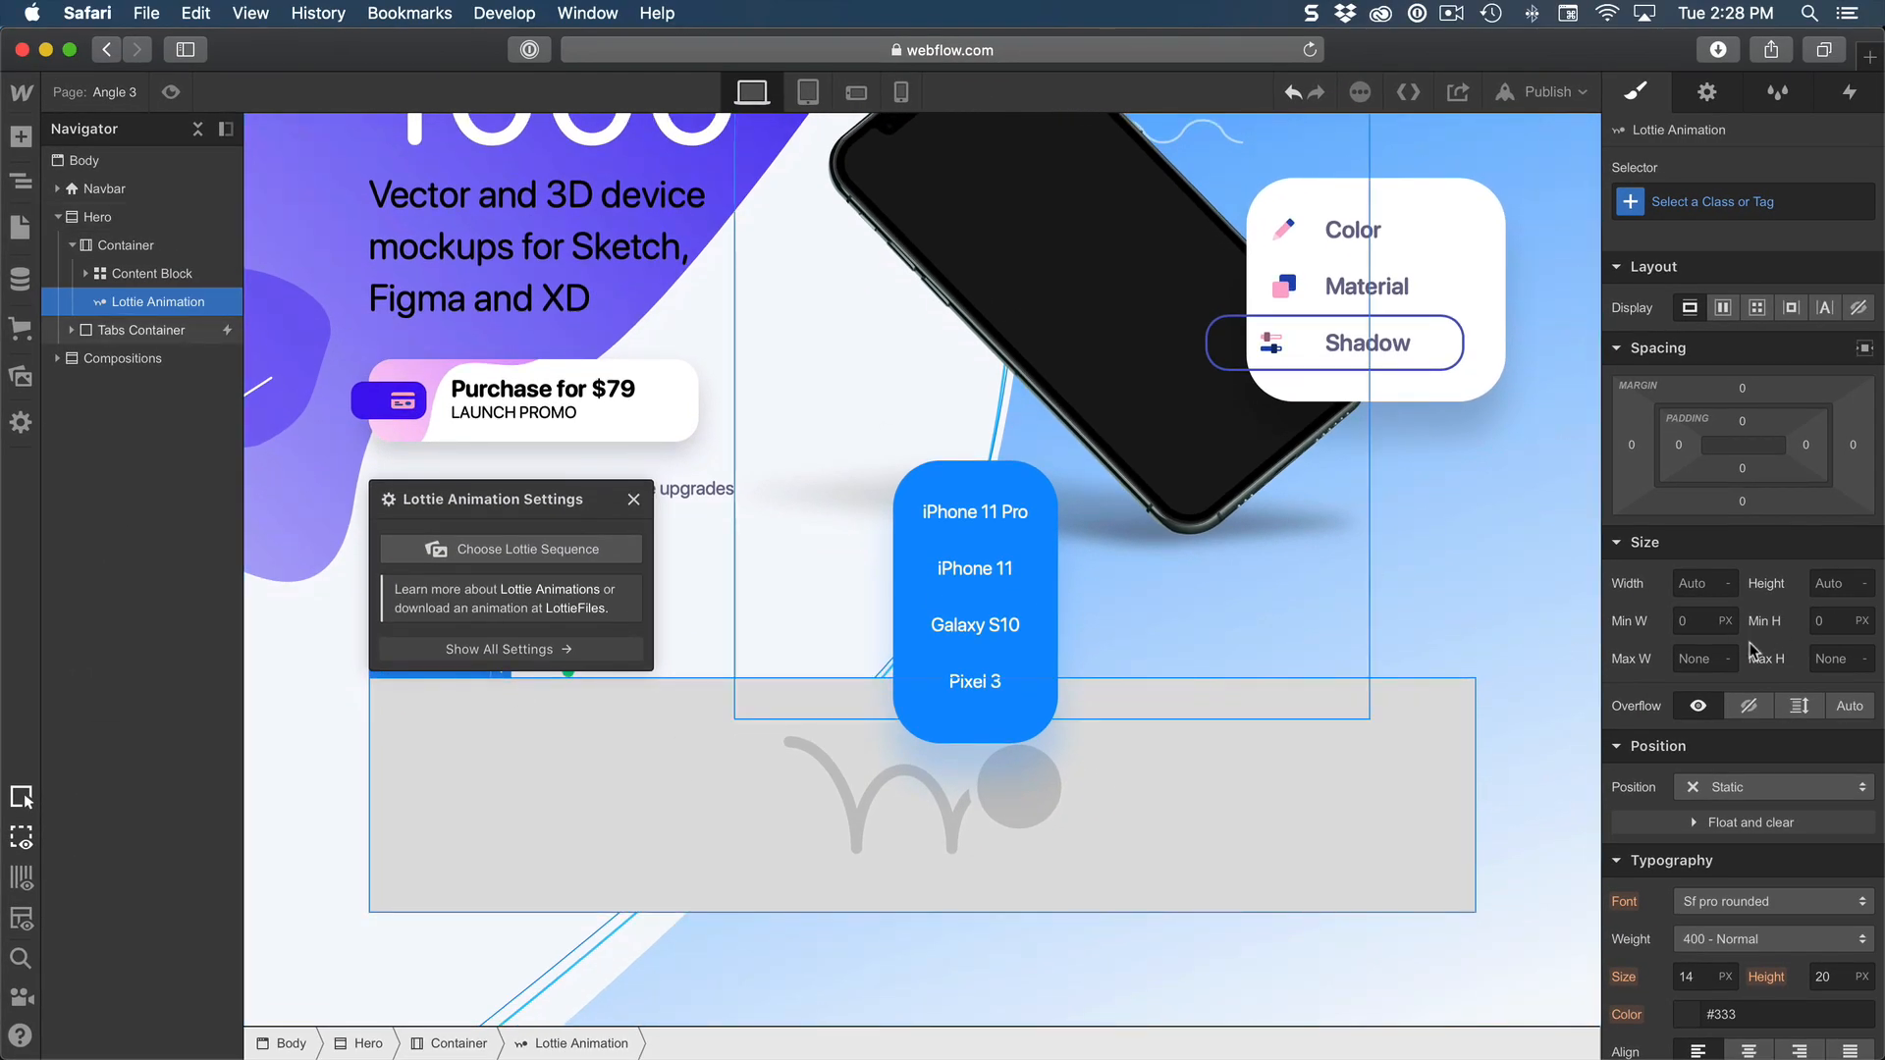
Step: Set the Lottie Animation element's width to 600 px and its height to 450 px
left_click(1702, 591)
type("600")
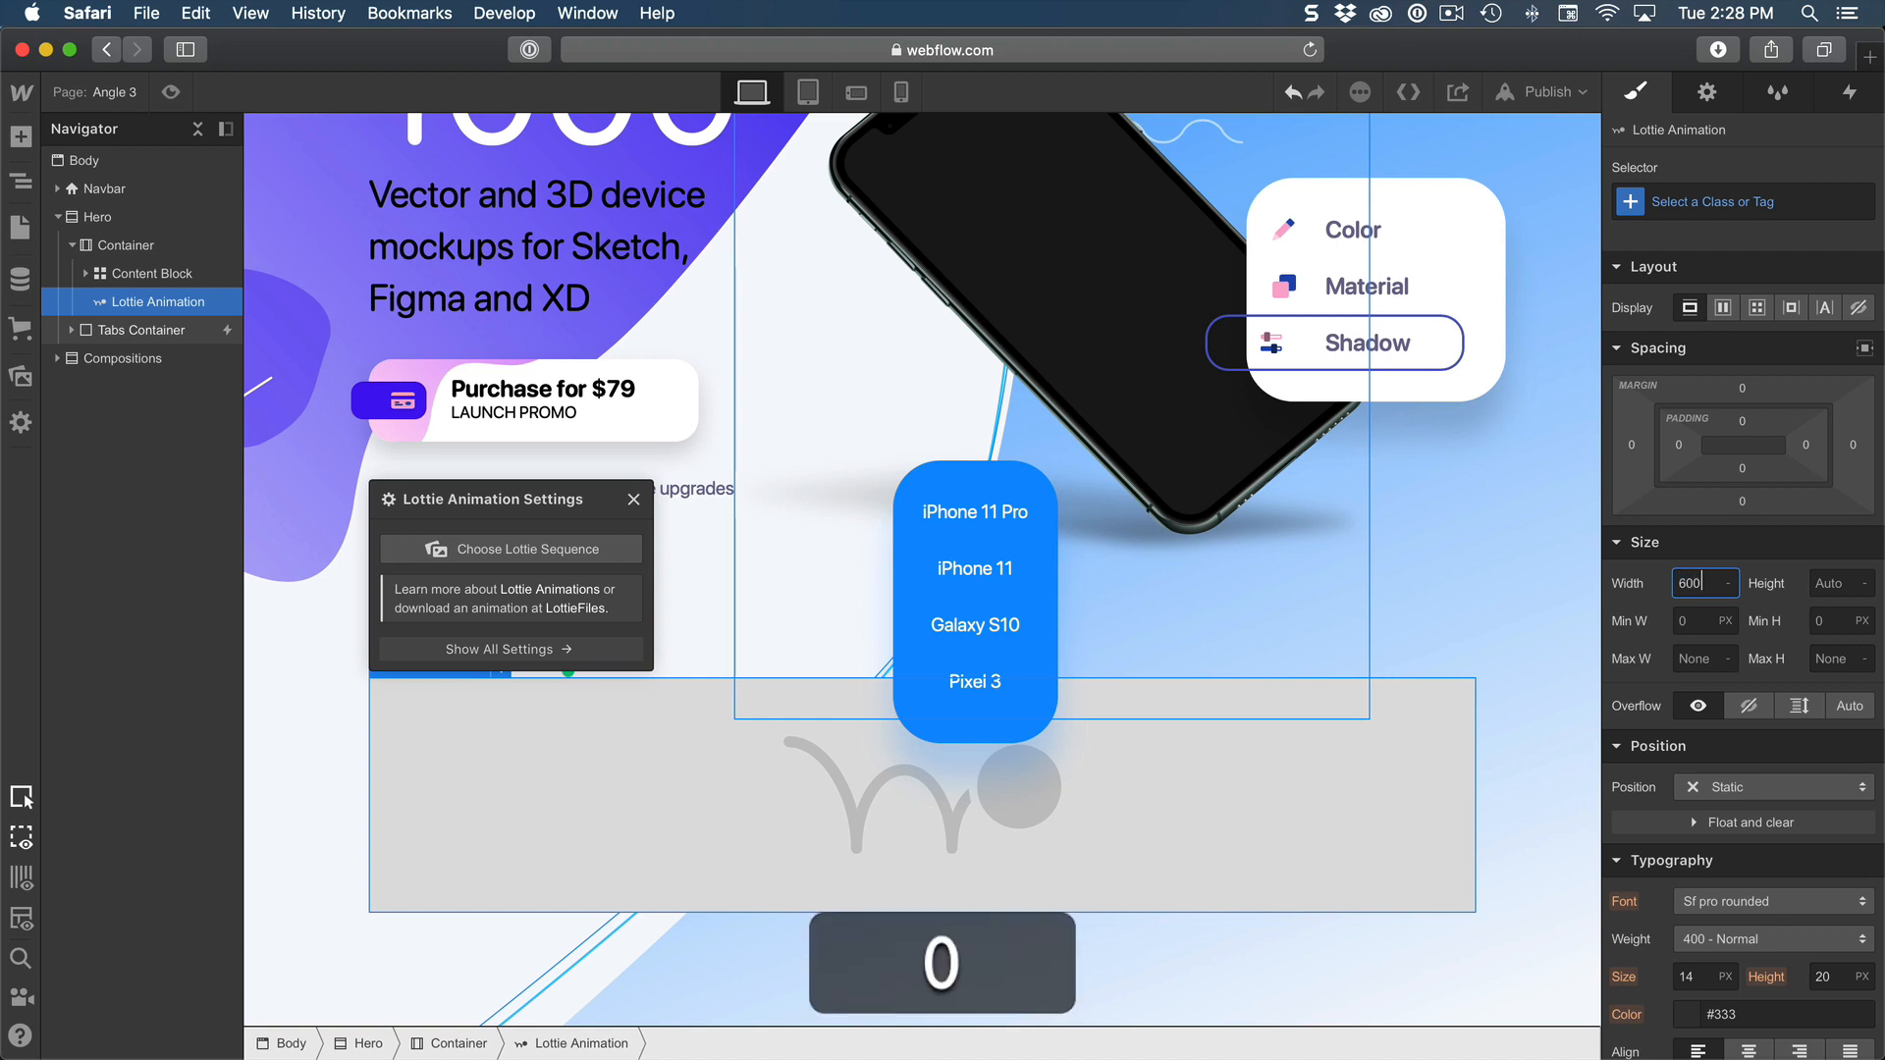
key("Return")
left_click(1836, 584)
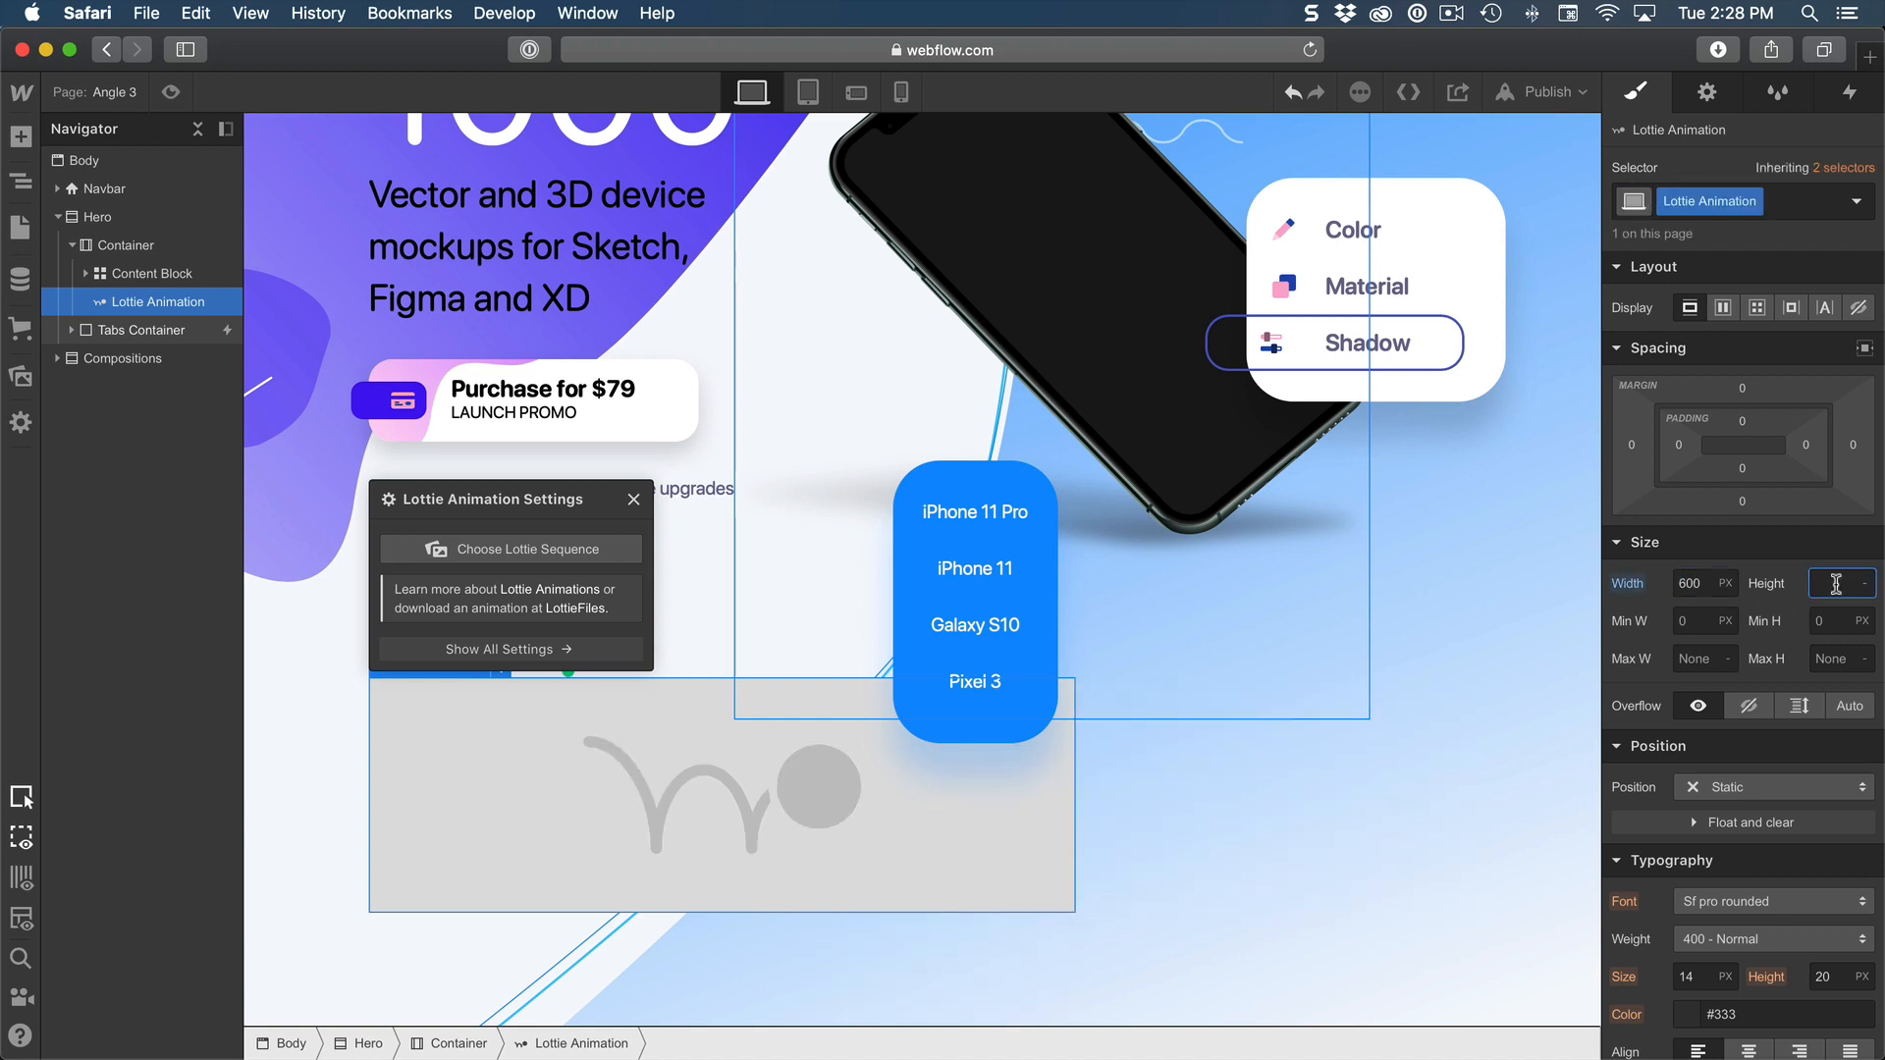
type("450")
key("Return")
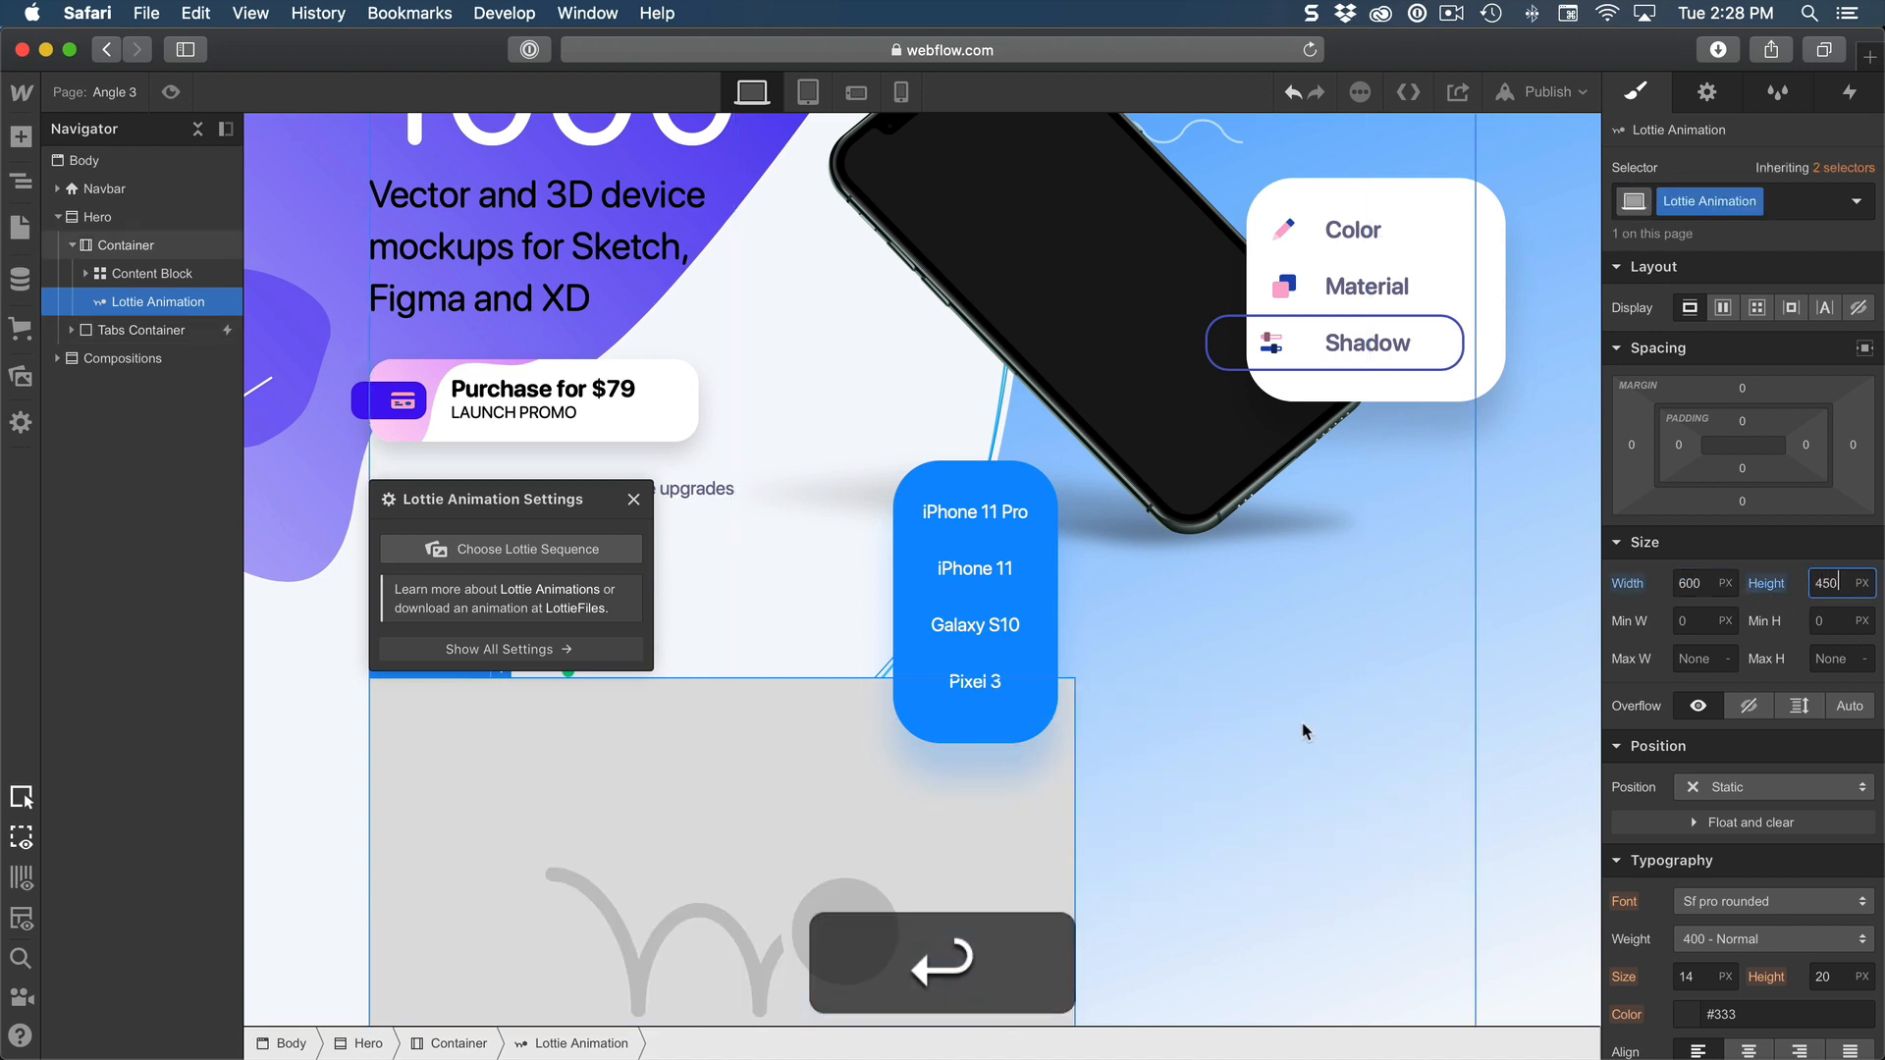
Step: Assign Lottie1.json from the site assets as the element's Lottie sequence and close its quick settings
scroll(1303, 731, "down", 5)
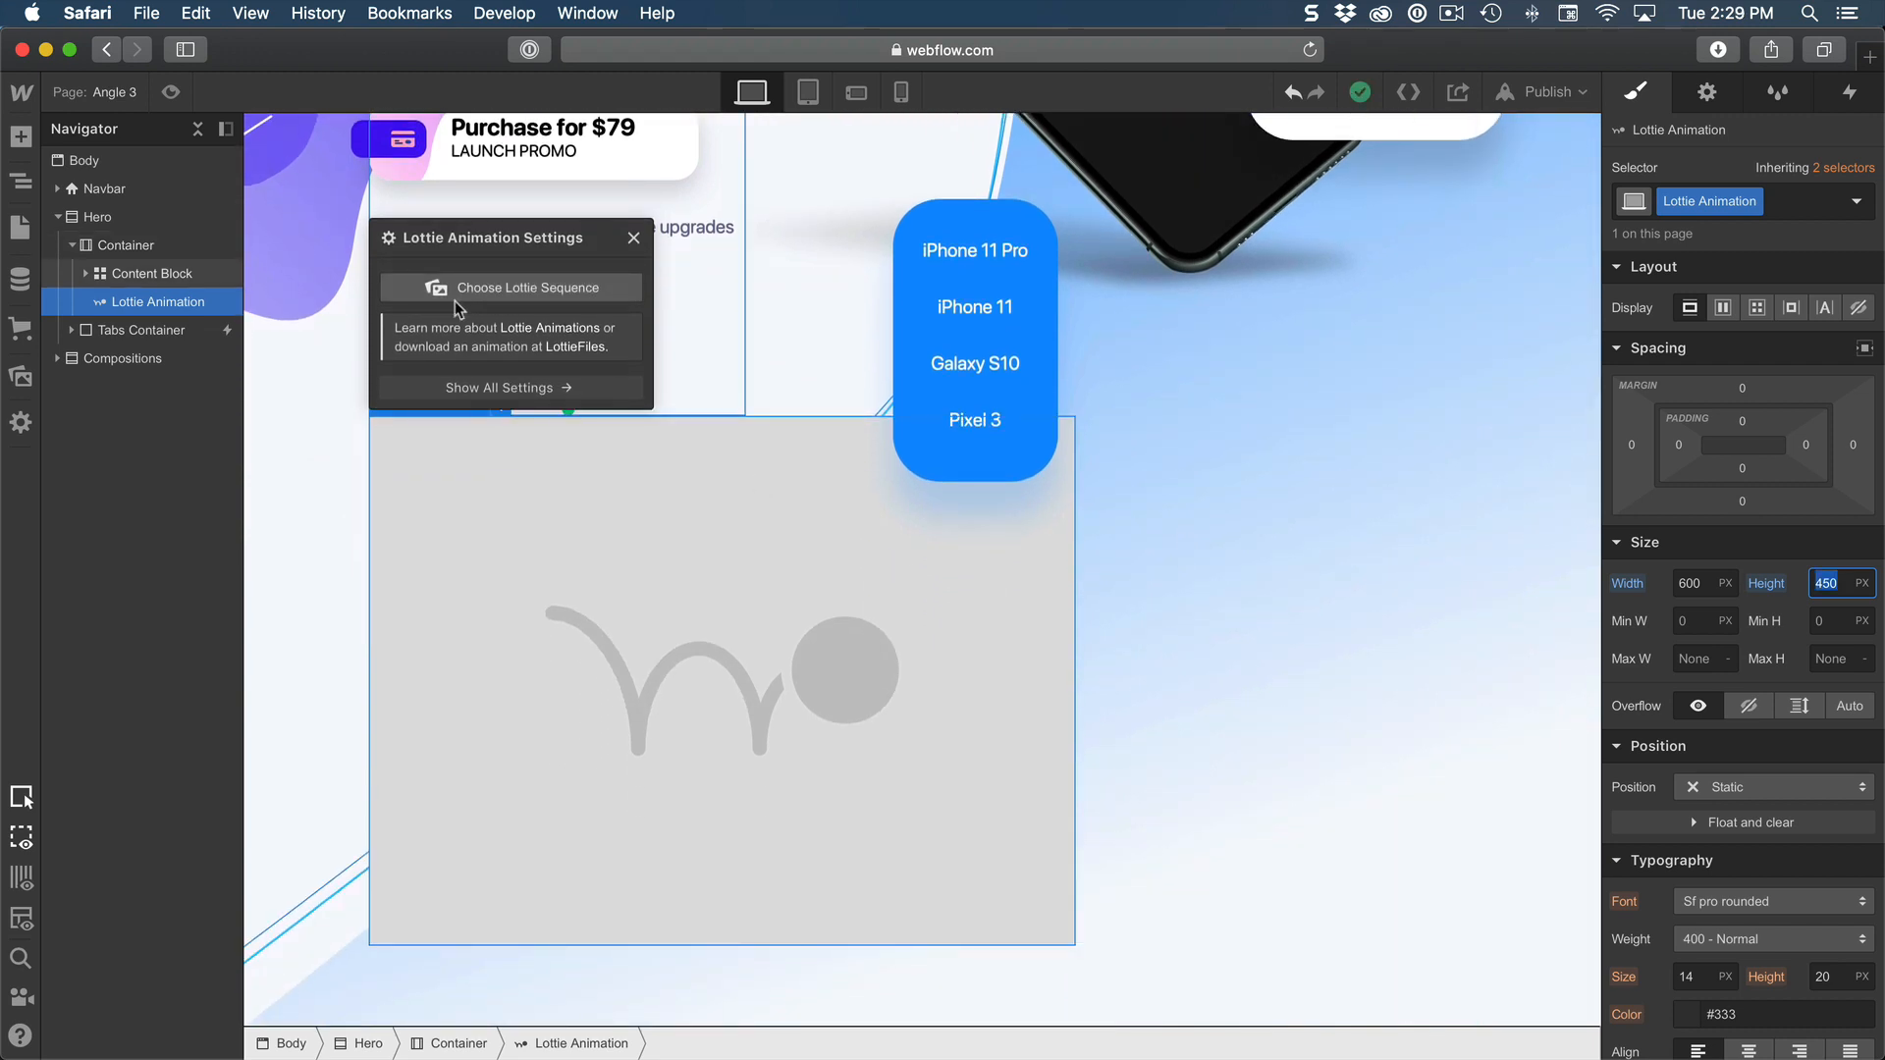
left_click(527, 291)
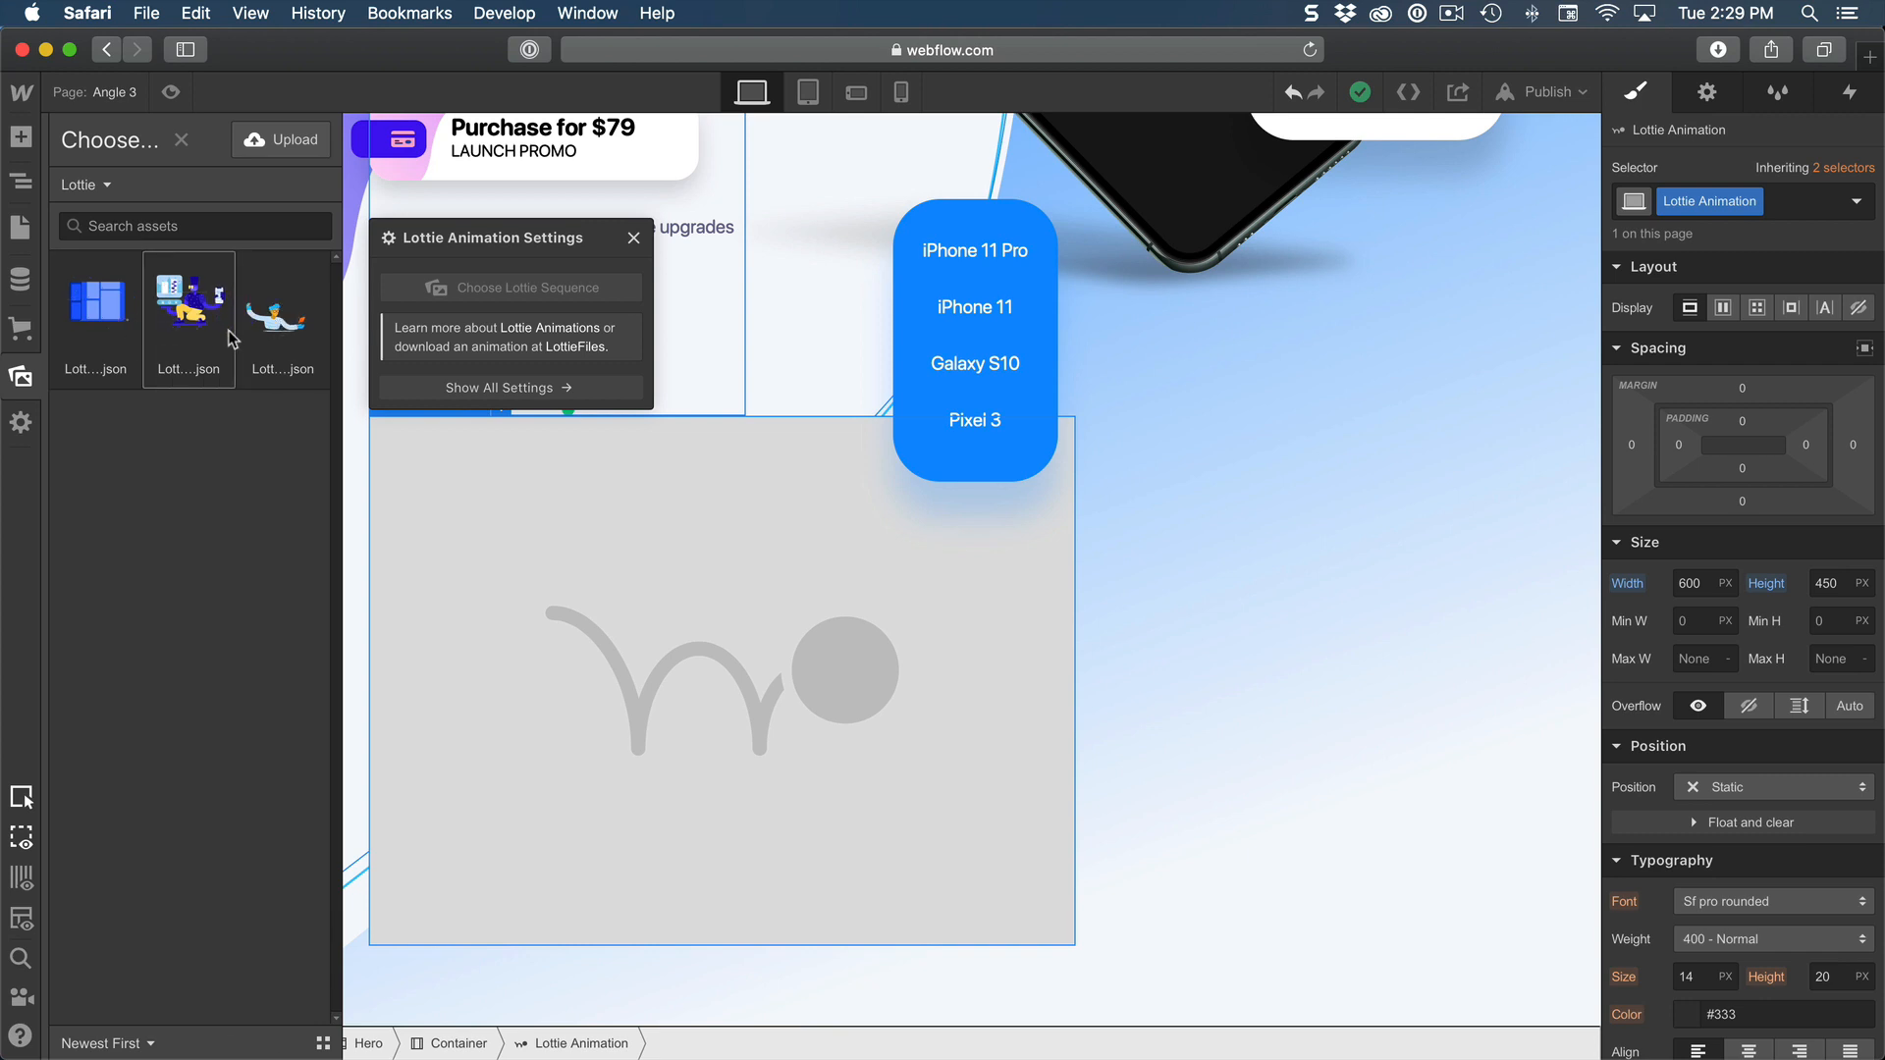
left_click(287, 329)
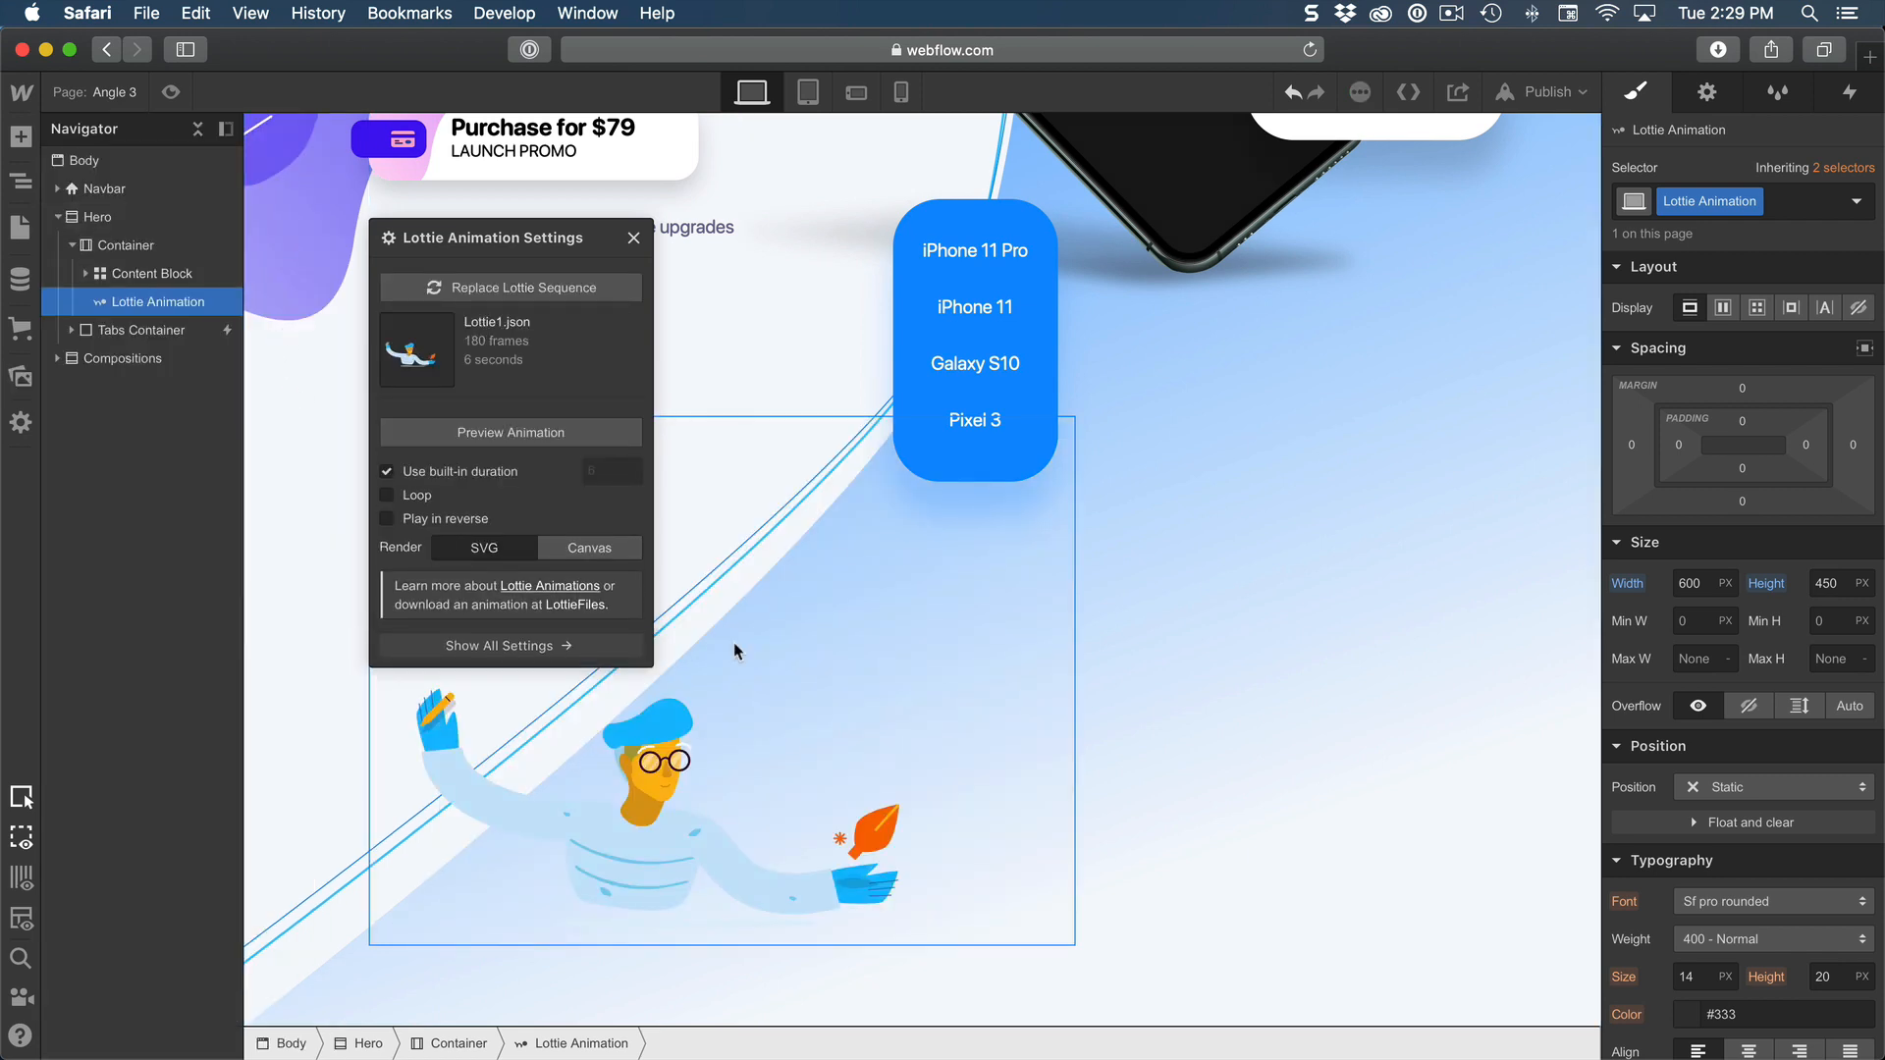
left_click(633, 238)
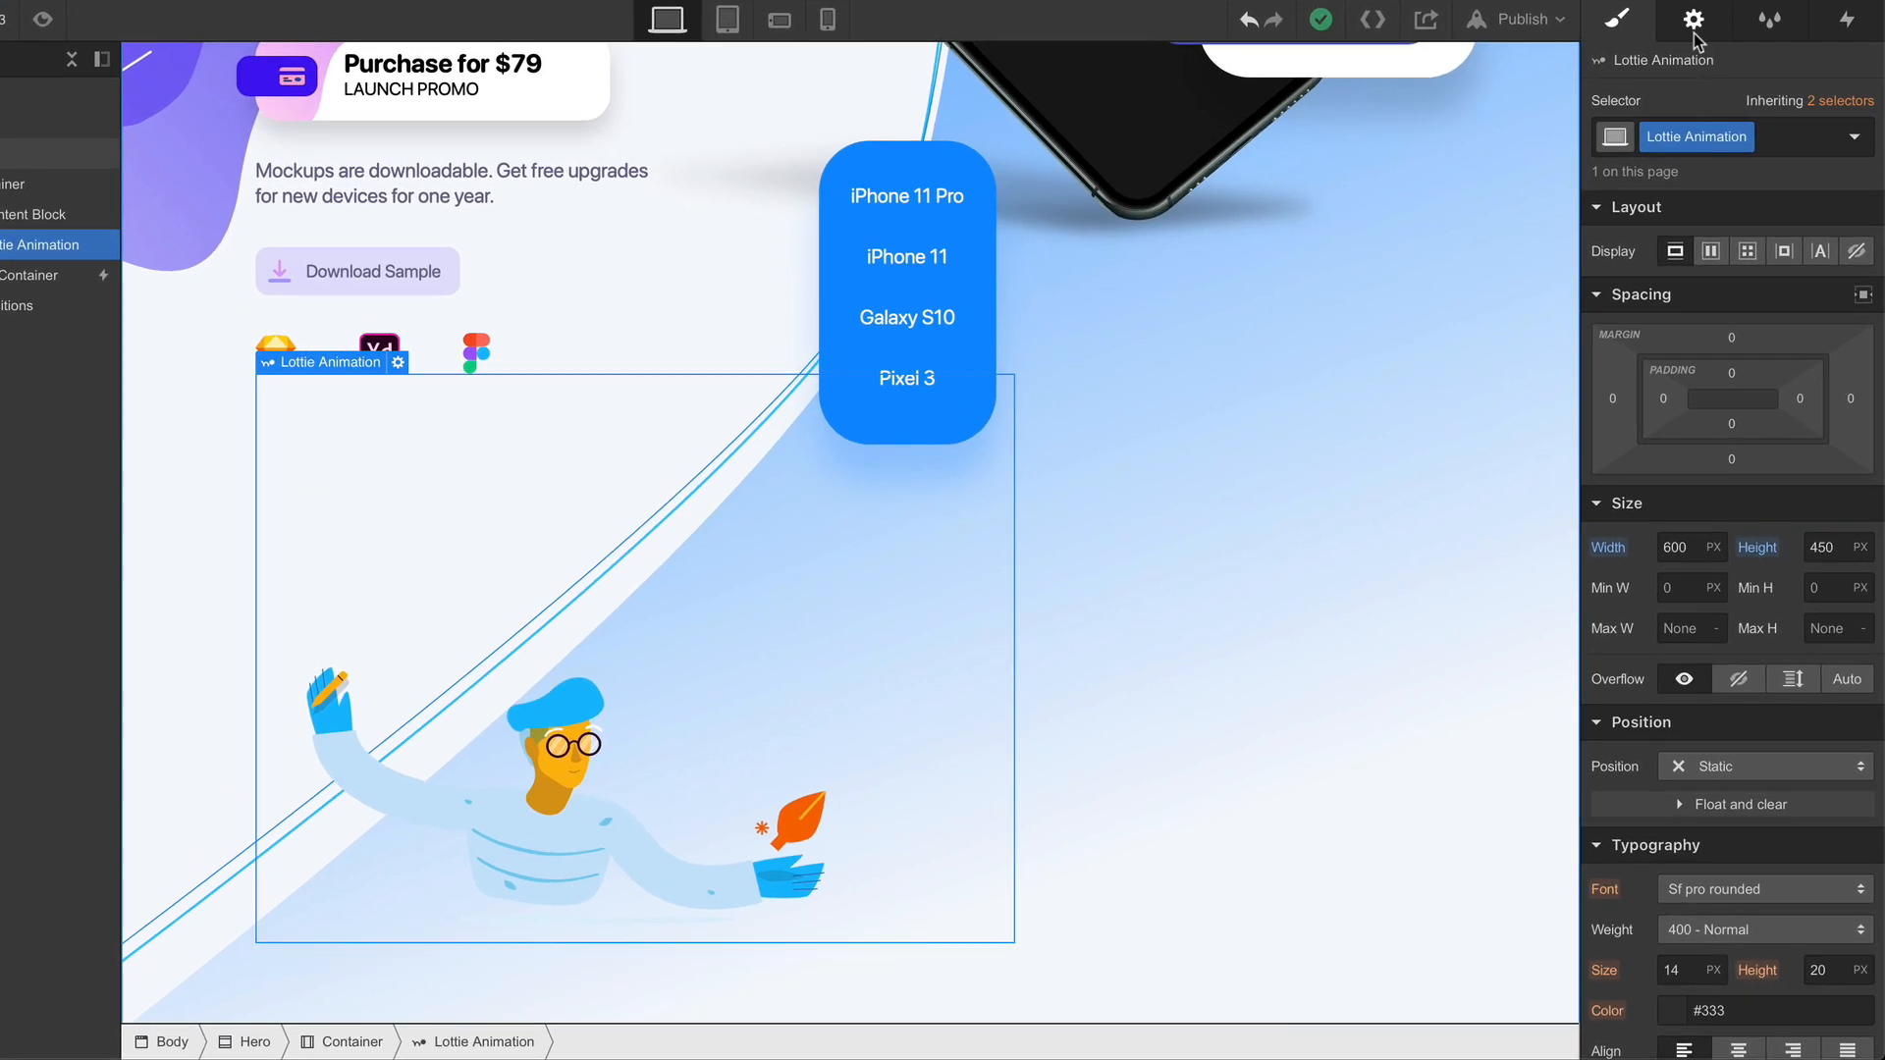
Step: In the Lottie Animation's element settings, enable Loop and set the rendering to Canvas
left_click(1704, 82)
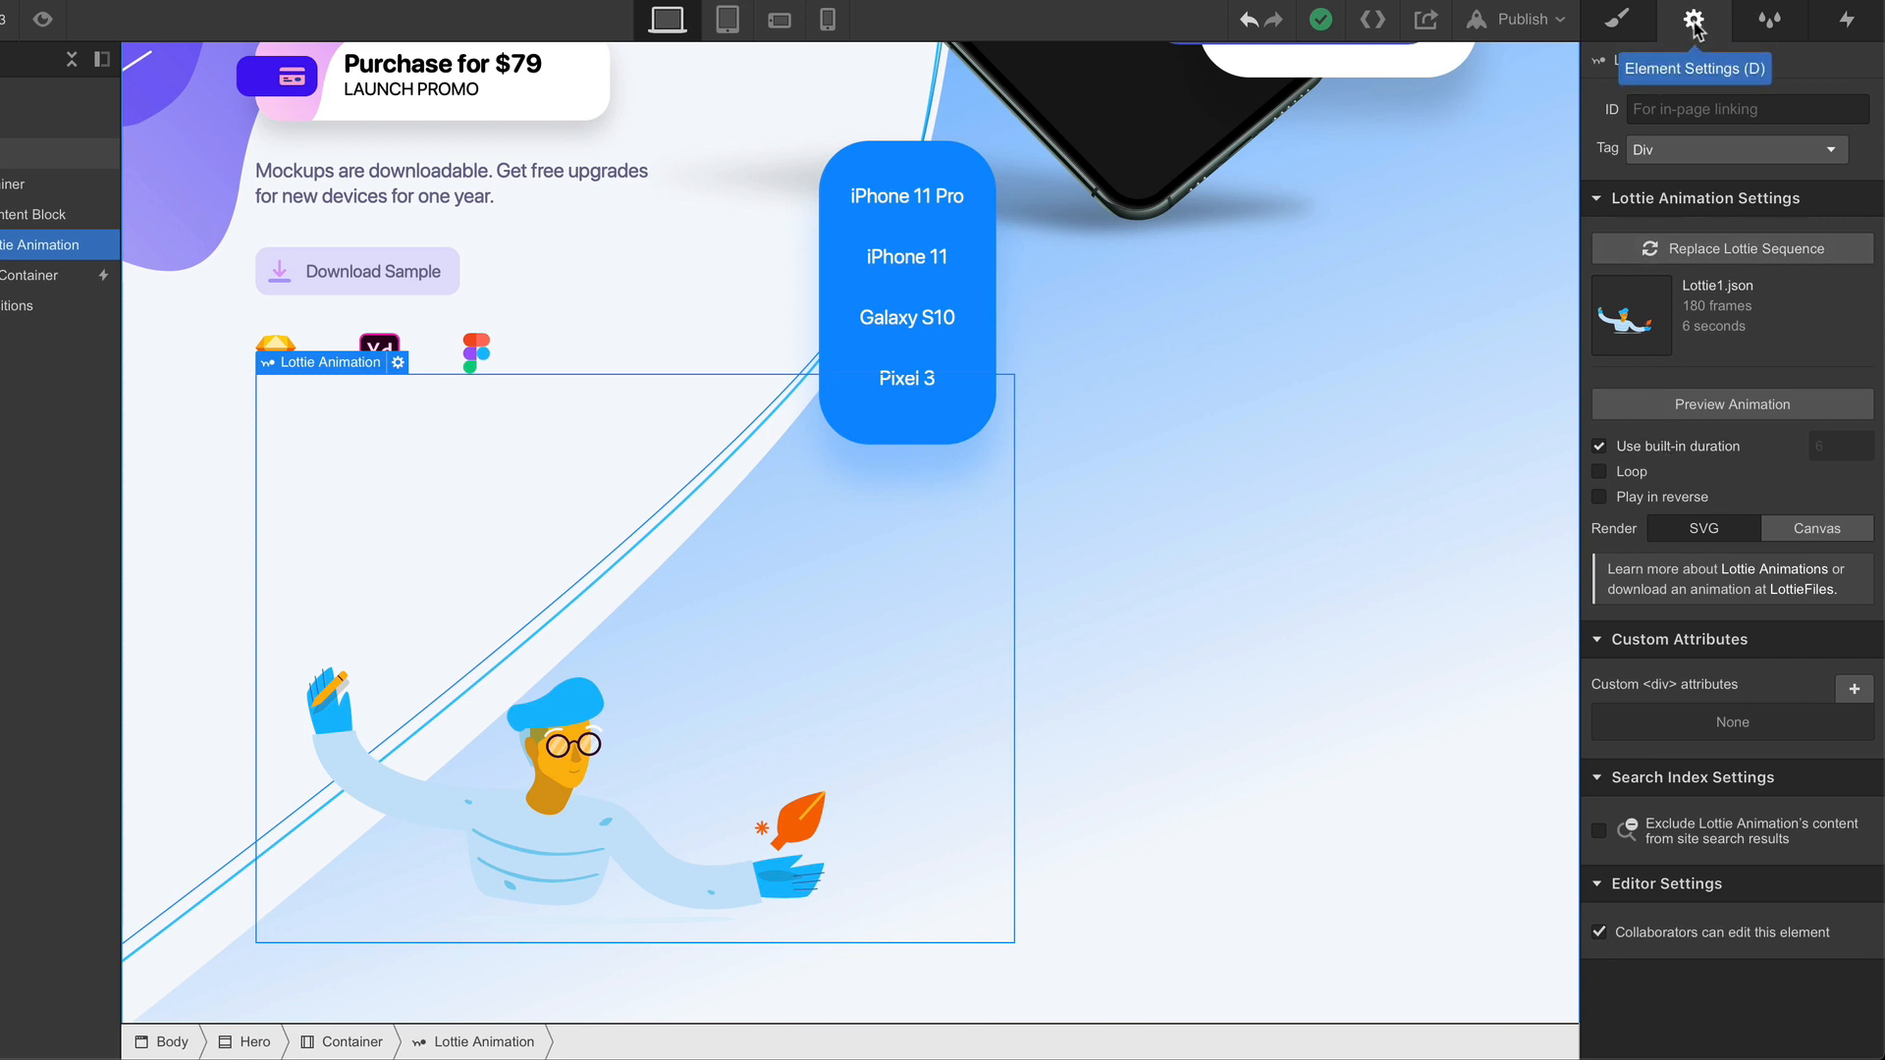
left_click(1599, 472)
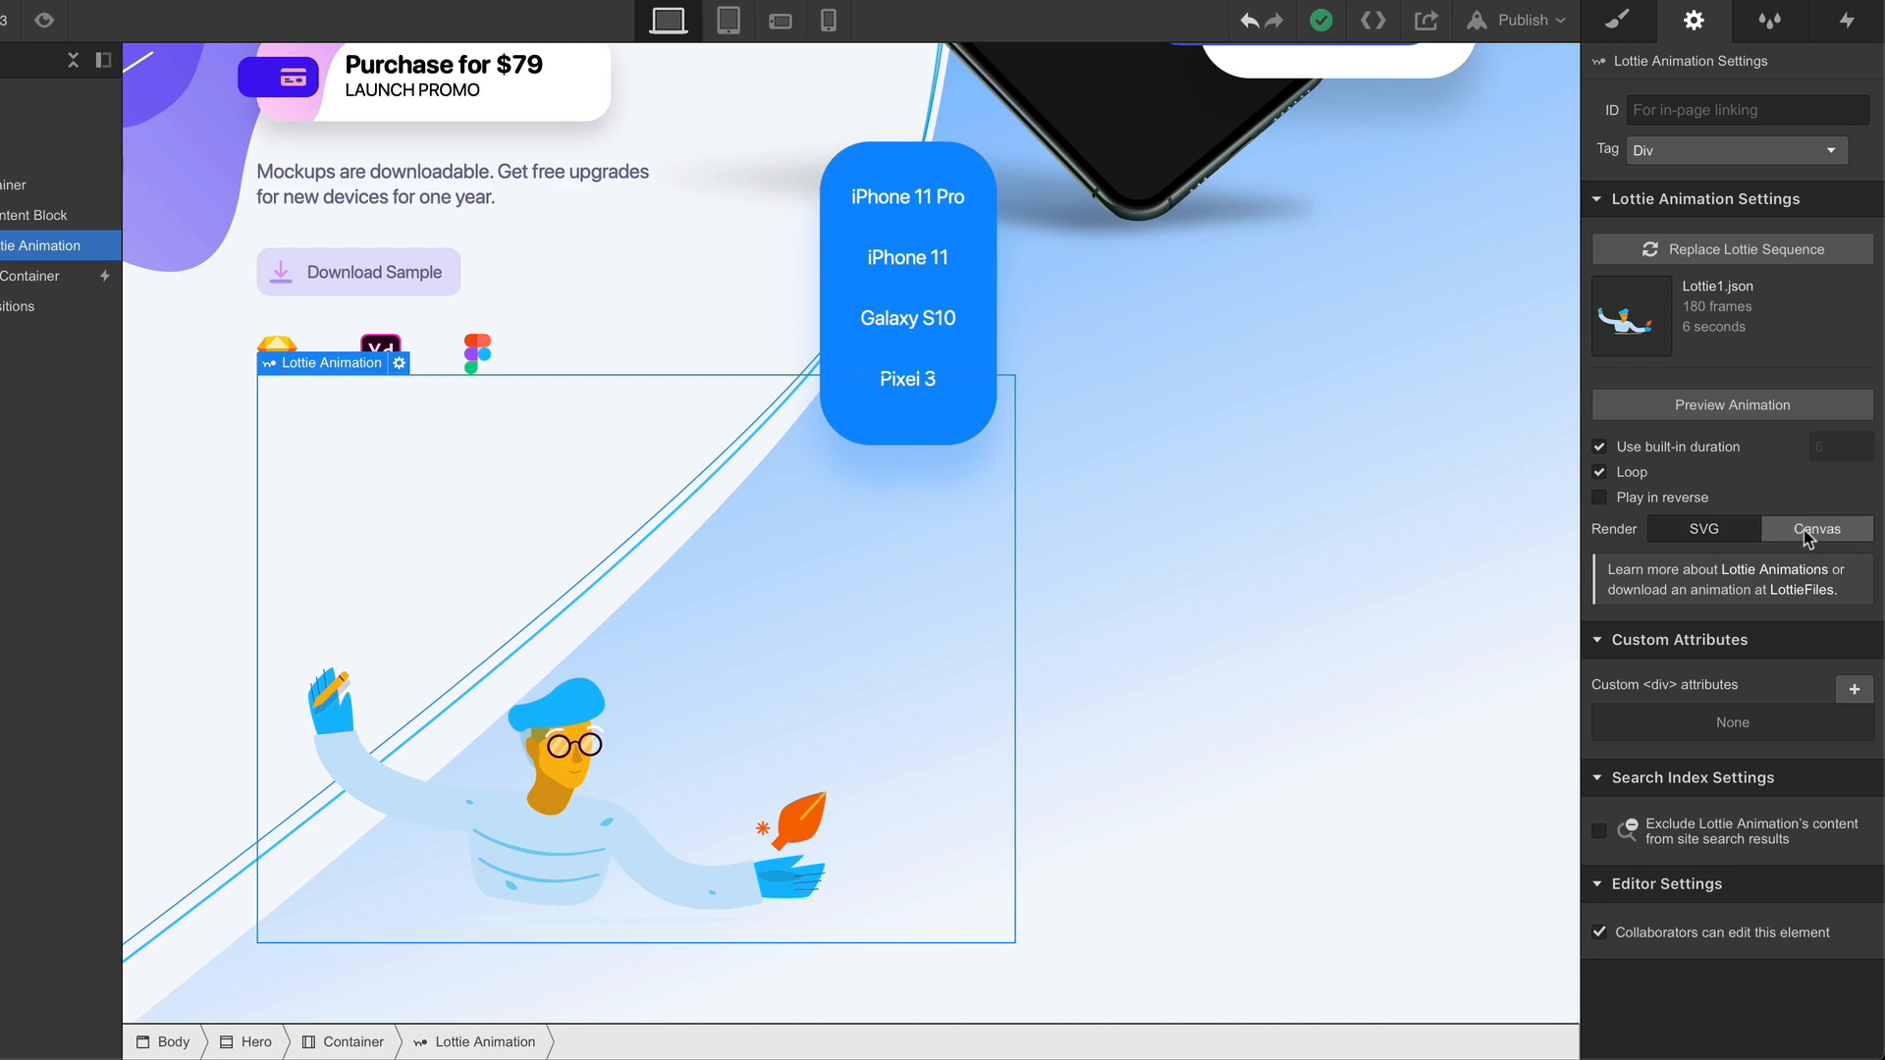
left_click(1851, 535)
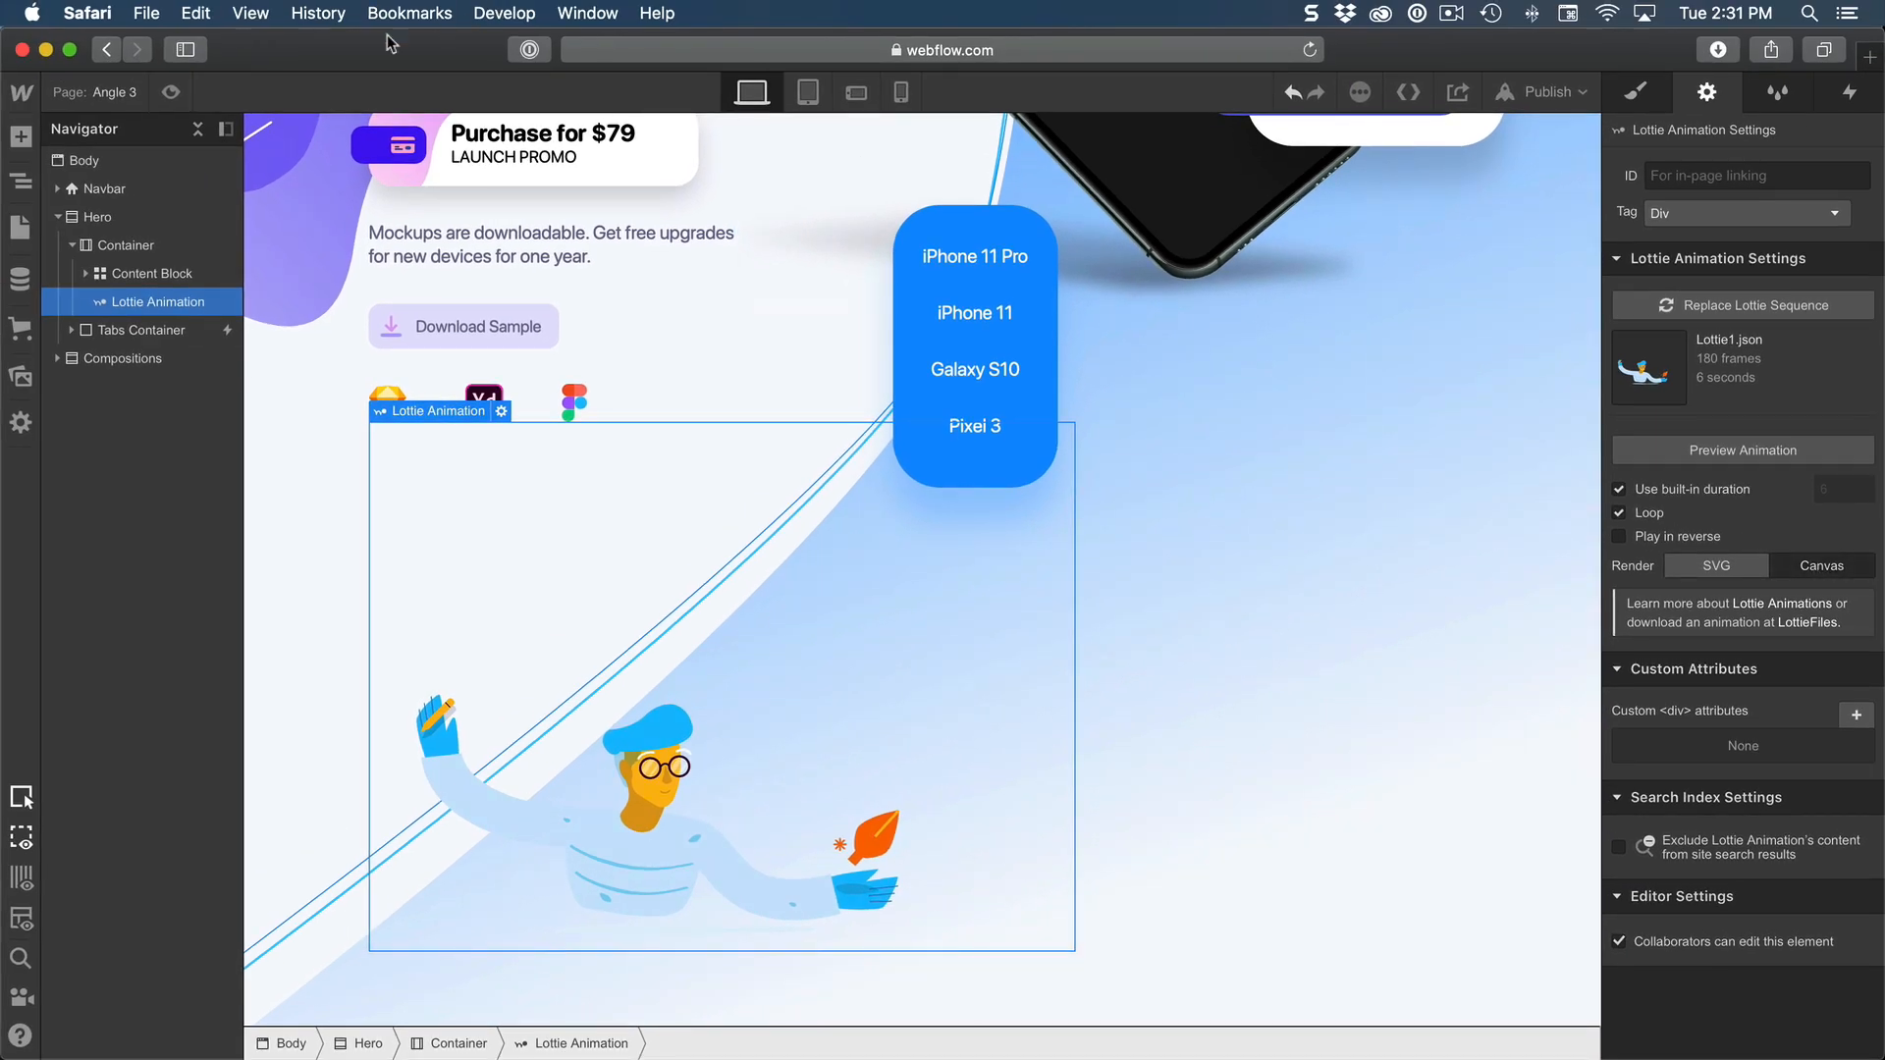
Step: Preview the page to watch the Lottie animation play, and return to the design view
left_click(173, 92)
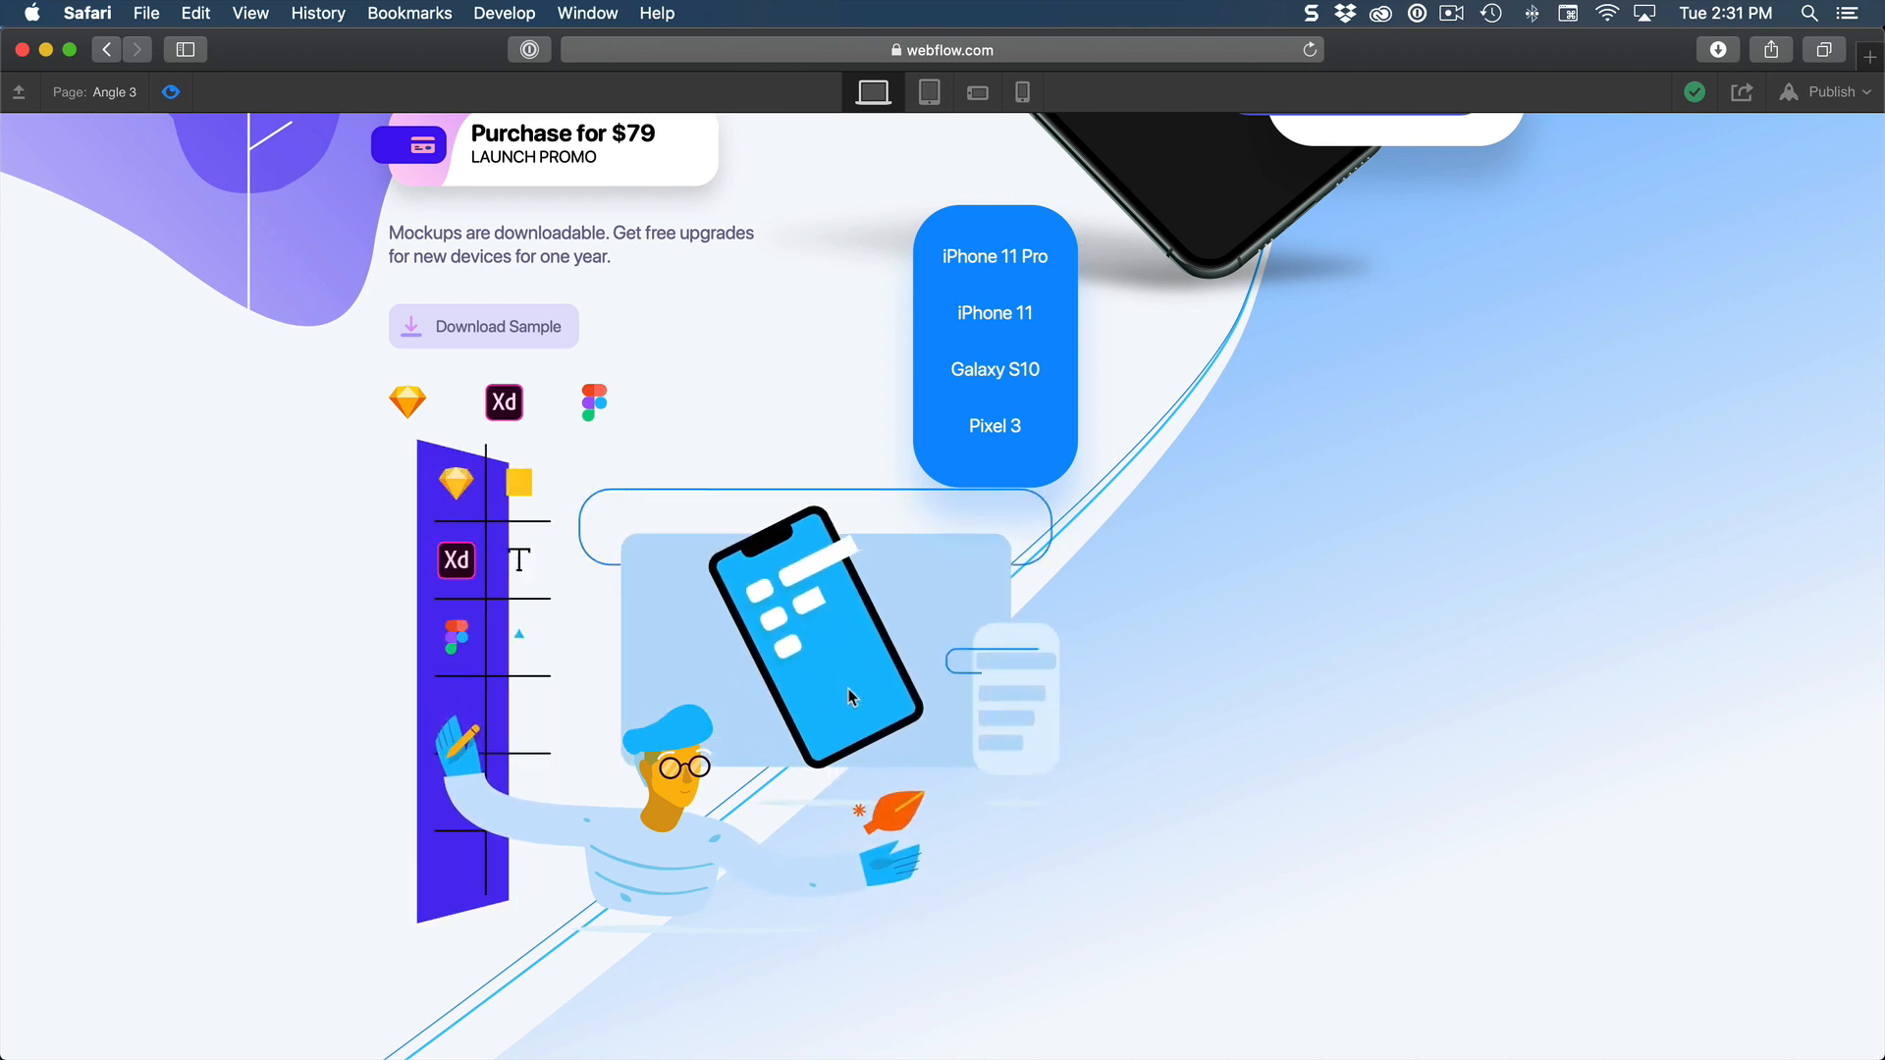
key("super+shift+p")
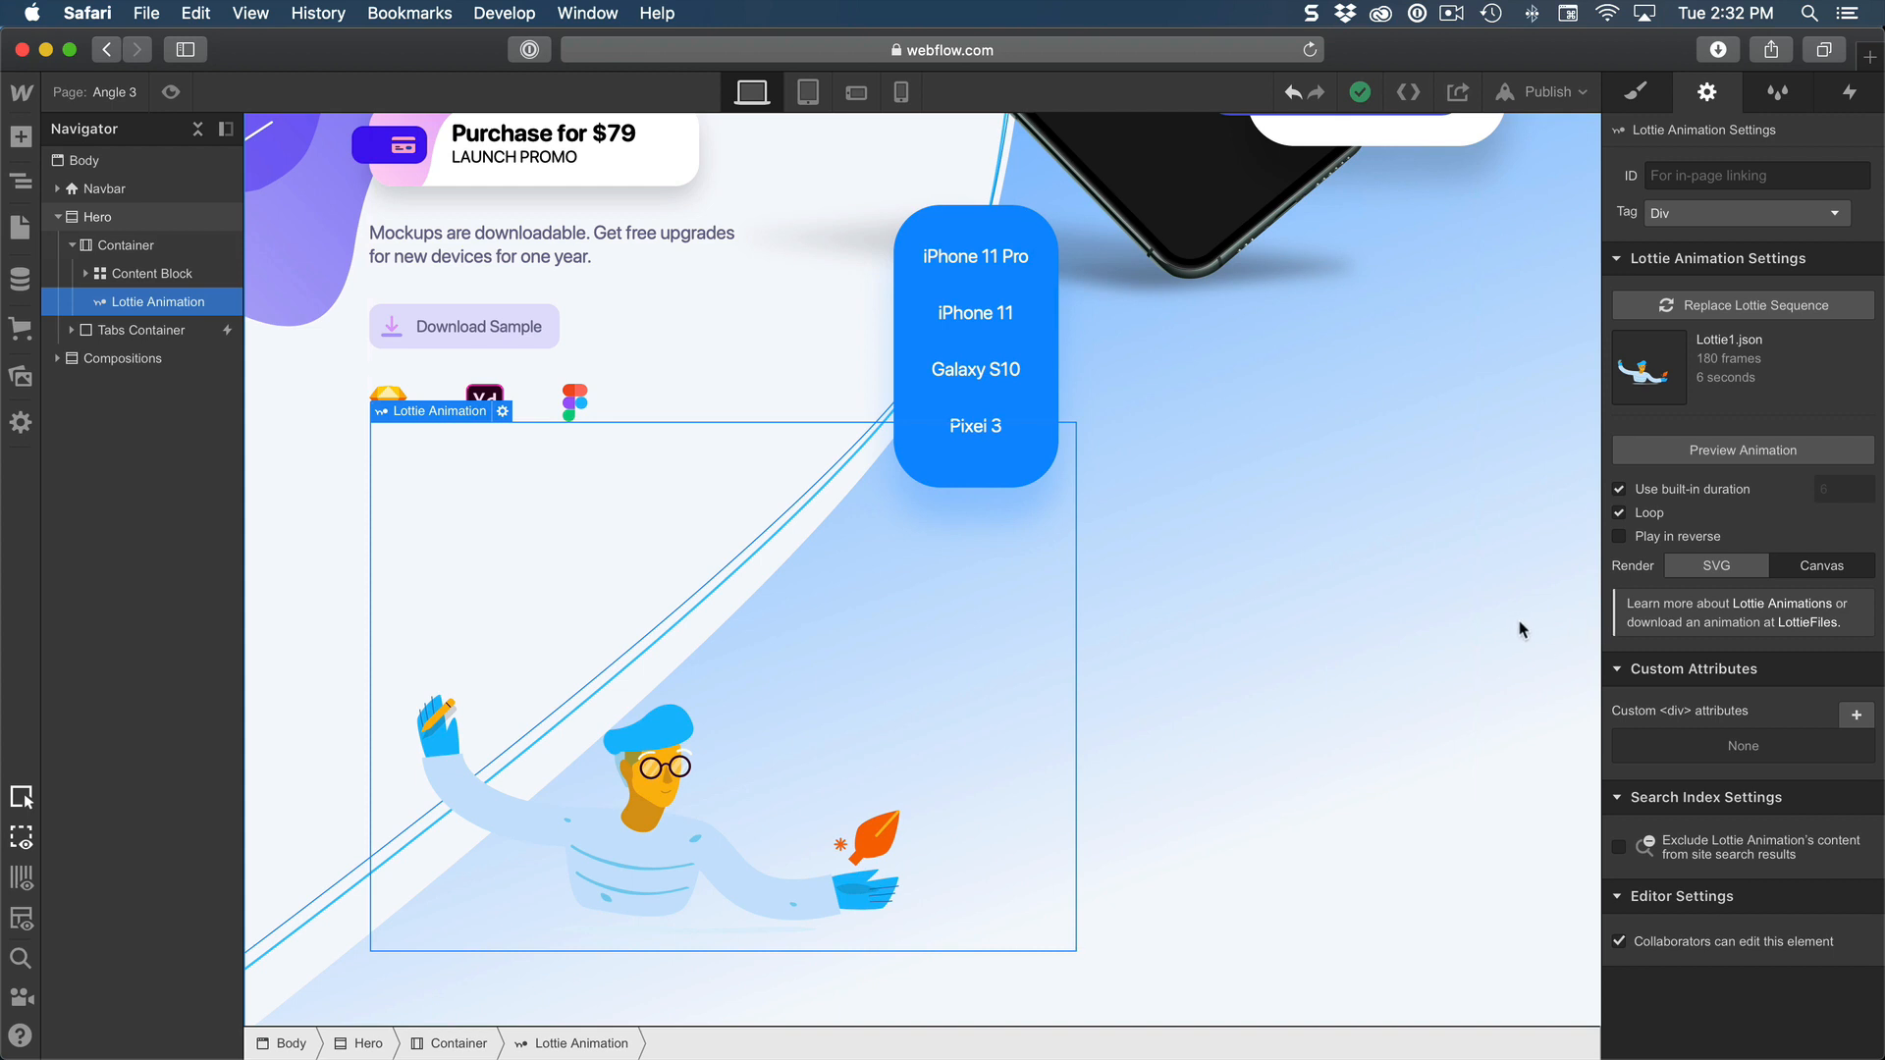
left_click(1620, 513)
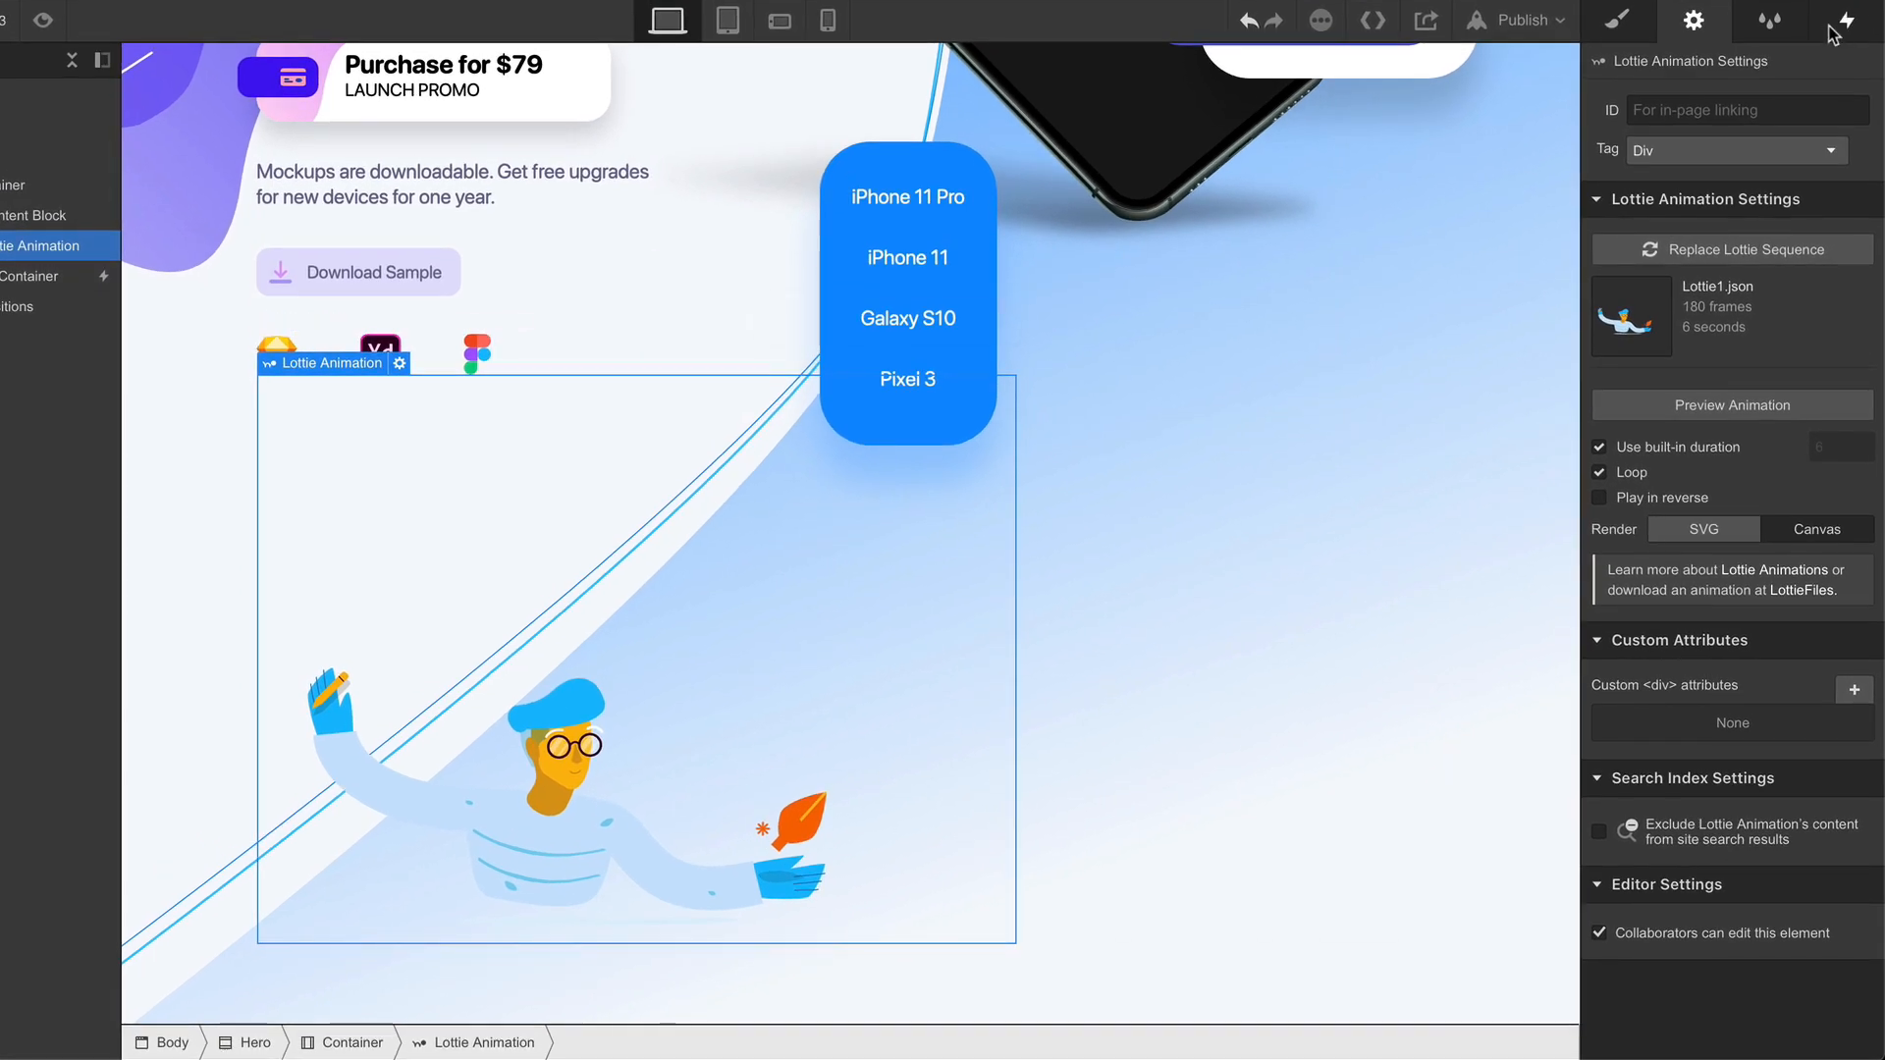
Step: Give the Lottie Animation a While scrolling in view trigger with the Play Scroll Animation action, and create a new scroll animation for it
left_click(1852, 95)
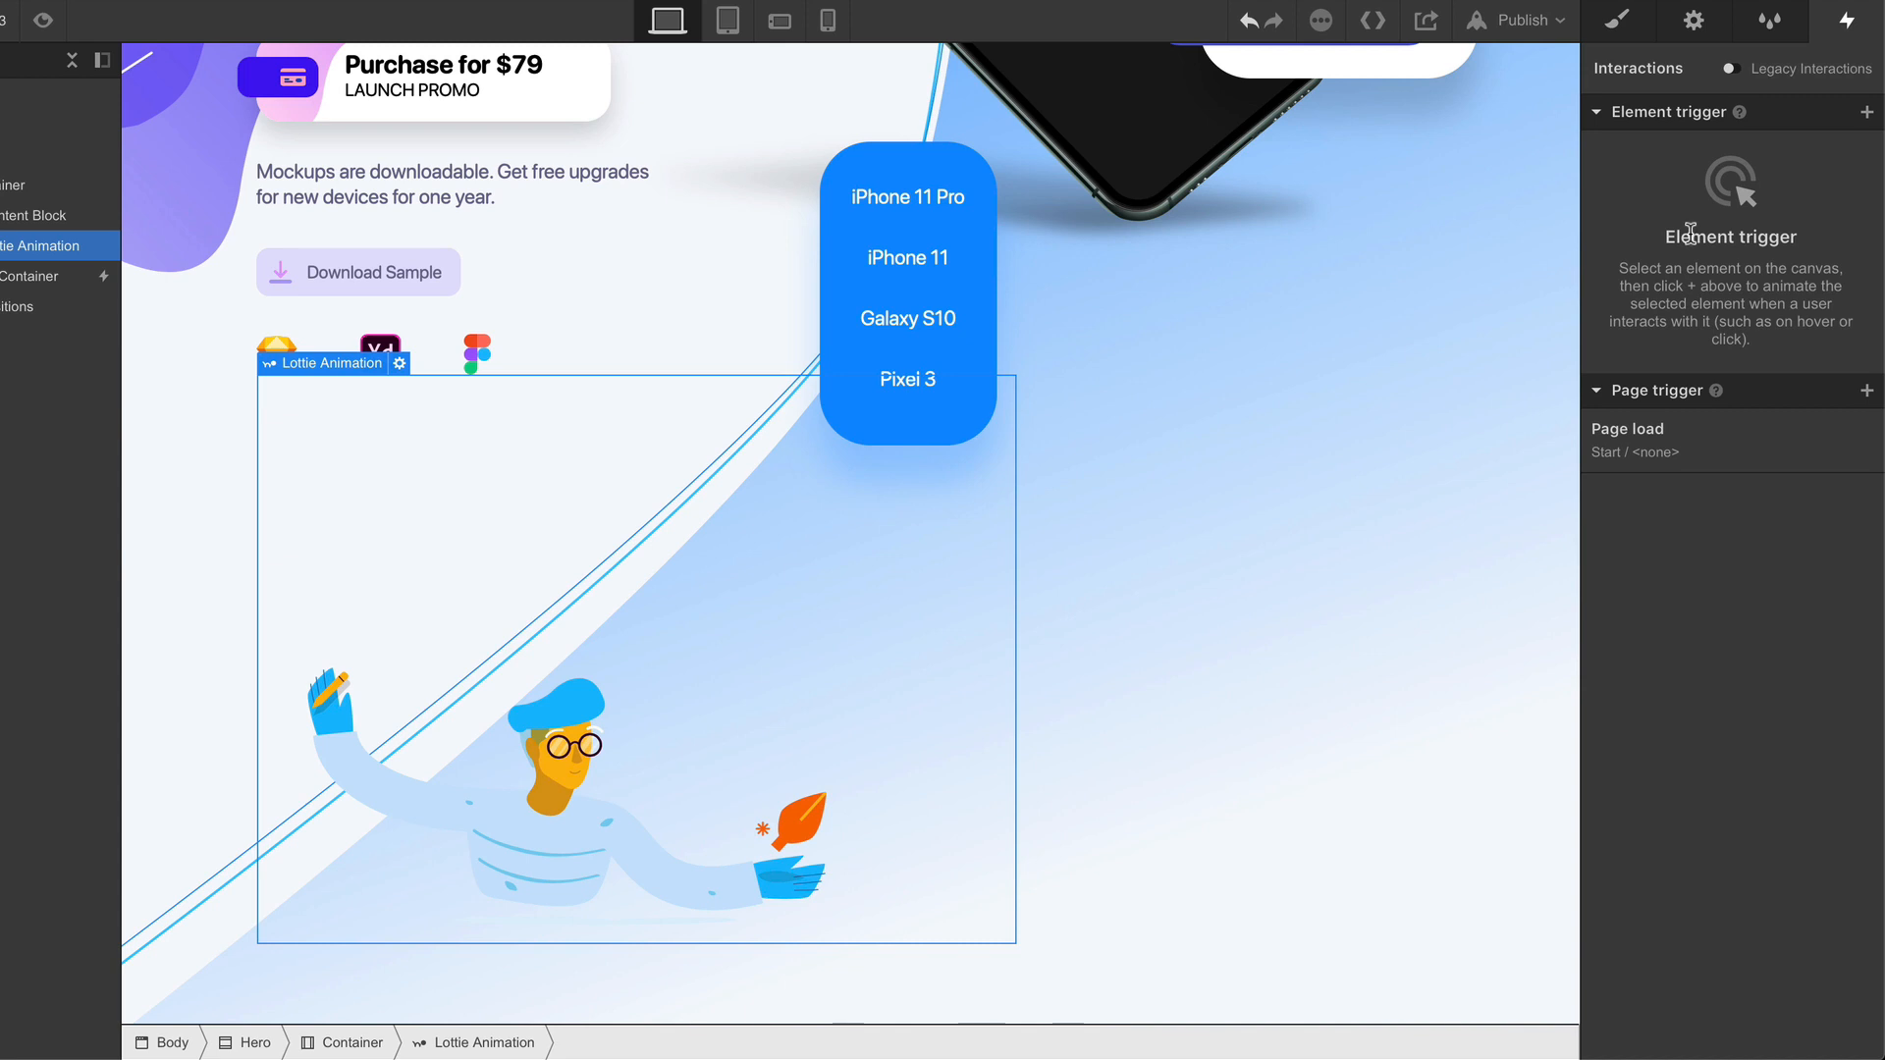
left_click(1867, 113)
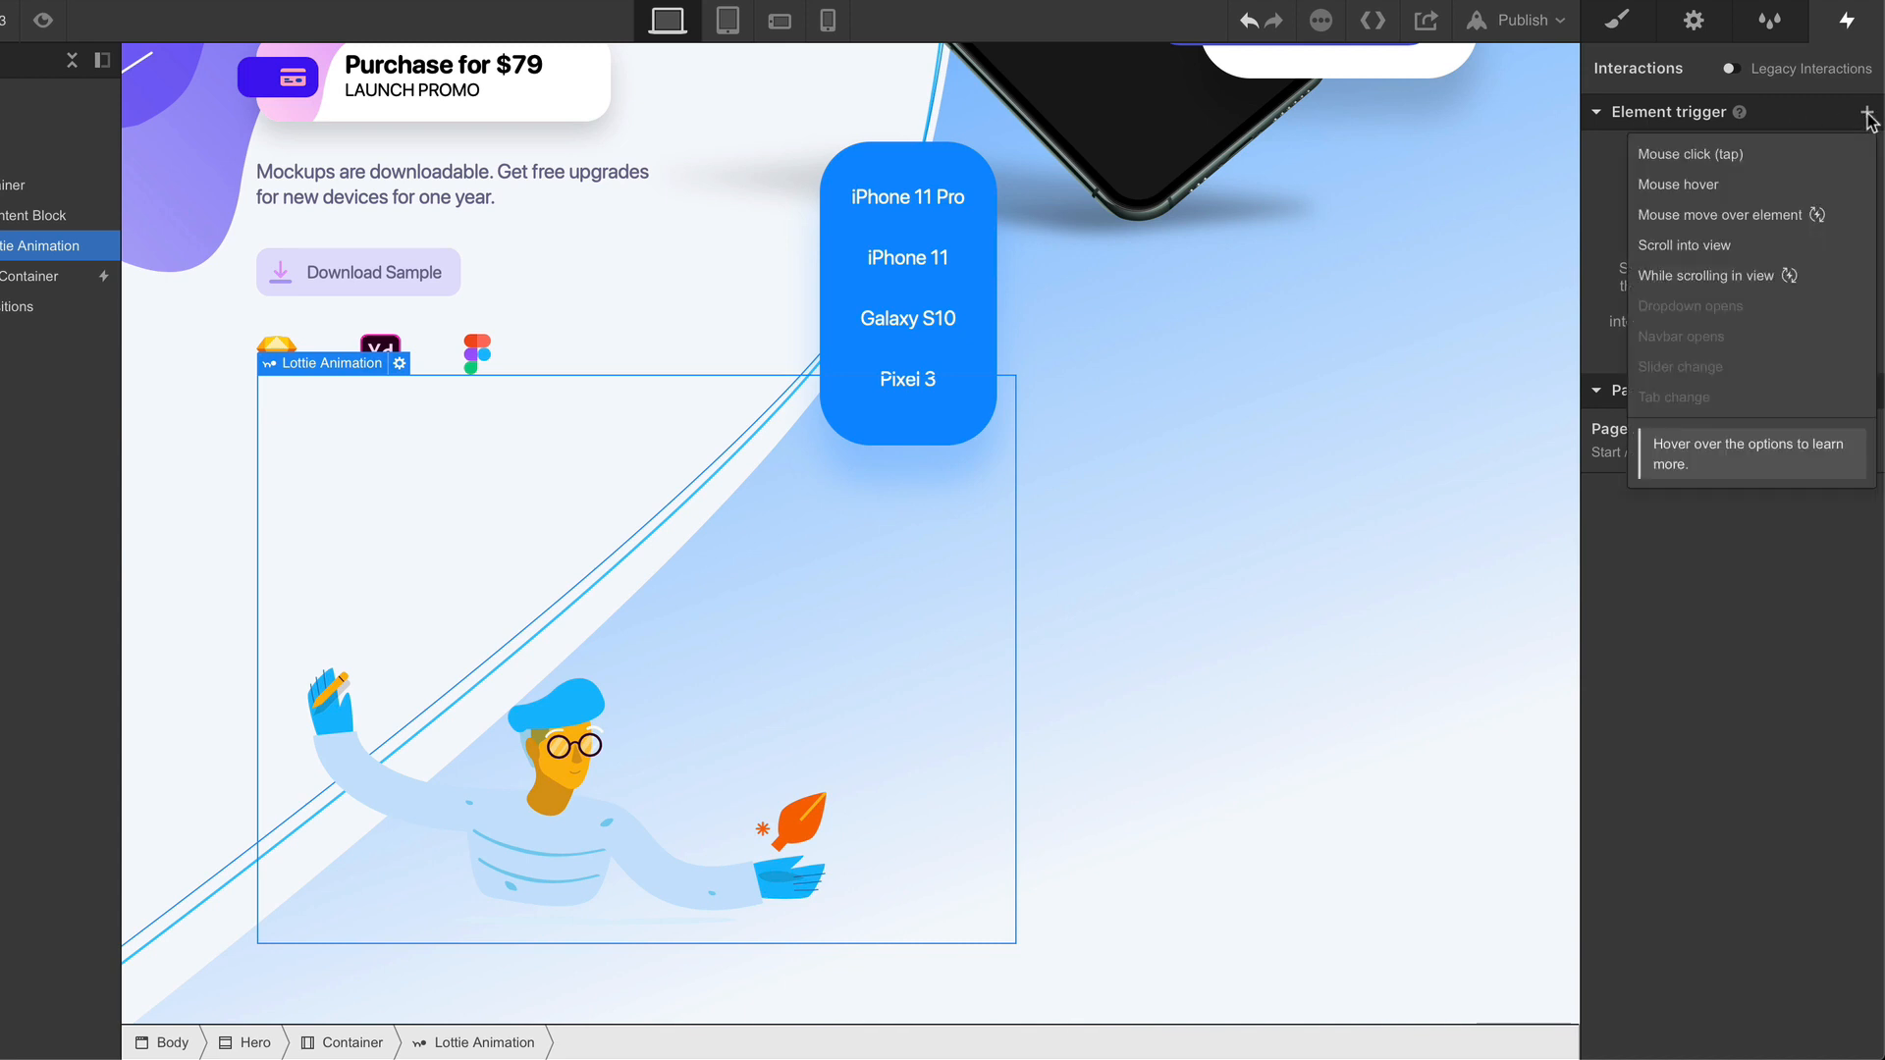
left_click(1736, 277)
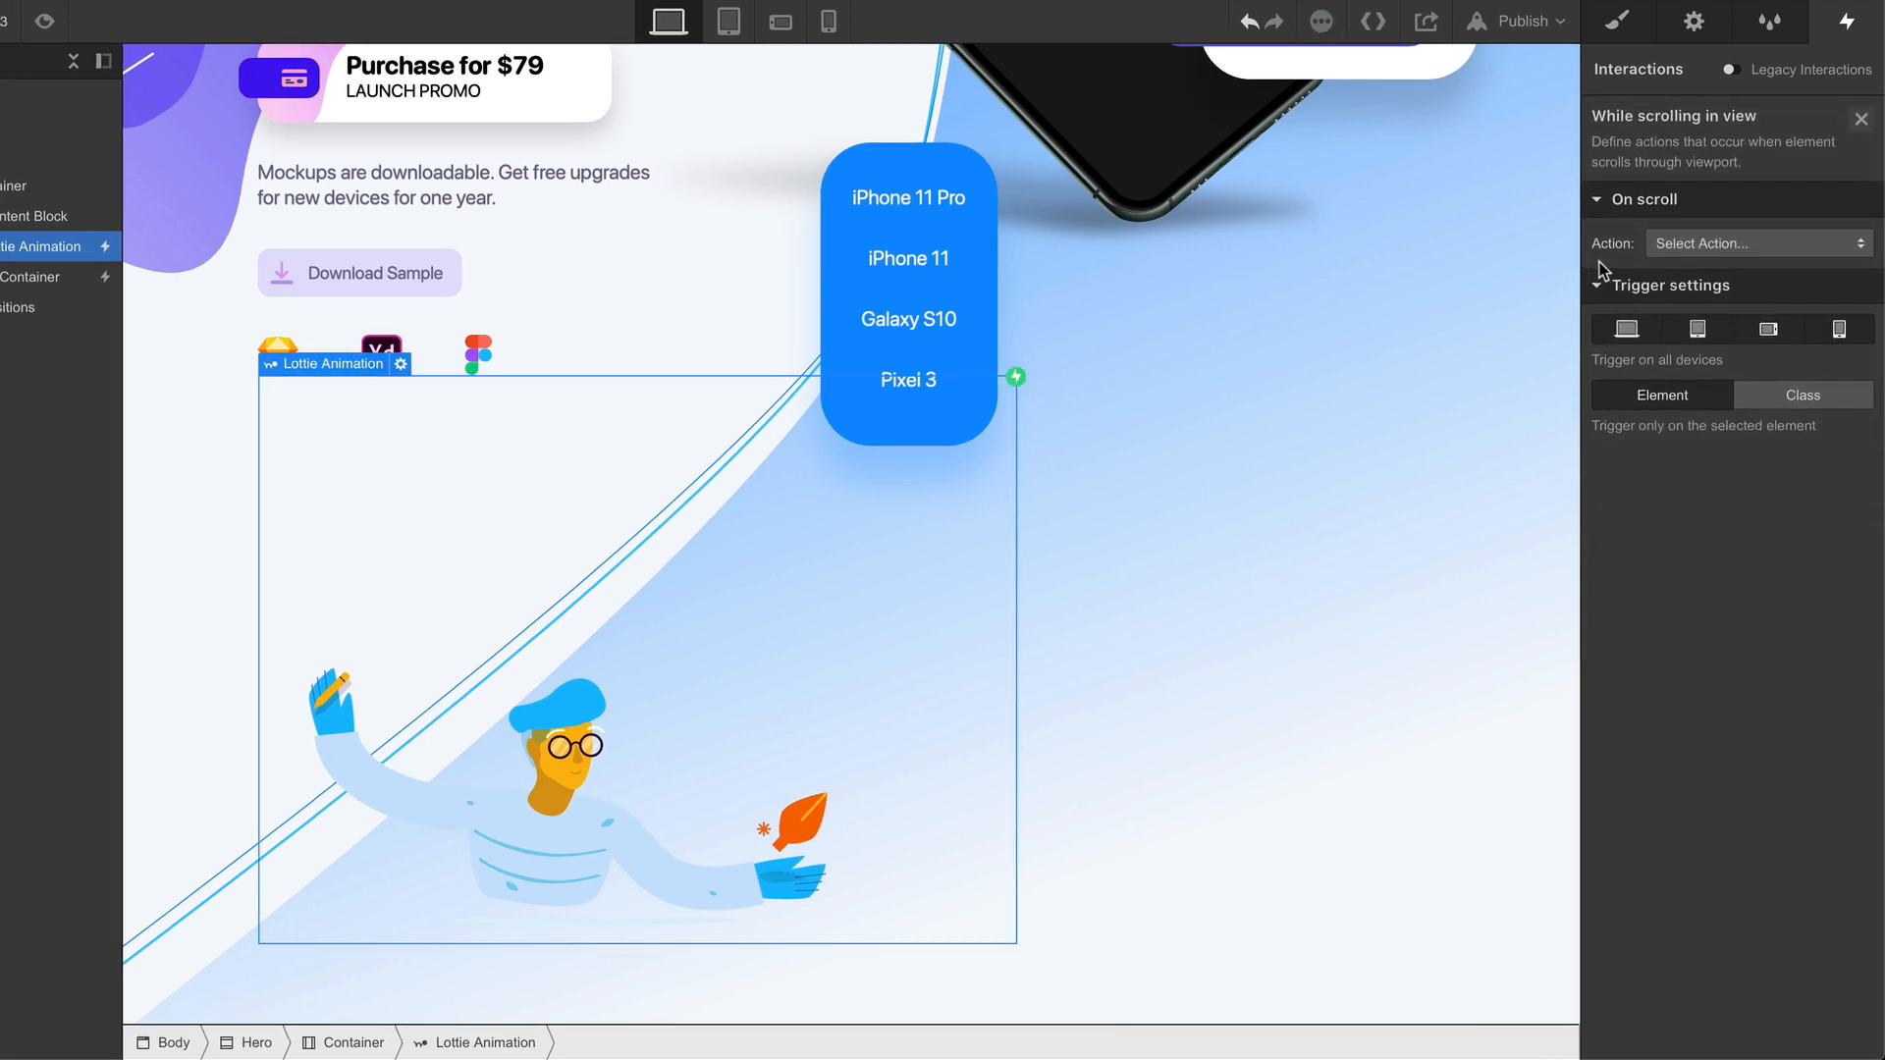
left_click(1735, 243)
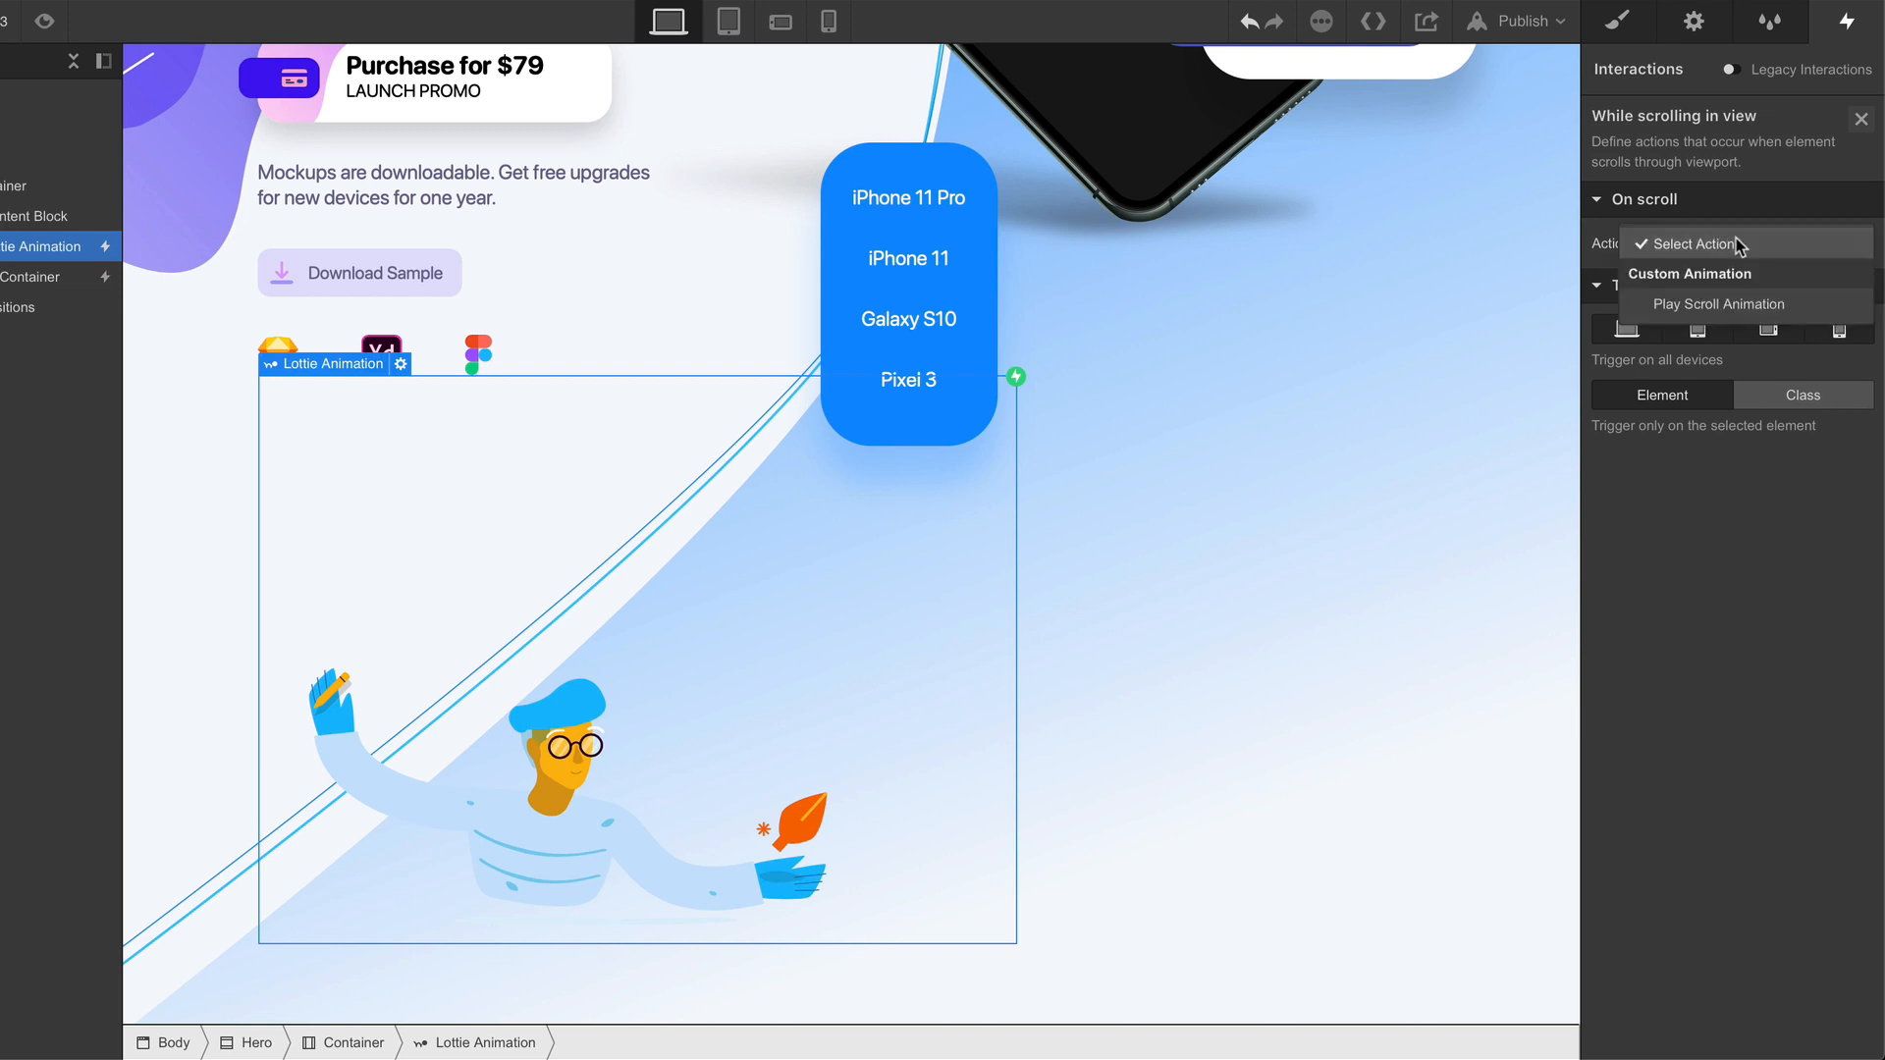
left_click(1760, 308)
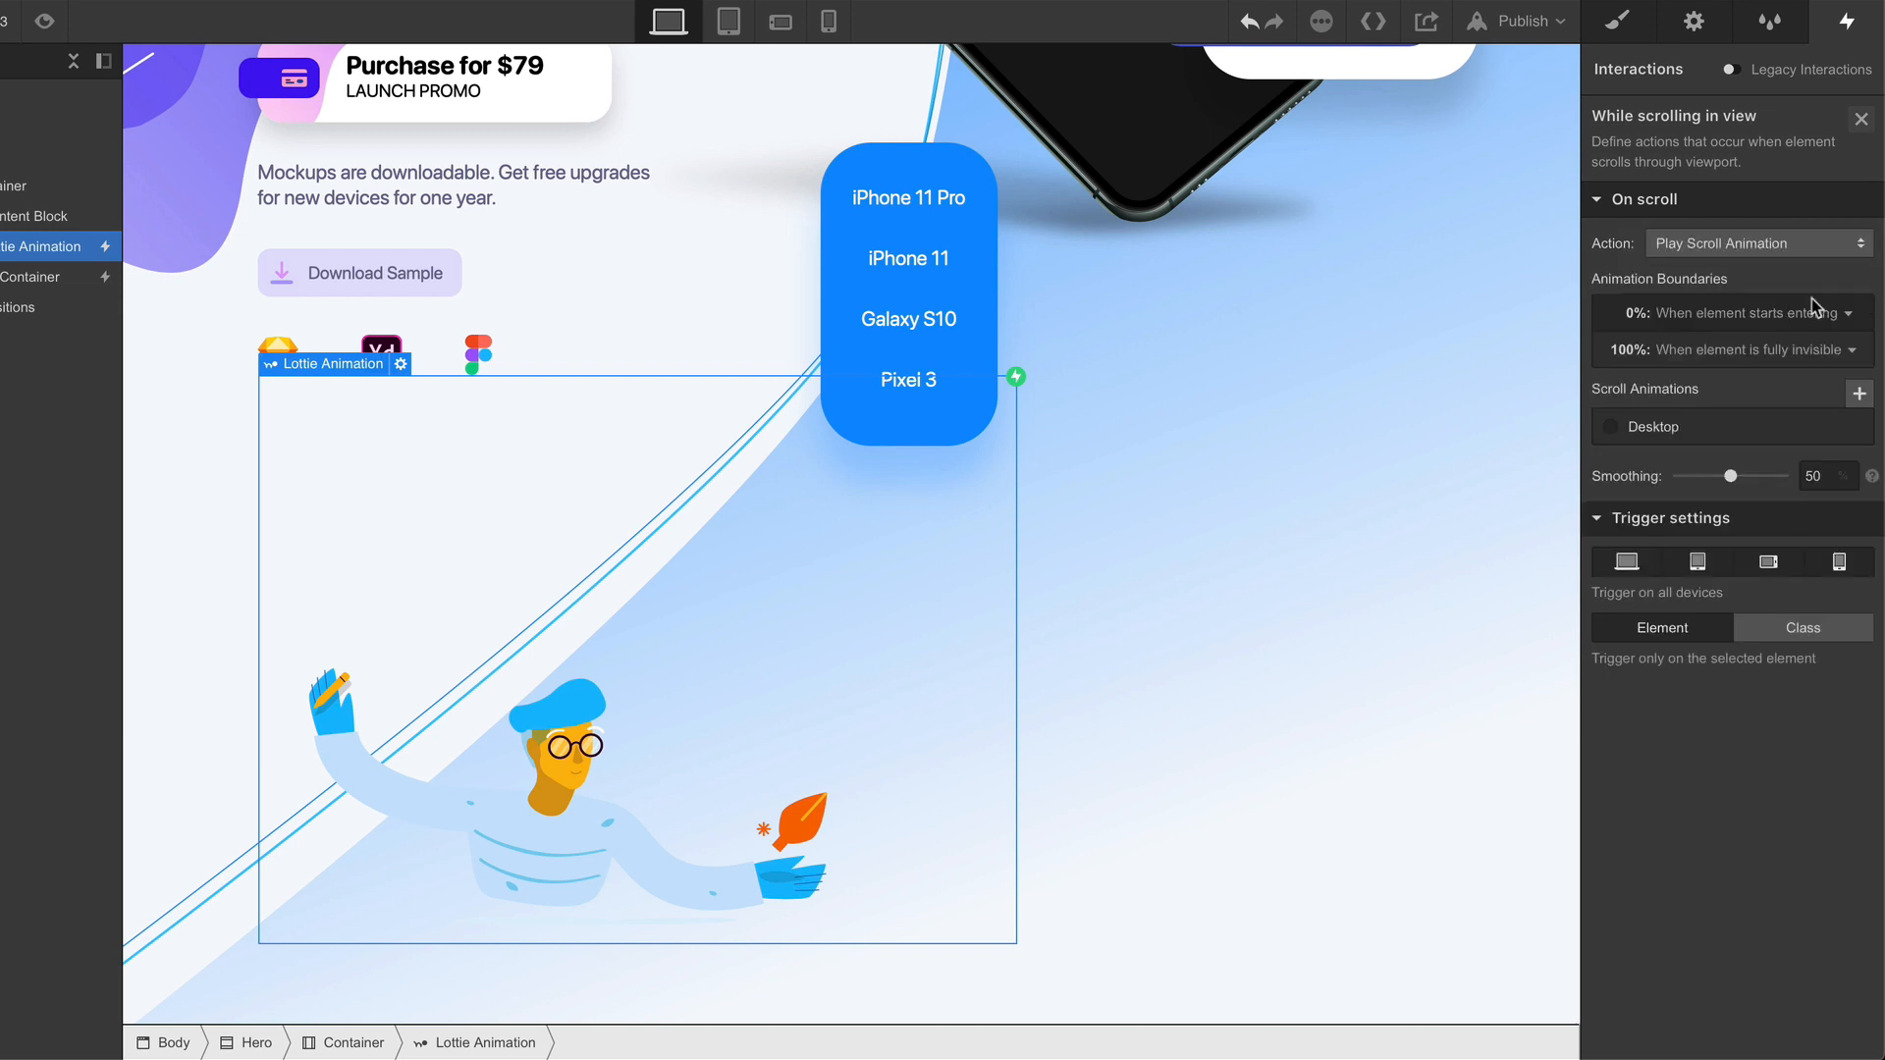
left_click(1858, 395)
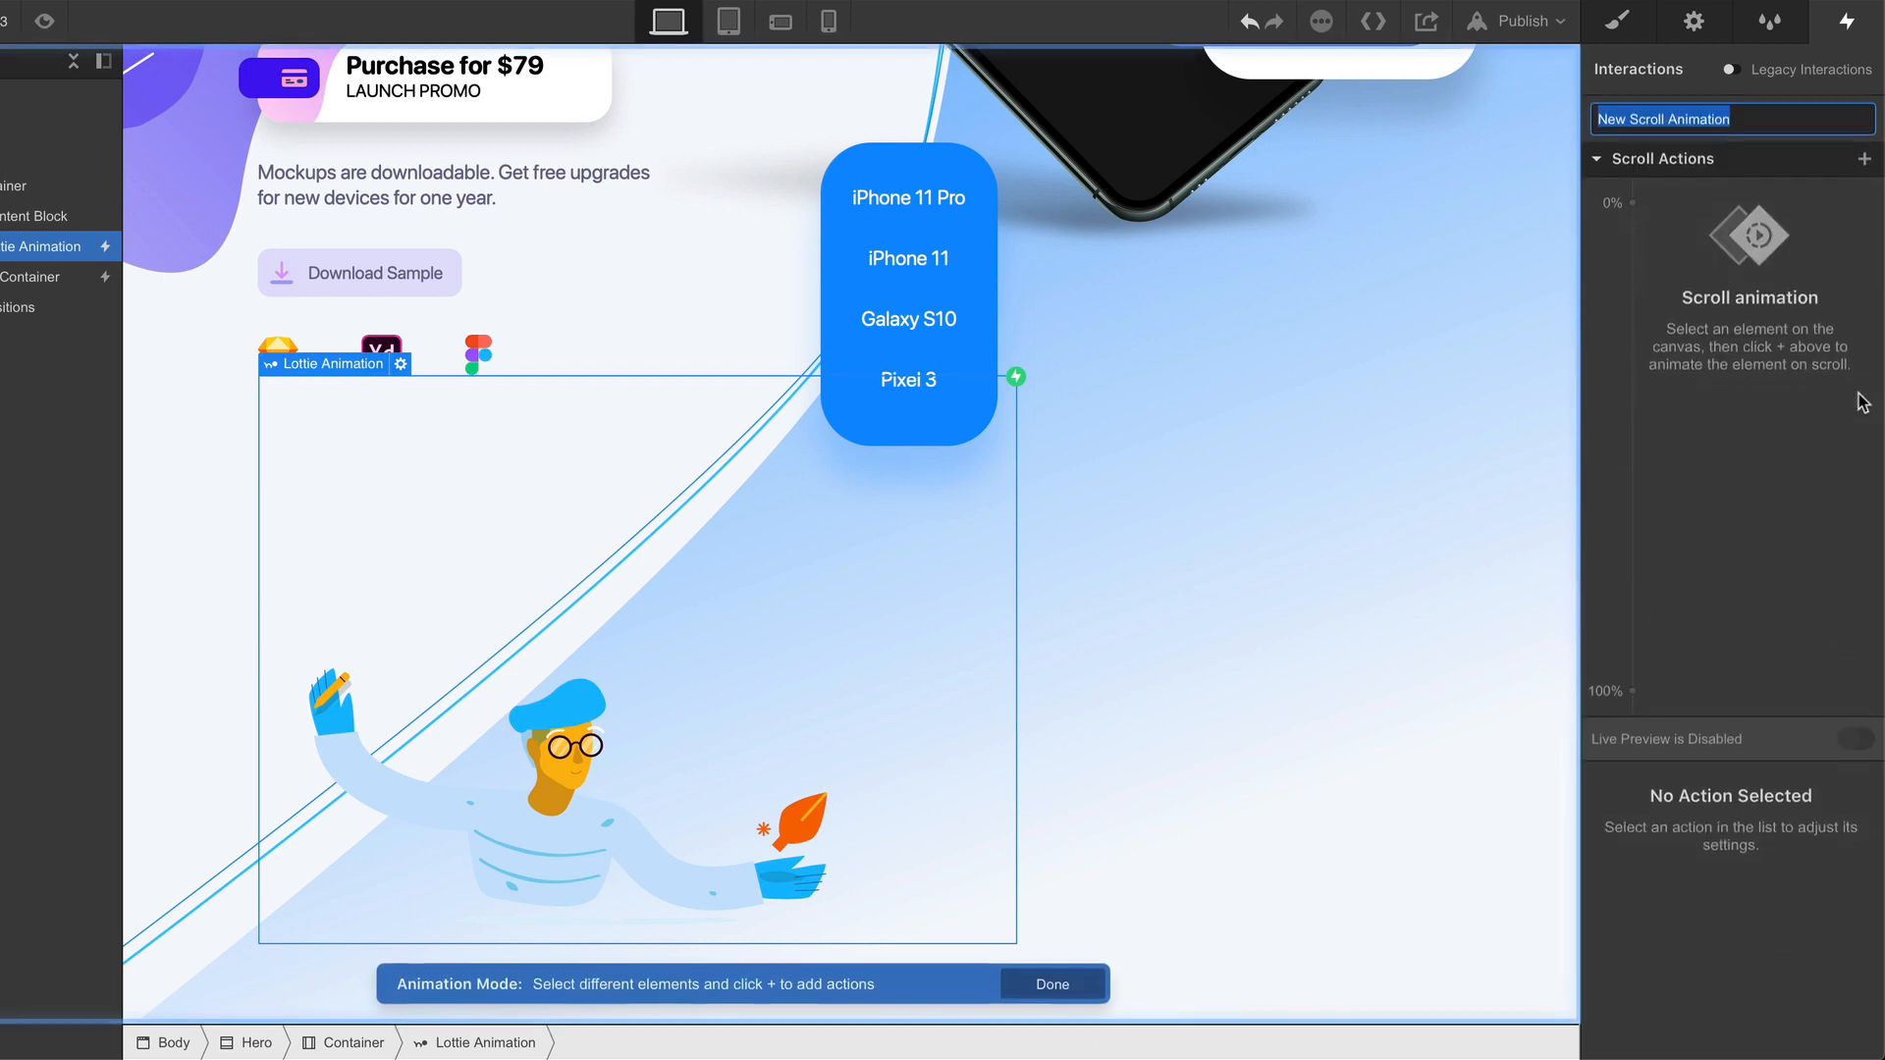
Step: Name the new scroll animation Lottie1 and add a Lottie scroll action for the selected Lottie Animation element
type("Lot")
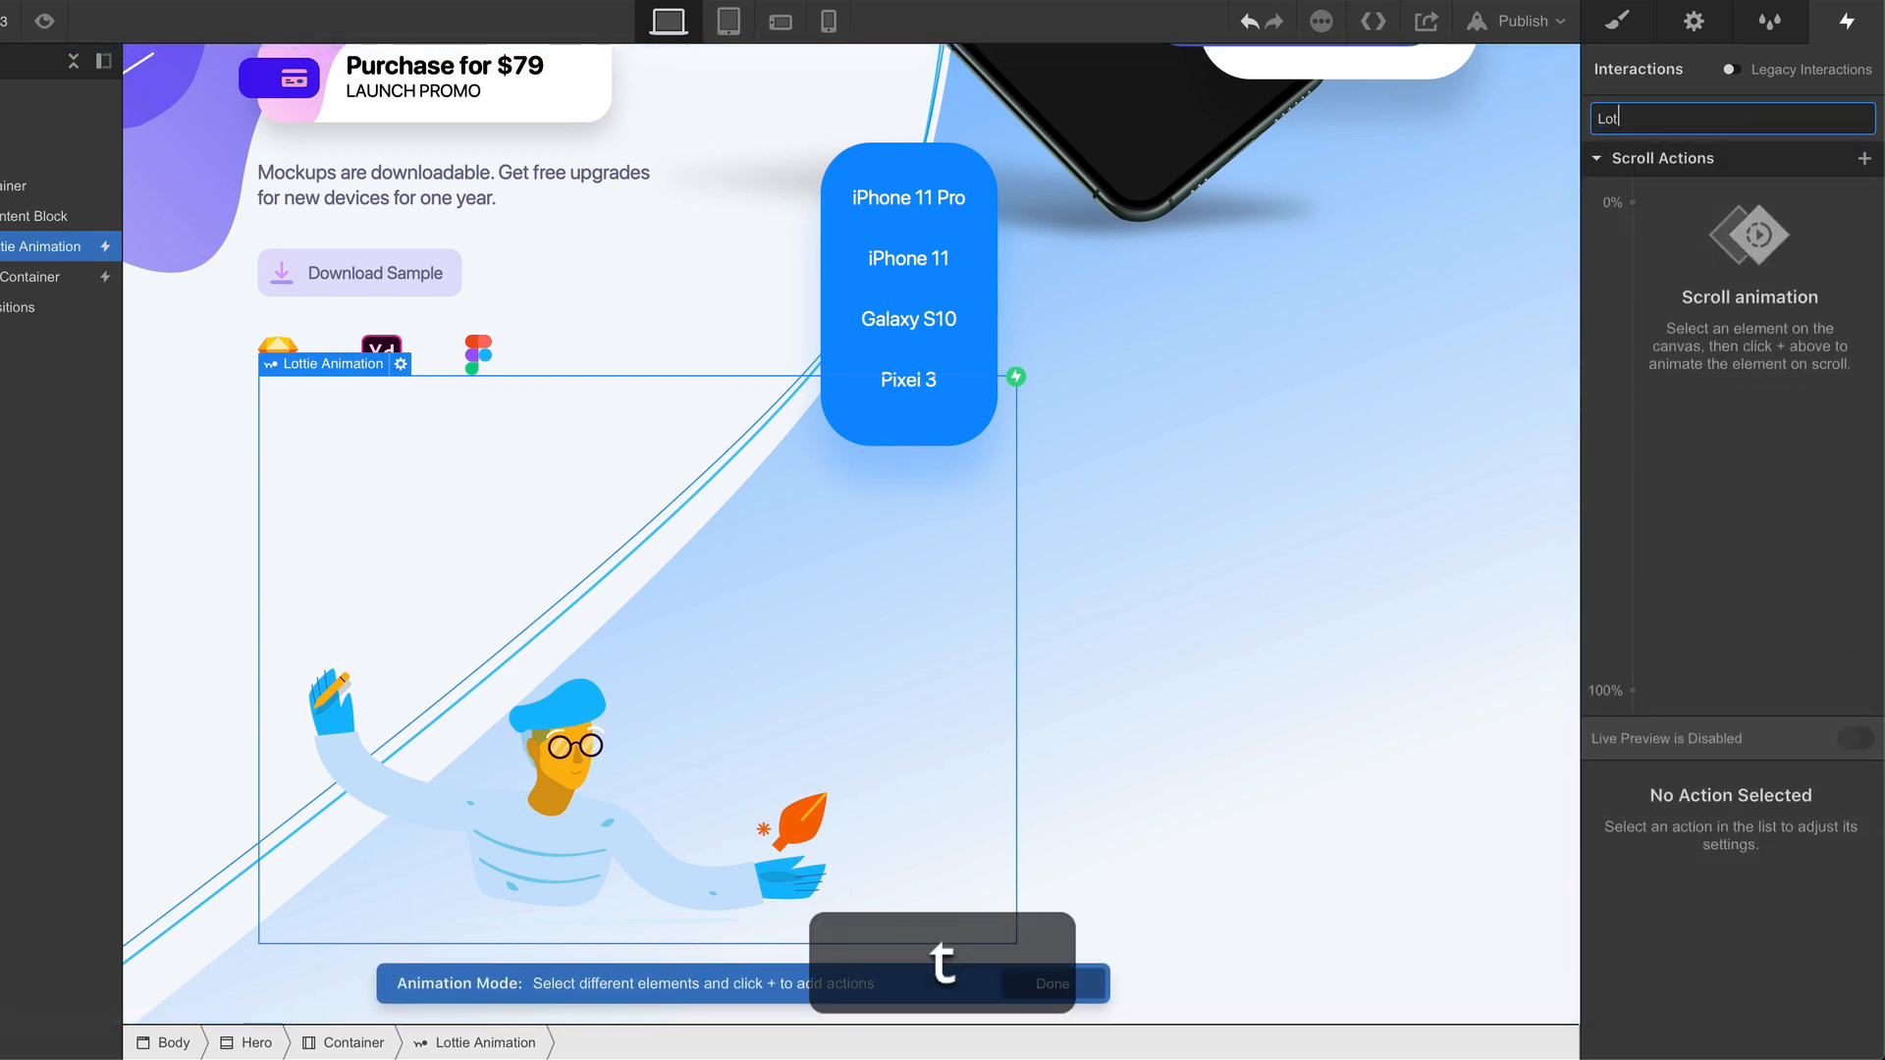
type("tie1")
key("Return")
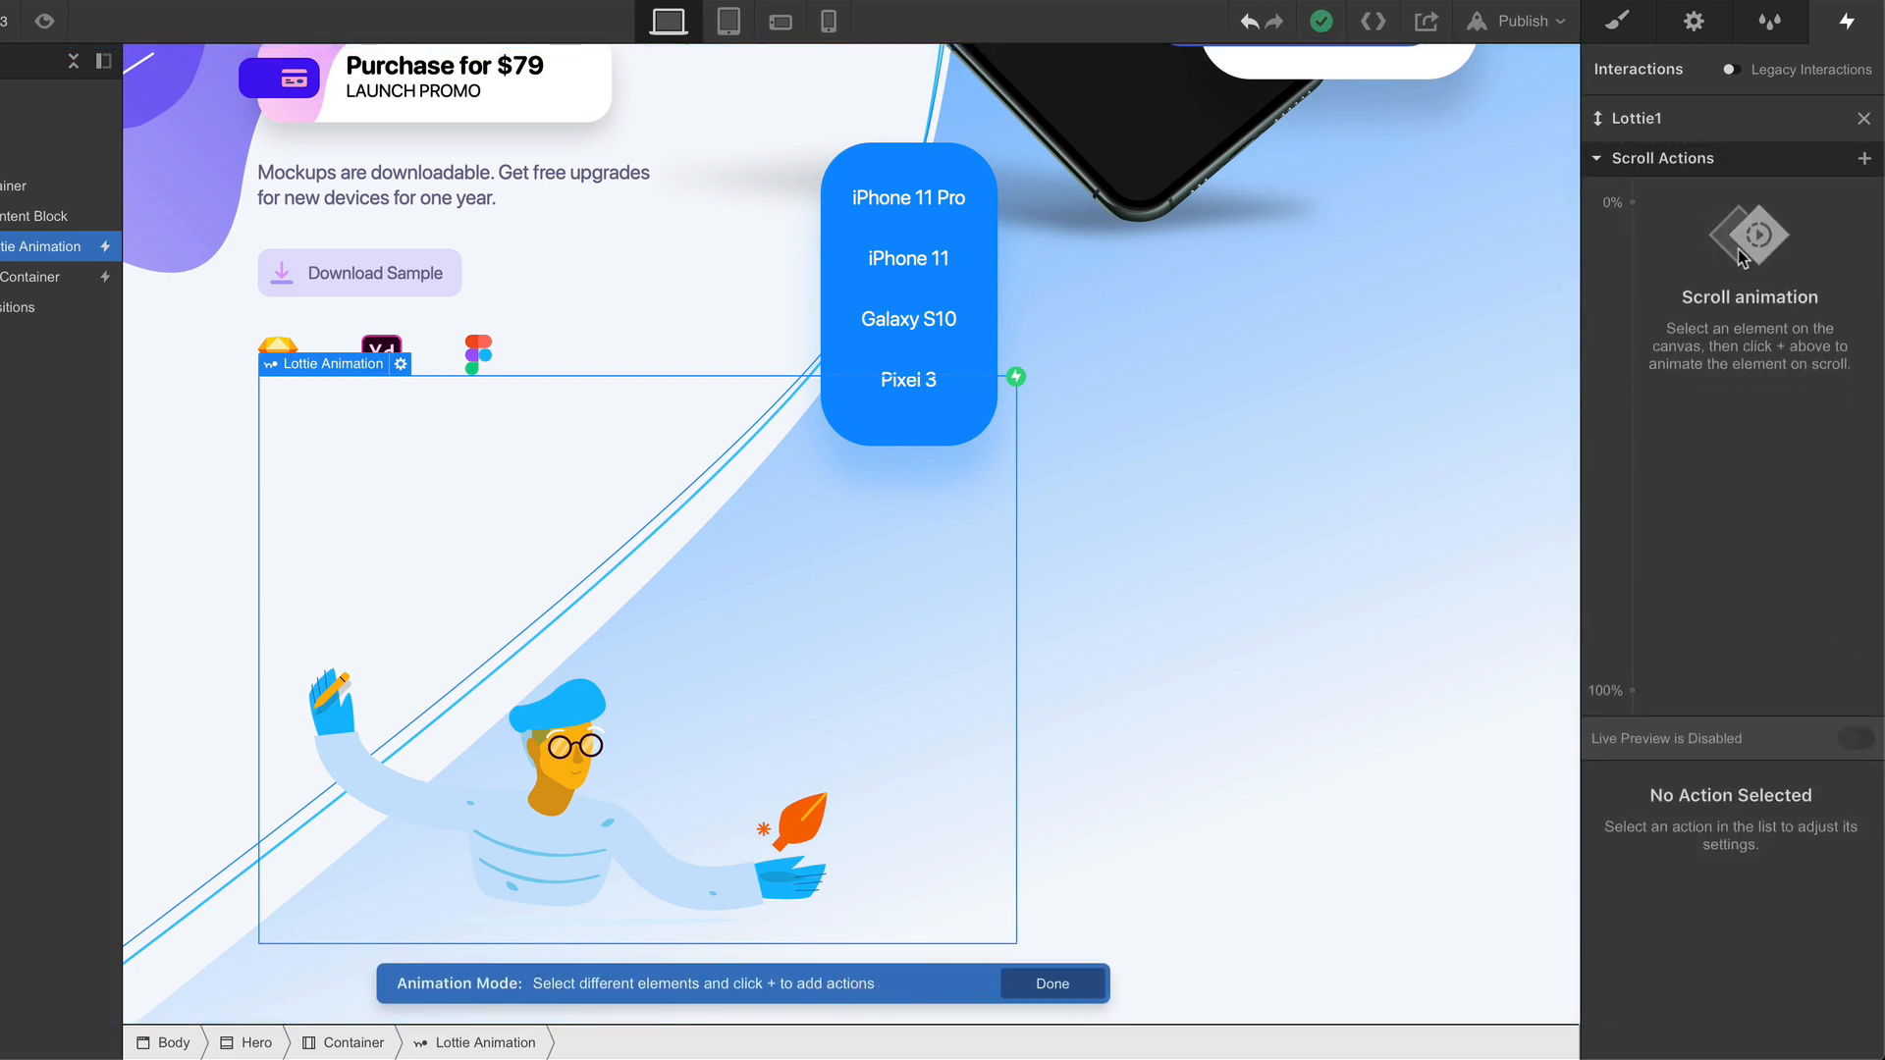
left_click(1863, 160)
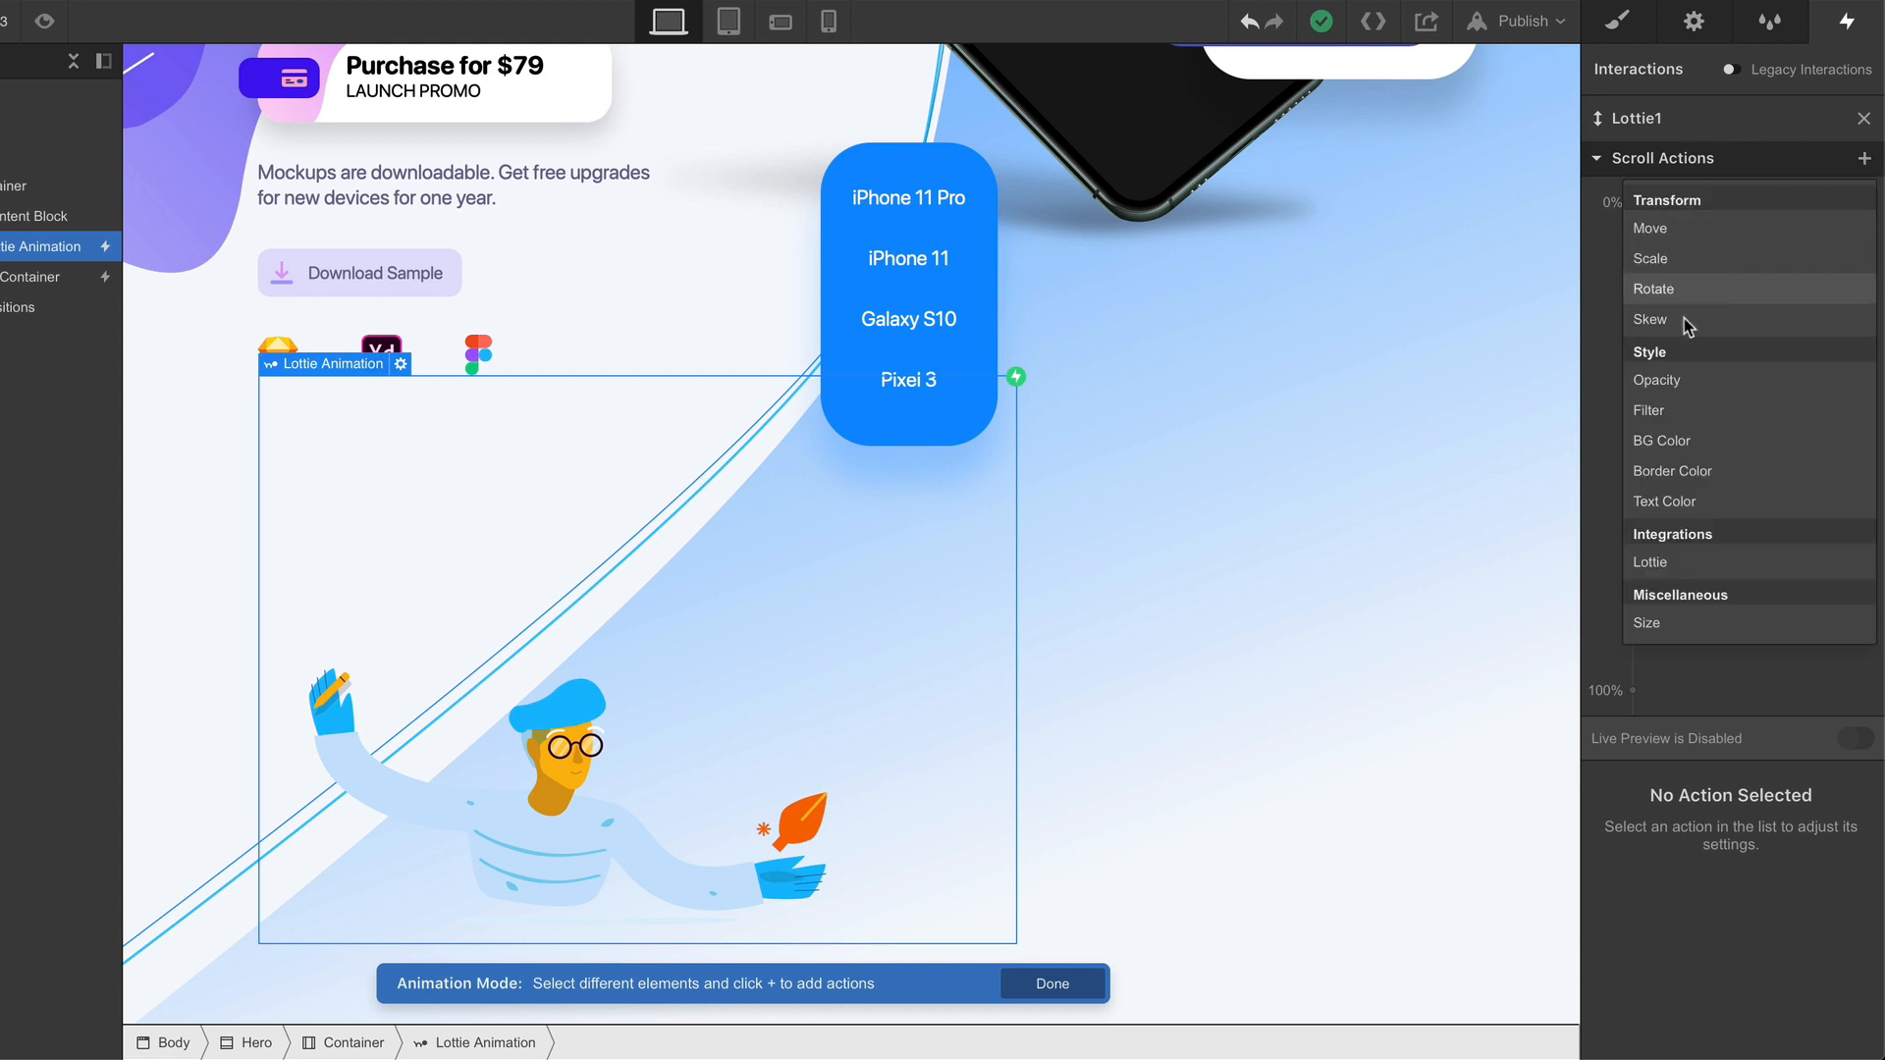
left_click(1690, 566)
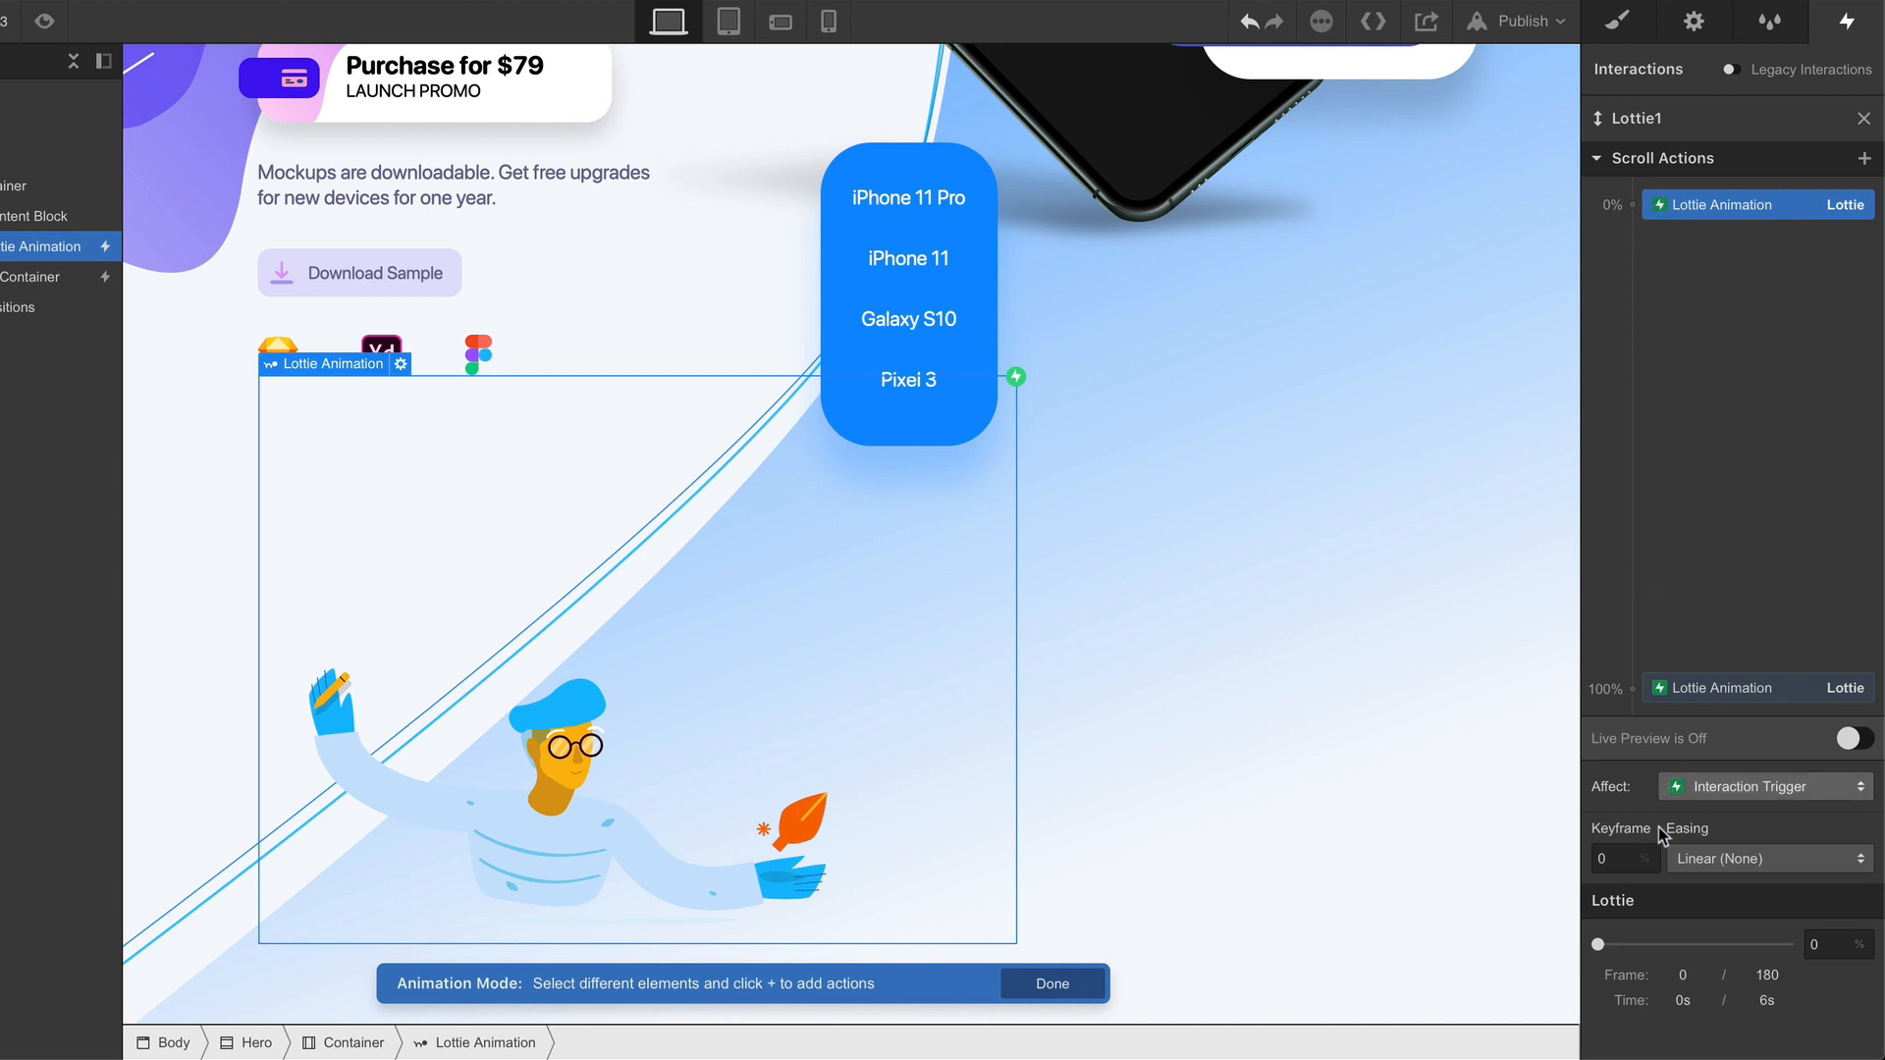
Step: Keep the starting Lottie keyframe at 0% of the sequence and set the 100% scroll keyframe's Lottie position to 100%
mouse_move(1602, 943)
left_mouse_down()
mouse_move(1753, 938)
mouse_move(1598, 944)
left_mouse_up()
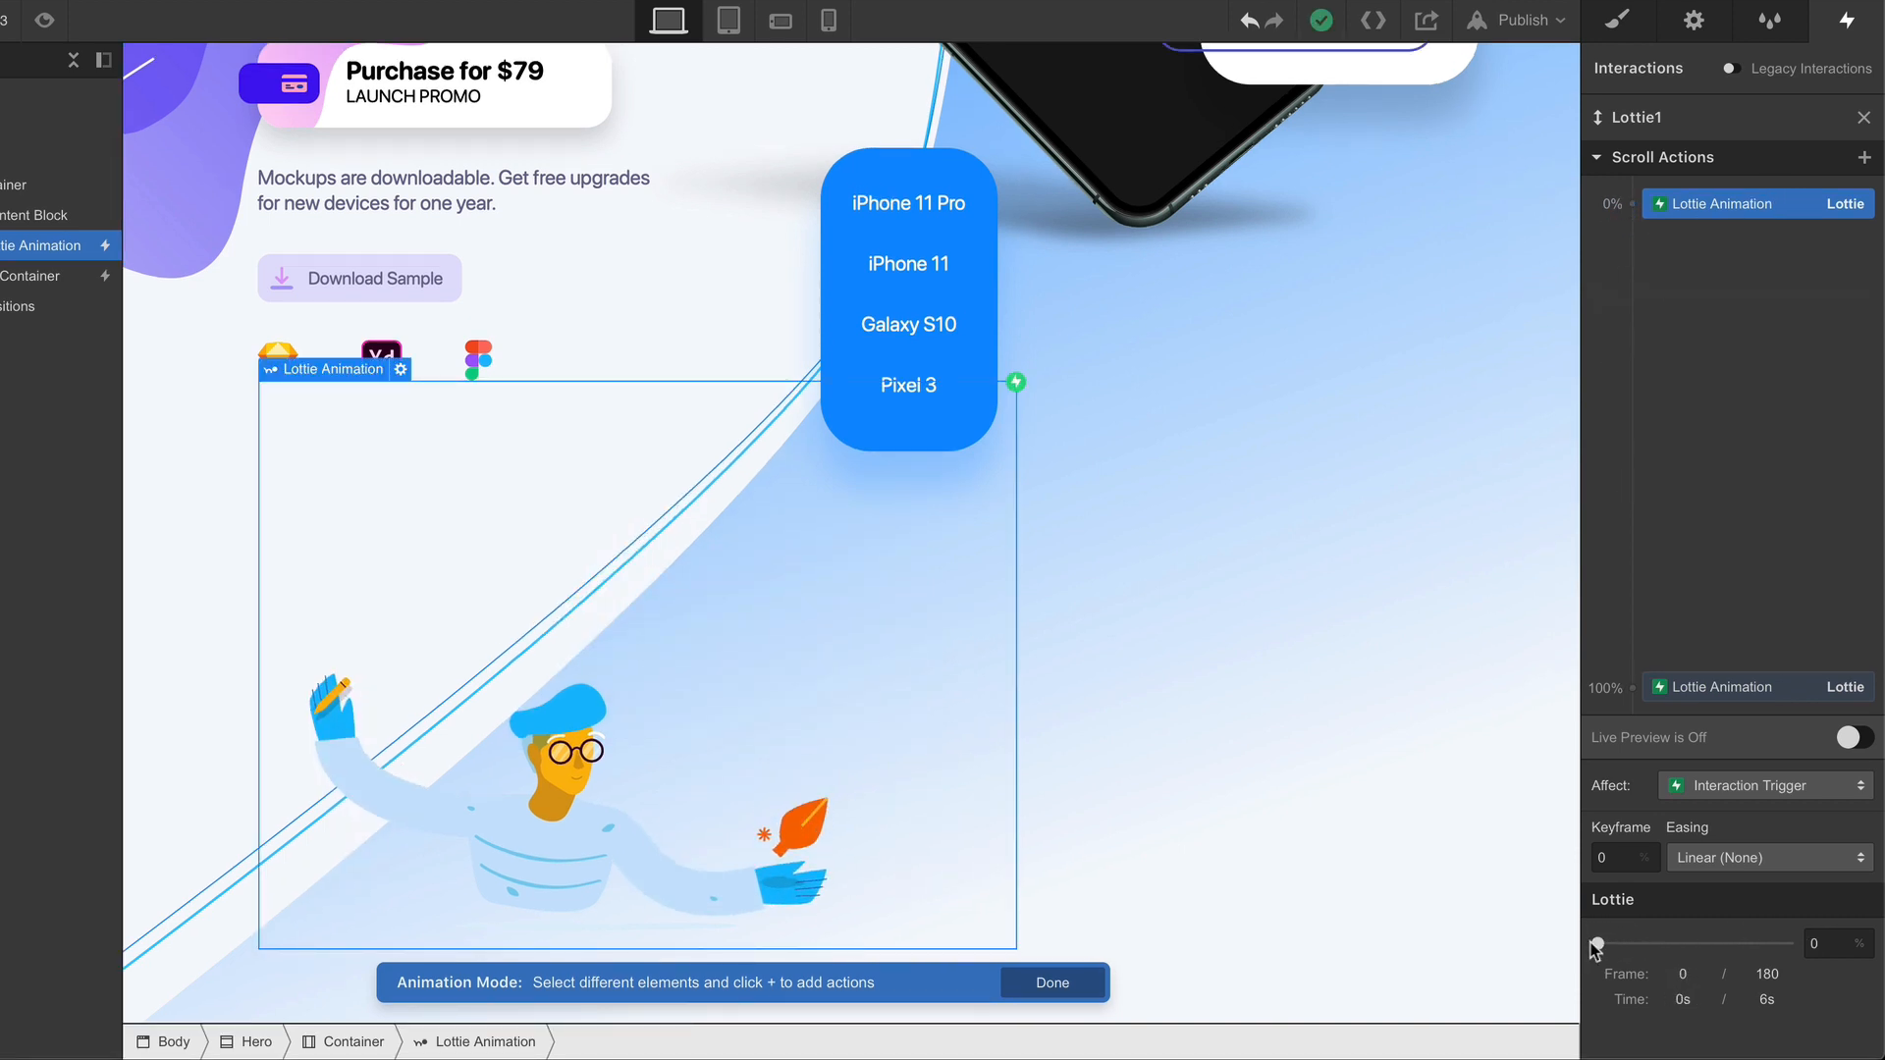
left_click(1722, 691)
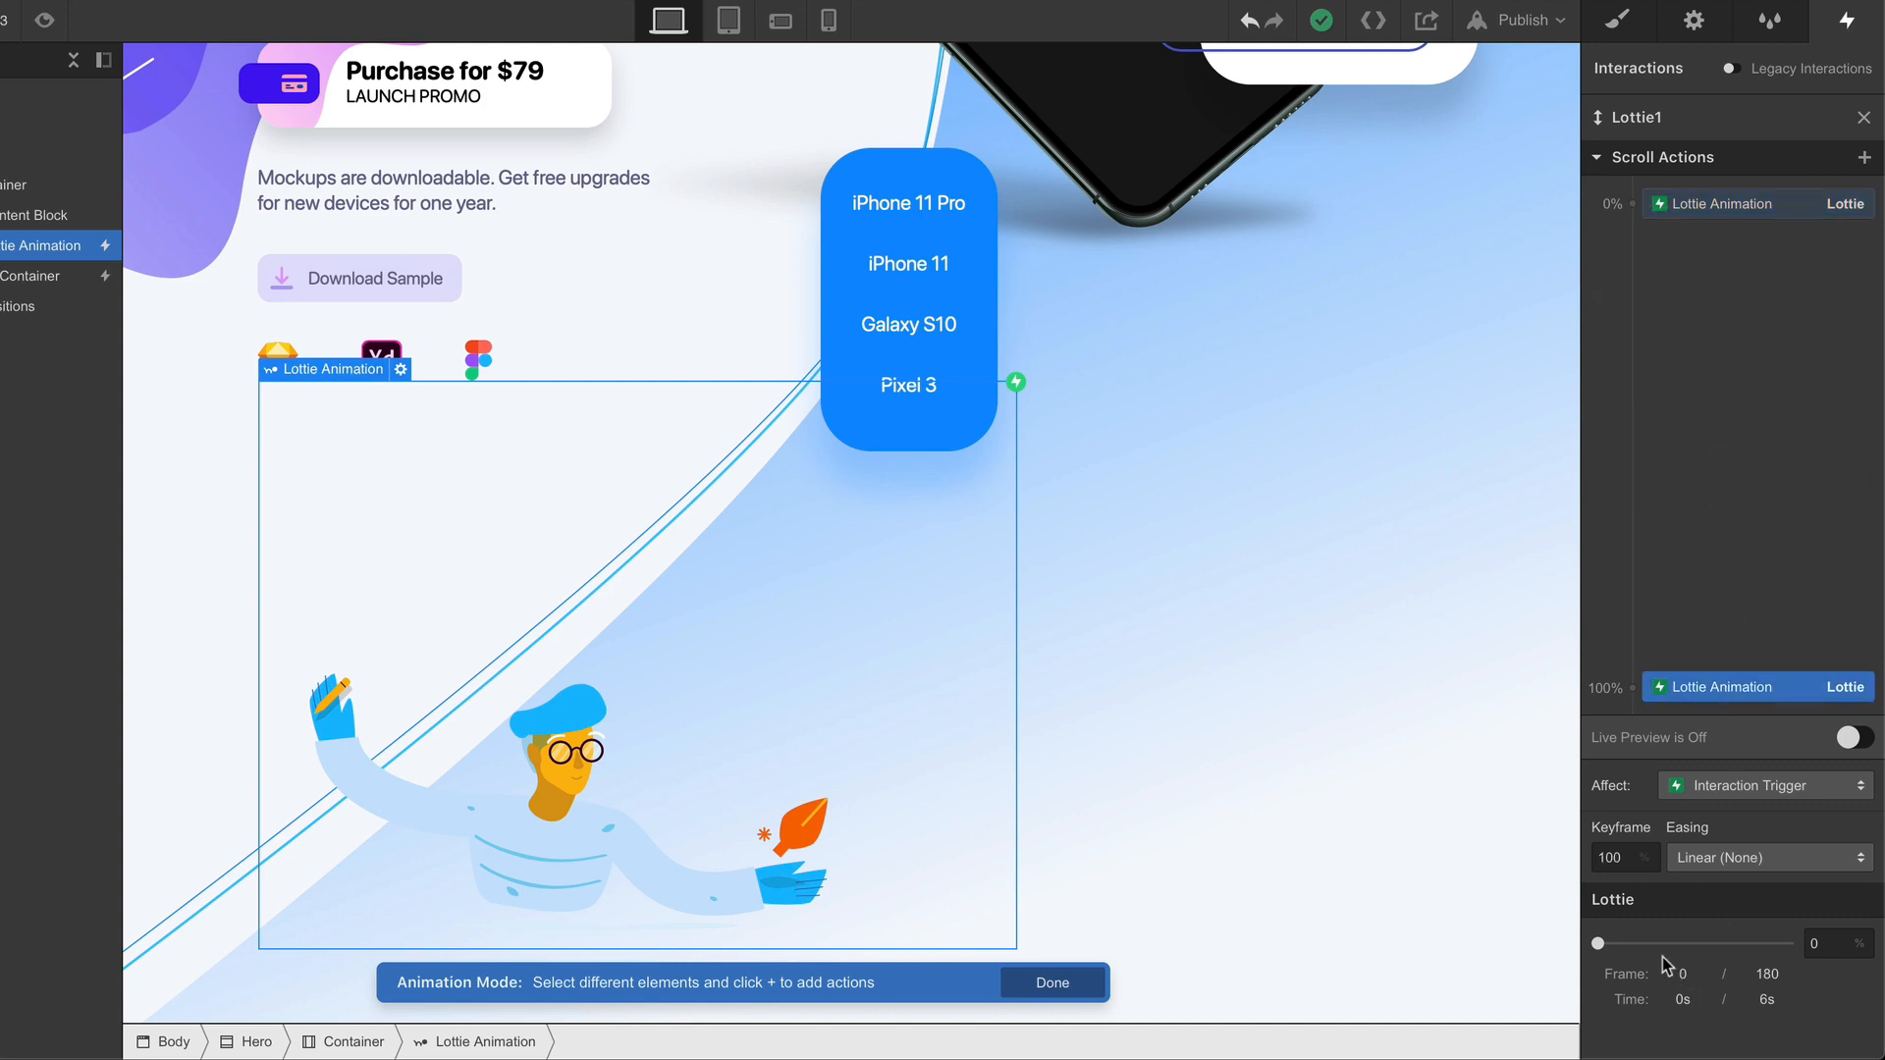
left_click_drag(1598, 944, 1786, 942)
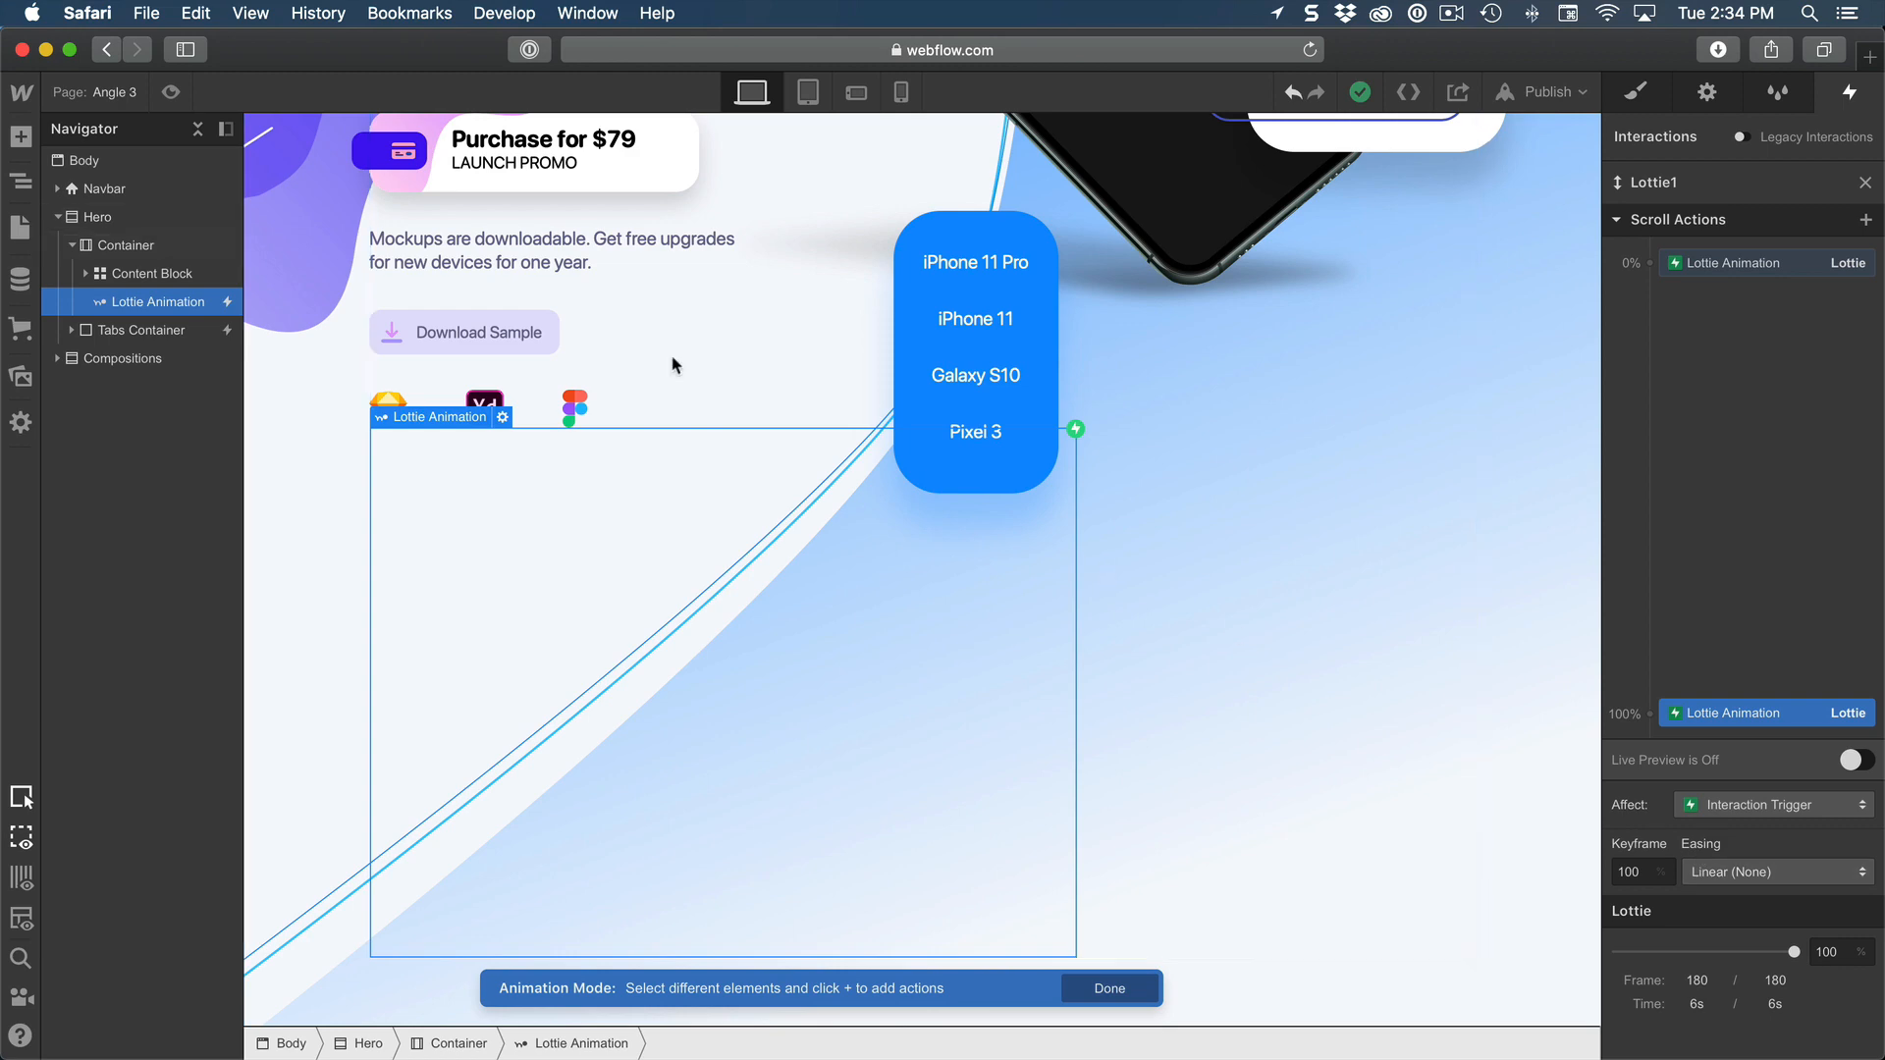
Step: Preview the page, check how the Lottie animation responds to scrolling in both directions, and return to the design view
left_click(170, 92)
scroll(917, 438, "up", 6)
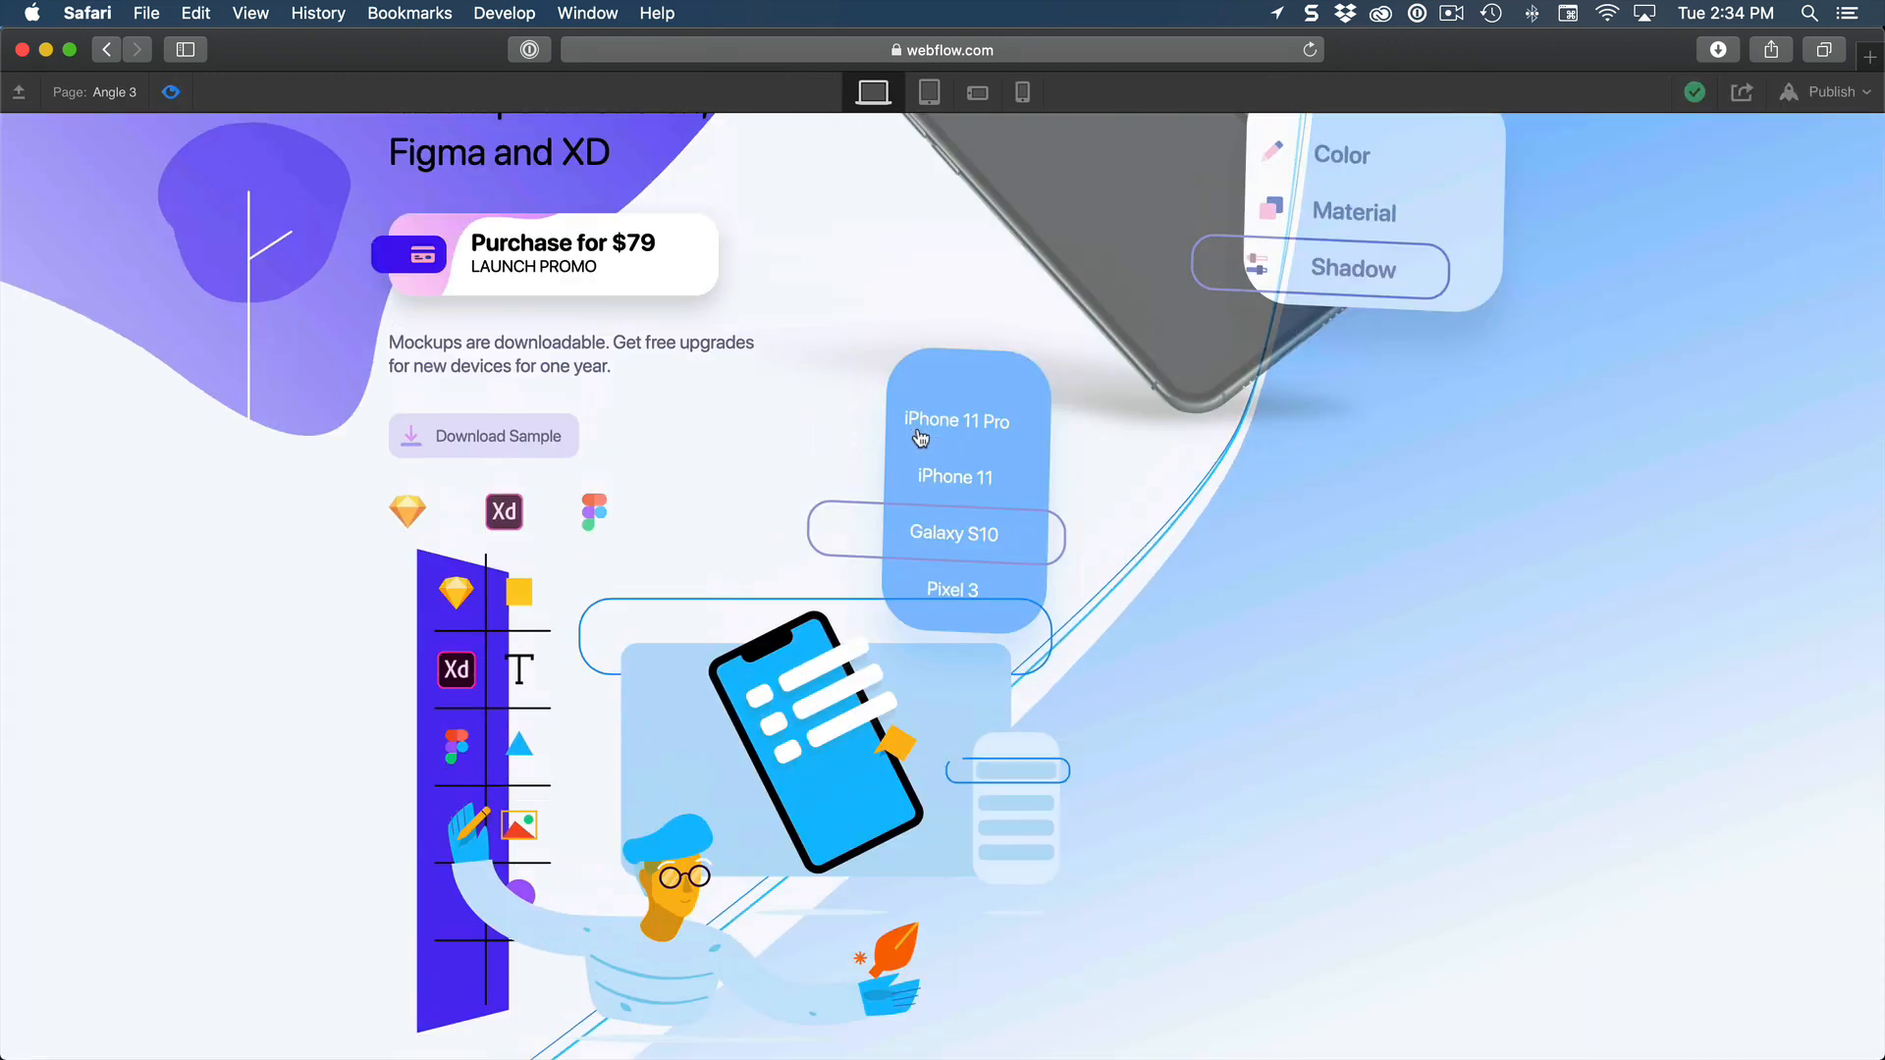
scroll(915, 430, "down", 7)
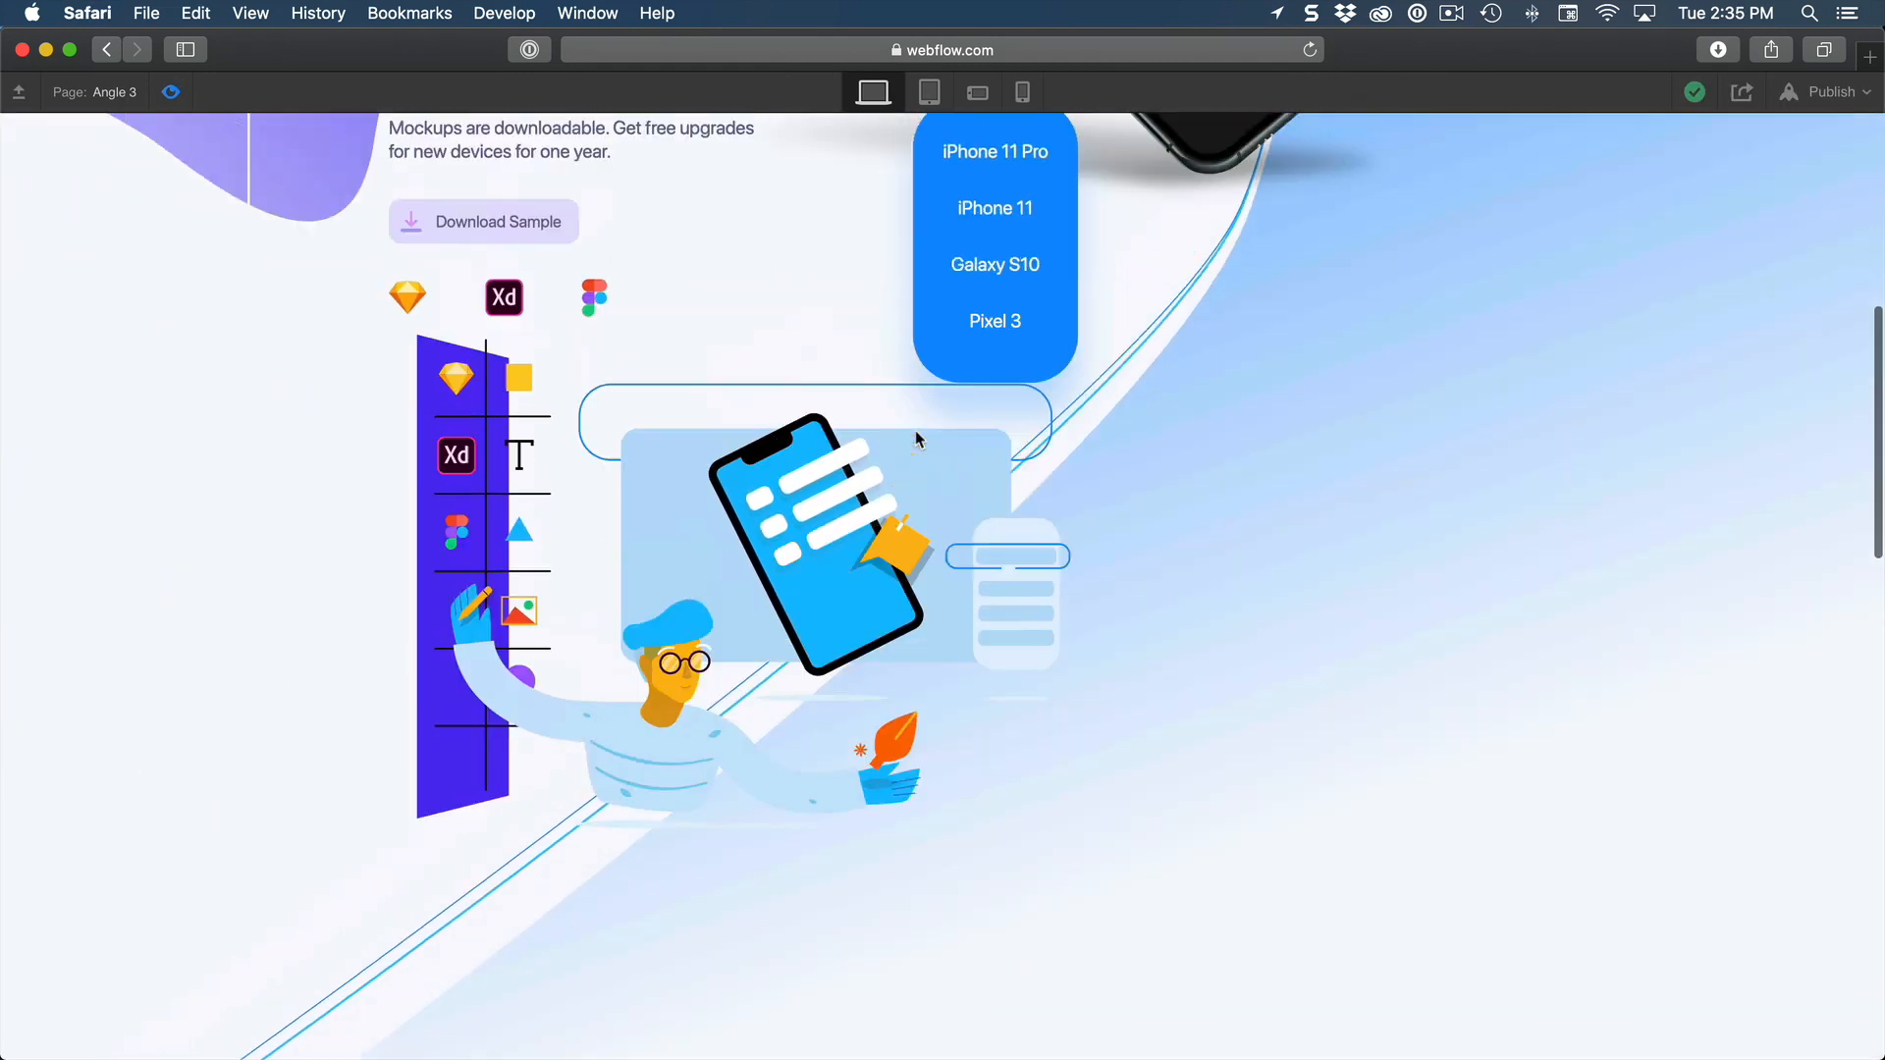
scroll(915, 430, "up", 6)
scroll(915, 432, "down", 4)
scroll(915, 432, "down", 4)
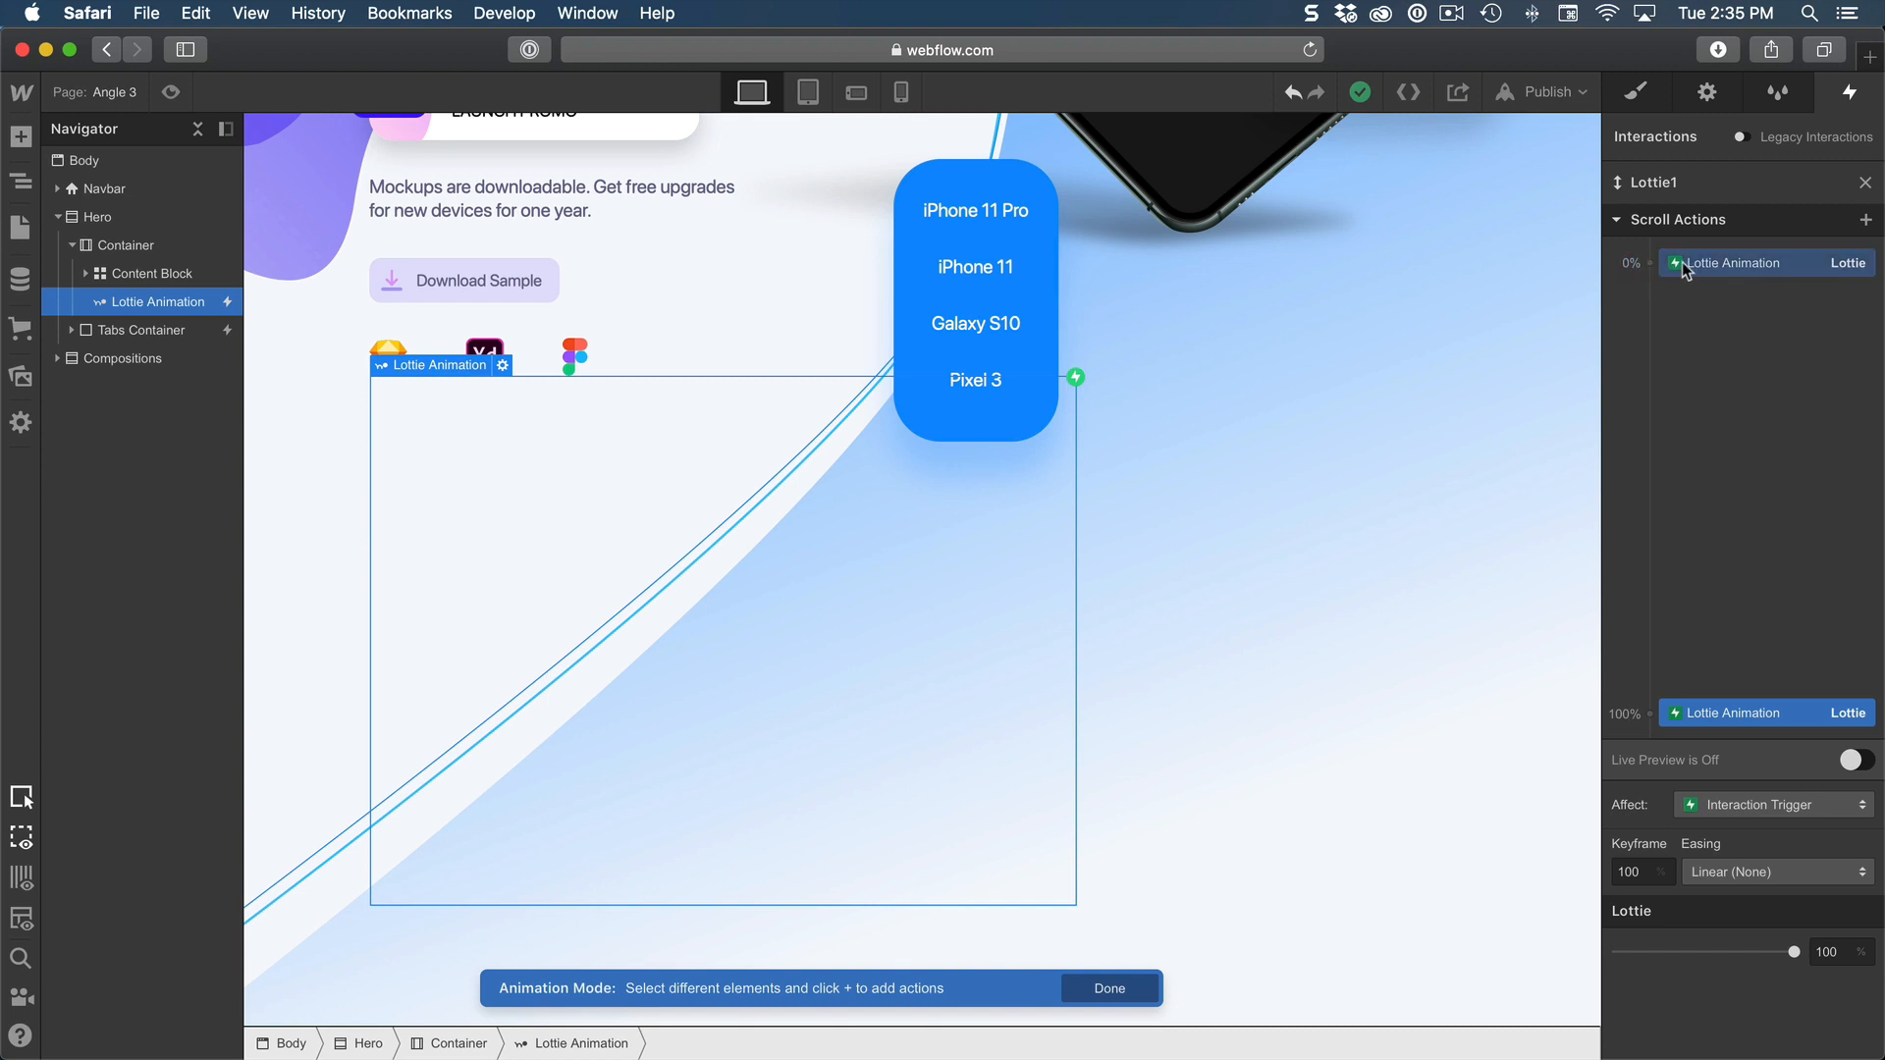
Step: Move the starting Lottie keyframe to 30% of the scroll, check the playback in preview, and return to the design view
left_click_drag(1681, 261, 1716, 414)
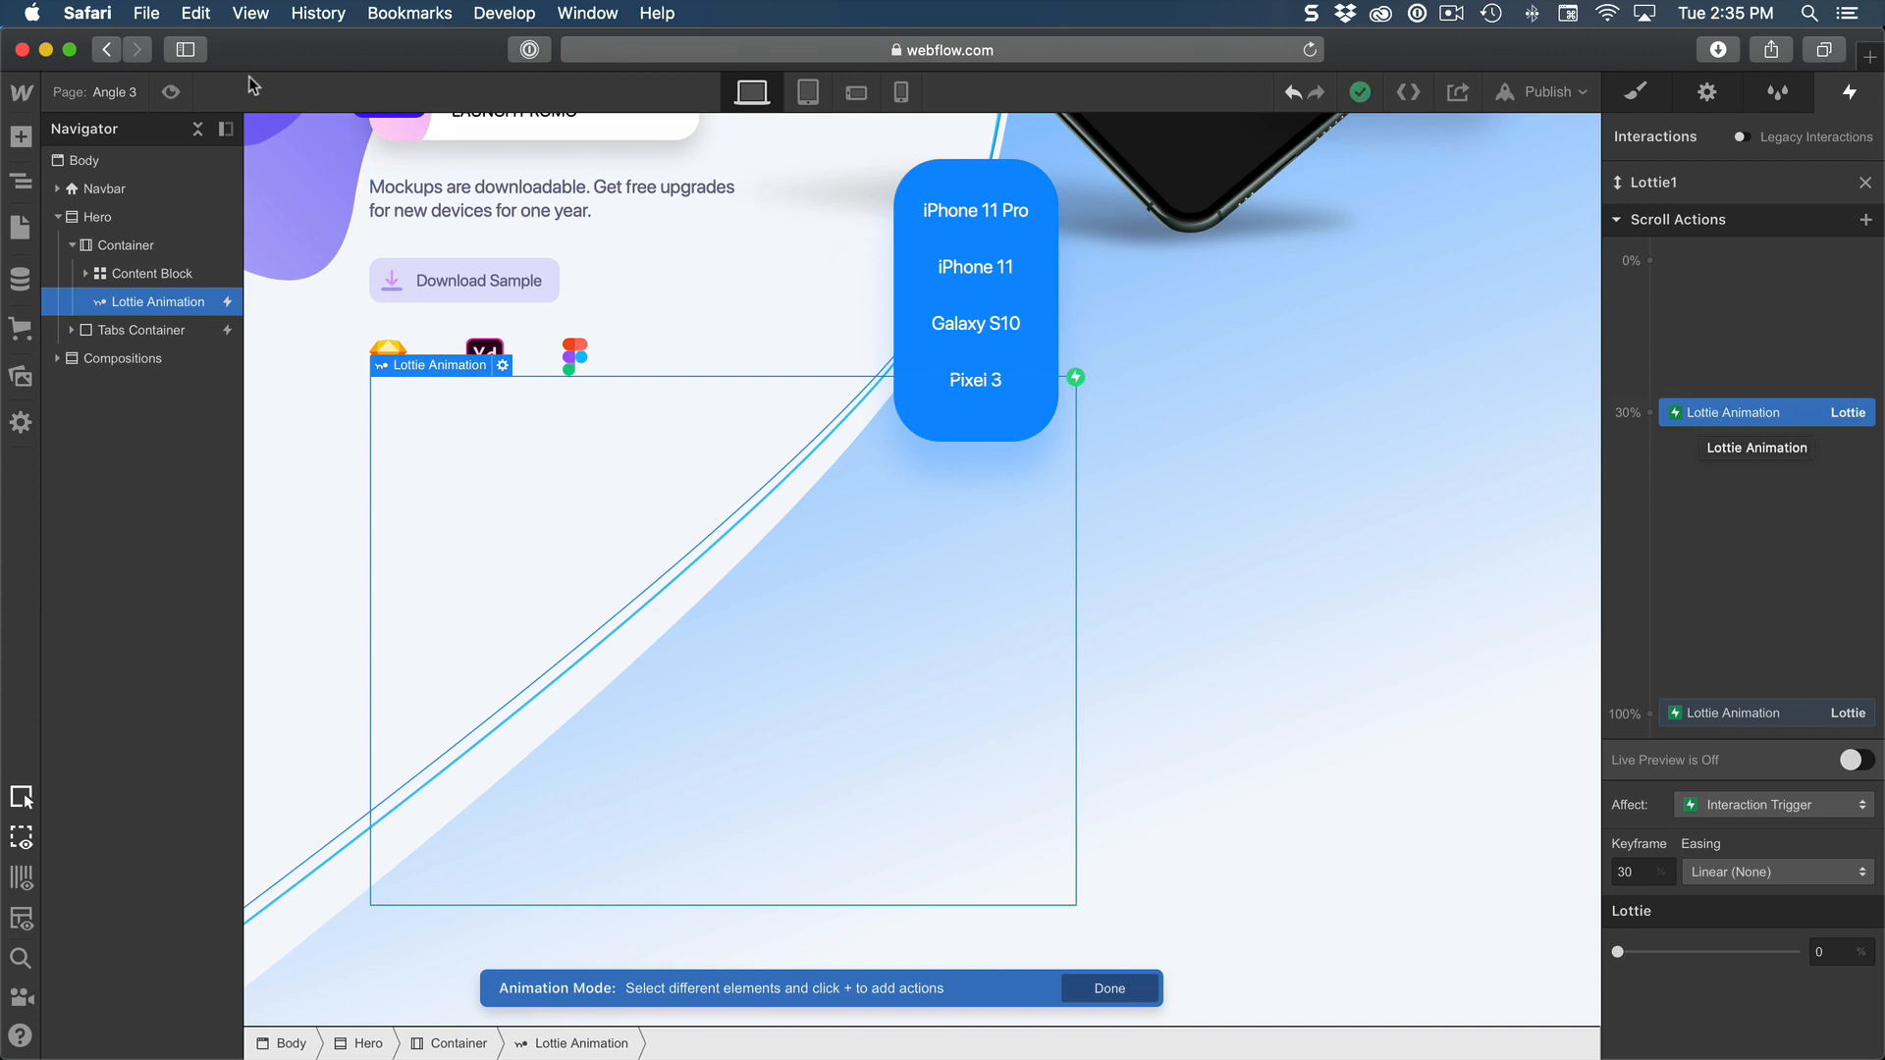
left_click(169, 91)
scroll(593, 288, "up", 7)
scroll(593, 287, "down", 4)
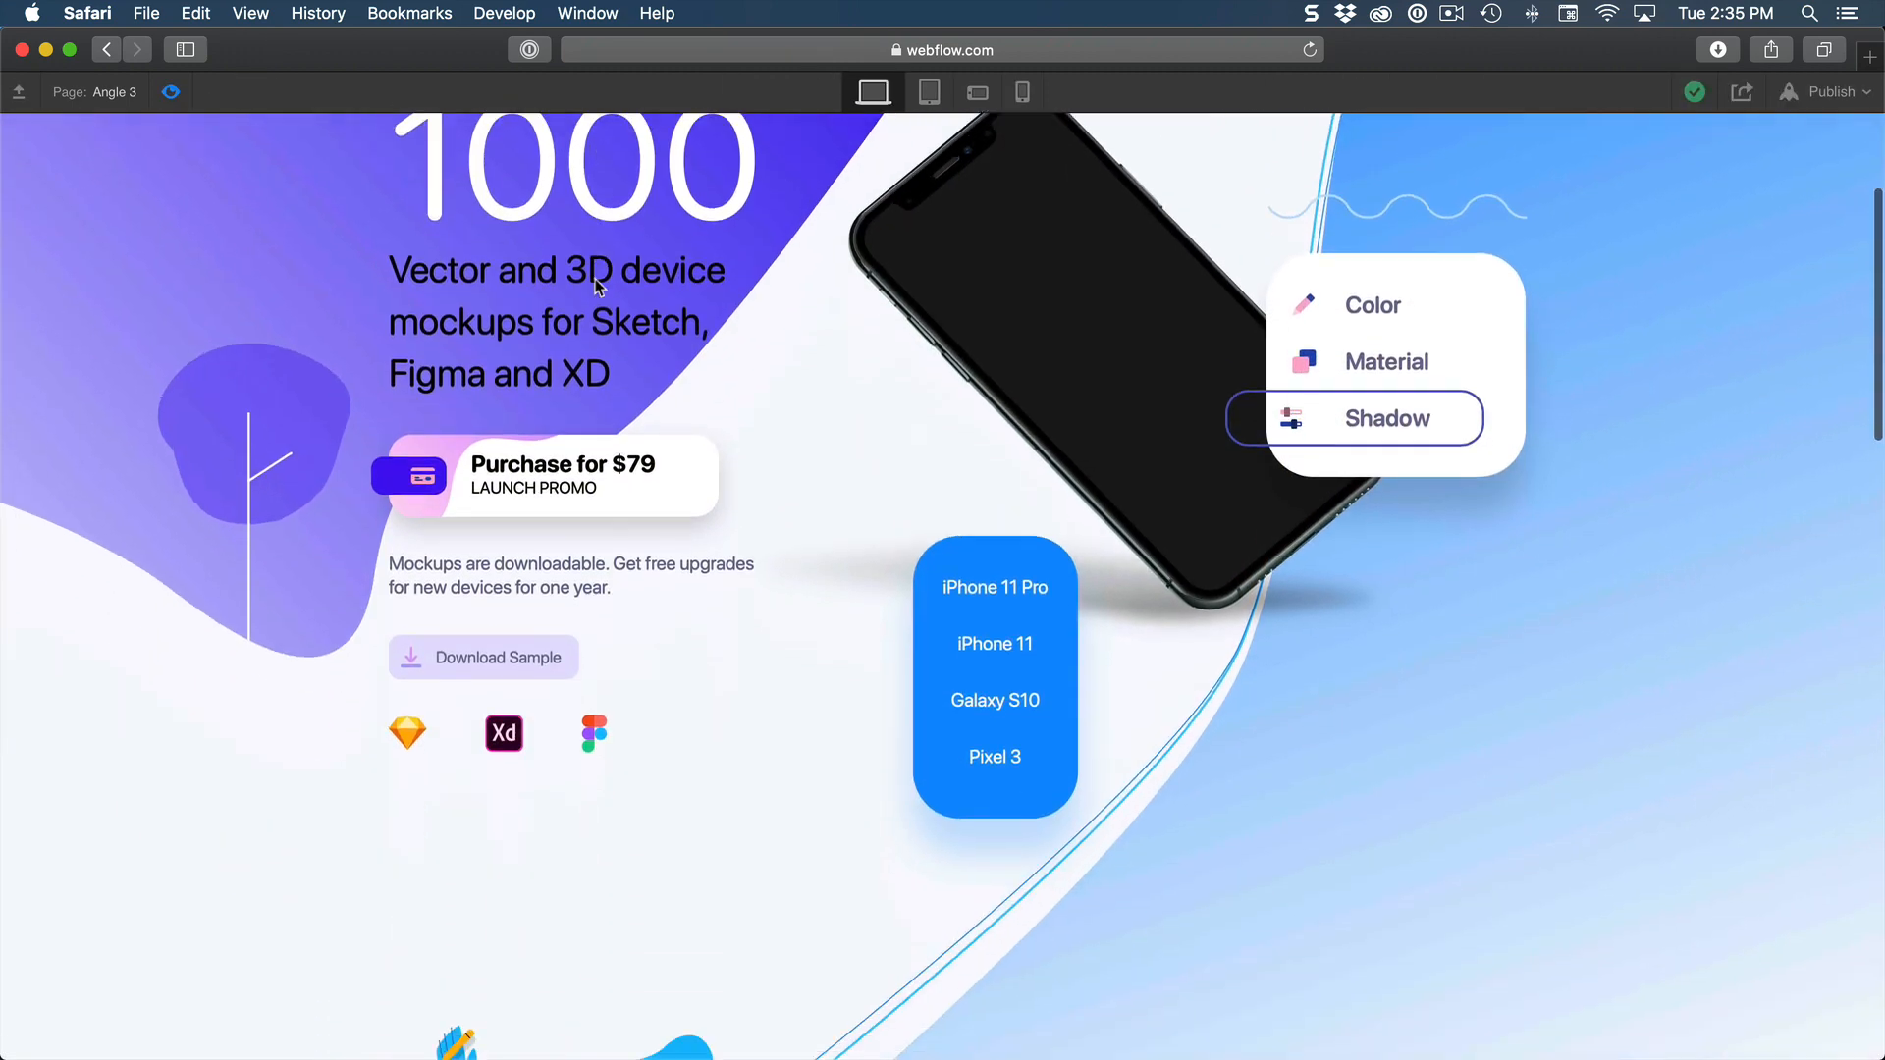
scroll(595, 285, "down", 3)
scroll(595, 285, "up", 5)
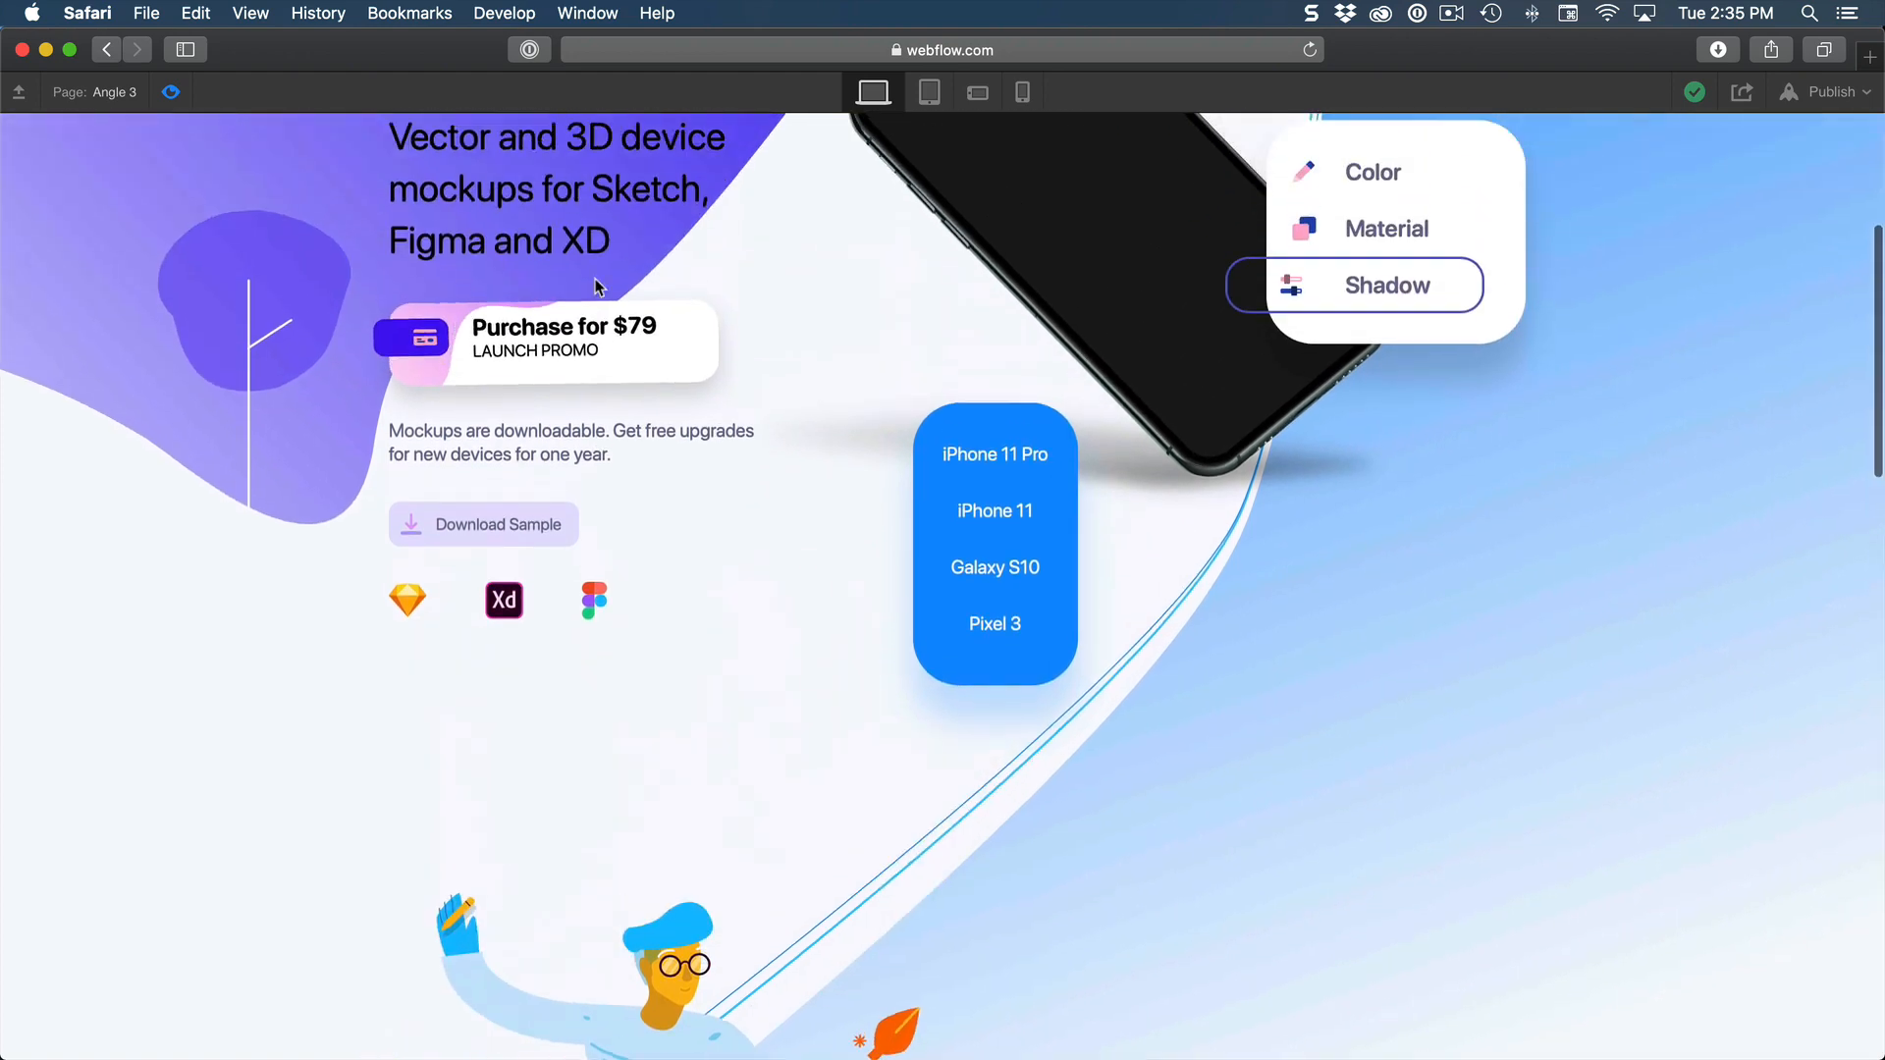
scroll(595, 285, "down", 3)
scroll(1410, 593, "up", 6)
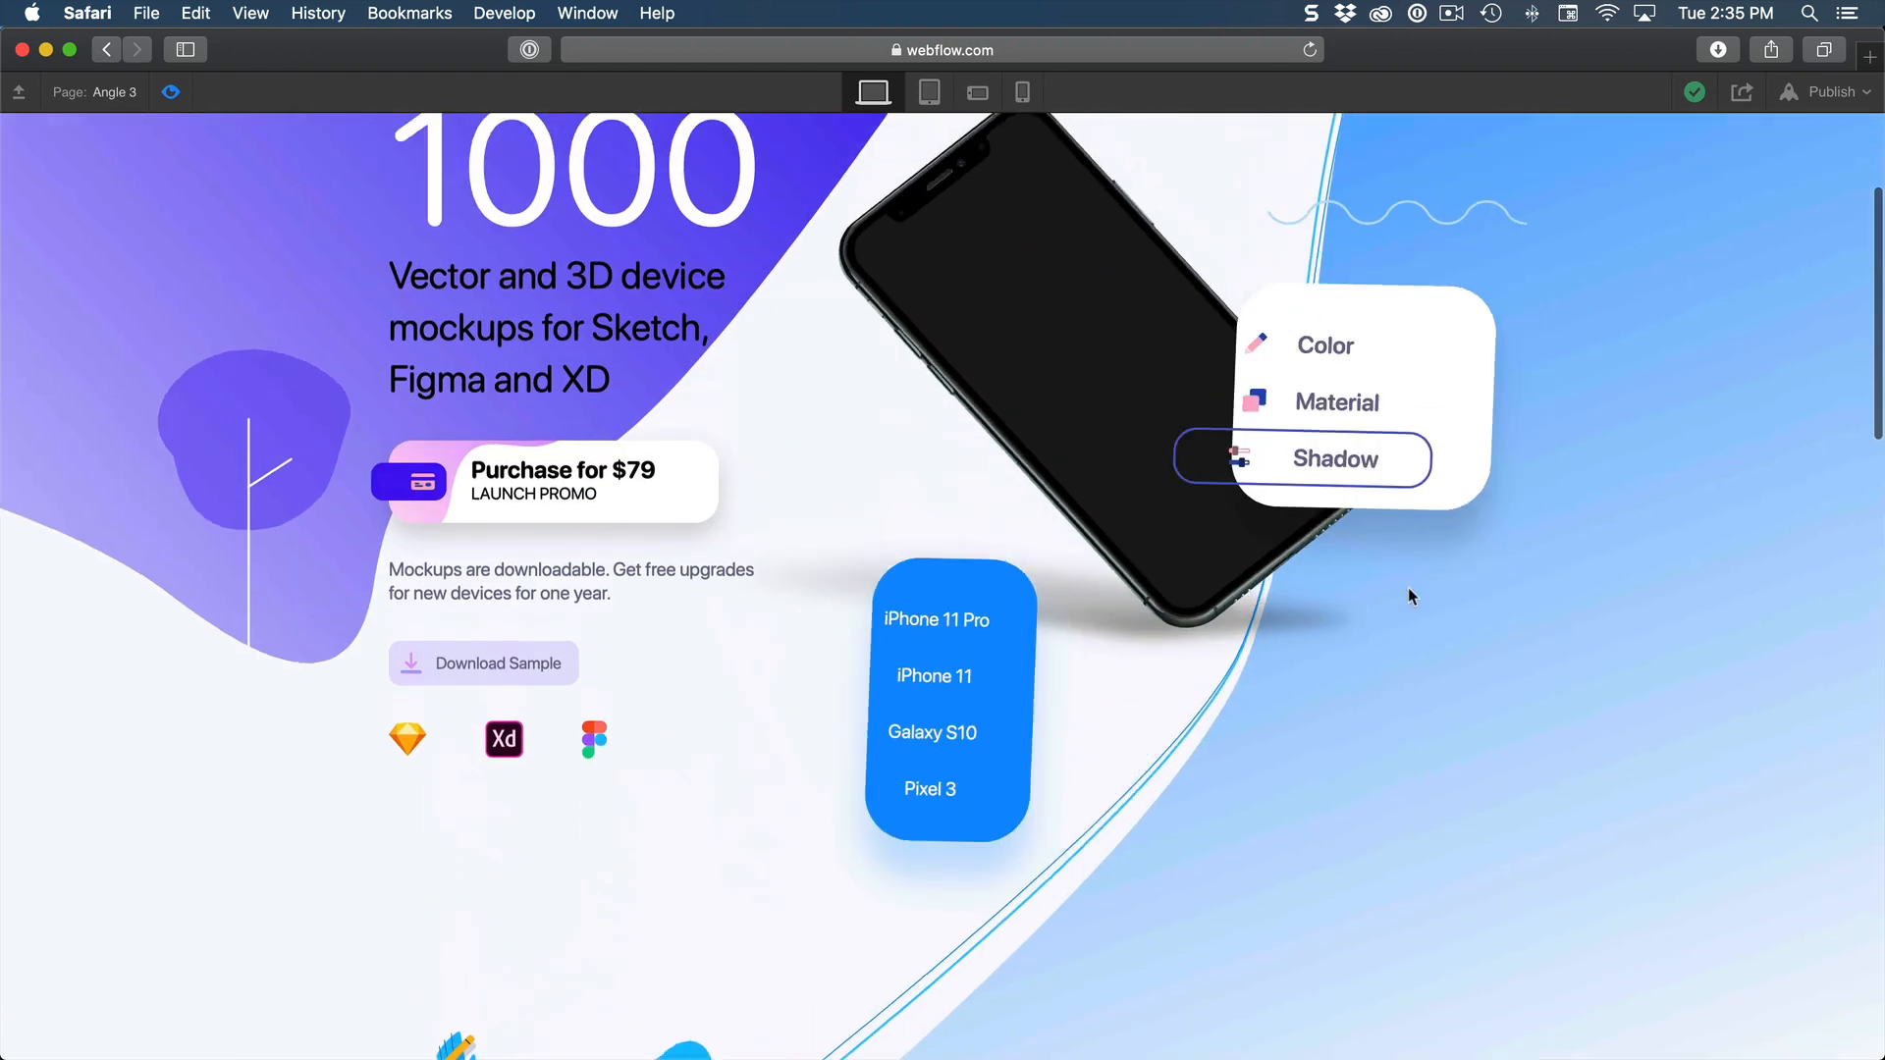
scroll(997, 833, "down", 6)
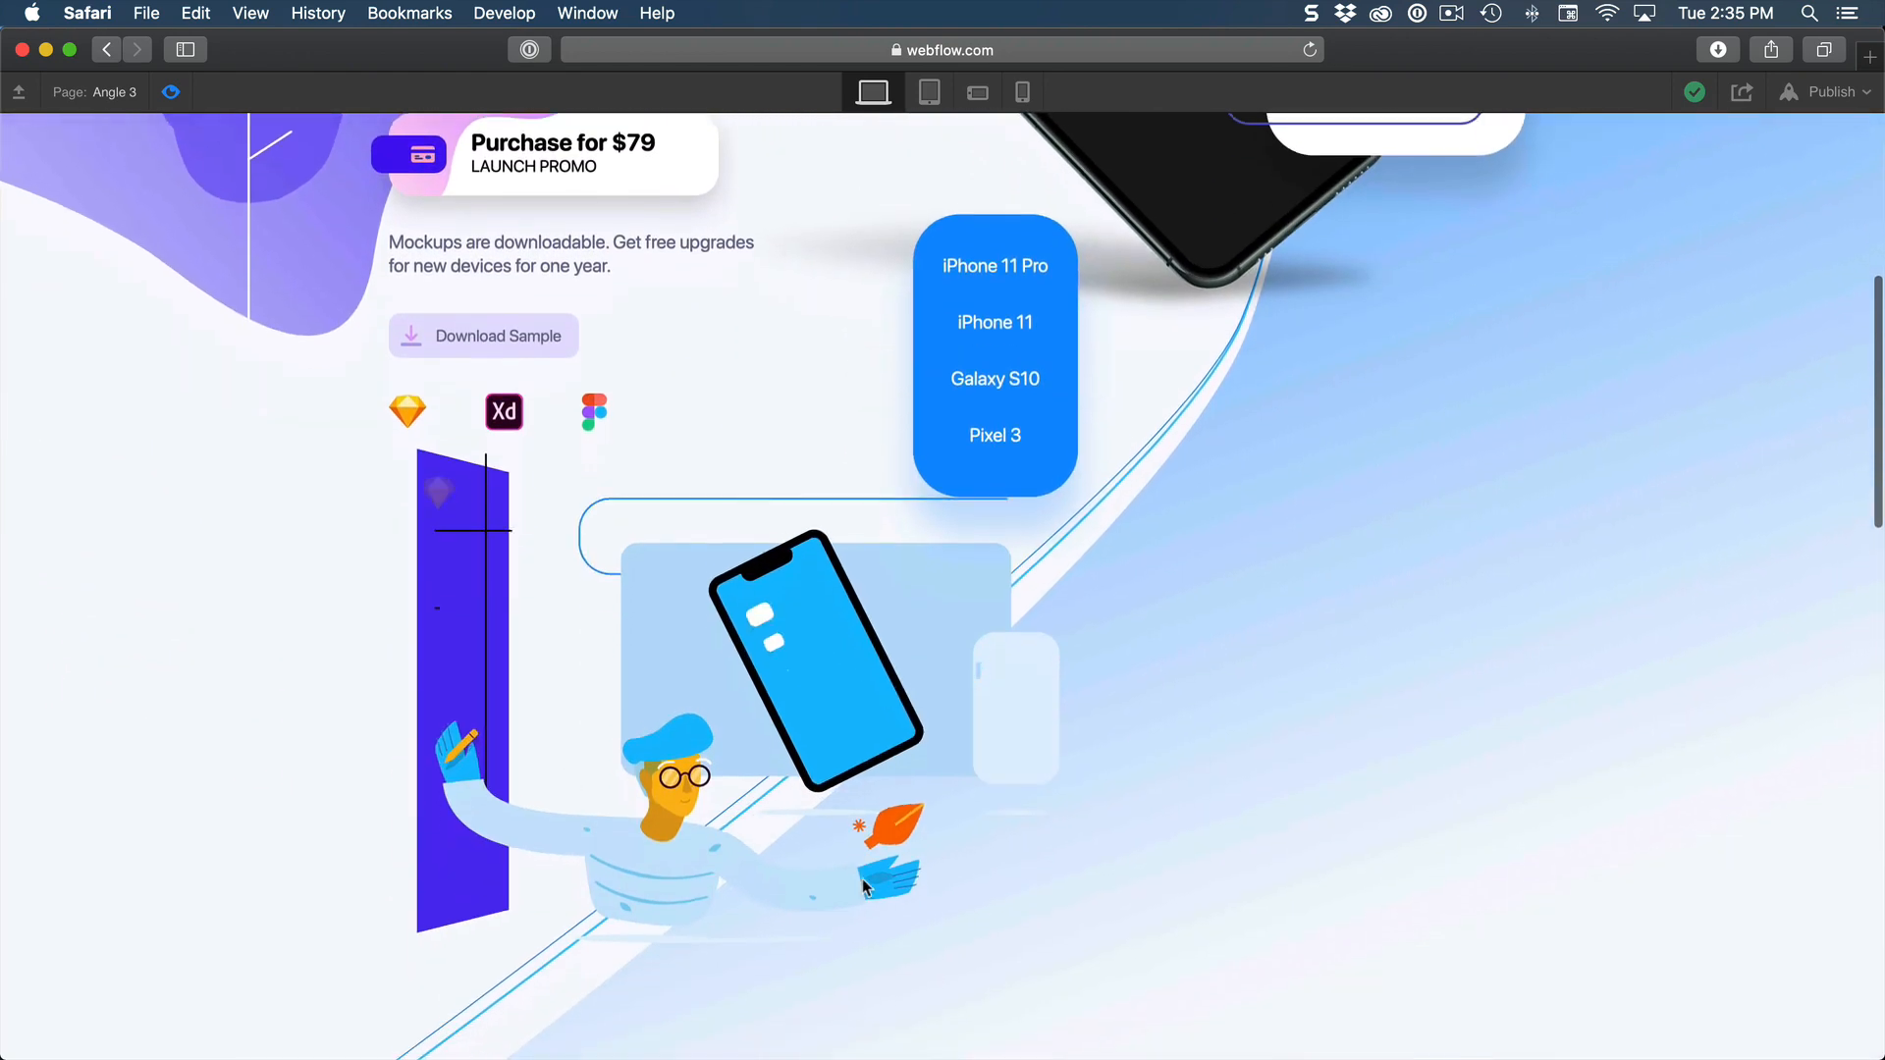
scroll(852, 842, "down", 4)
scroll(852, 842, "up", 6)
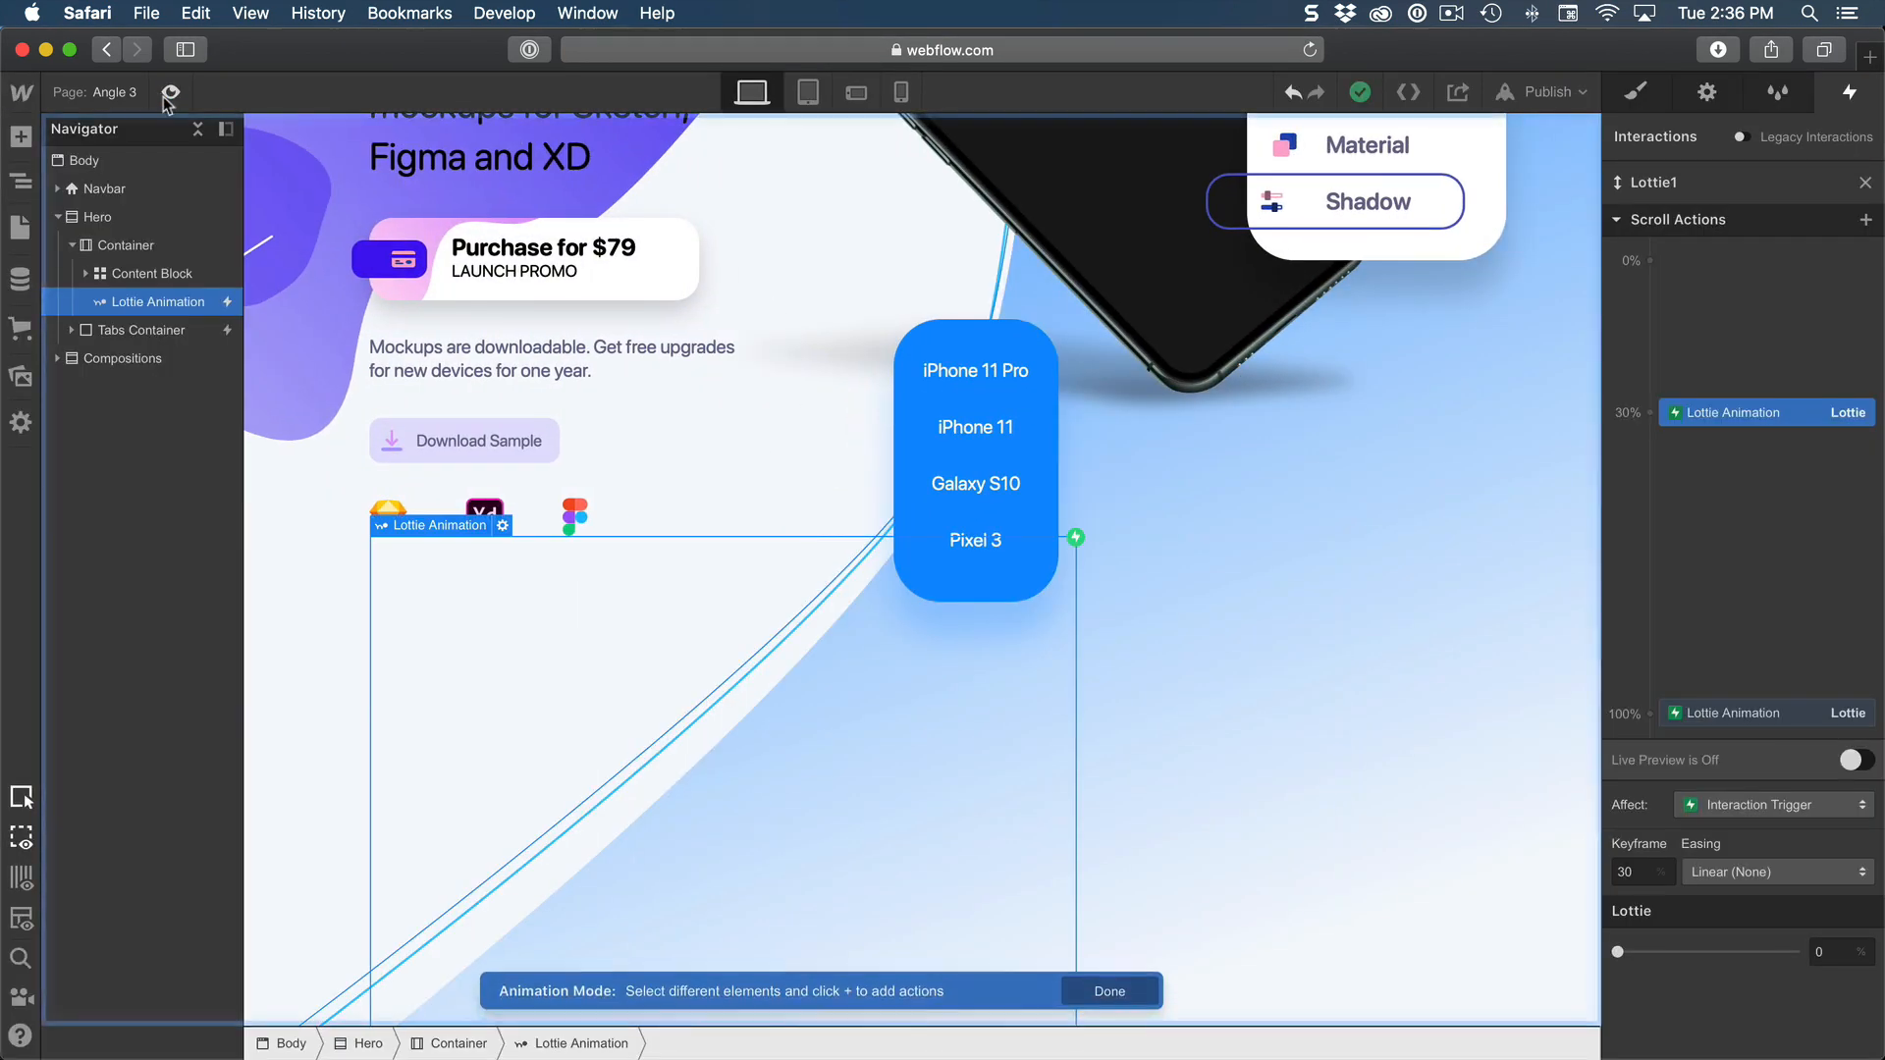
left_click(169, 91)
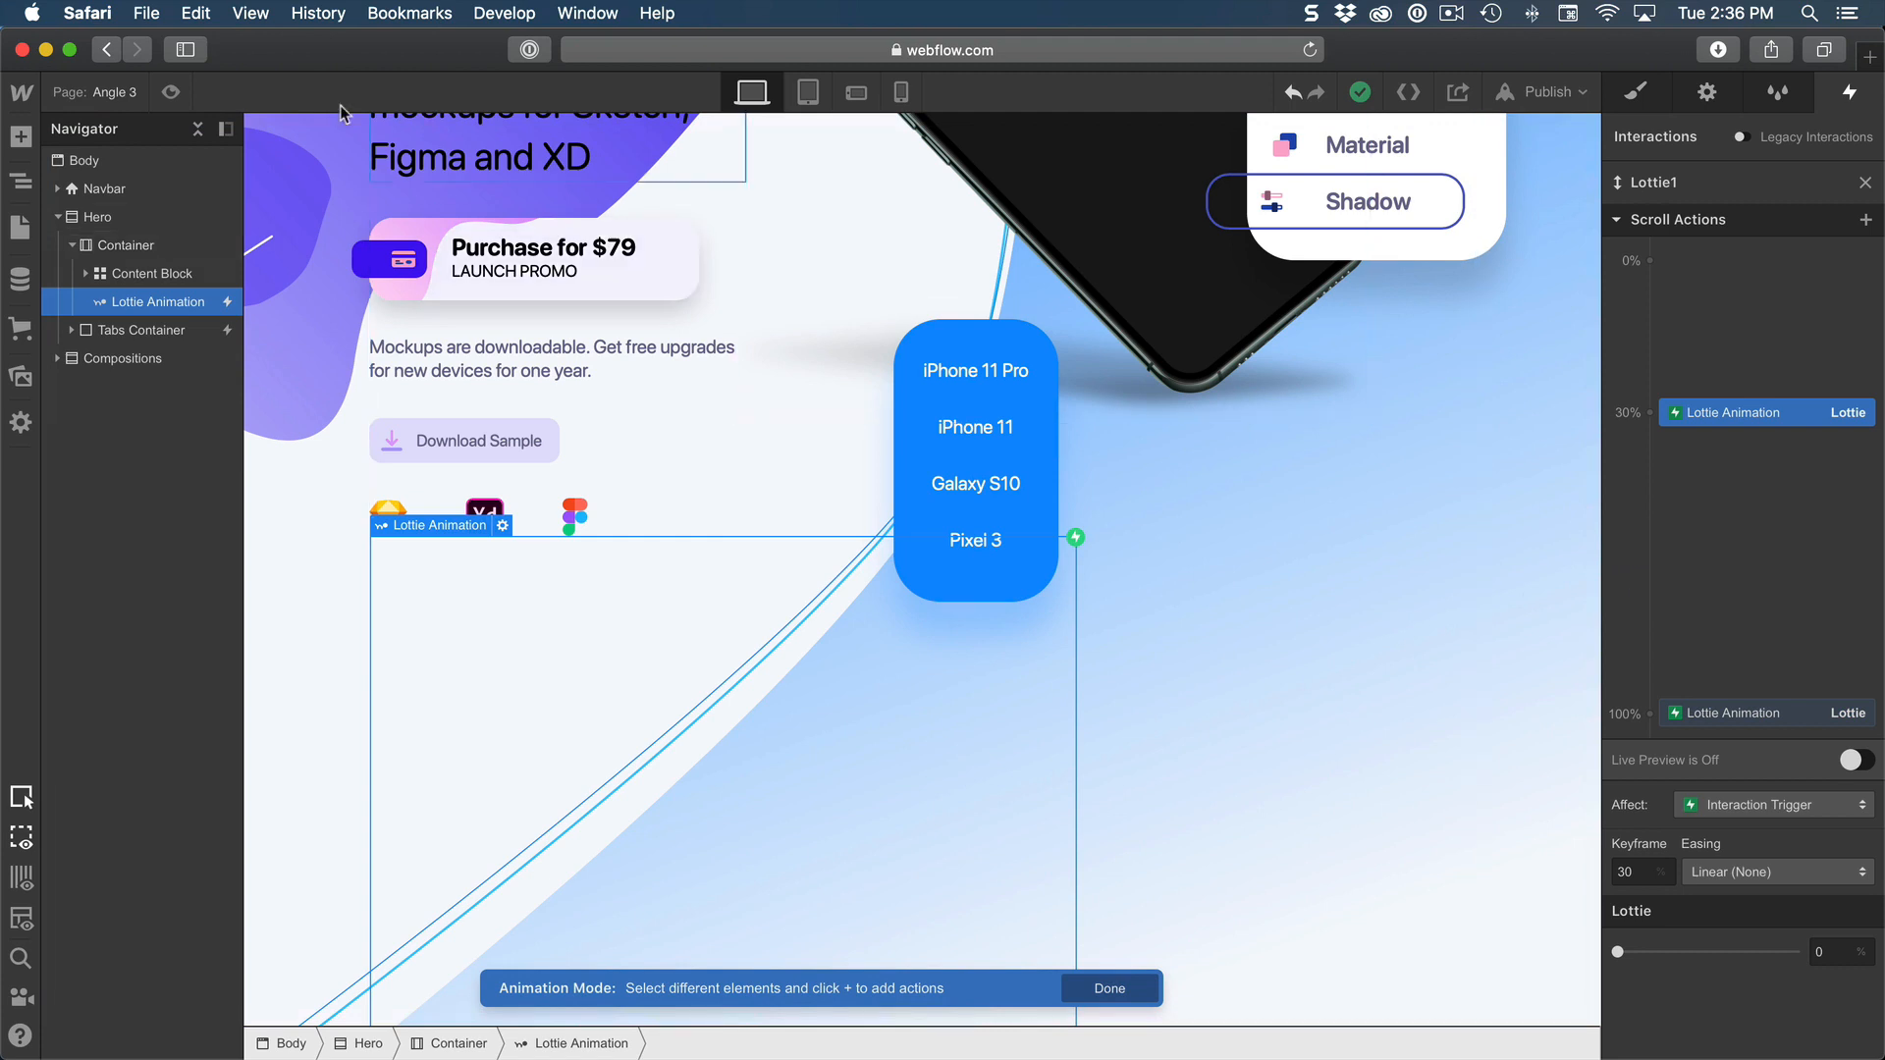
Step: Preview the page again and examine how the Lottie illustration builds up and reverses around its starting point on scroll
key("super+shift+p")
scroll(487, 335, "up", 5)
scroll(485, 336, "down", 8)
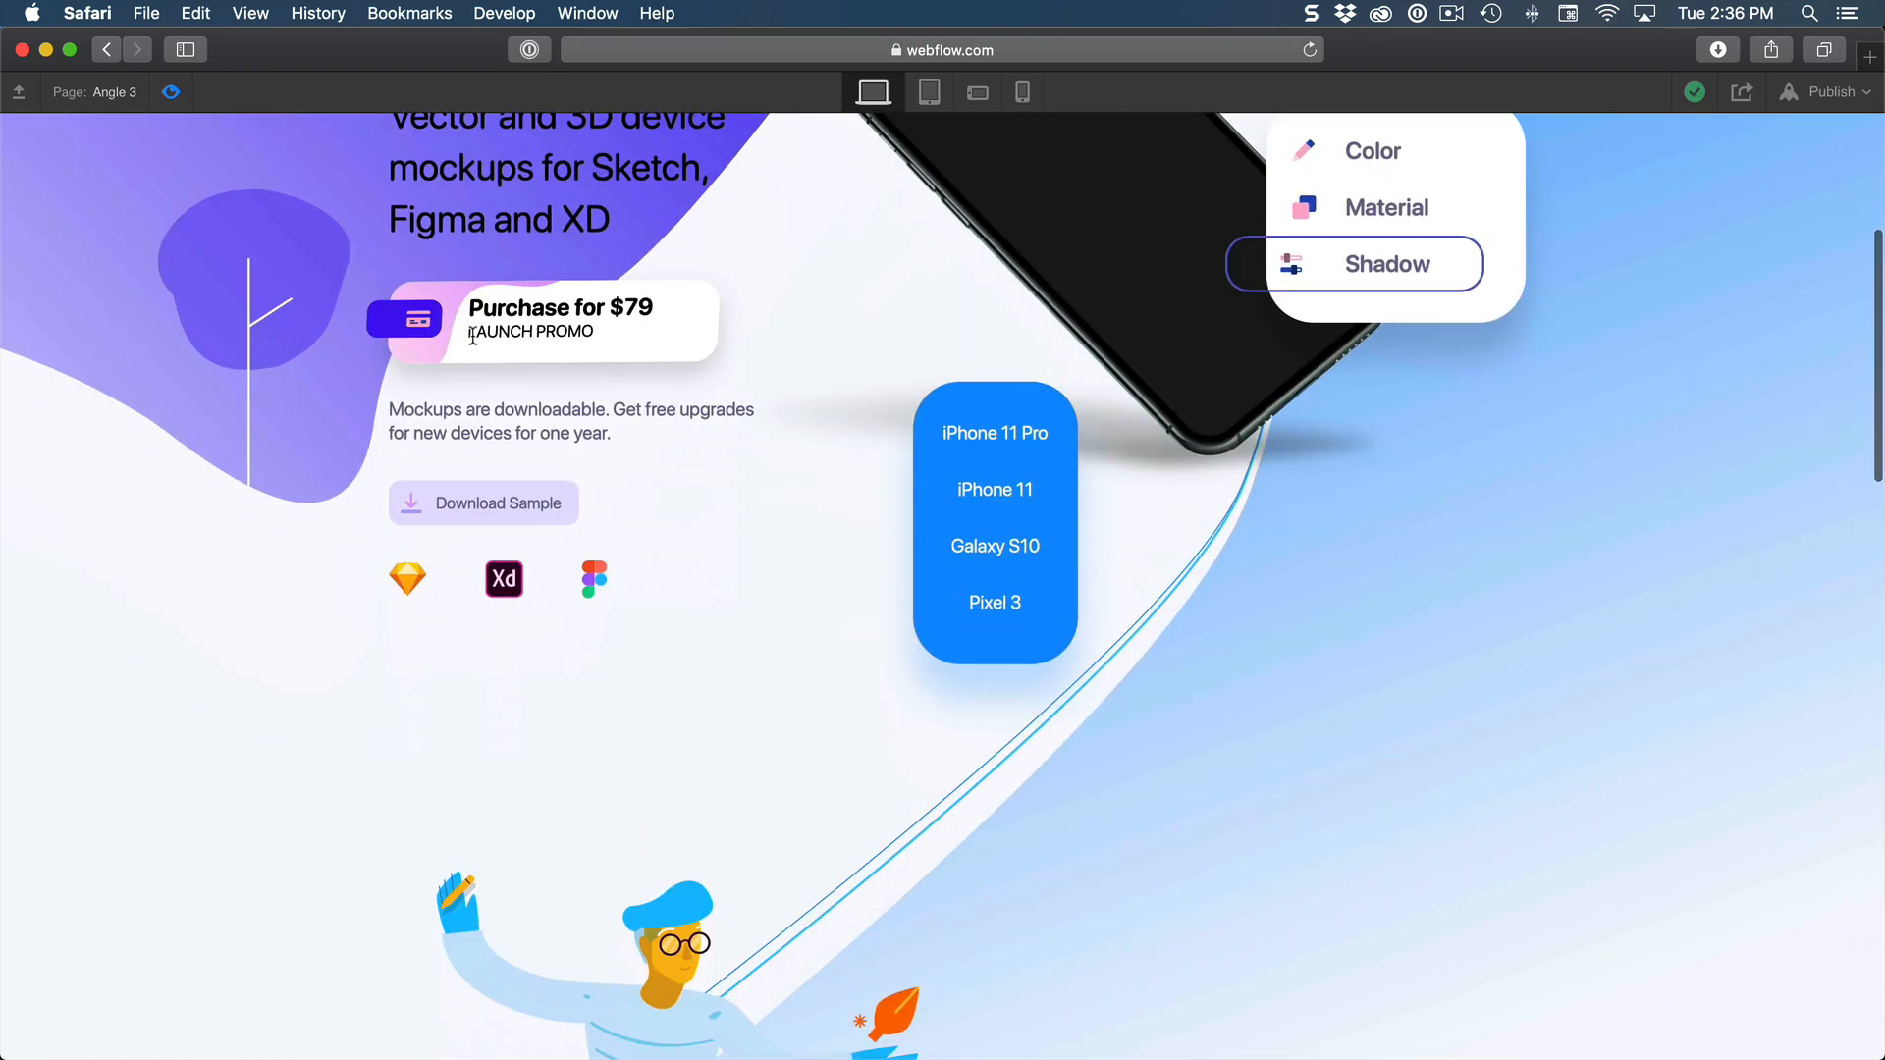
scroll(483, 338, "up", 7)
scroll(483, 338, "up", 2)
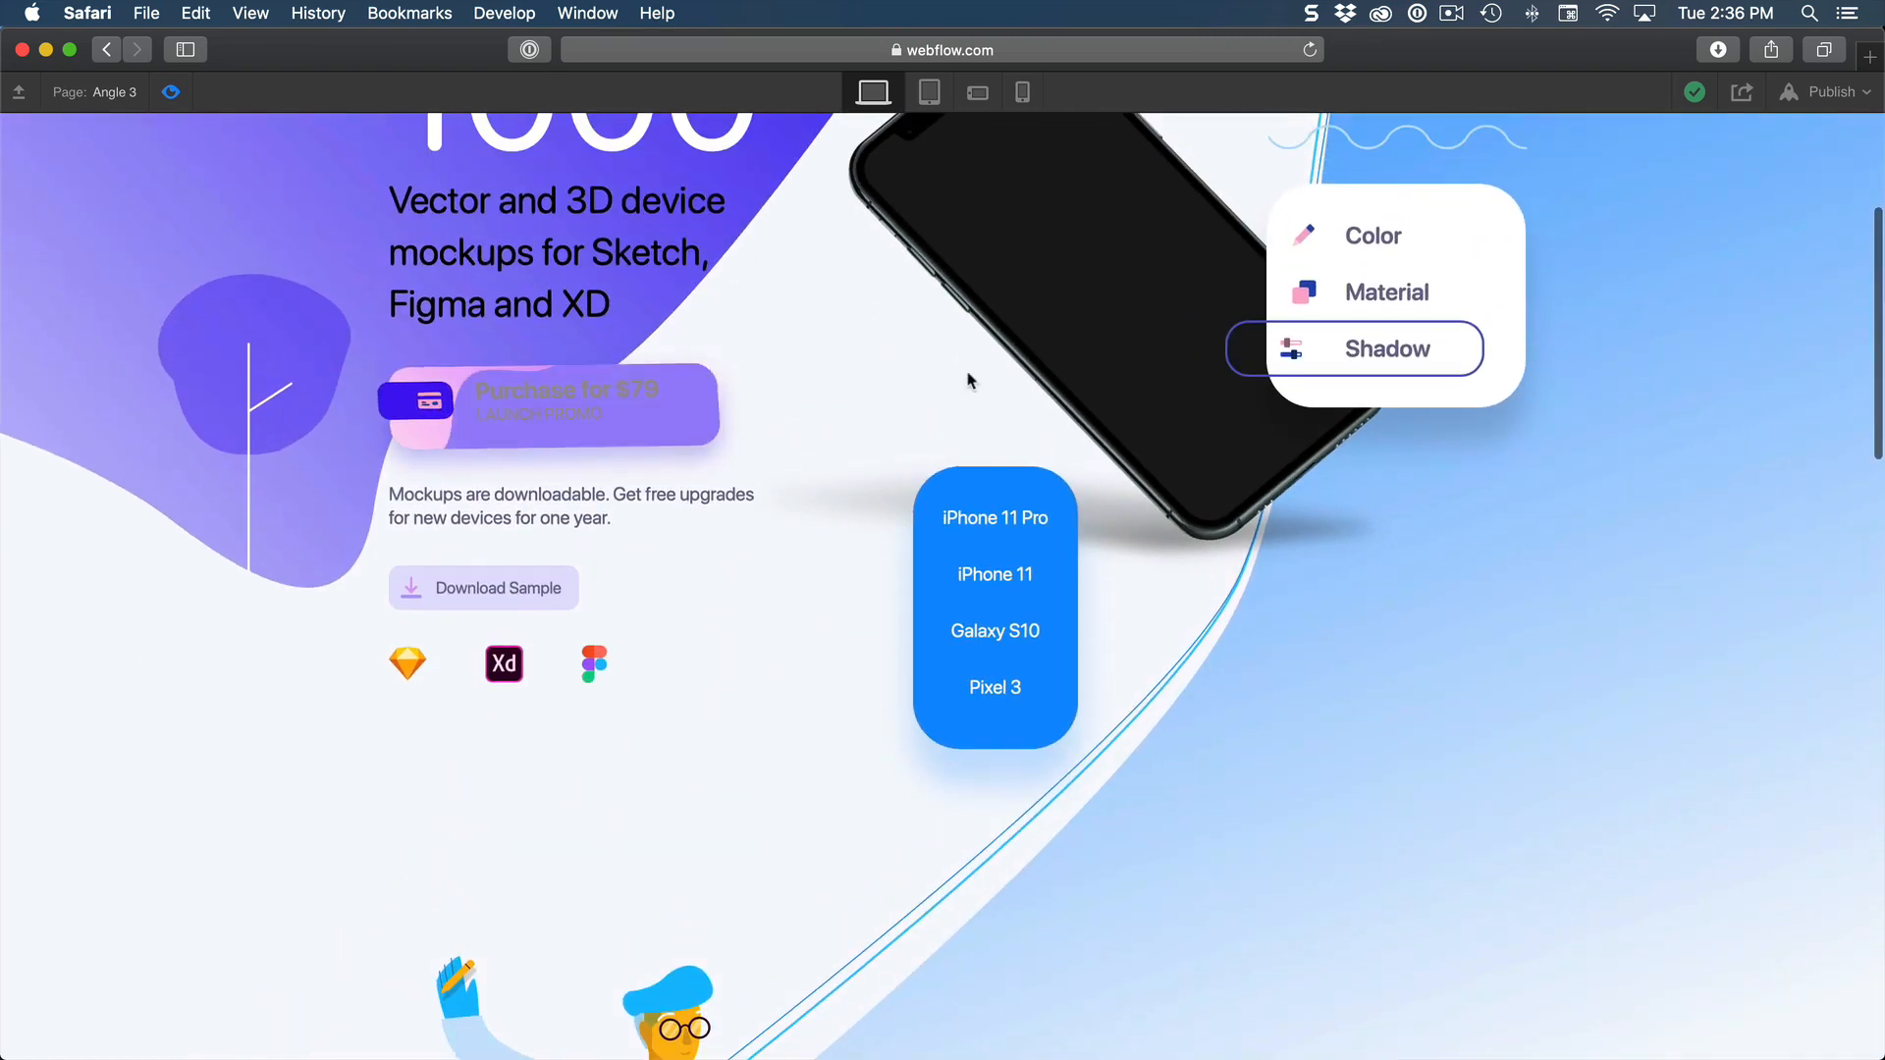
scroll(820, 498, "down", 5)
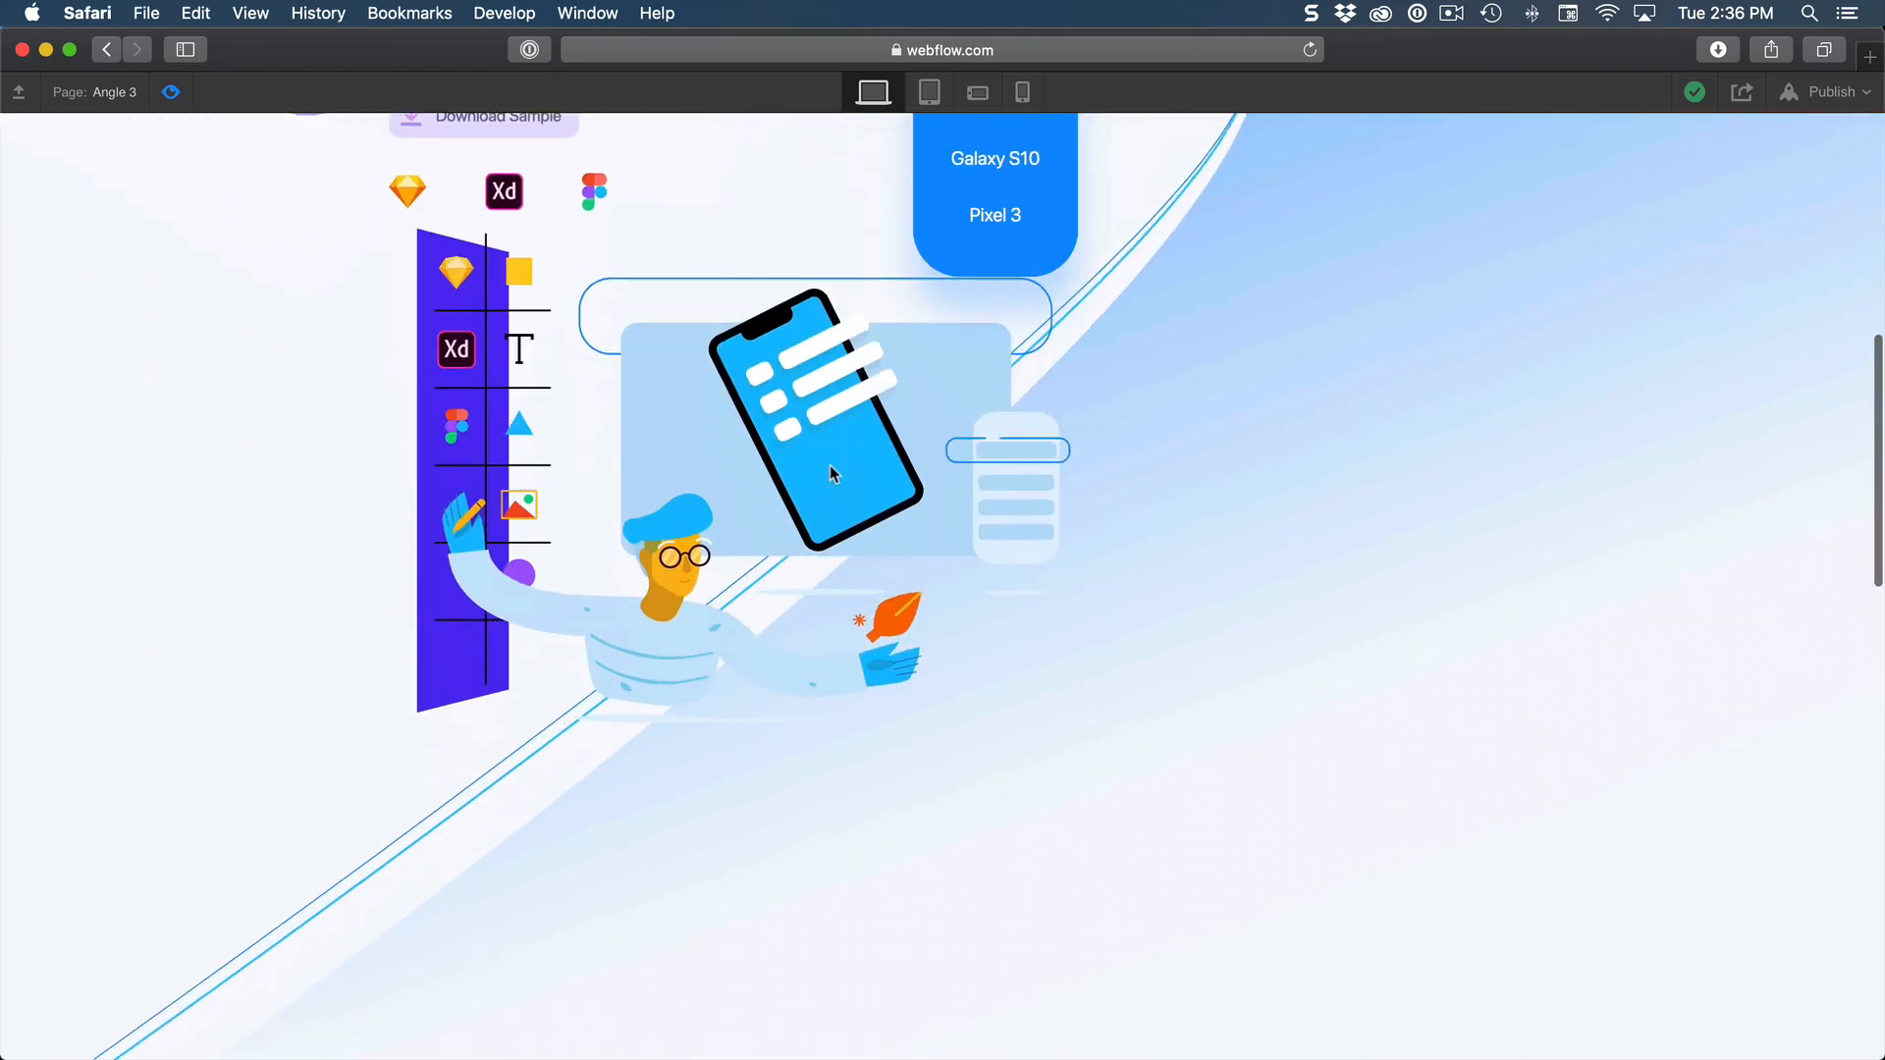
scroll(820, 499, "up", 3)
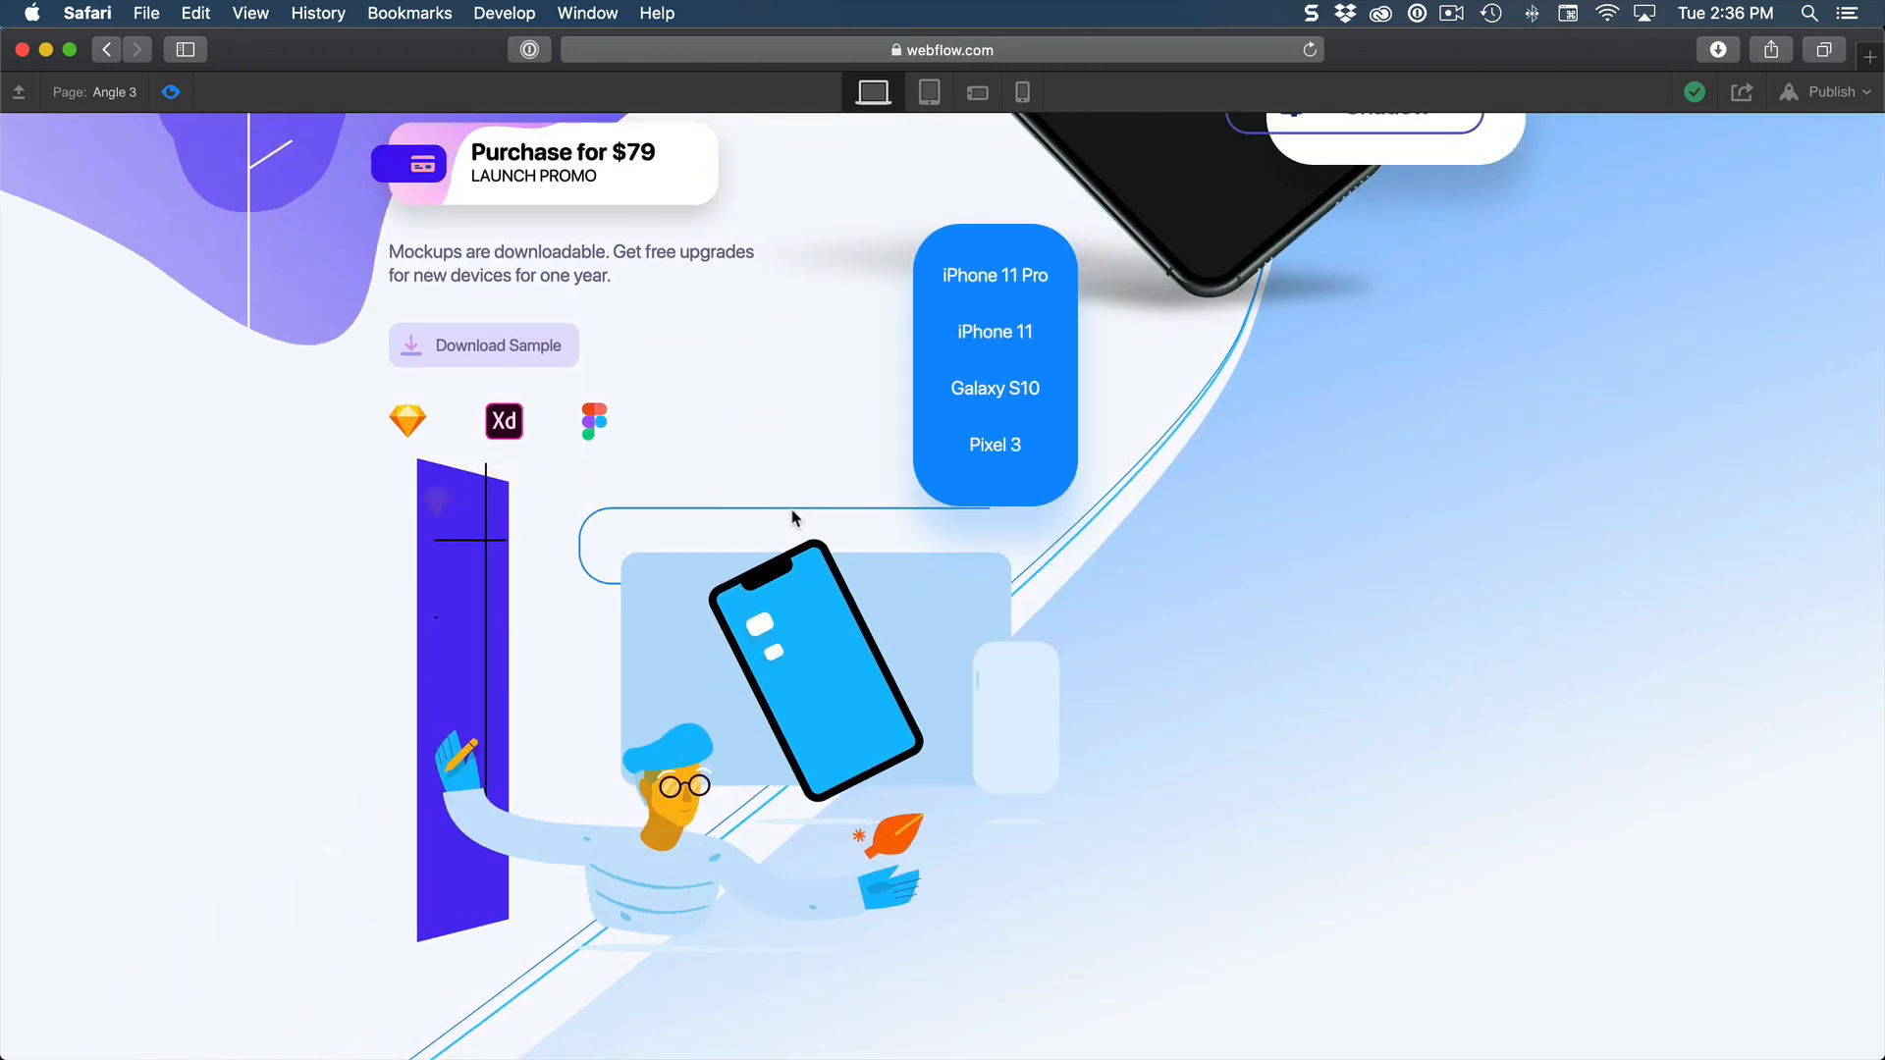
scroll(794, 512, "down", 1)
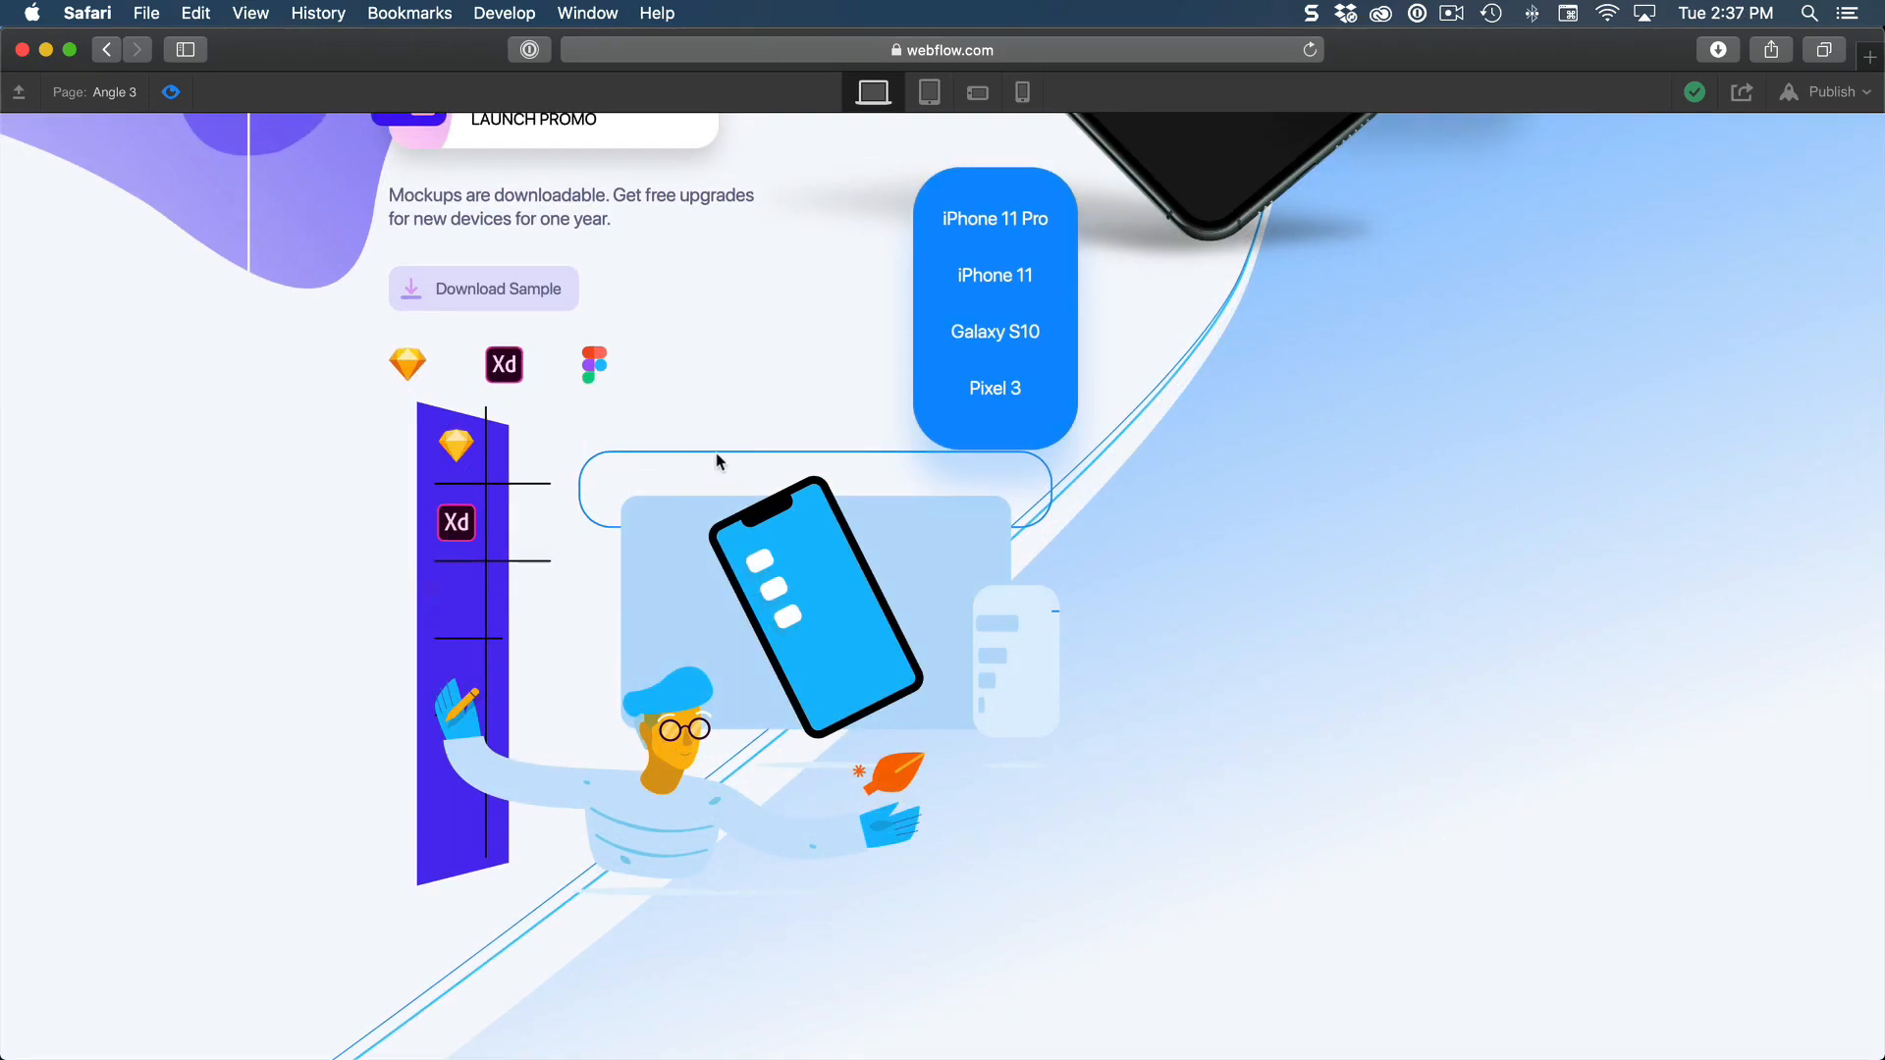
scroll(770, 458, "up", 4)
scroll(771, 457, "down", 3)
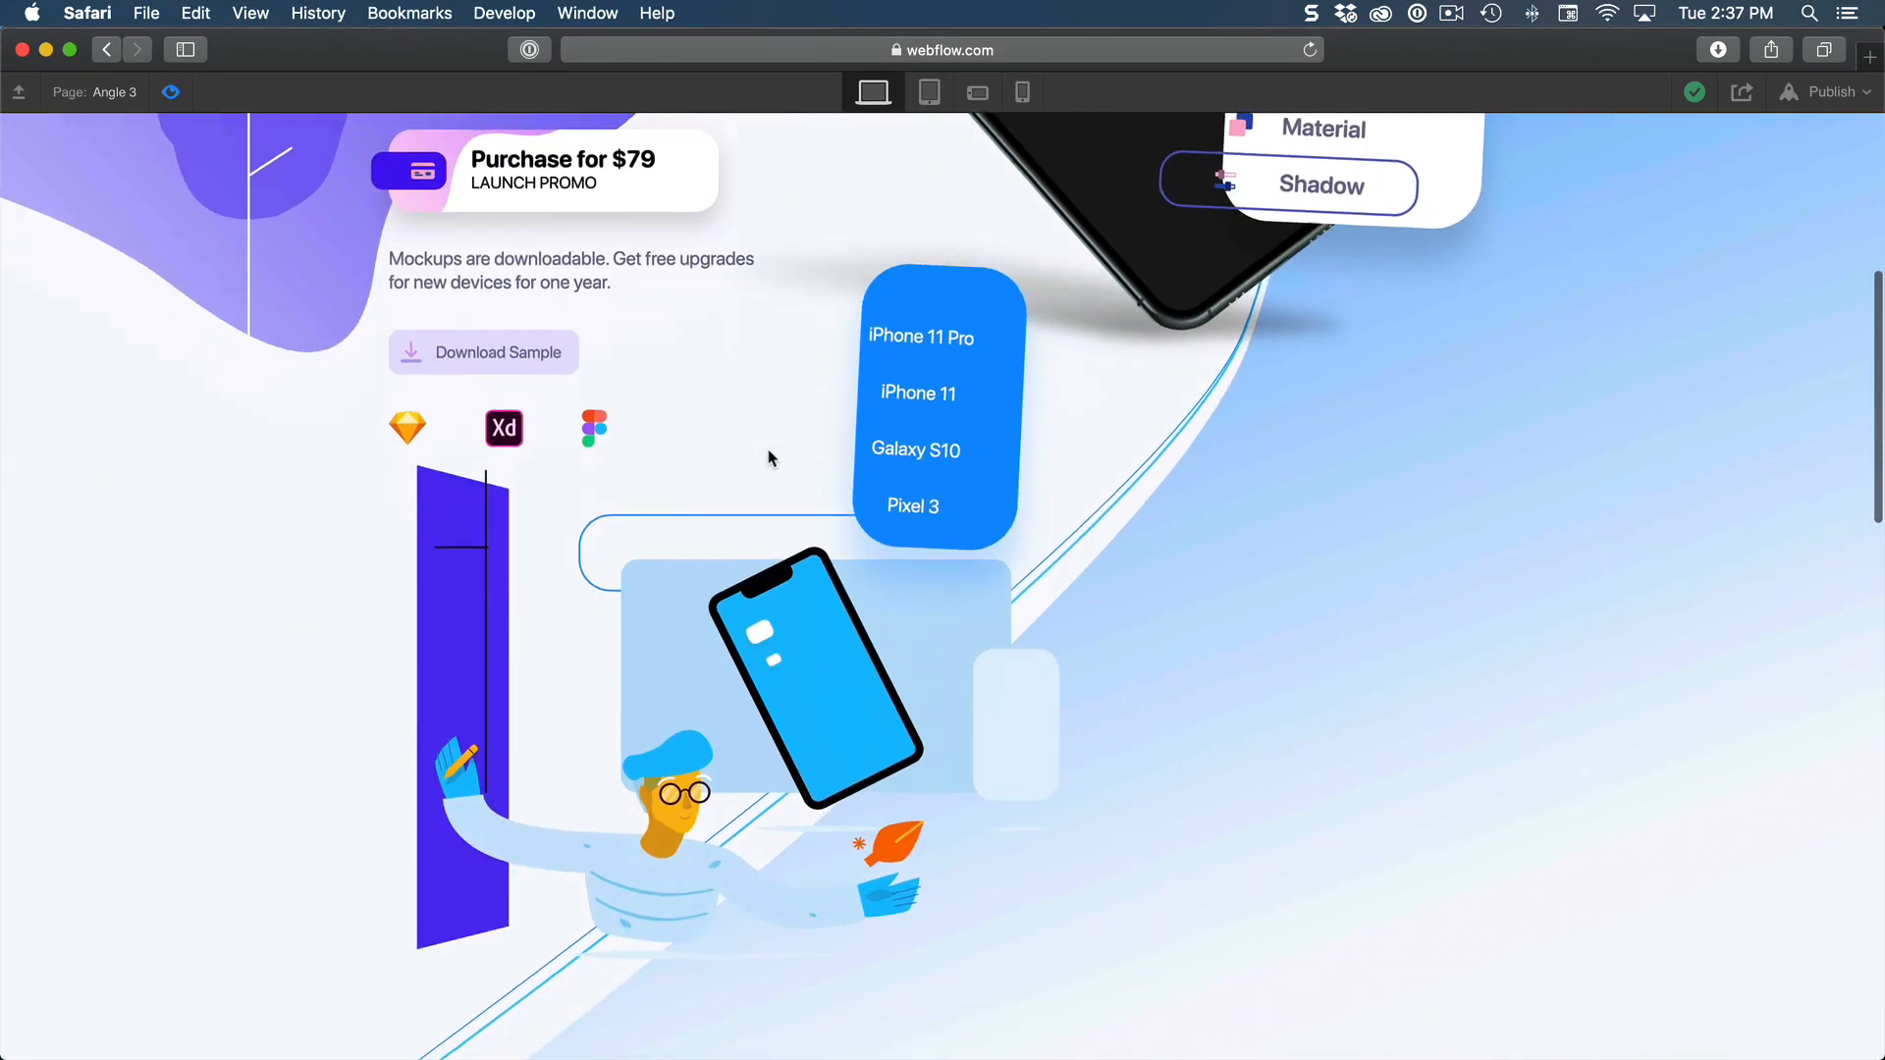
Step: Publish the site to its webflow.io domain and open the published page
left_click(1821, 93)
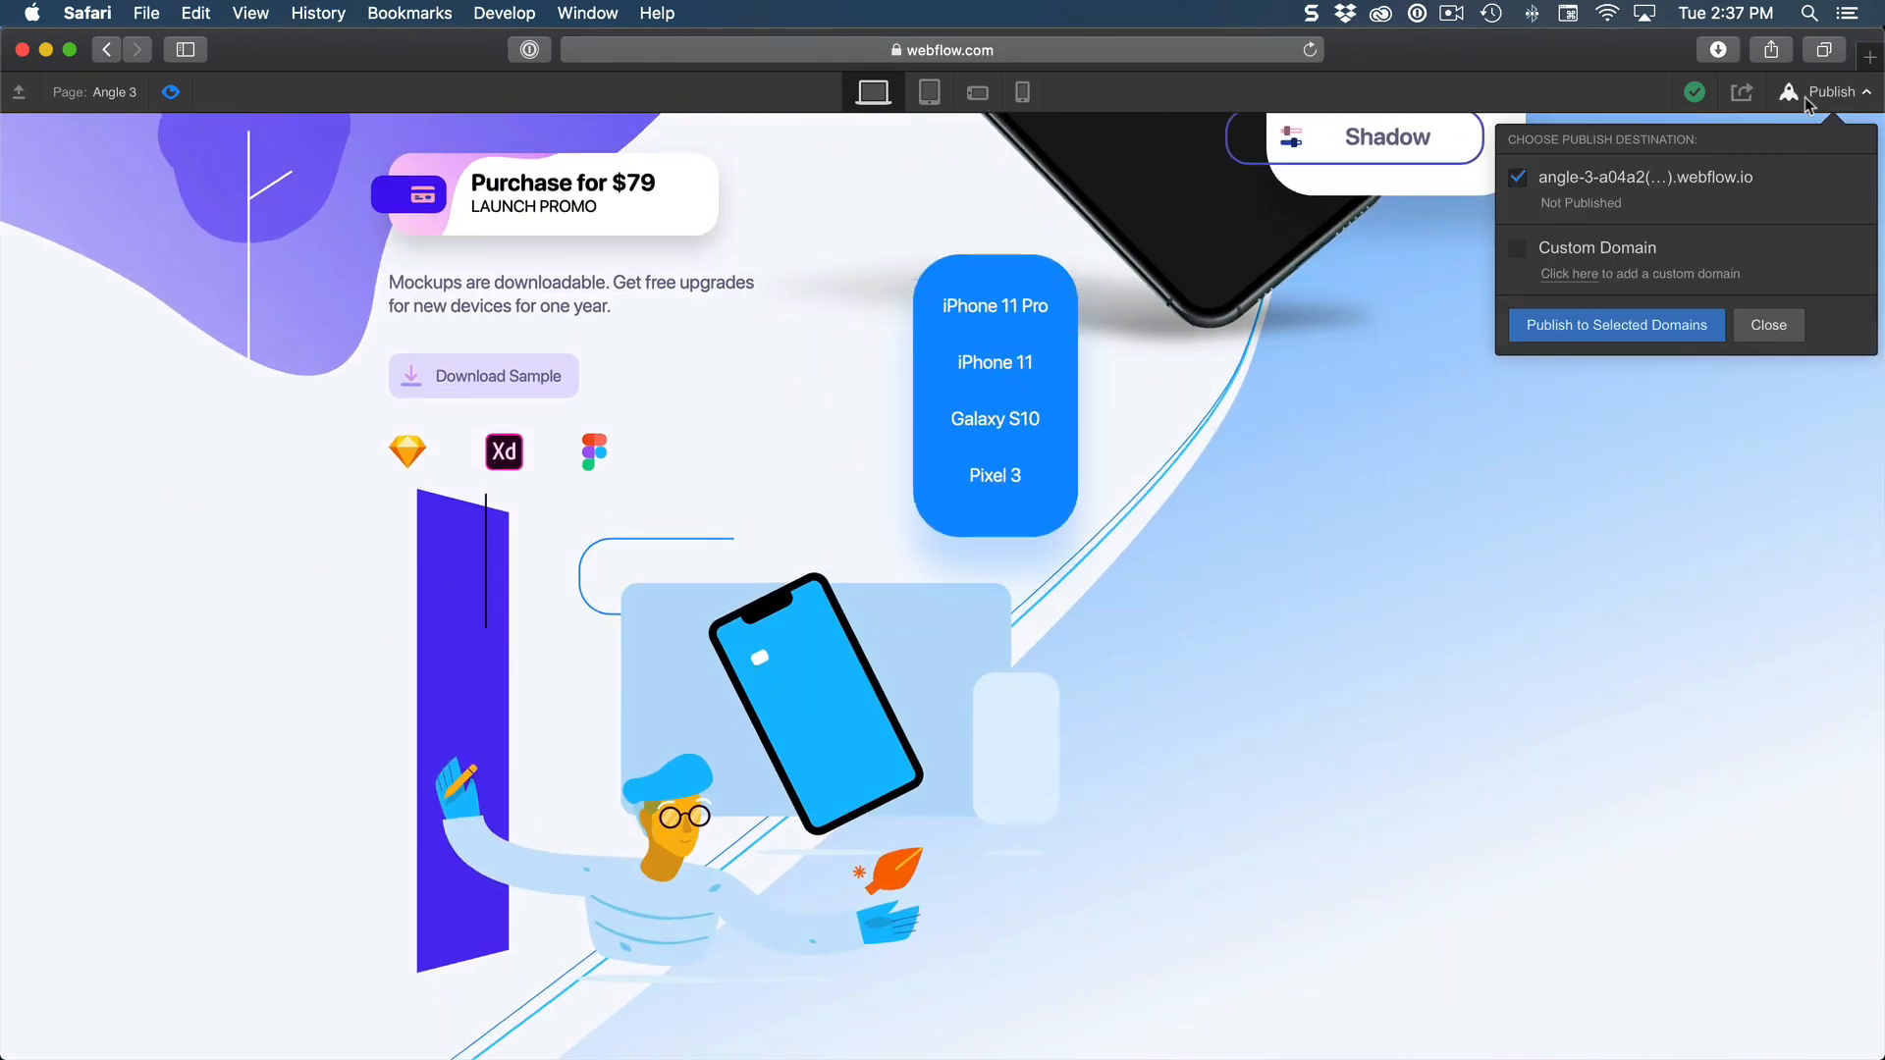
left_click(1567, 334)
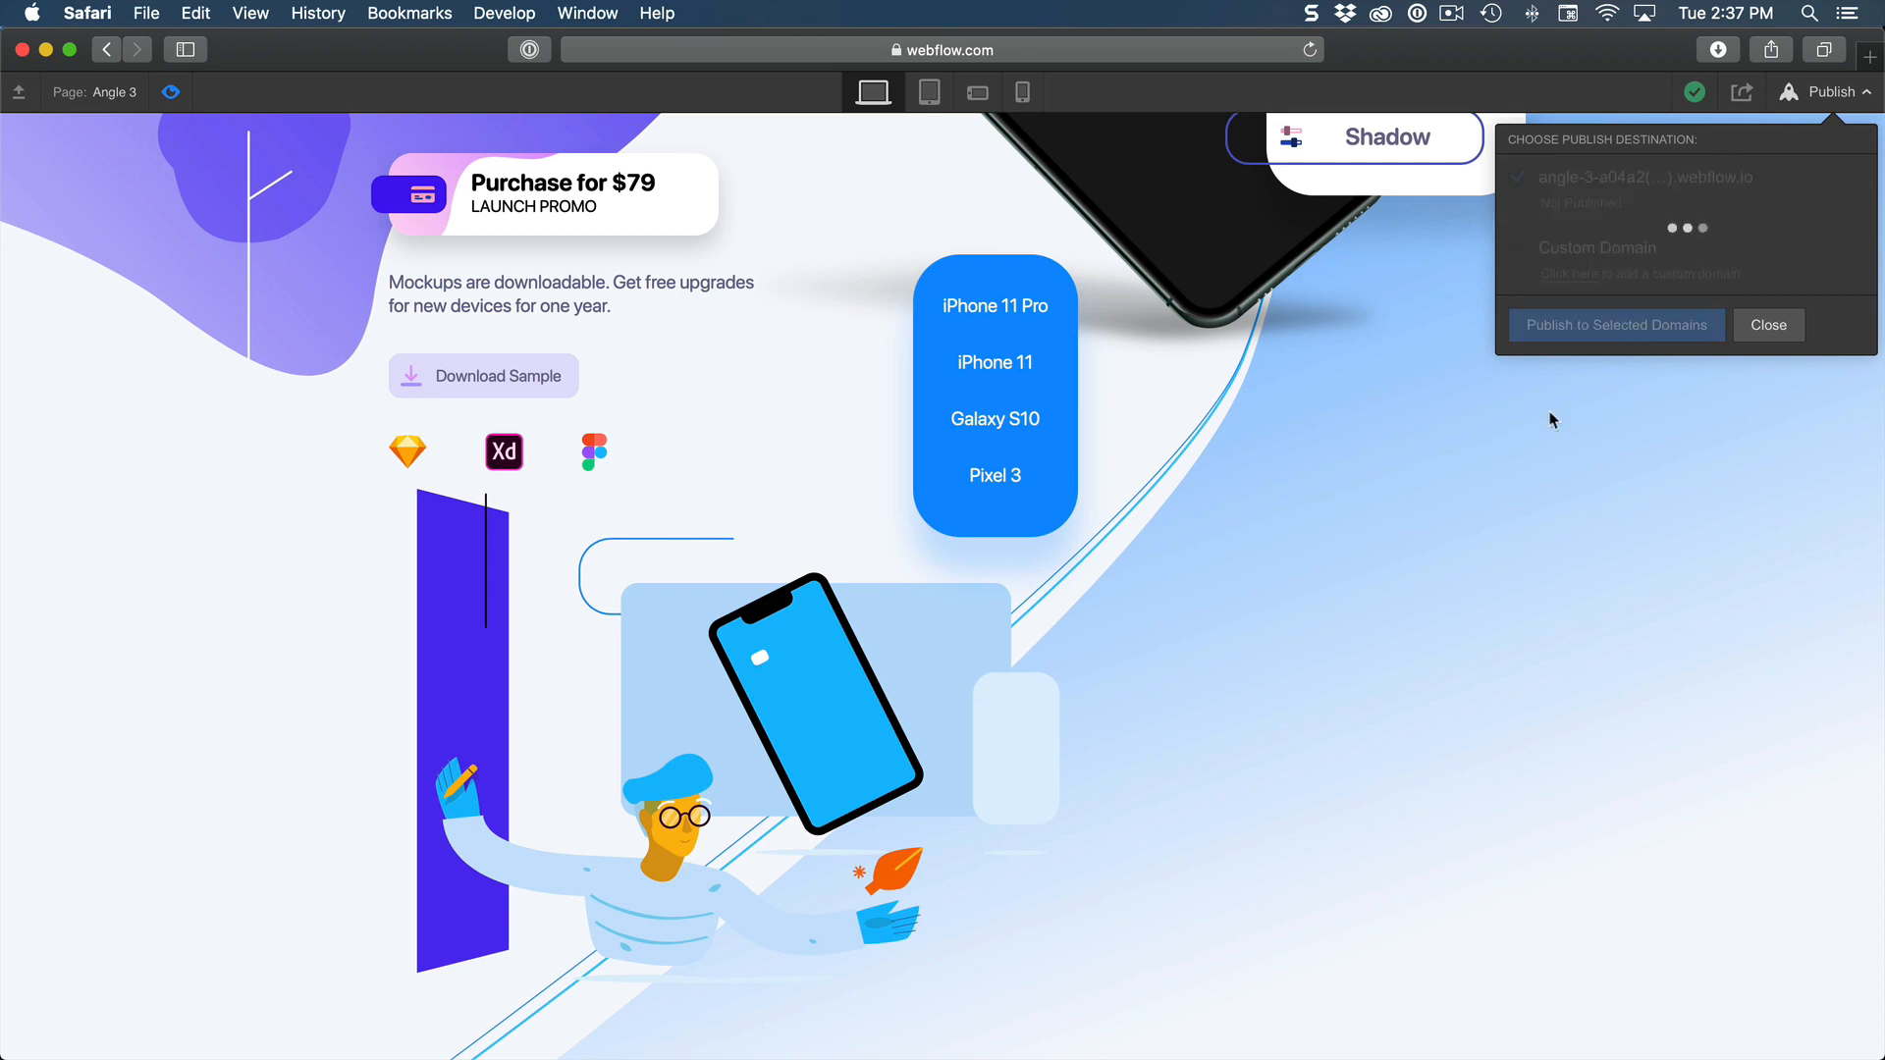
scroll(1499, 414, "up", 1)
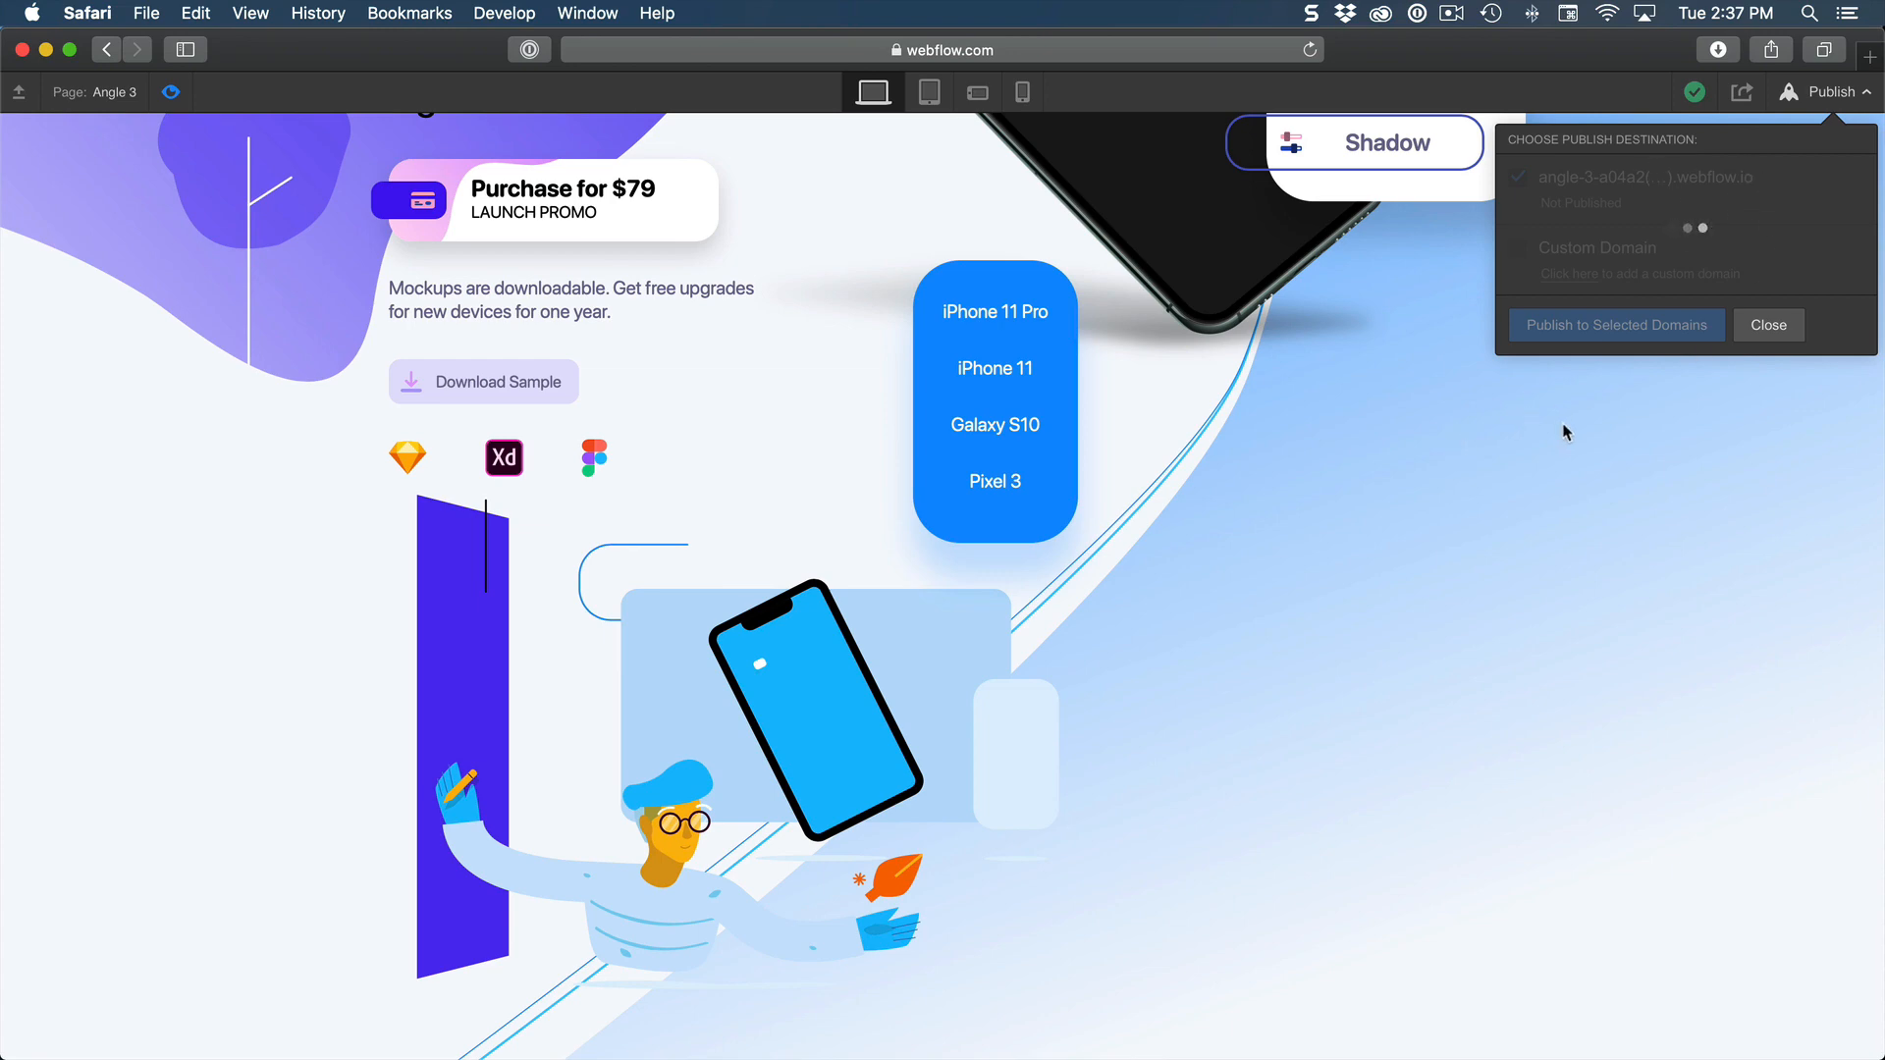
left_click(1659, 177)
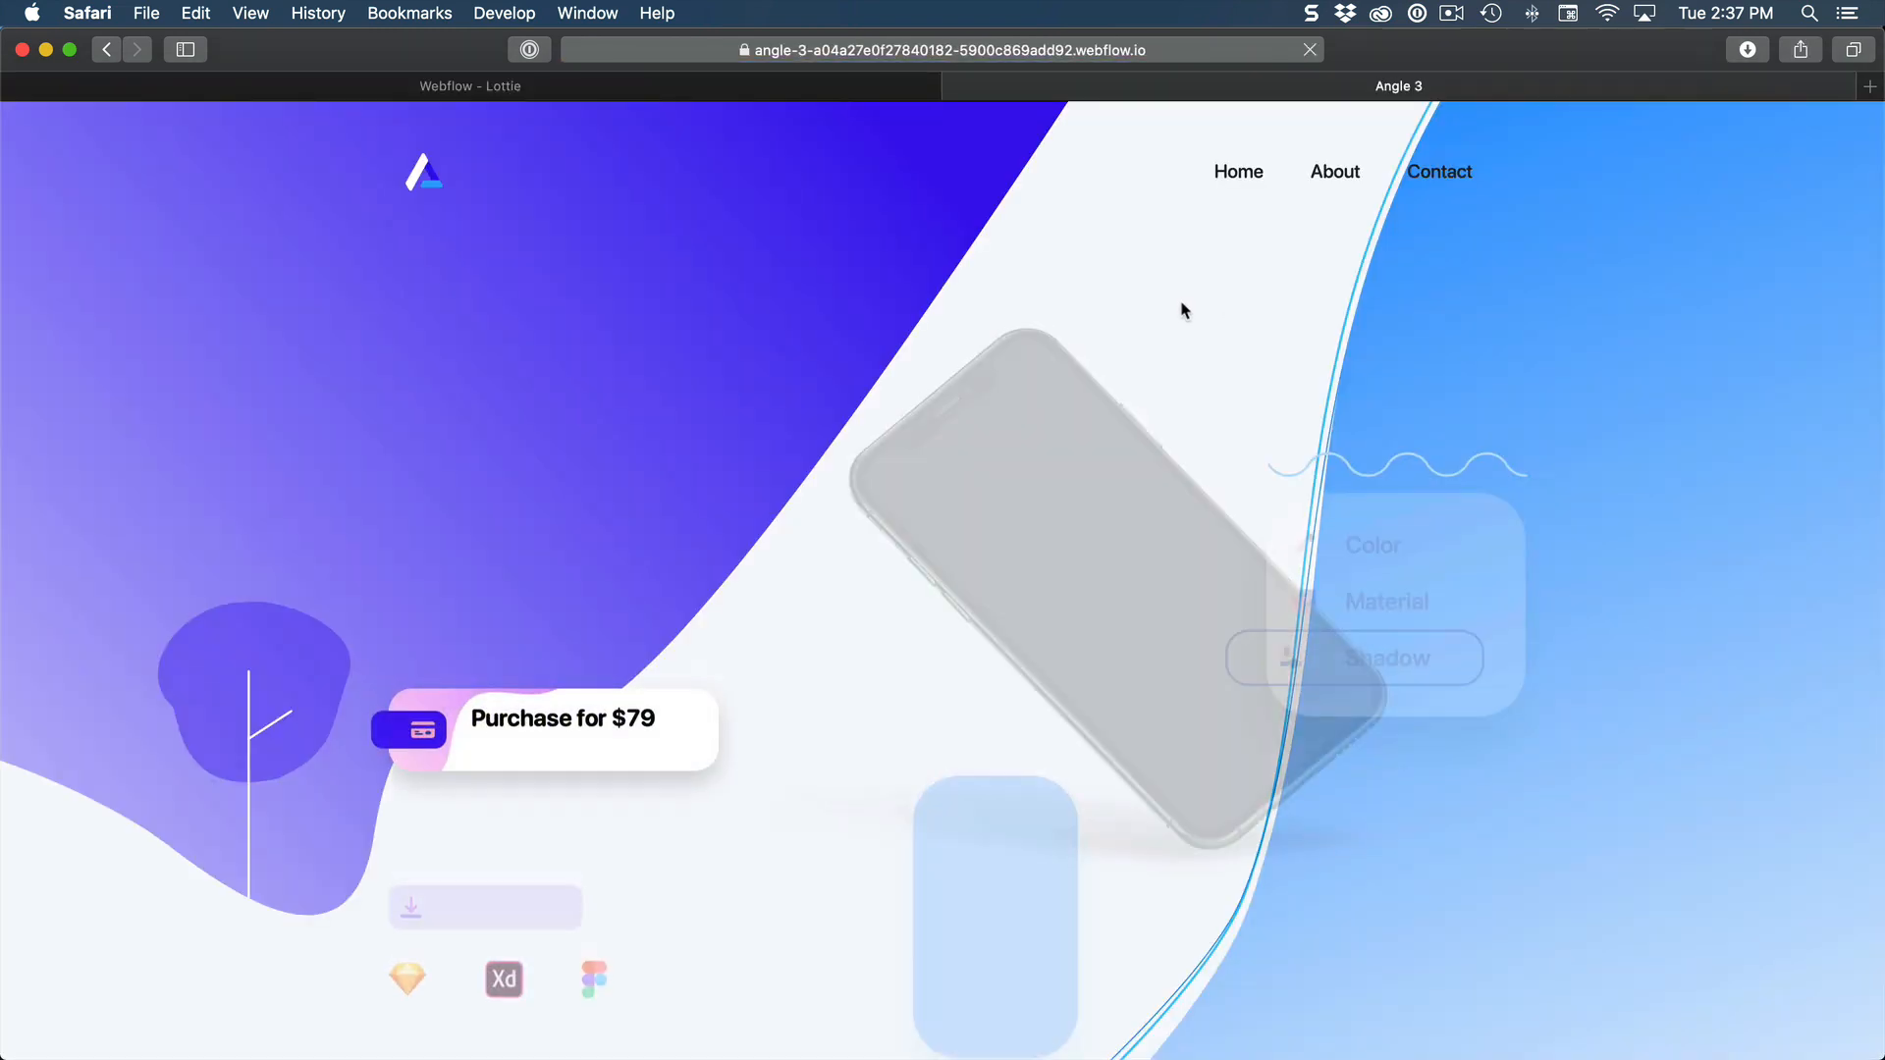
Step: Check the scroll-driven Lottie animation on the published page and close that page to return to the preview
scroll(1046, 308, "down", 12)
scroll(1050, 314, "up", 9)
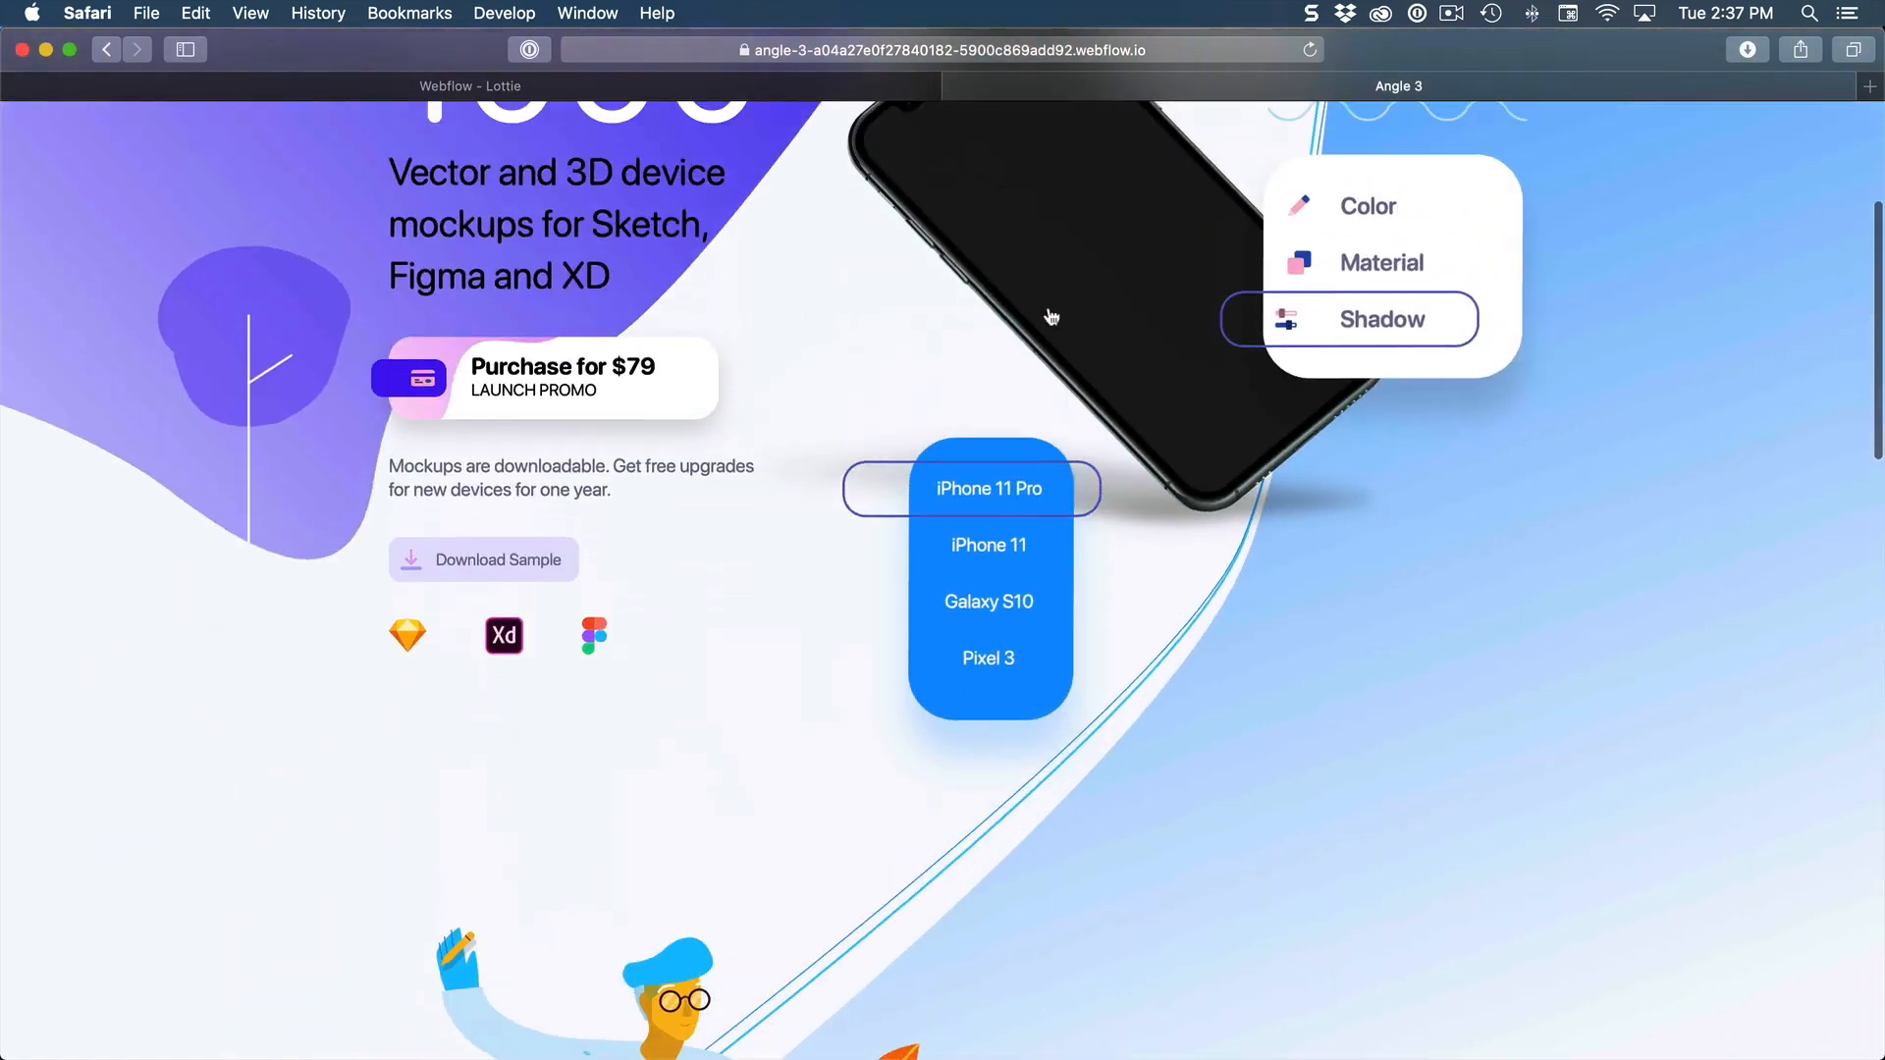
scroll(1049, 314, "down", 6)
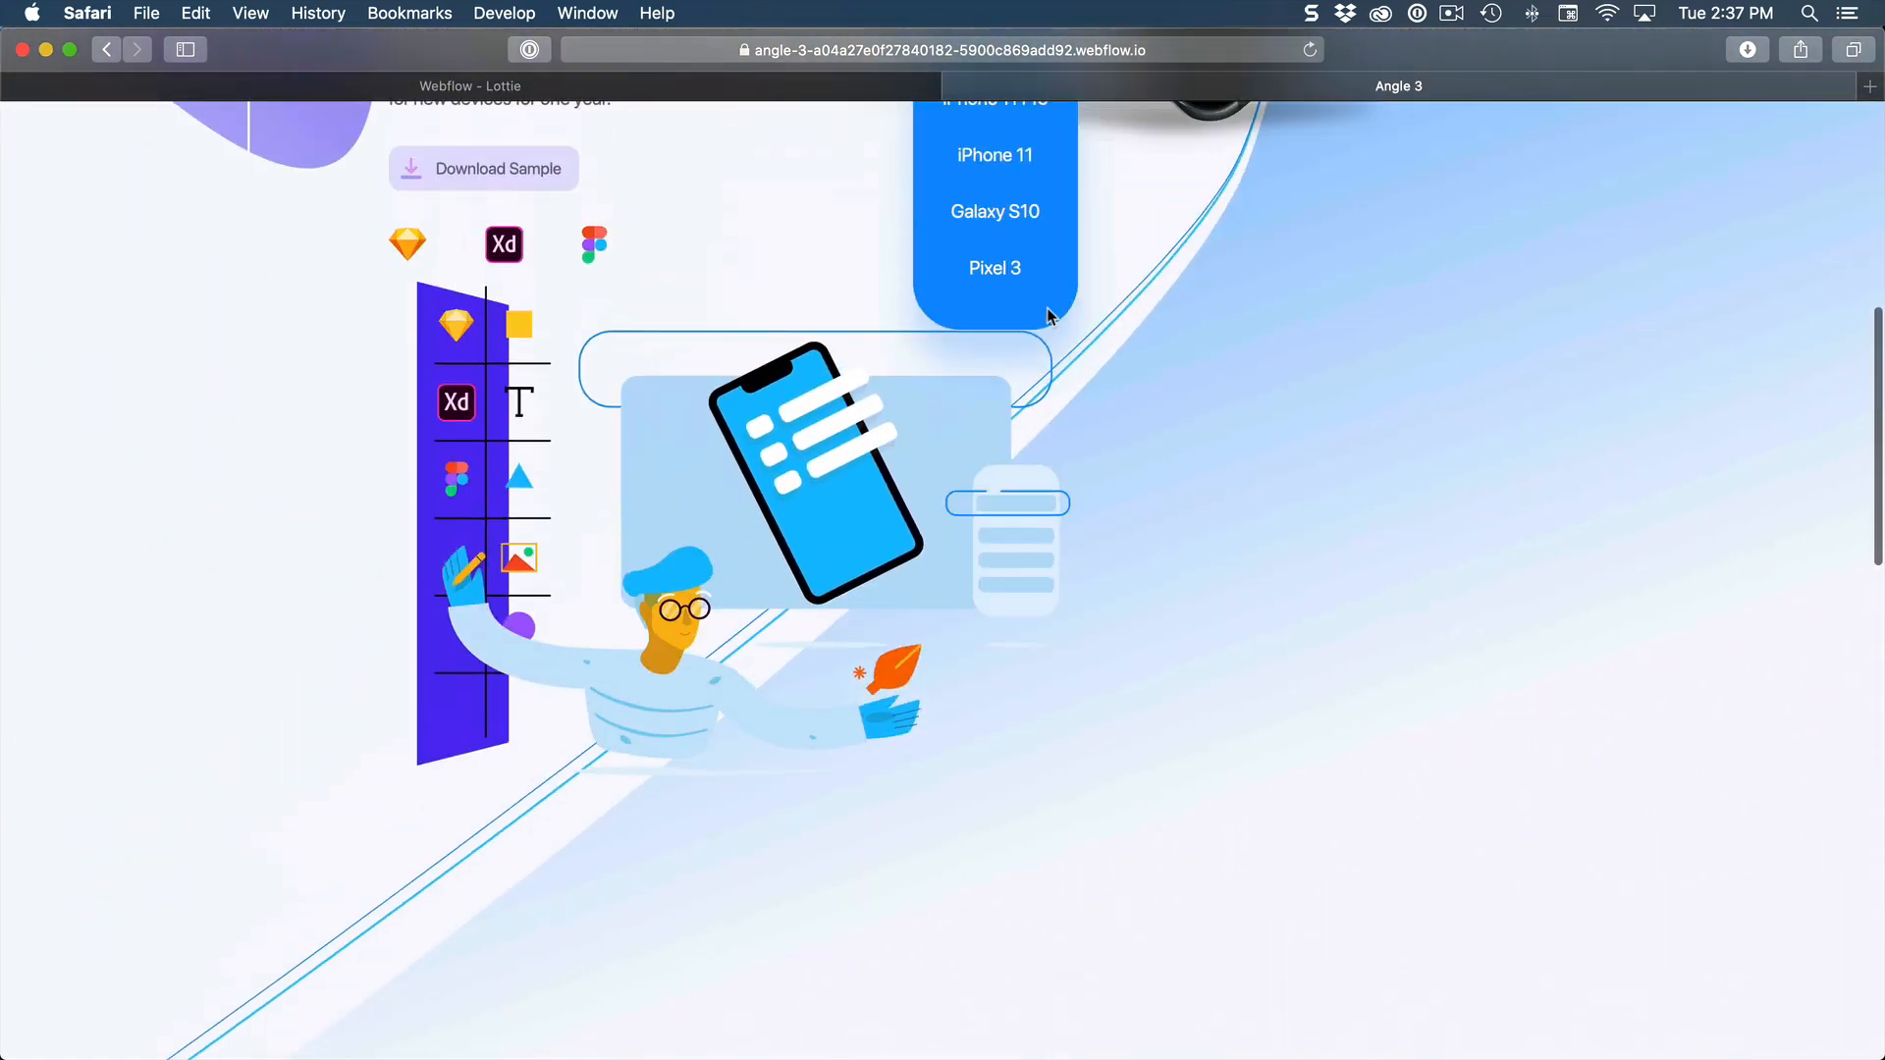
scroll(1046, 308, "up", 10)
key("cmd+w")
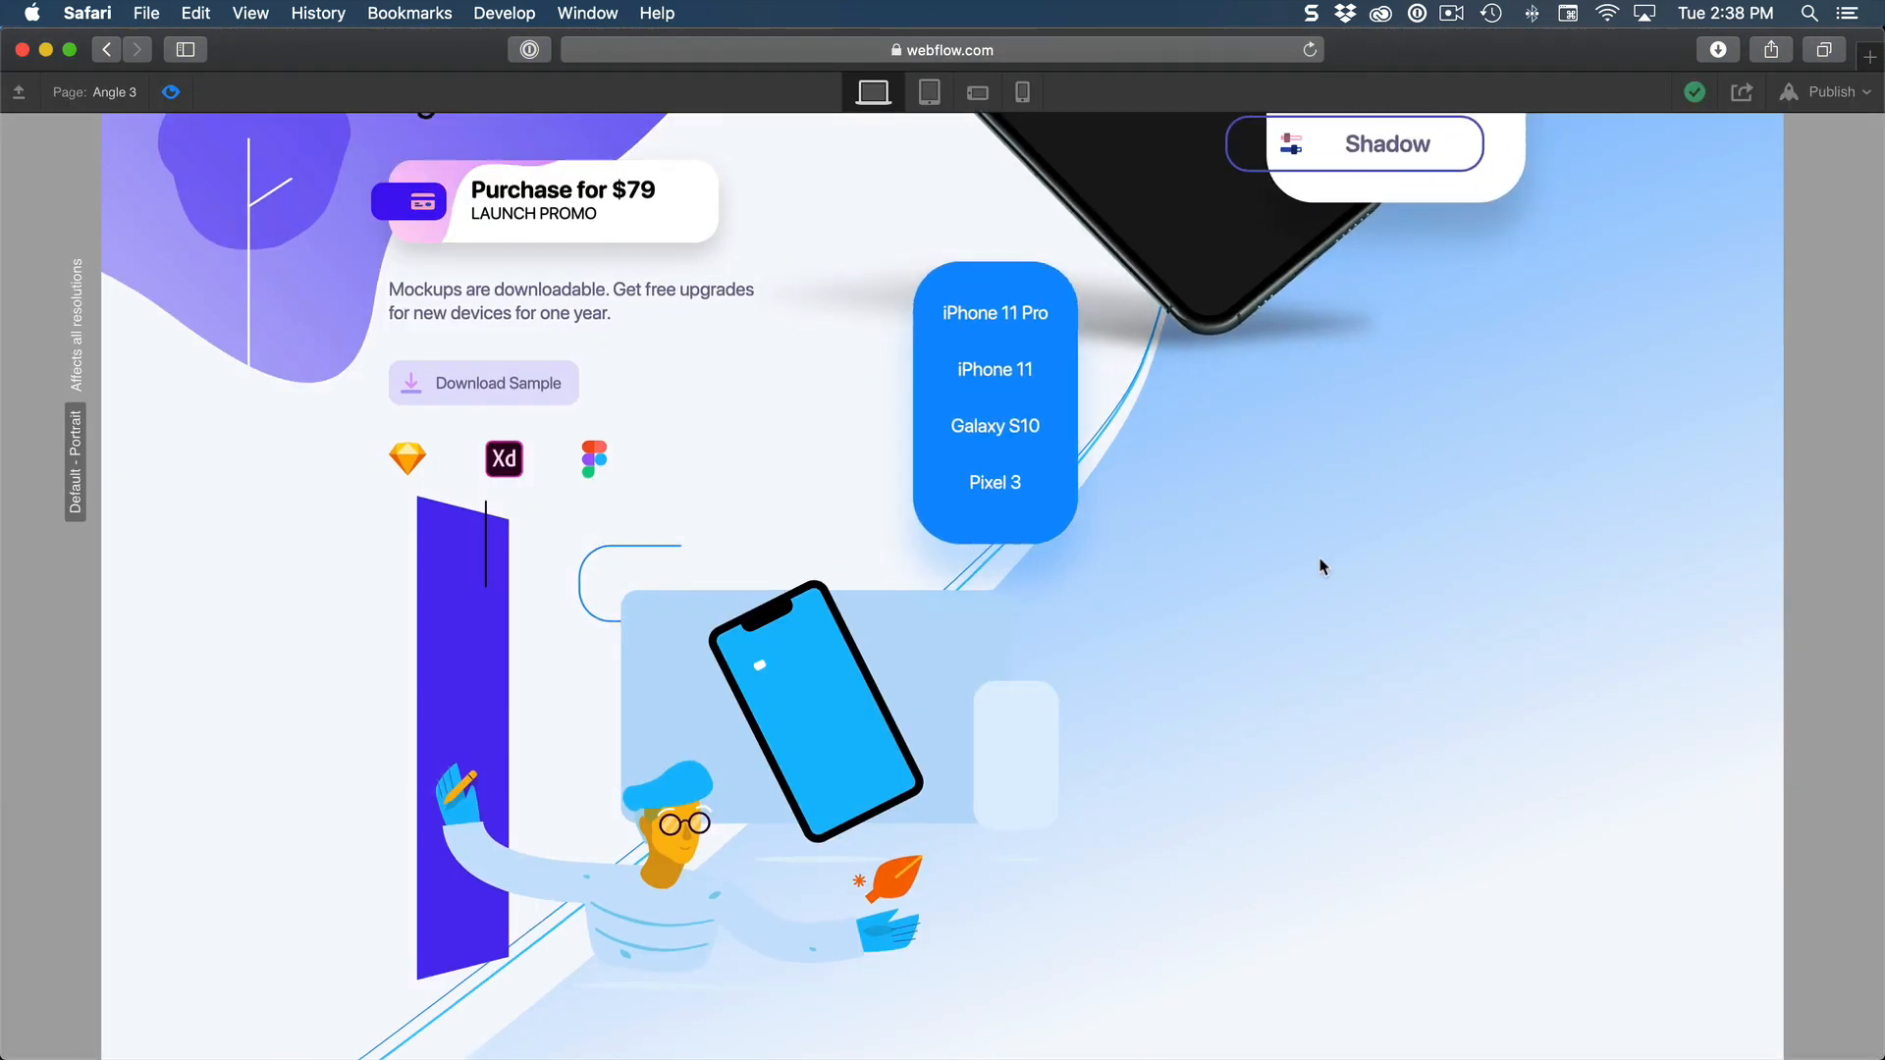
Step: Review the previewed page from the Hero heading to the Lottie illustration, checking the scroll playback once more
scroll(1469, 546, "down", 2)
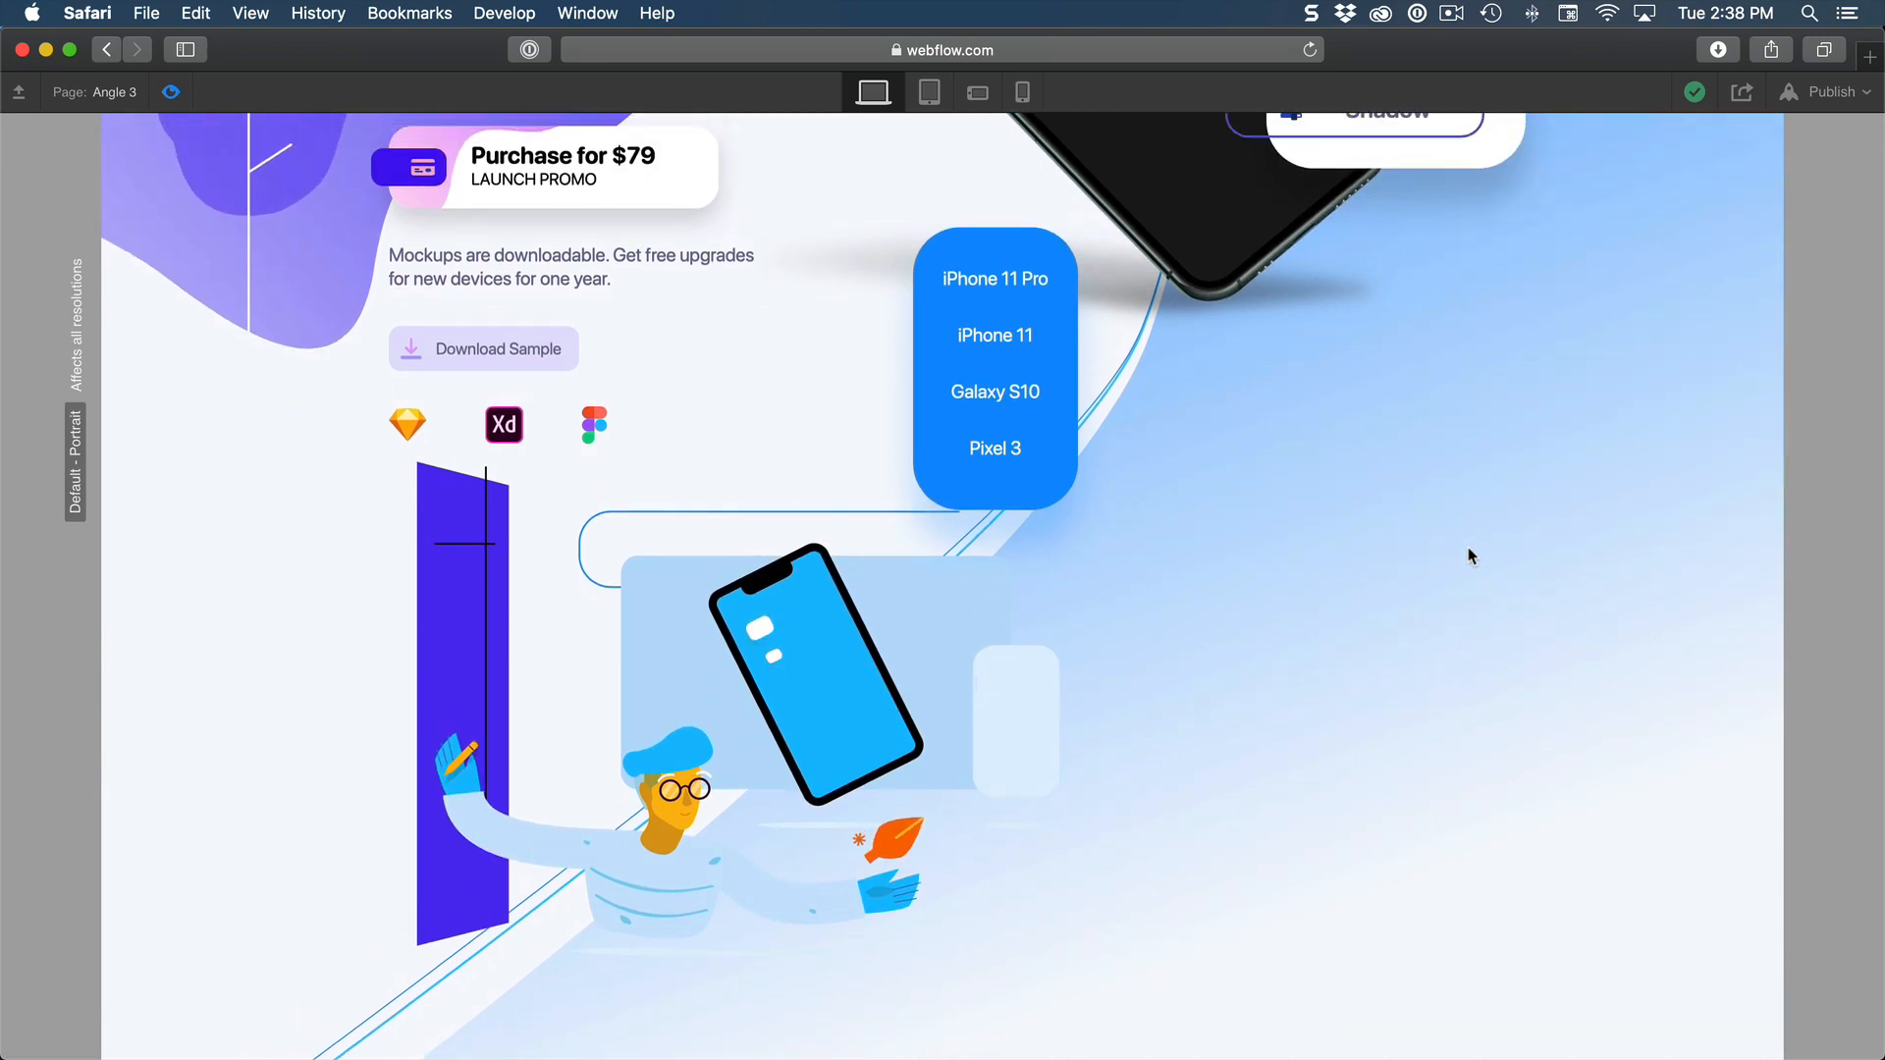
scroll(1565, 522, "up", 10)
scroll(1506, 514, "down", 3)
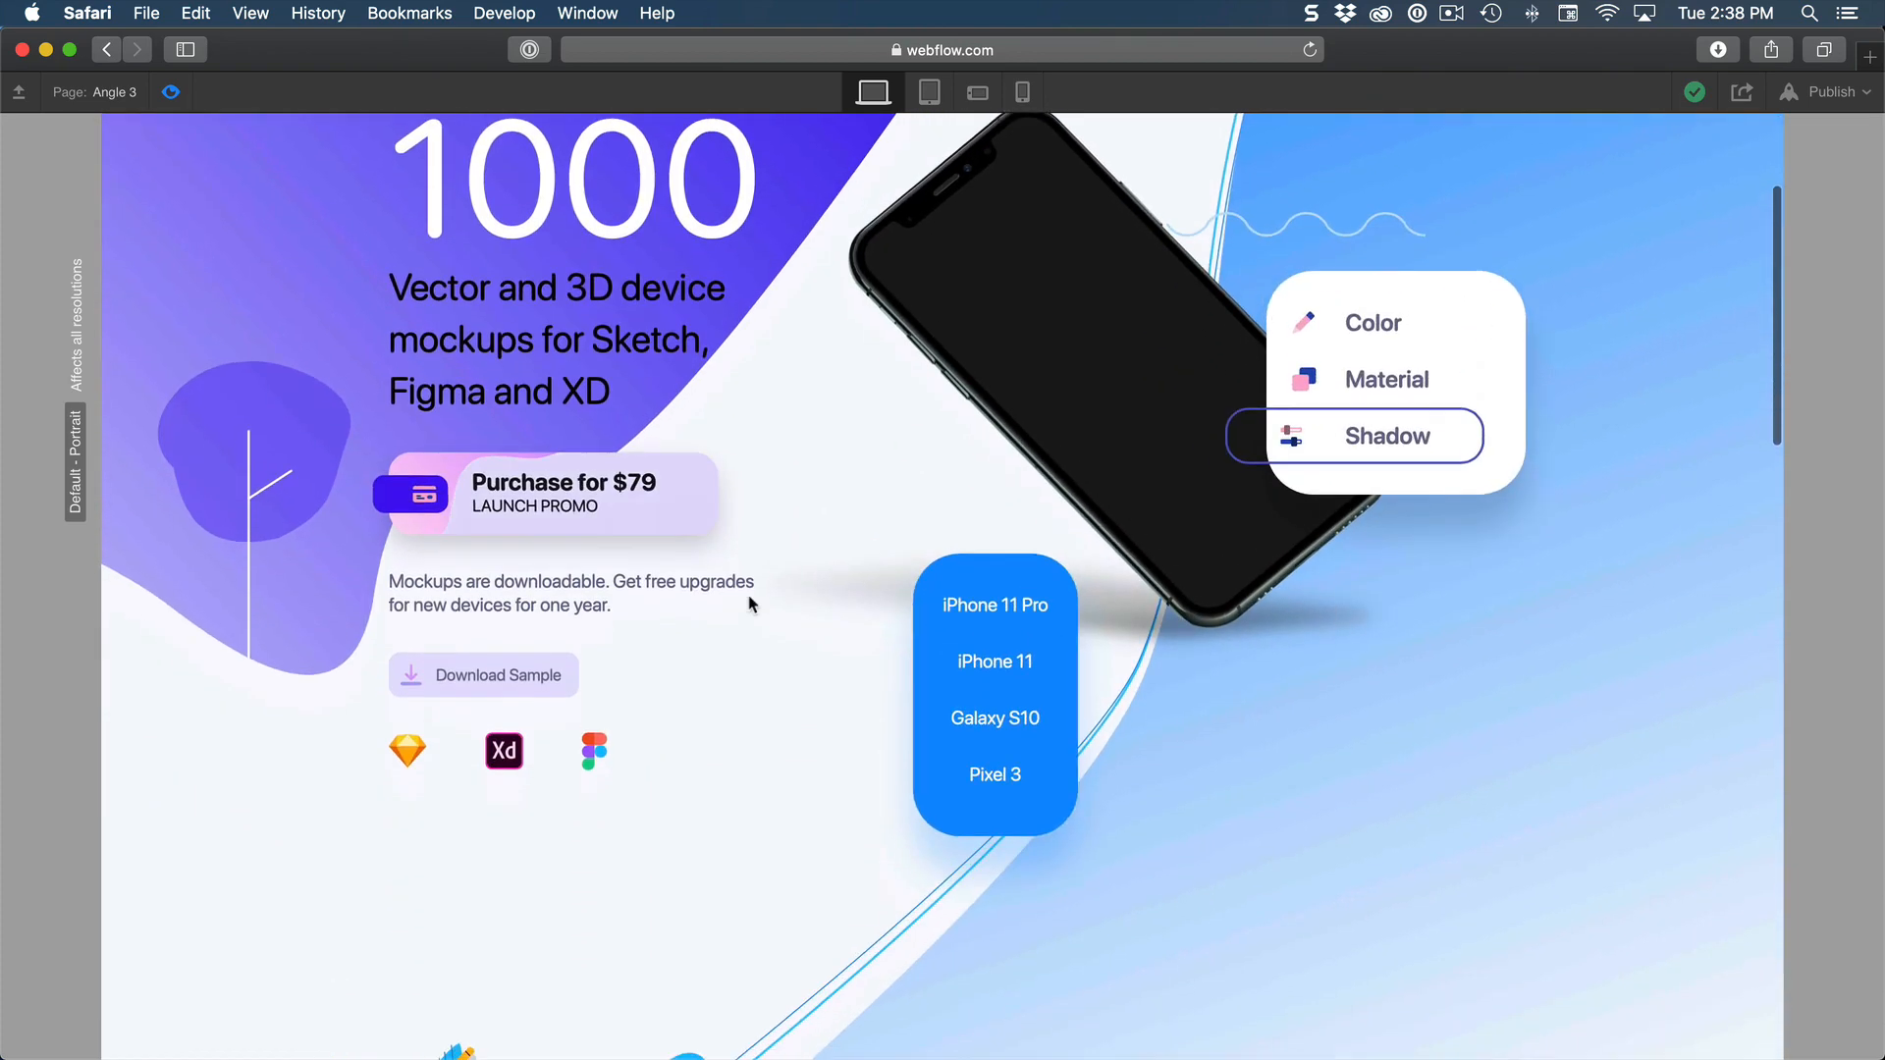
scroll(1079, 392, "up", 2)
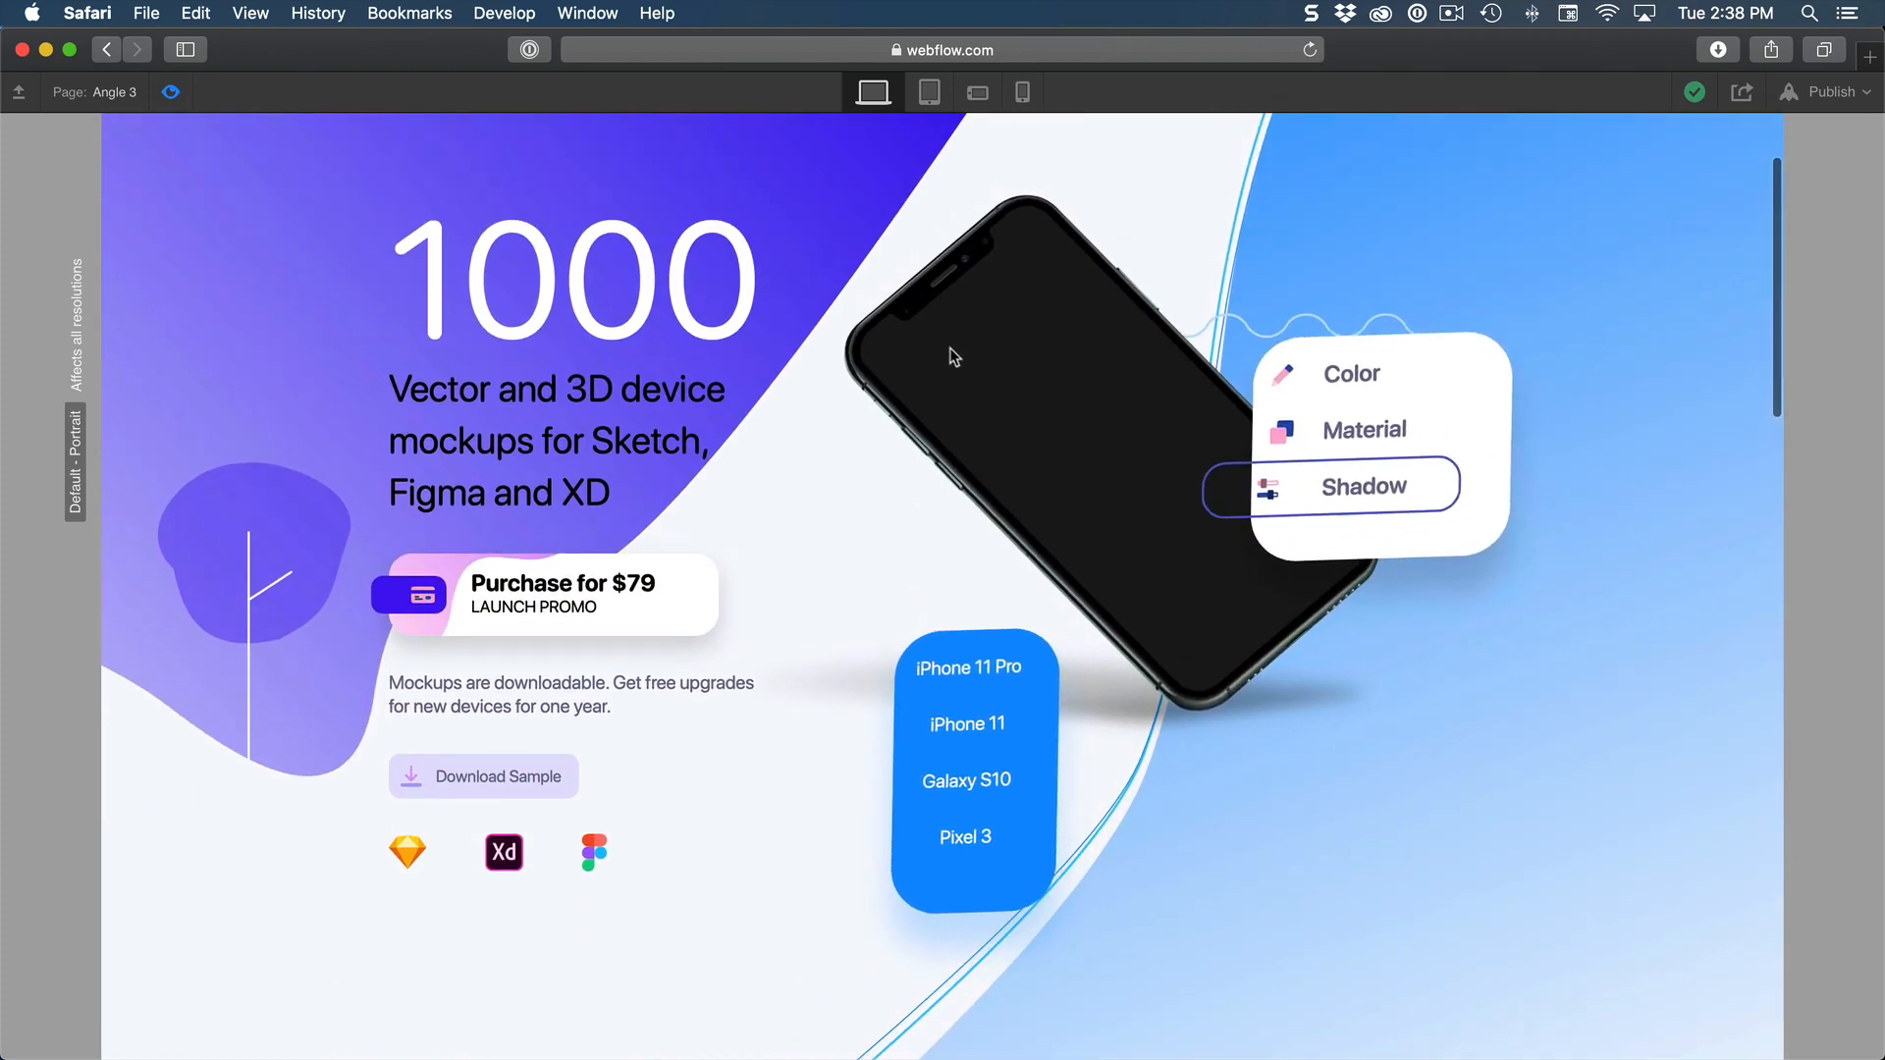
scroll(947, 349, "up", 3)
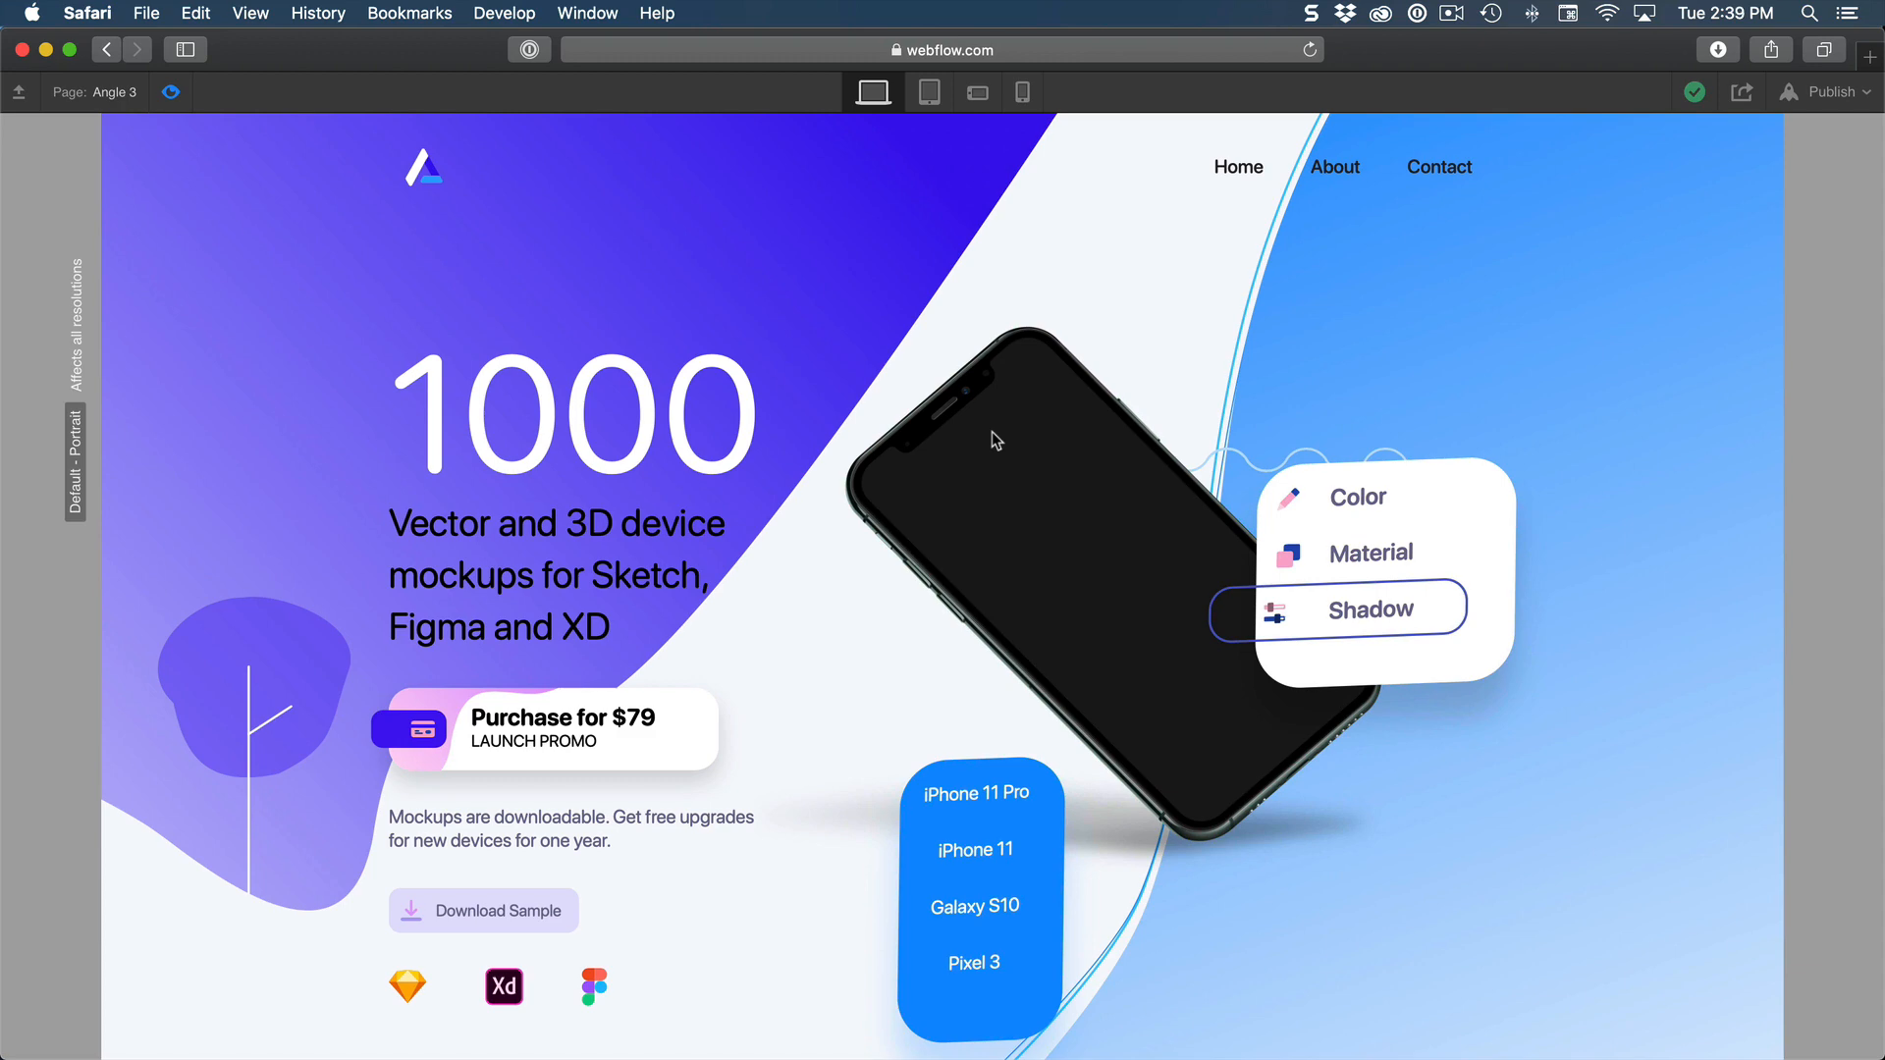
scroll(1096, 440, "down", 15)
scroll(998, 439, "up", 1)
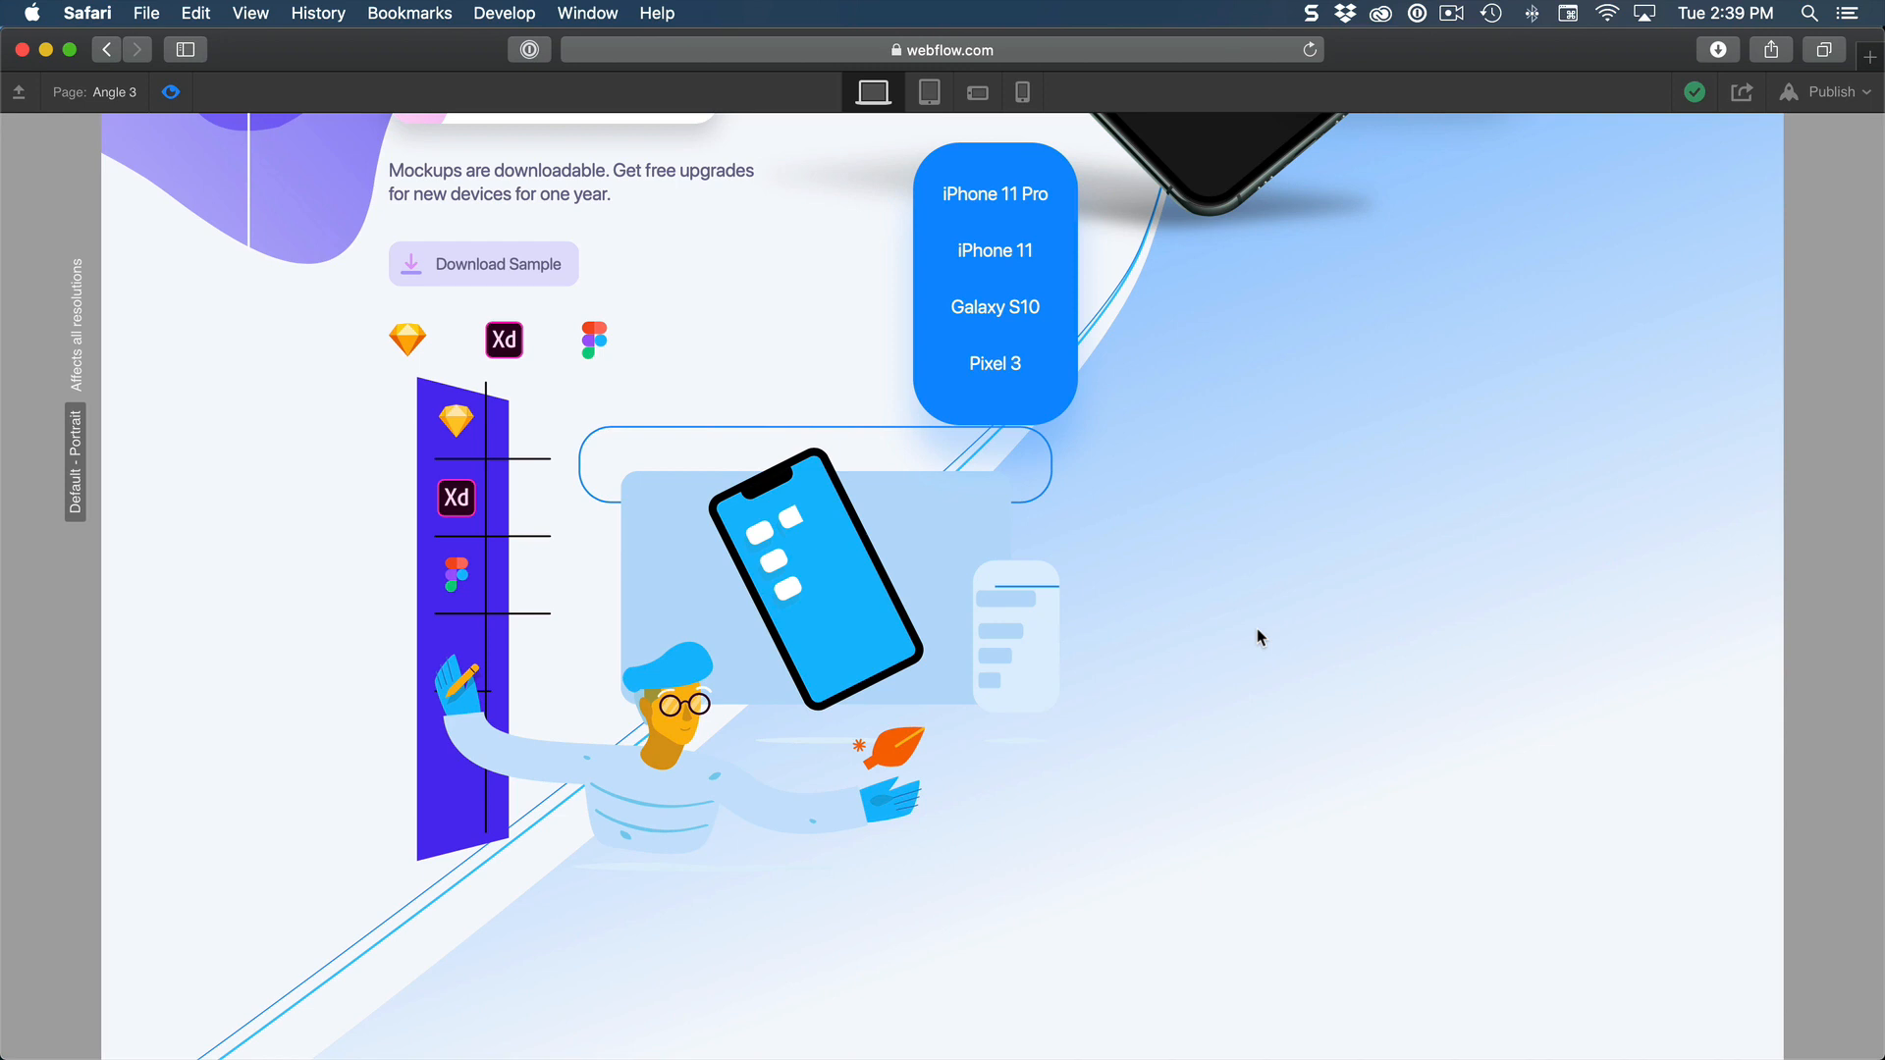
Step: Check the Lottie illustration's playback in both scroll directions once more, and leave the preview for the page editor
scroll(1305, 625, "up", 2)
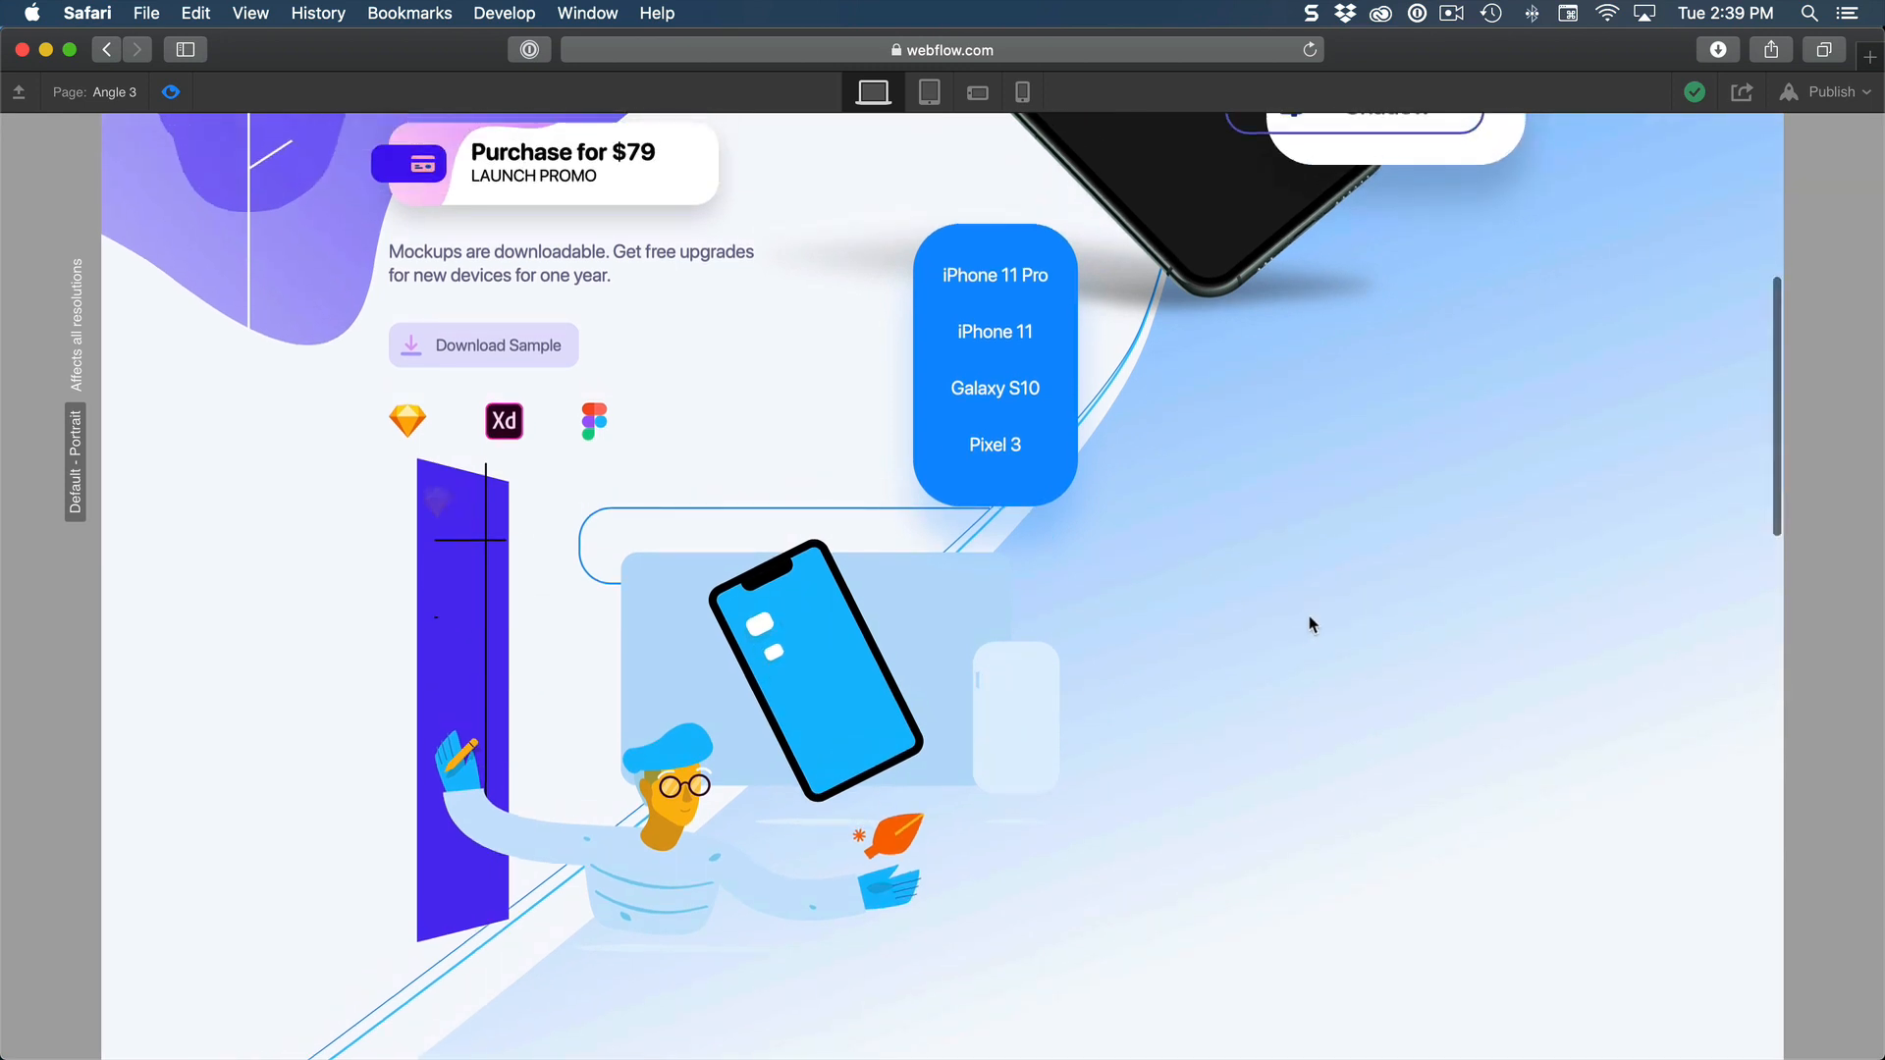
scroll(1313, 624, "down", 2)
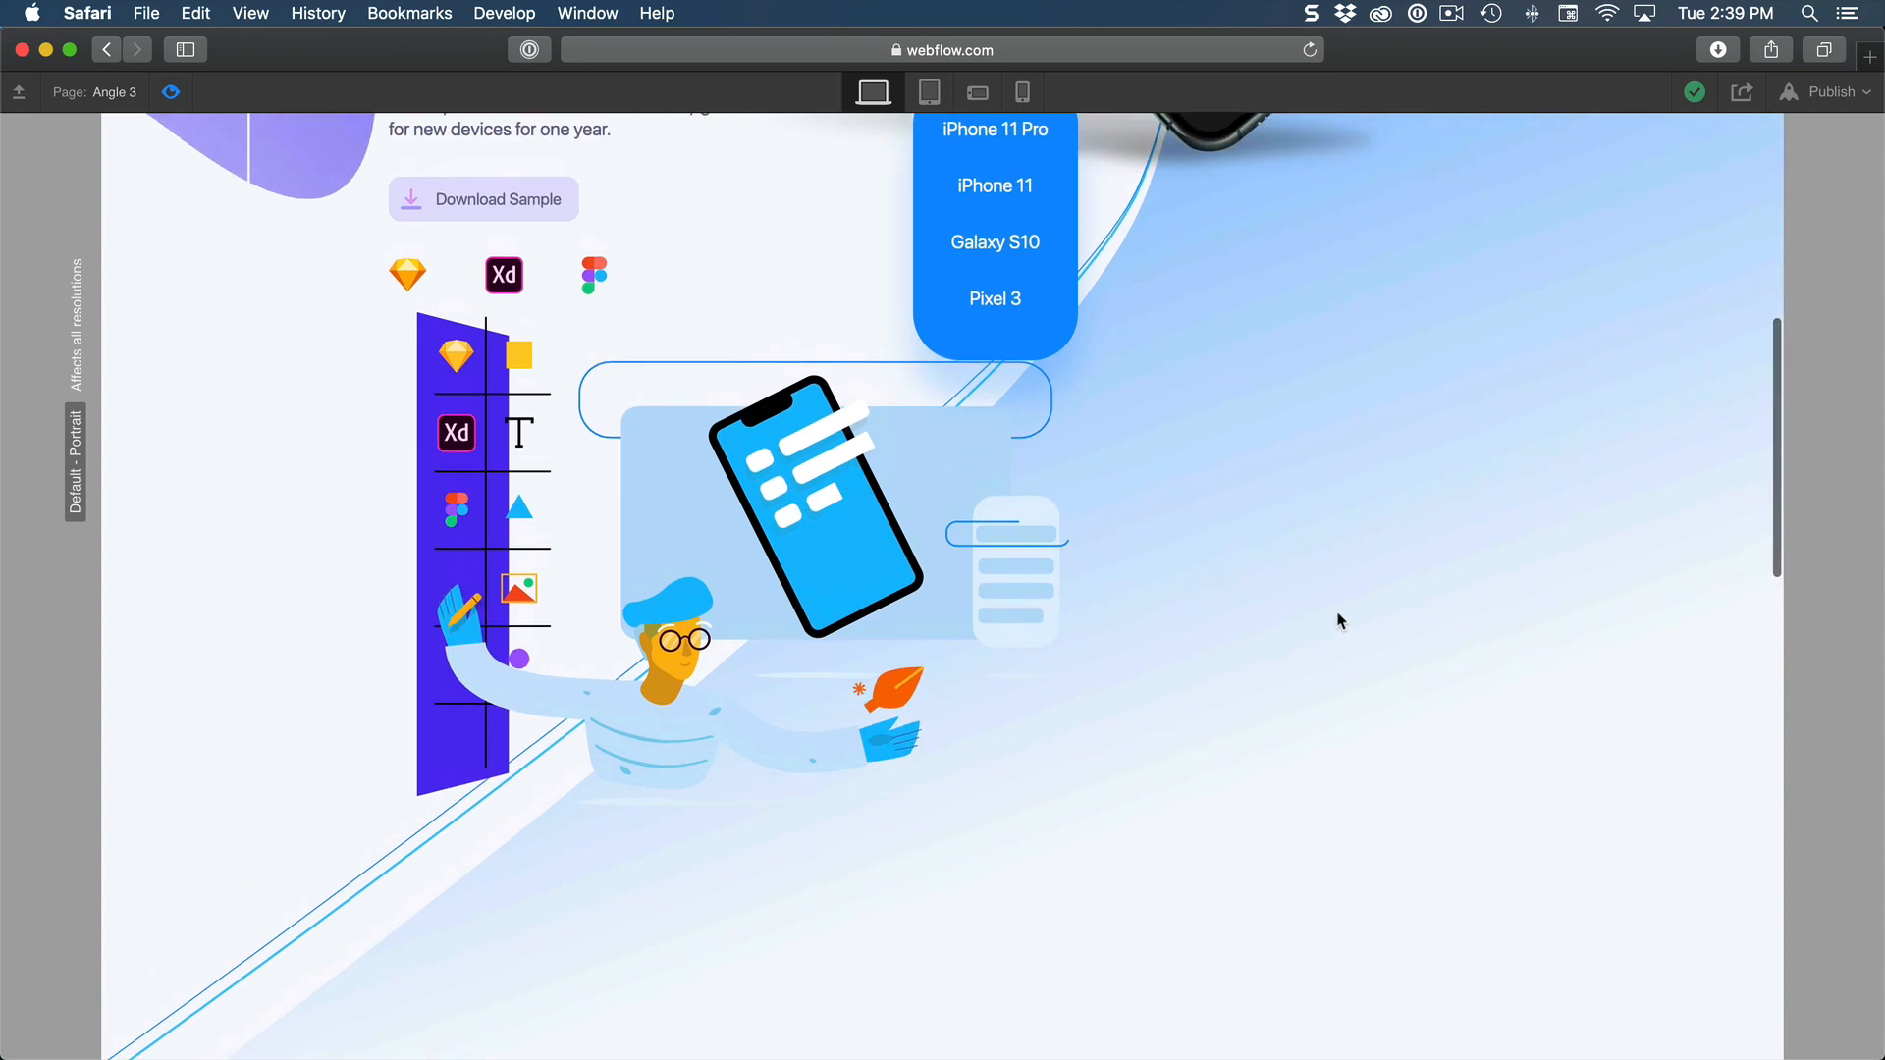
scroll(1340, 621, "up", 1)
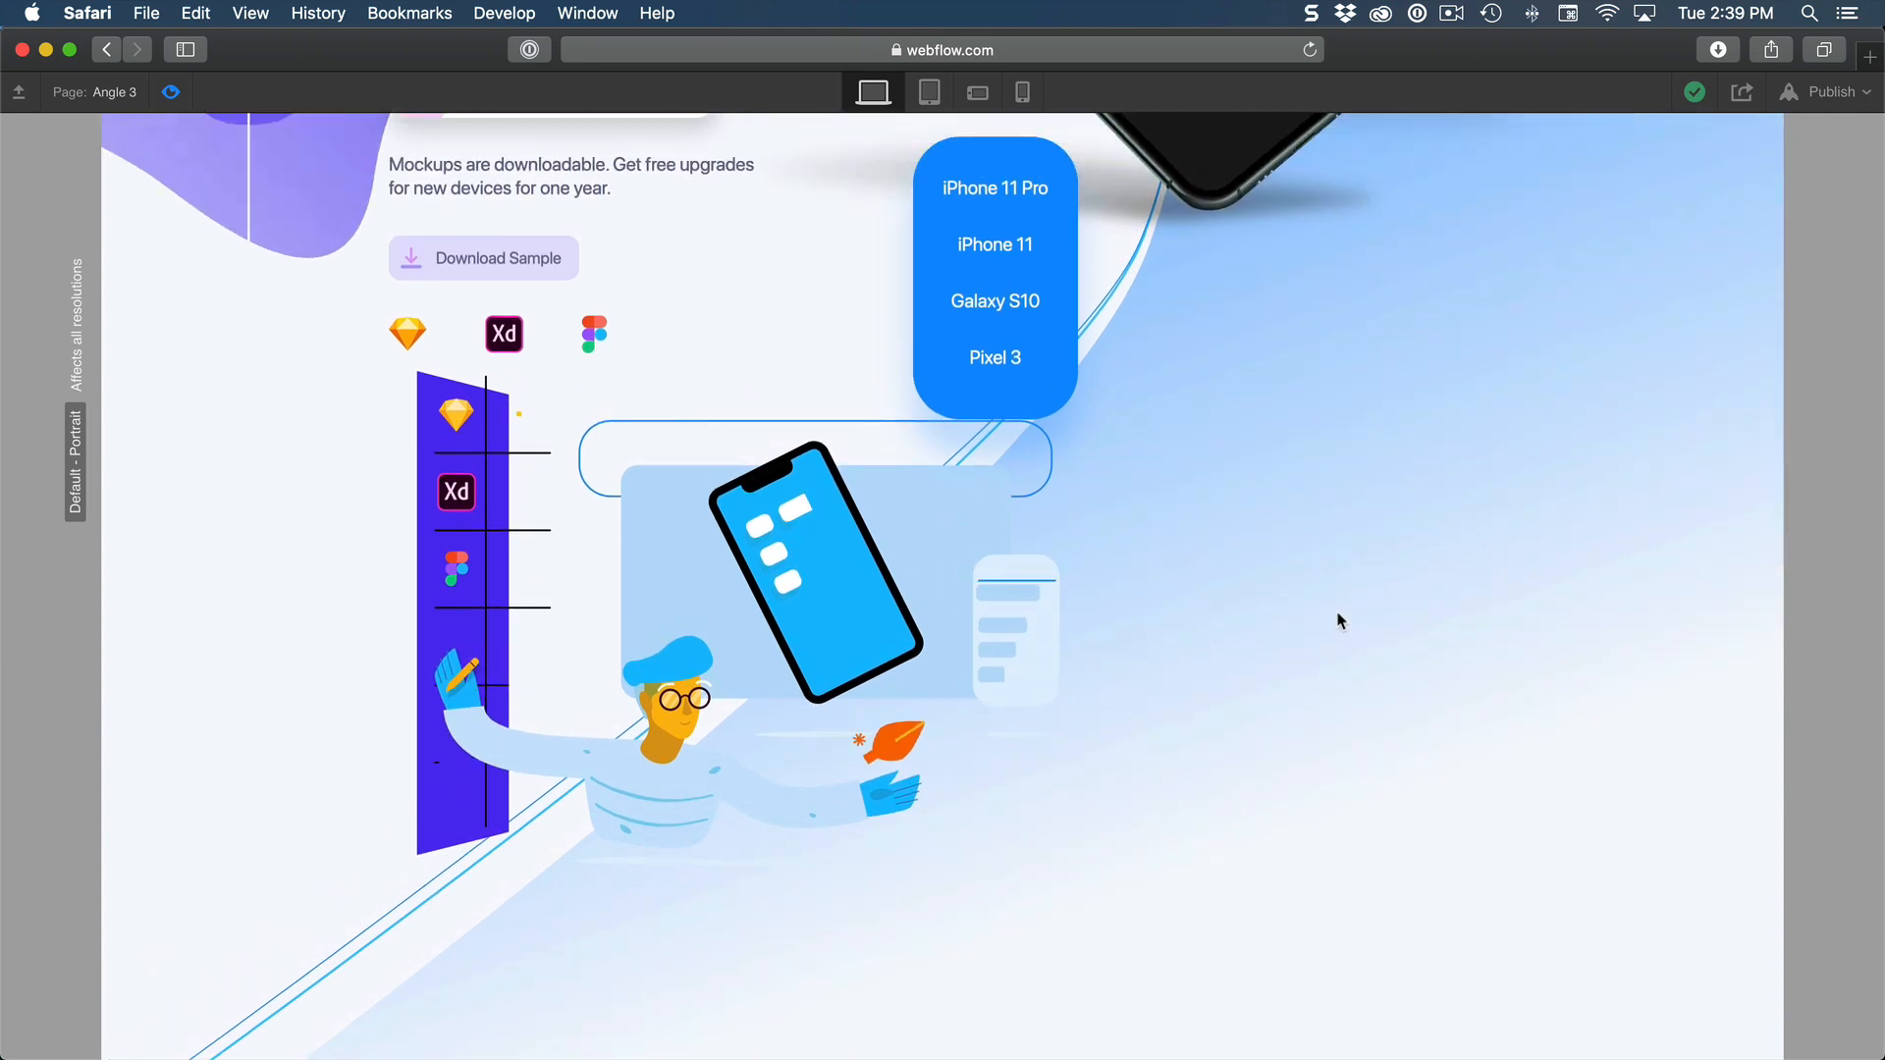
left_click(174, 93)
scroll(1179, 422, "up", 1)
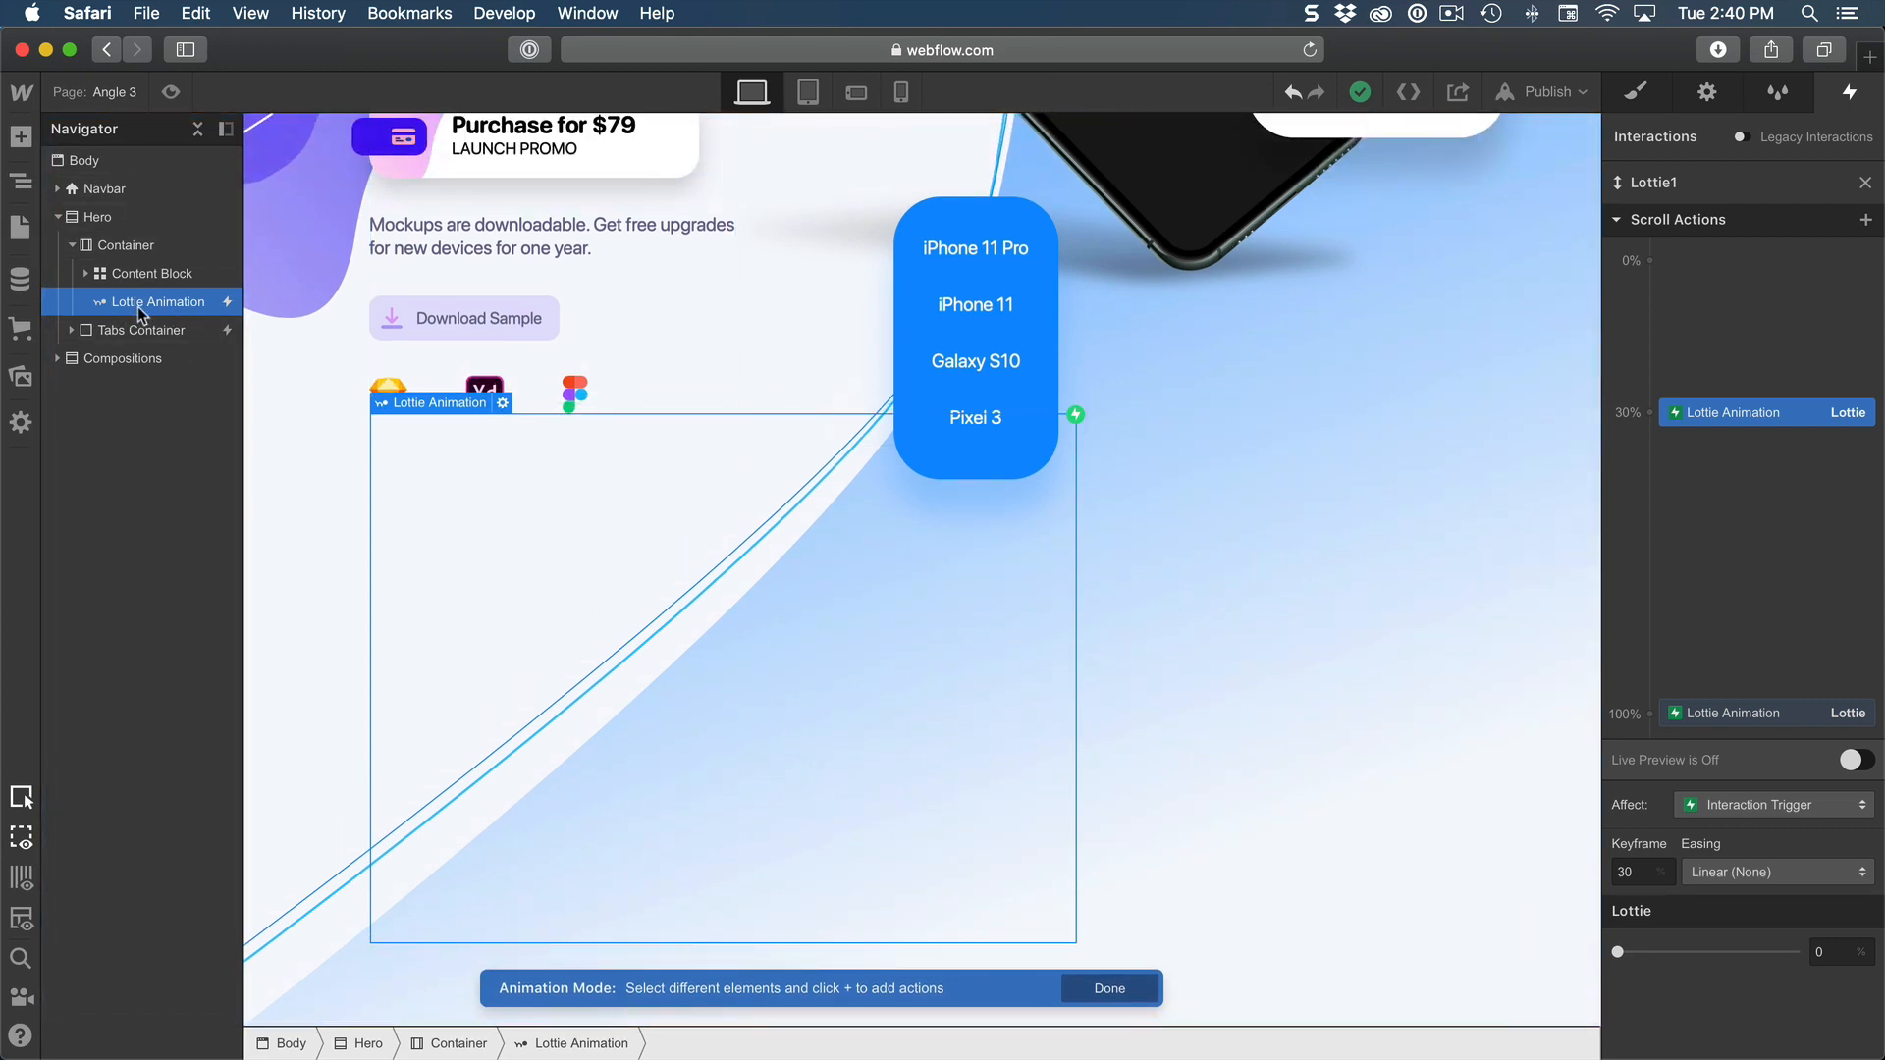
Step: Switch to the Angle3-LandingPage design in Sketch and examine the logo tile and plugin illustration below the hero content
left_click(699, 987)
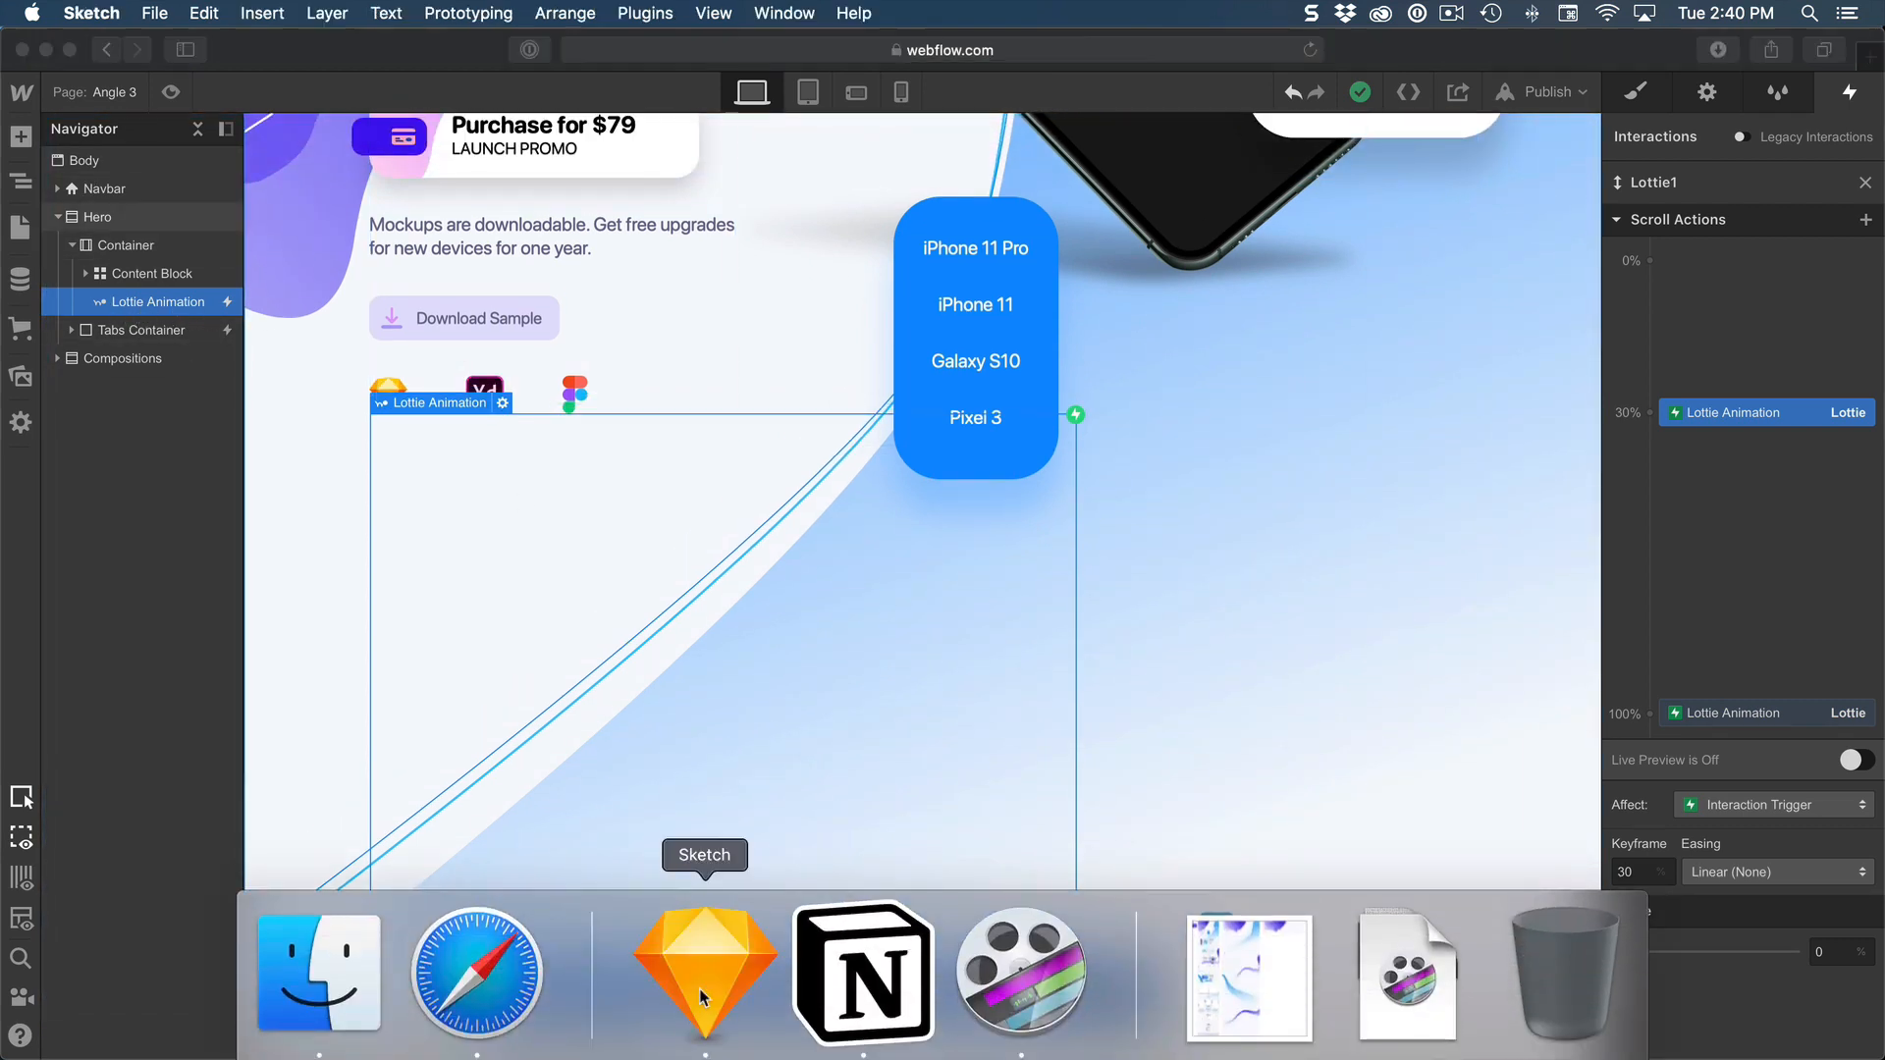
scroll(752, 754, "down", 7)
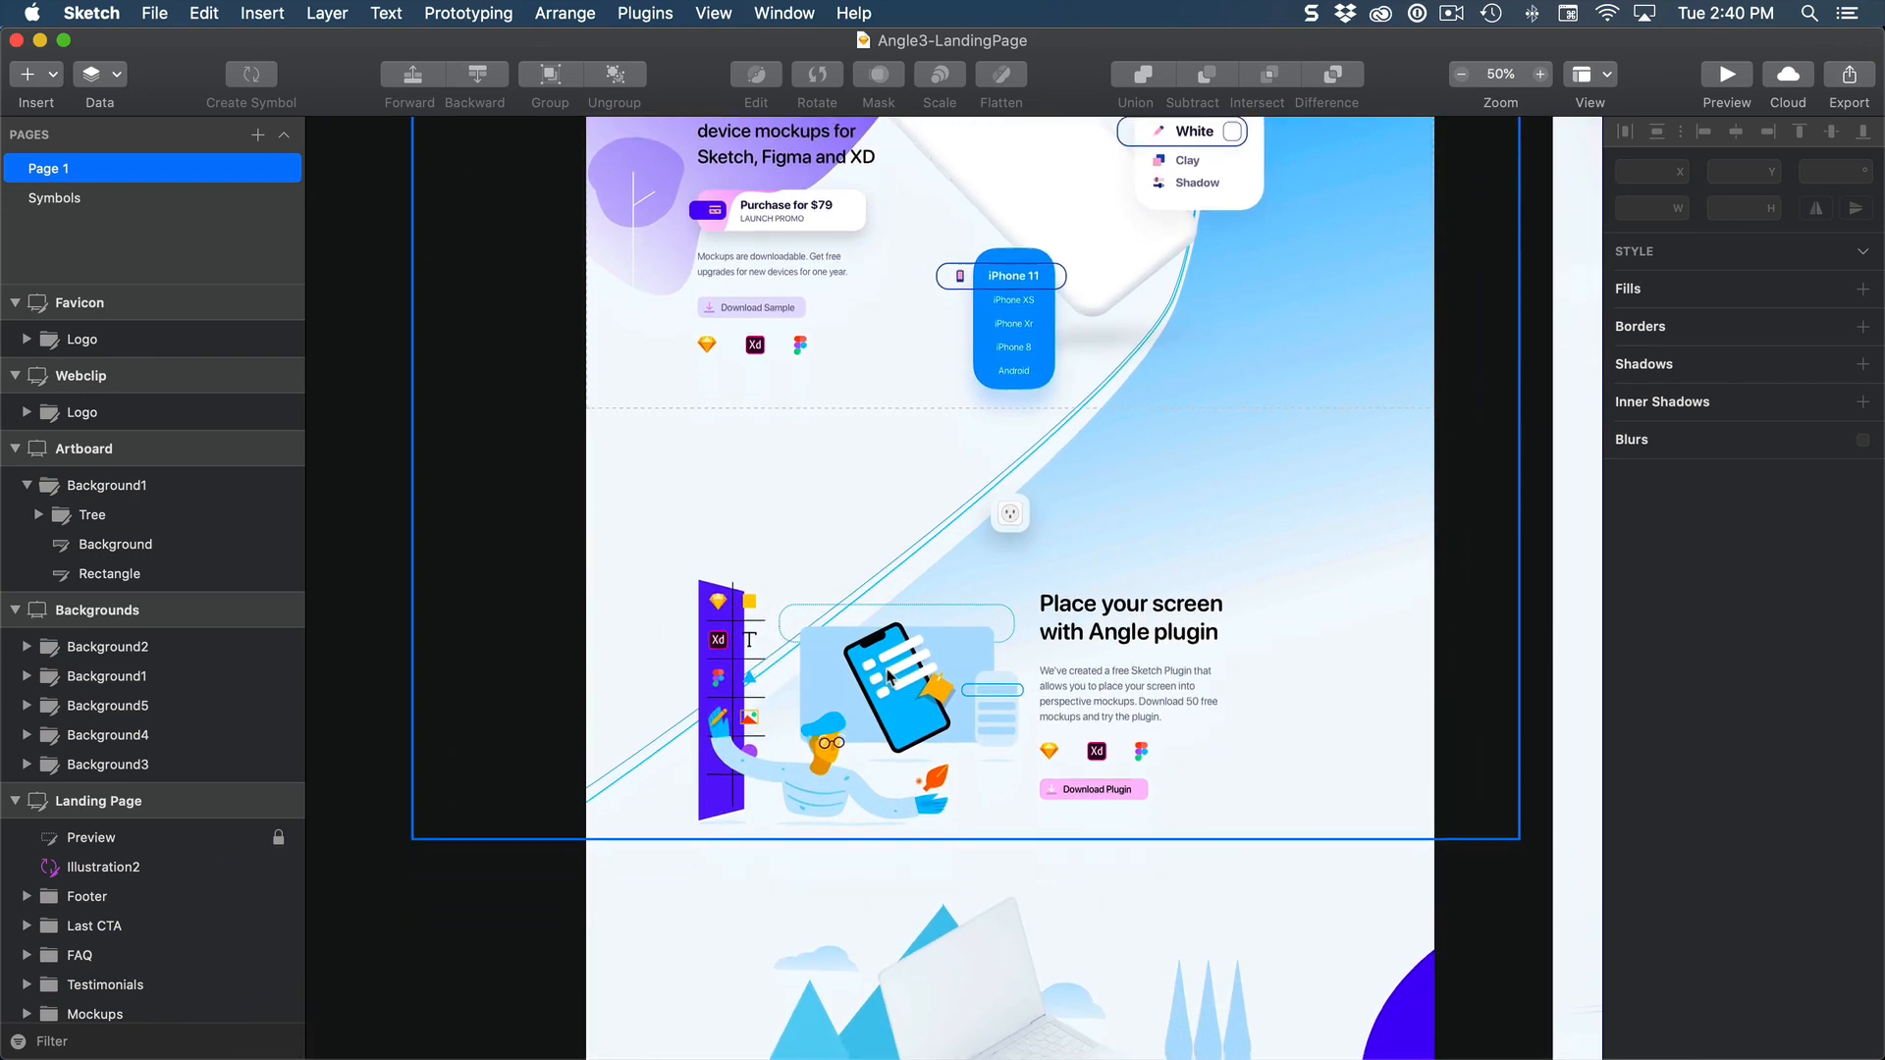
scroll(1080, 643, "up", 3)
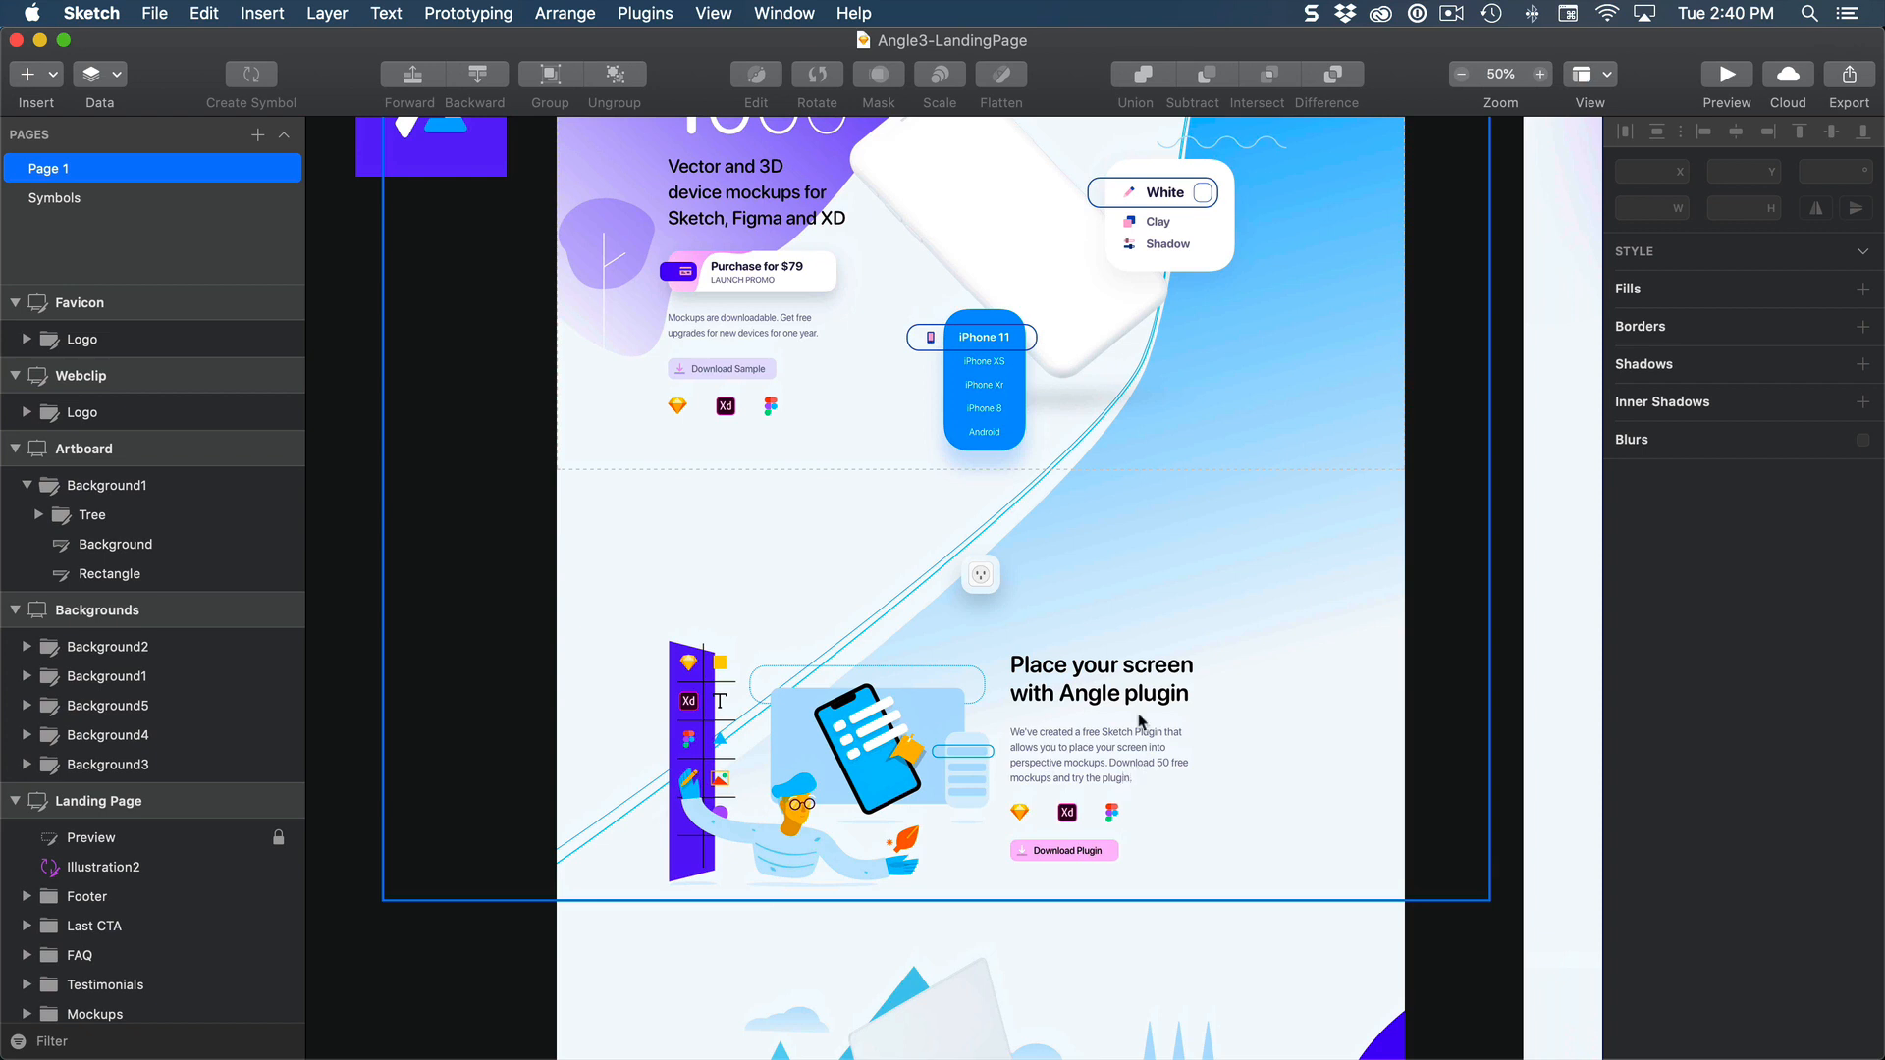
scroll(949, 442, "up", 1)
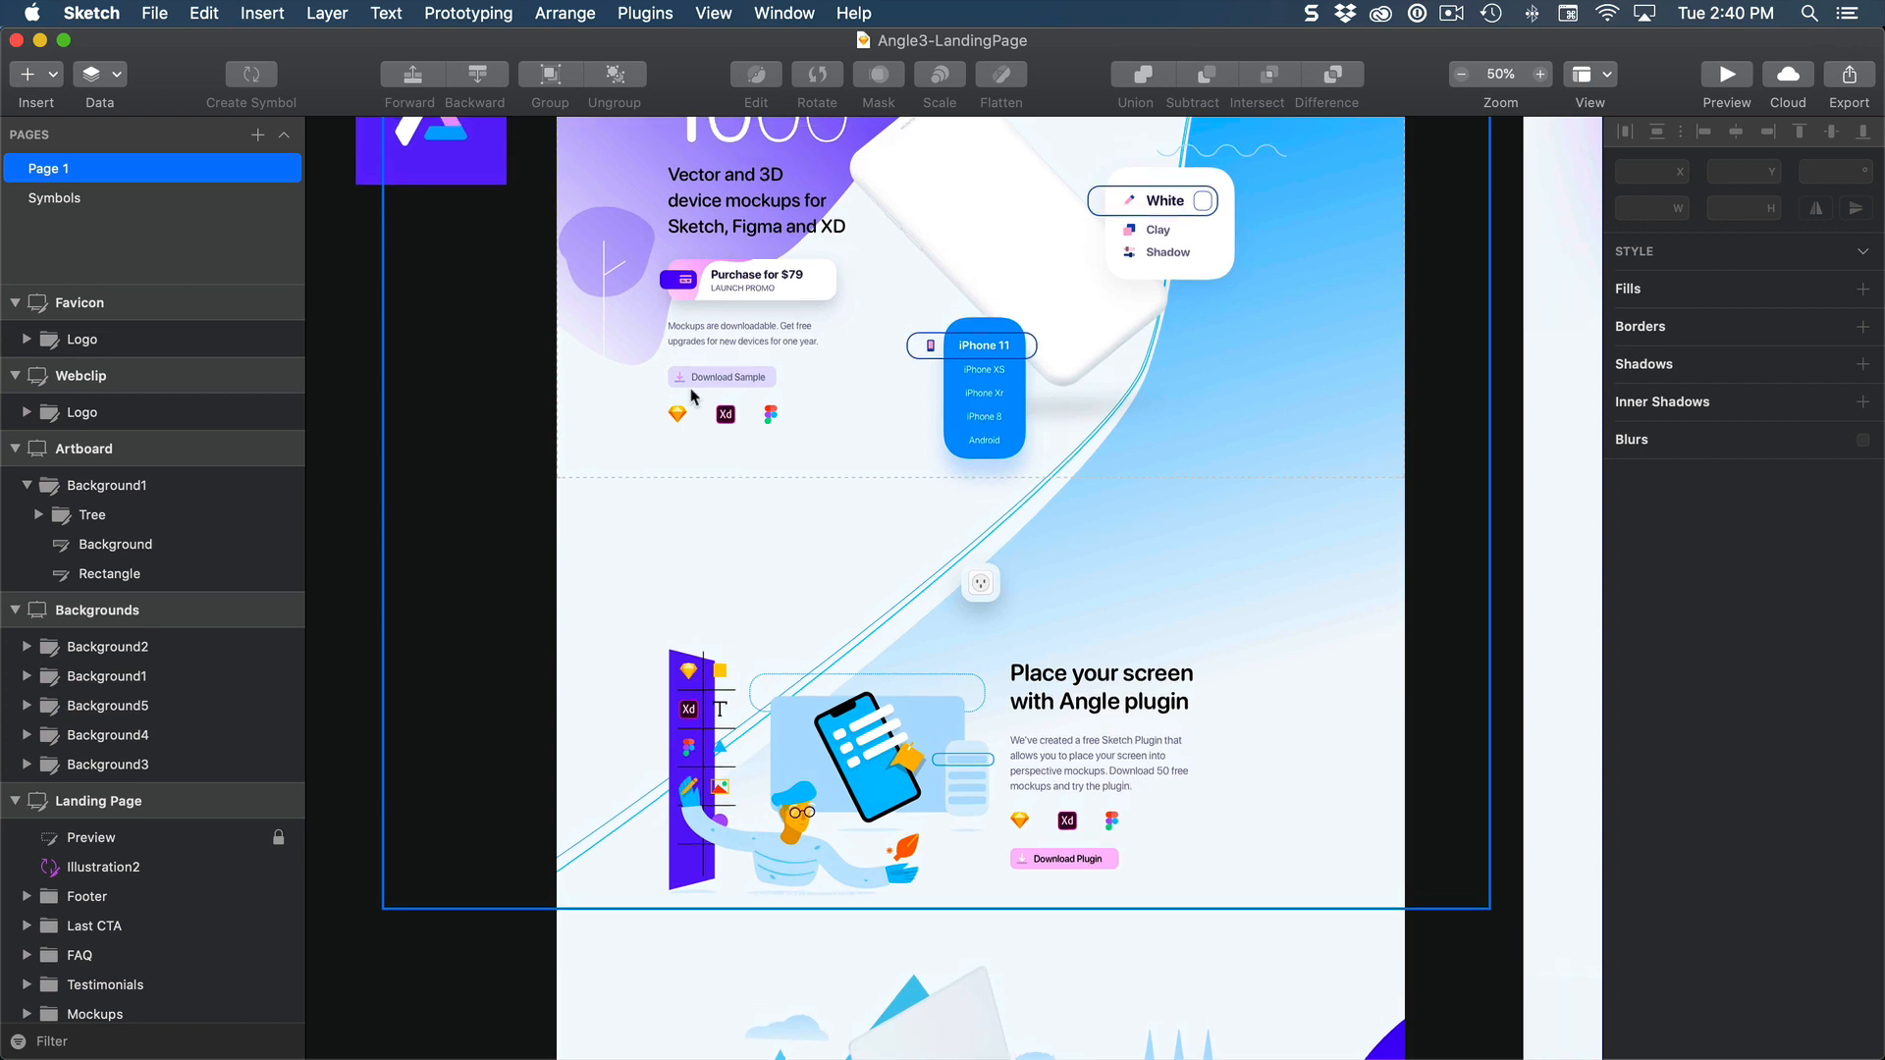
scroll(765, 235, "down", 2)
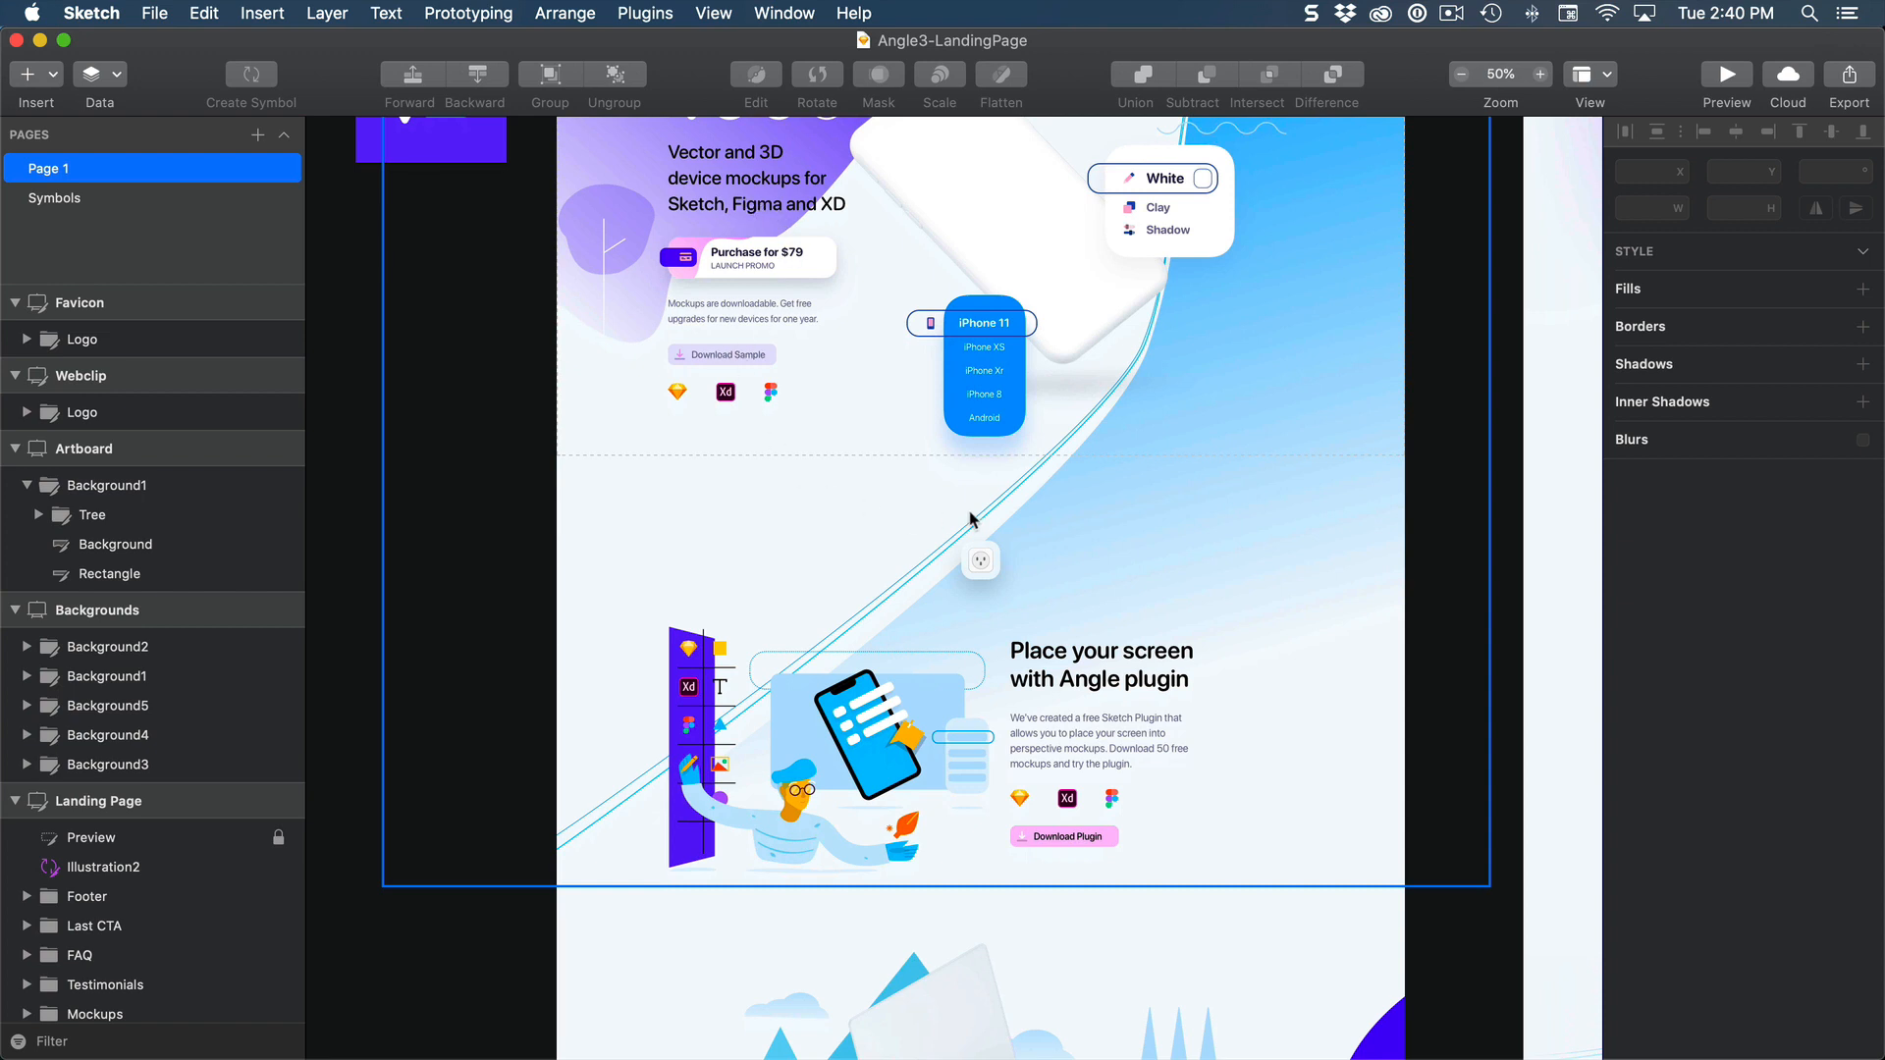
scroll(970, 518, "down", 5)
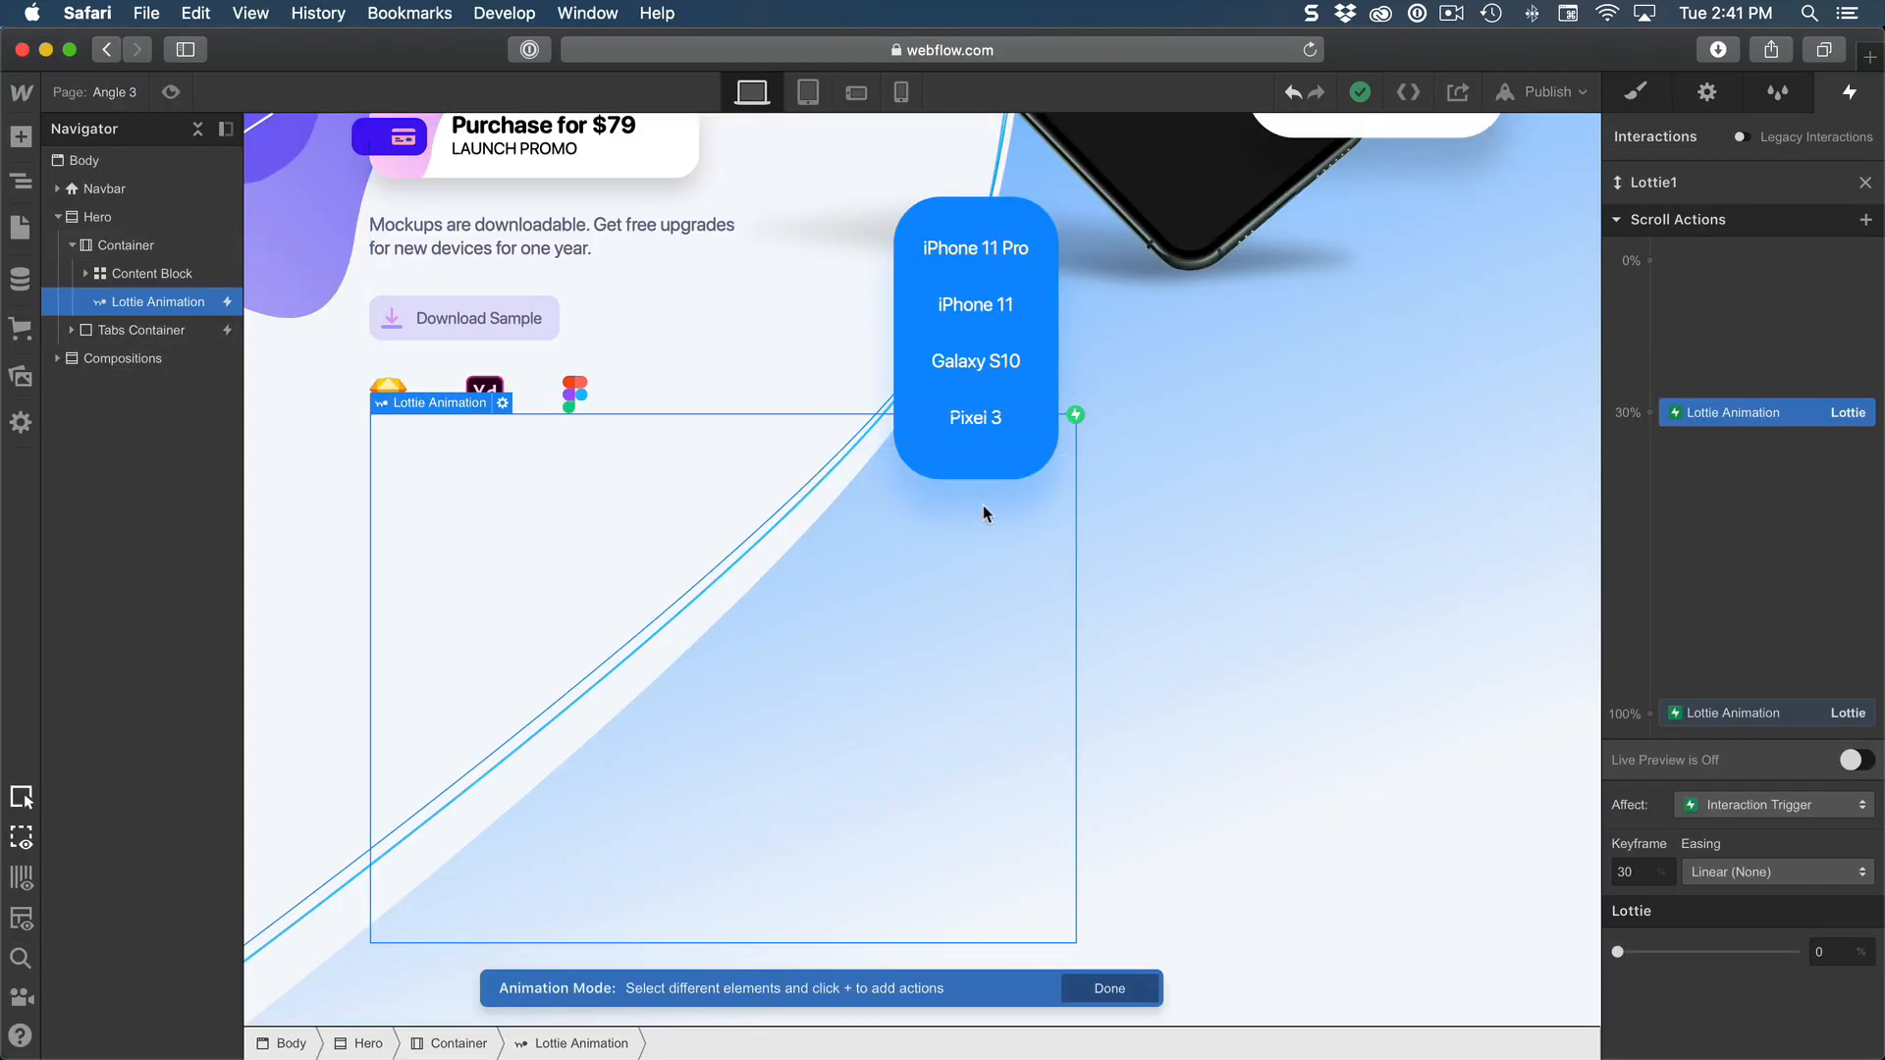
Step: Back in Webflow, add a div block to the Hero container and place it between the Content Block and the Lottie Animation
scroll(589, 413, "up", 1)
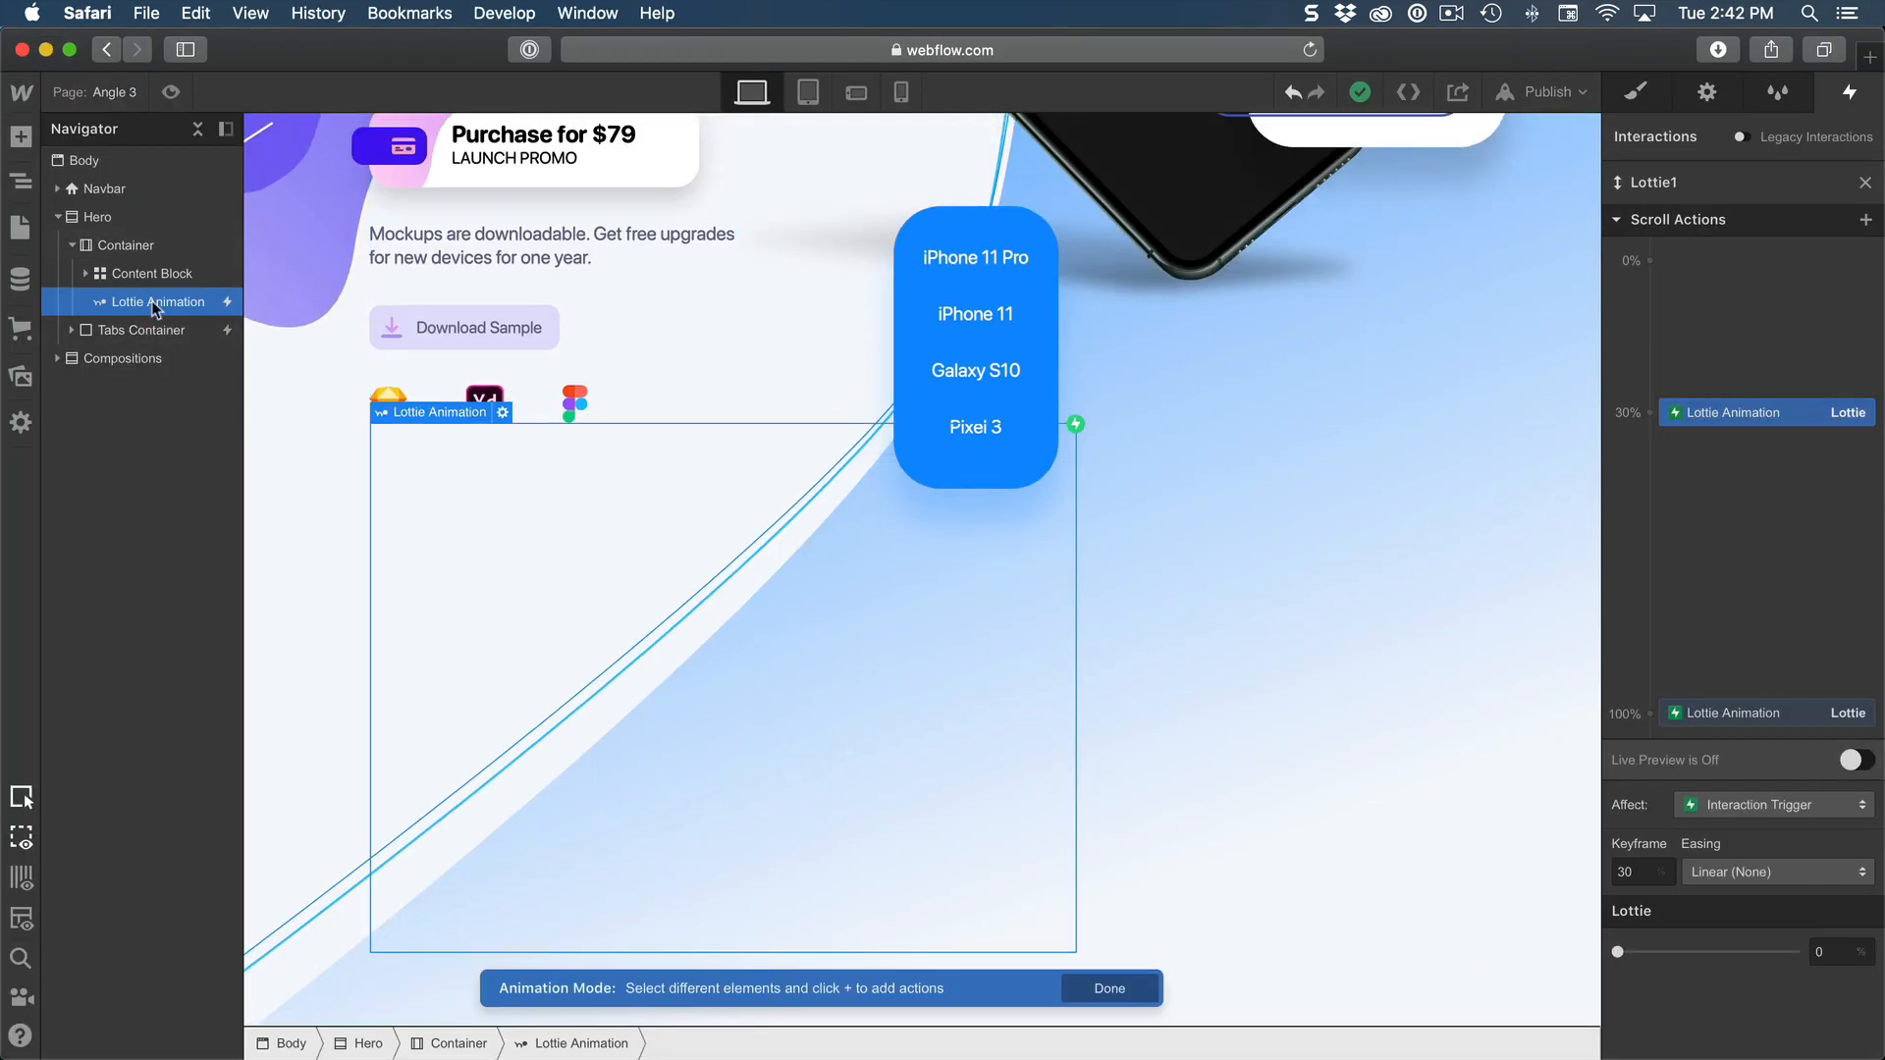
left_click(126, 248)
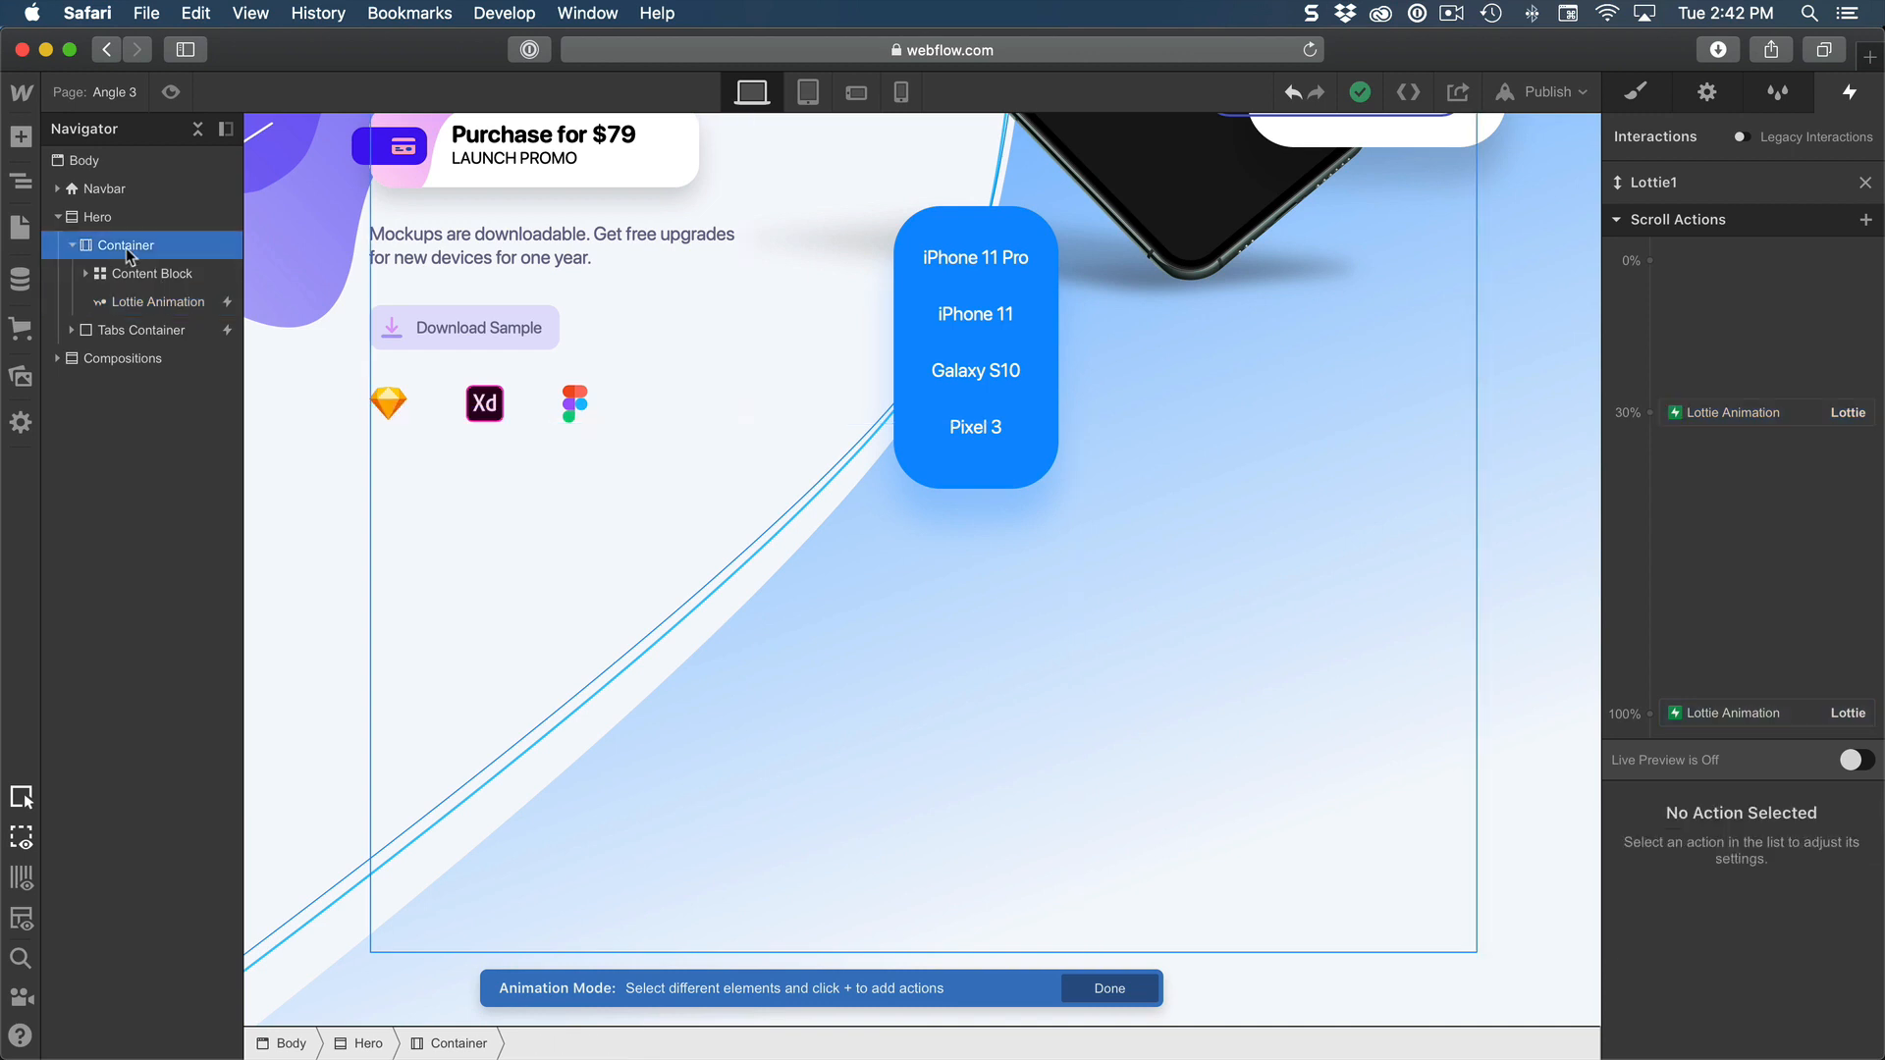
key("a")
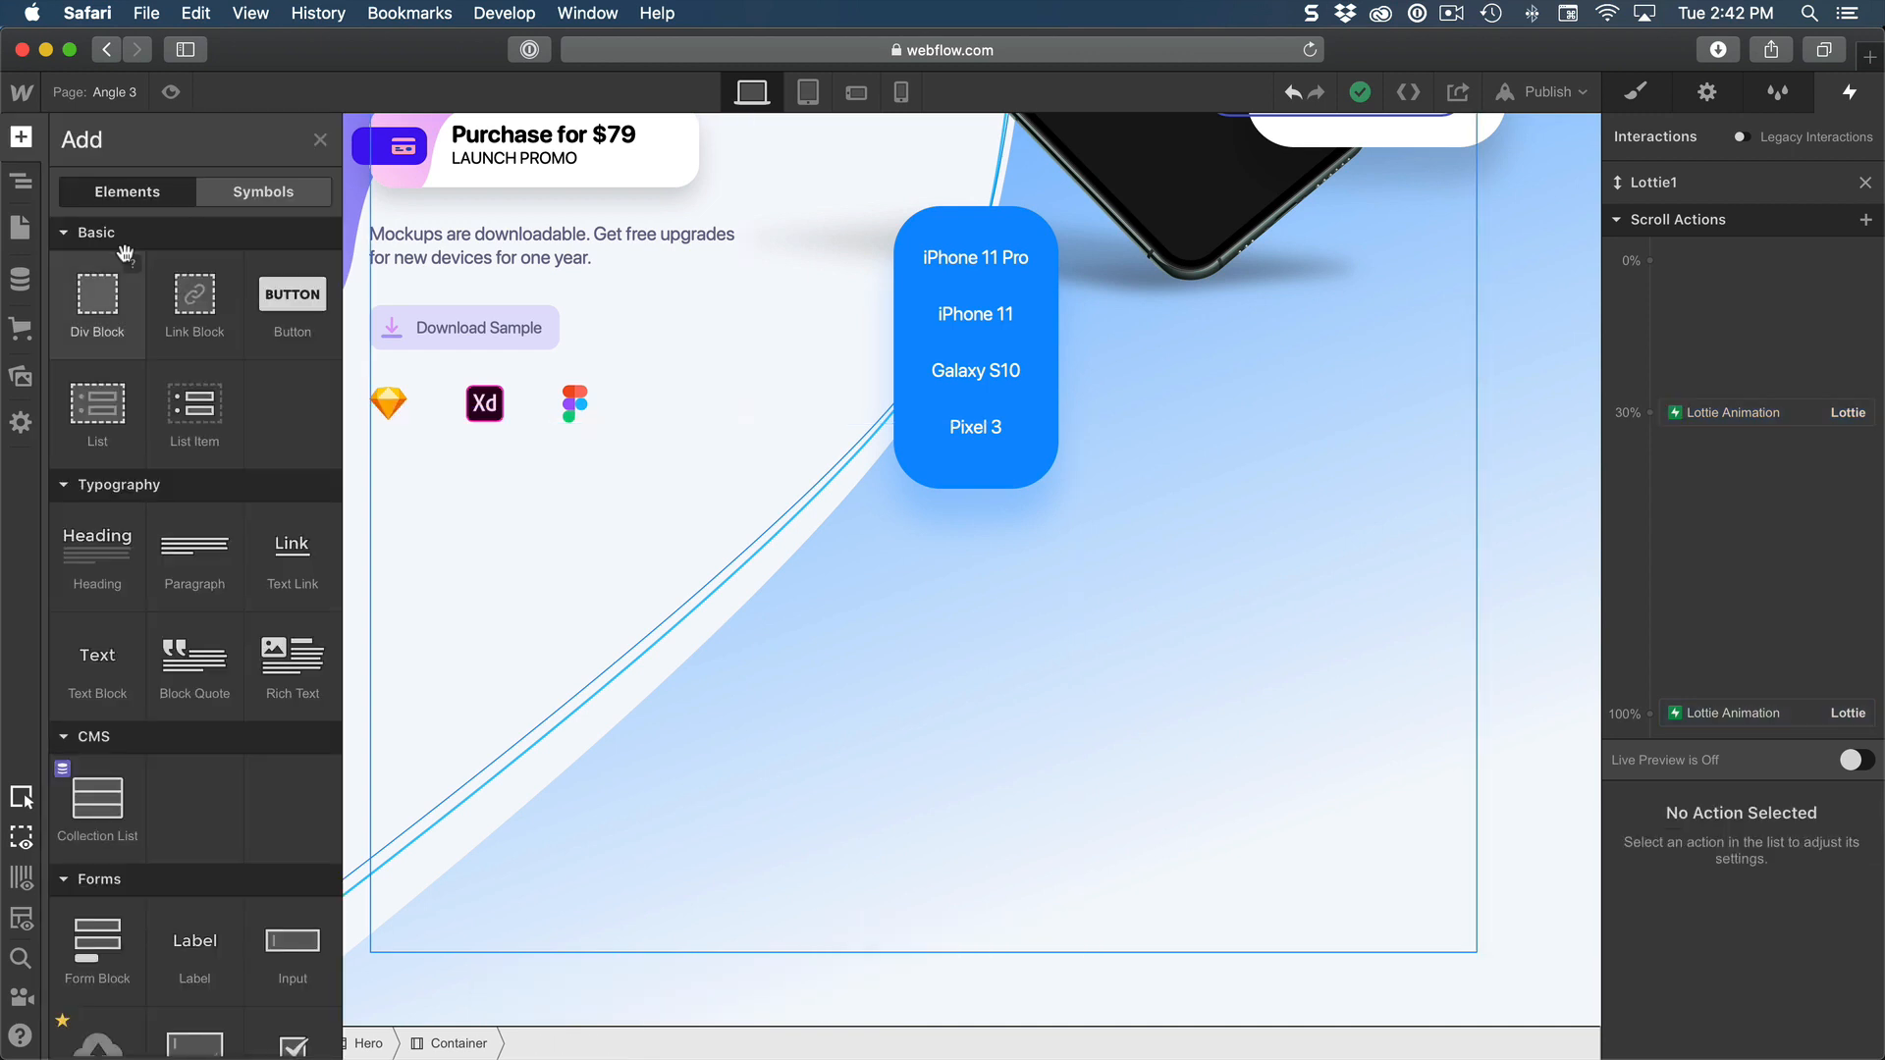
scroll(102, 299, "down", 1)
left_click(102, 299)
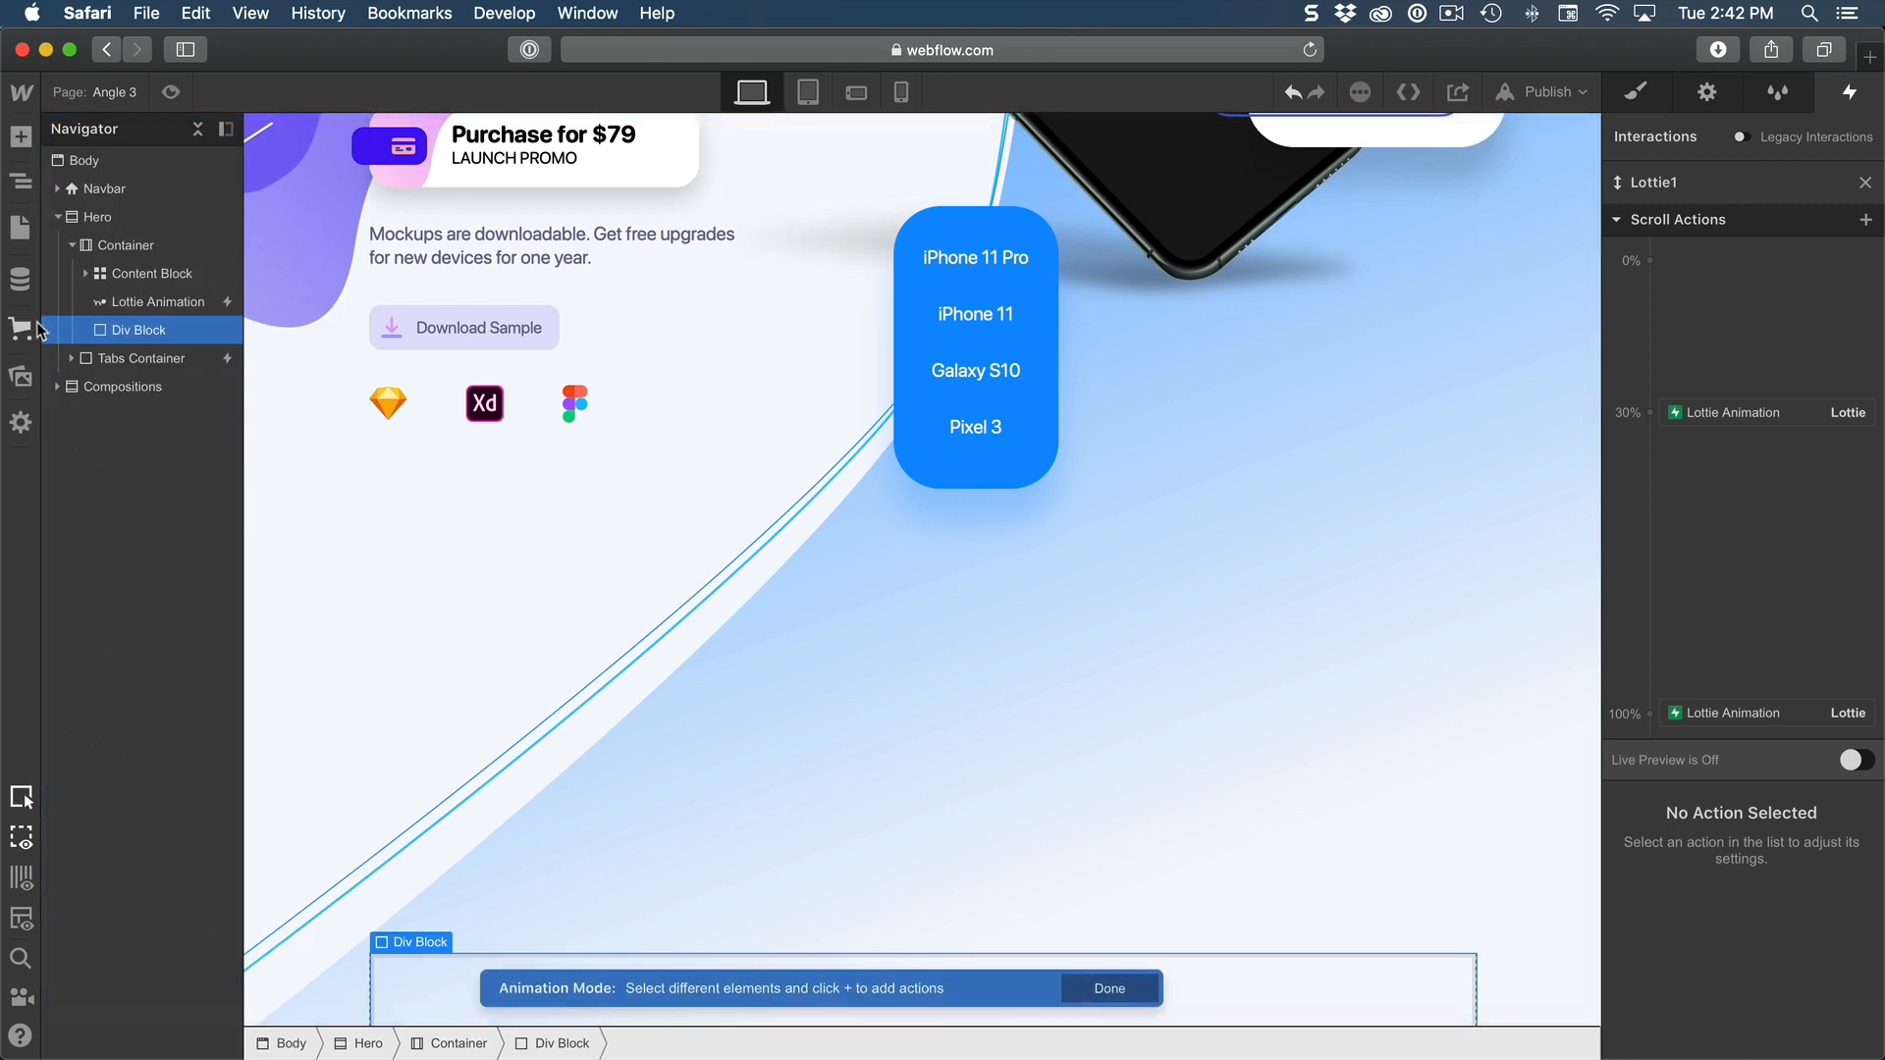
left_click_drag(120, 312, 121, 302)
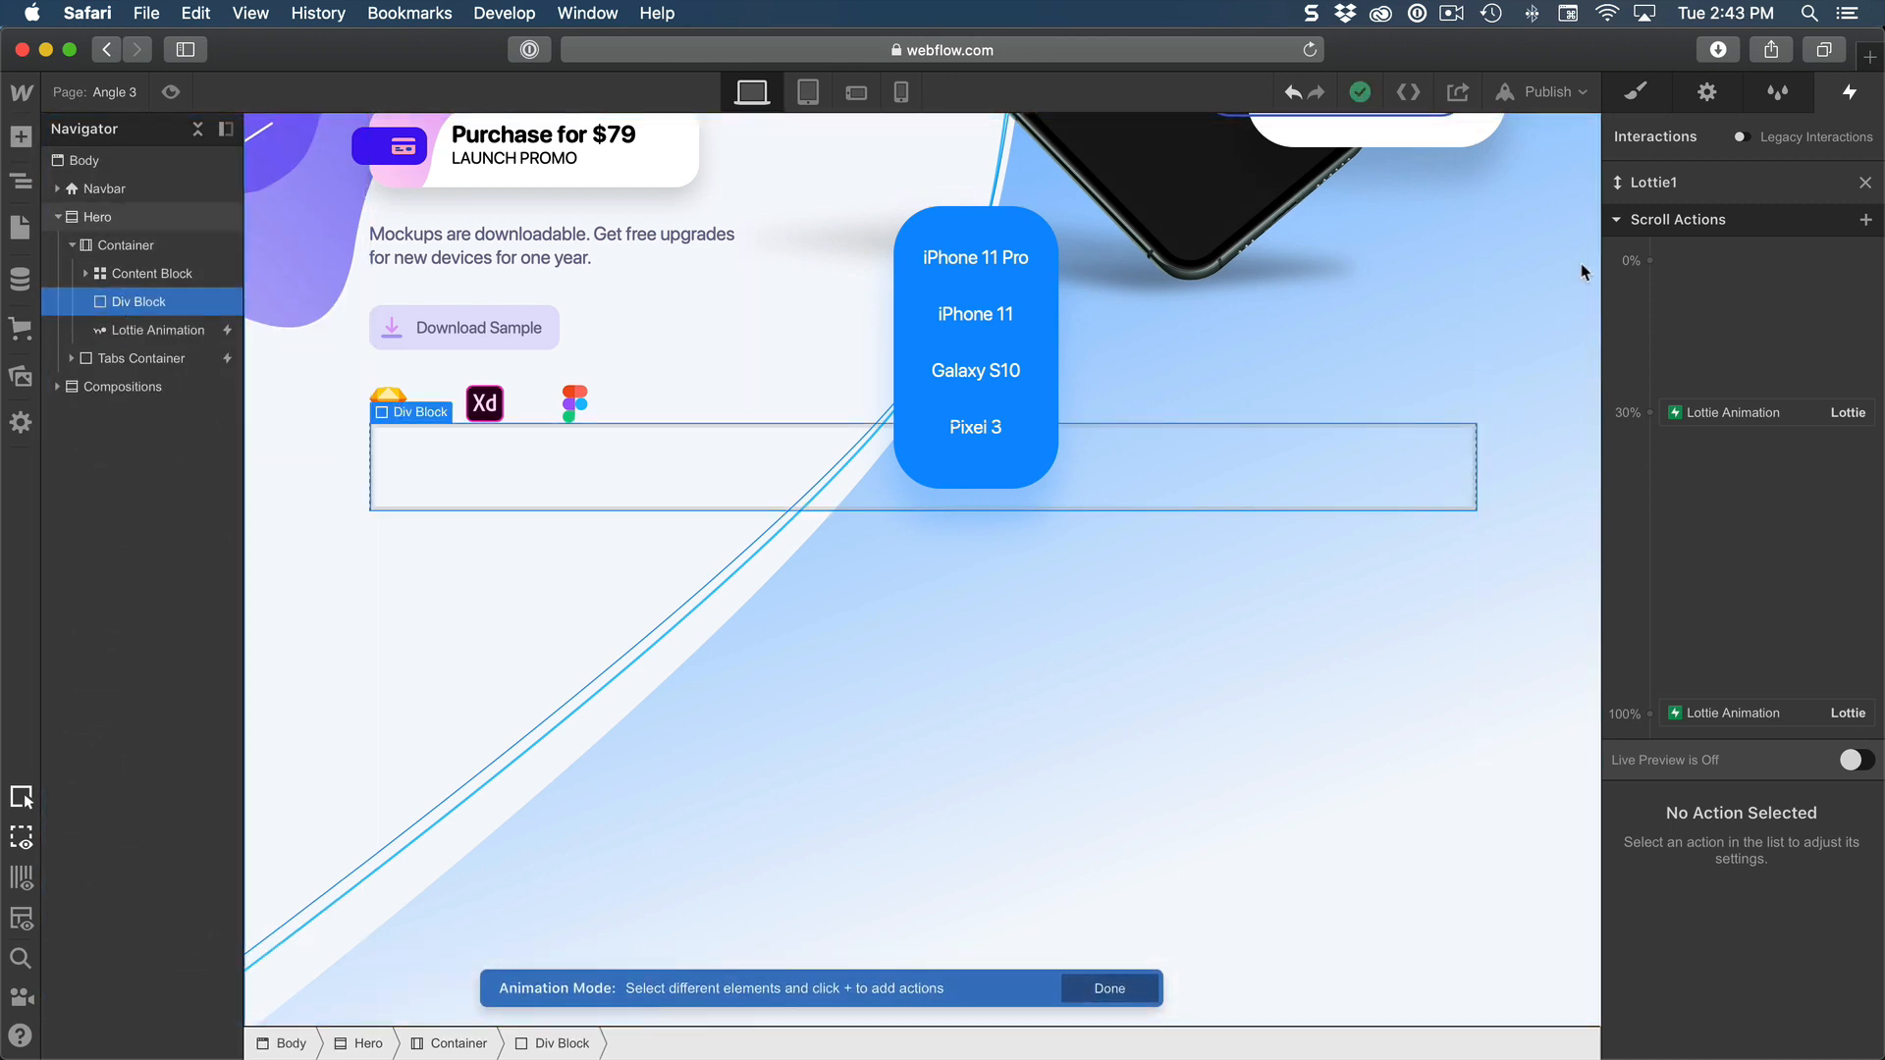
Step: Give the new div block above the Lottie Animation the class Logo
left_click(1636, 96)
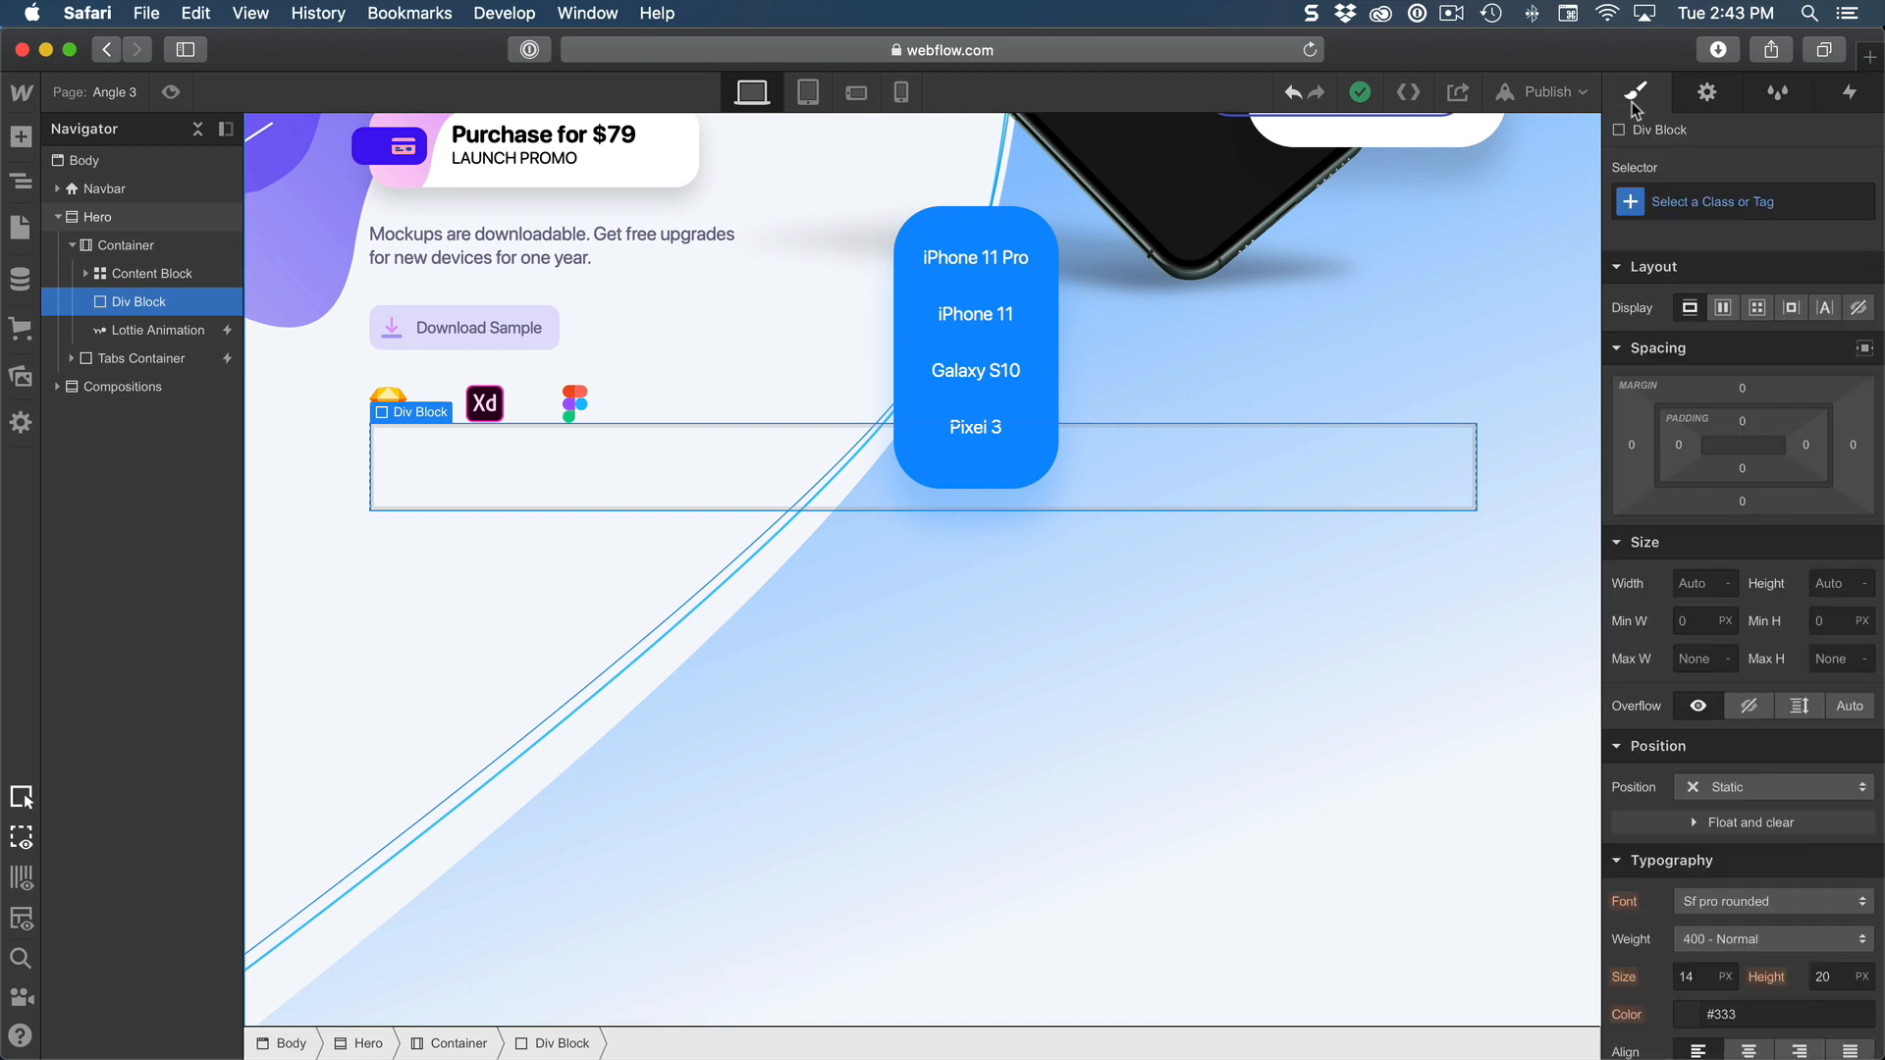
left_click(1699, 202)
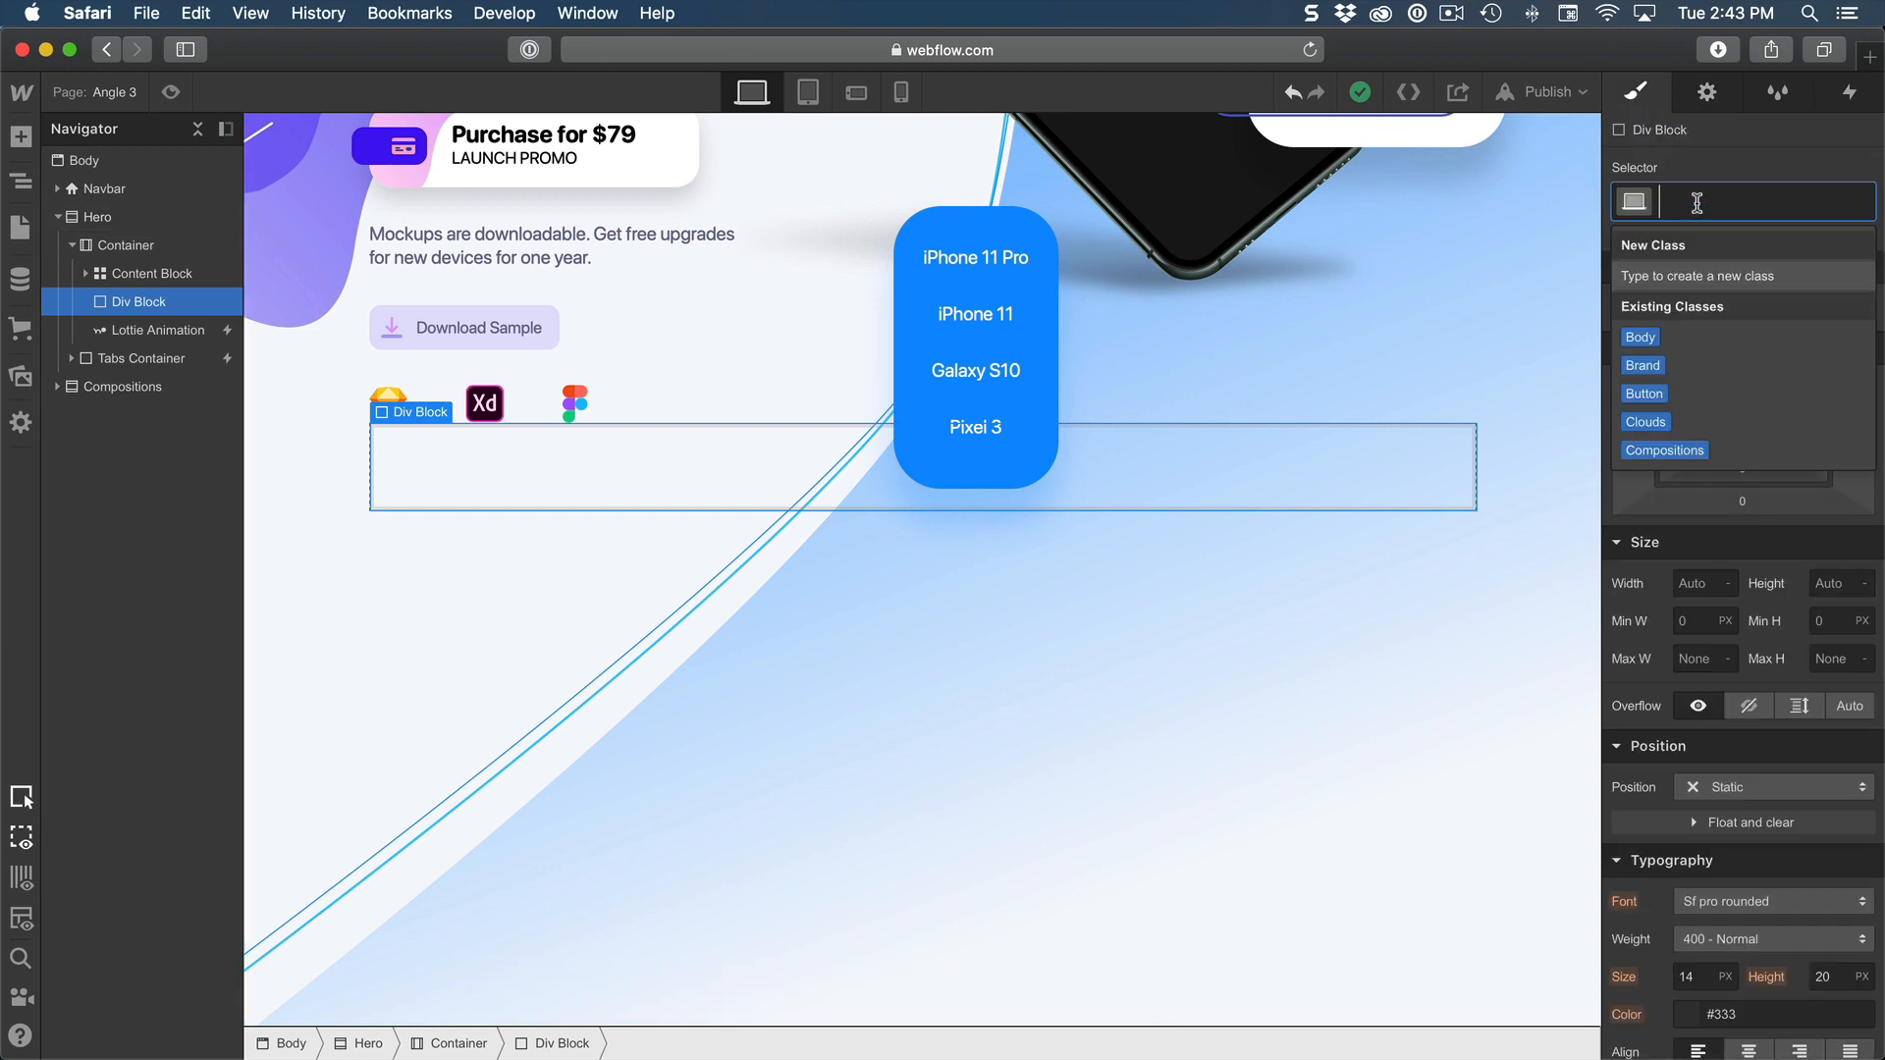
type("Logo")
key("Return")
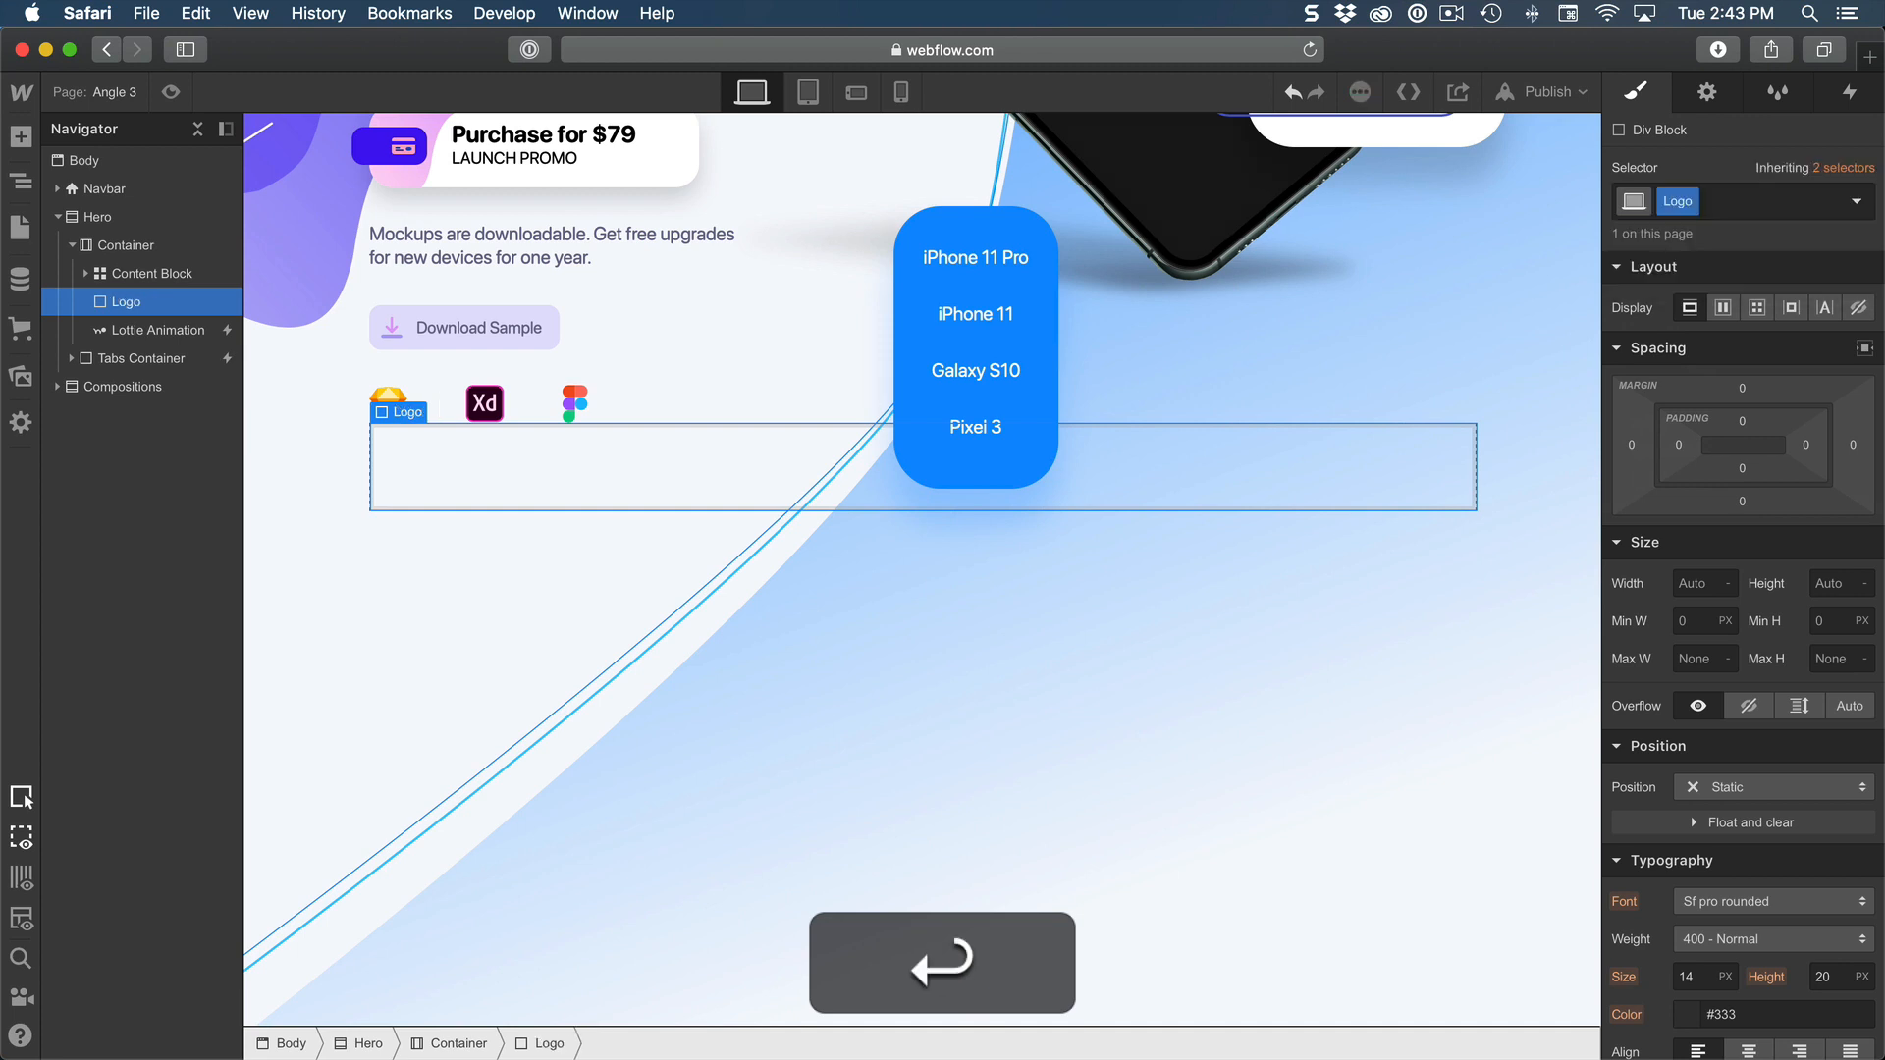
Step: Set the Logo block's top and bottom margins to 100 px
left_click(1743, 390)
type("100")
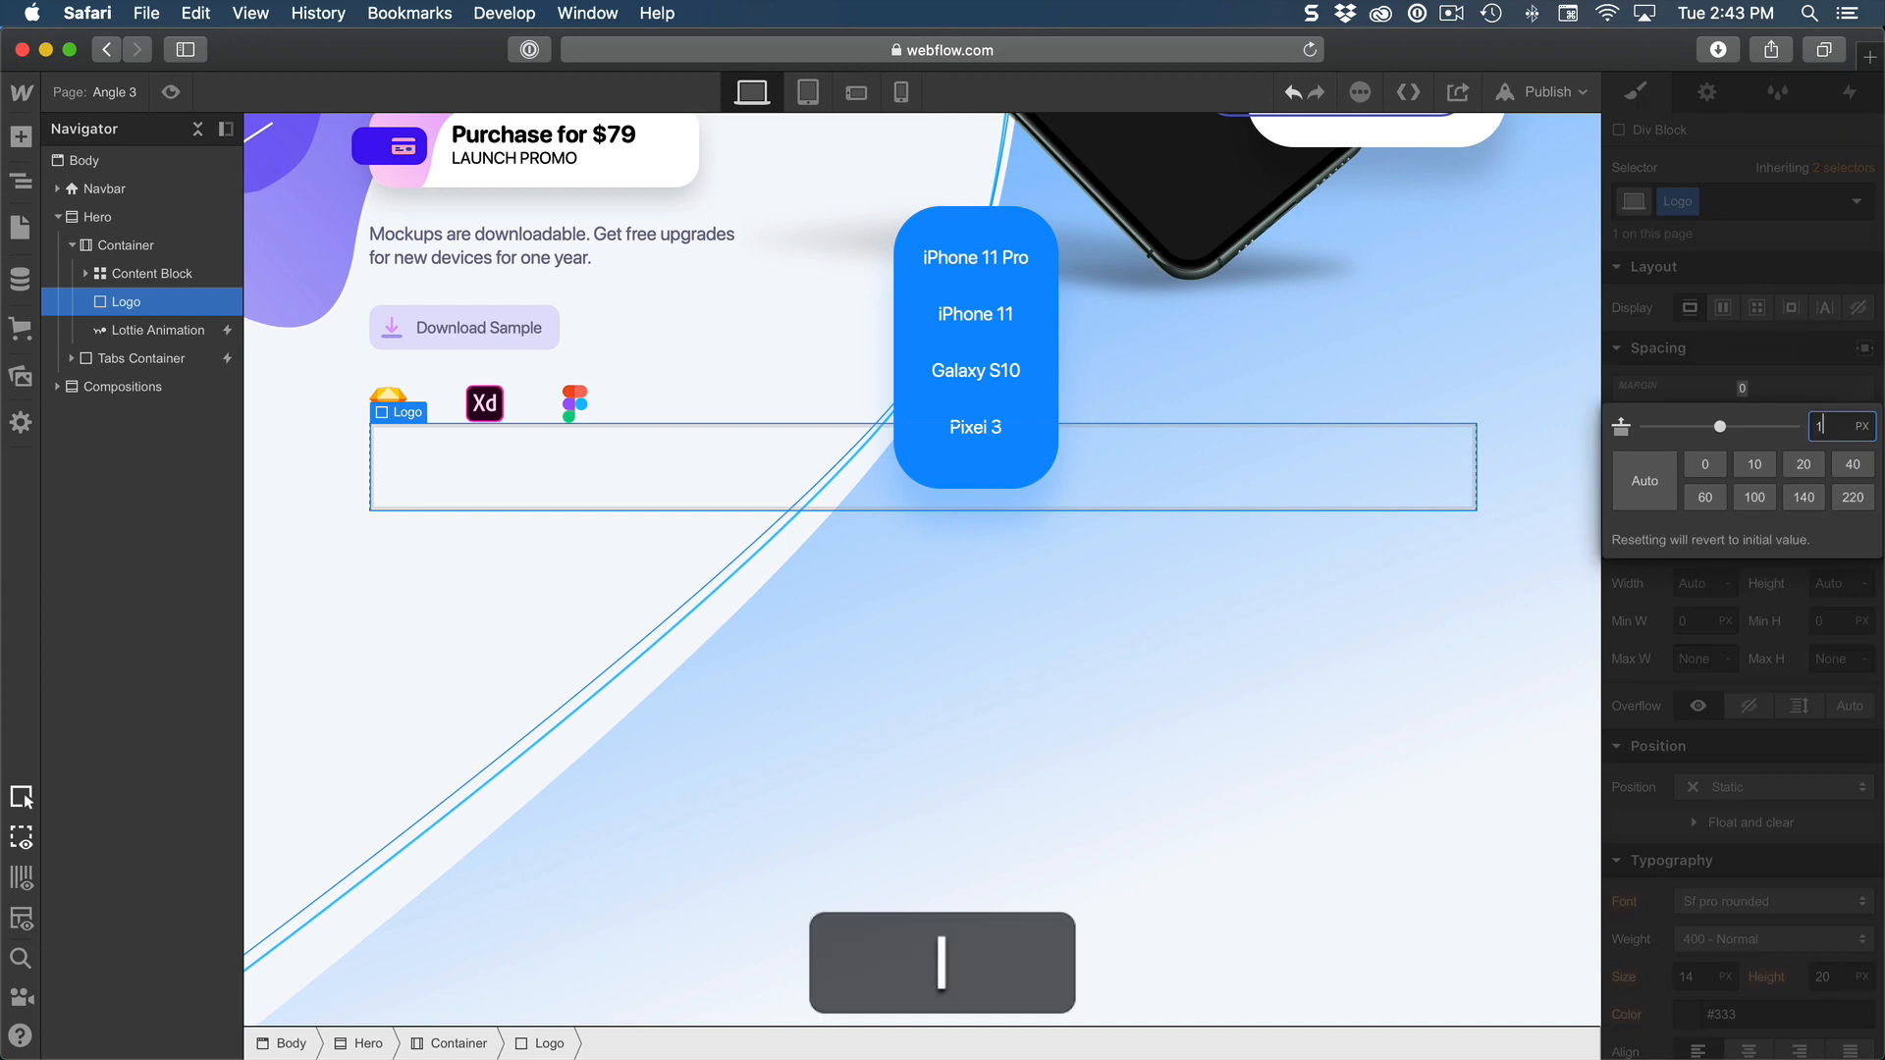
key("Return")
left_click(1740, 503)
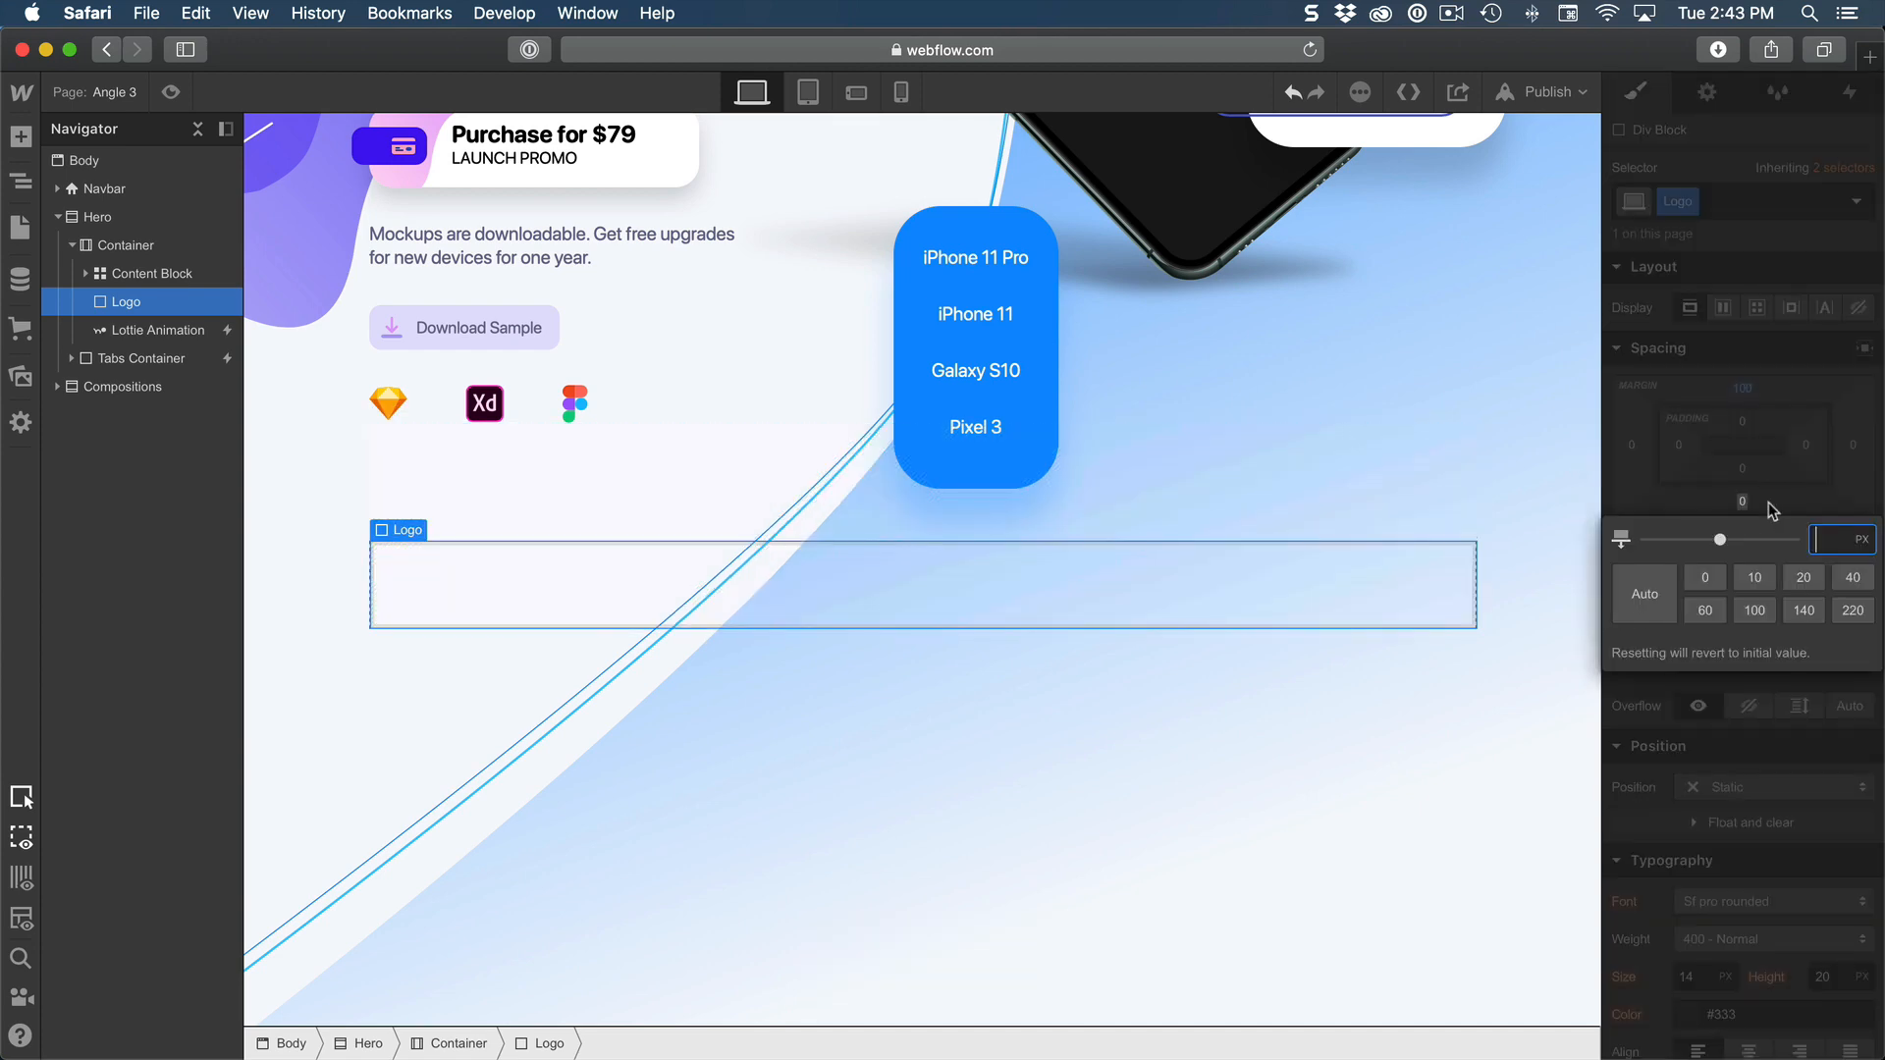
type("100")
key("Return")
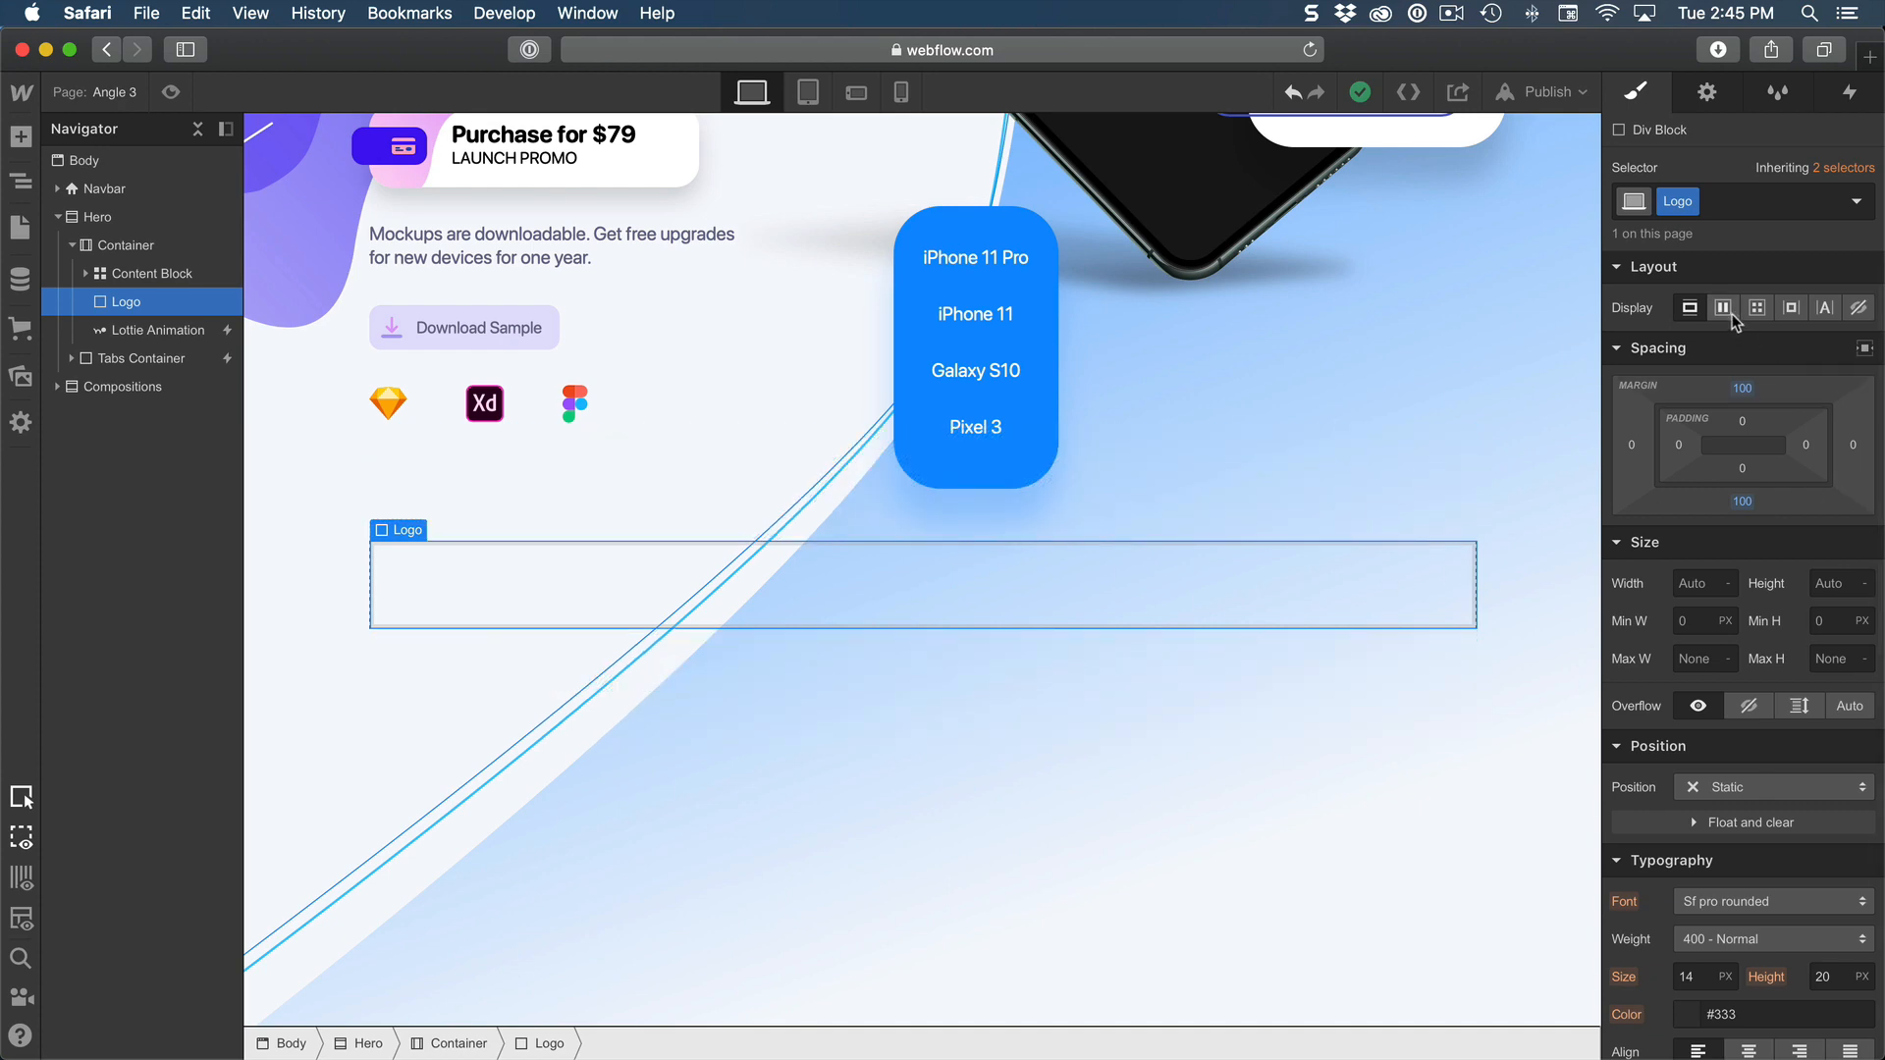
Step: Make the Logo block a horizontal flexbox with centered justification and add a div block inside it
left_click(1723, 308)
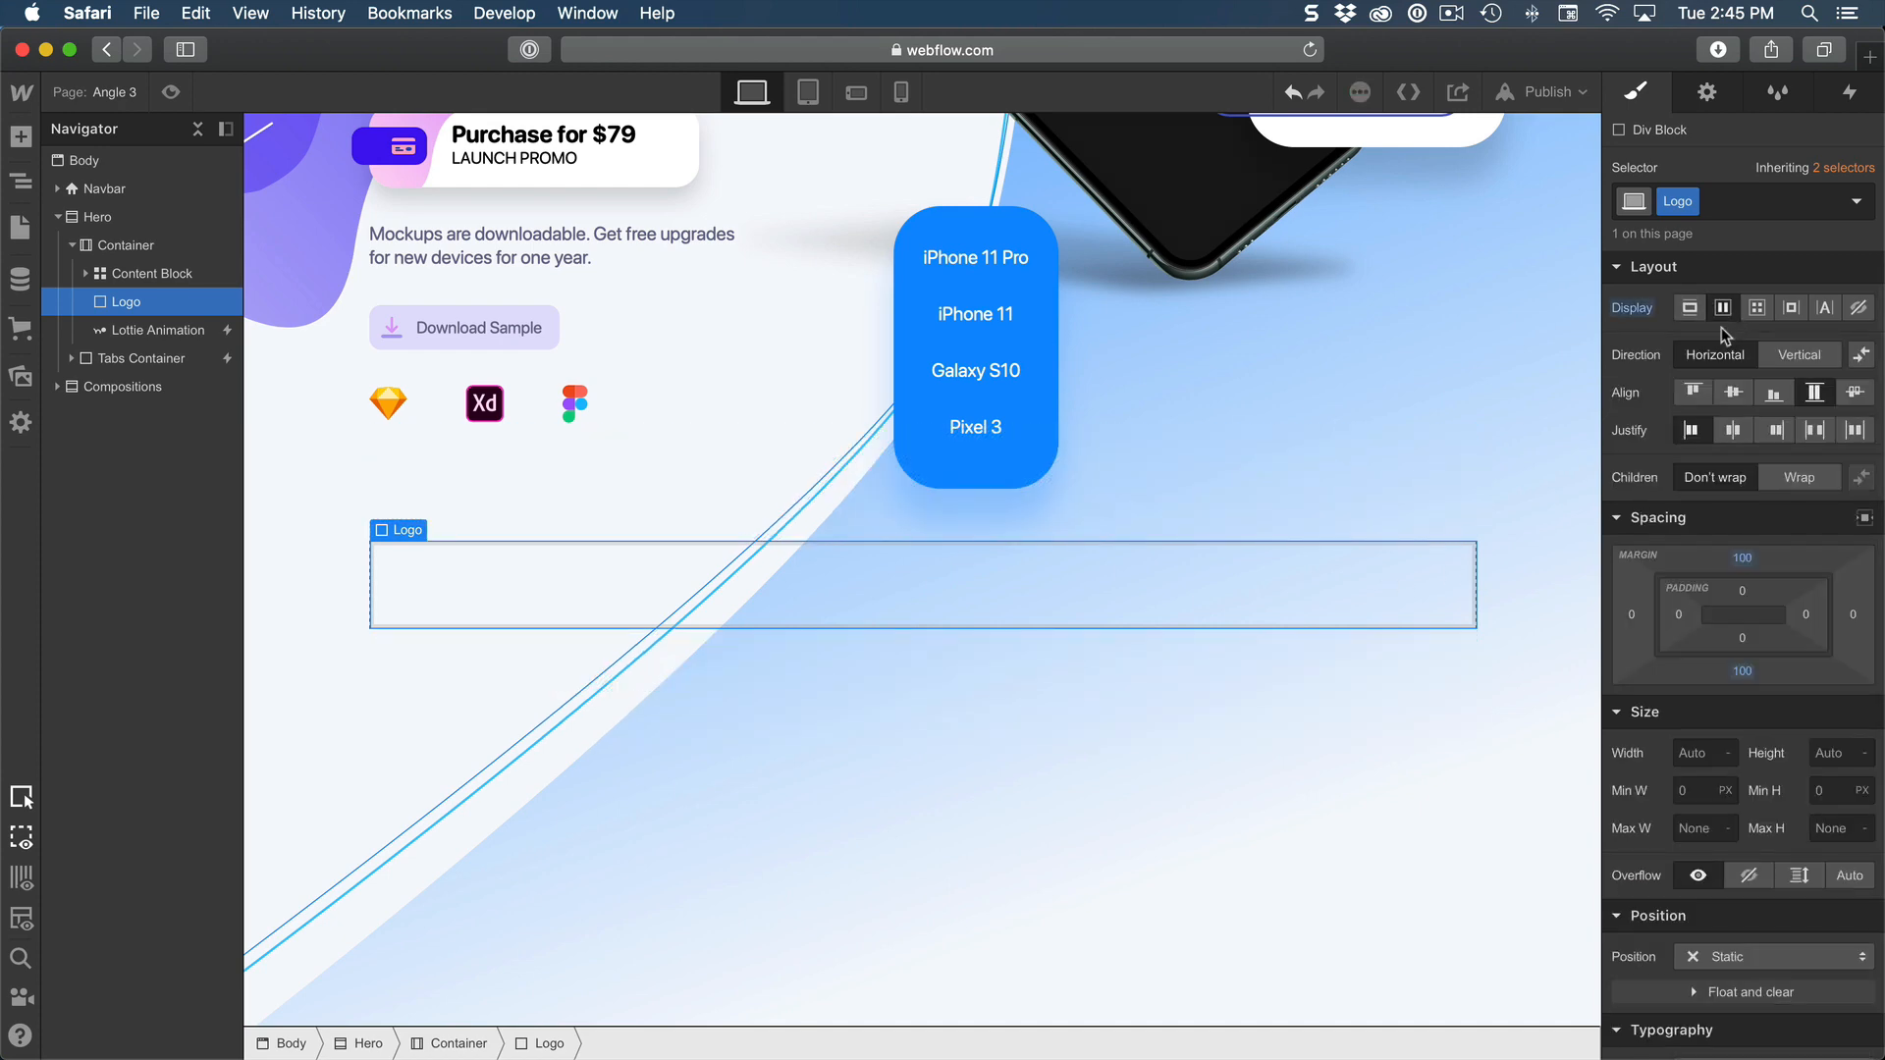
left_click(1734, 434)
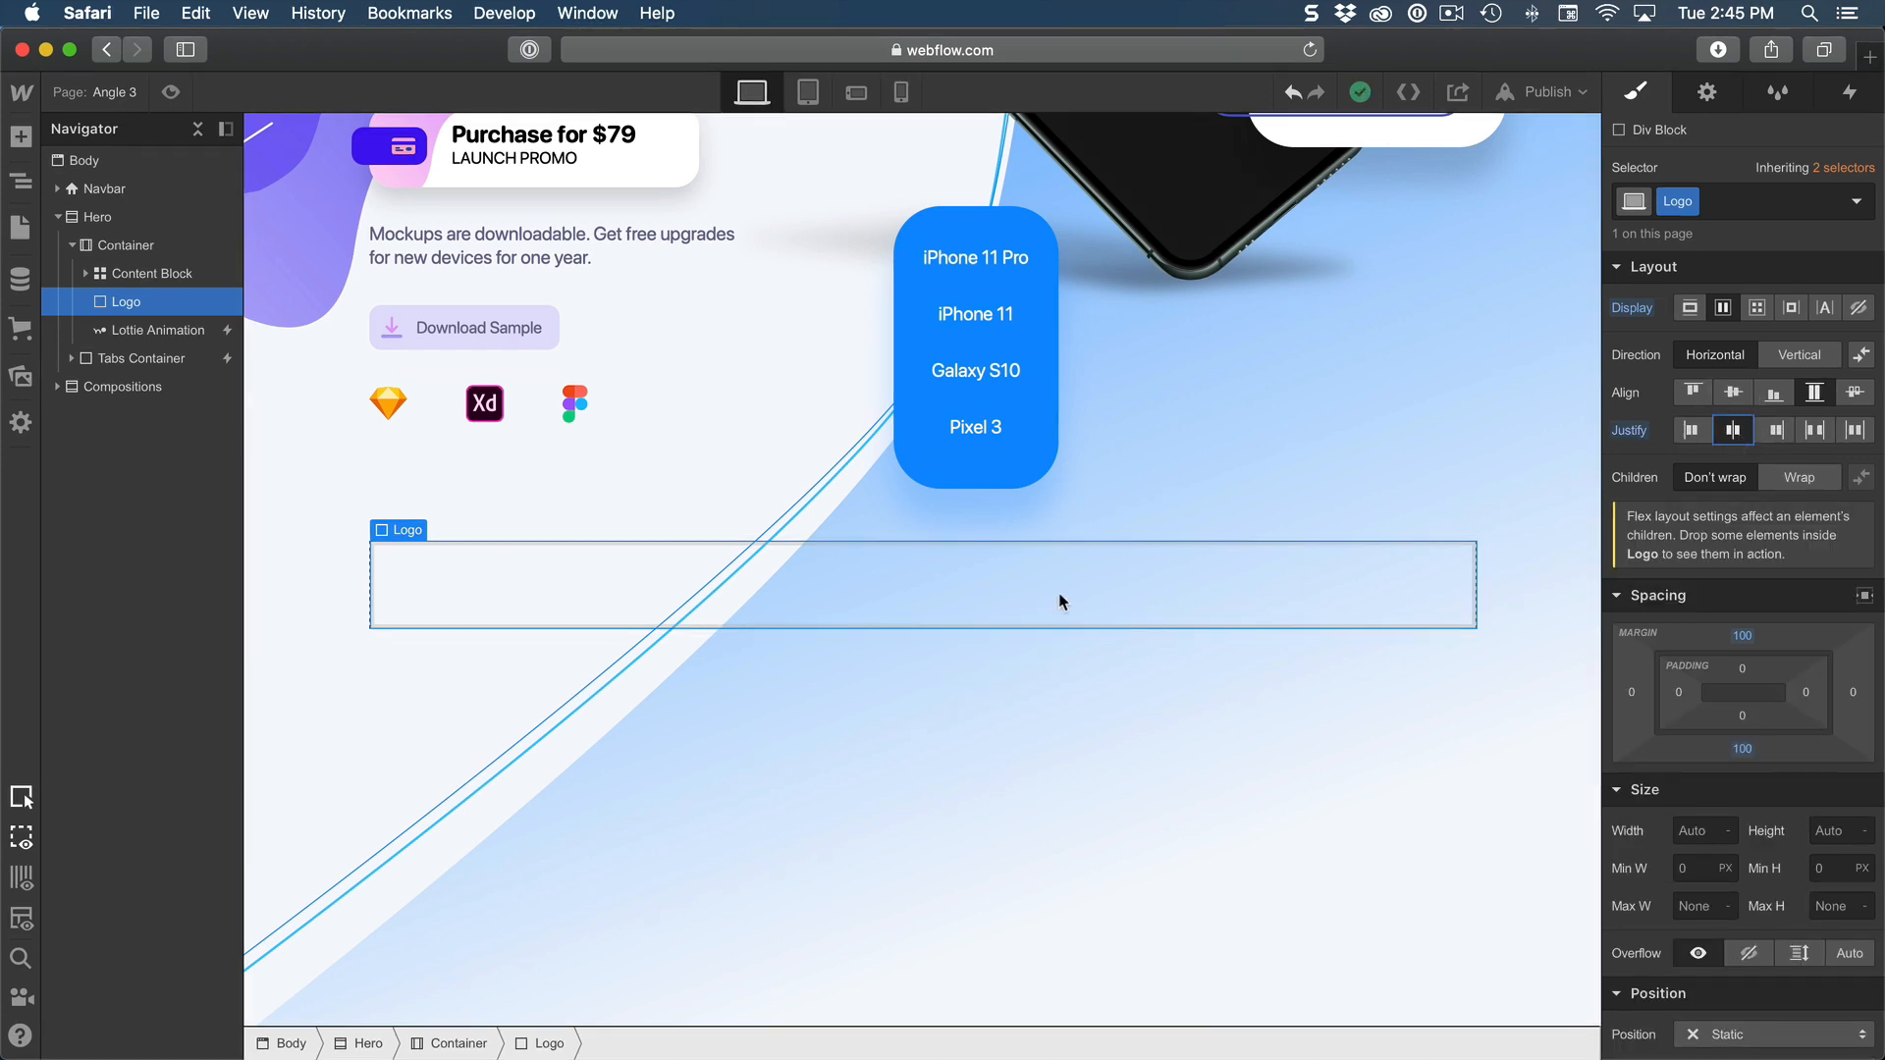
key("a")
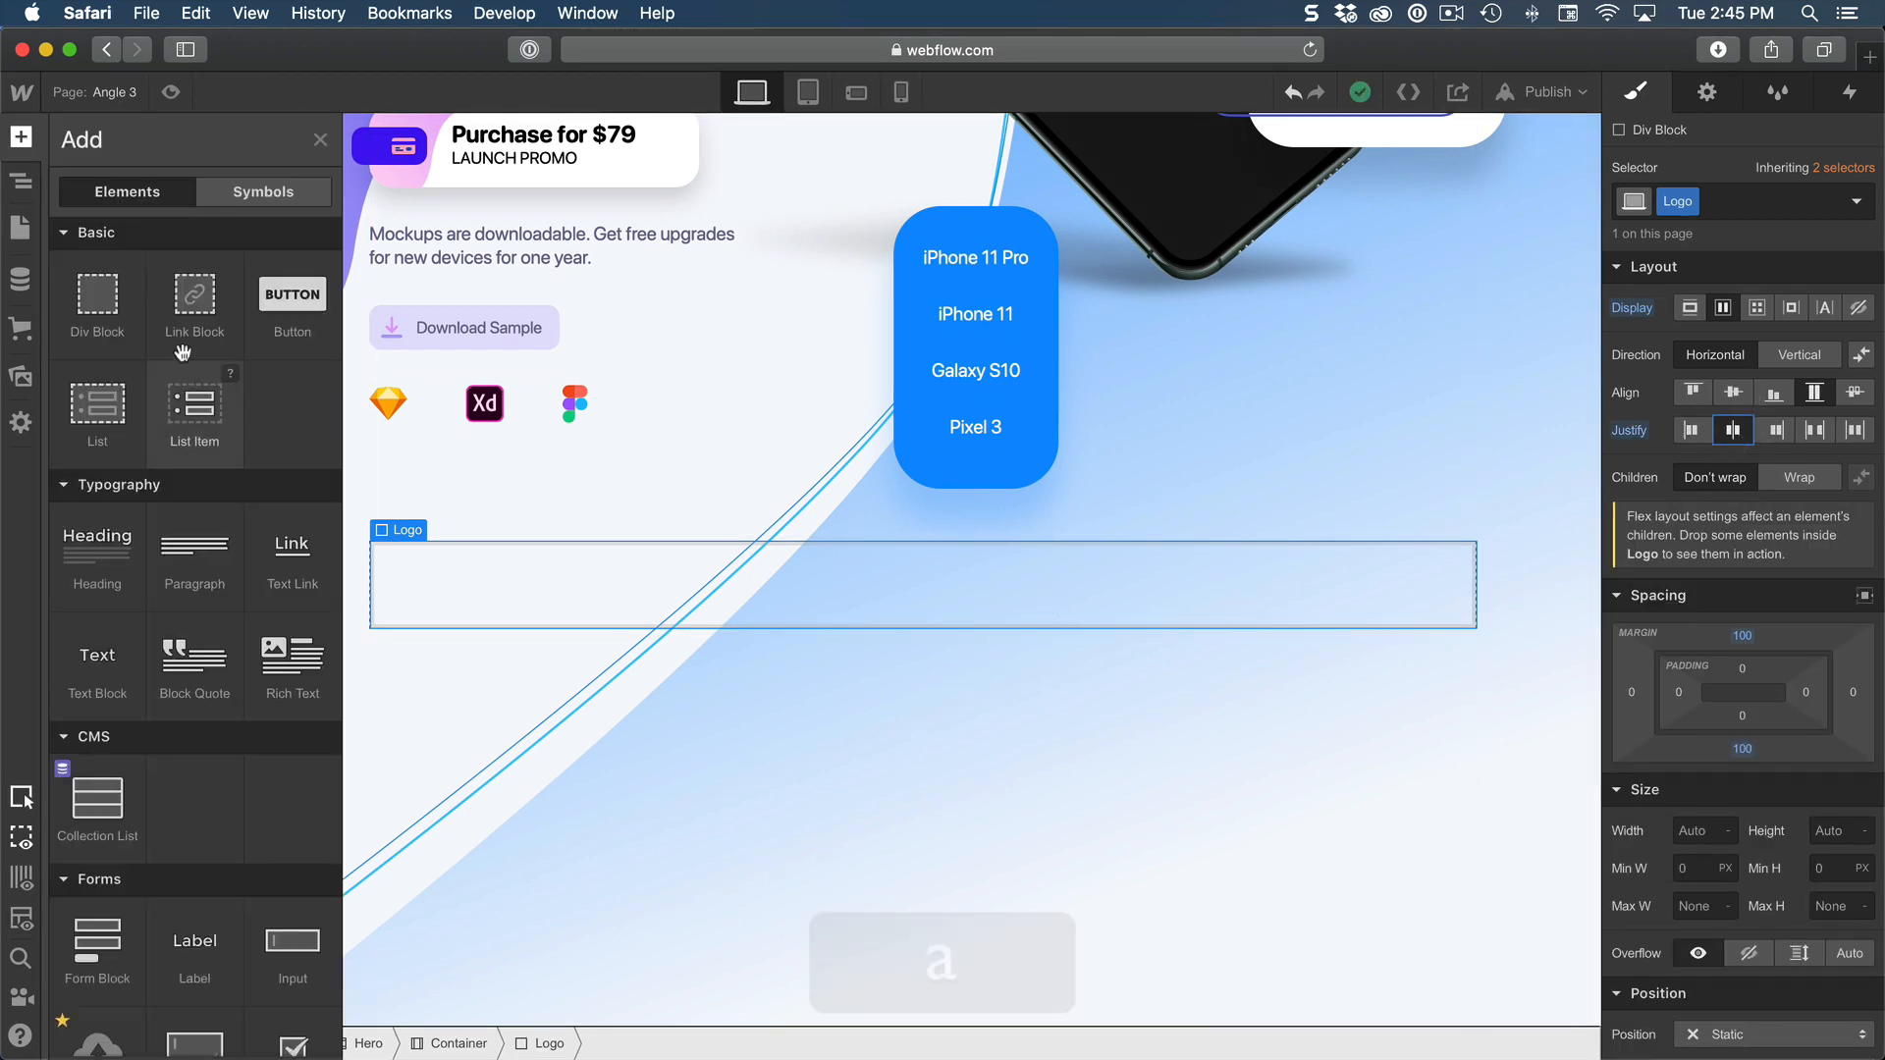
left_click(107, 321)
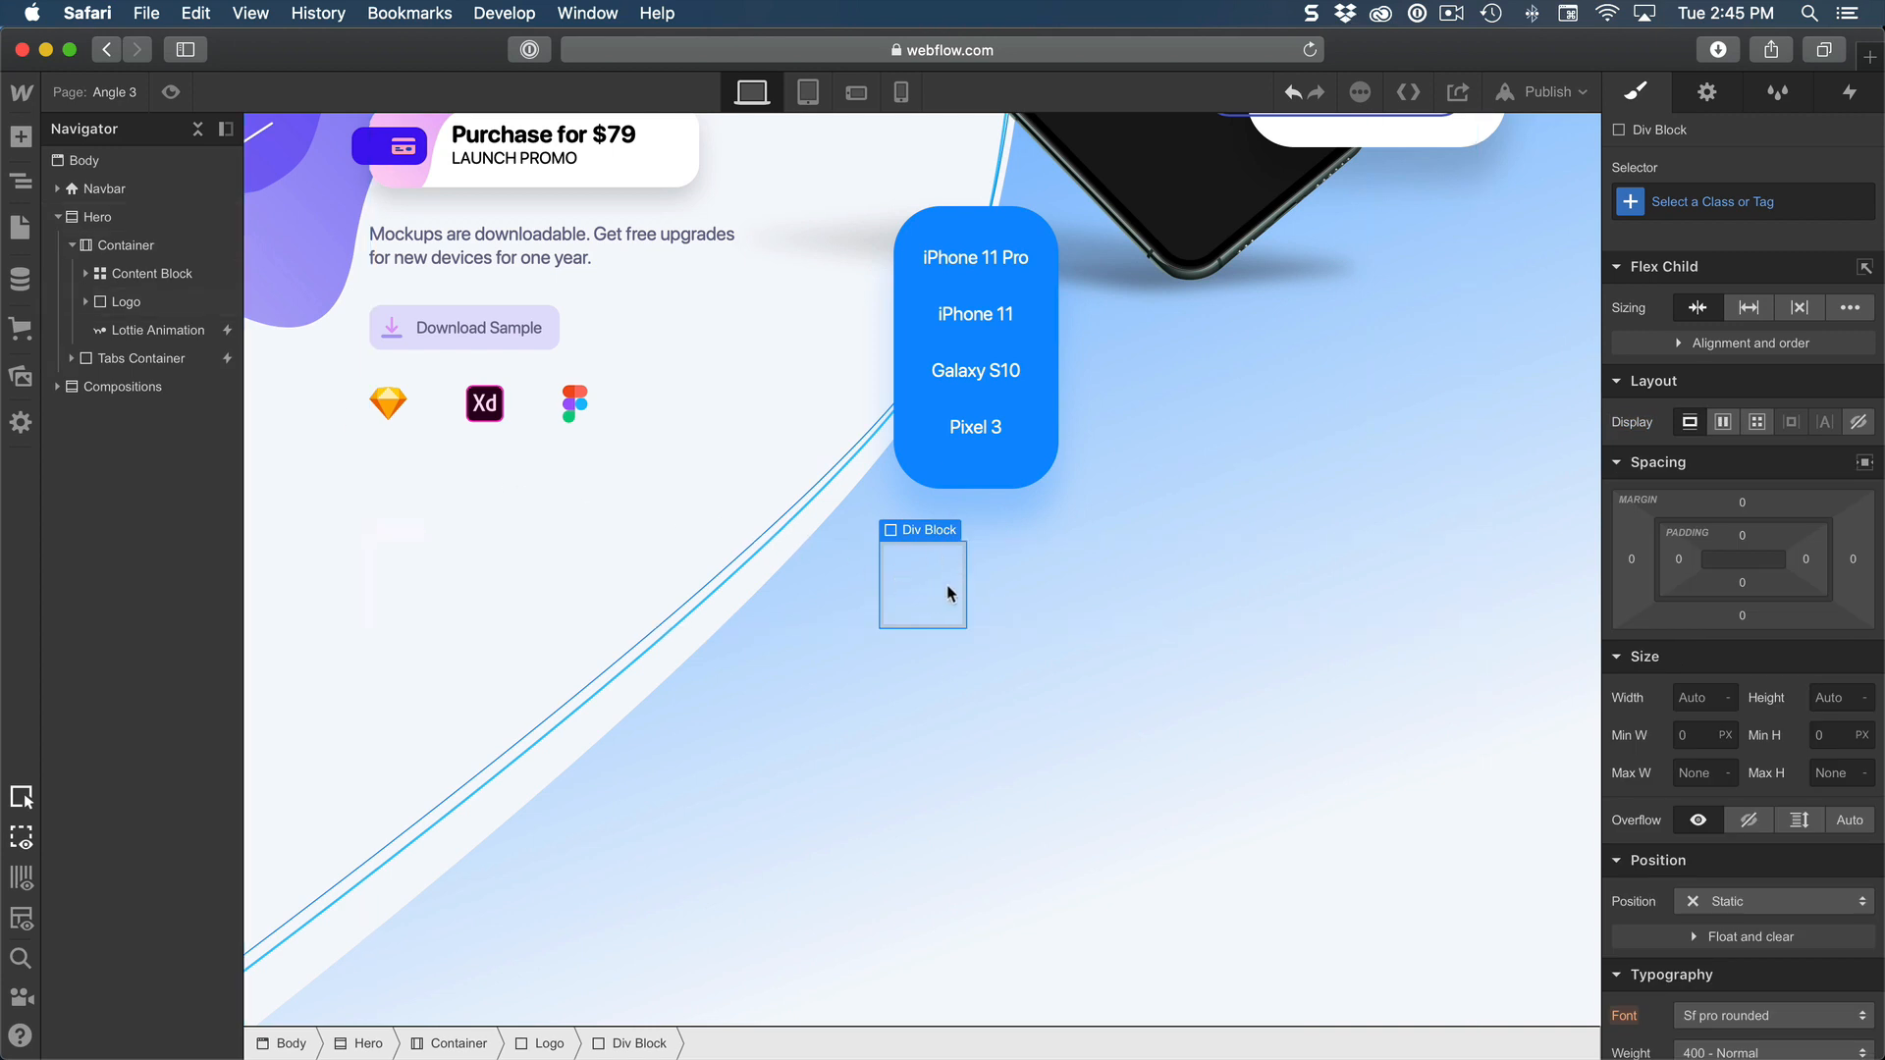
Step: Set the inner div block's width and height to 66 px each
left_click(1691, 700)
type("66")
key("Tab")
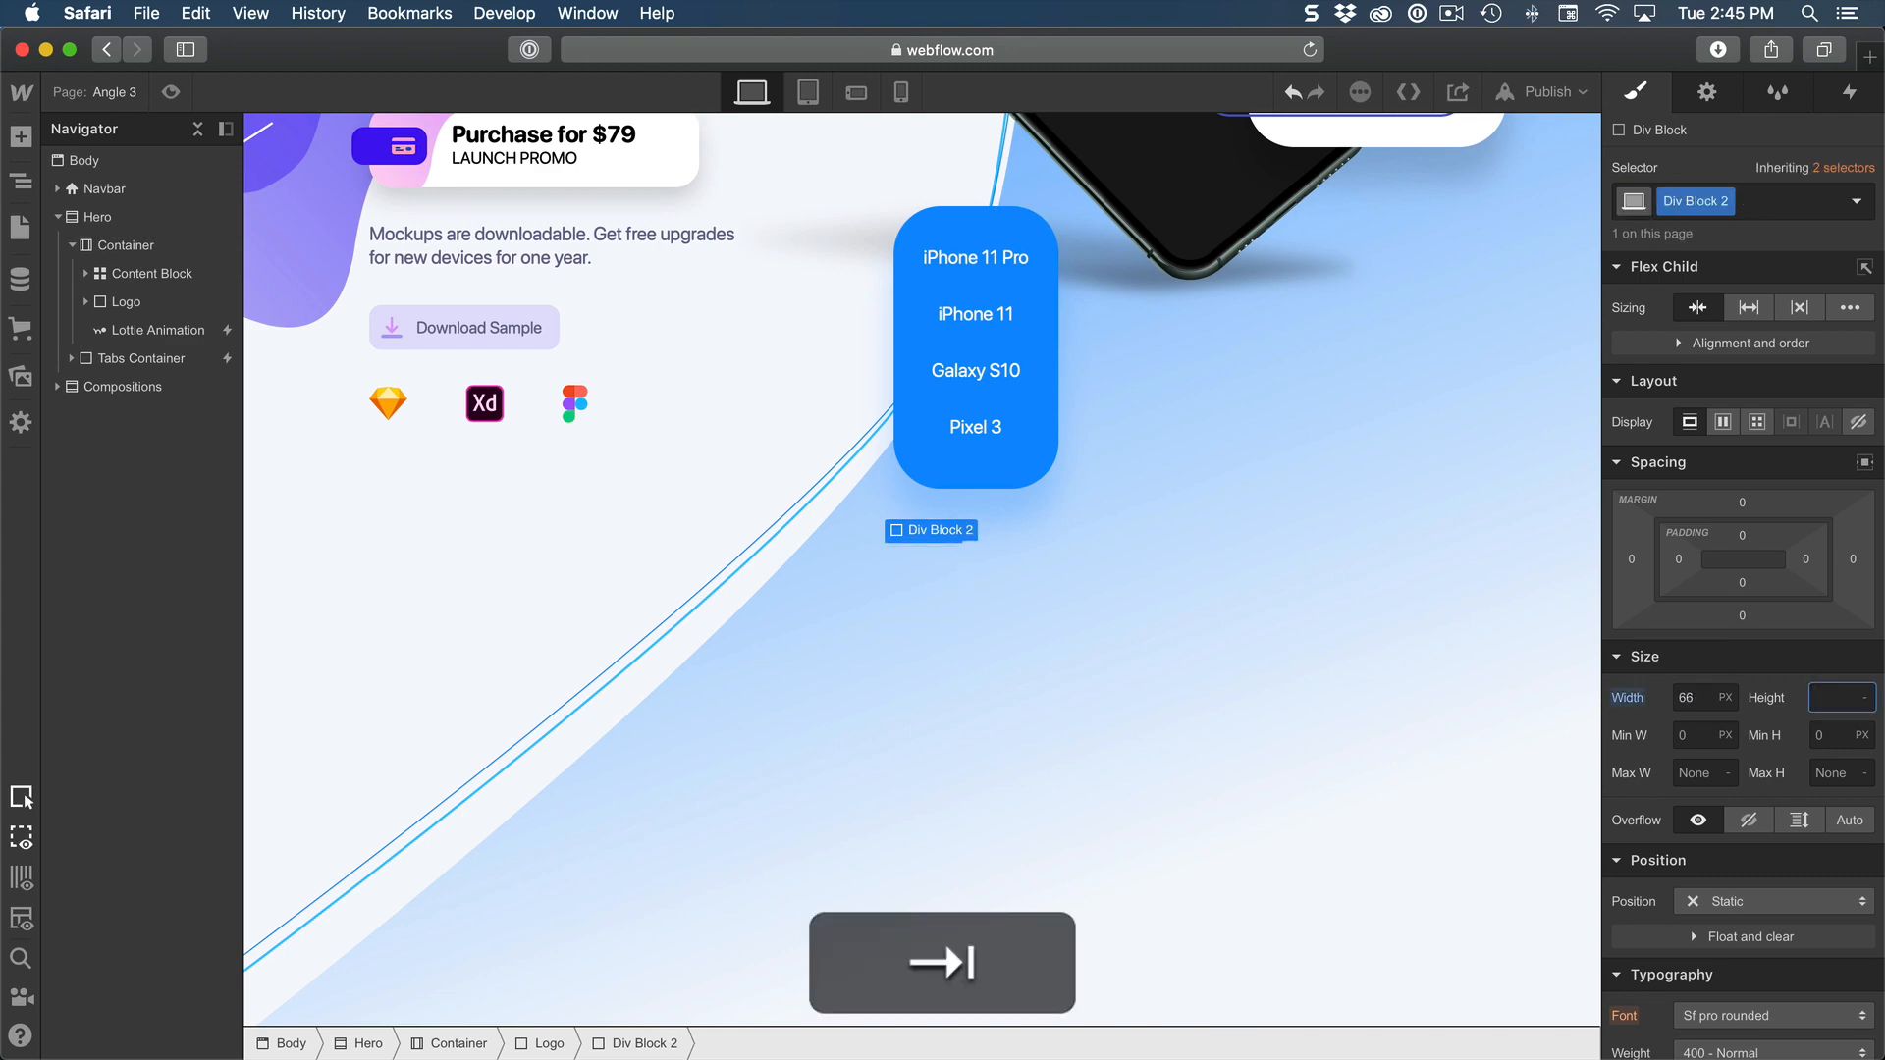
type("66")
key("Return")
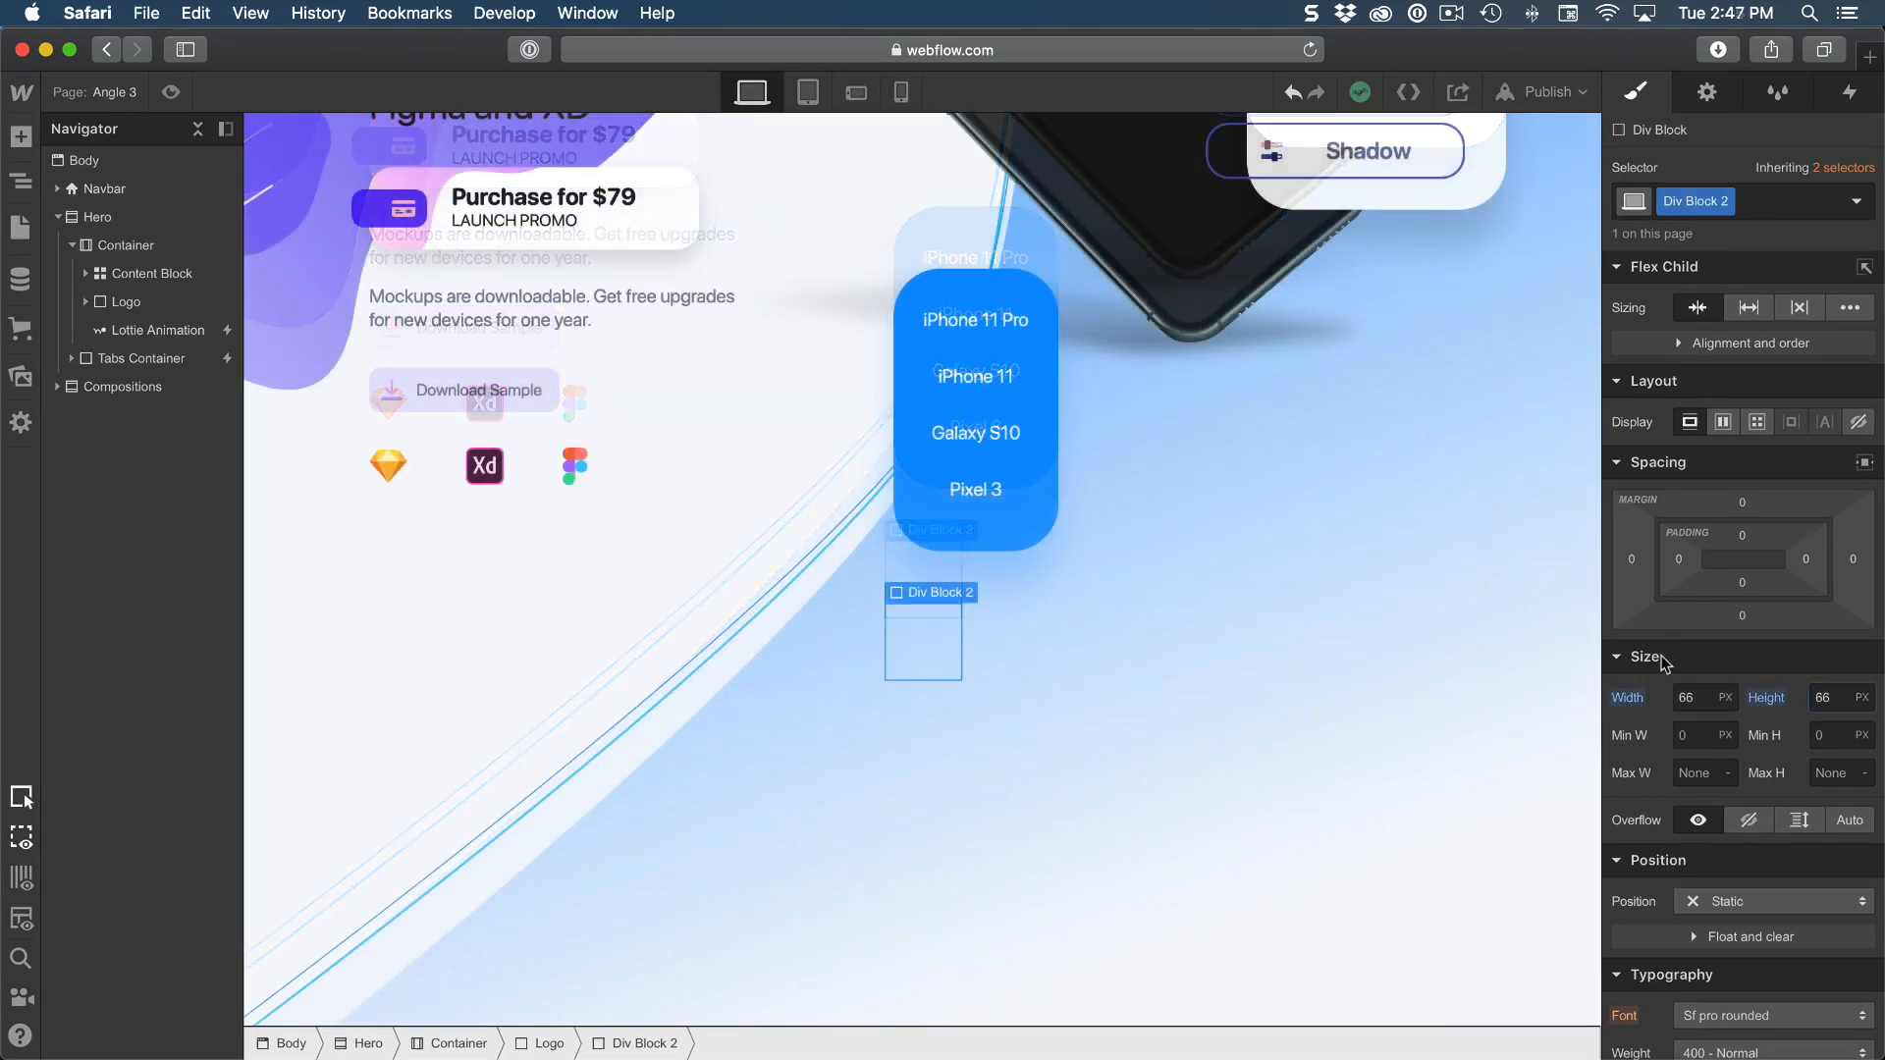
Step: Fill the 66 px div block with a white background color at 80% alpha
scroll(1696, 615, "down", 10)
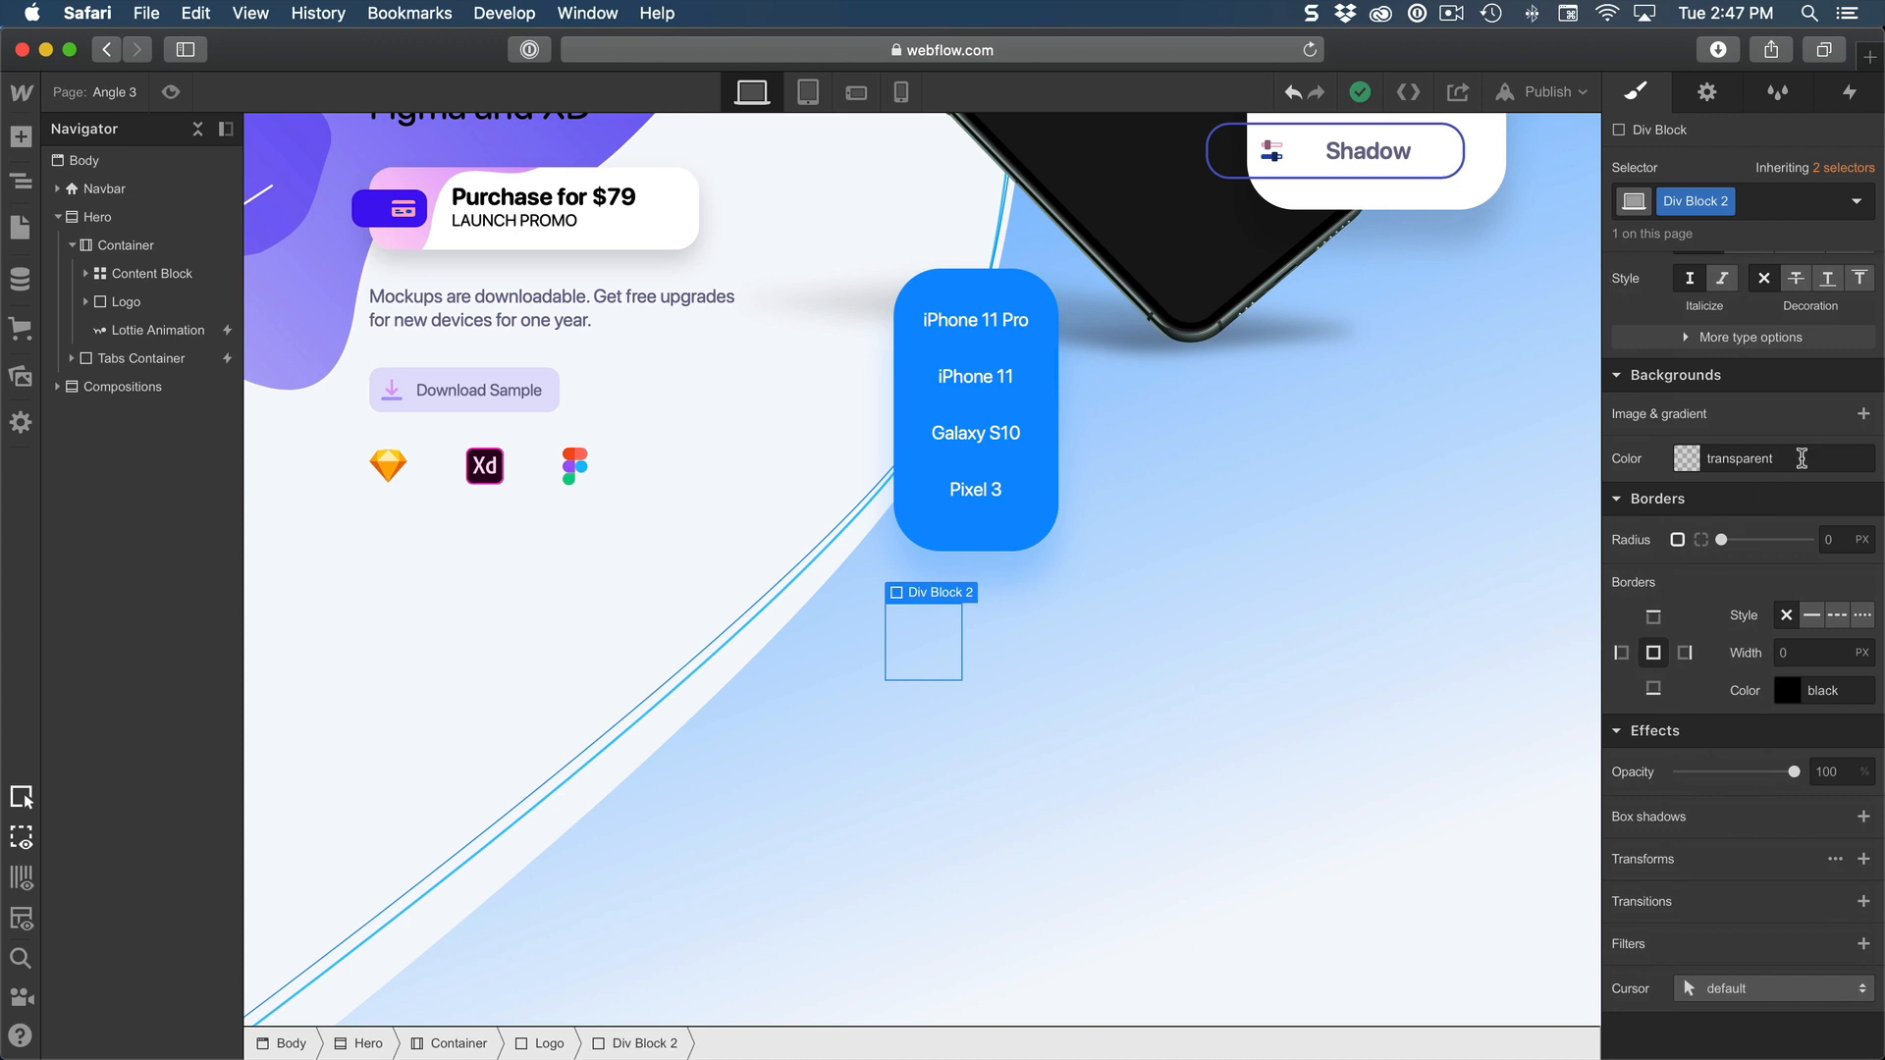
left_click(1799, 459)
type("w")
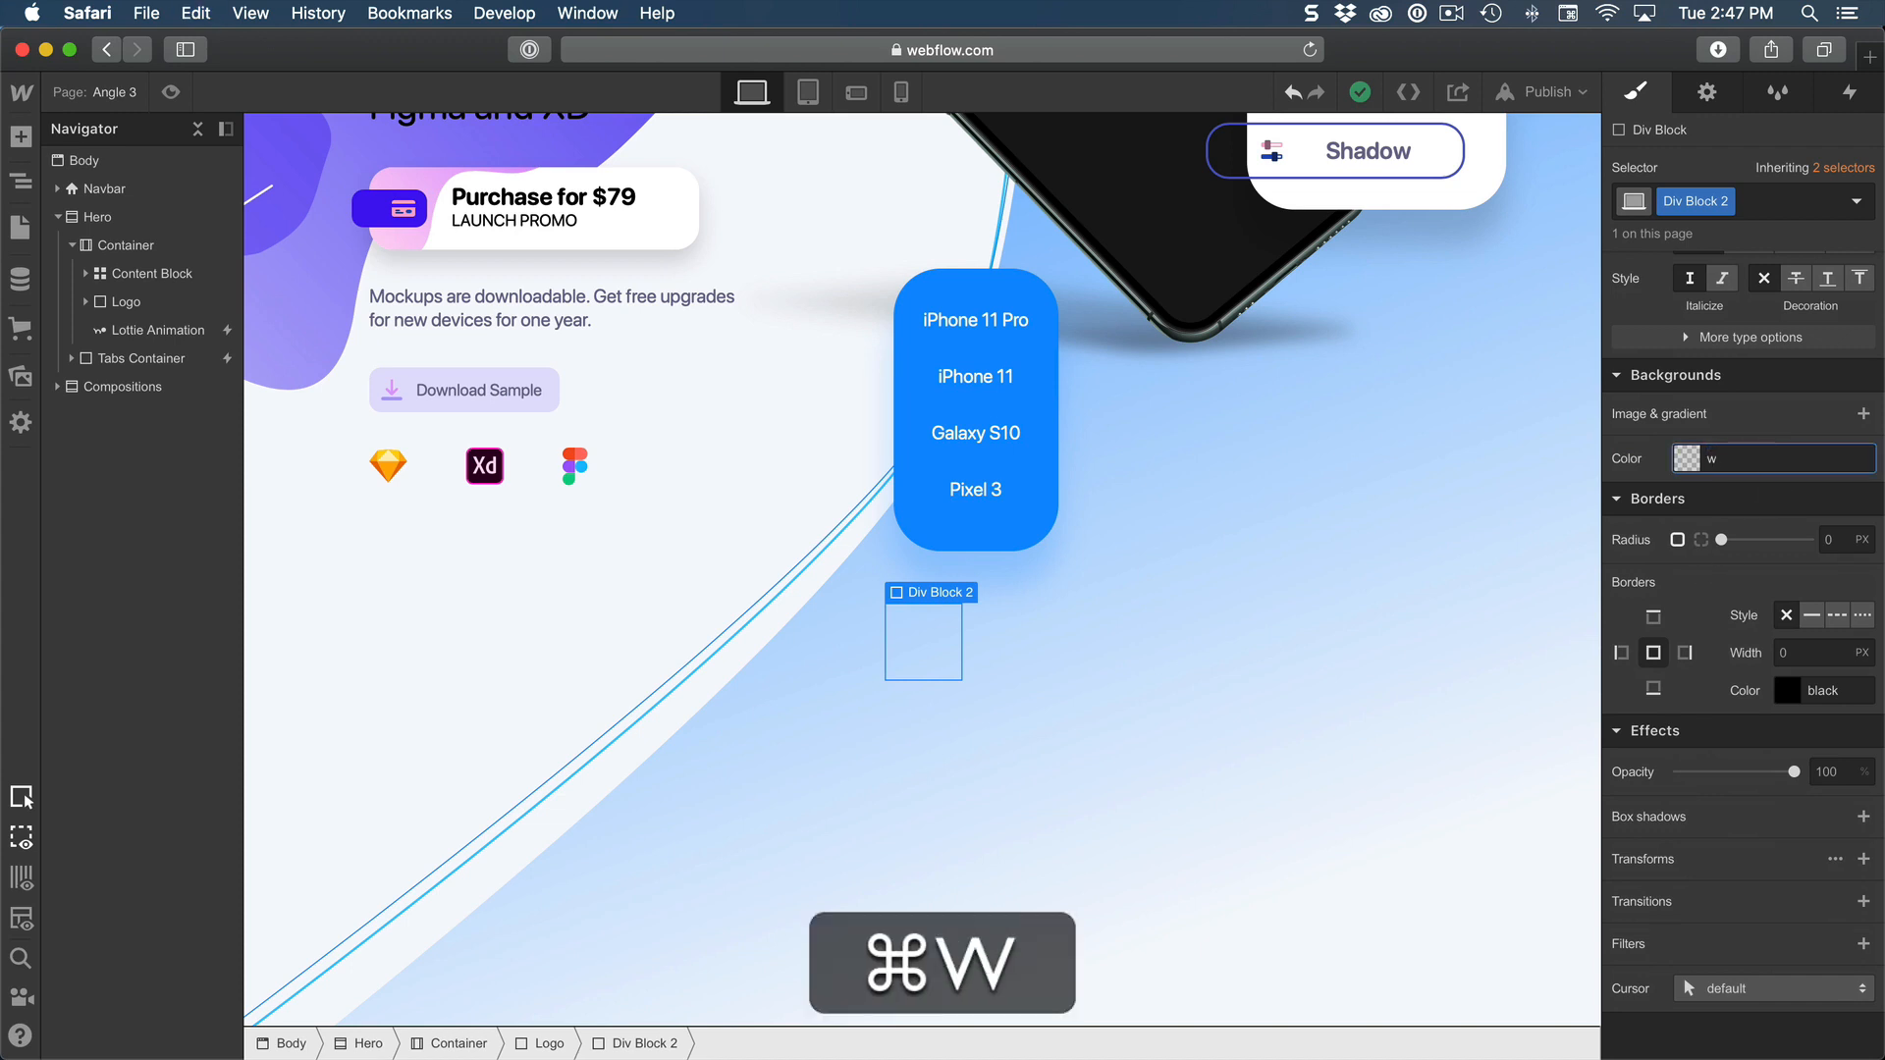
type("hite")
key("Return")
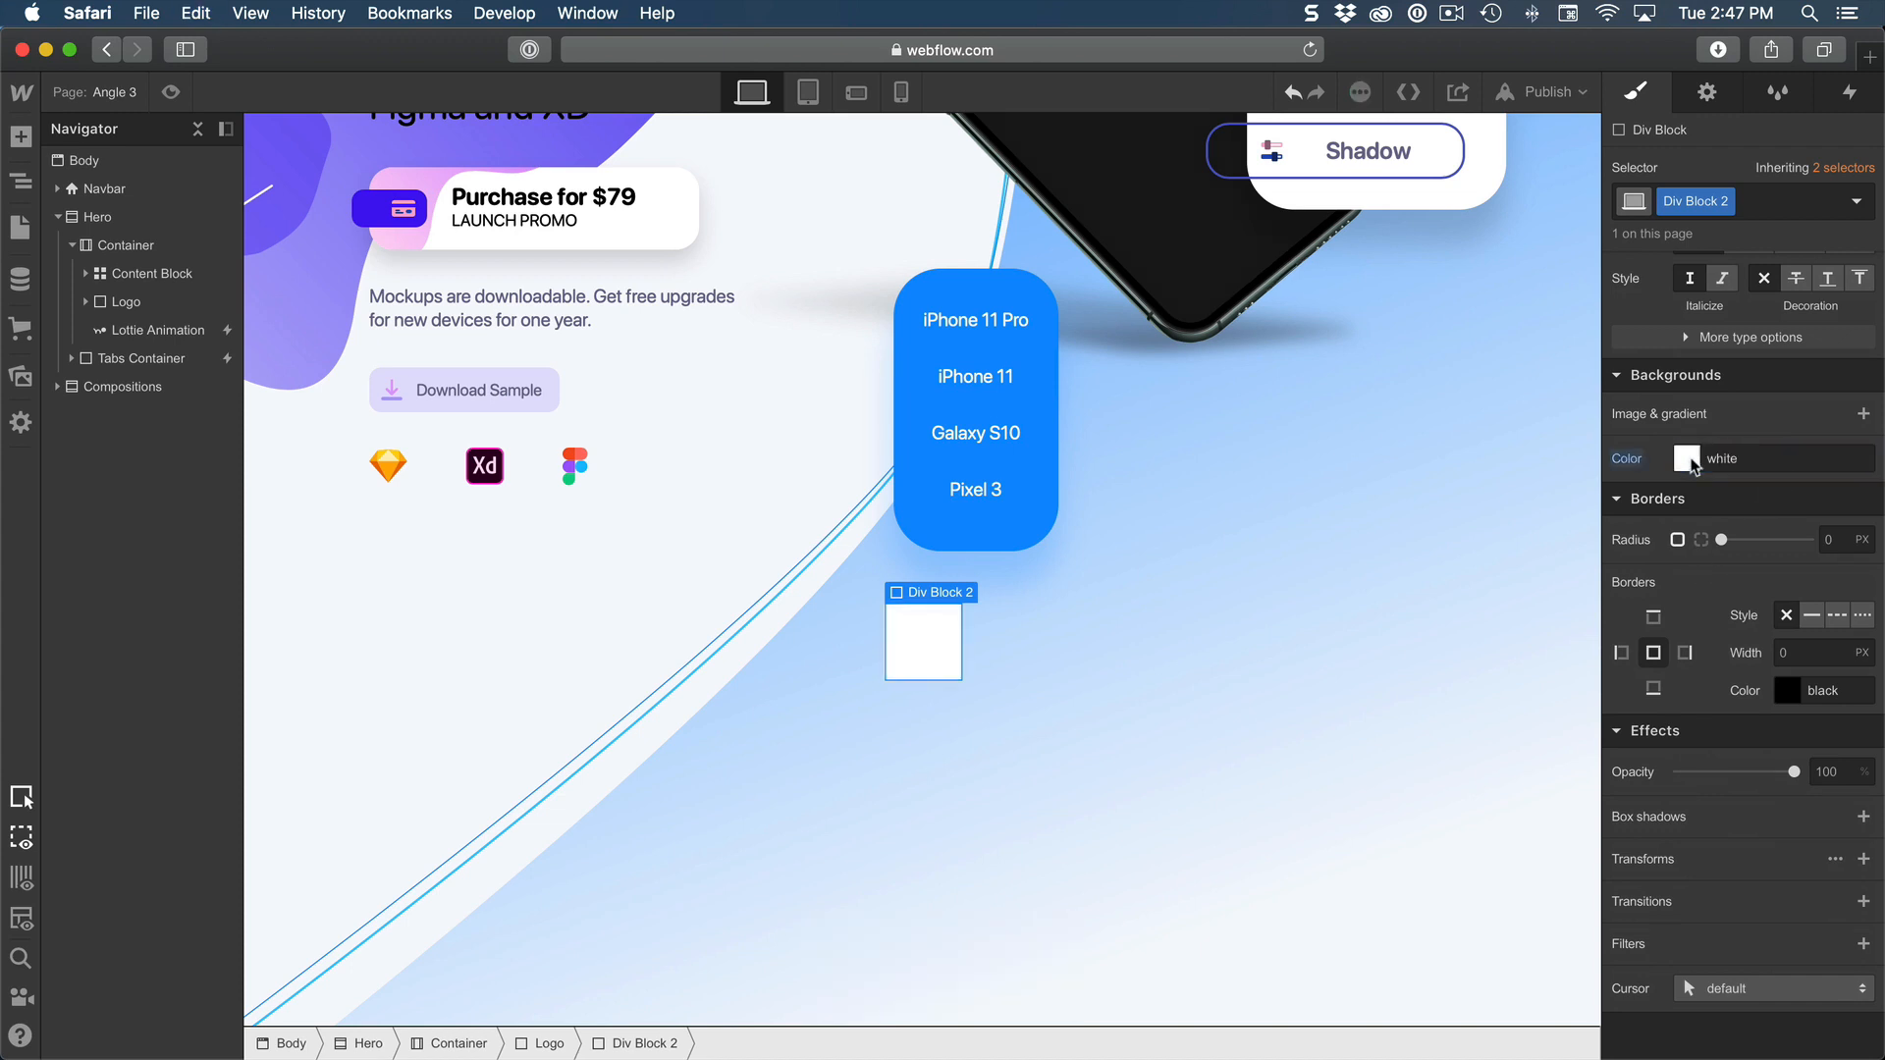
left_click(1686, 458)
left_click(1854, 745)
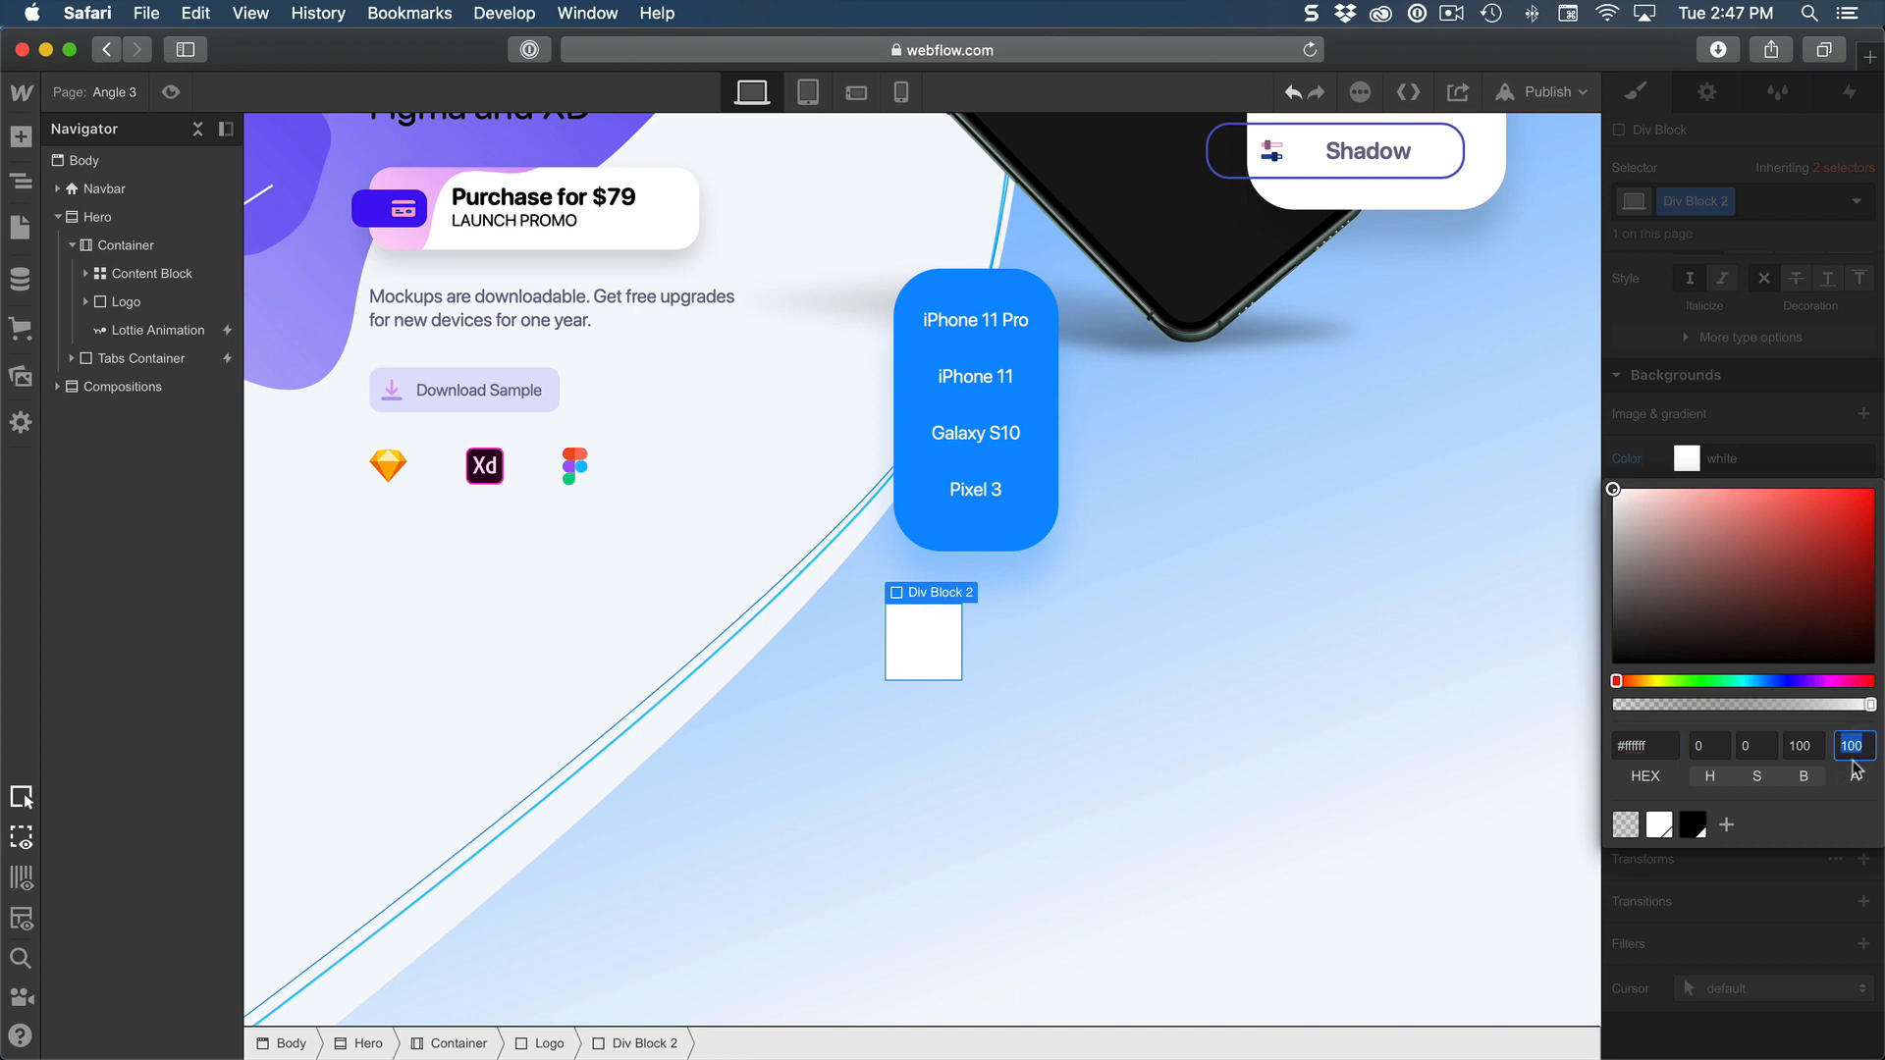
type("80")
key("Return")
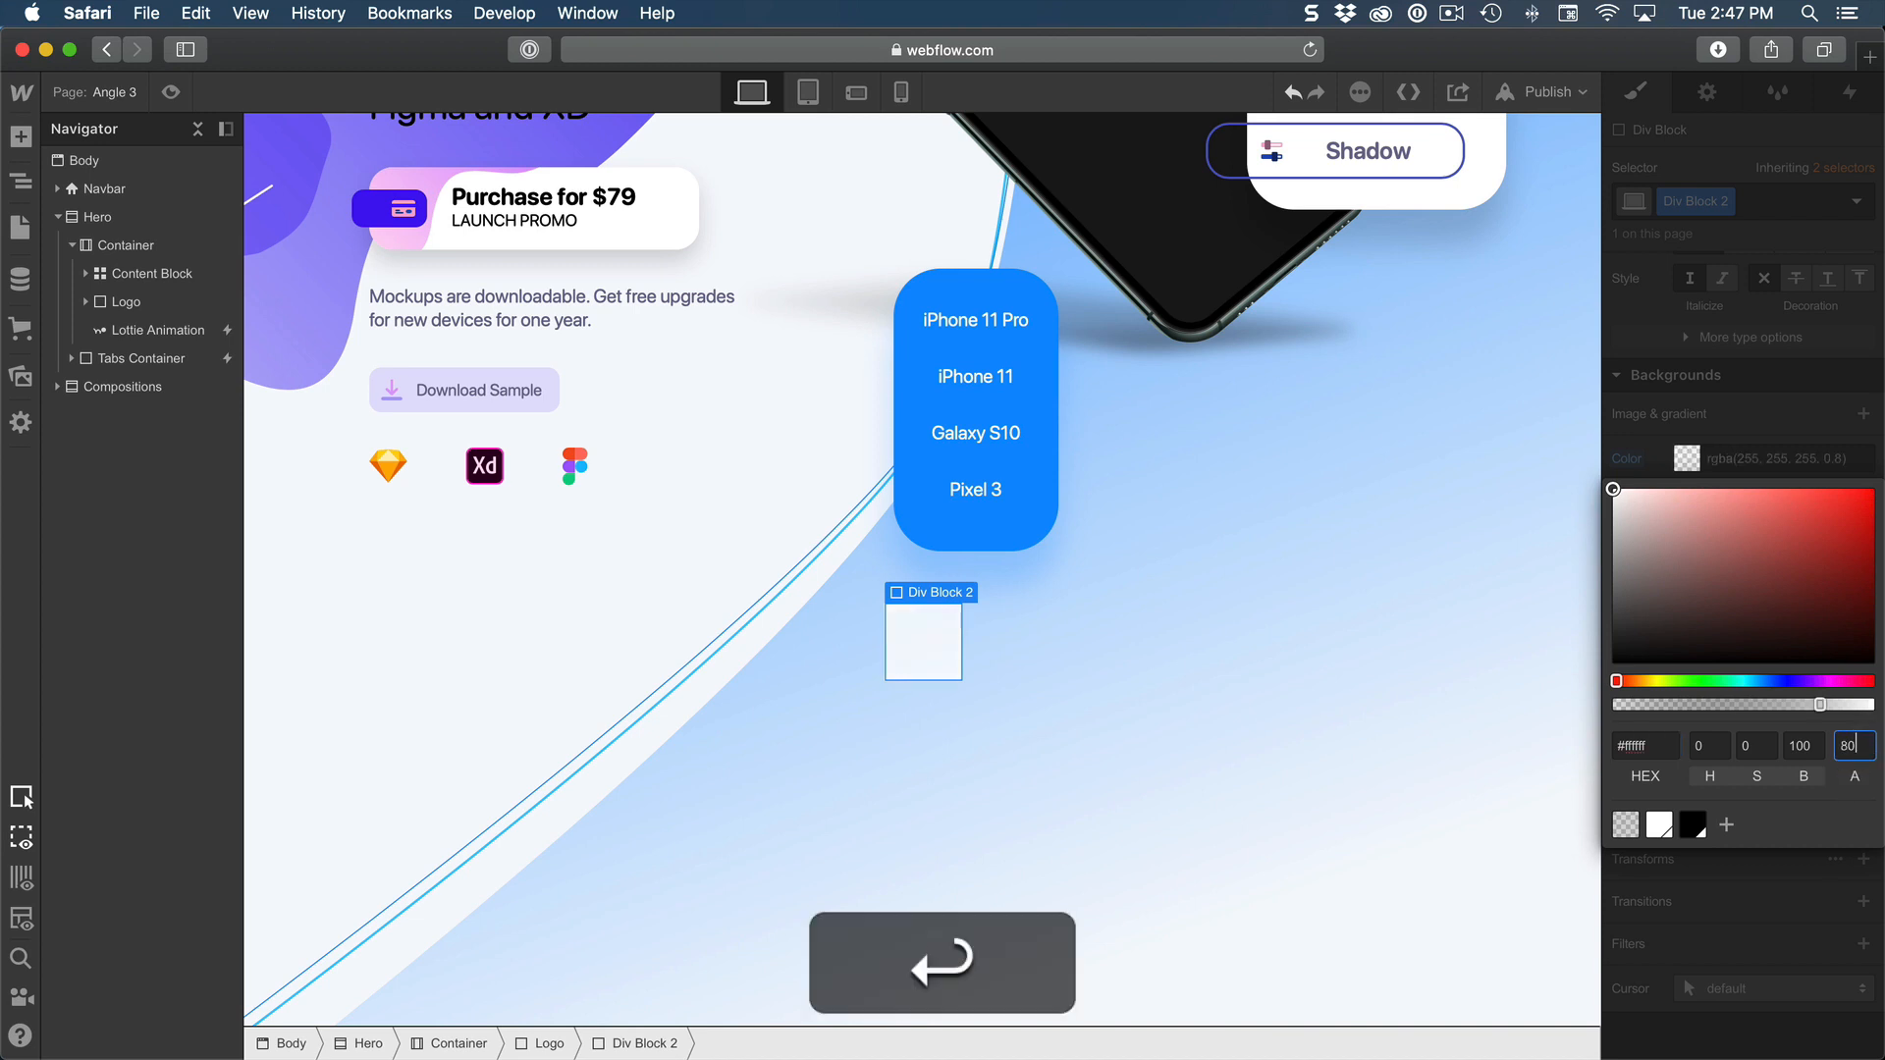
left_click(1732, 424)
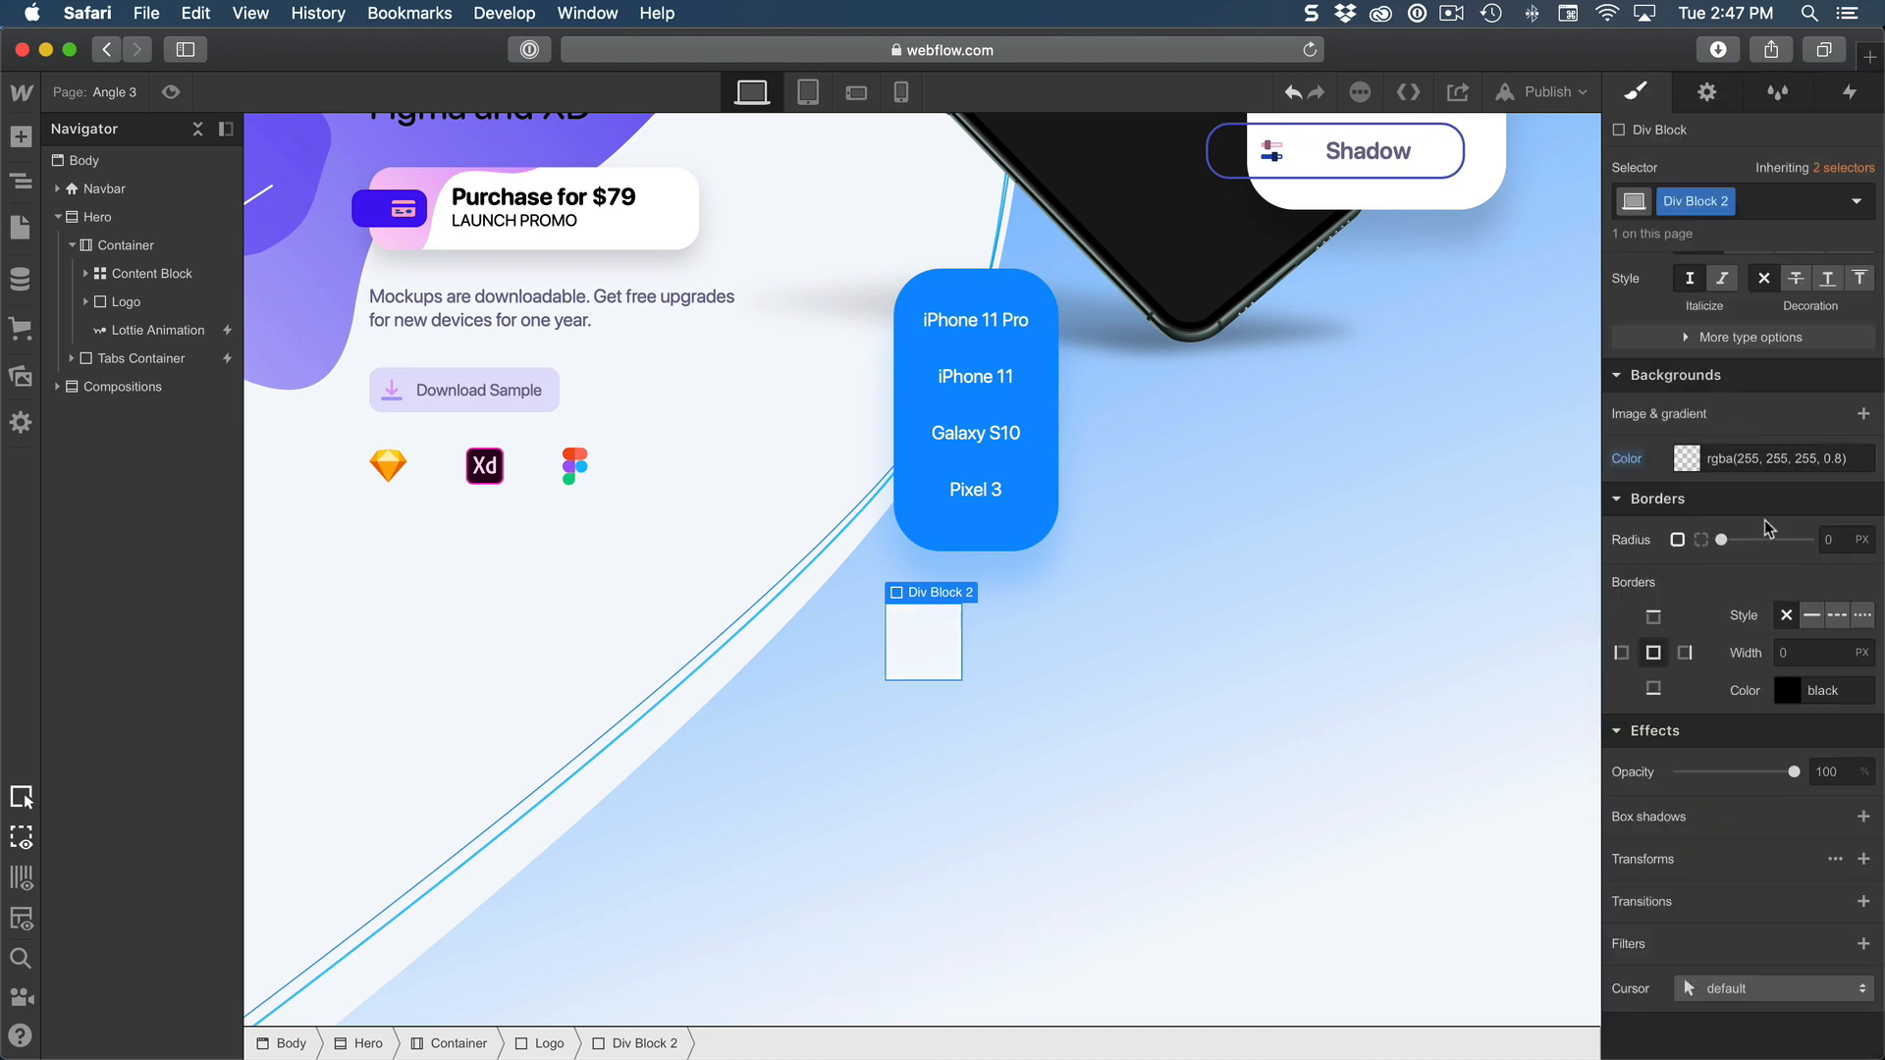
Step: Round the white tile's corners with a border radius of 20 px
left_click(1842, 535)
type("20")
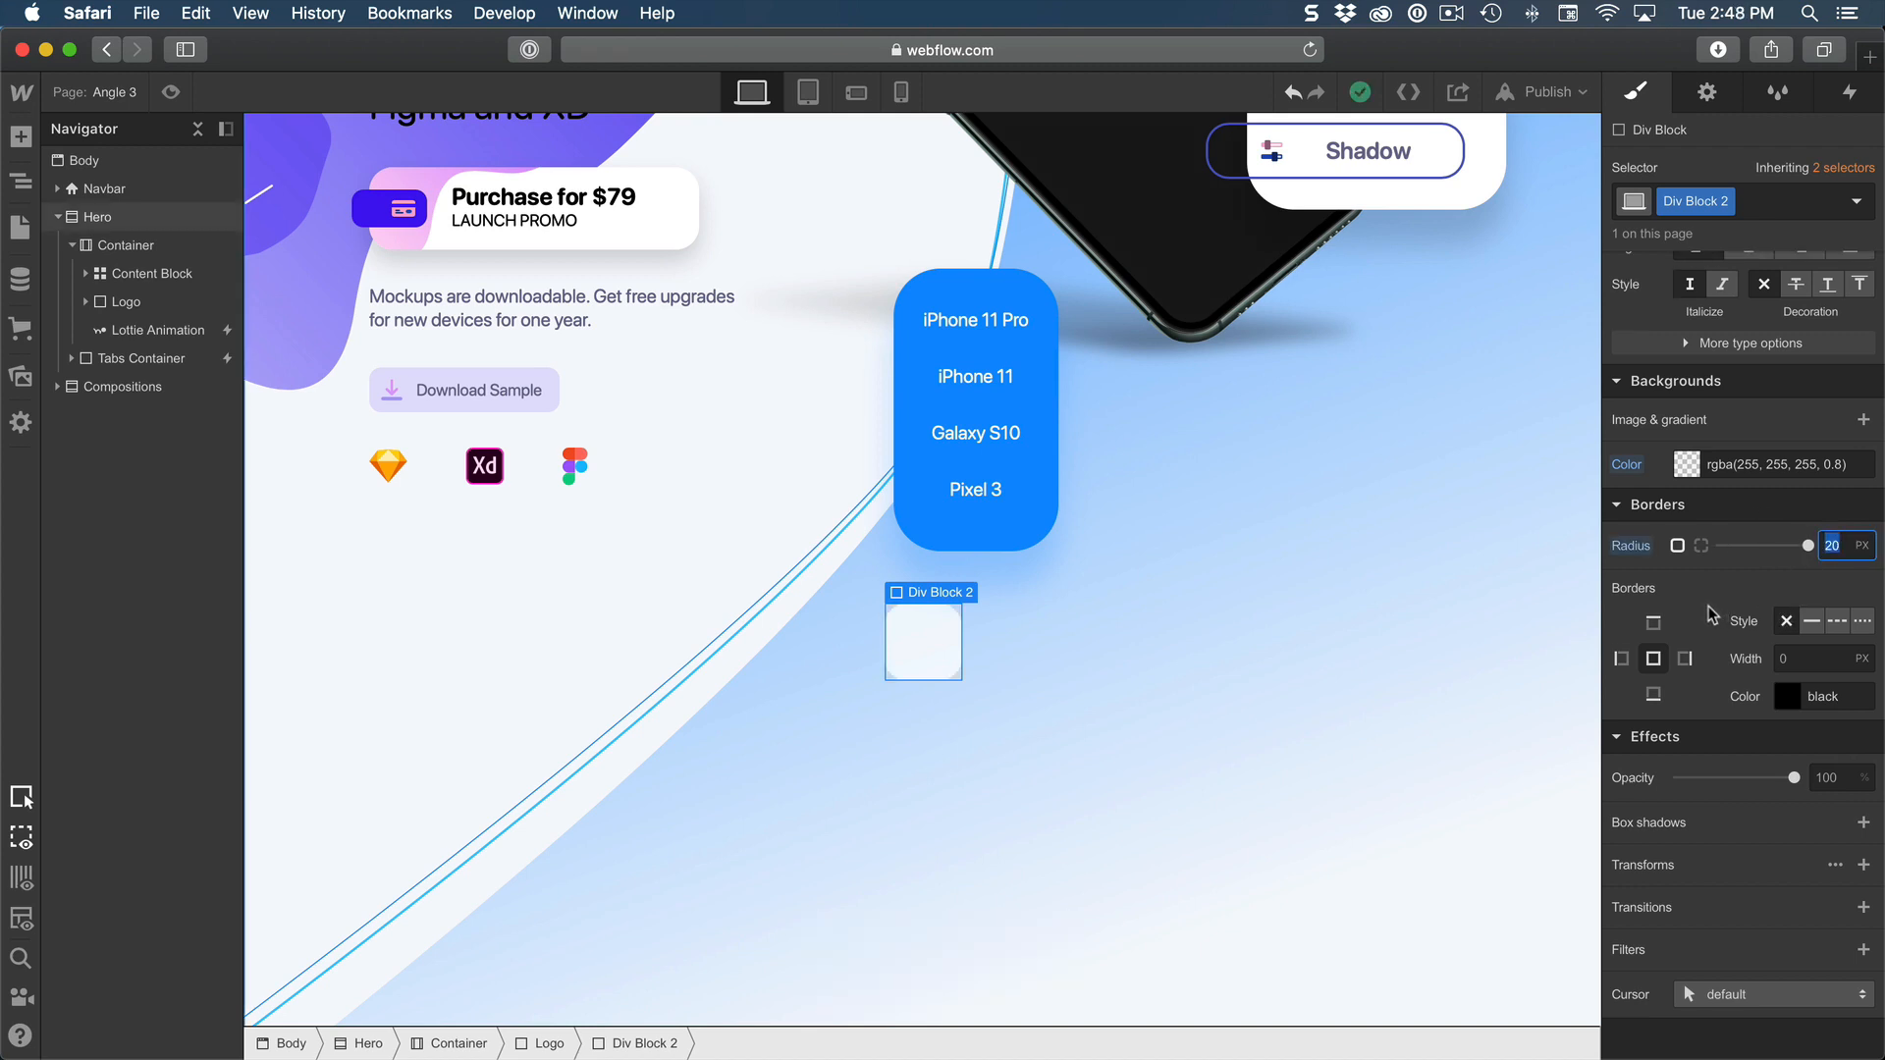
scroll(1708, 614, "down", 1)
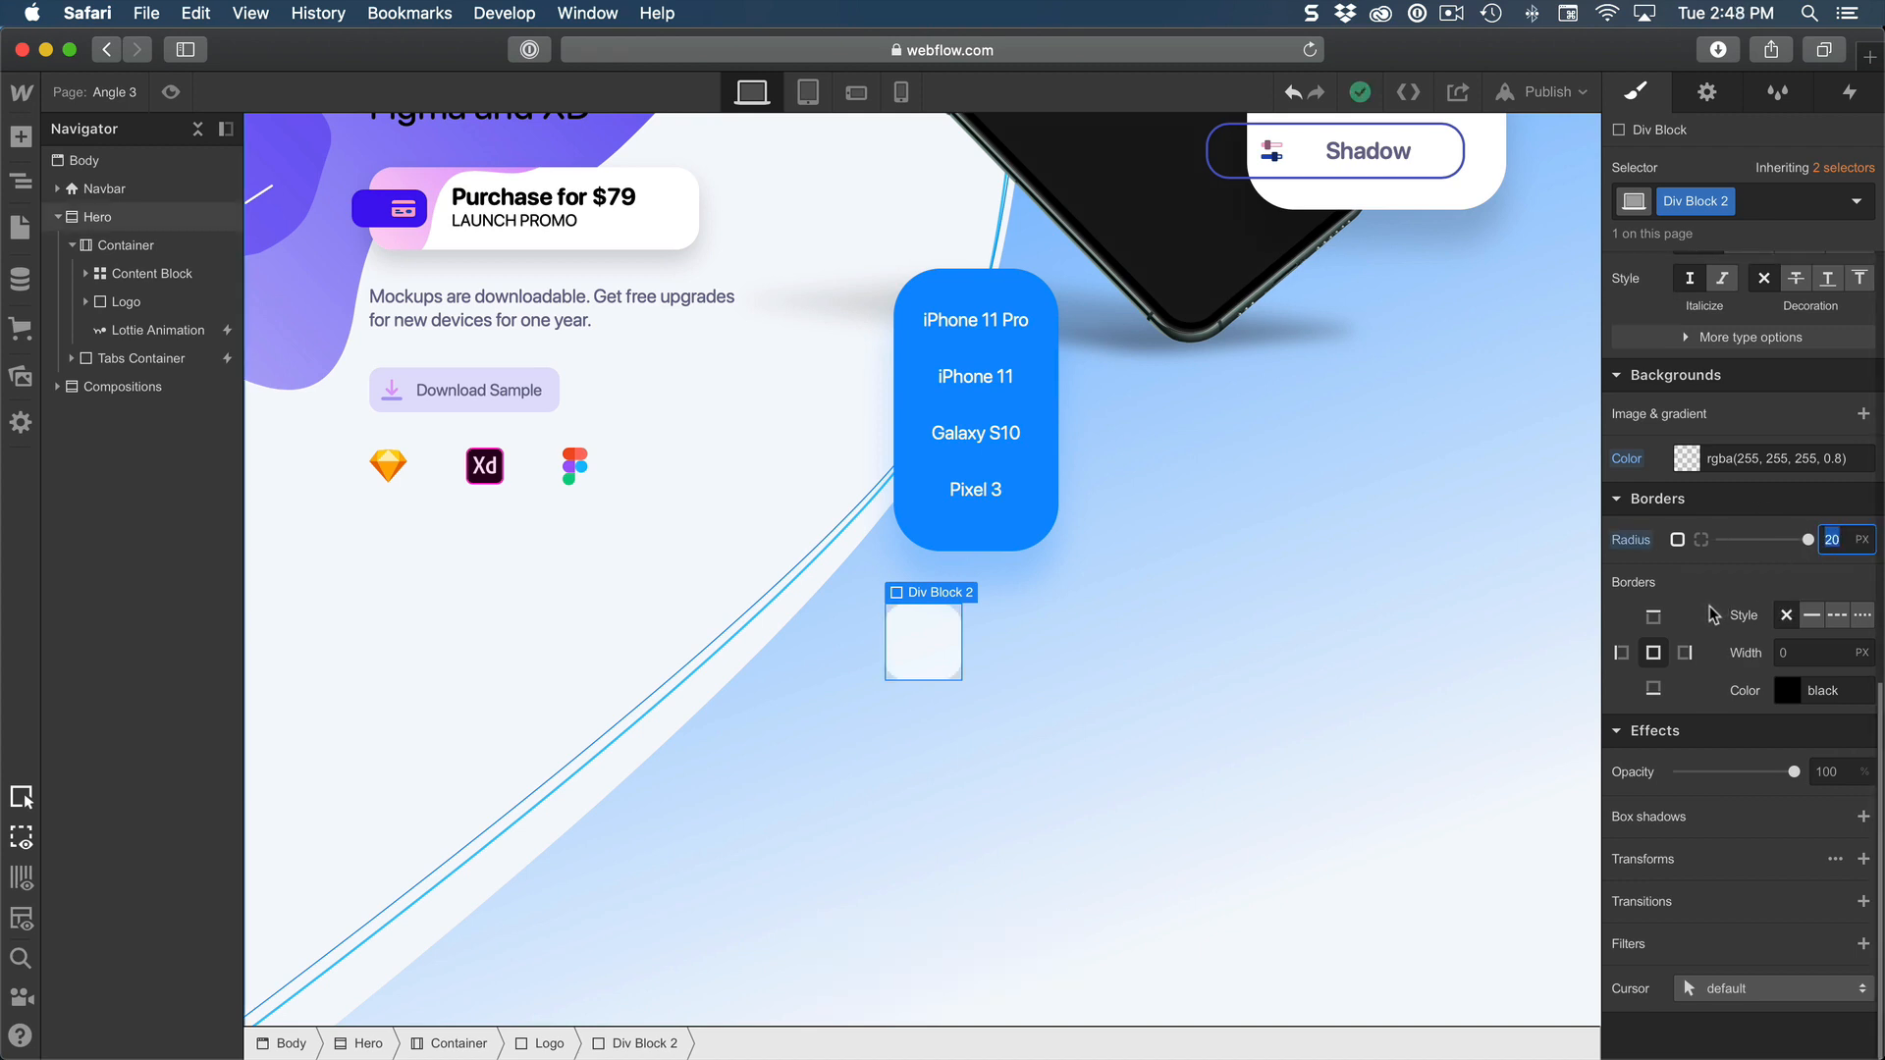
Step: Add an outside box shadow to the white tile with a 180-degree angle, 20 px distance and 40 px blur
left_click(1862, 819)
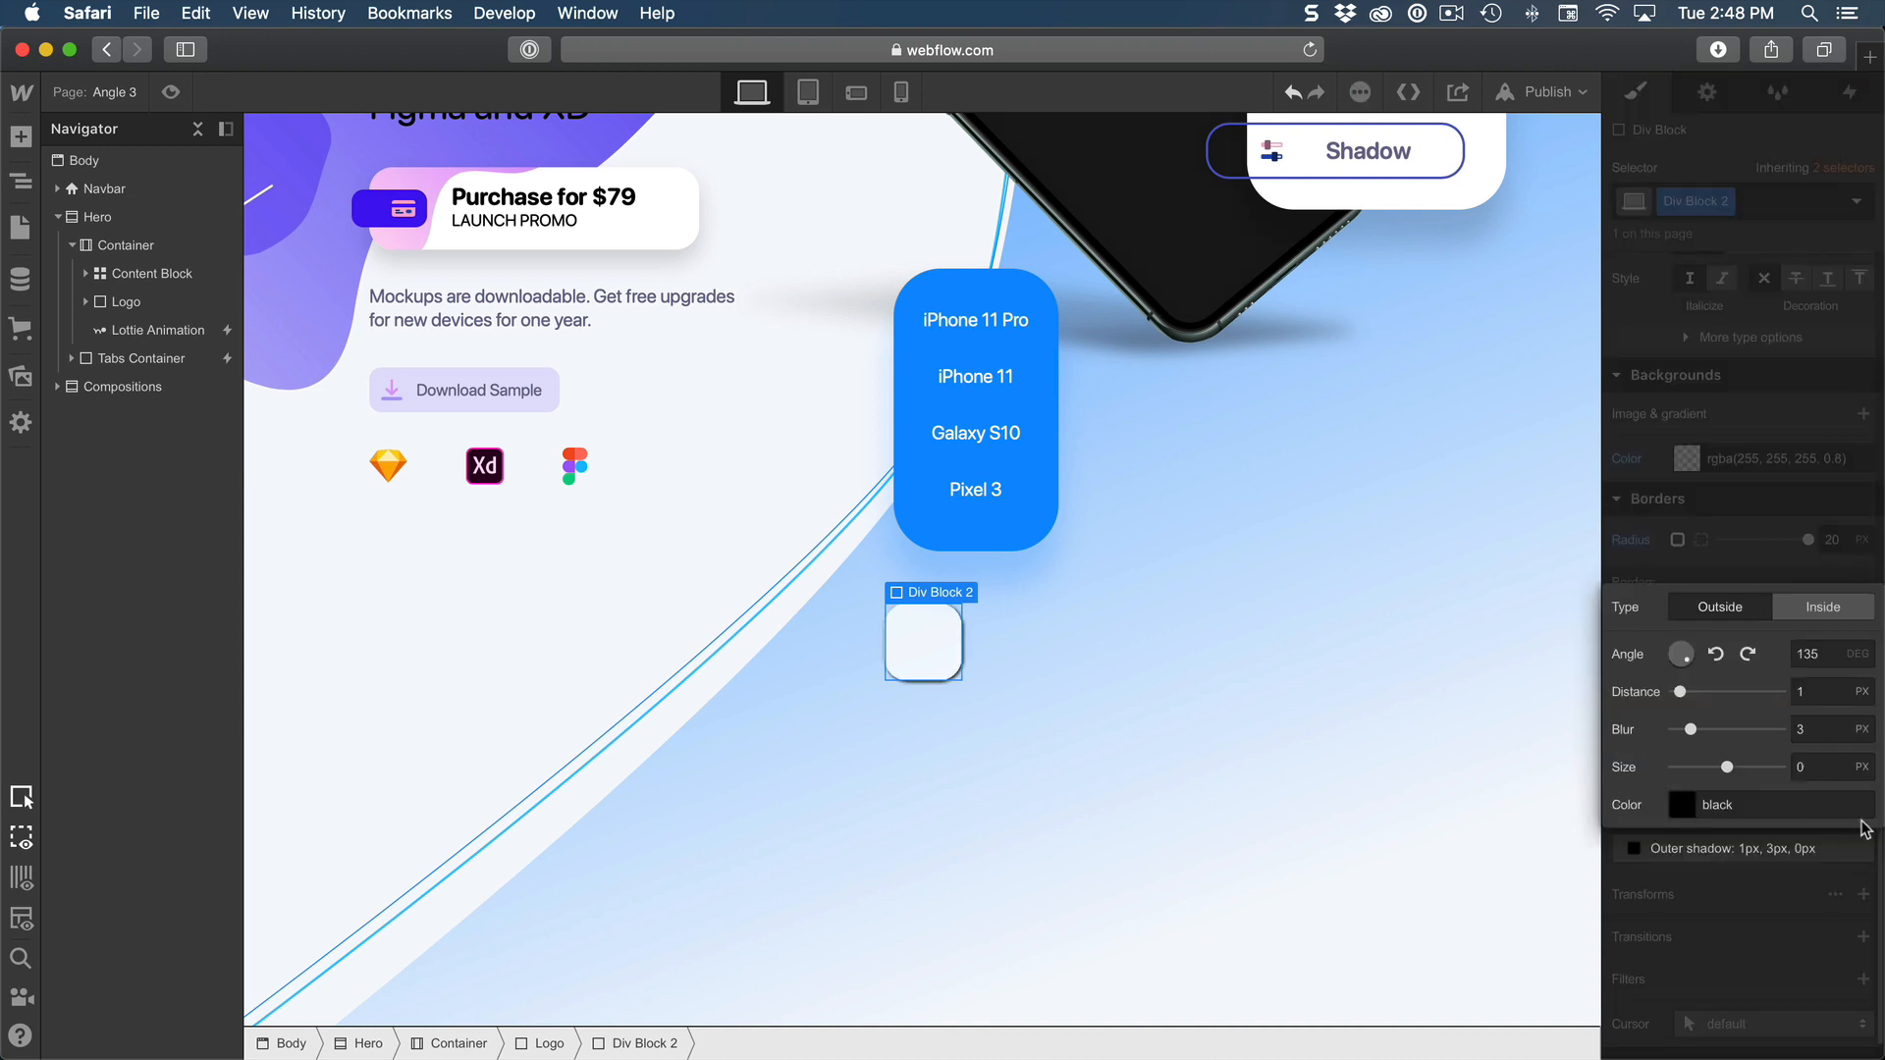
left_click(1836, 657)
type("180")
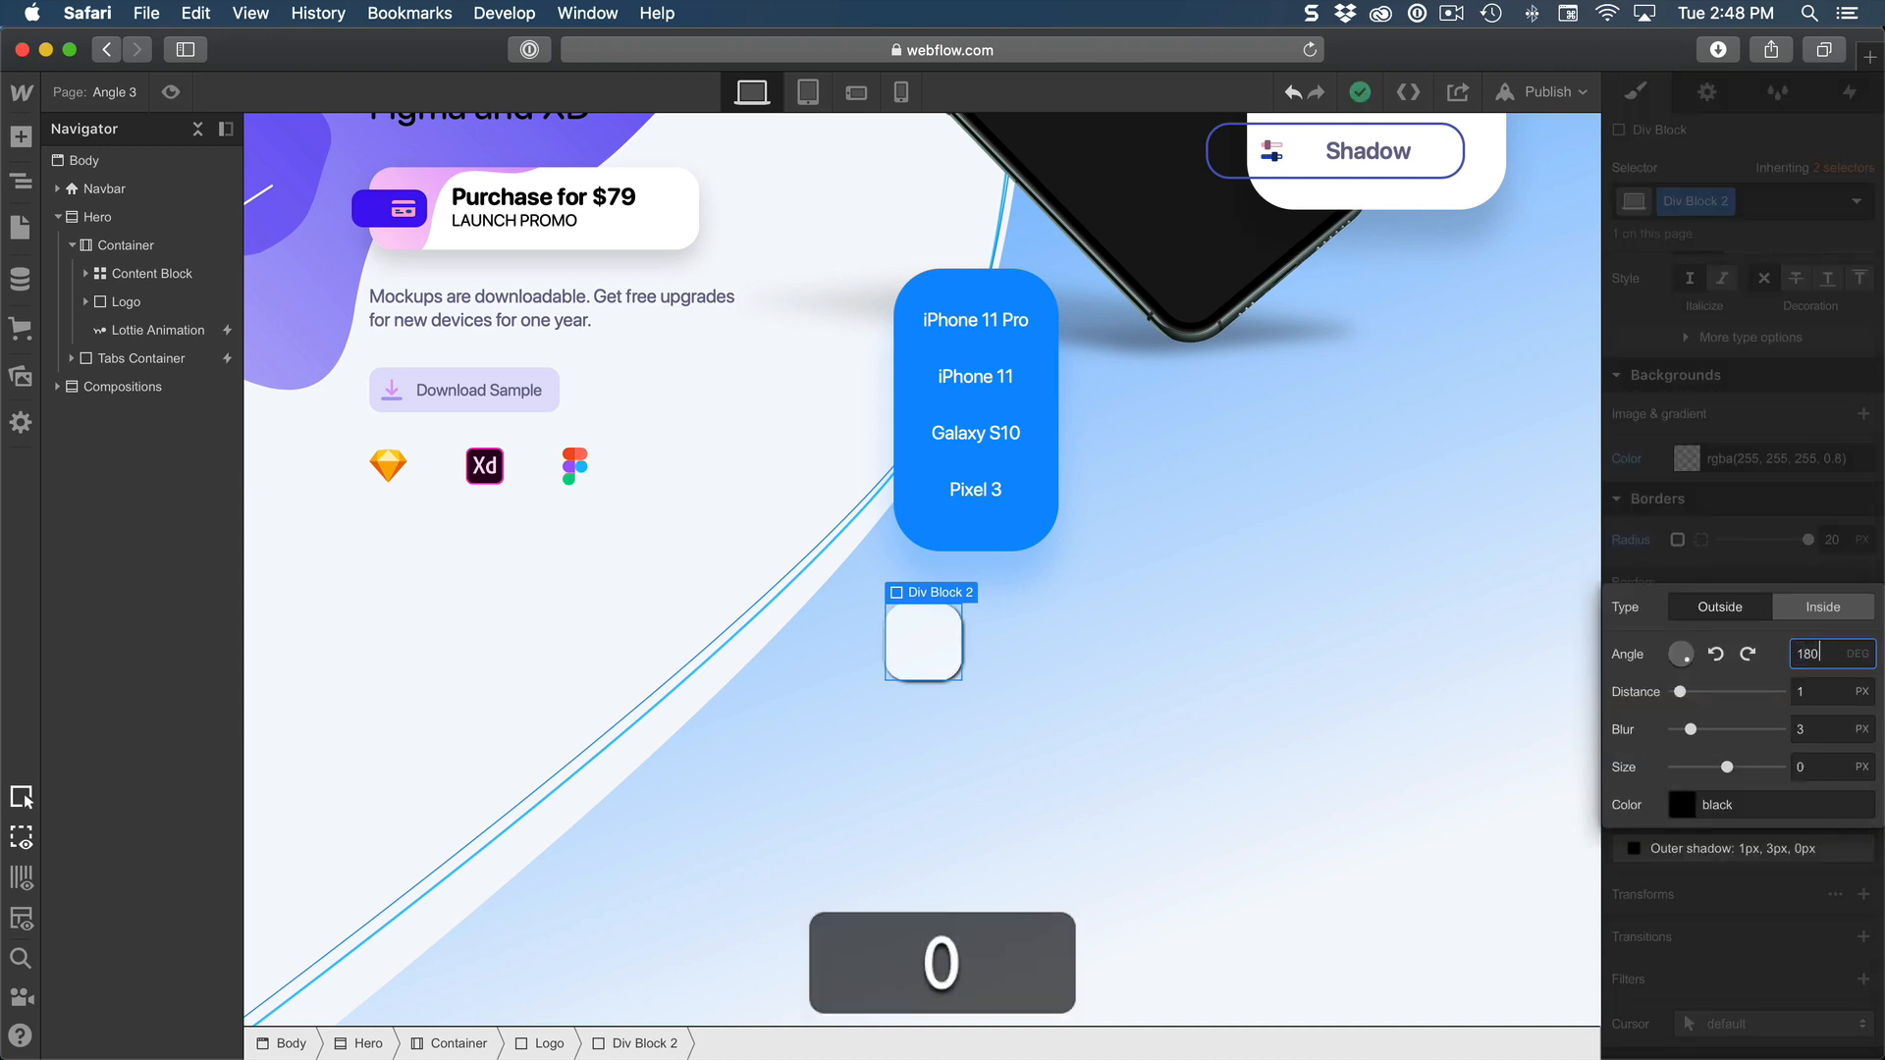
left_click(1821, 694)
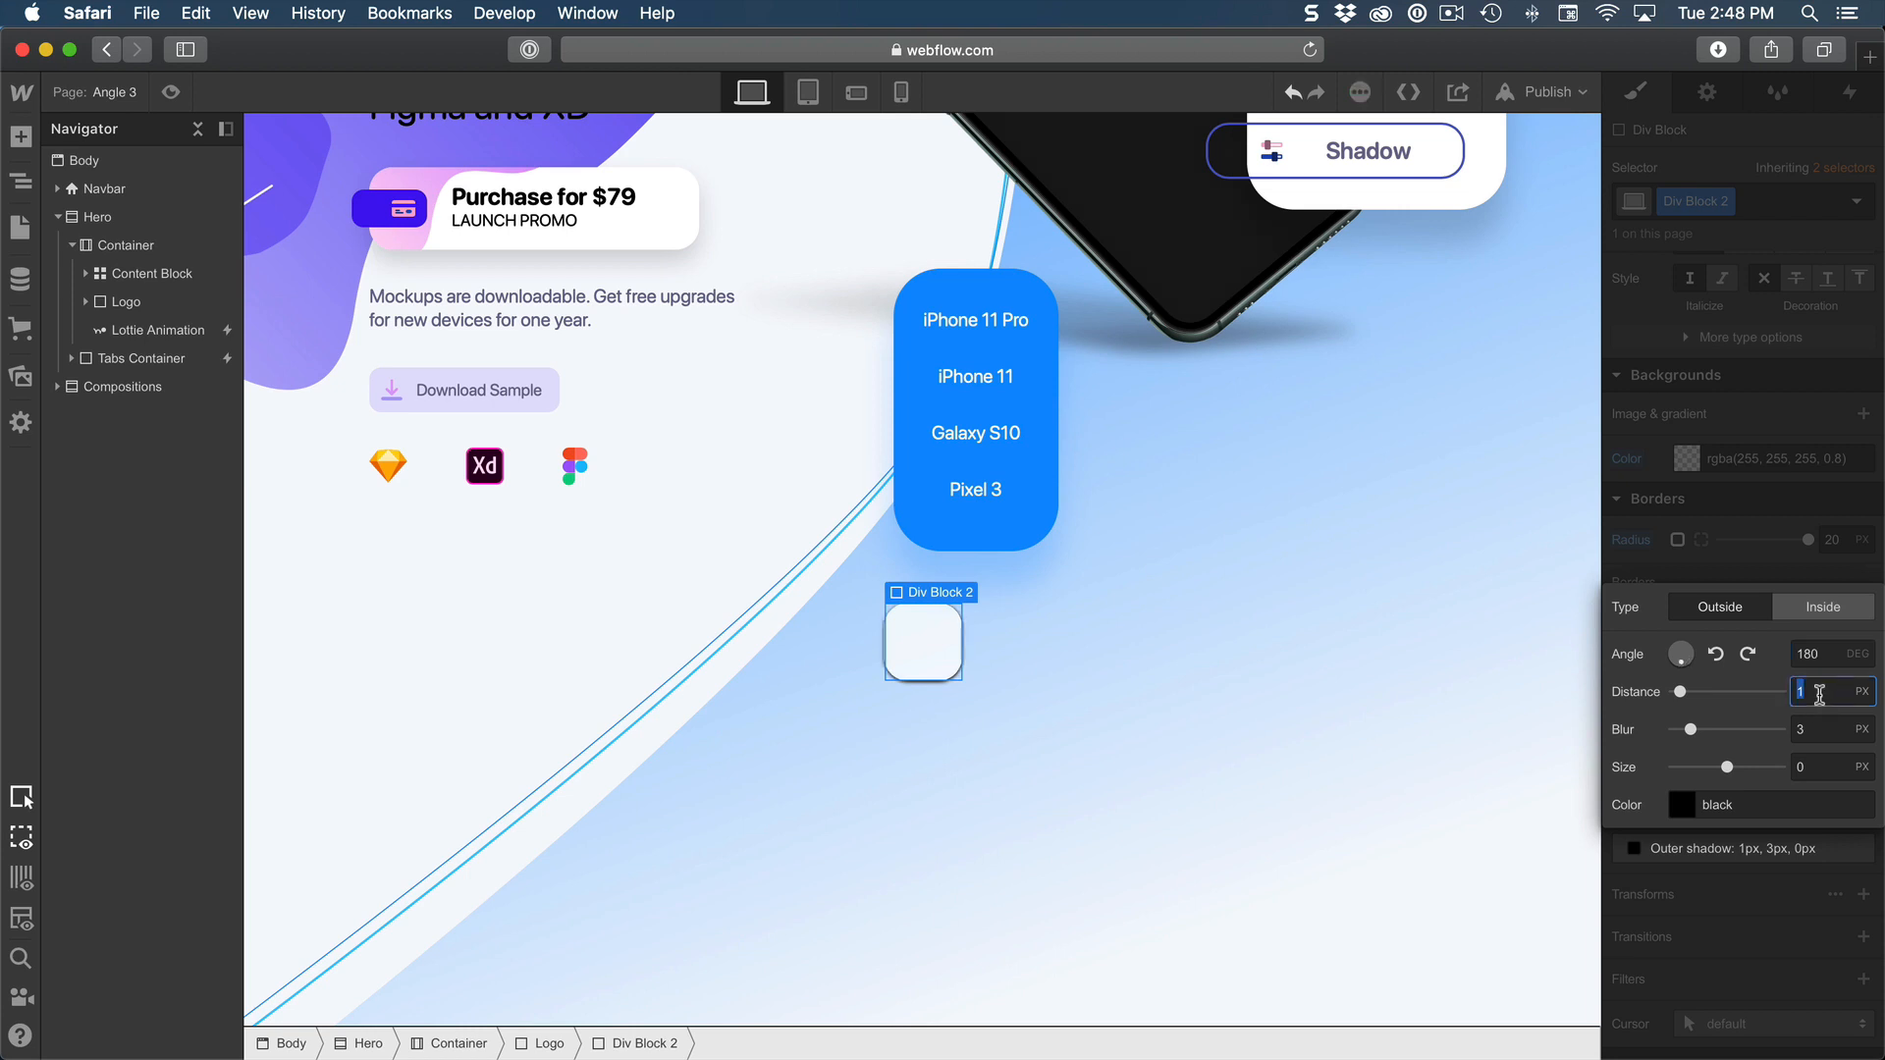
type("20")
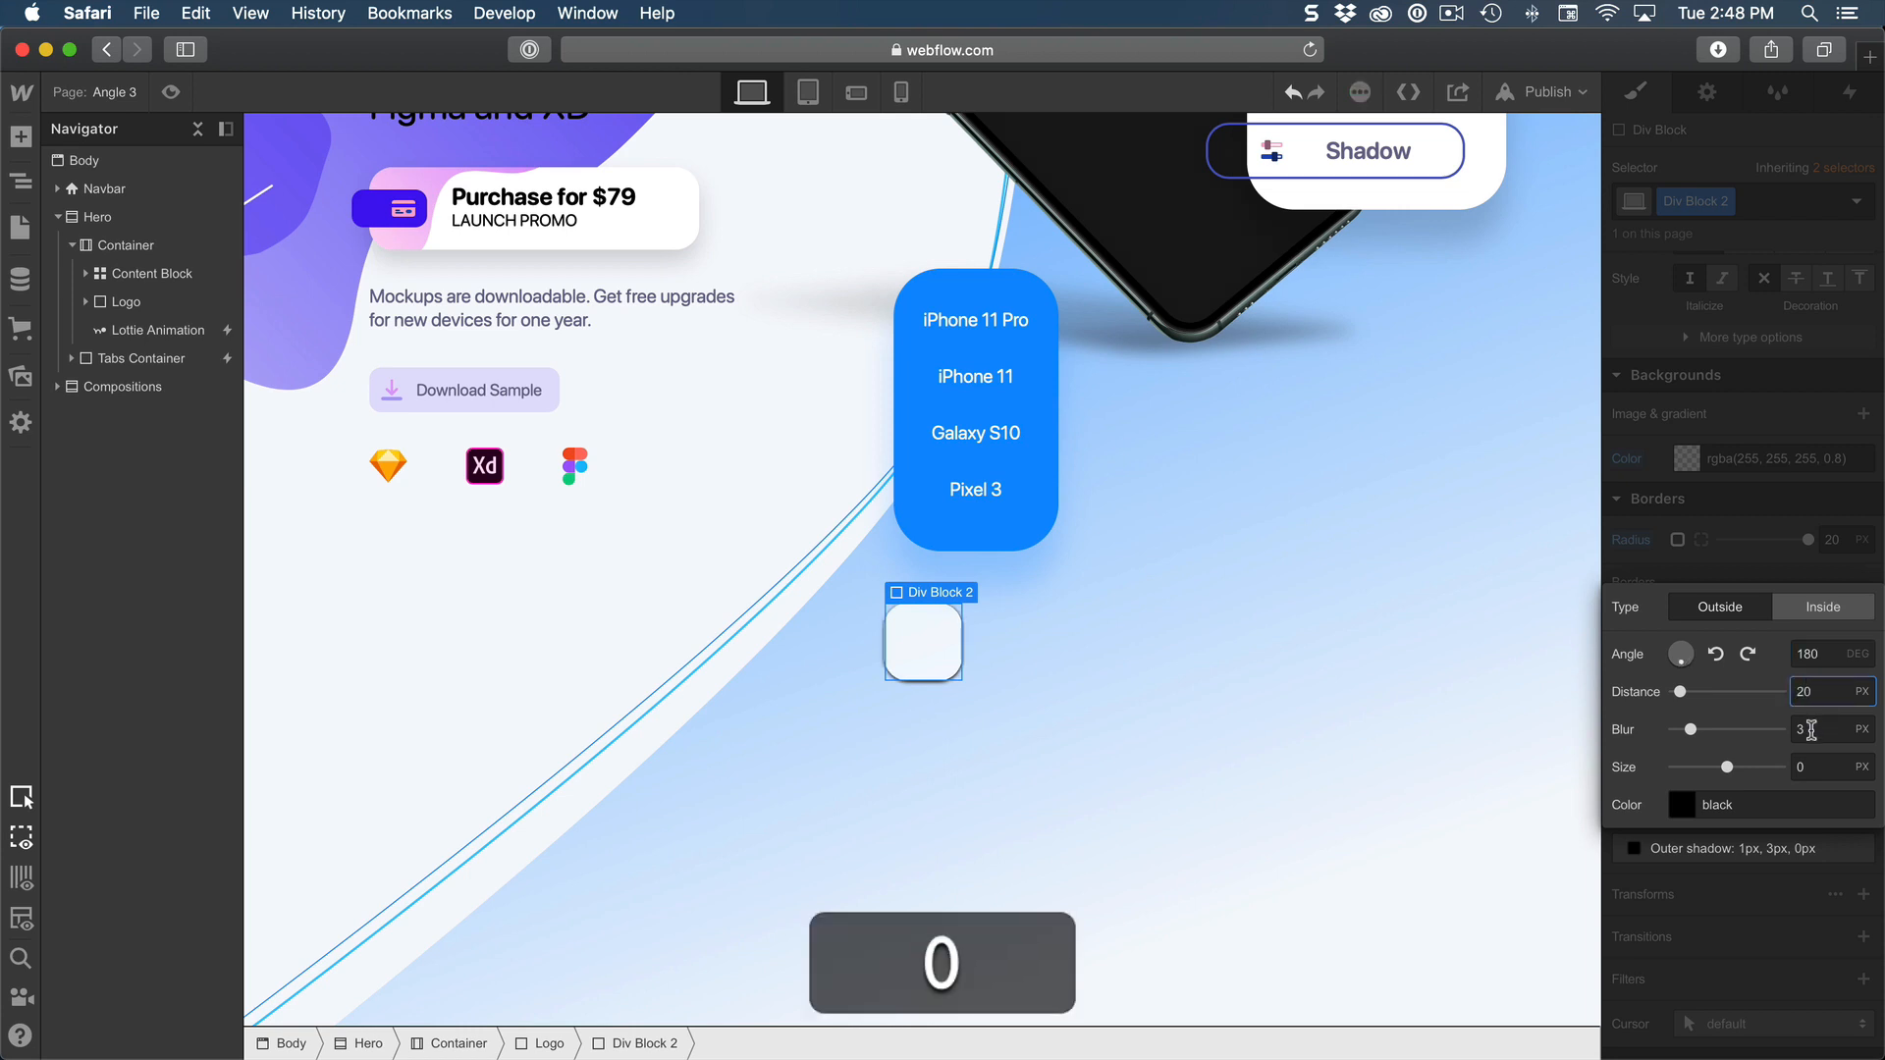
left_click(1811, 729)
type("40")
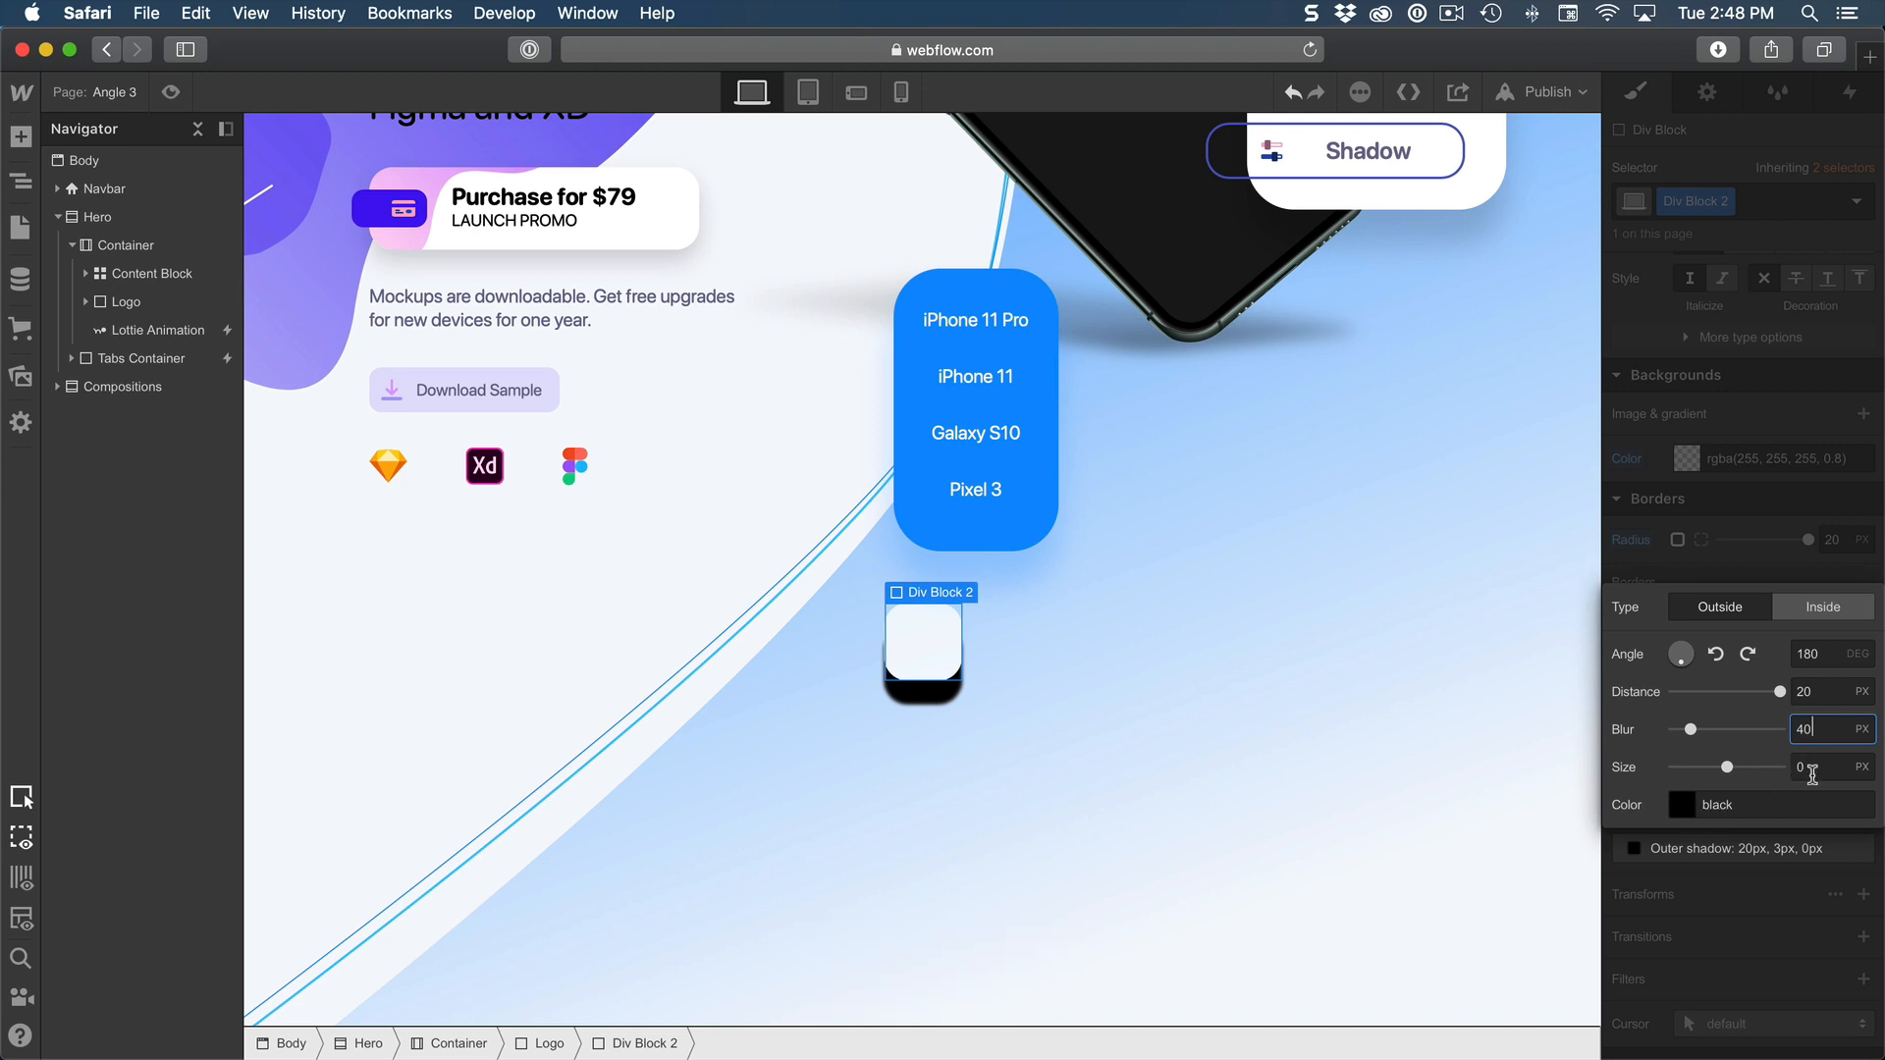
left_click(1812, 774)
Step: Lower the tile's black shadow color to 15% alpha
left_click(1680, 804)
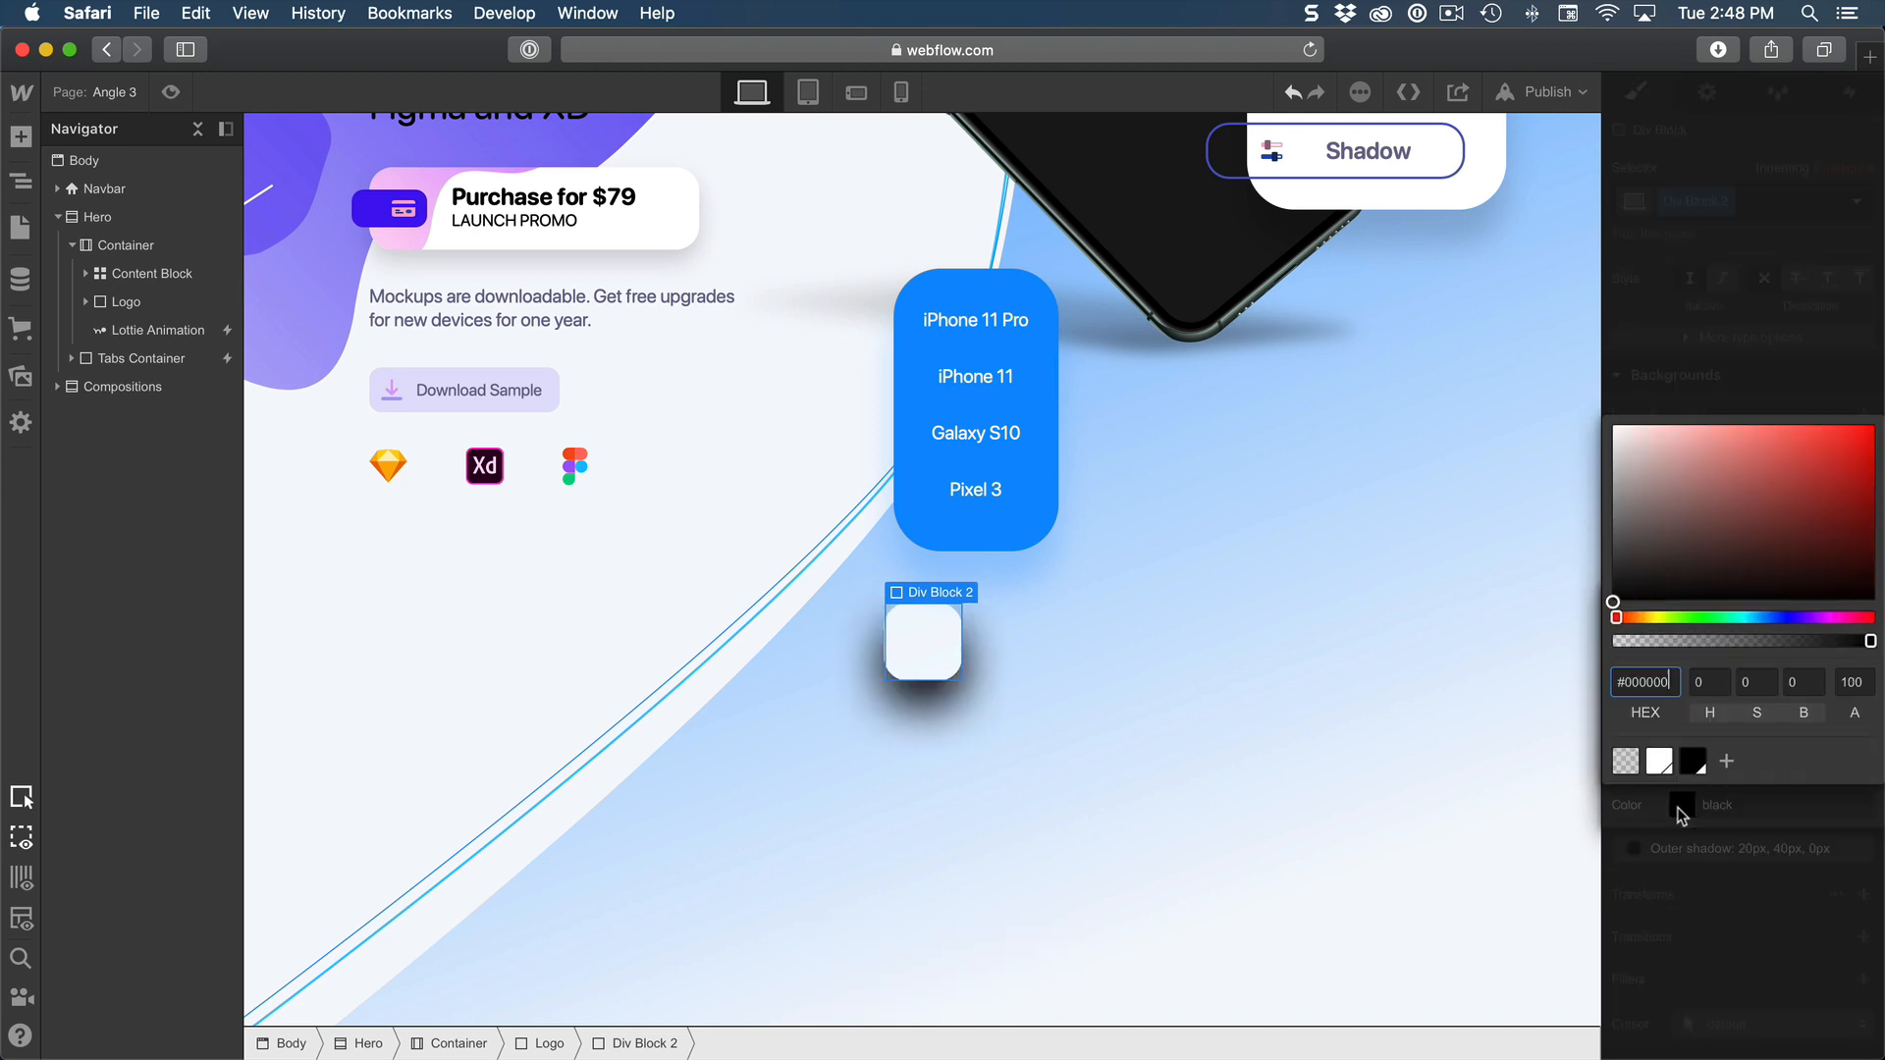
left_click(1846, 687)
type("15")
key("Return")
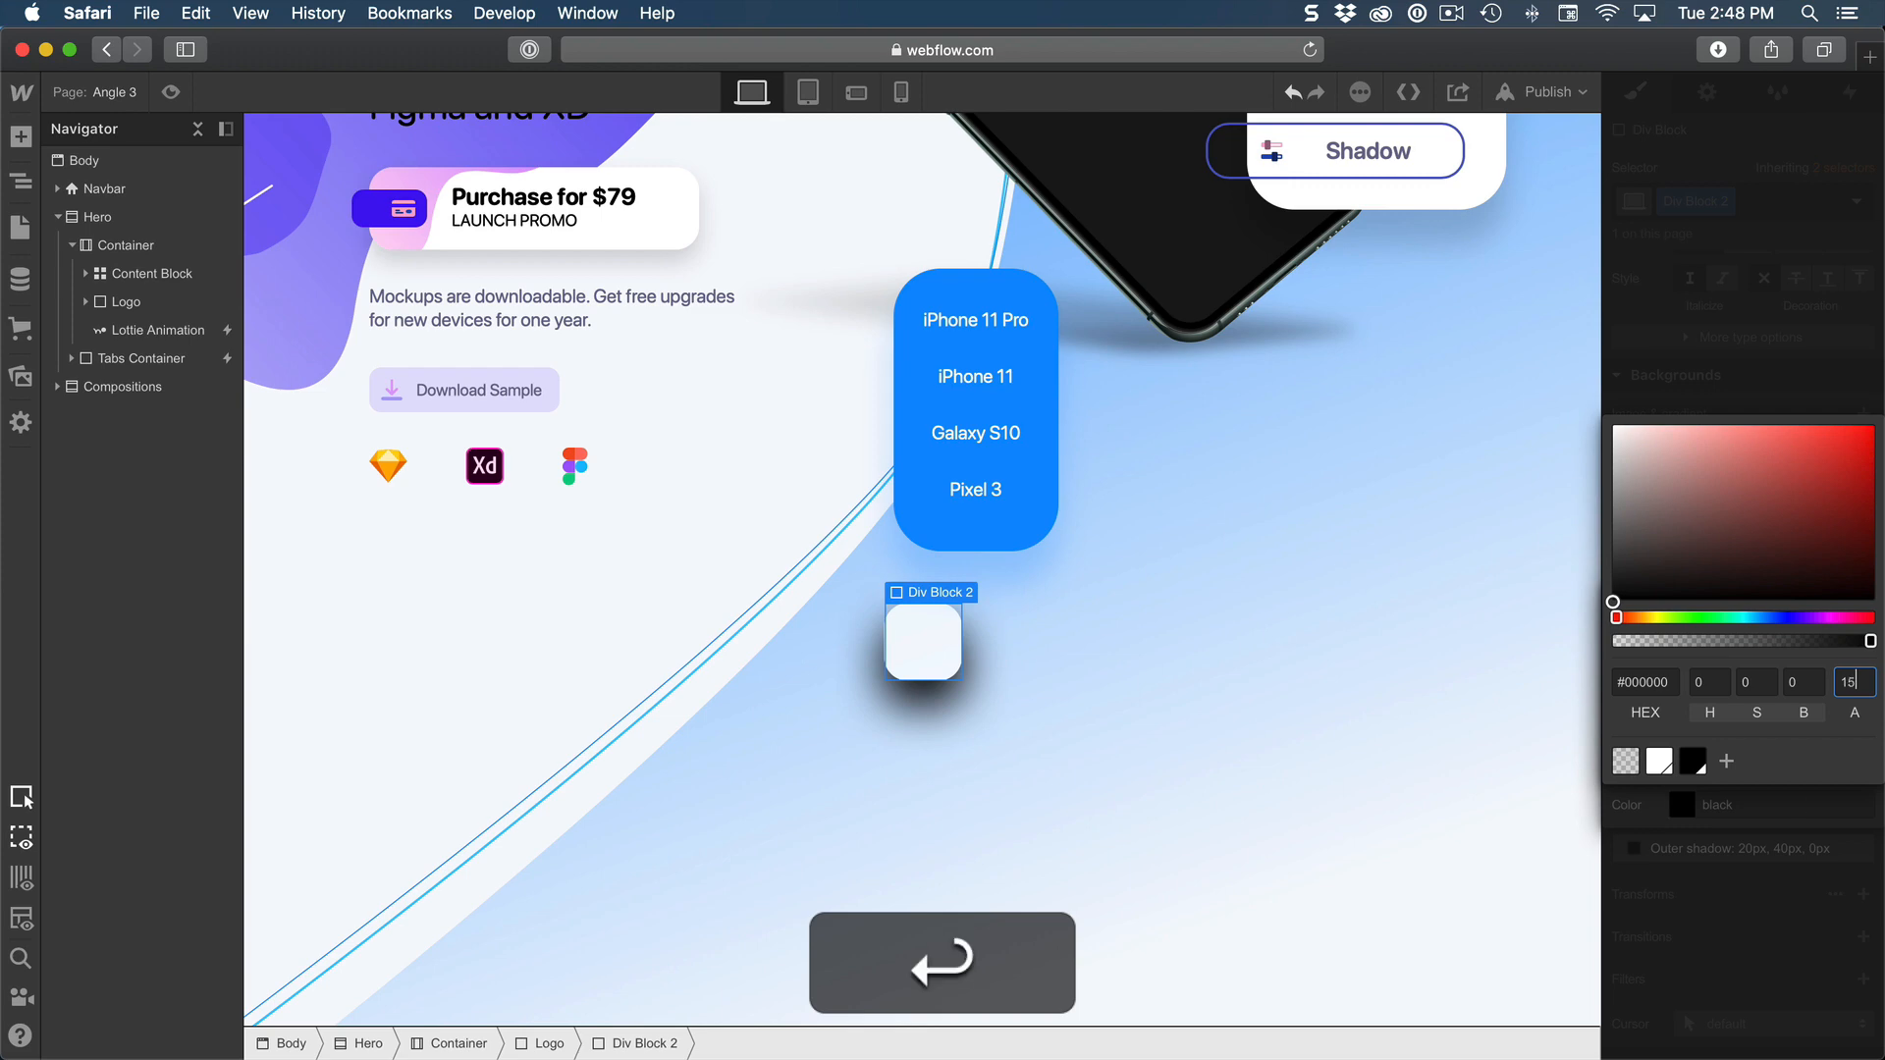
left_click(1770, 571)
Step: Make the white tile a horizontal flexbox with centered alignment and centered justification
scroll(1763, 575, "up", 10)
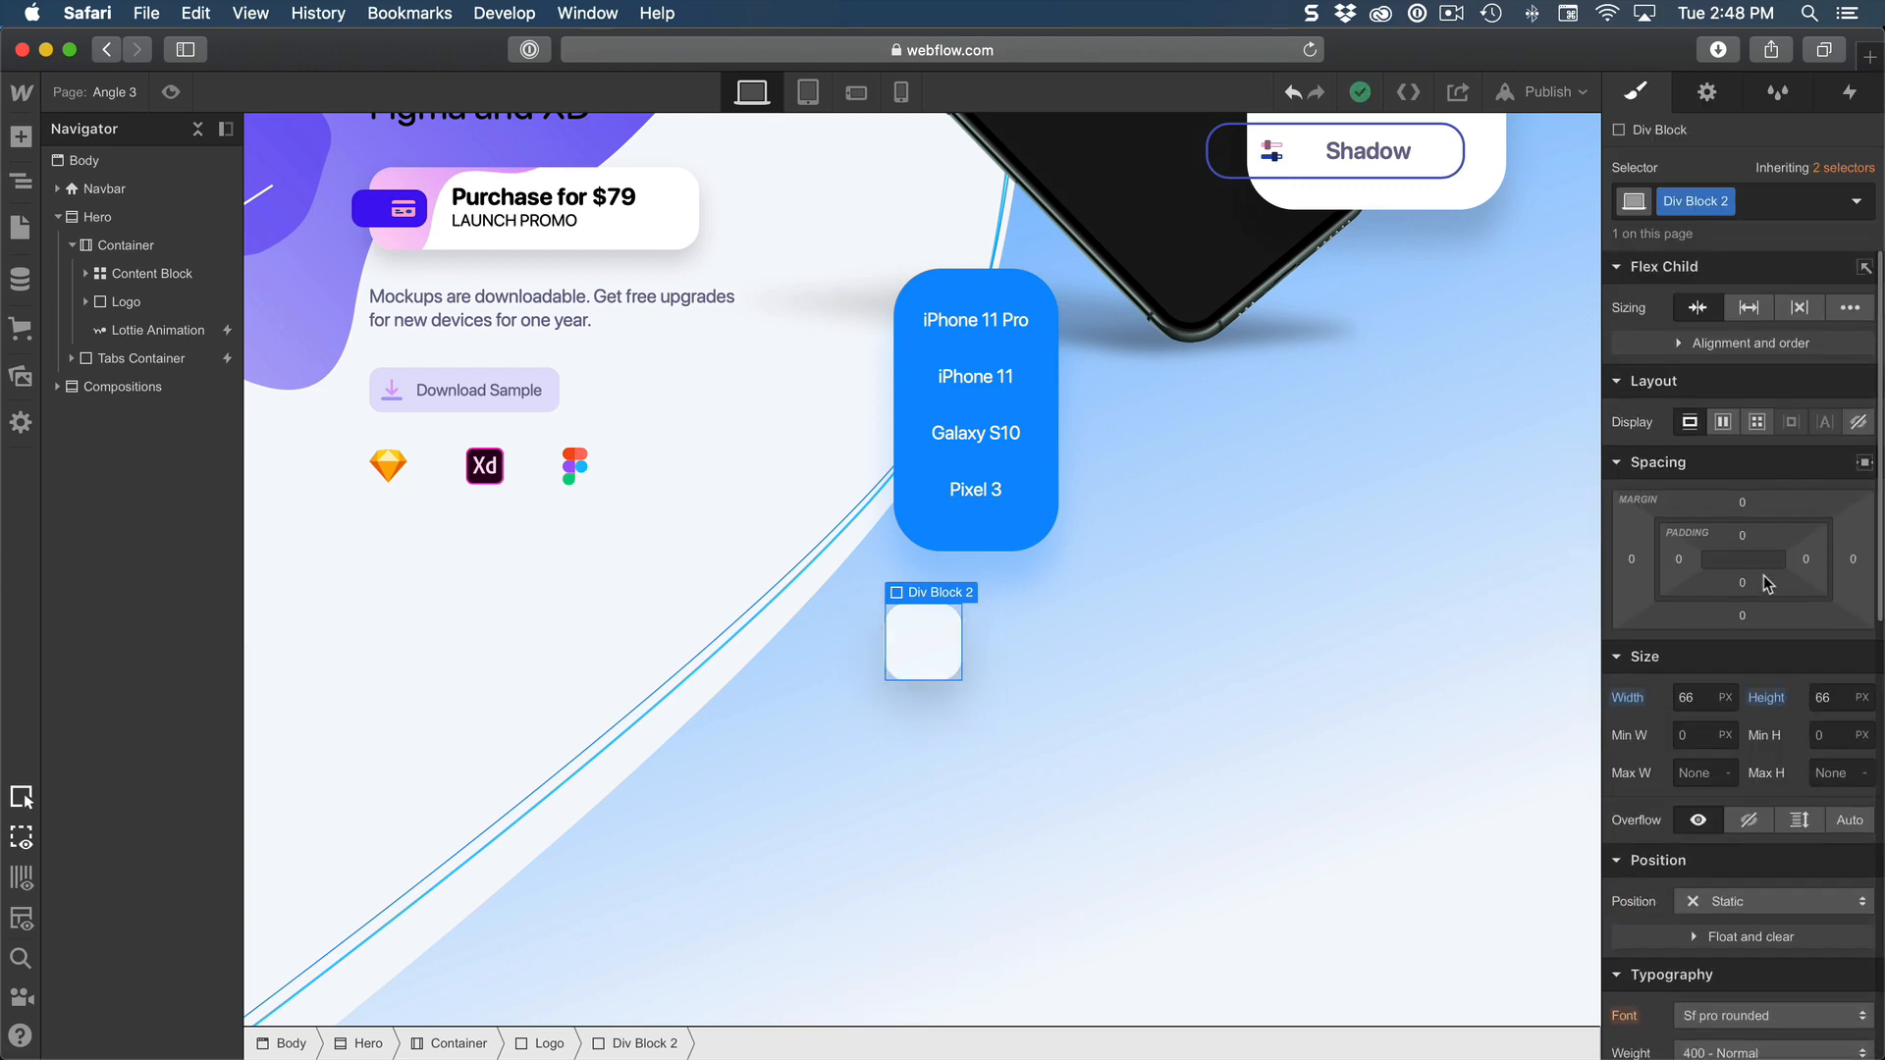
left_click(1724, 424)
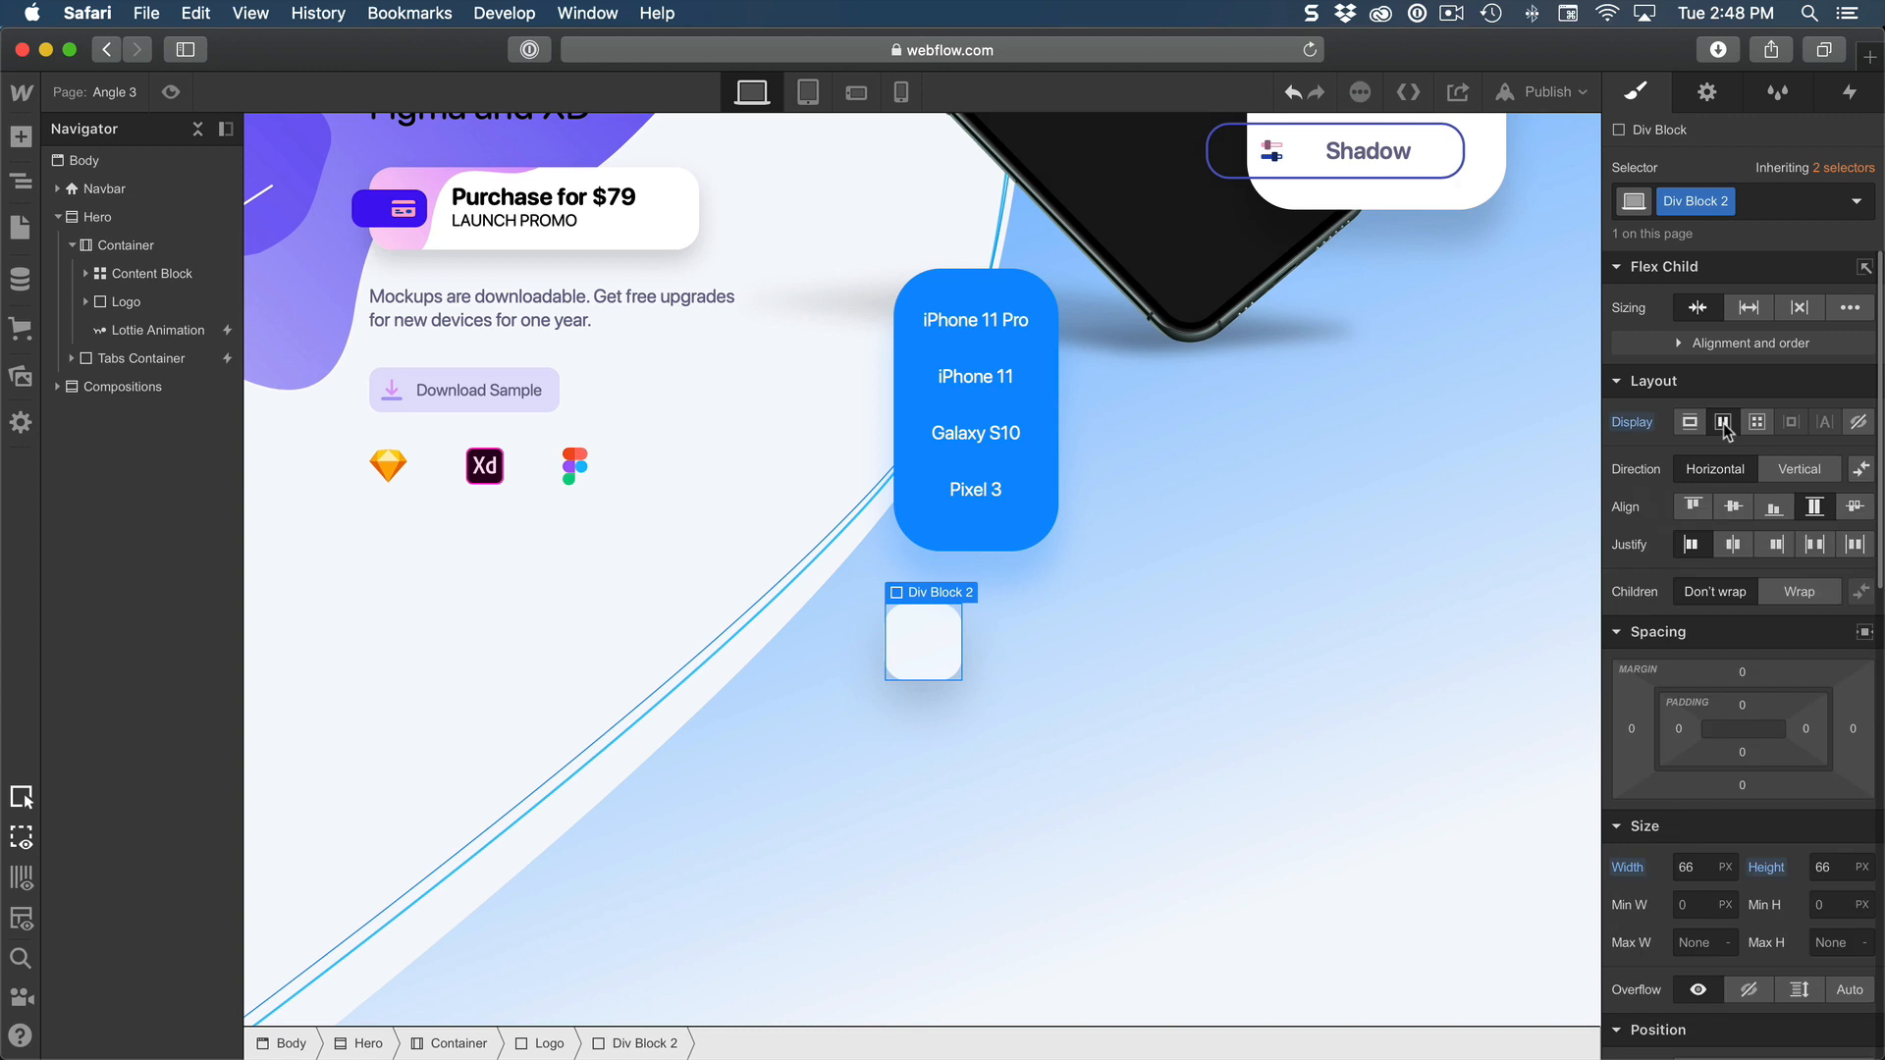
left_click(1733, 544)
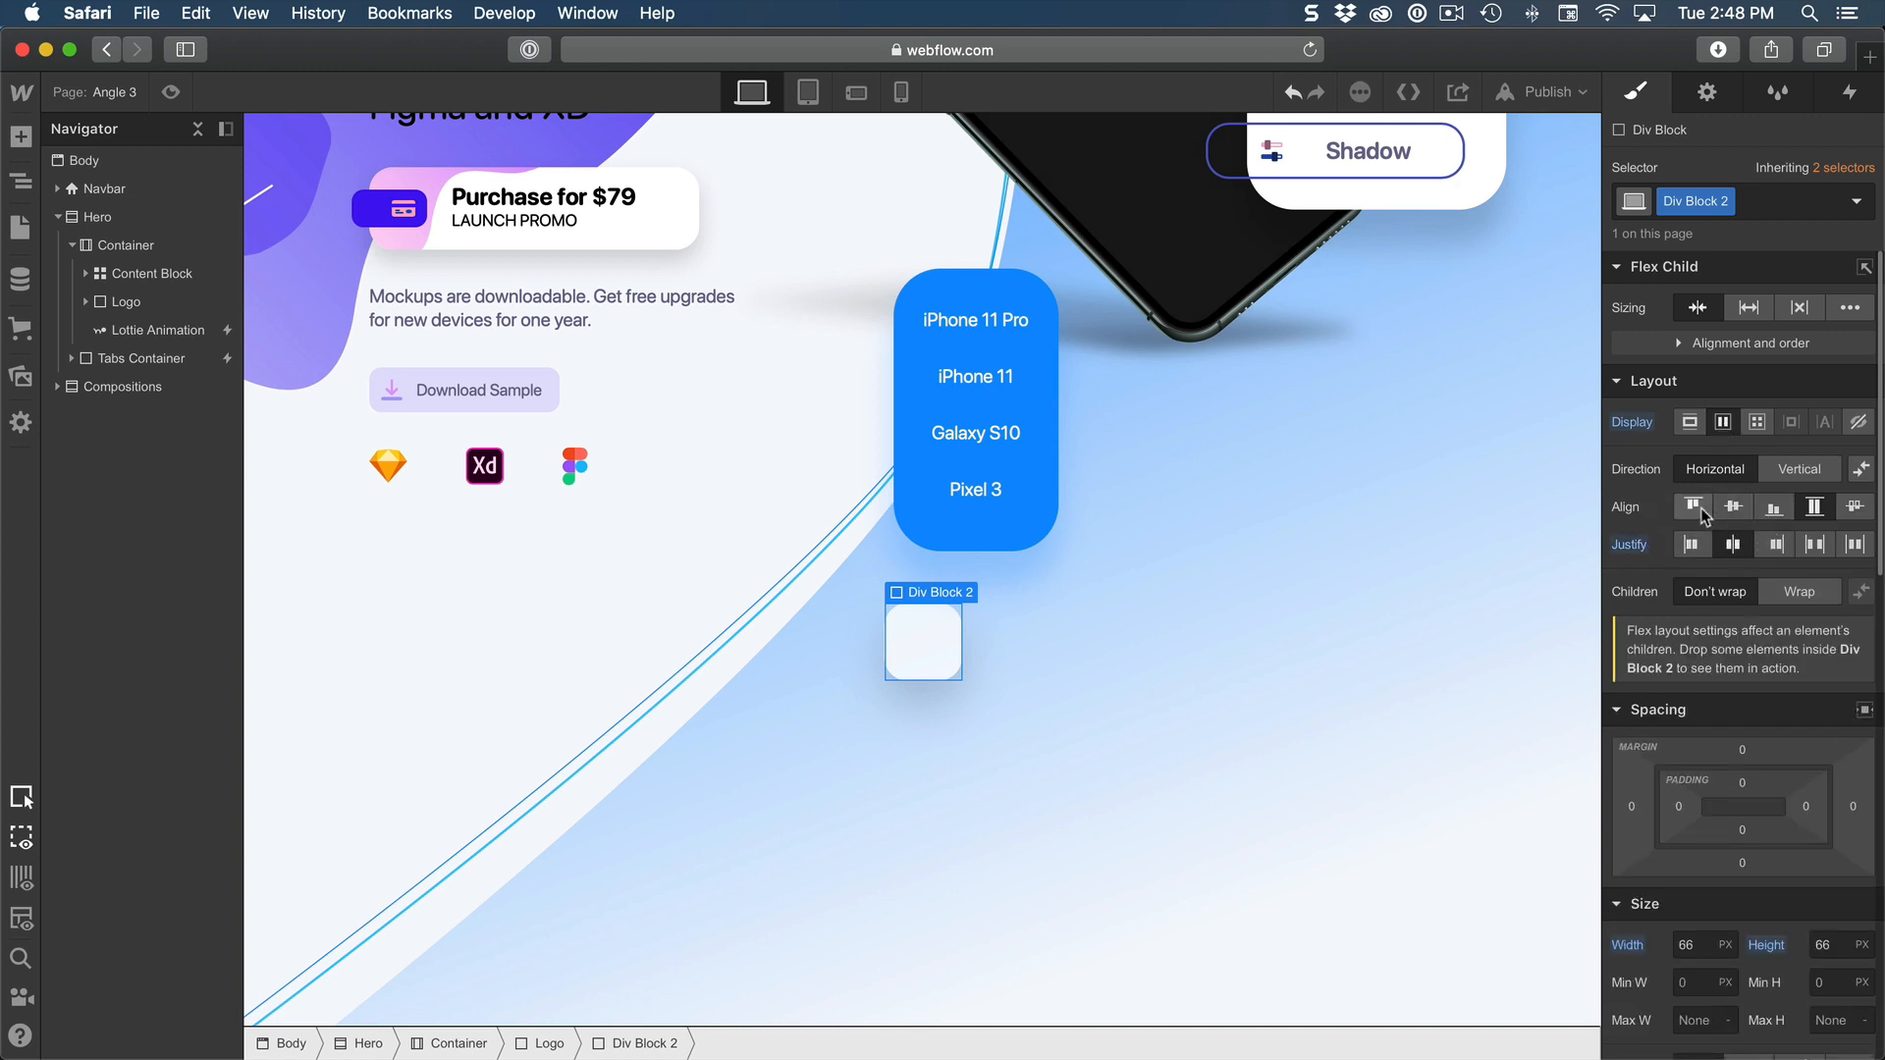
left_click(1733, 506)
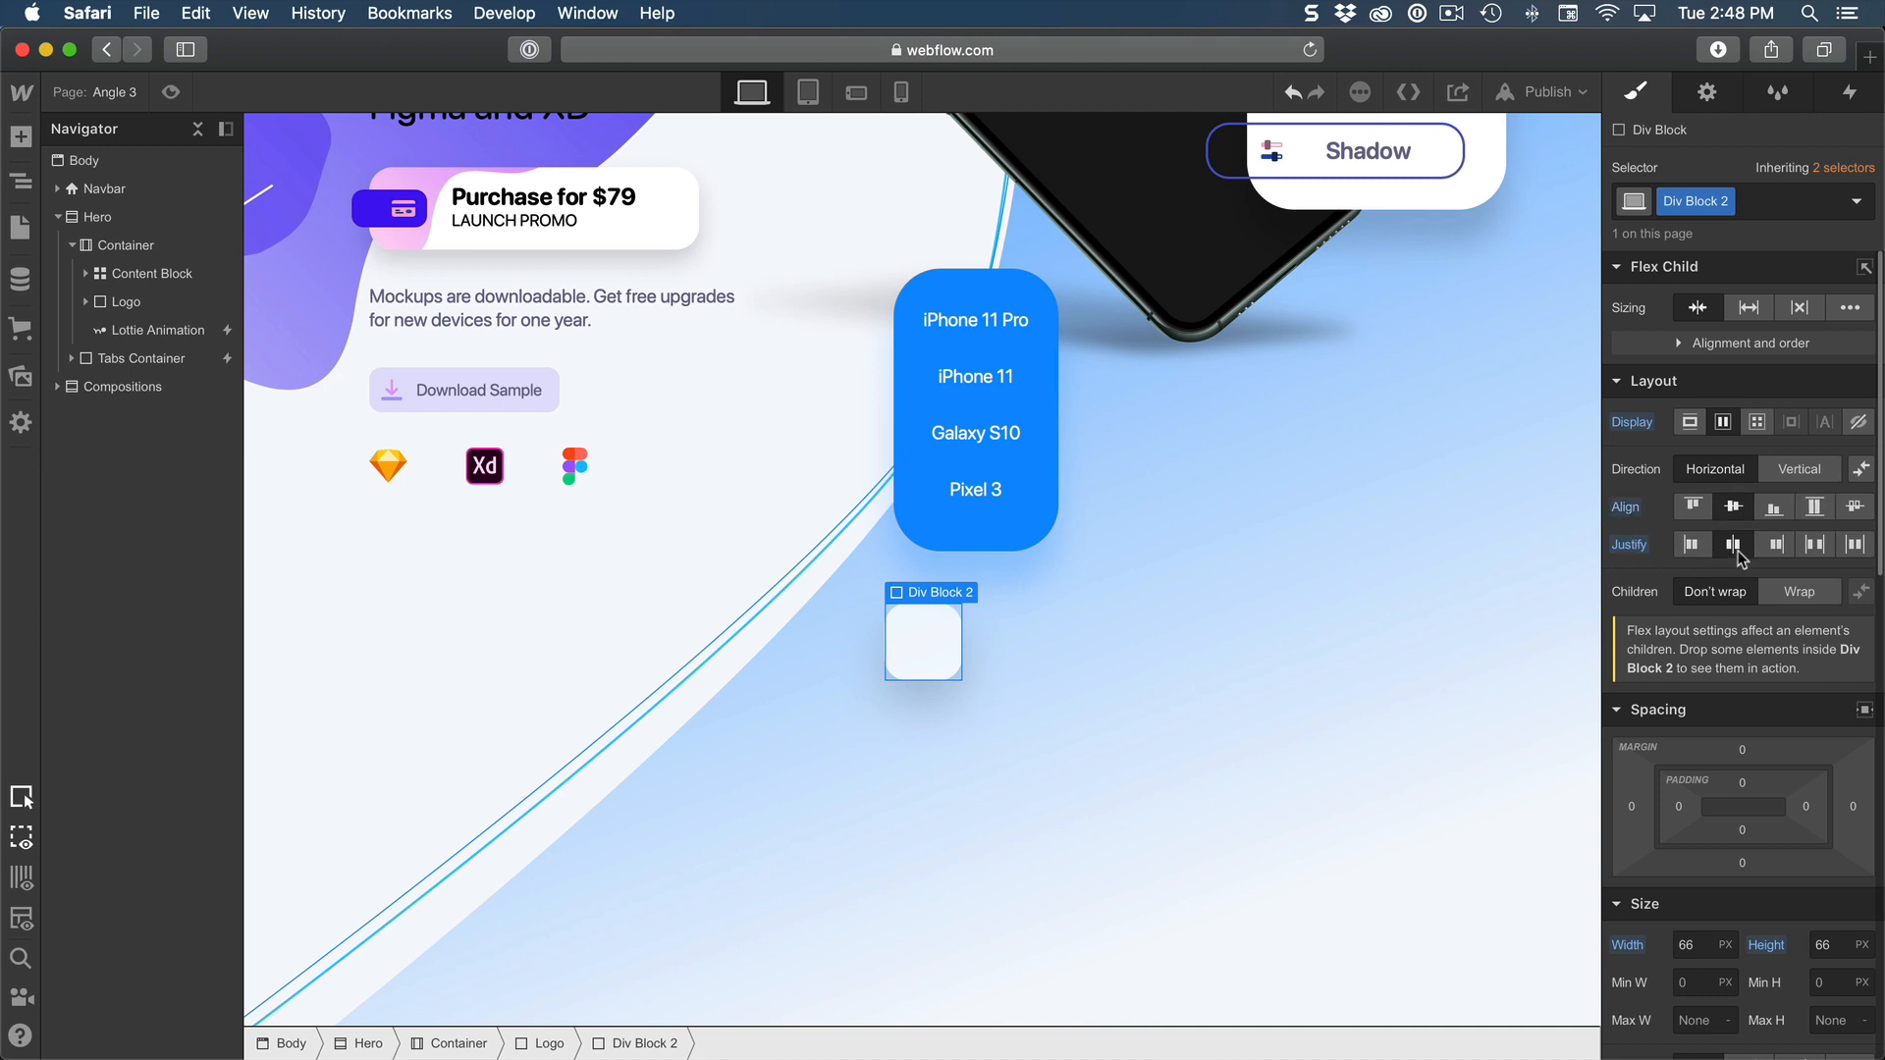
Step: Add an image element inside the white tile
left_click(927, 640)
scroll(923, 652, "down", 1)
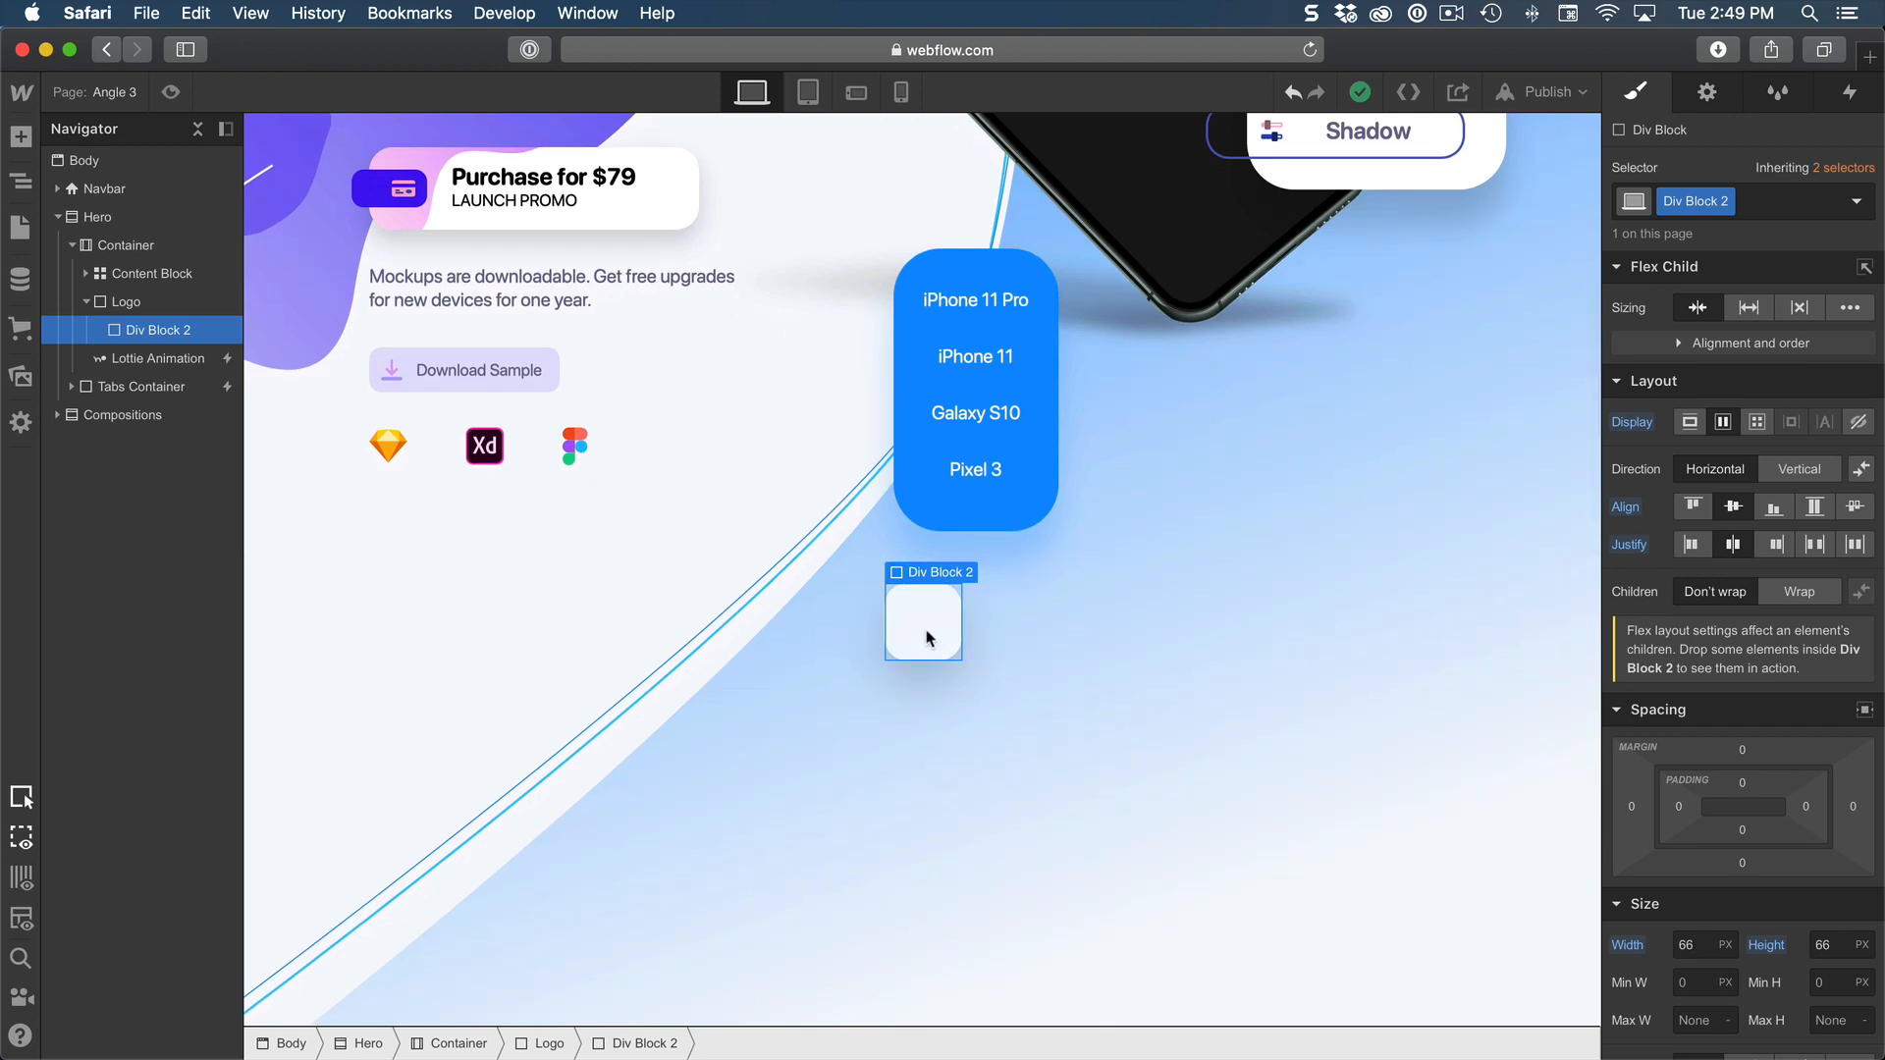
key("a")
scroll(104, 442, "down", 10)
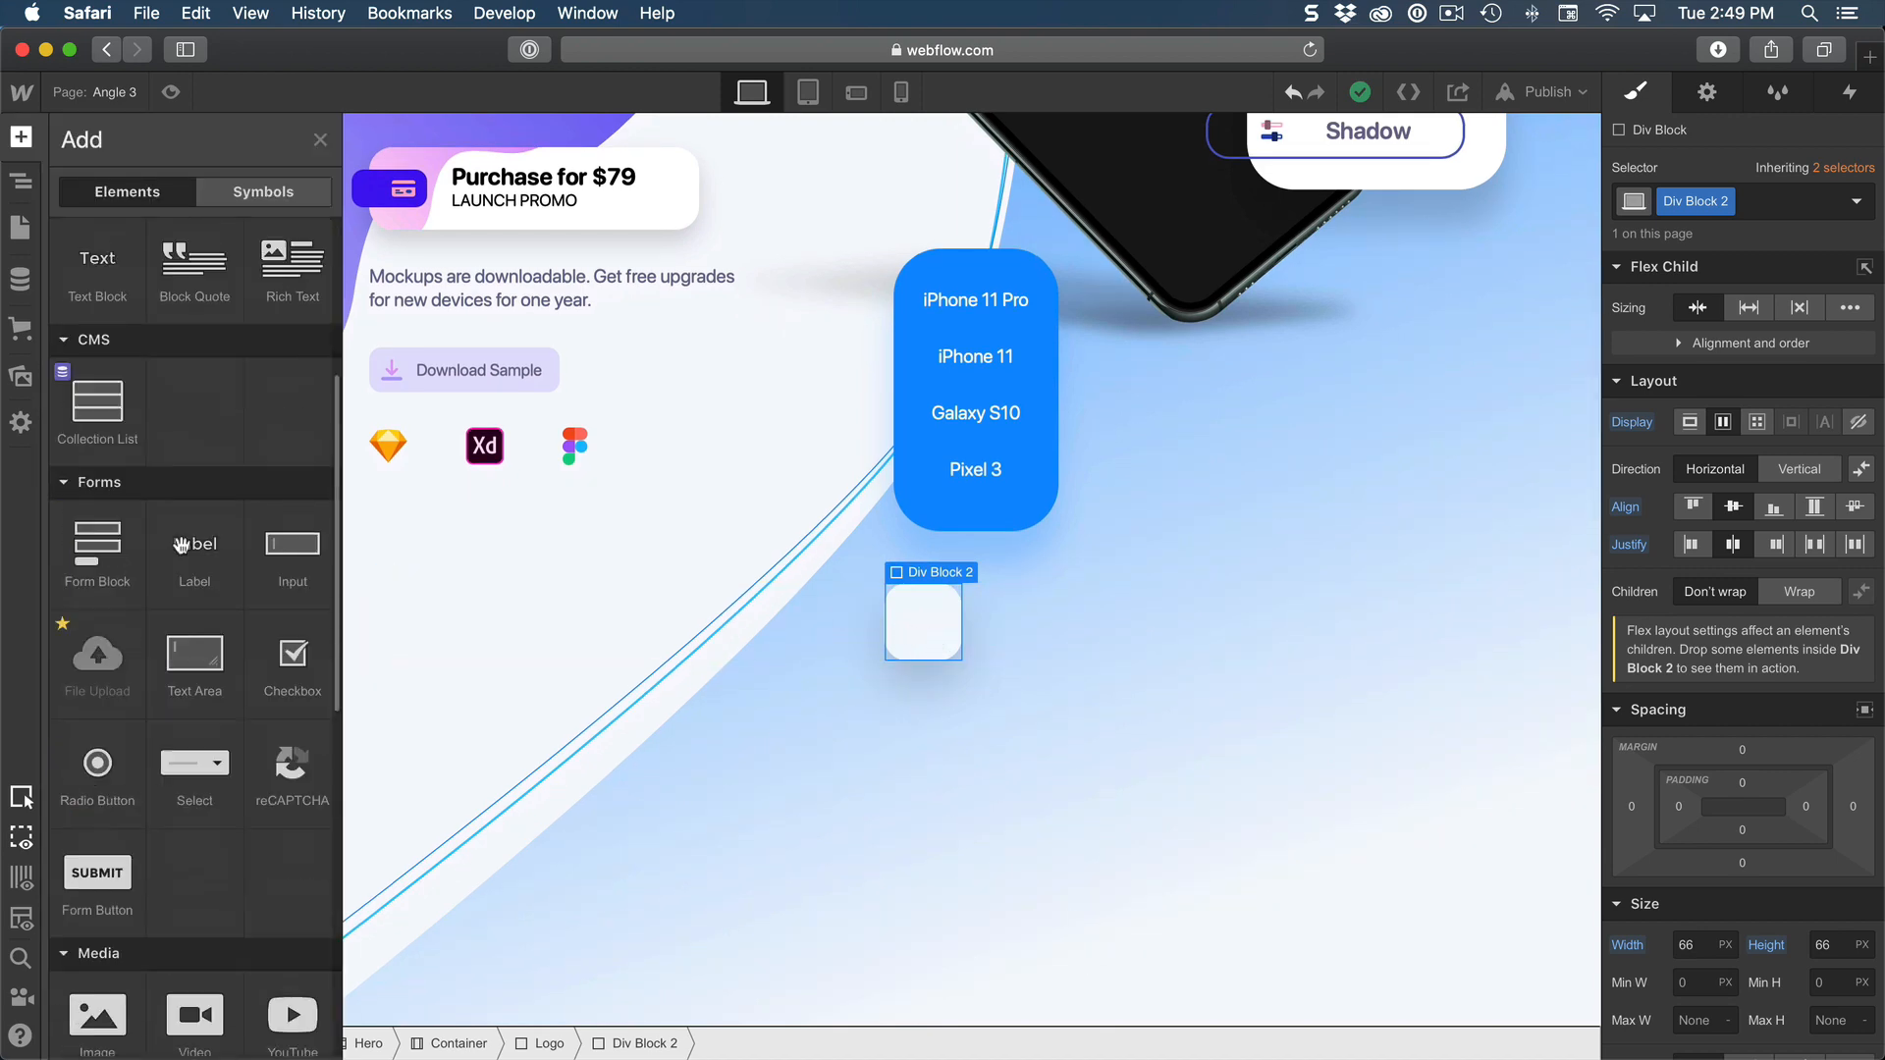
left_click(104, 441)
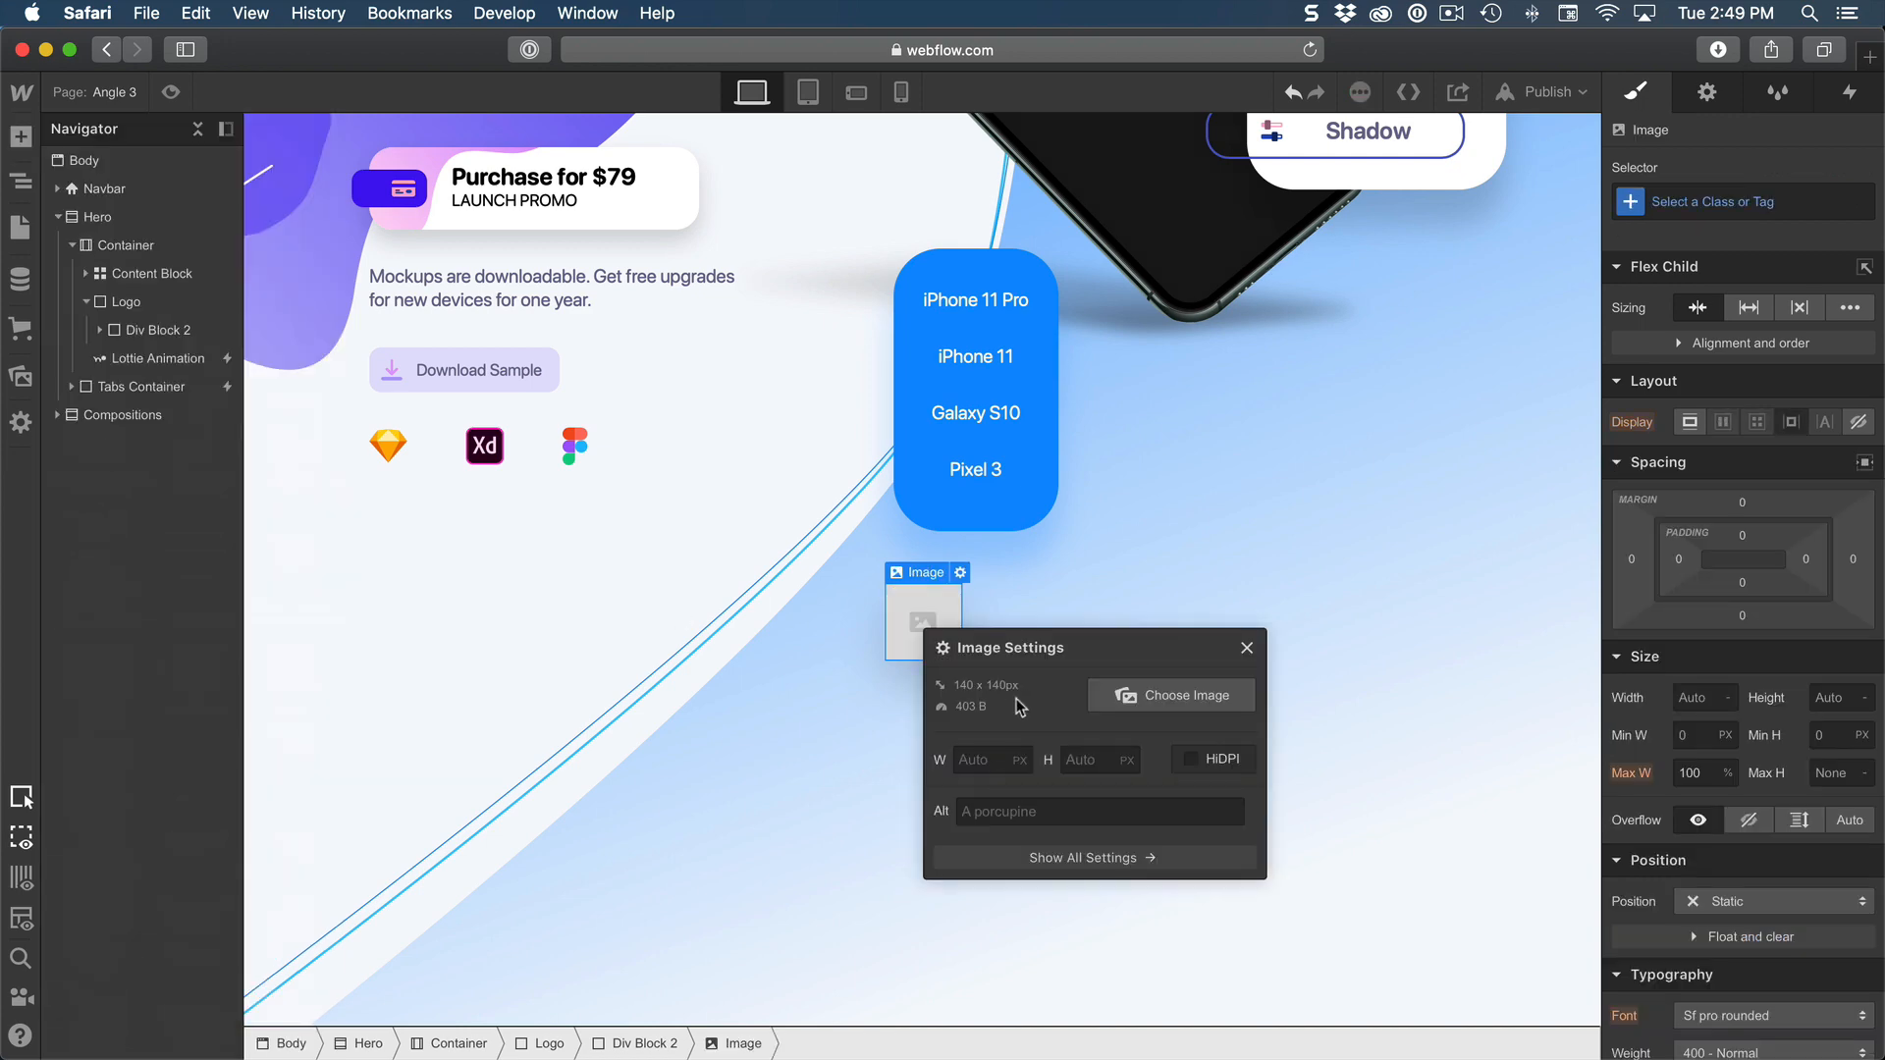
Step: Set the tile's image to the round socket logo SVG from the site's assets and close the image settings
left_click(1161, 699)
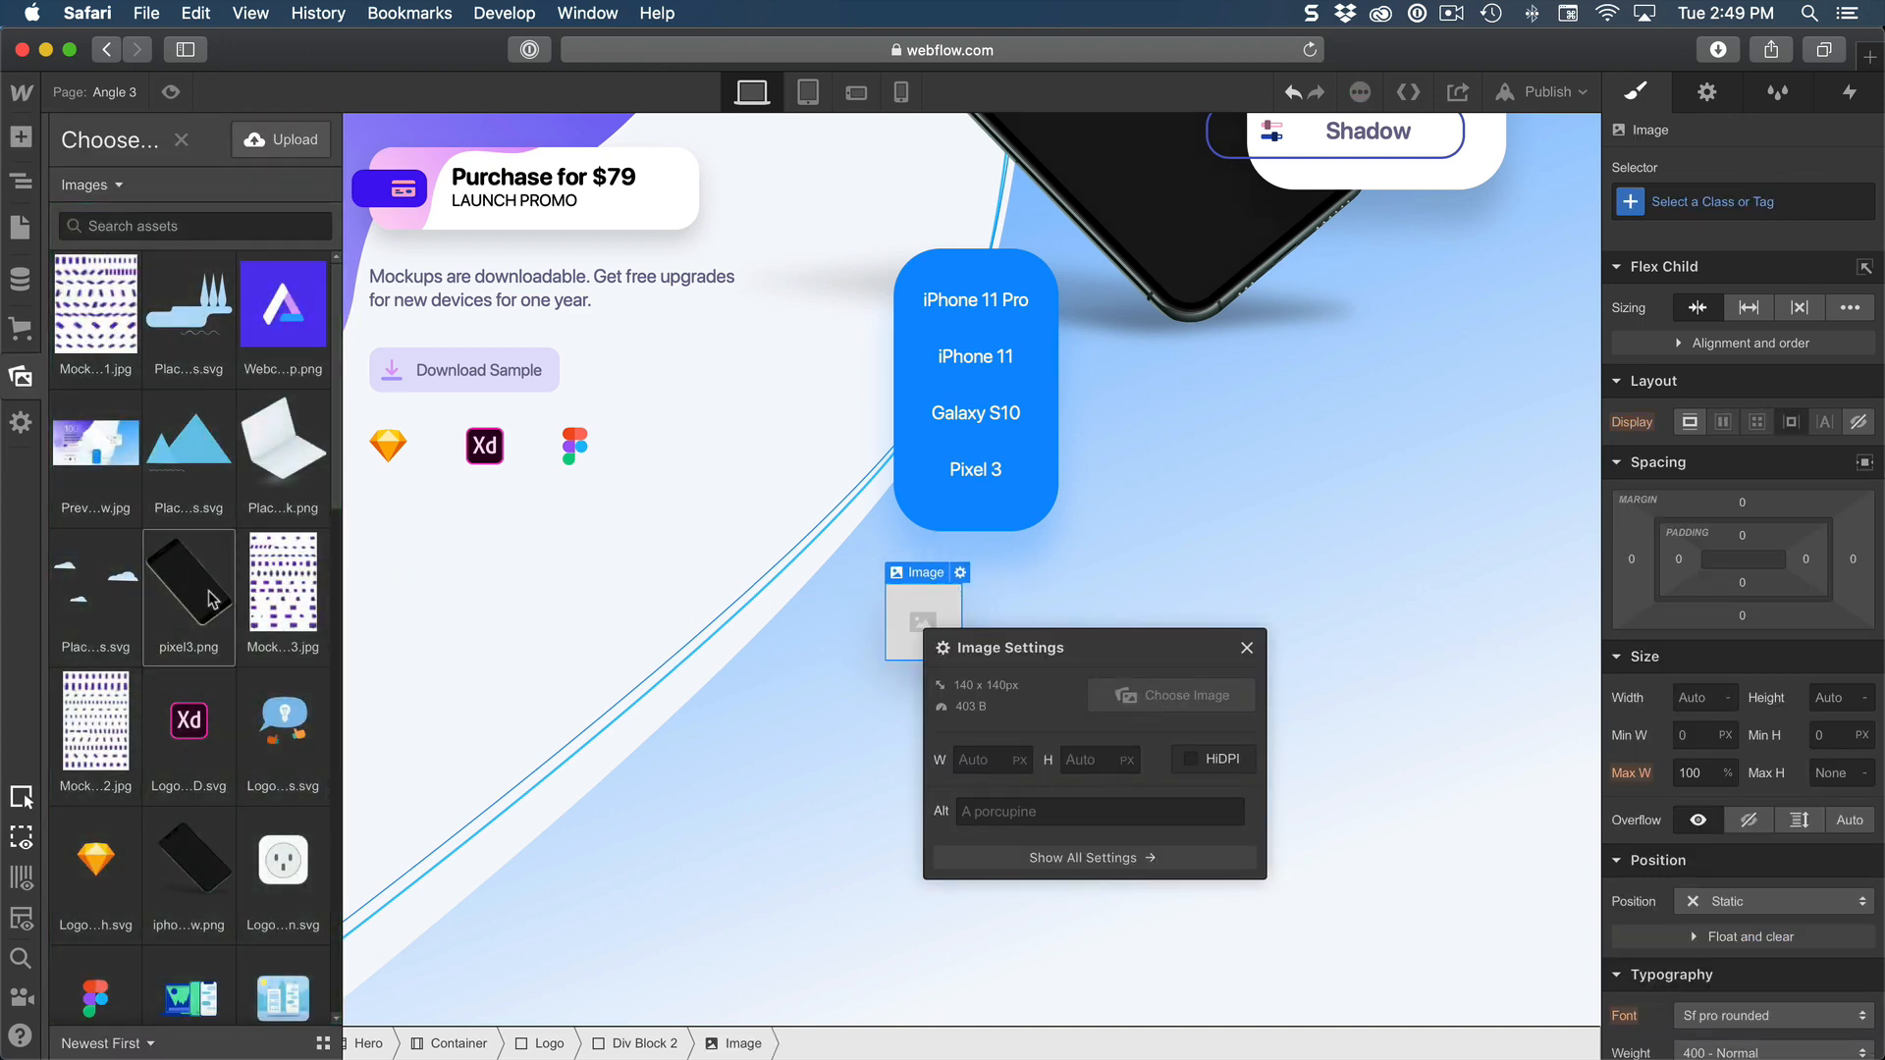
scroll(211, 599, "down", 6)
scroll(212, 599, "up", 2)
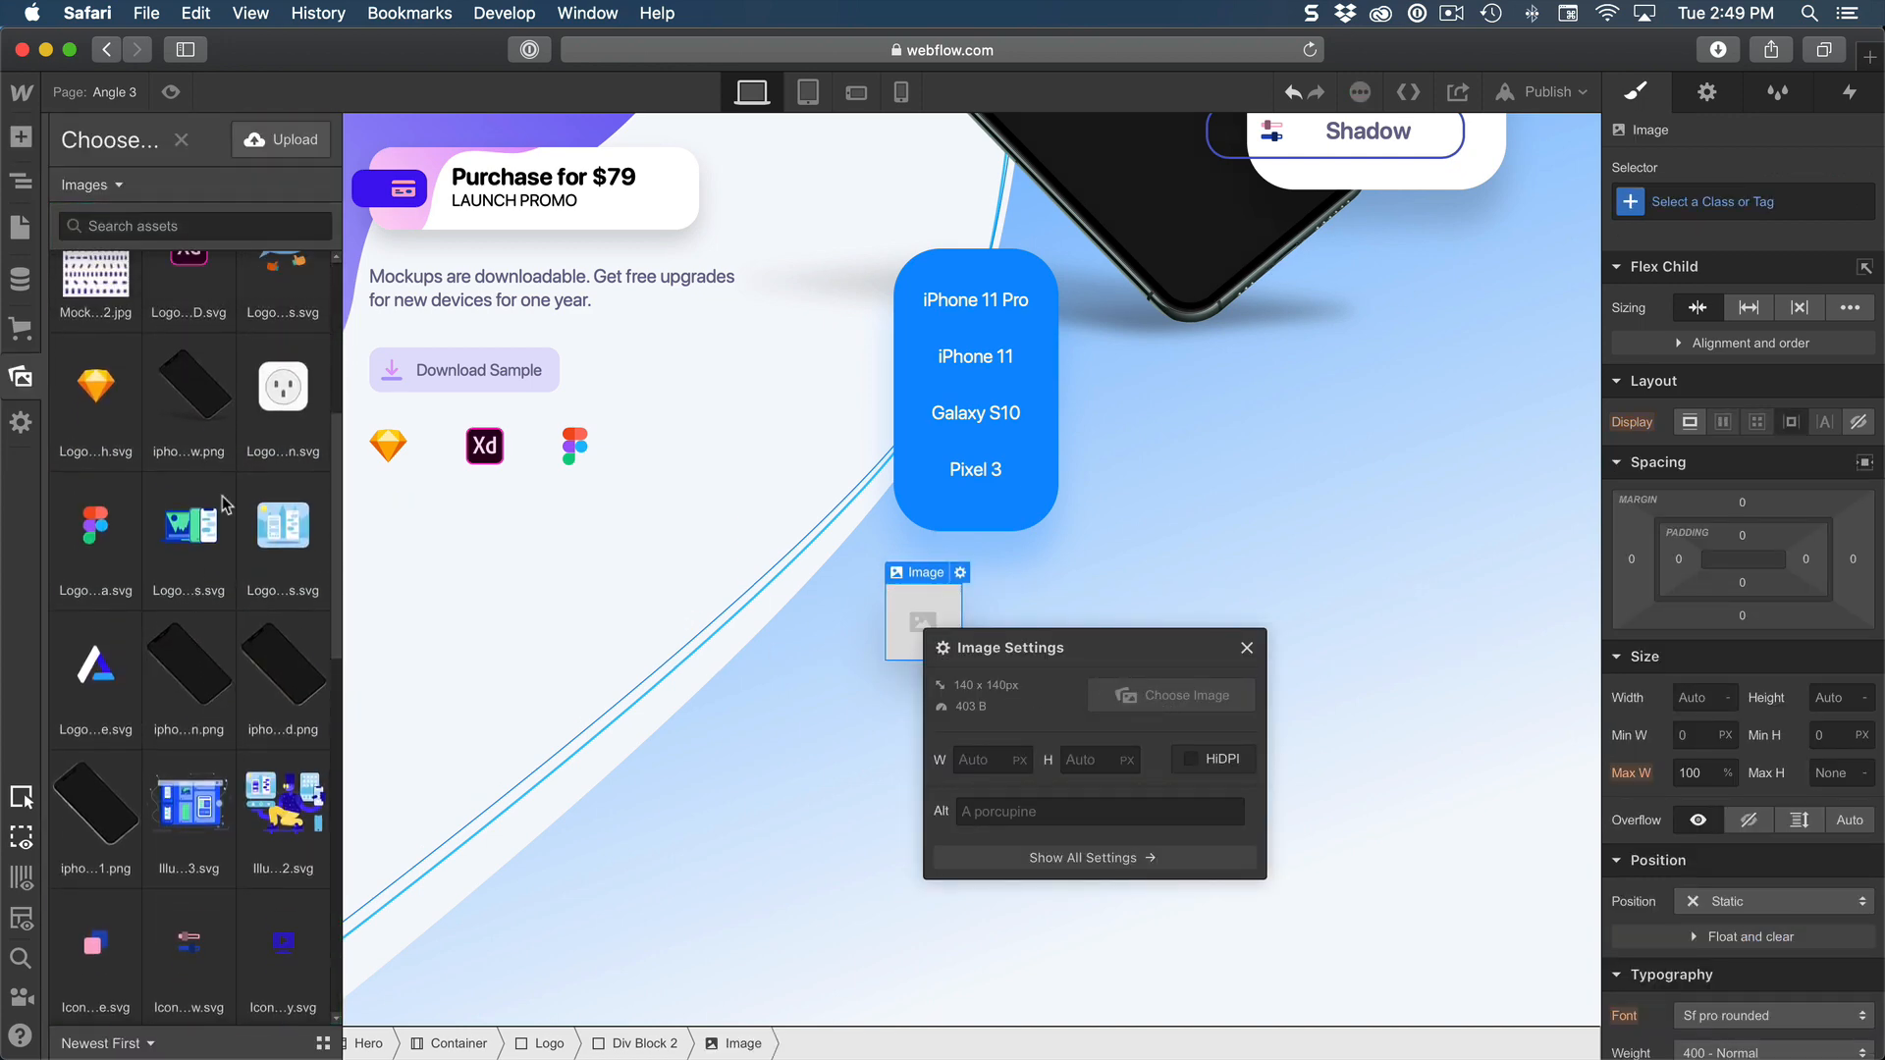
left_click(276, 437)
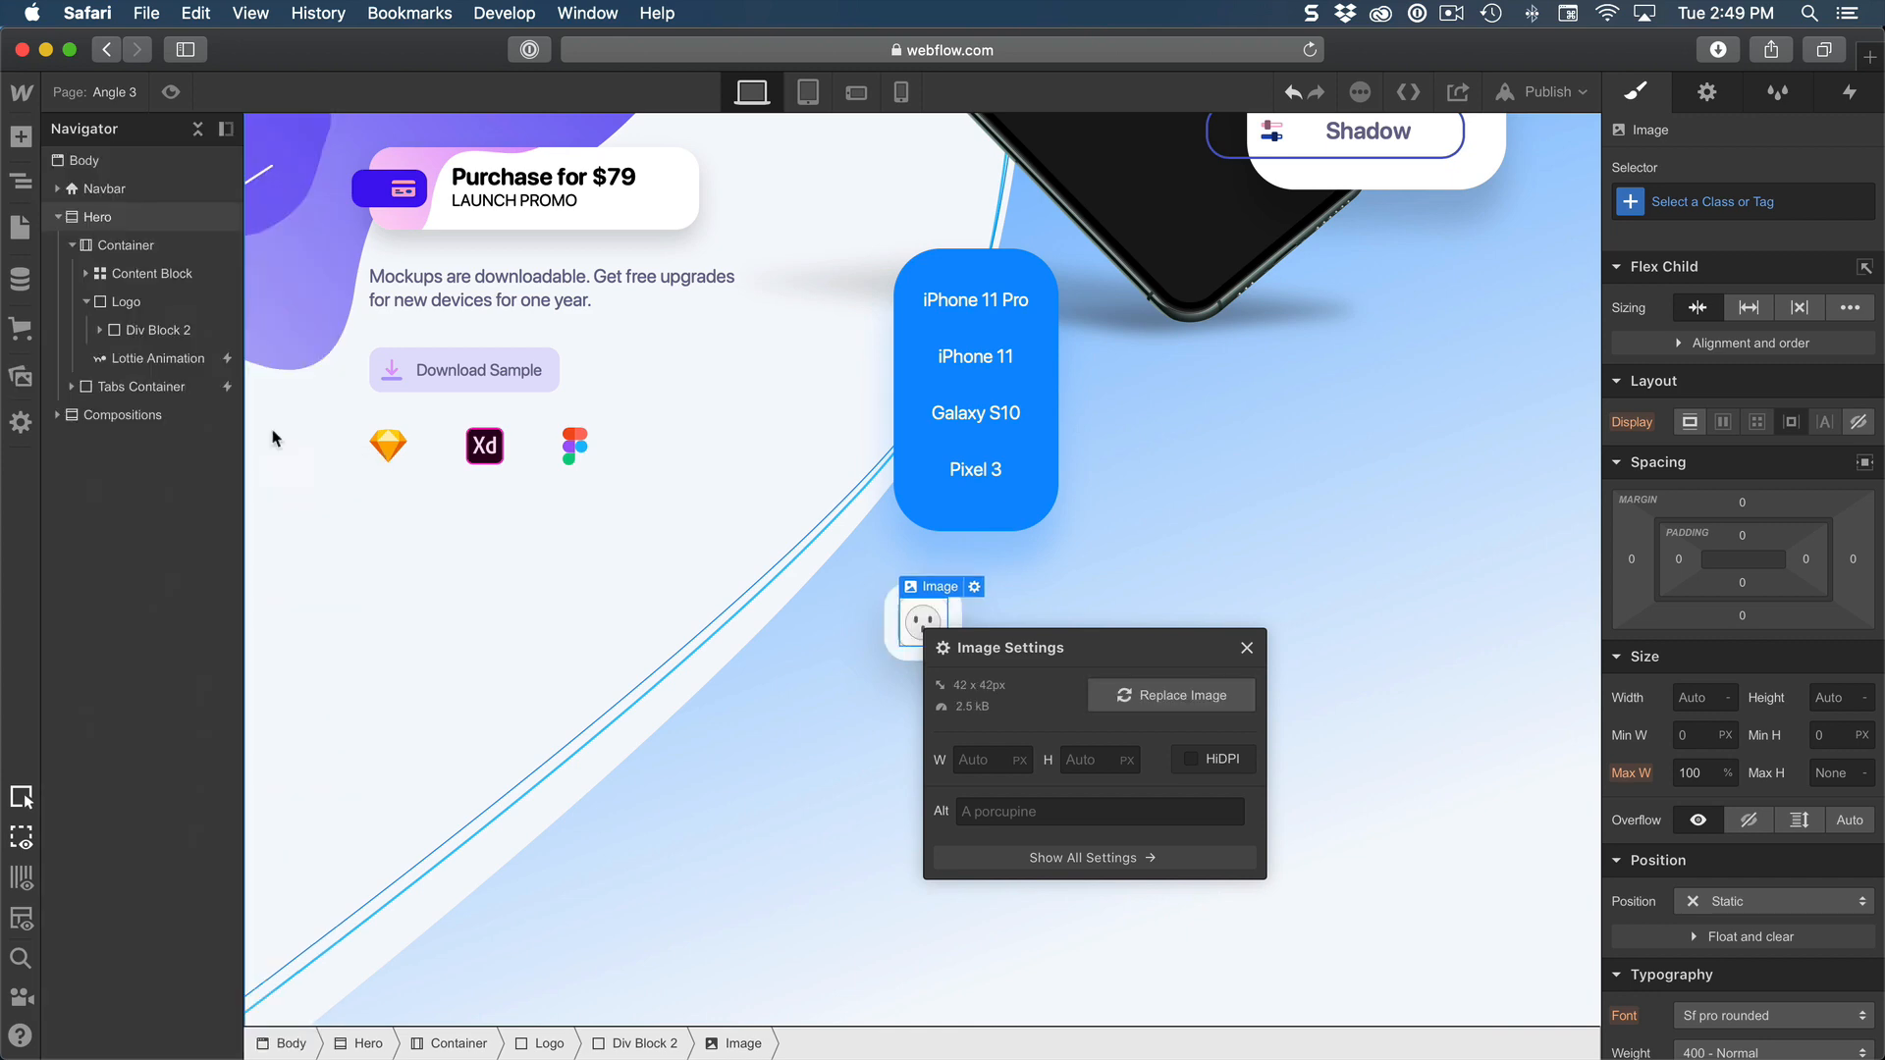
left_click(1247, 648)
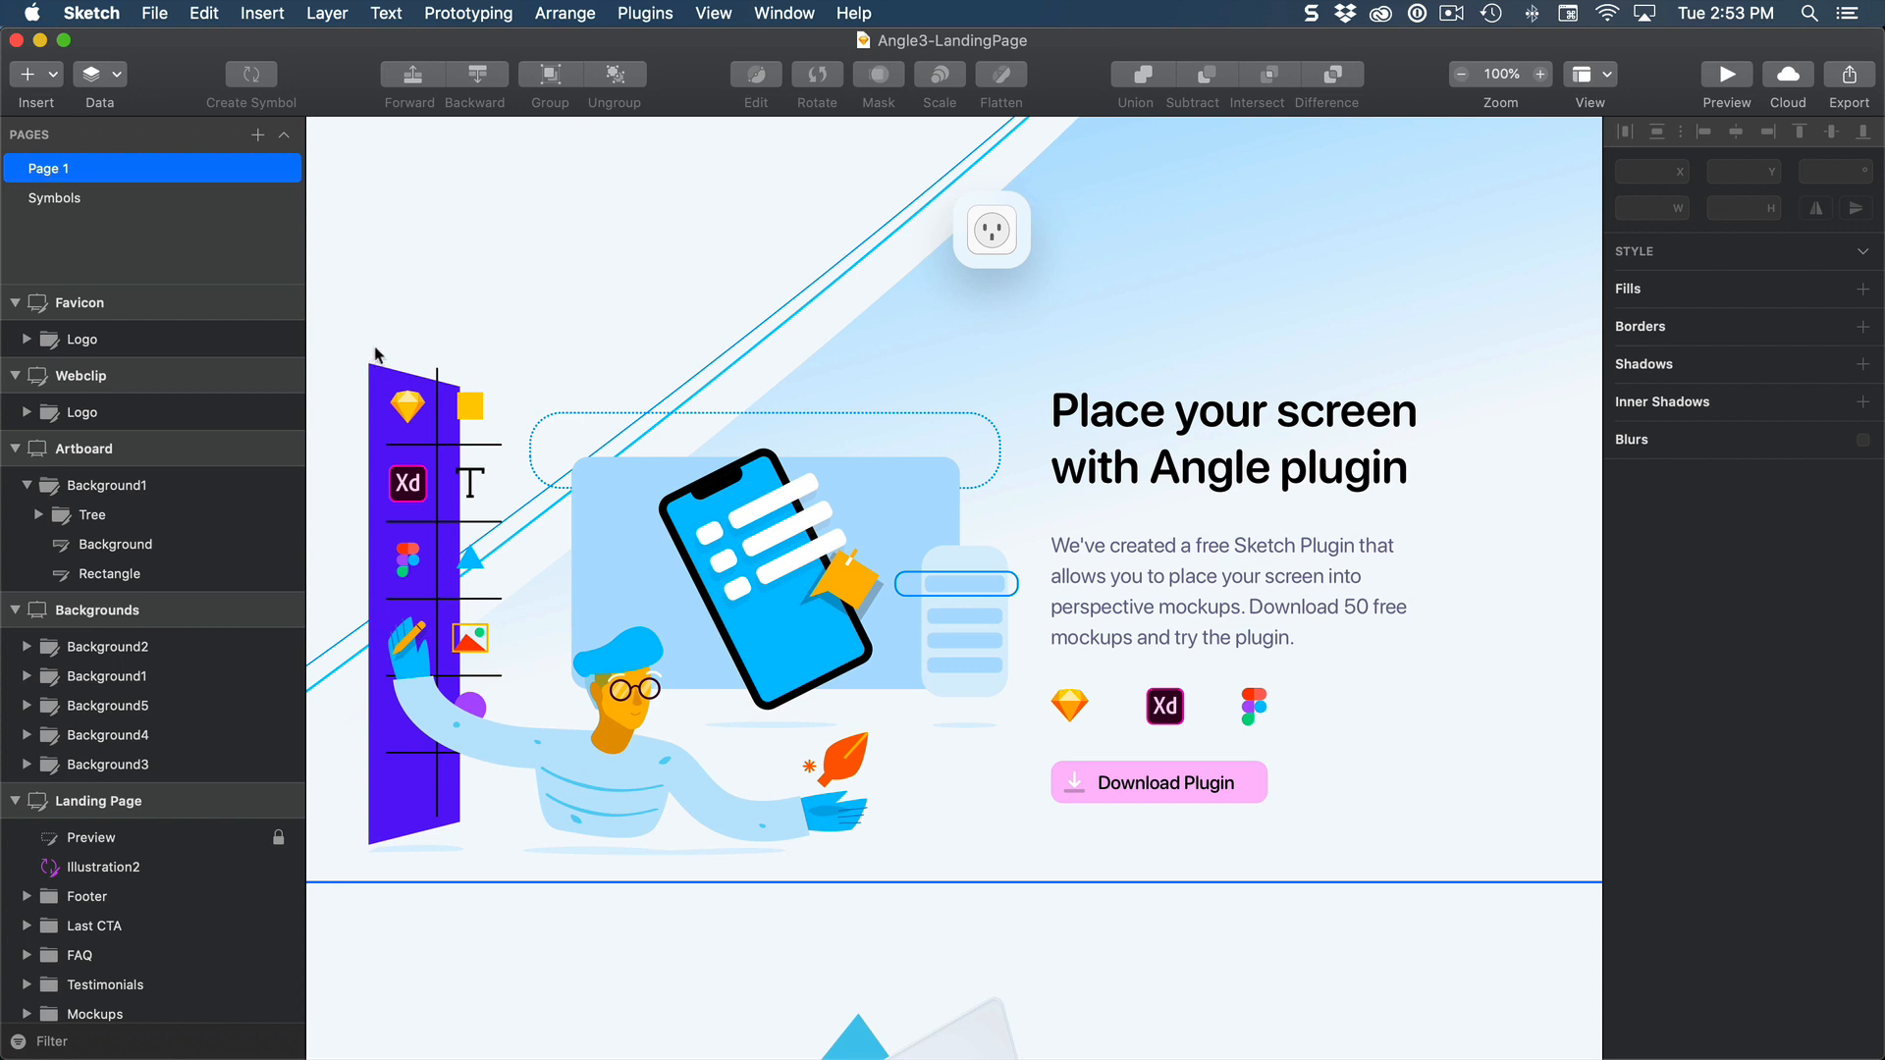
Step: Check the Angle plugin section in the Sketch design, and add a new container inside the Hero section in Webflow
scroll(1178, 463, "down", 2)
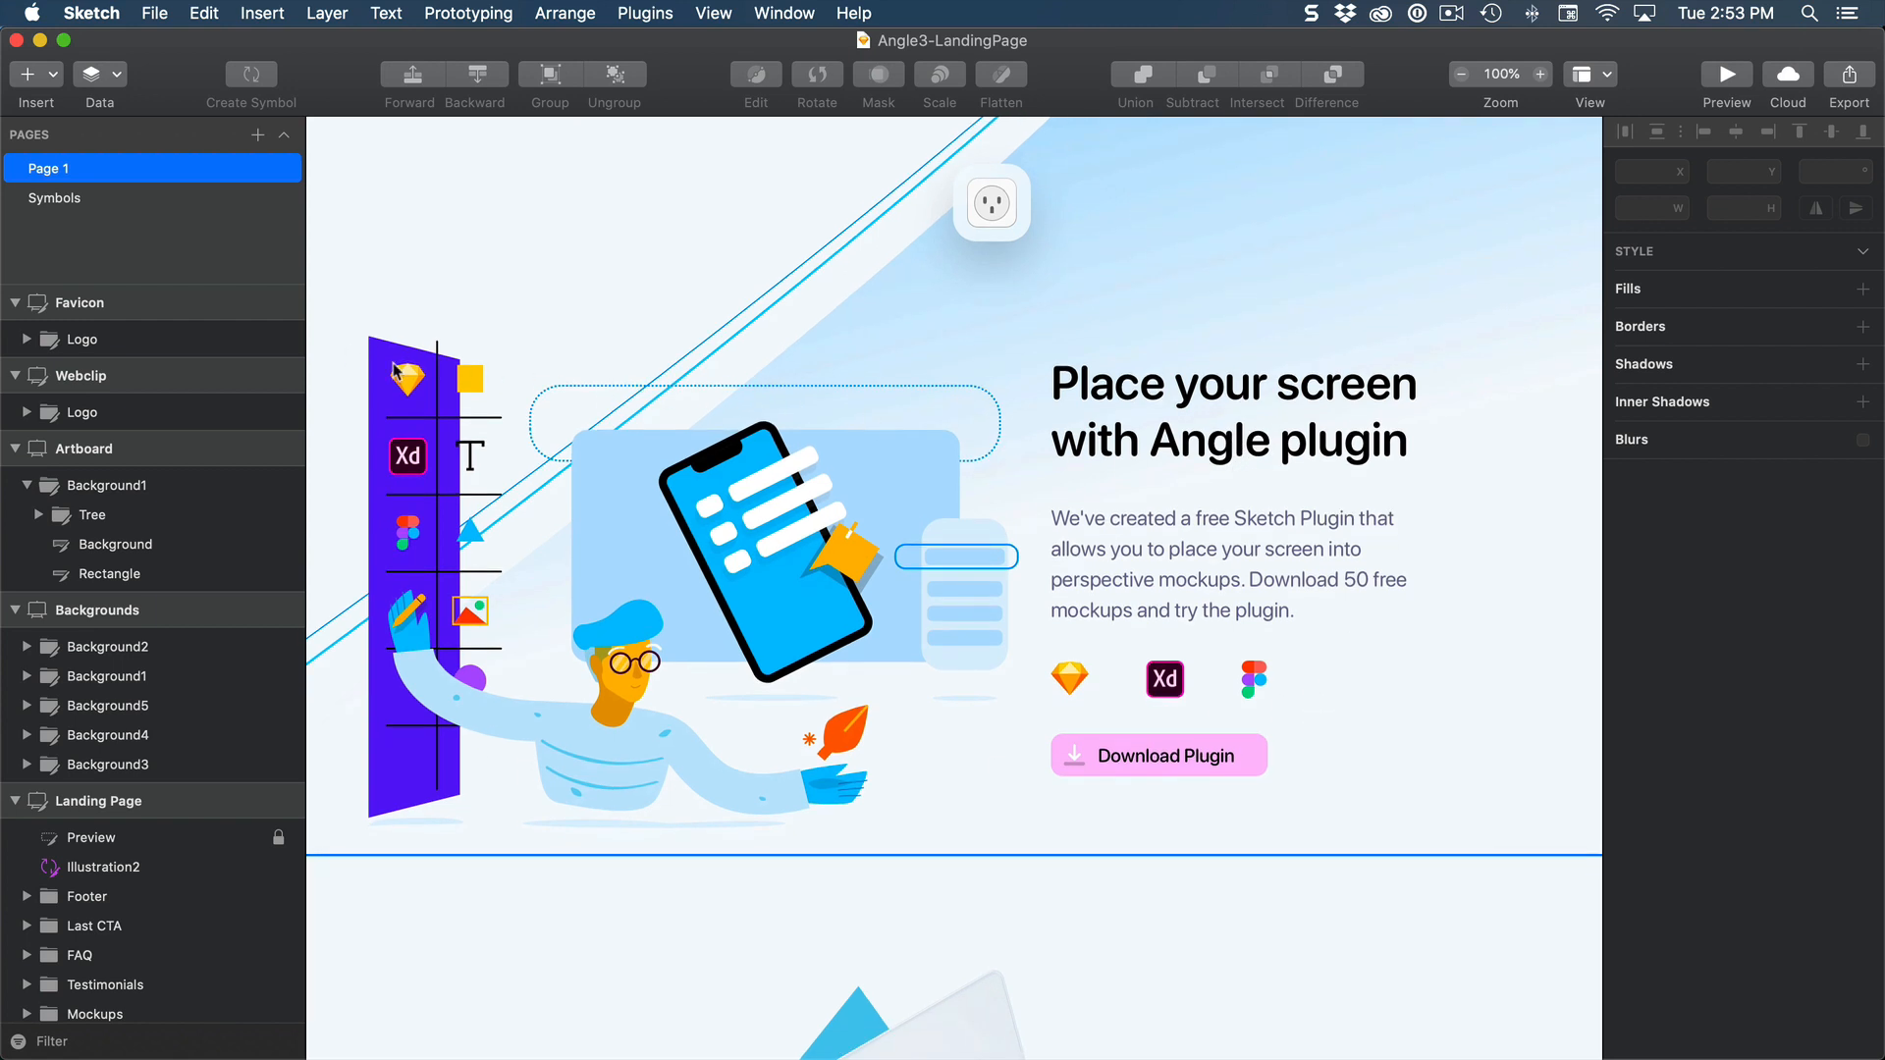
scroll(610, 534, "down", 2)
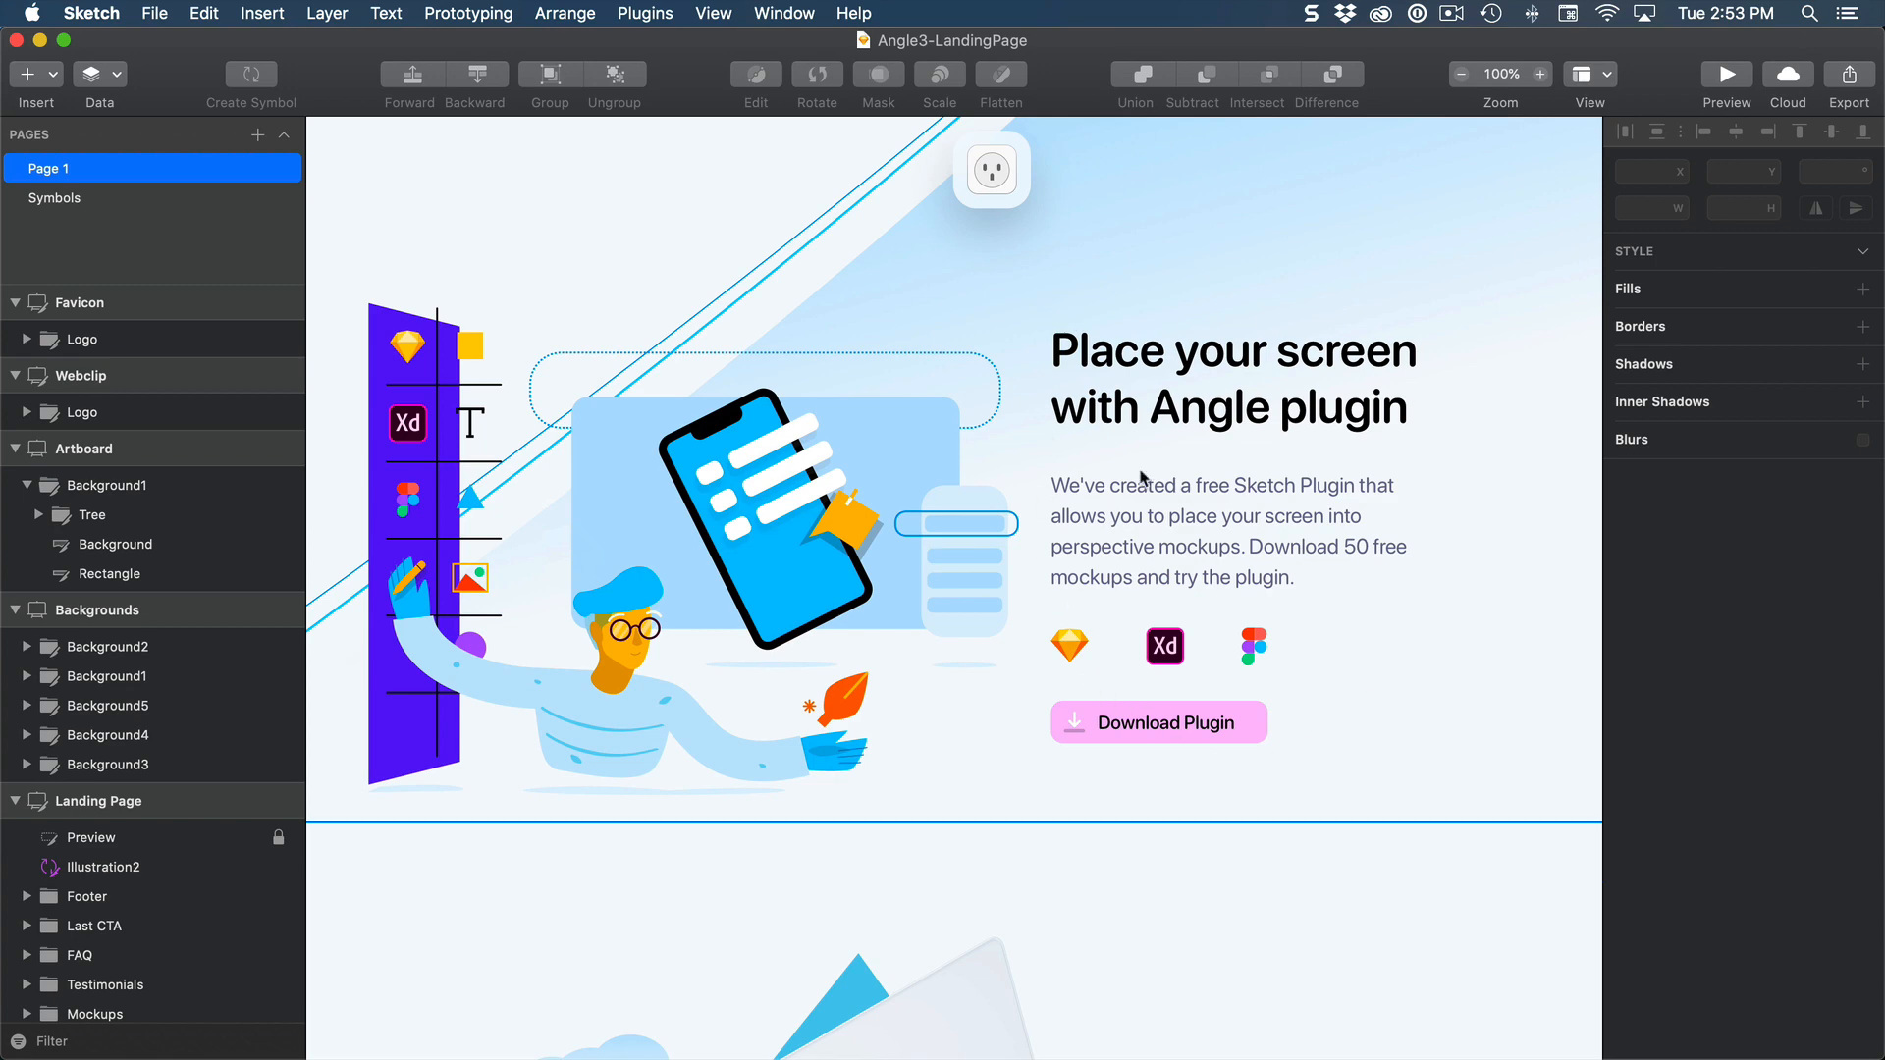
scroll(1188, 535, "up", 2)
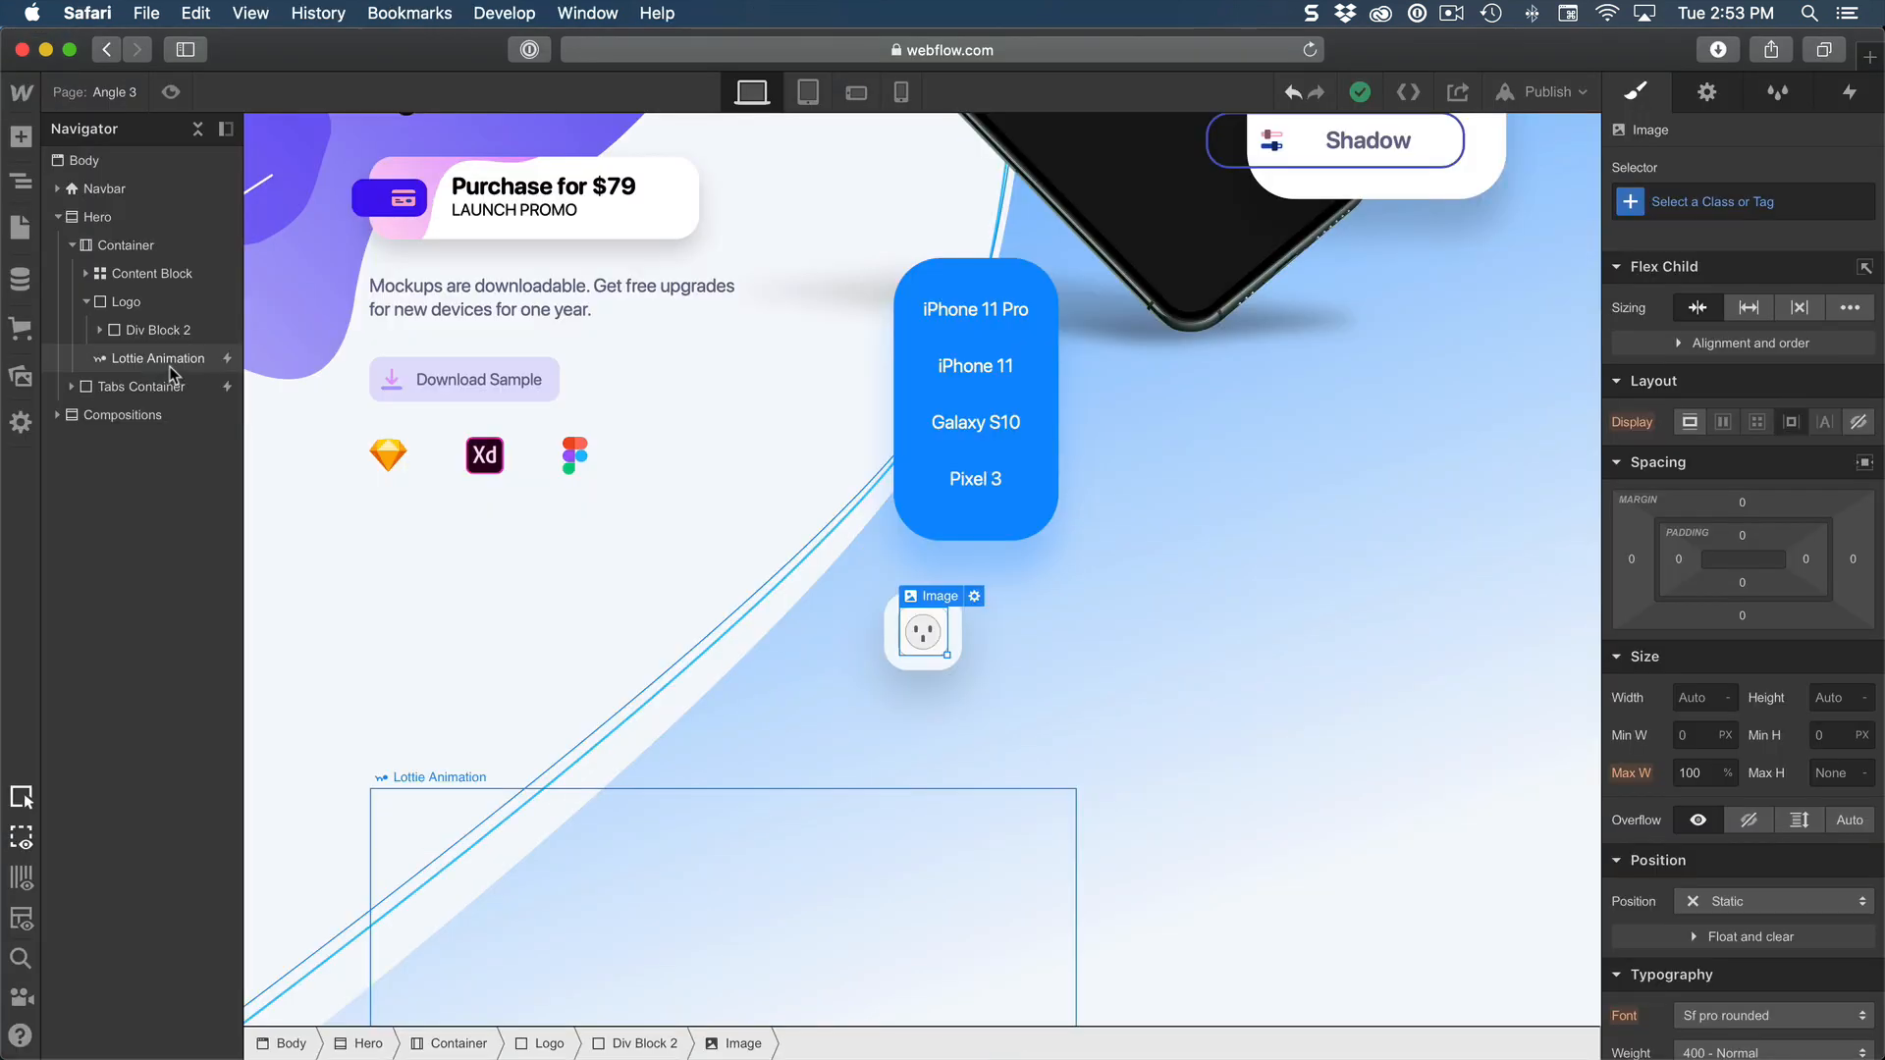
left_click(113, 301)
left_click(87, 301)
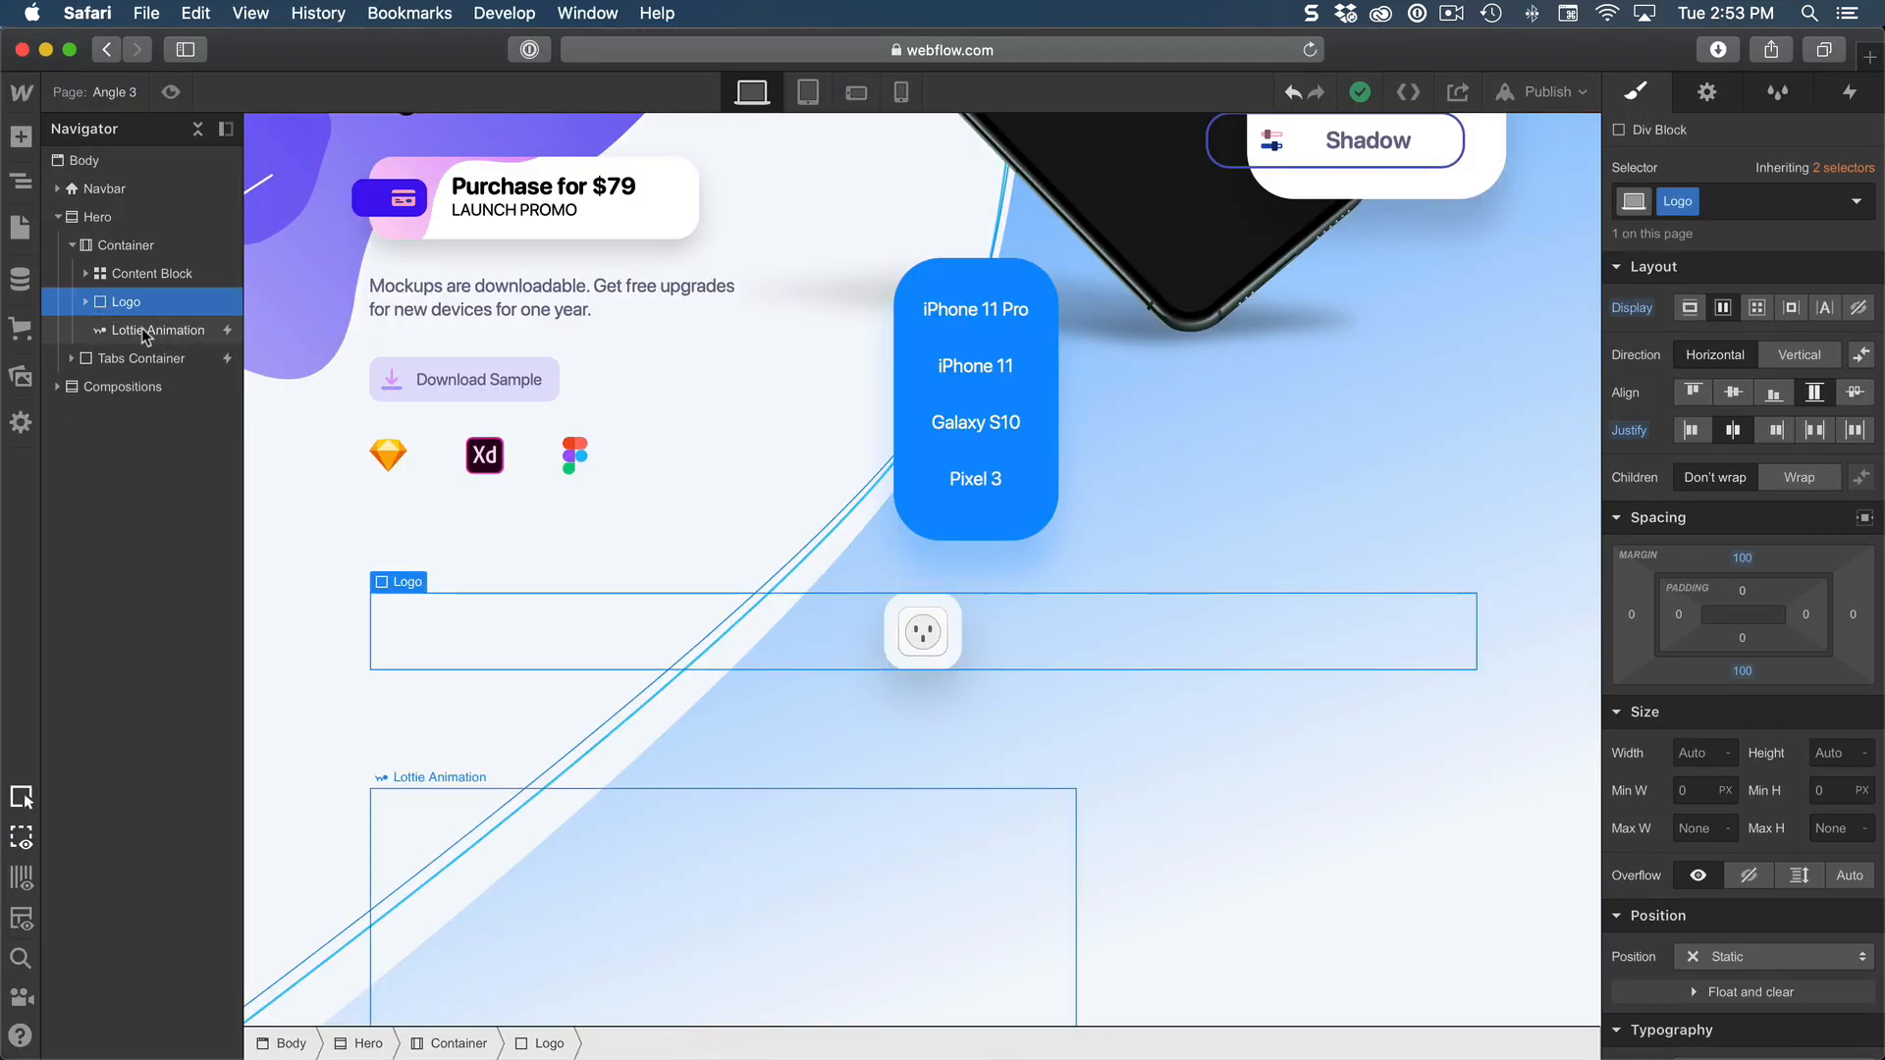
left_click(130, 218)
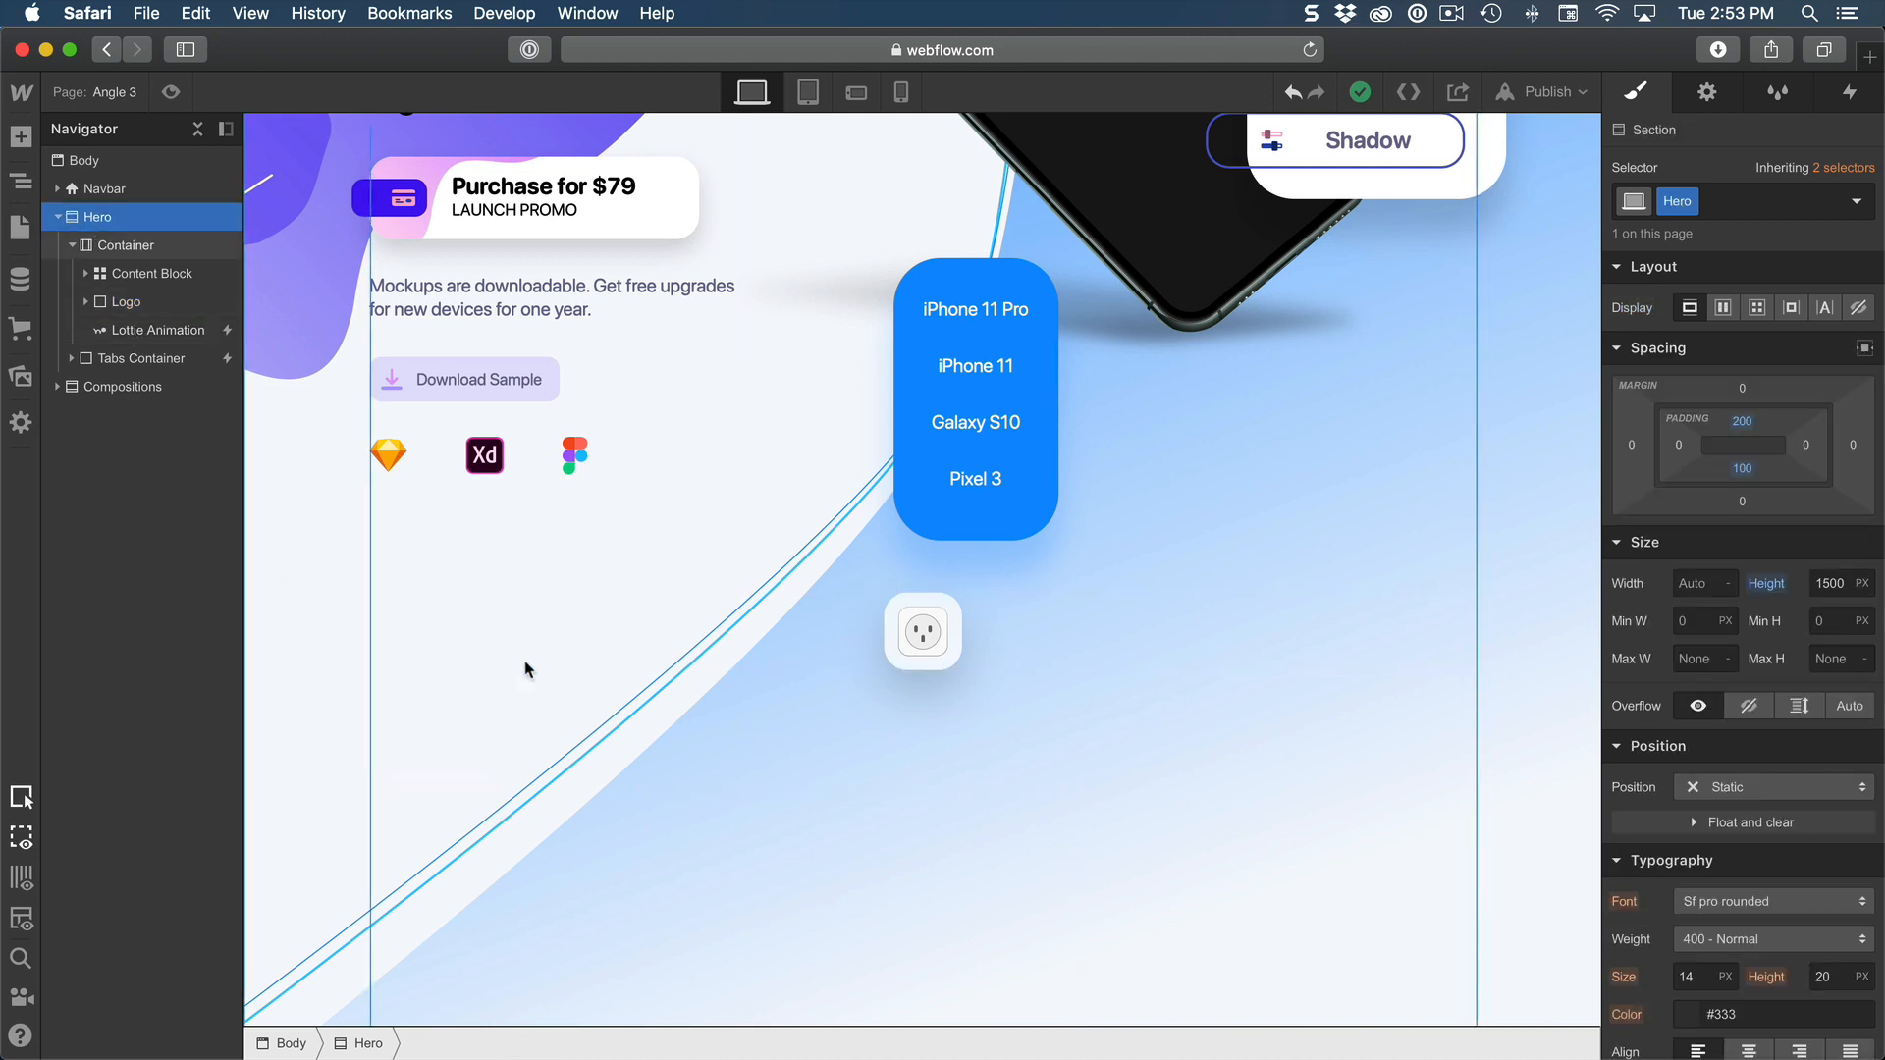
scroll(271, 567, "down", 6)
scroll(272, 566, "up", 4)
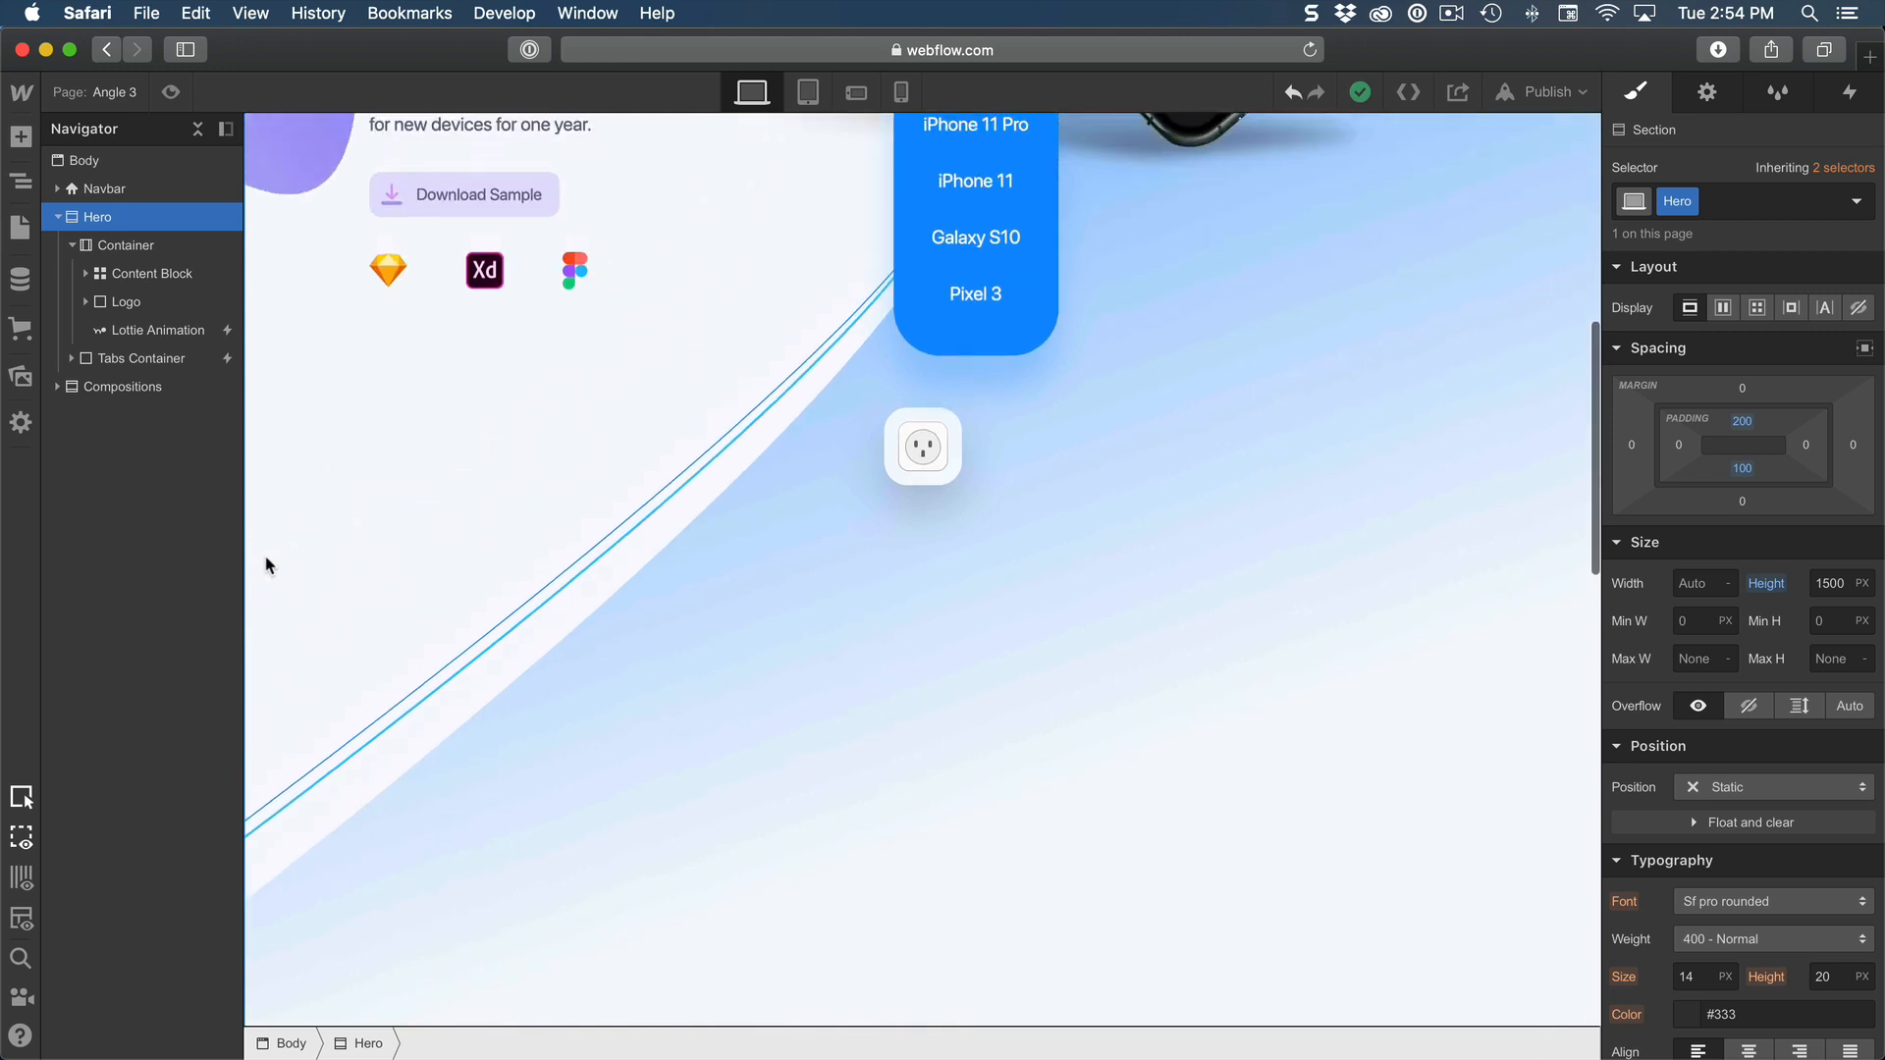
key("a")
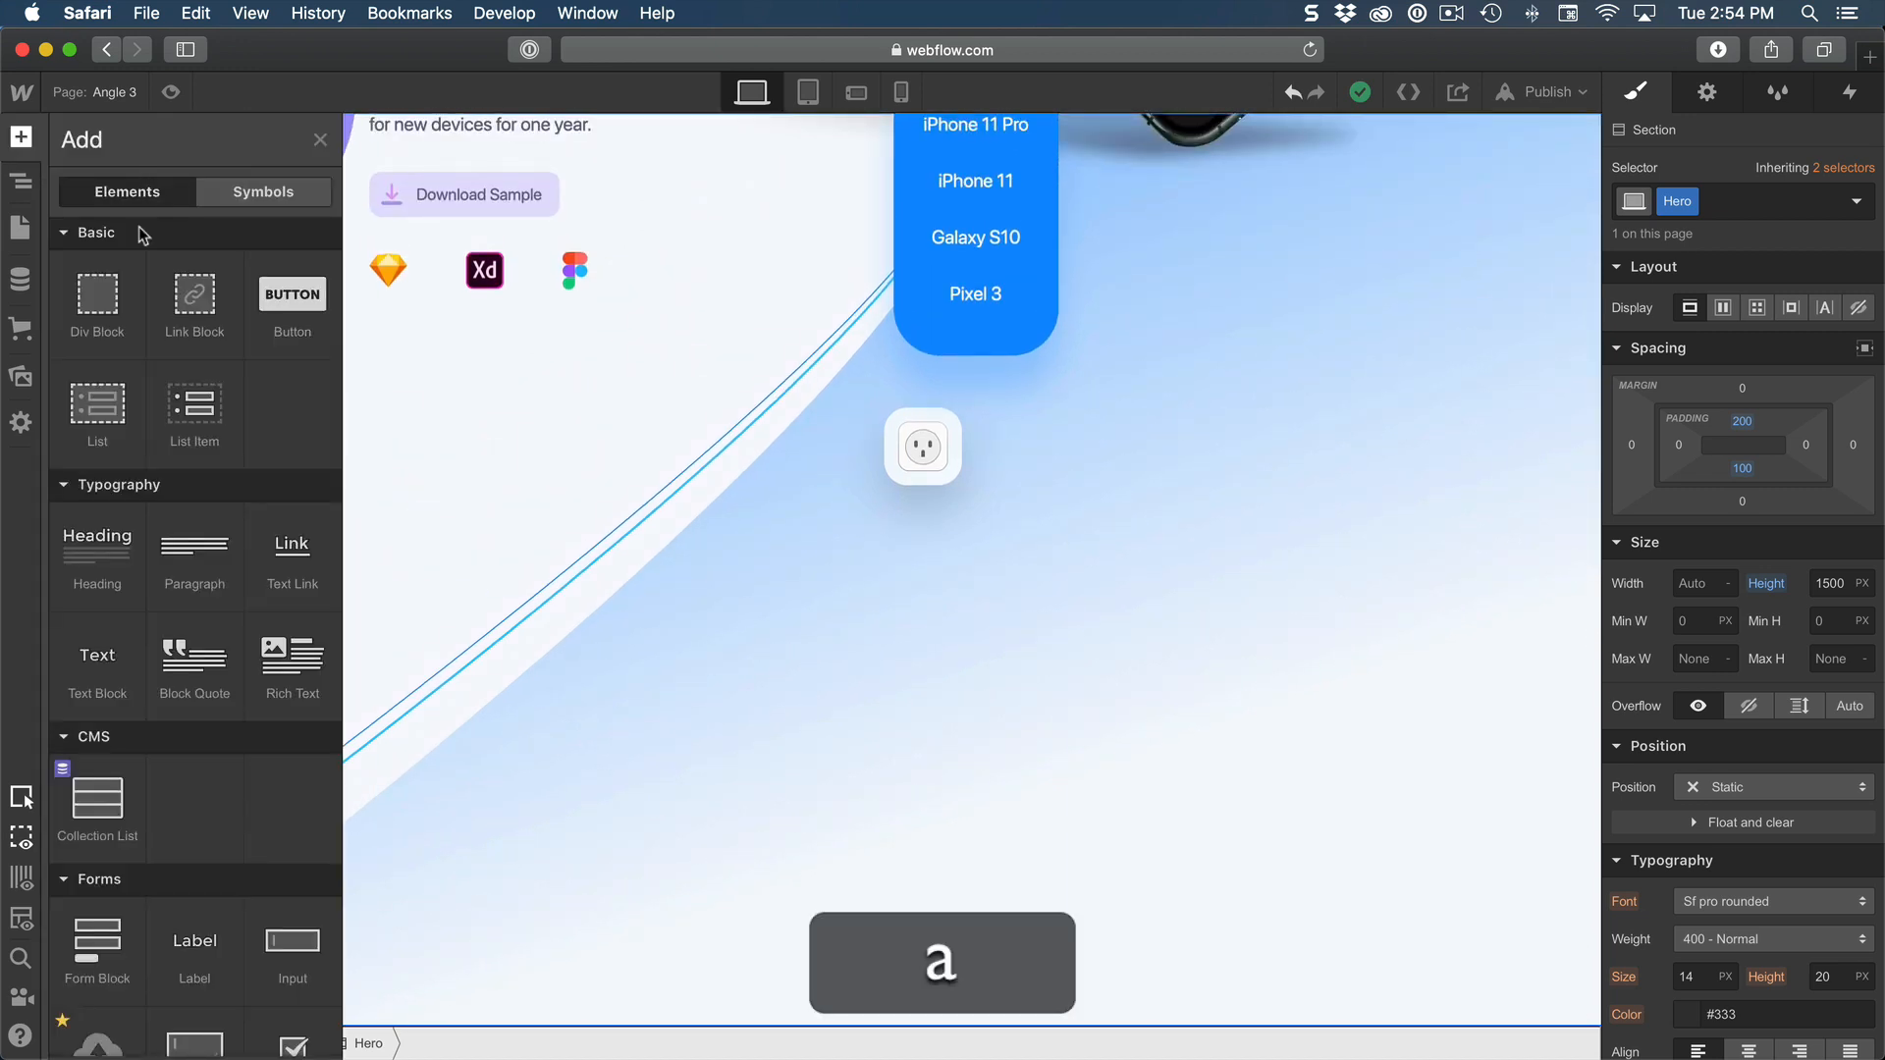
scroll(98, 549, "down", 10)
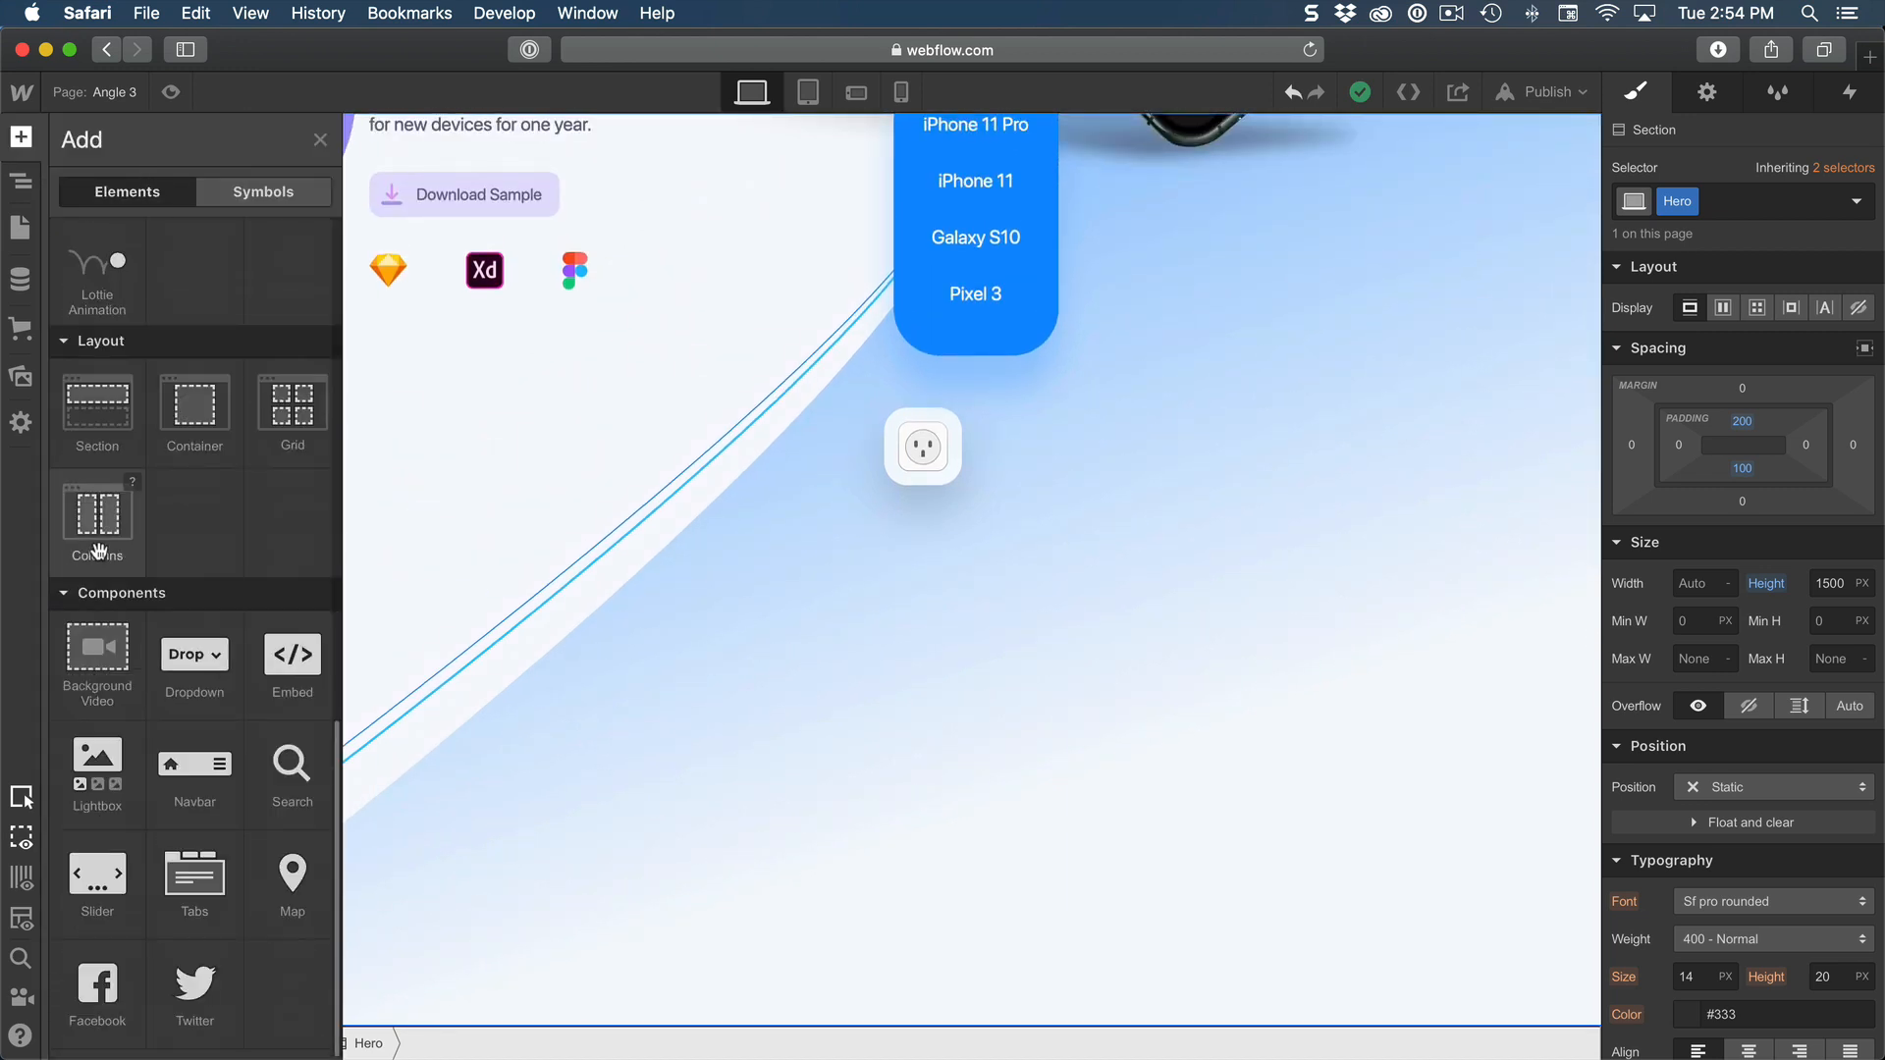
left_click(201, 417)
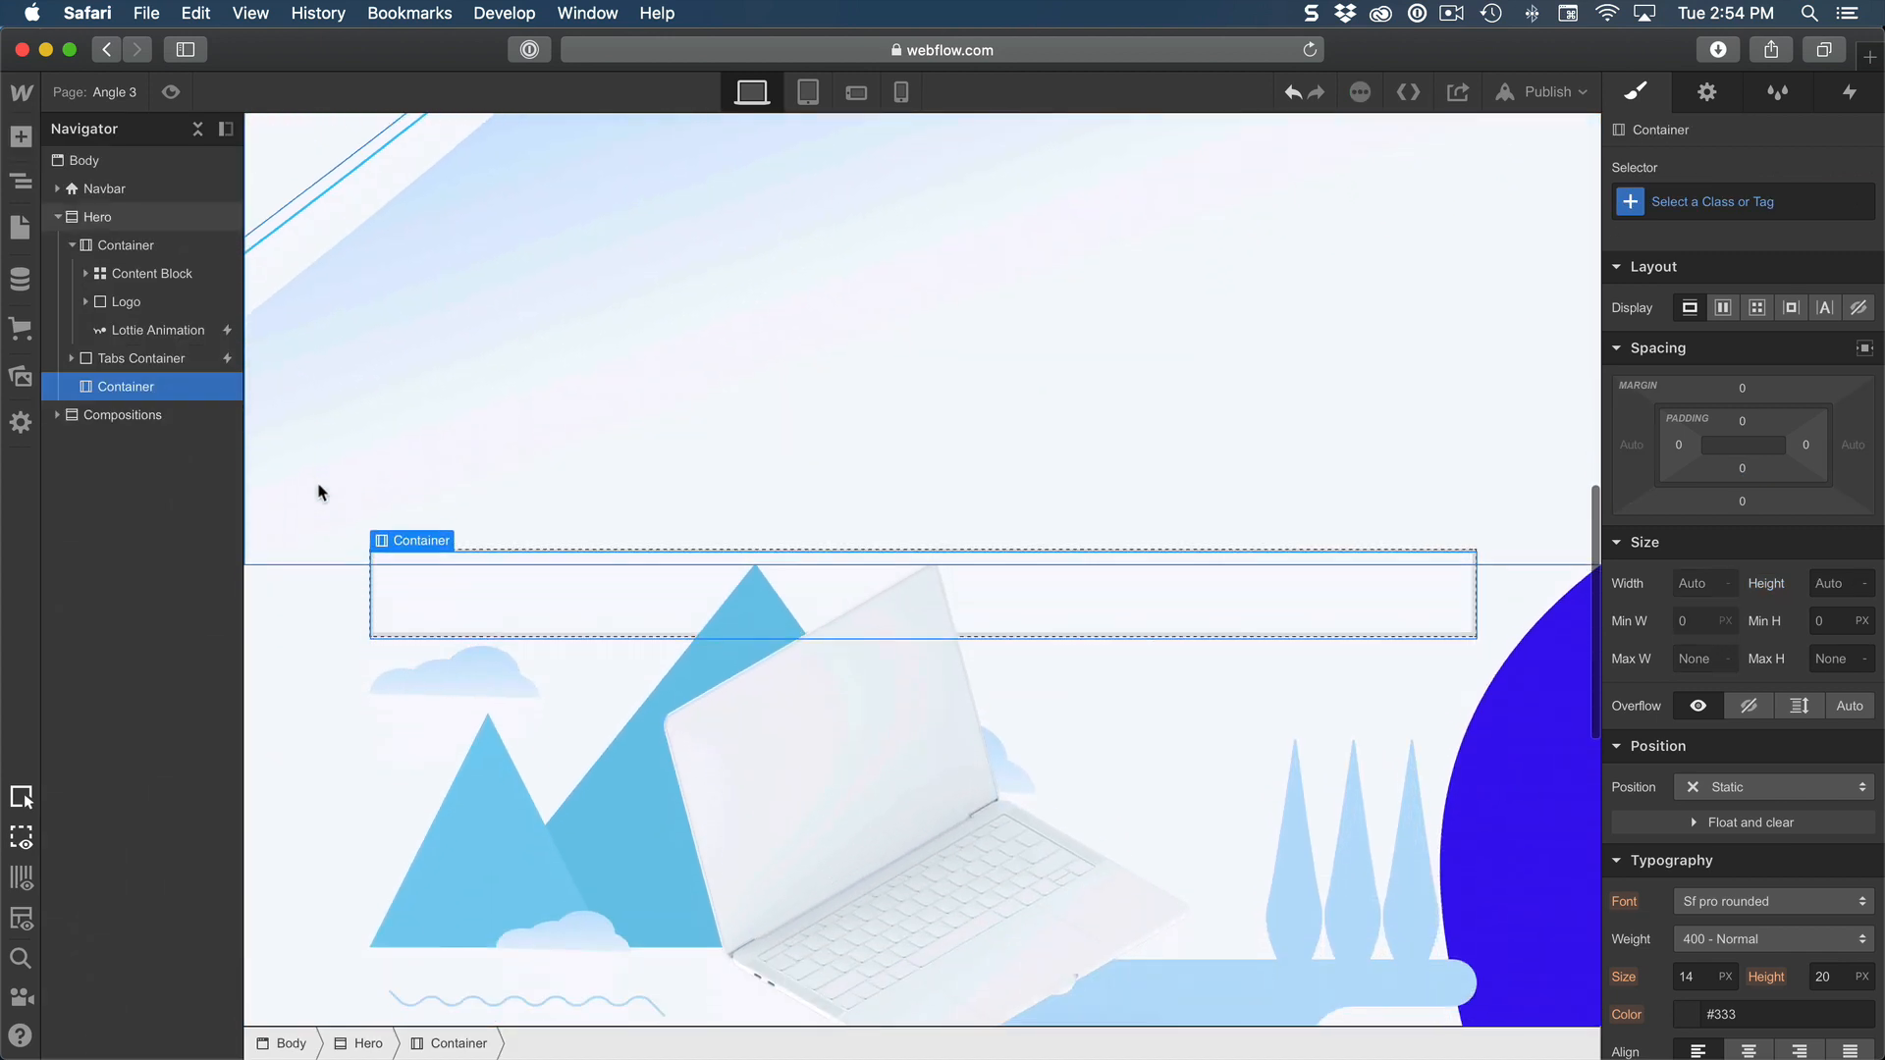
Step: Collapse the first container in the Hero section and rename its class to Hero Container
scroll(317, 490, "up", 3)
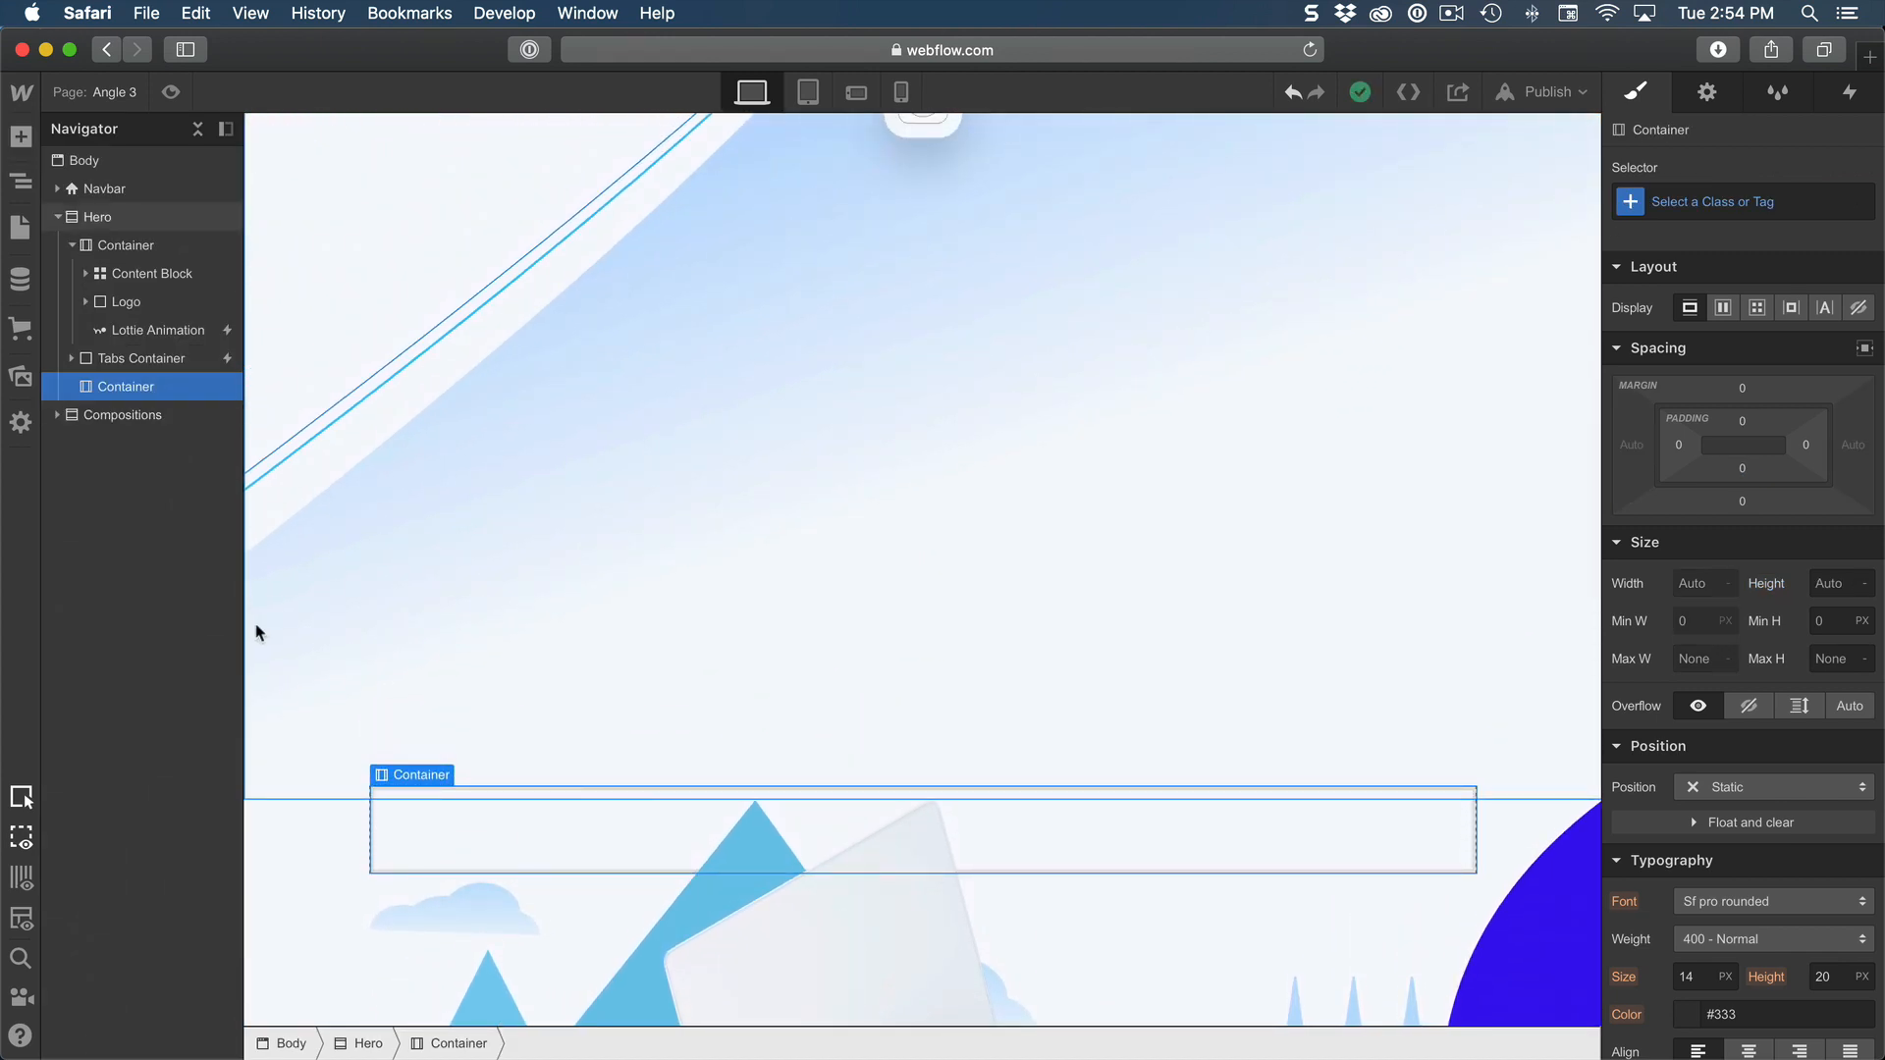
left_click(72, 244)
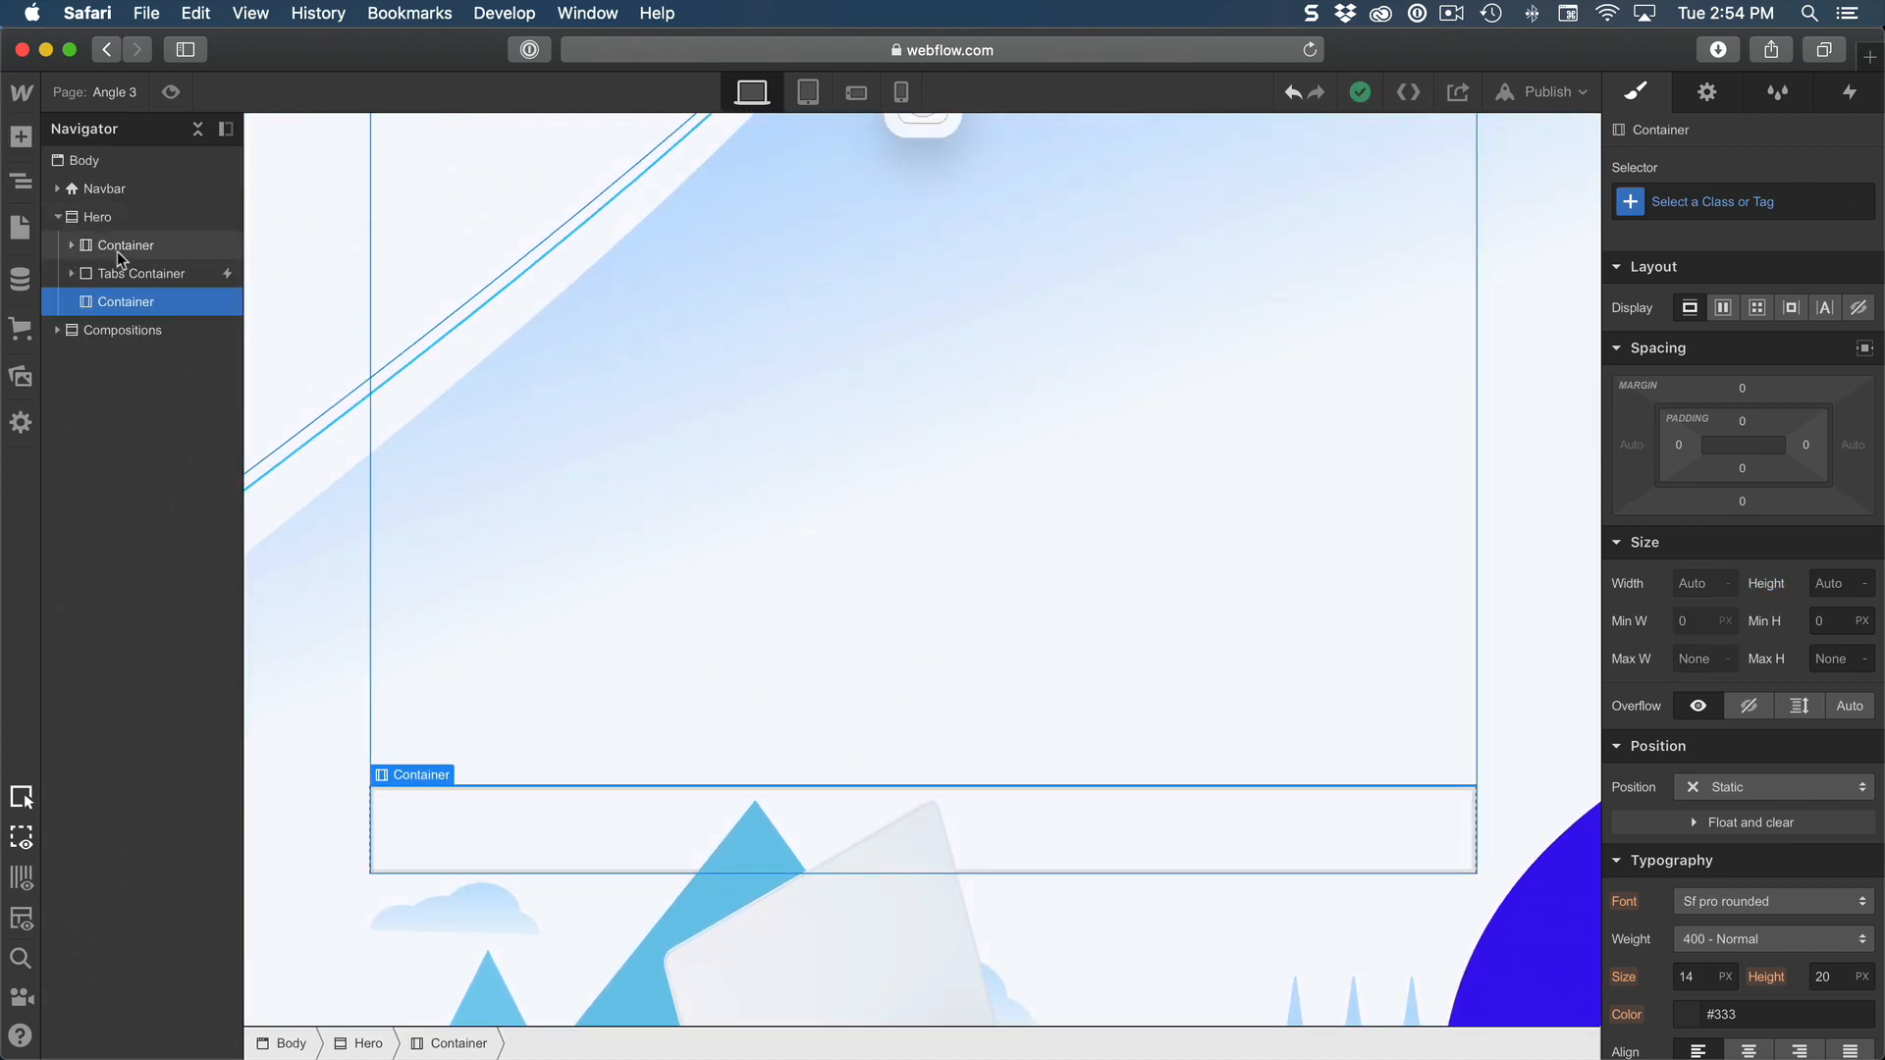
left_click(137, 244)
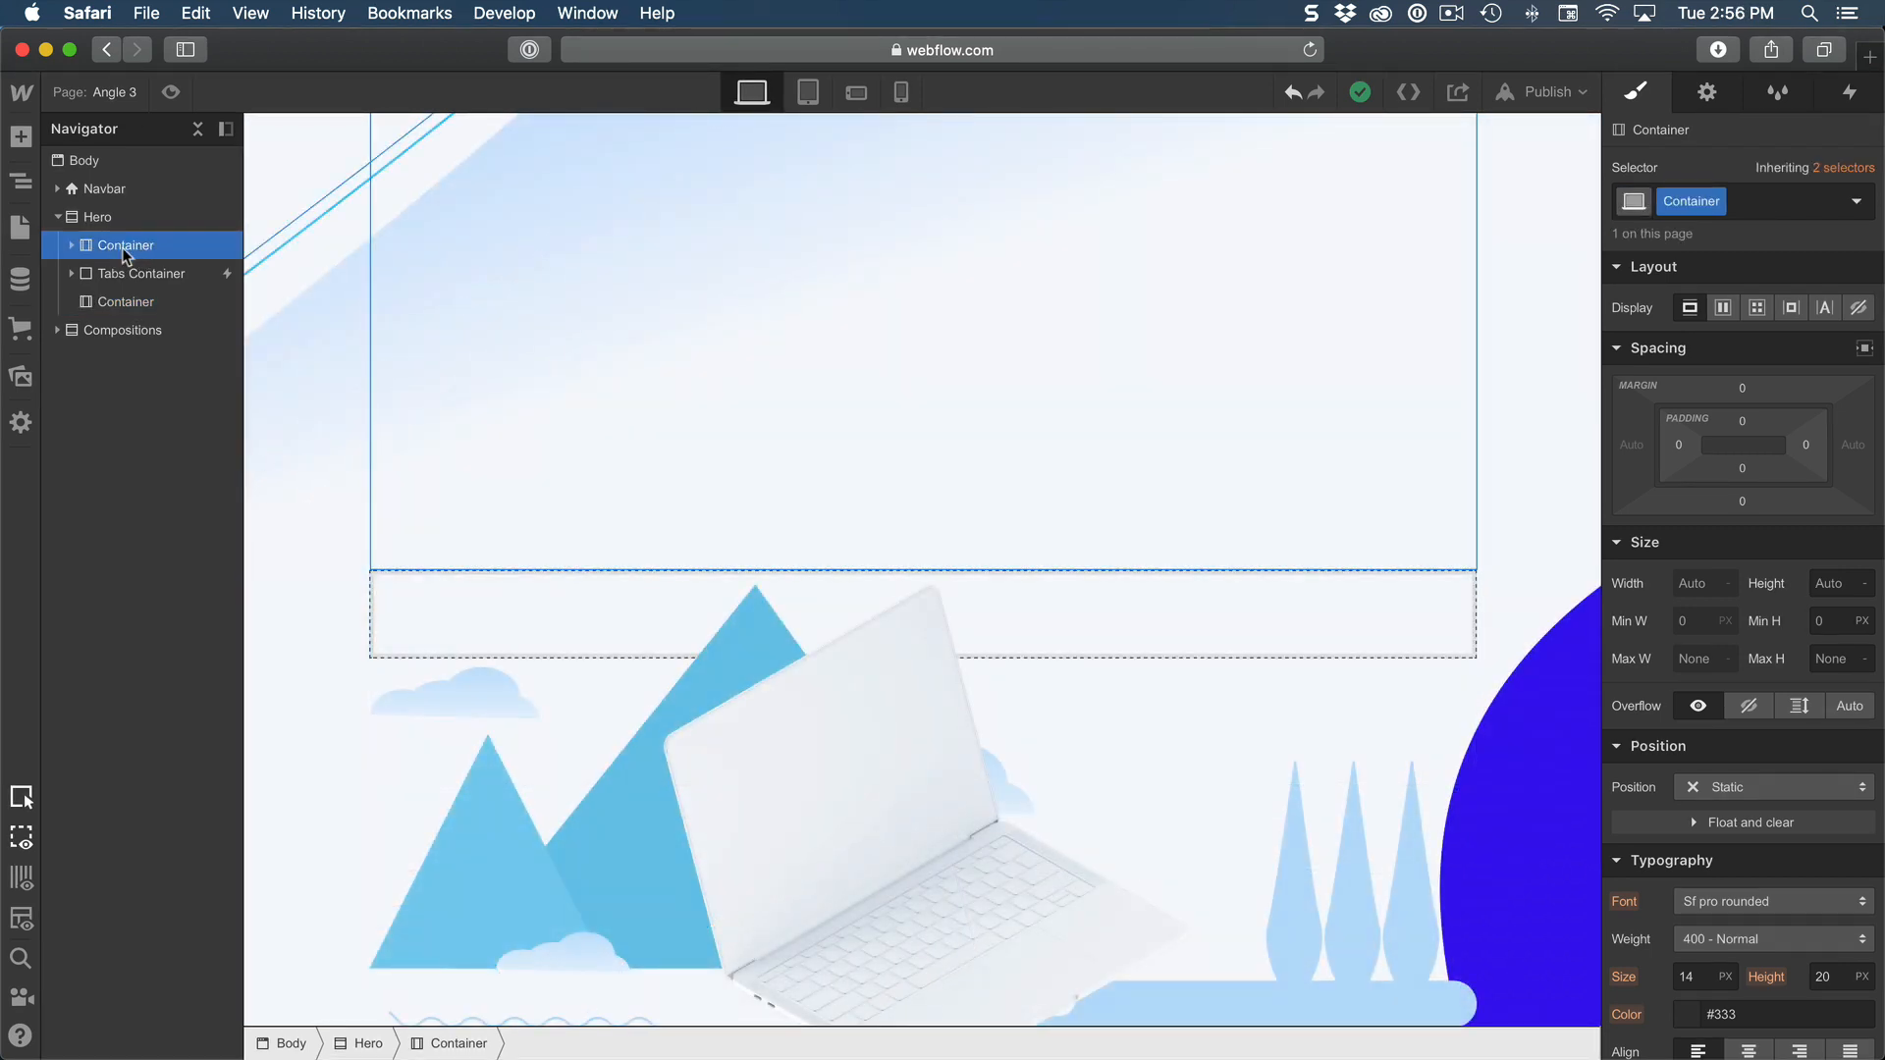
left_click(151, 302)
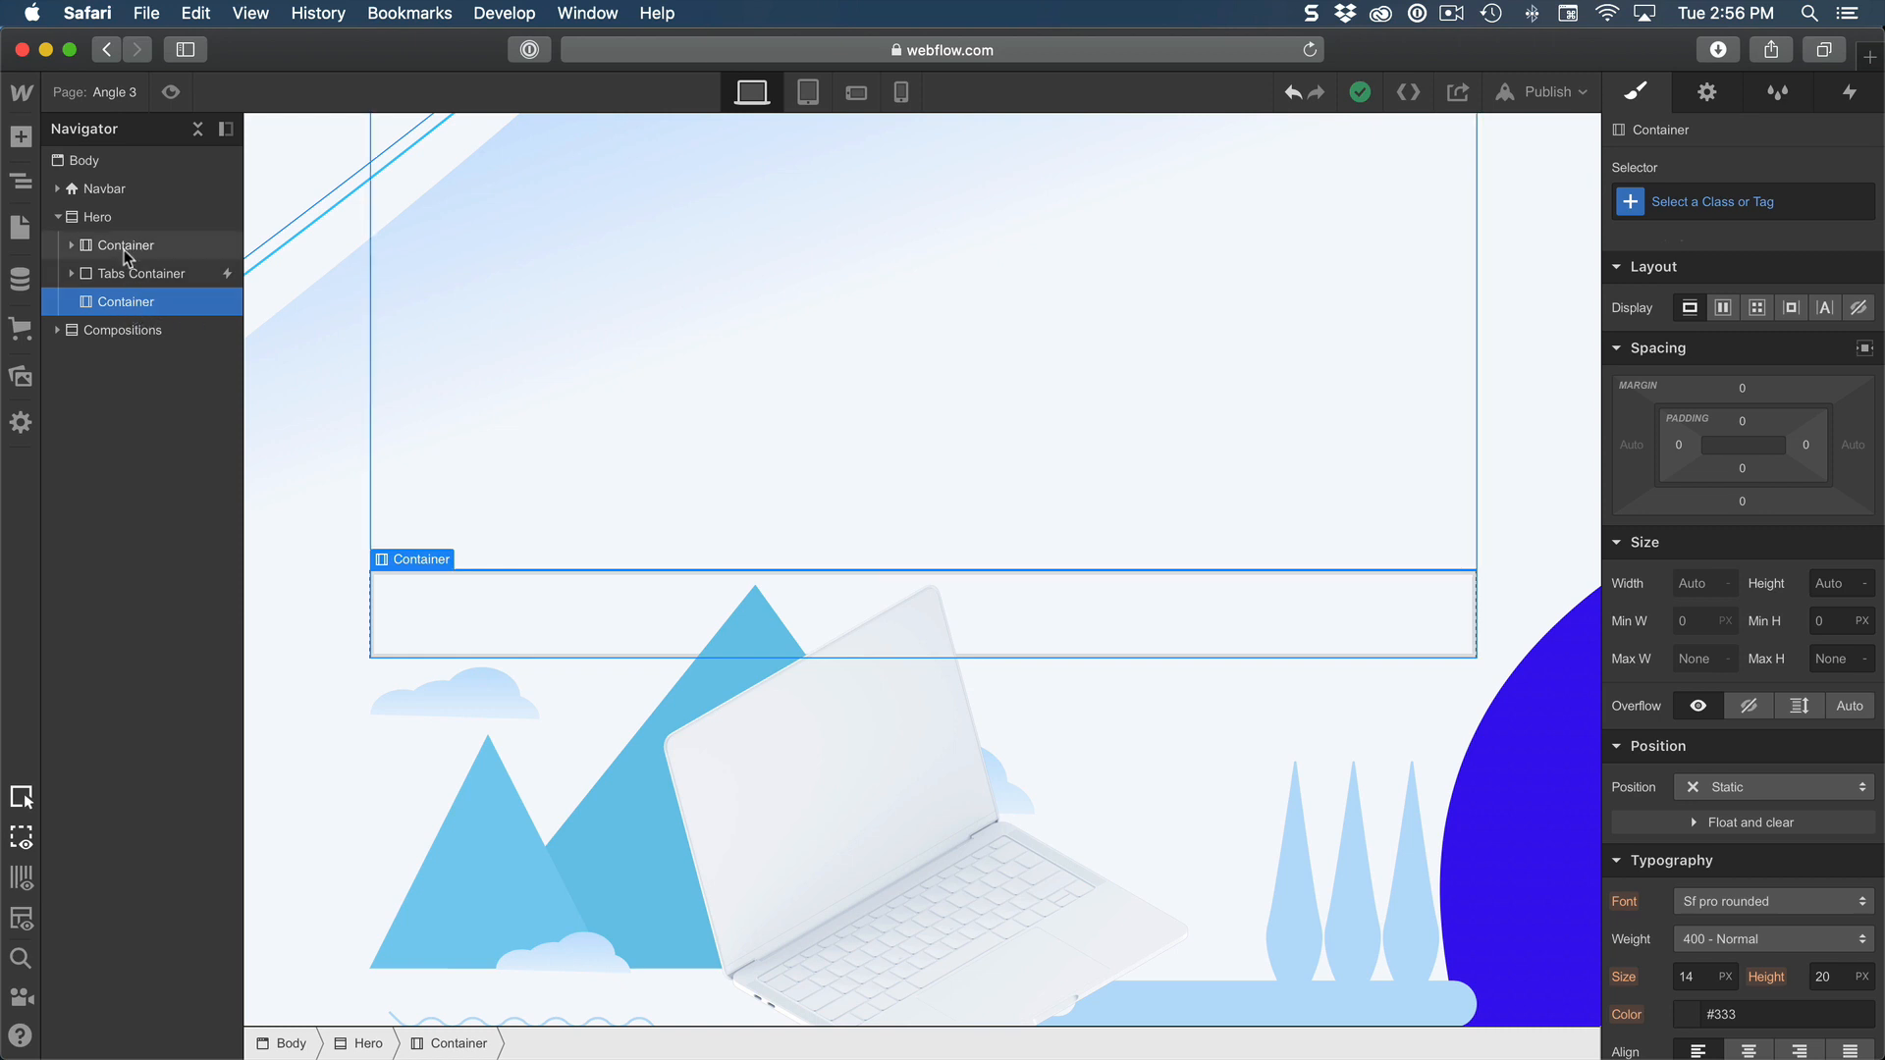
left_click(85, 251)
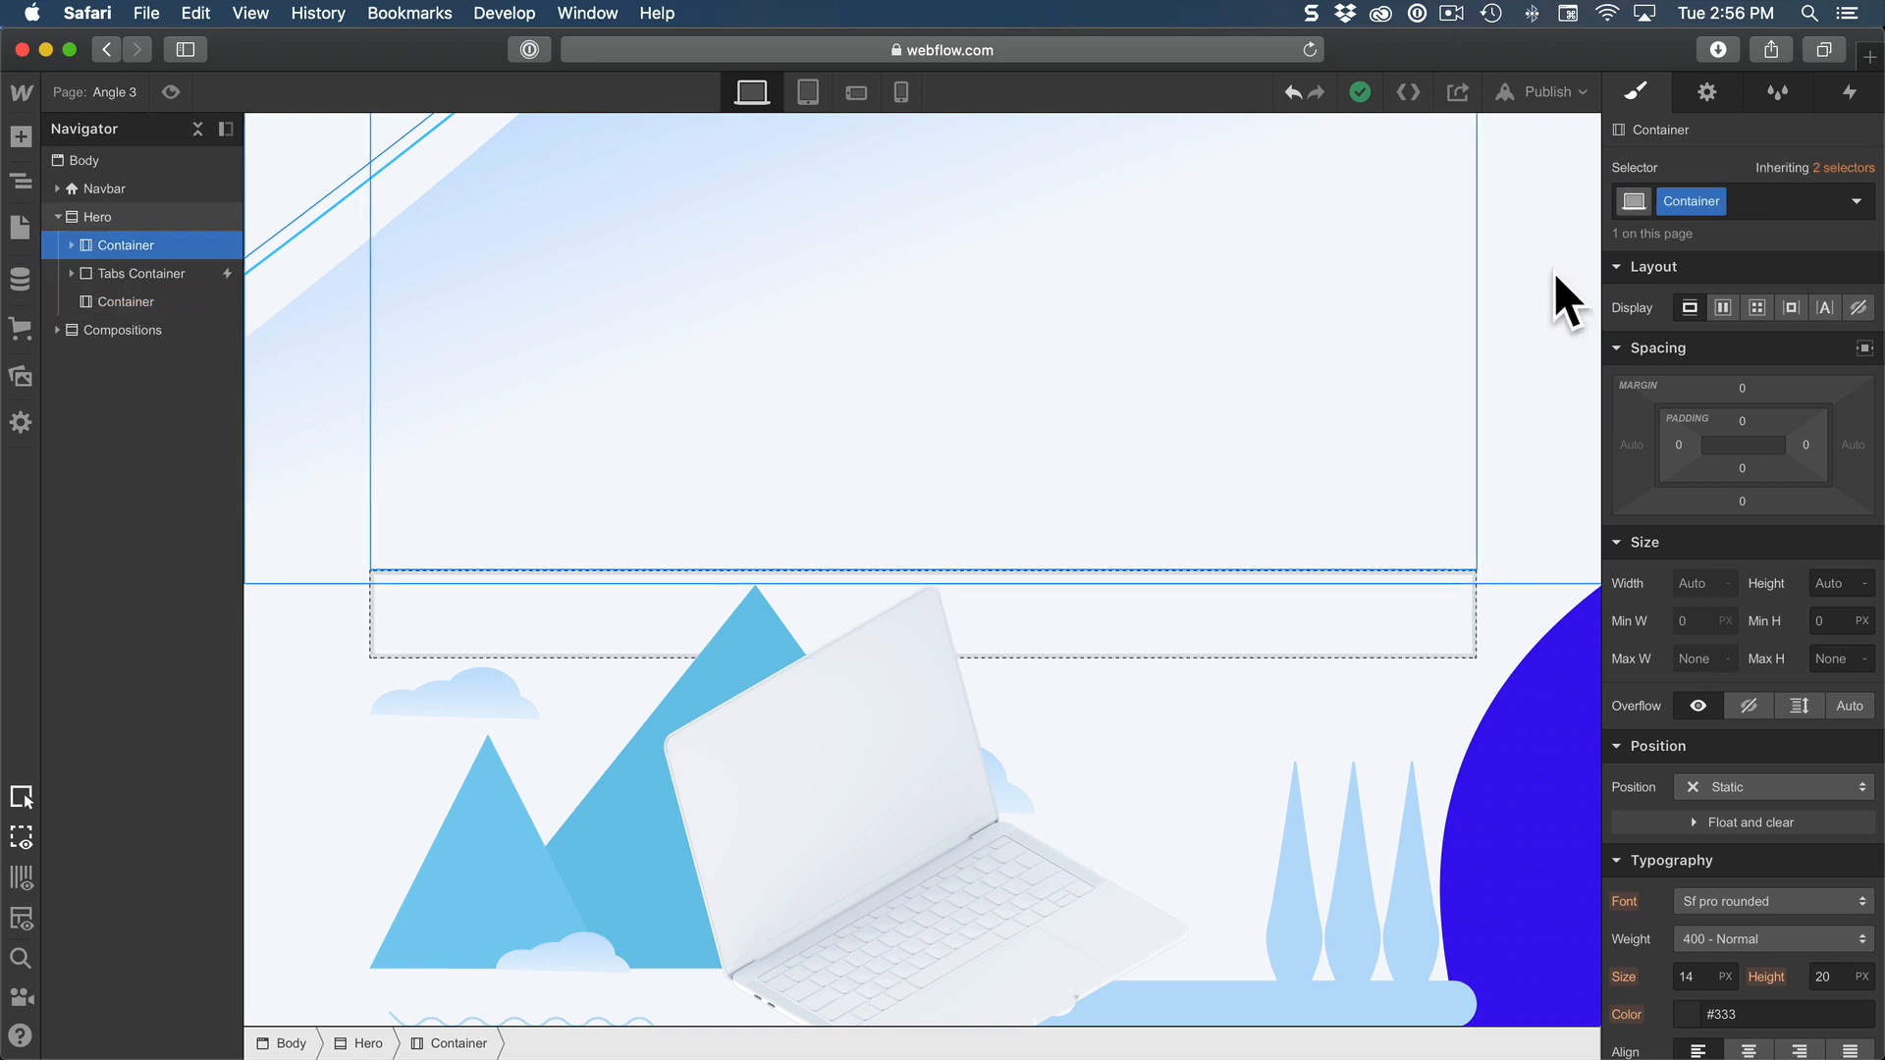
double_click(1682, 204)
key("Left")
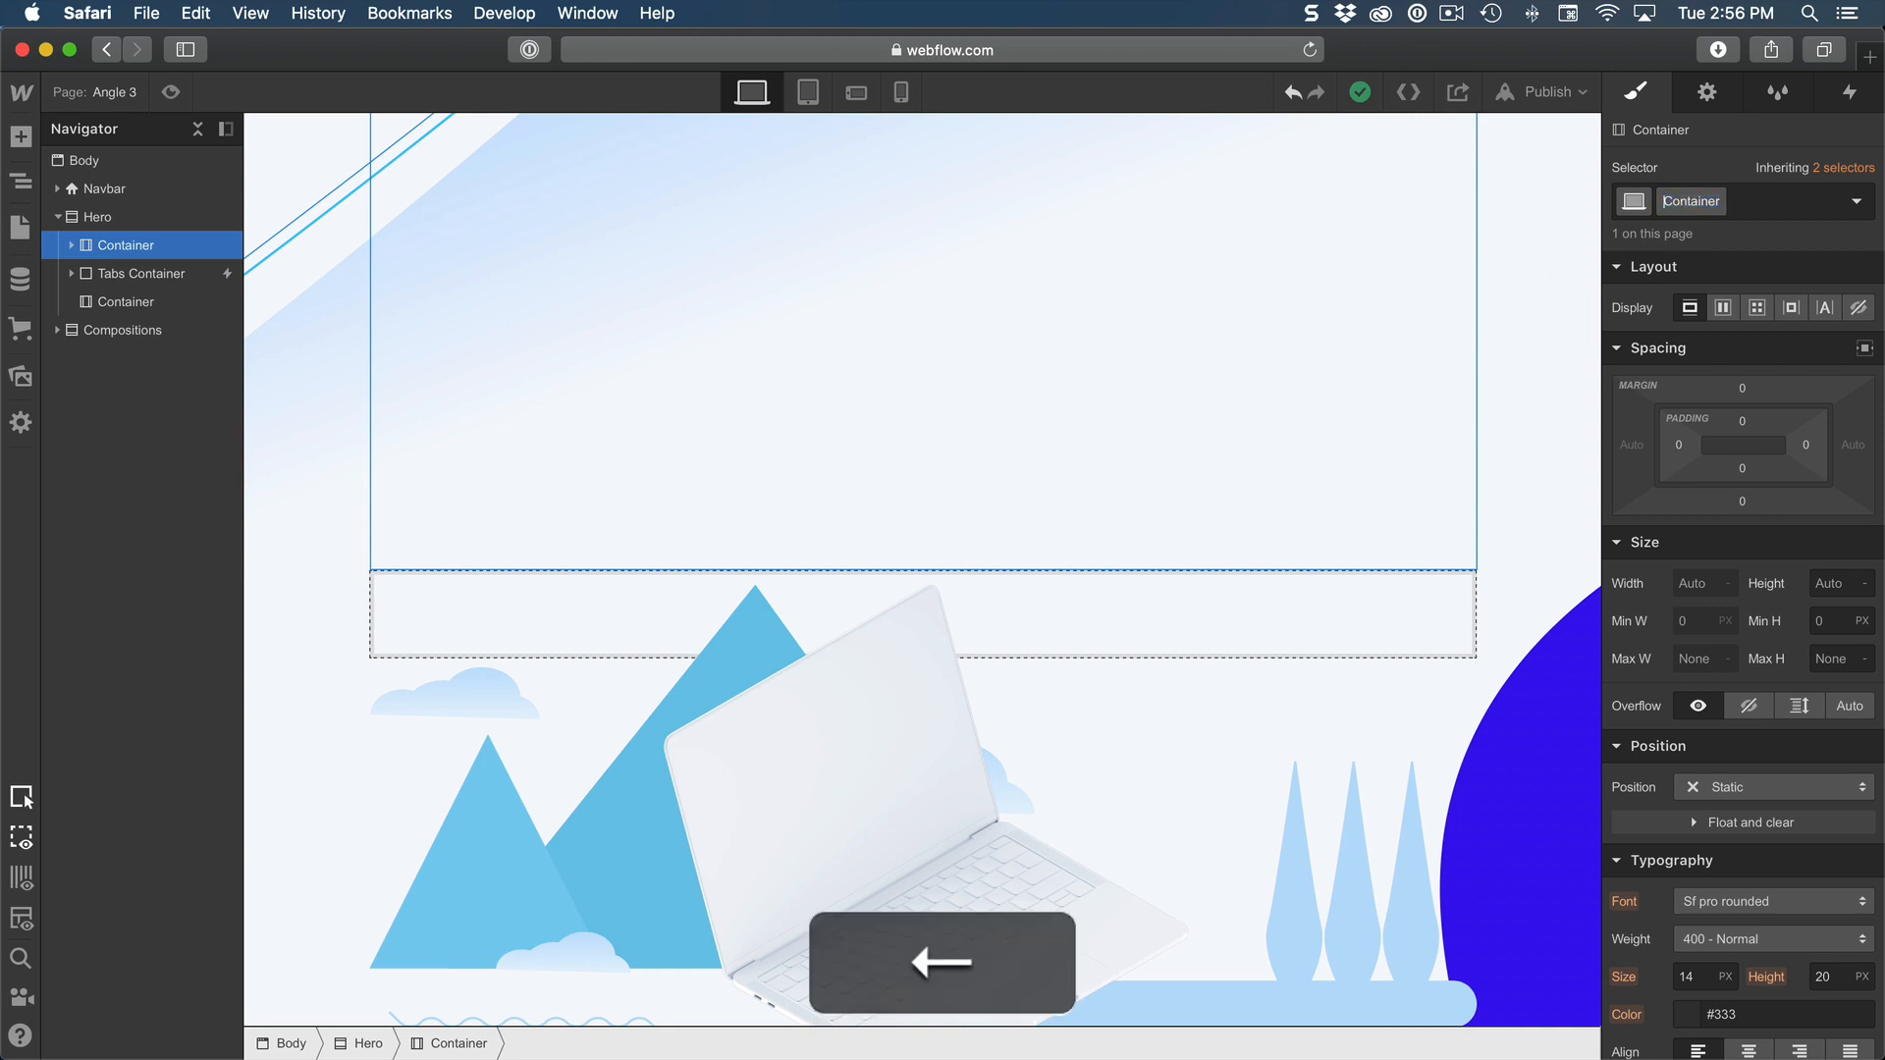
type("Hero")
key("Return")
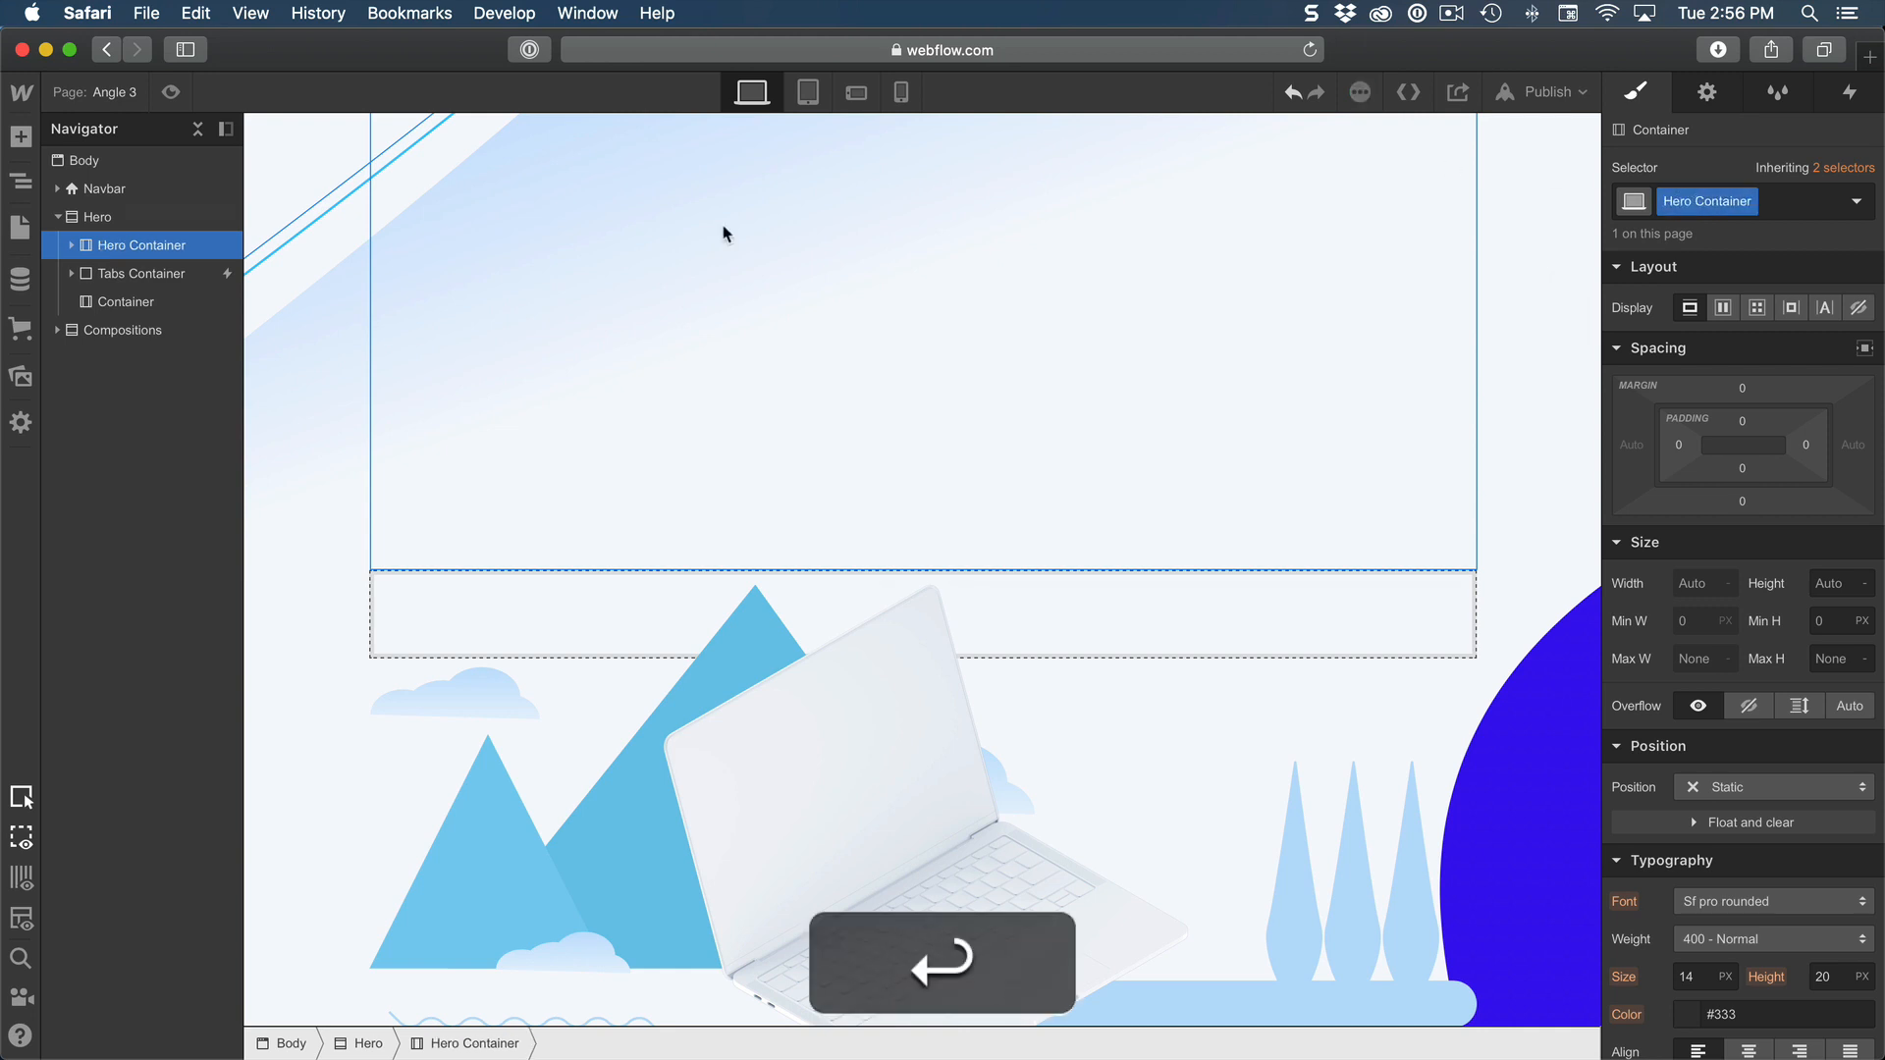
Step: Reset the Hero section's fixed height to its initial value so that it fits the containers inside
left_click(147, 305)
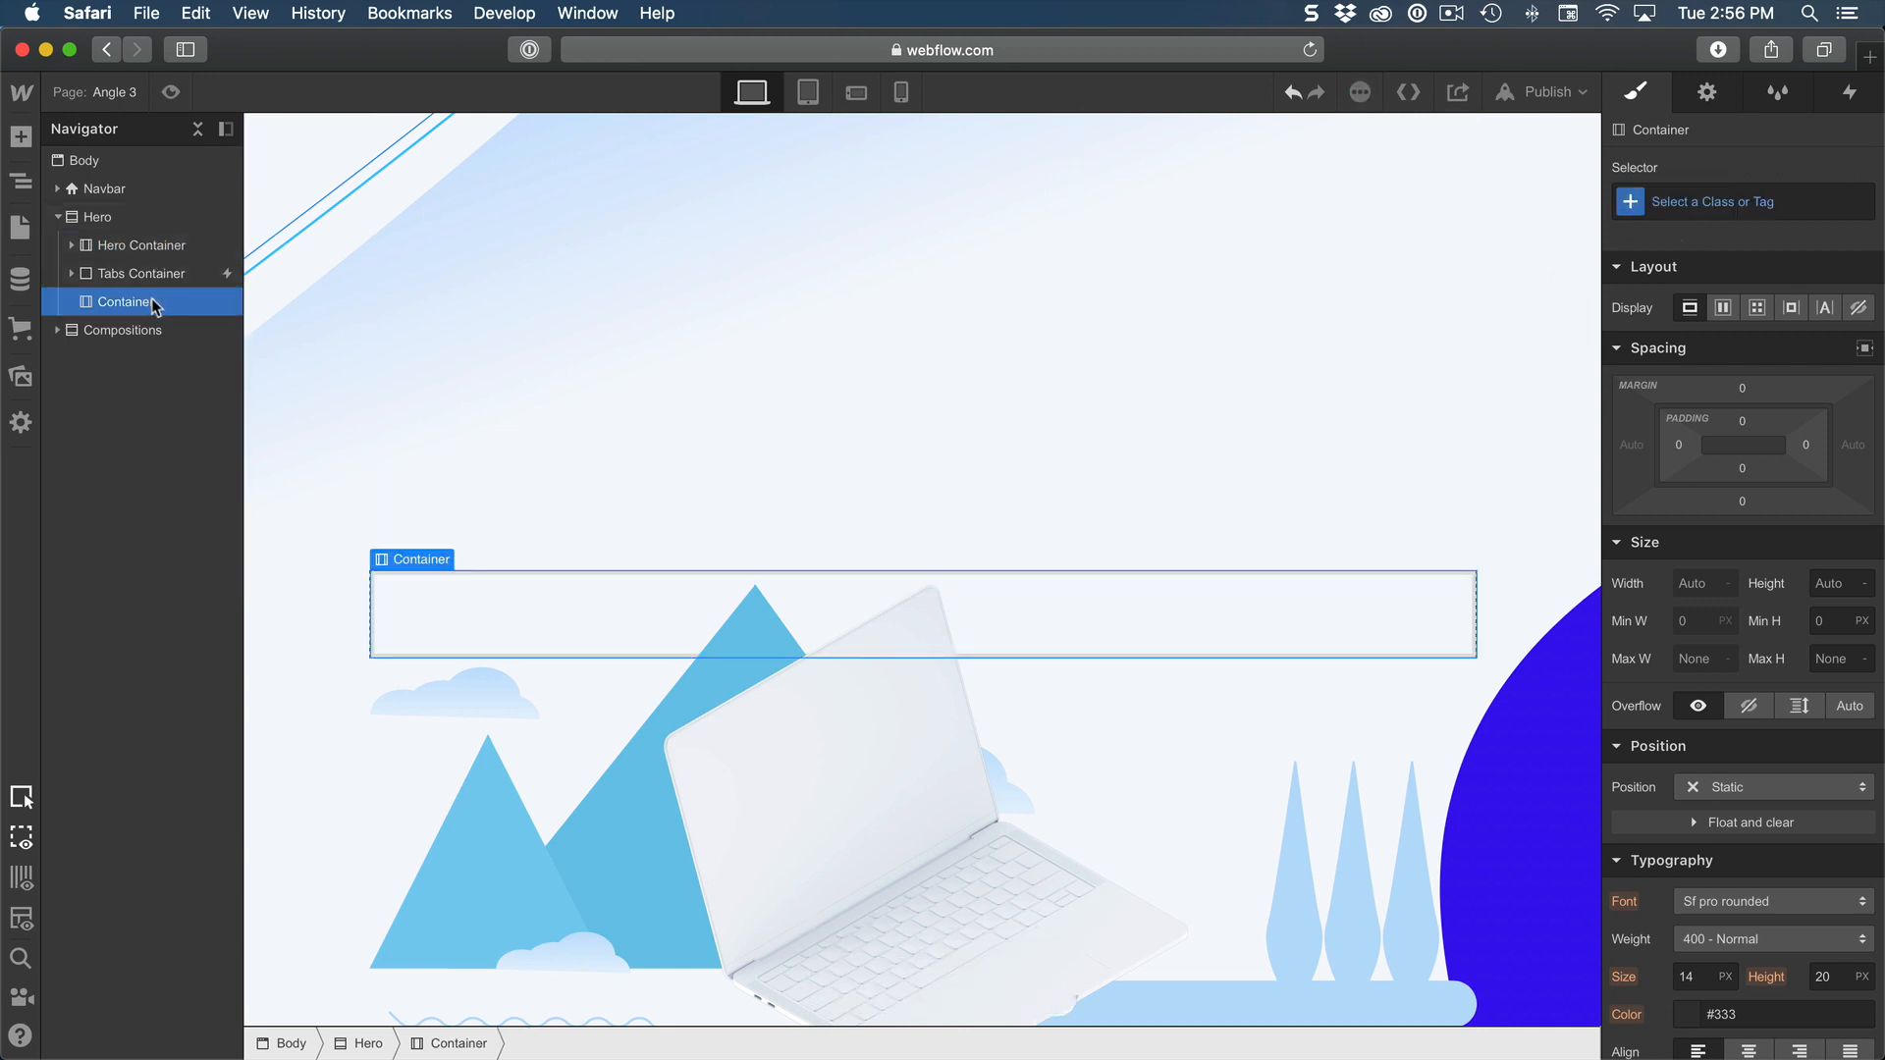
left_click(147, 251)
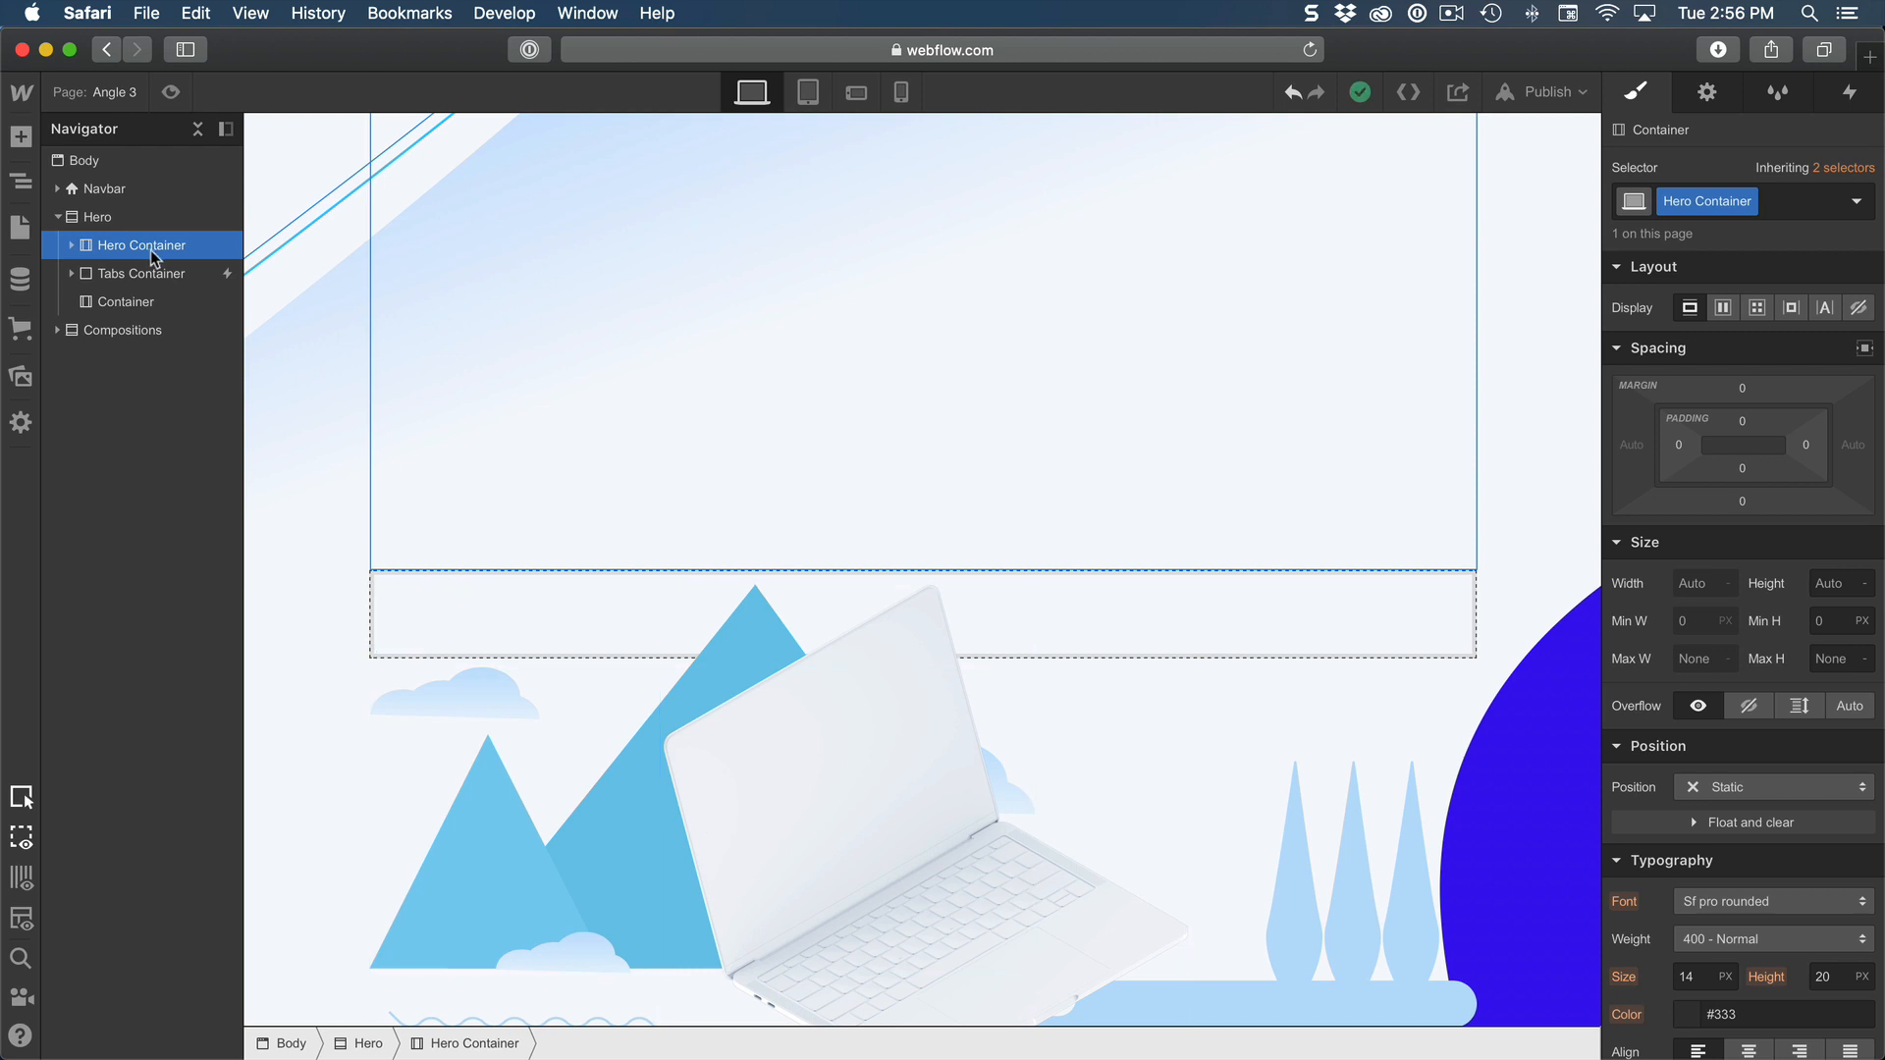
left_click(74, 220)
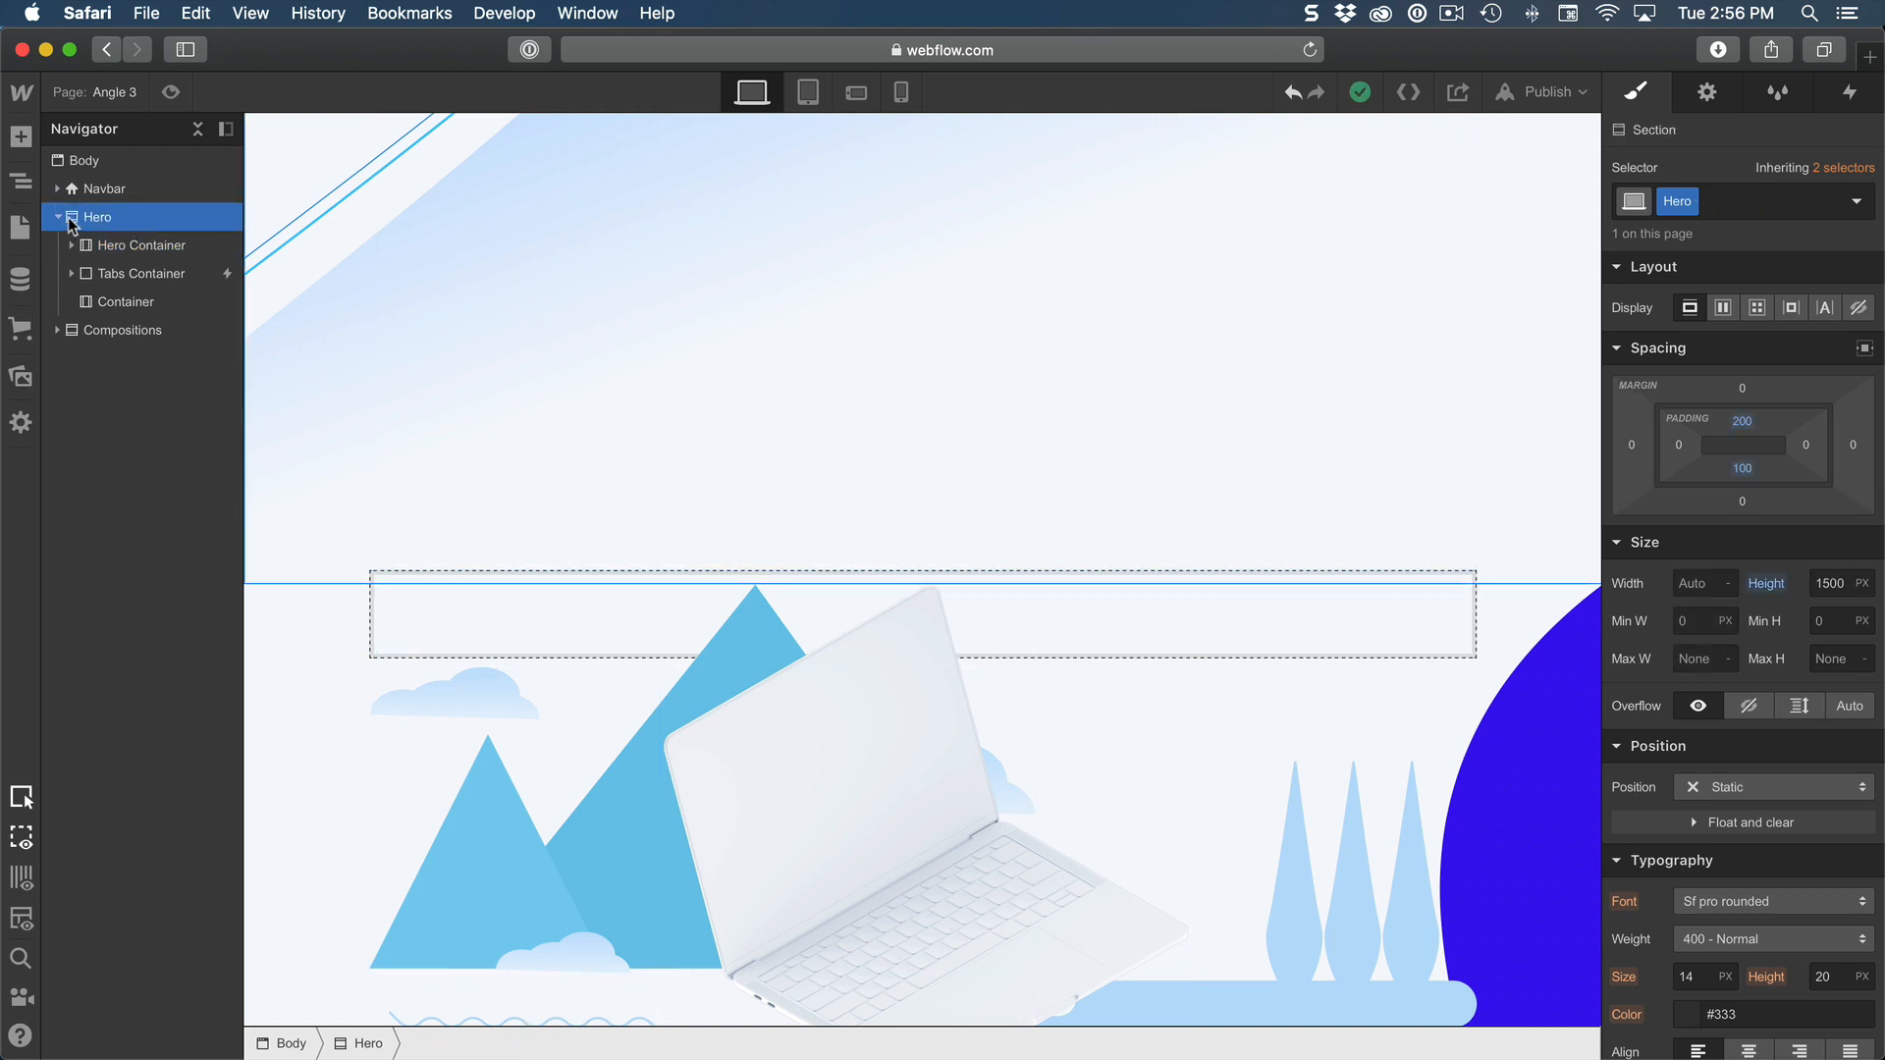
left_click(1767, 583)
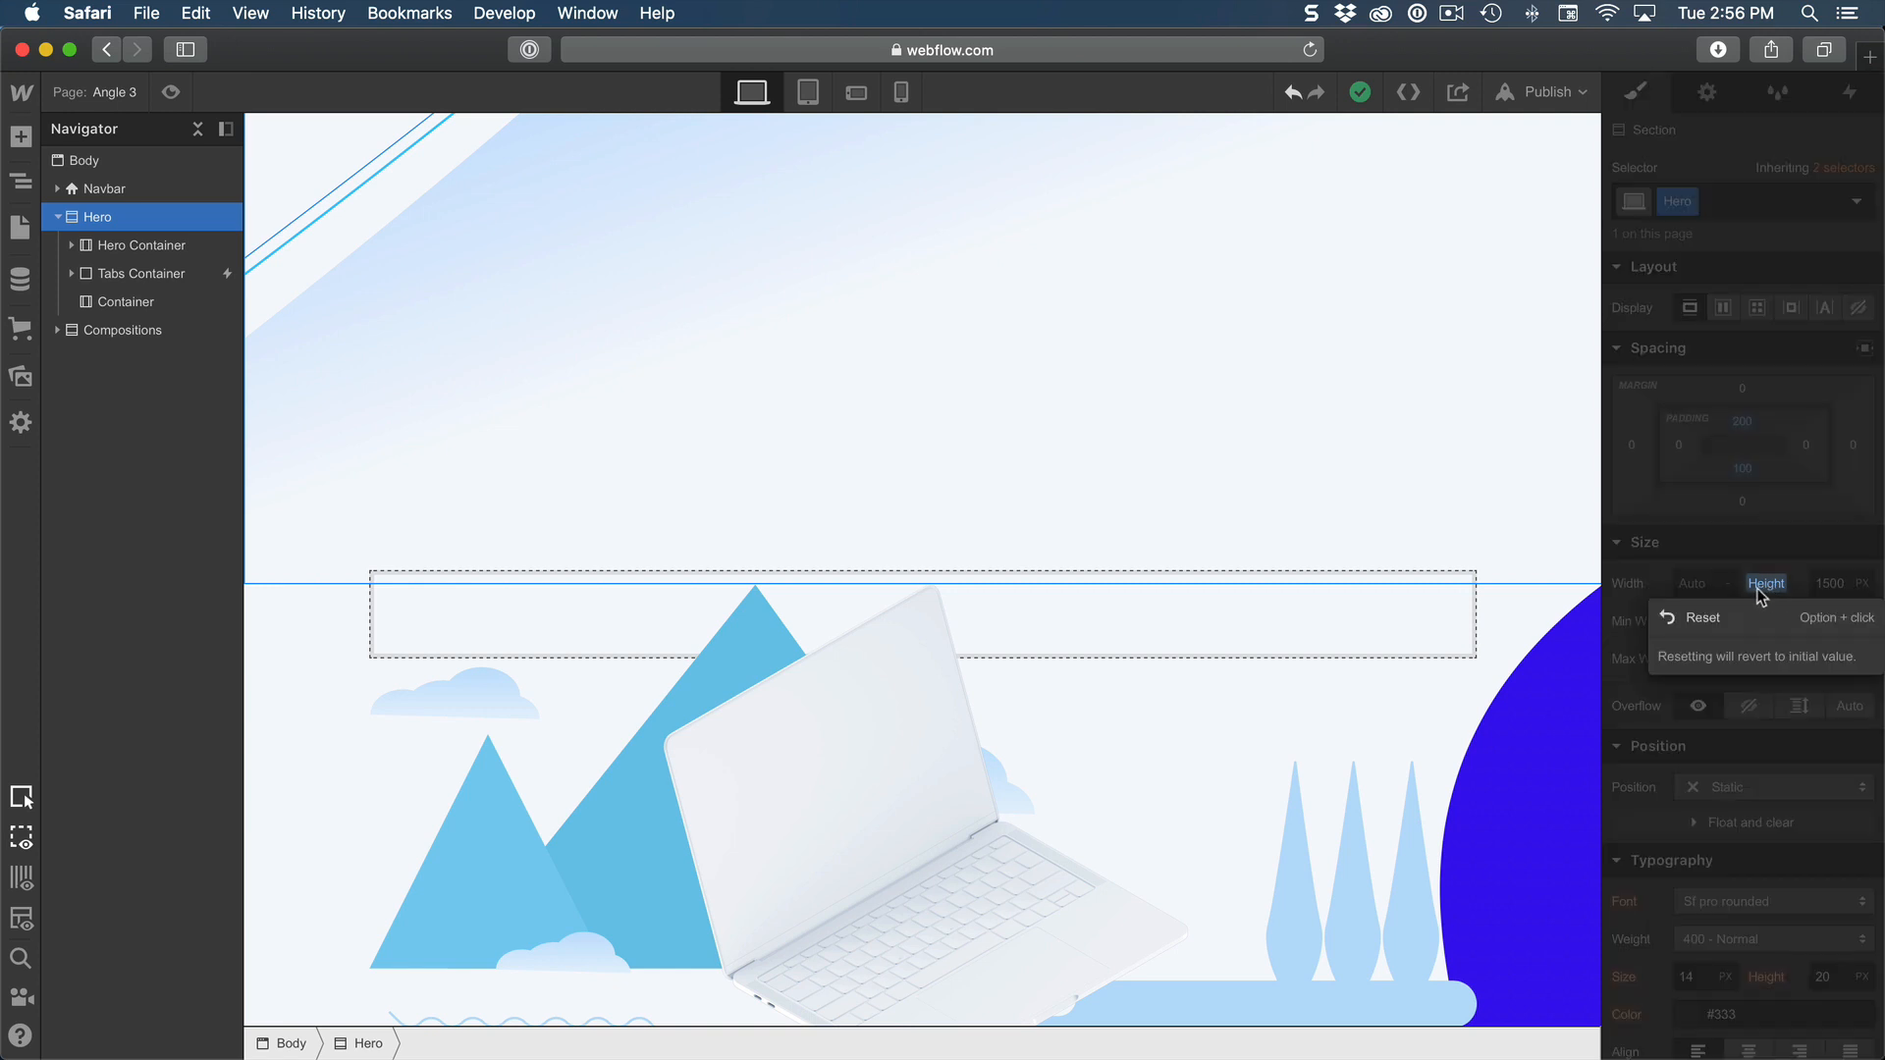
left_click(1720, 621)
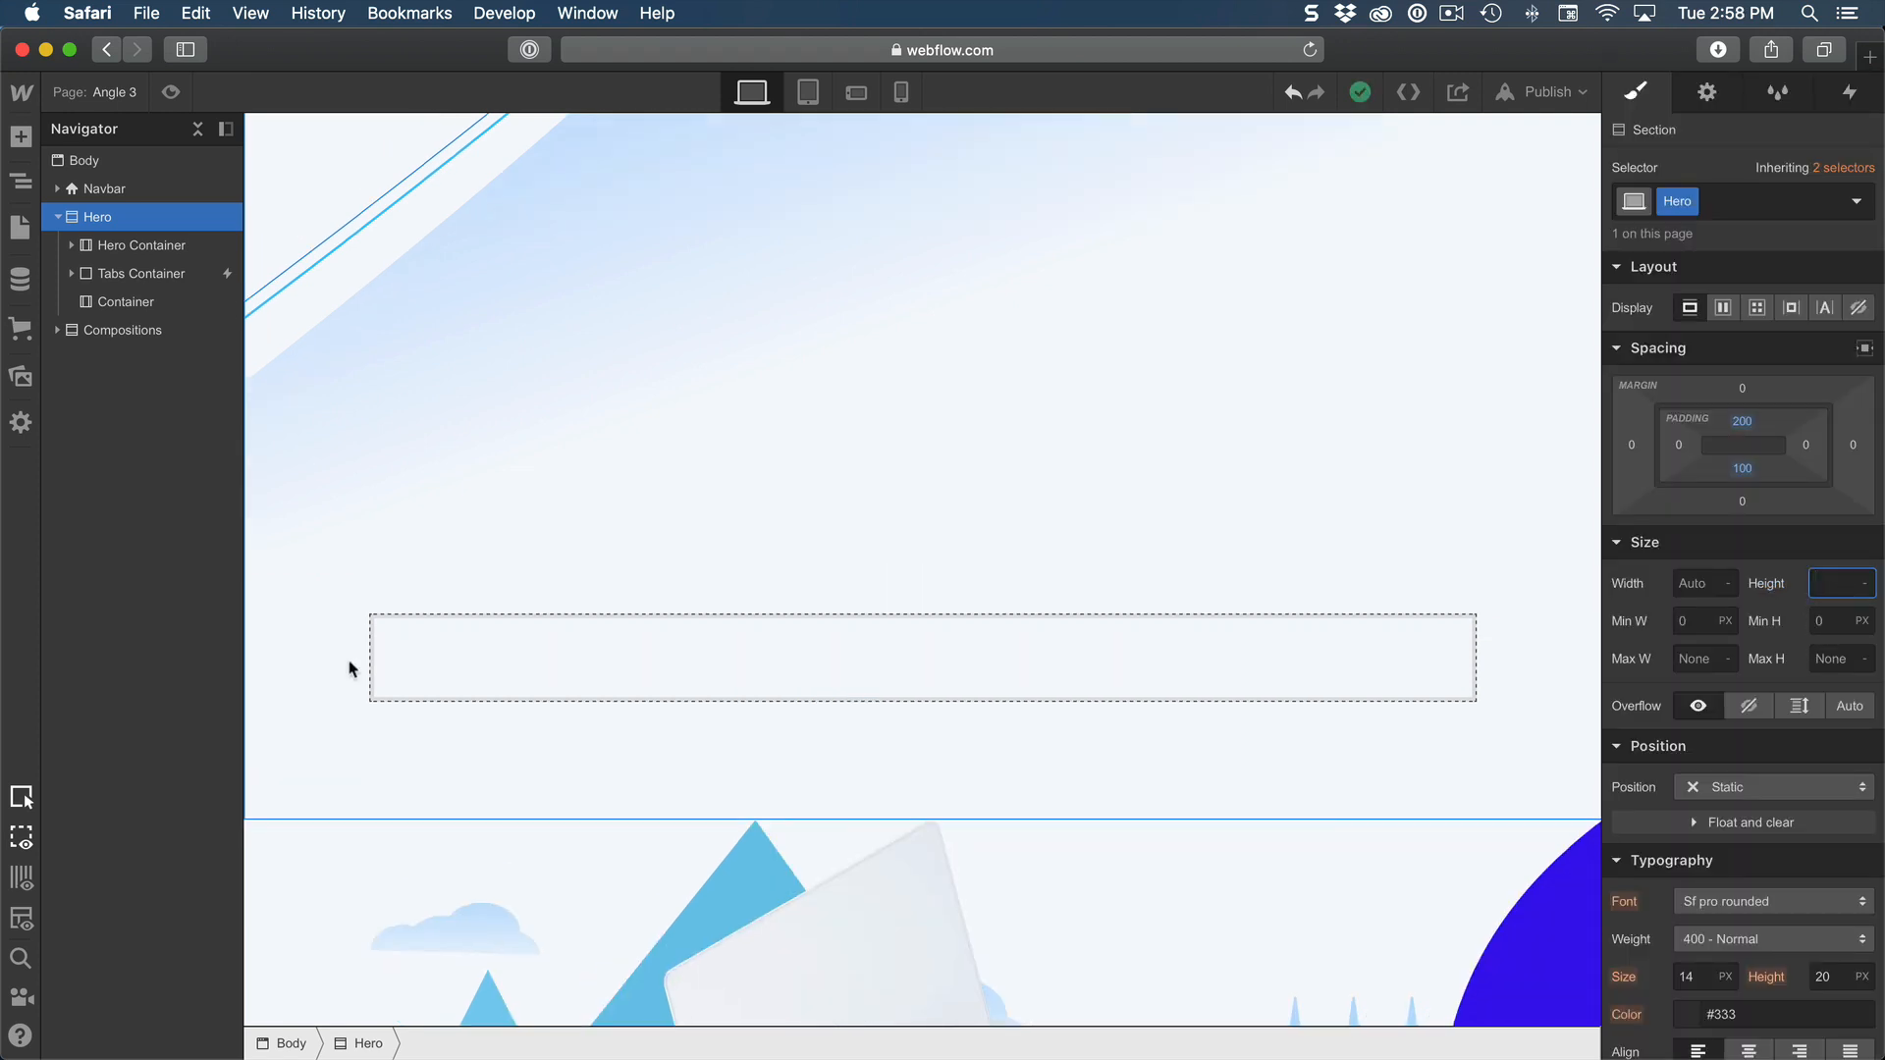
Step: Give the new empty container the class Place Container and set its display to flex
left_click(452, 673)
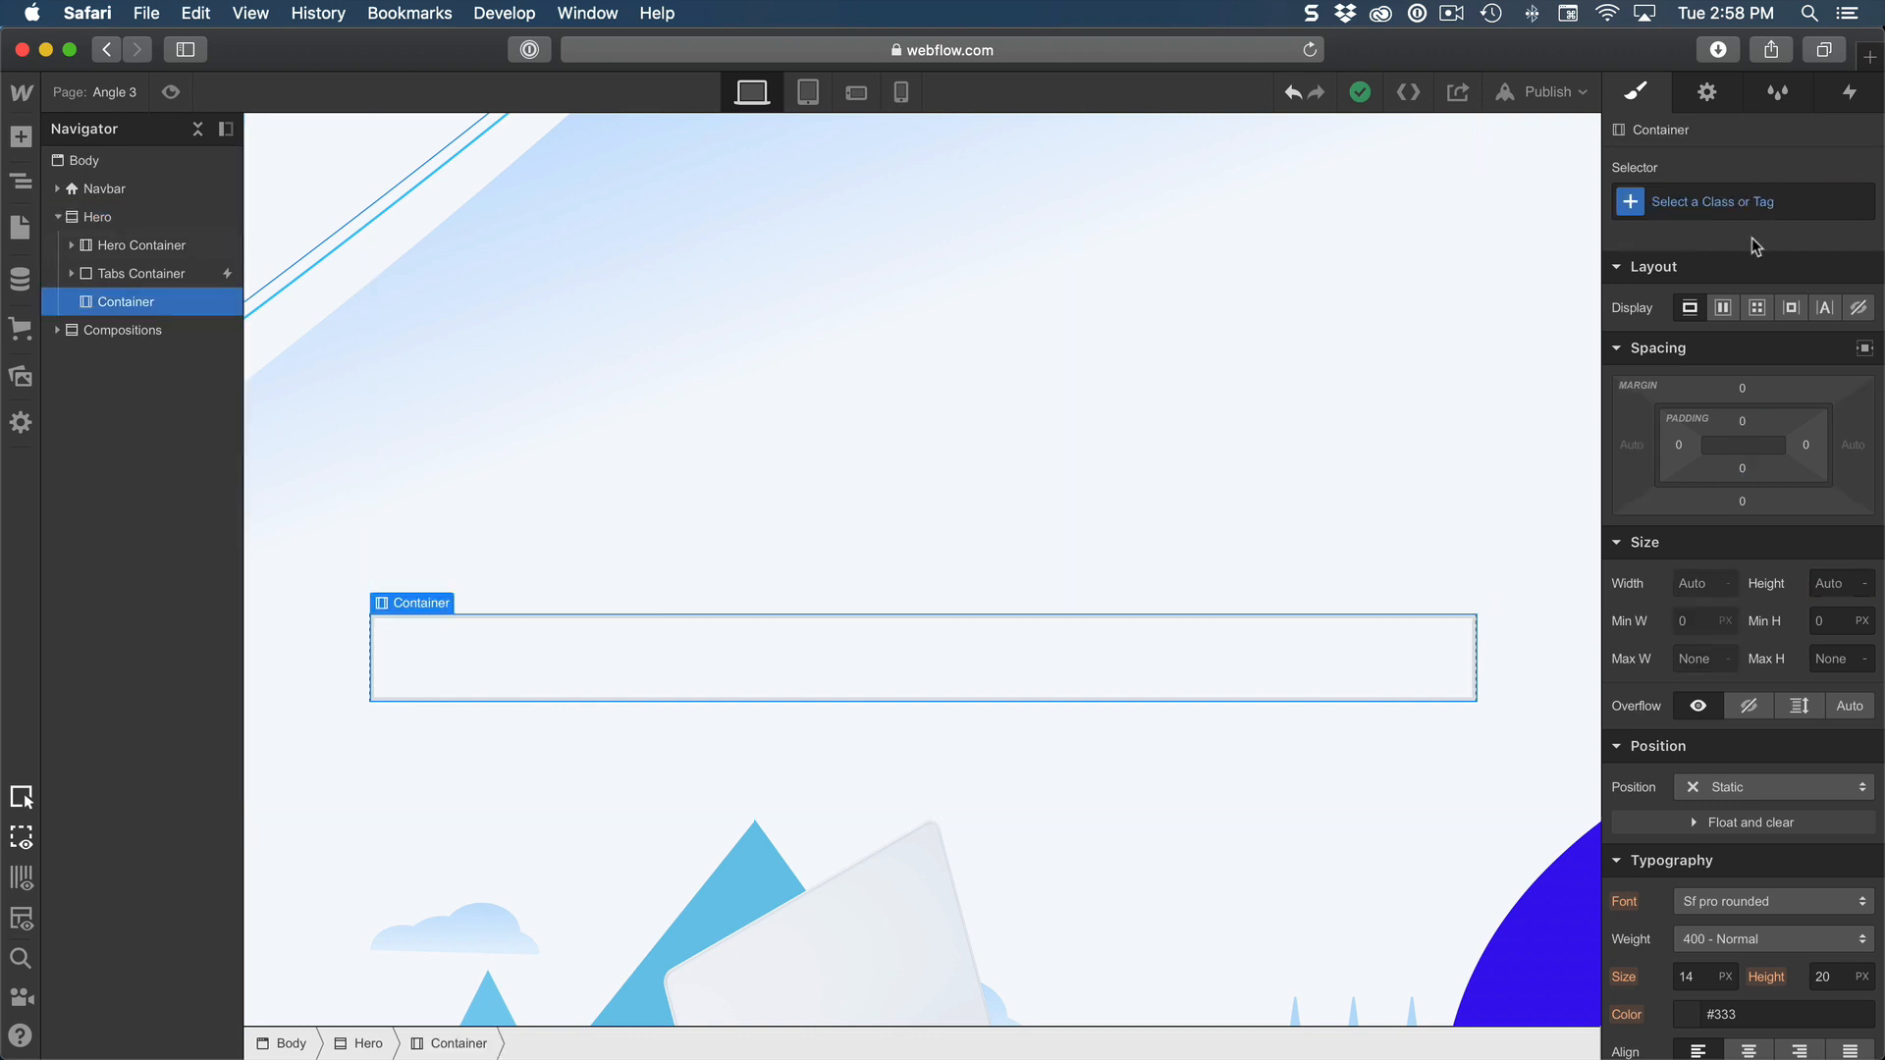
left_click(1755, 208)
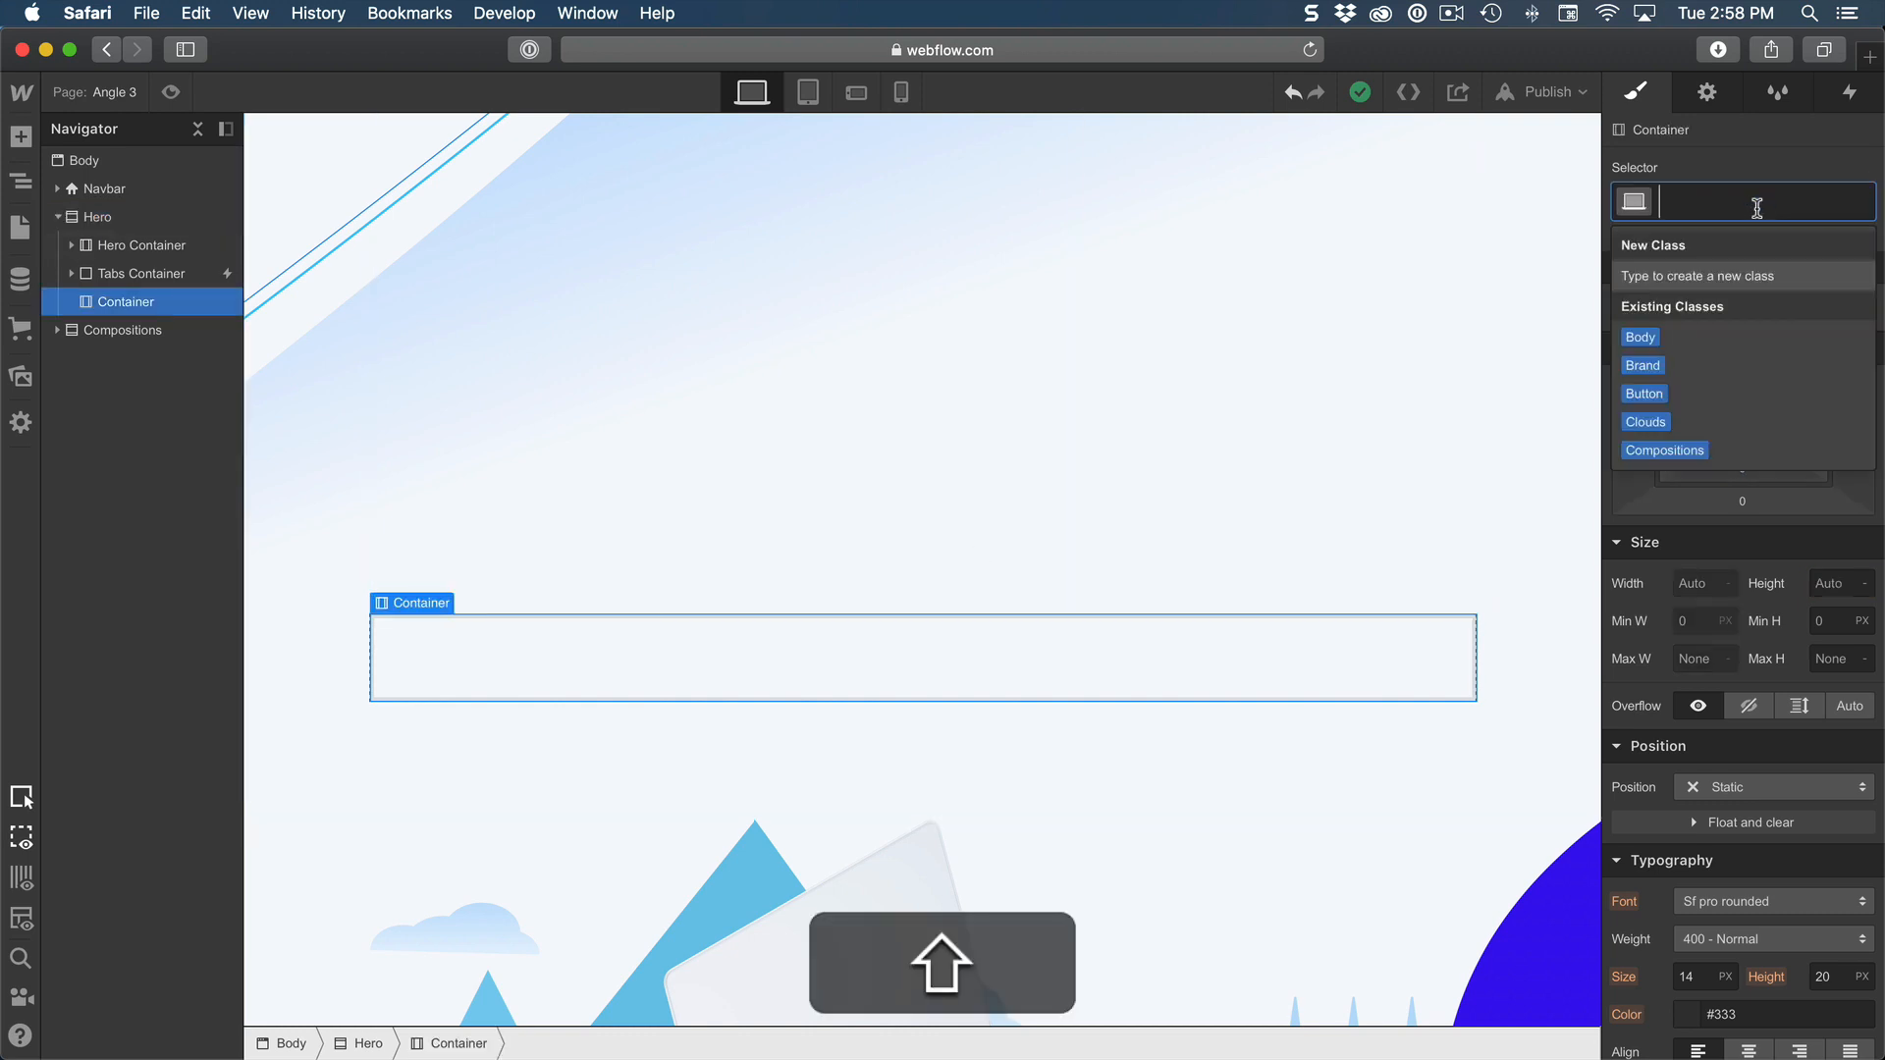
type("Place Container")
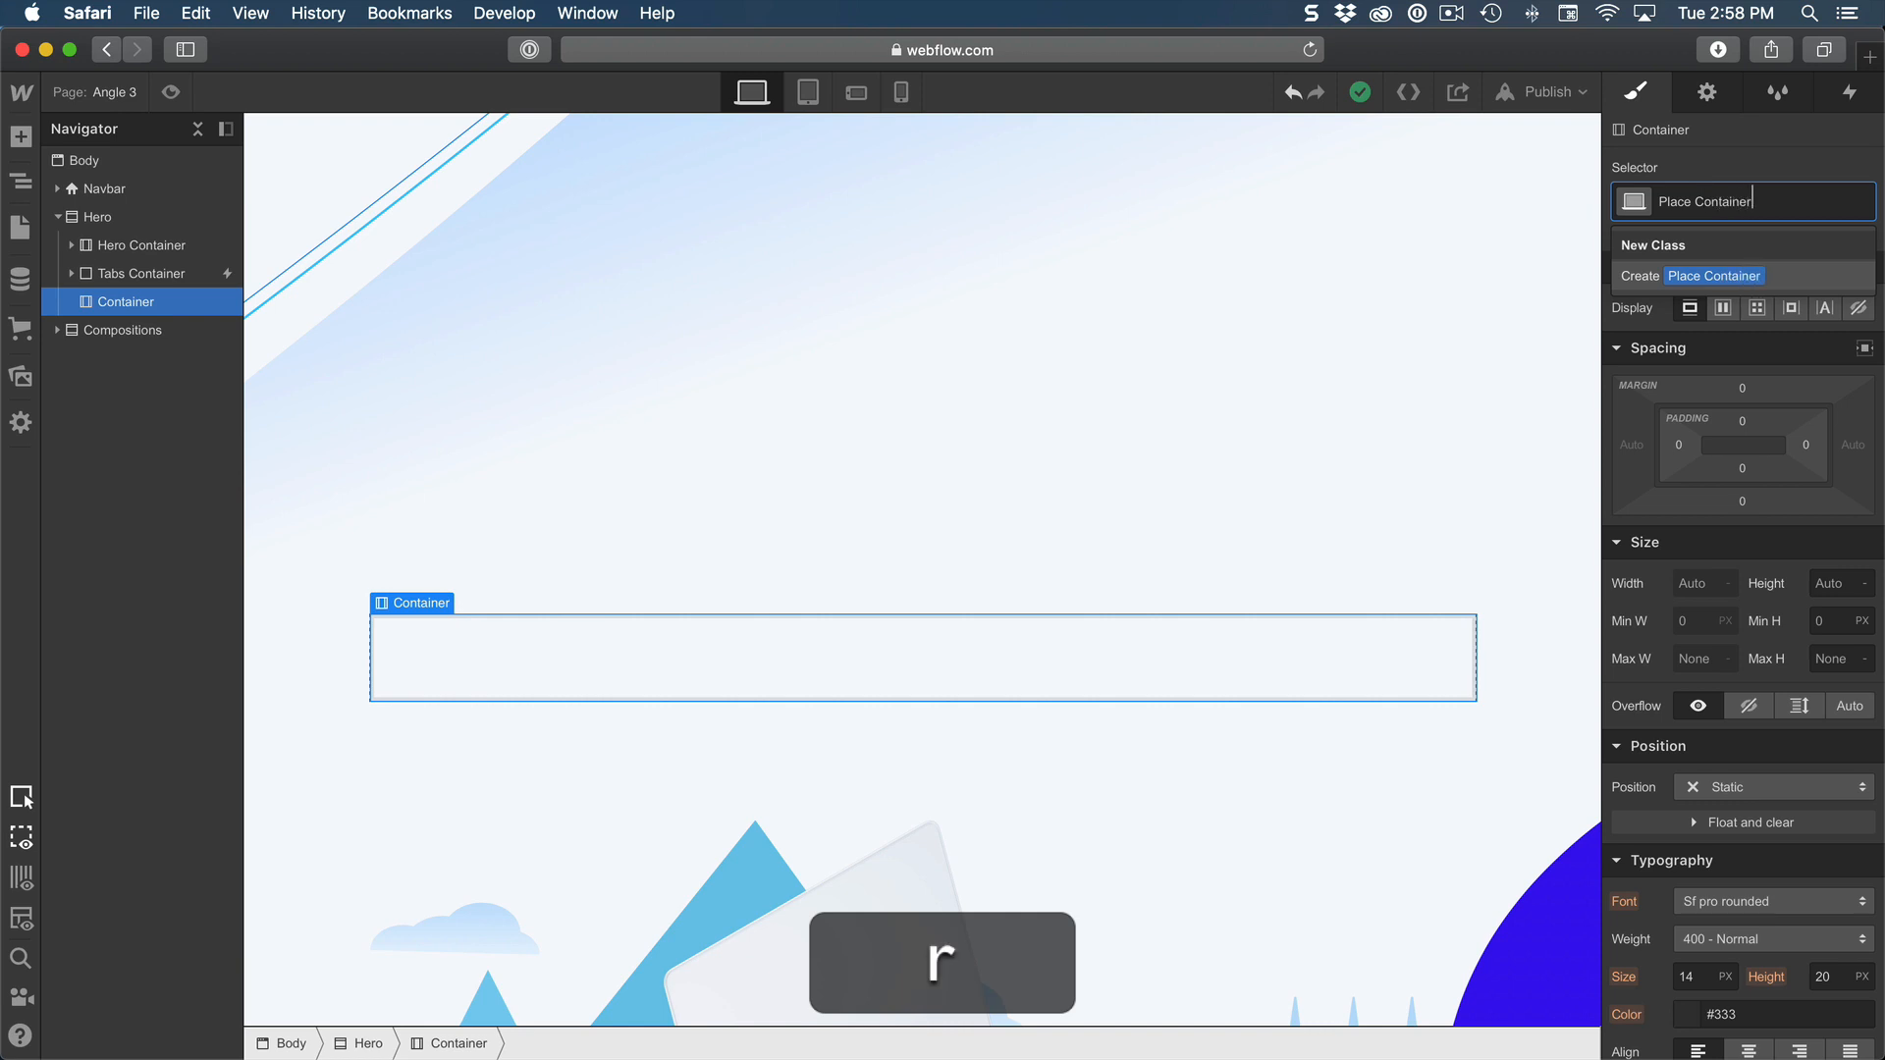
key("Return")
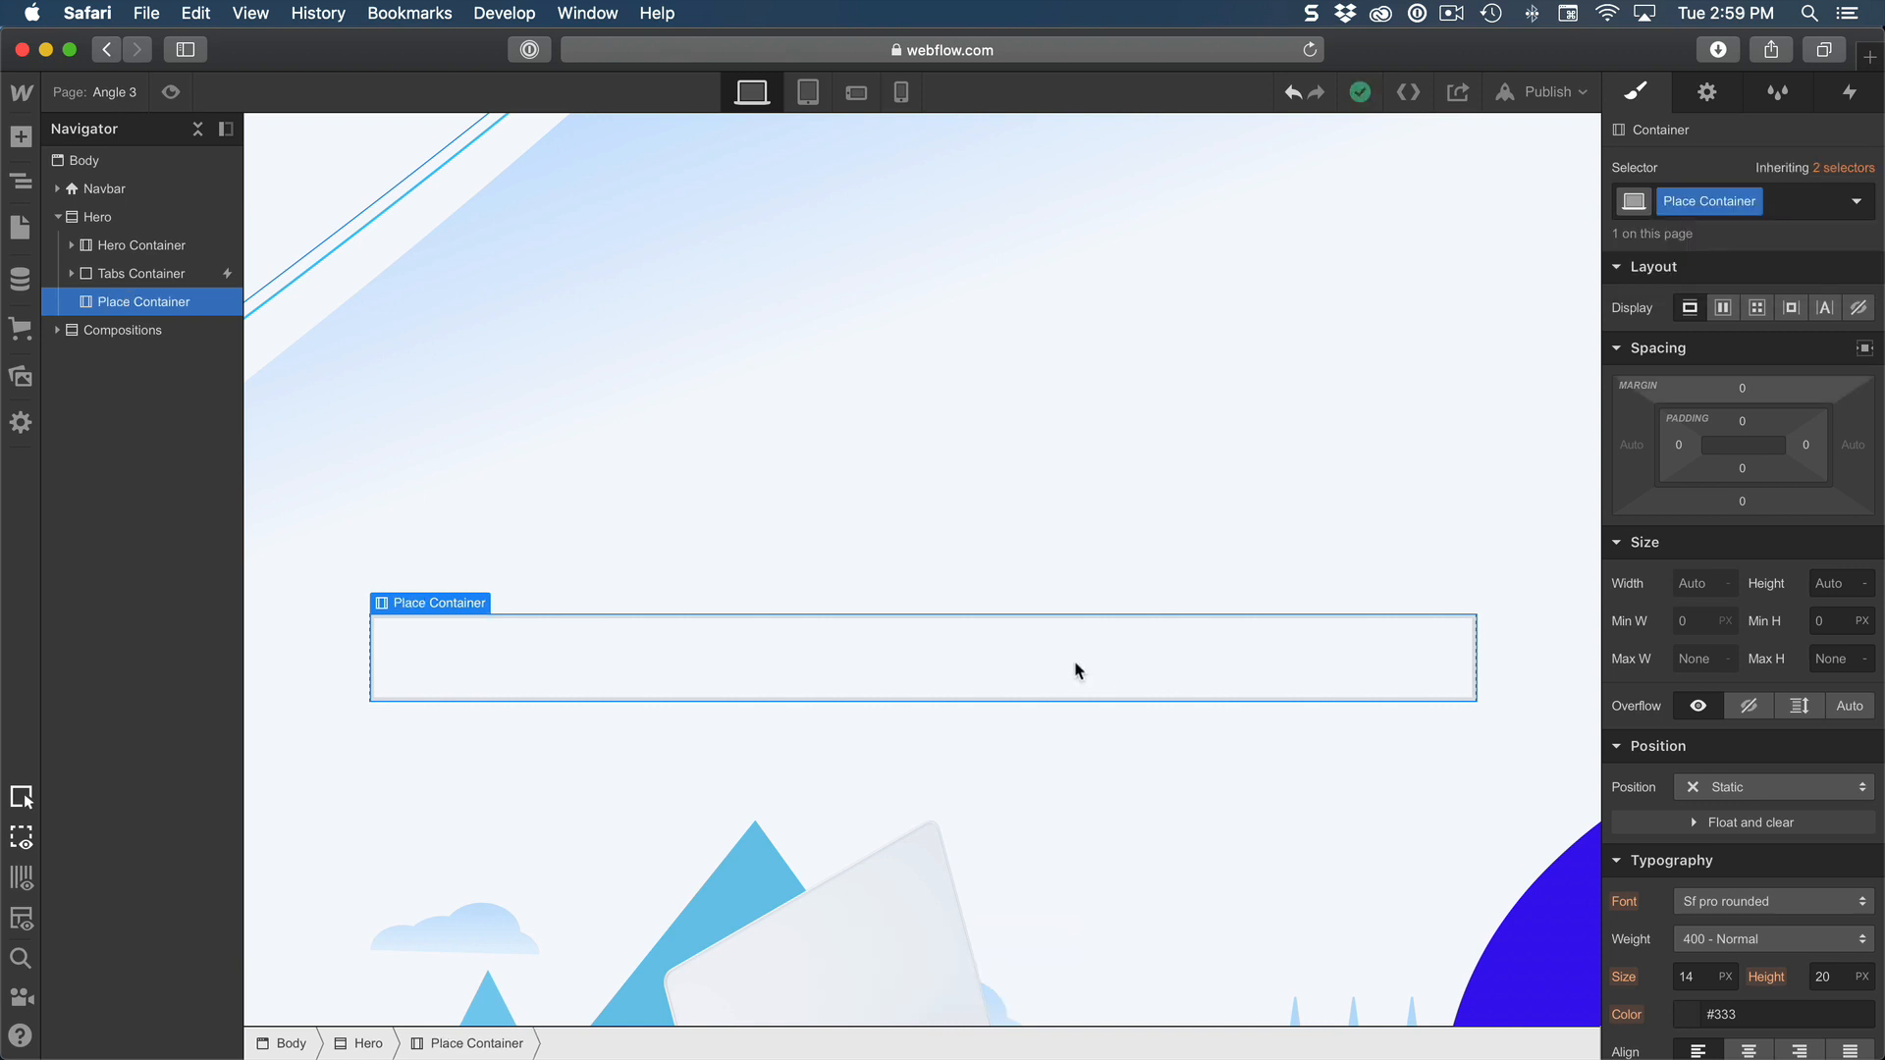
left_click(1722, 312)
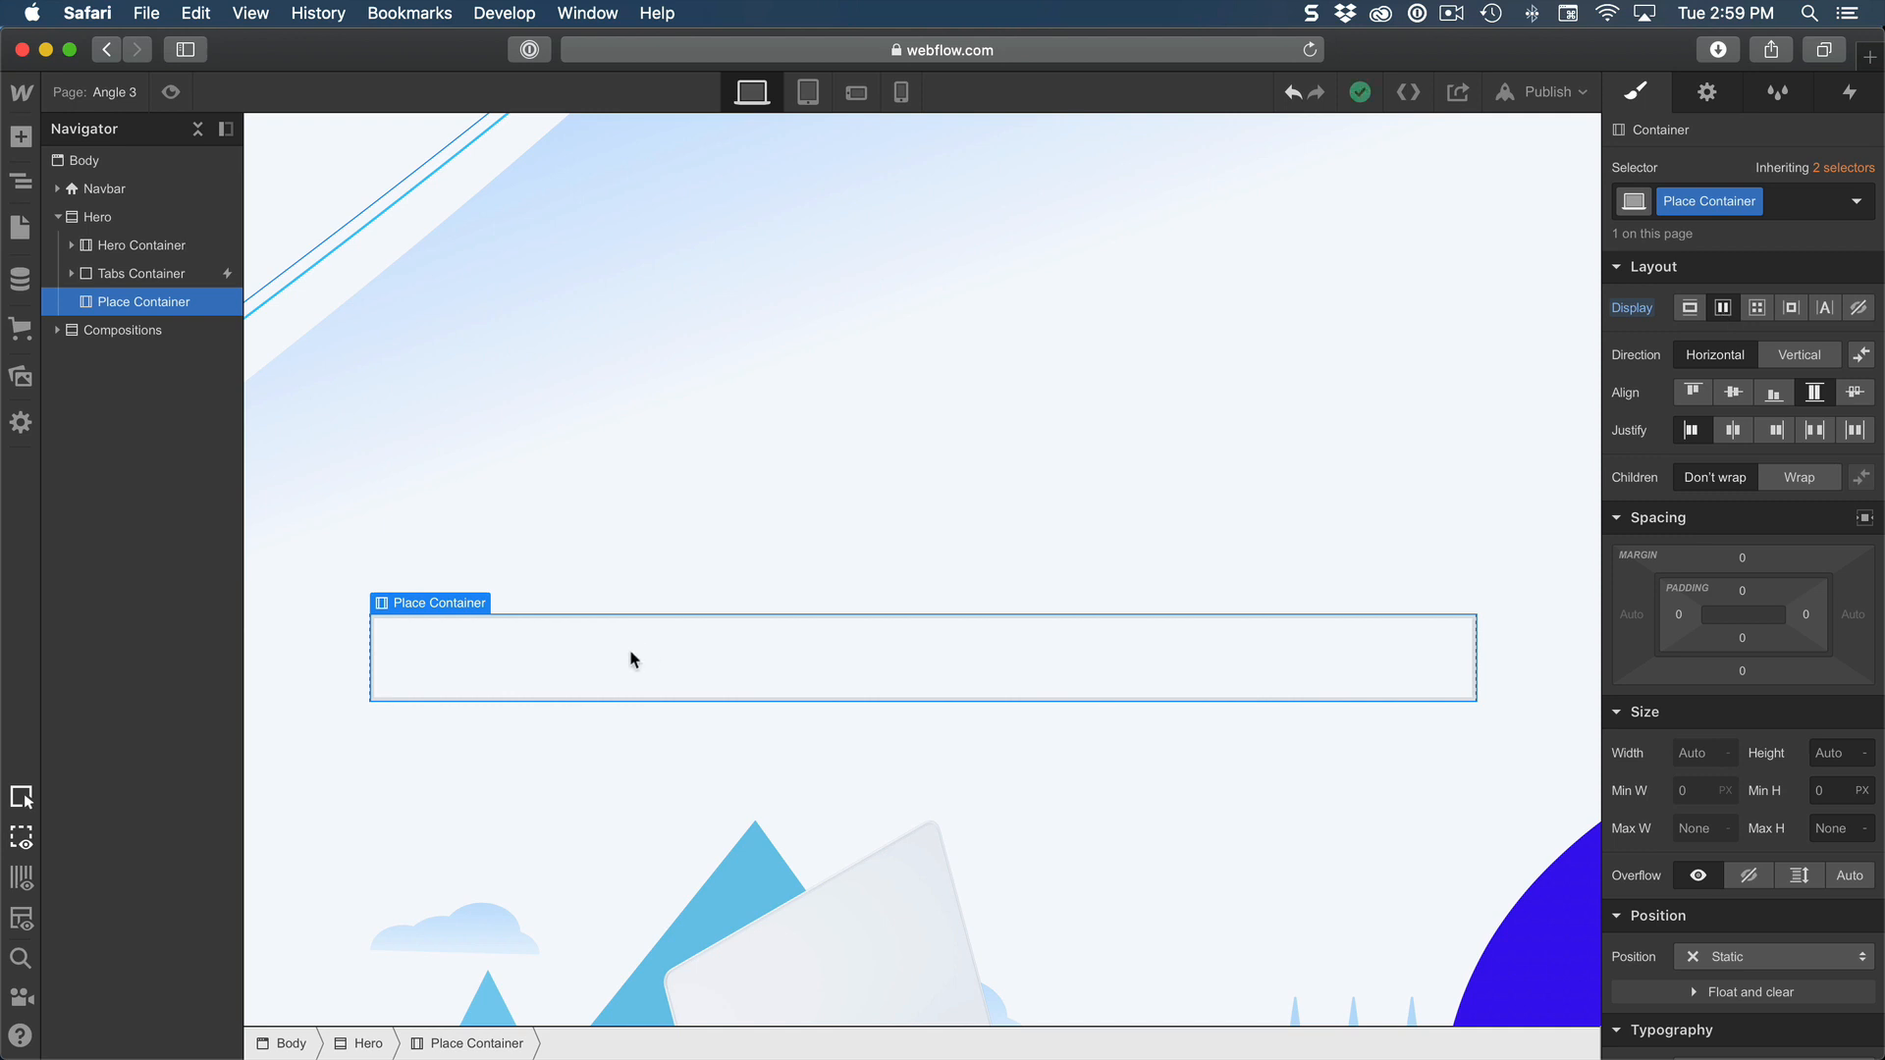
Step: Copy the Content Block from Hero Container and paste it into Place Container
scroll(766, 614, "up", 10)
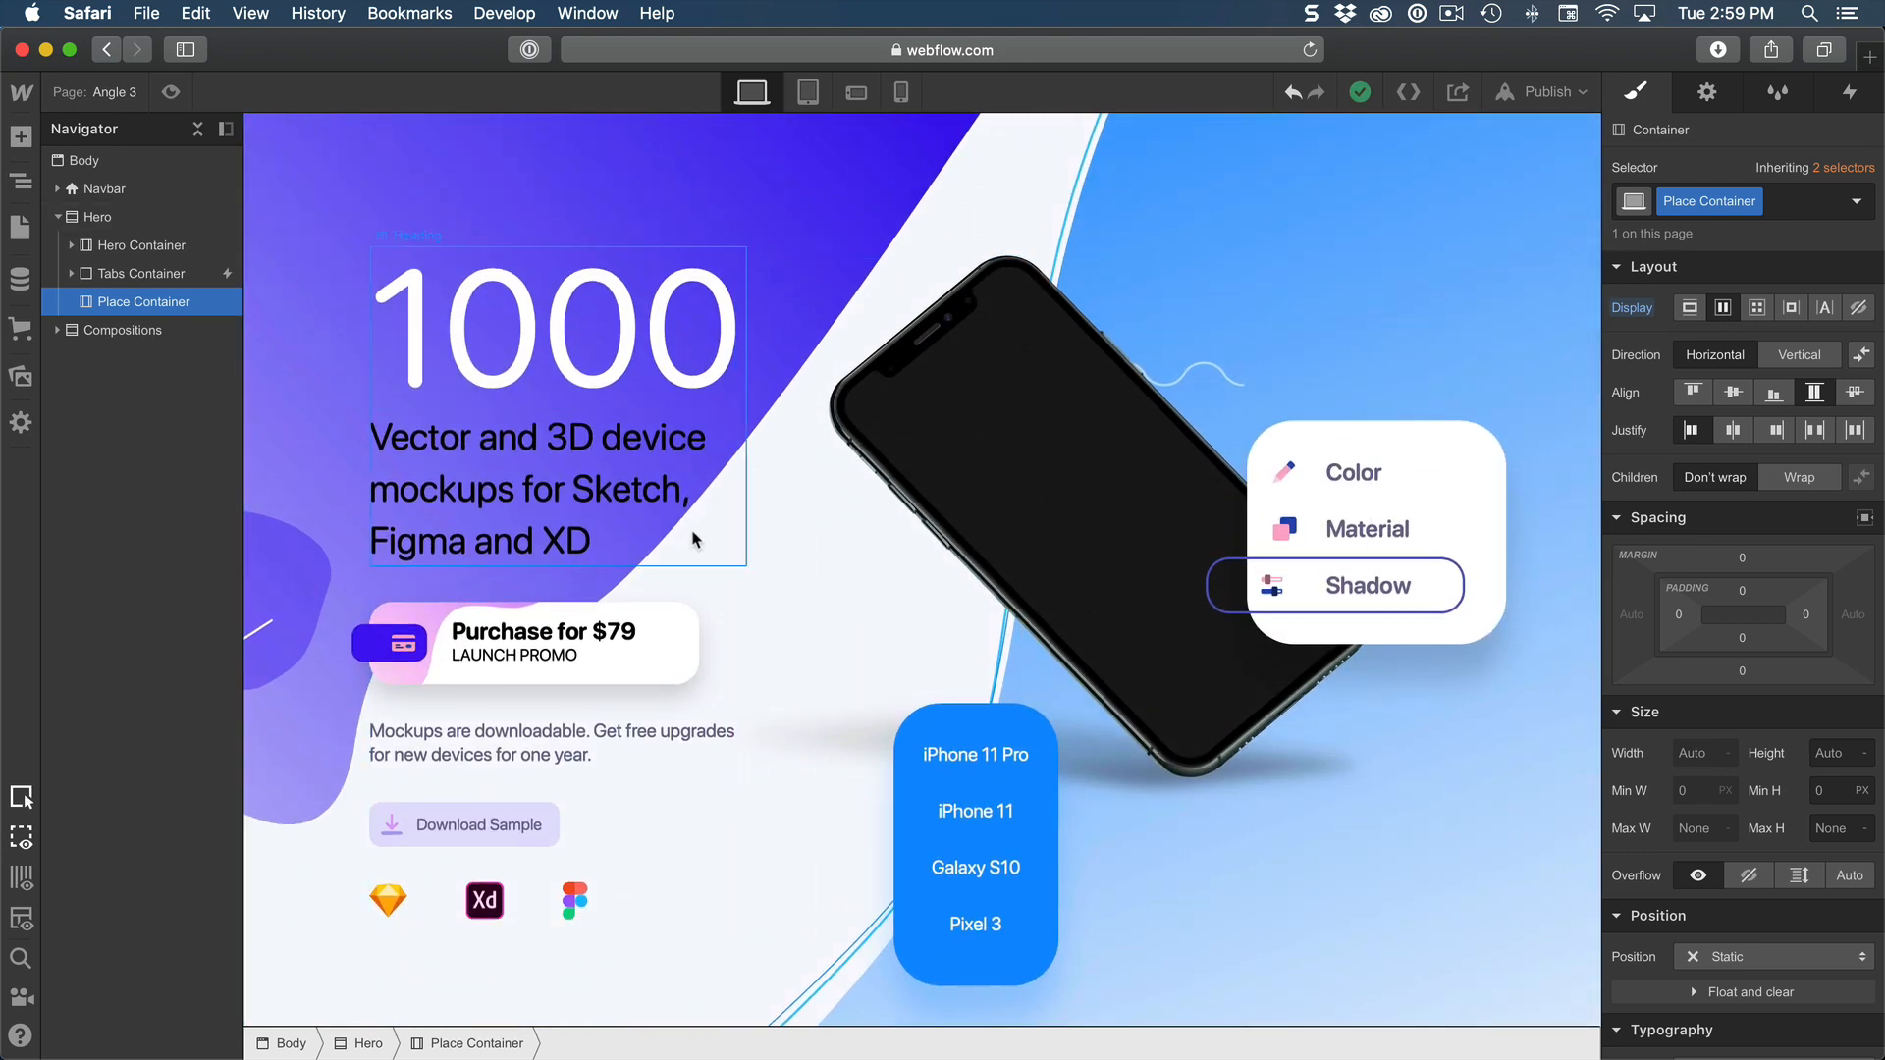
left_click(709, 844)
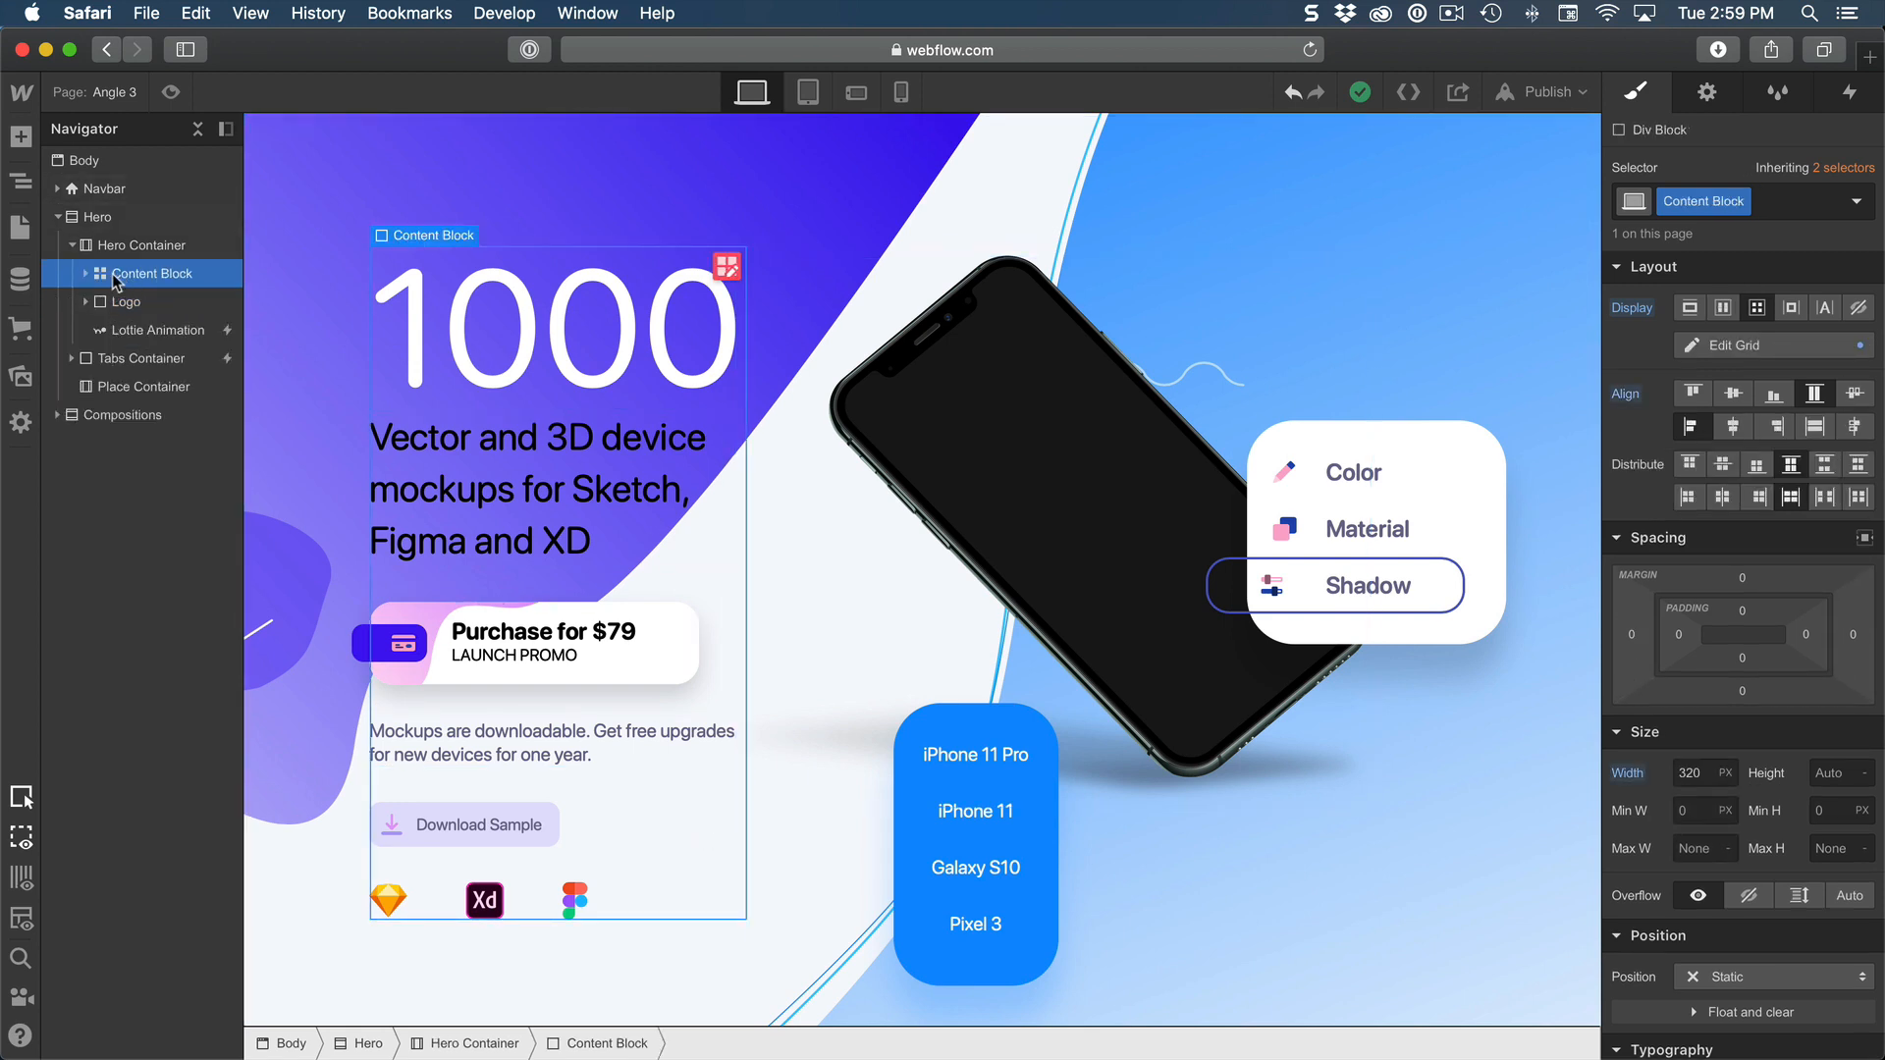
key("super")
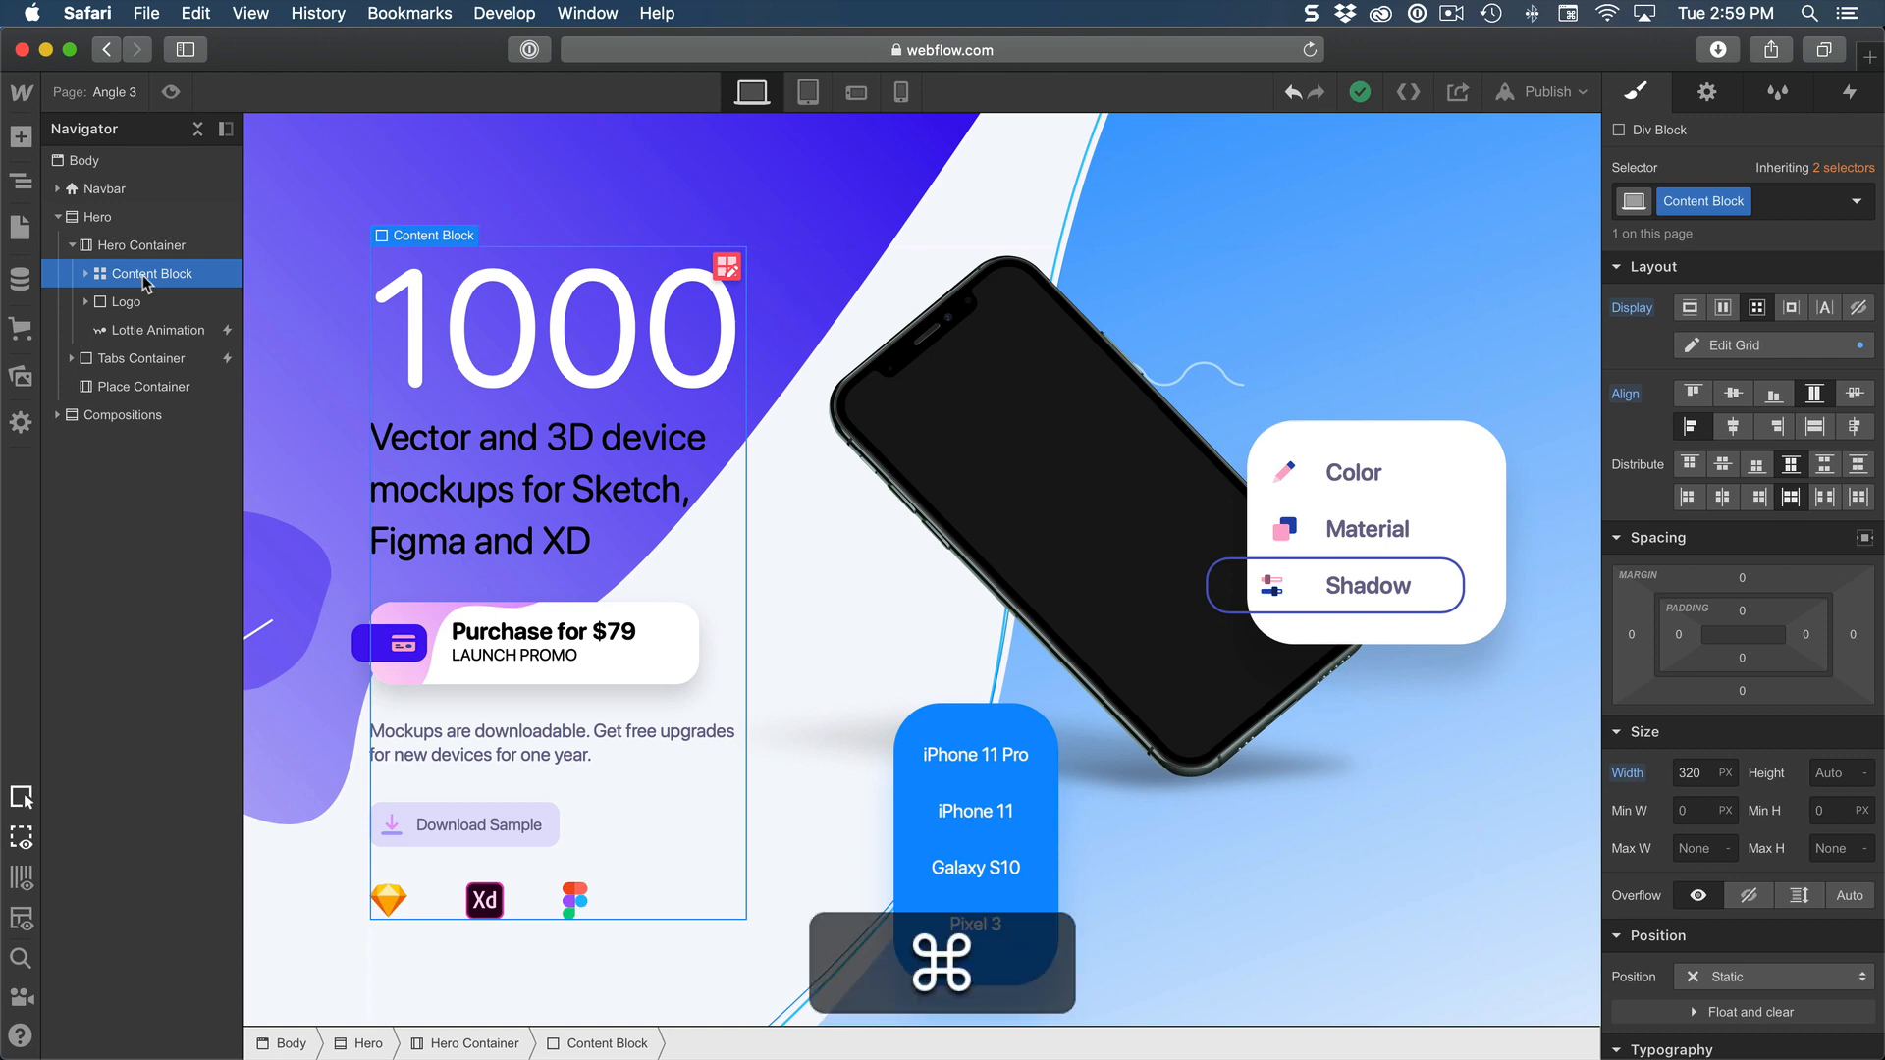
key("super+c")
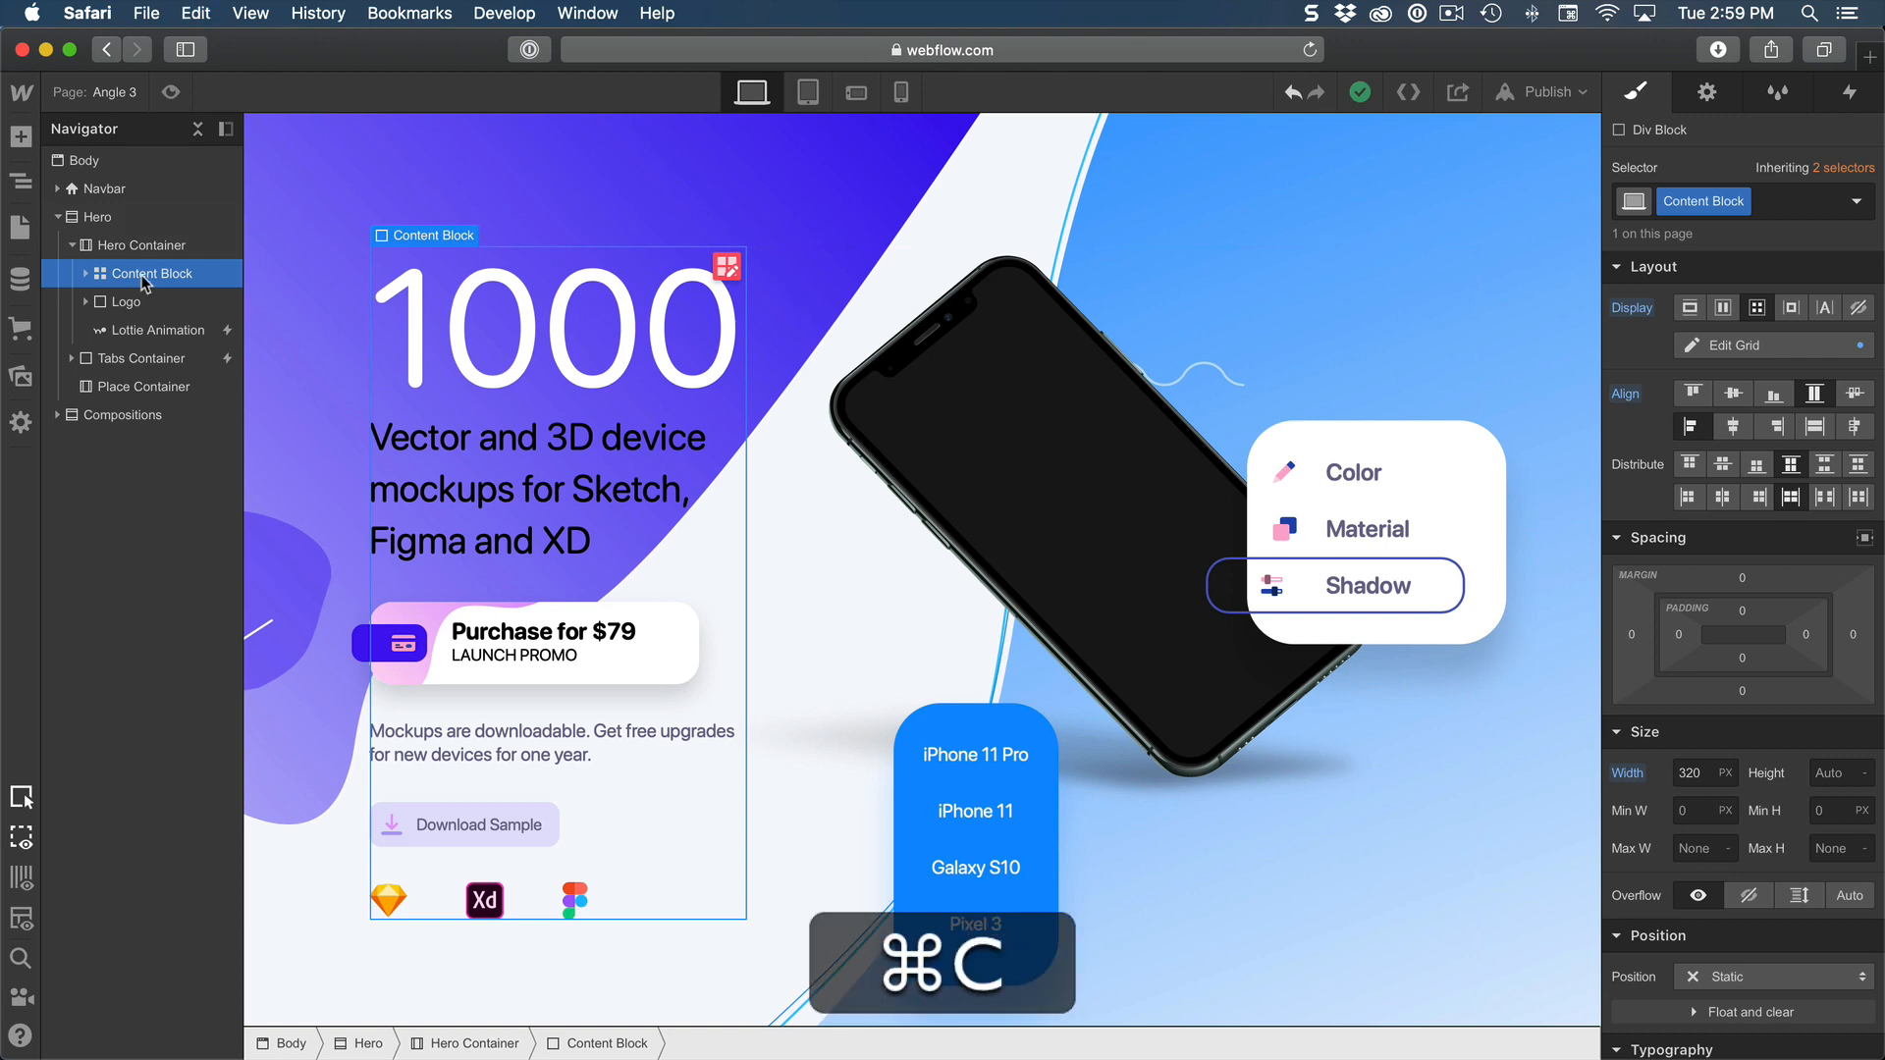
scroll(694, 467, "down", 10)
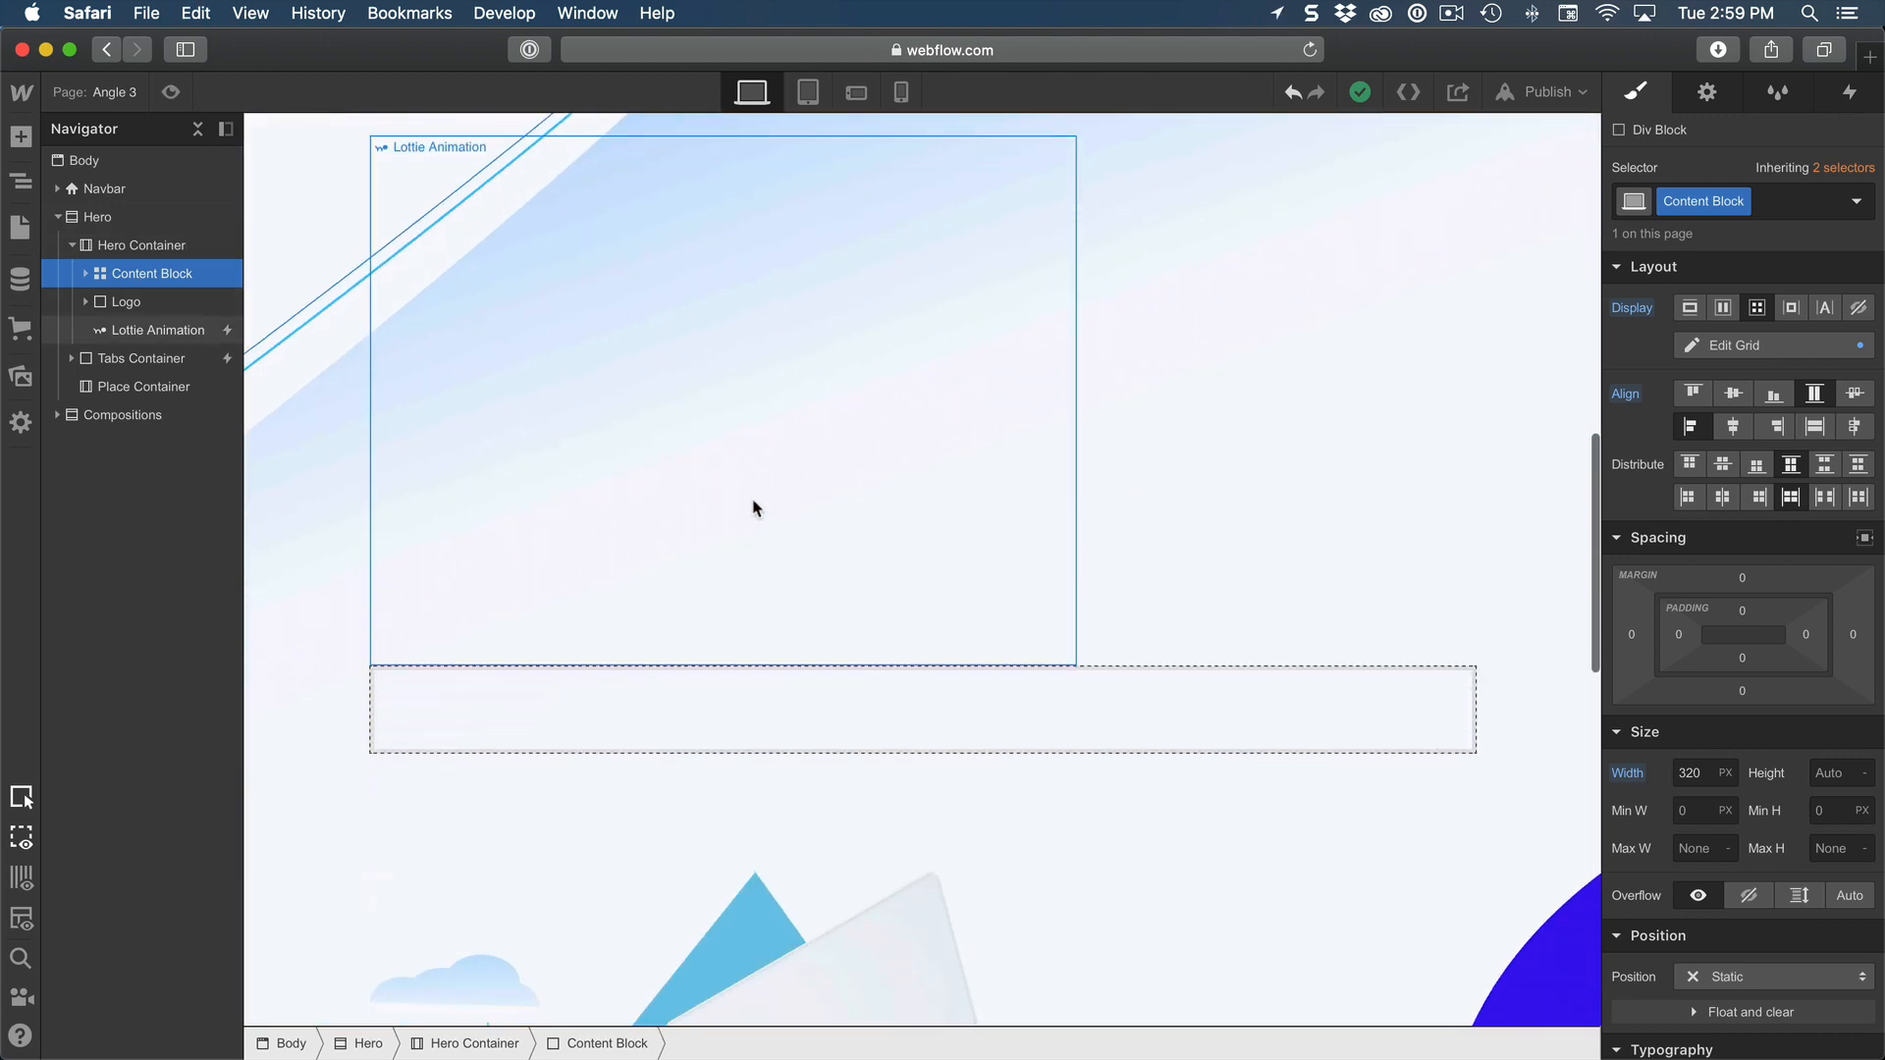
left_click(821, 707)
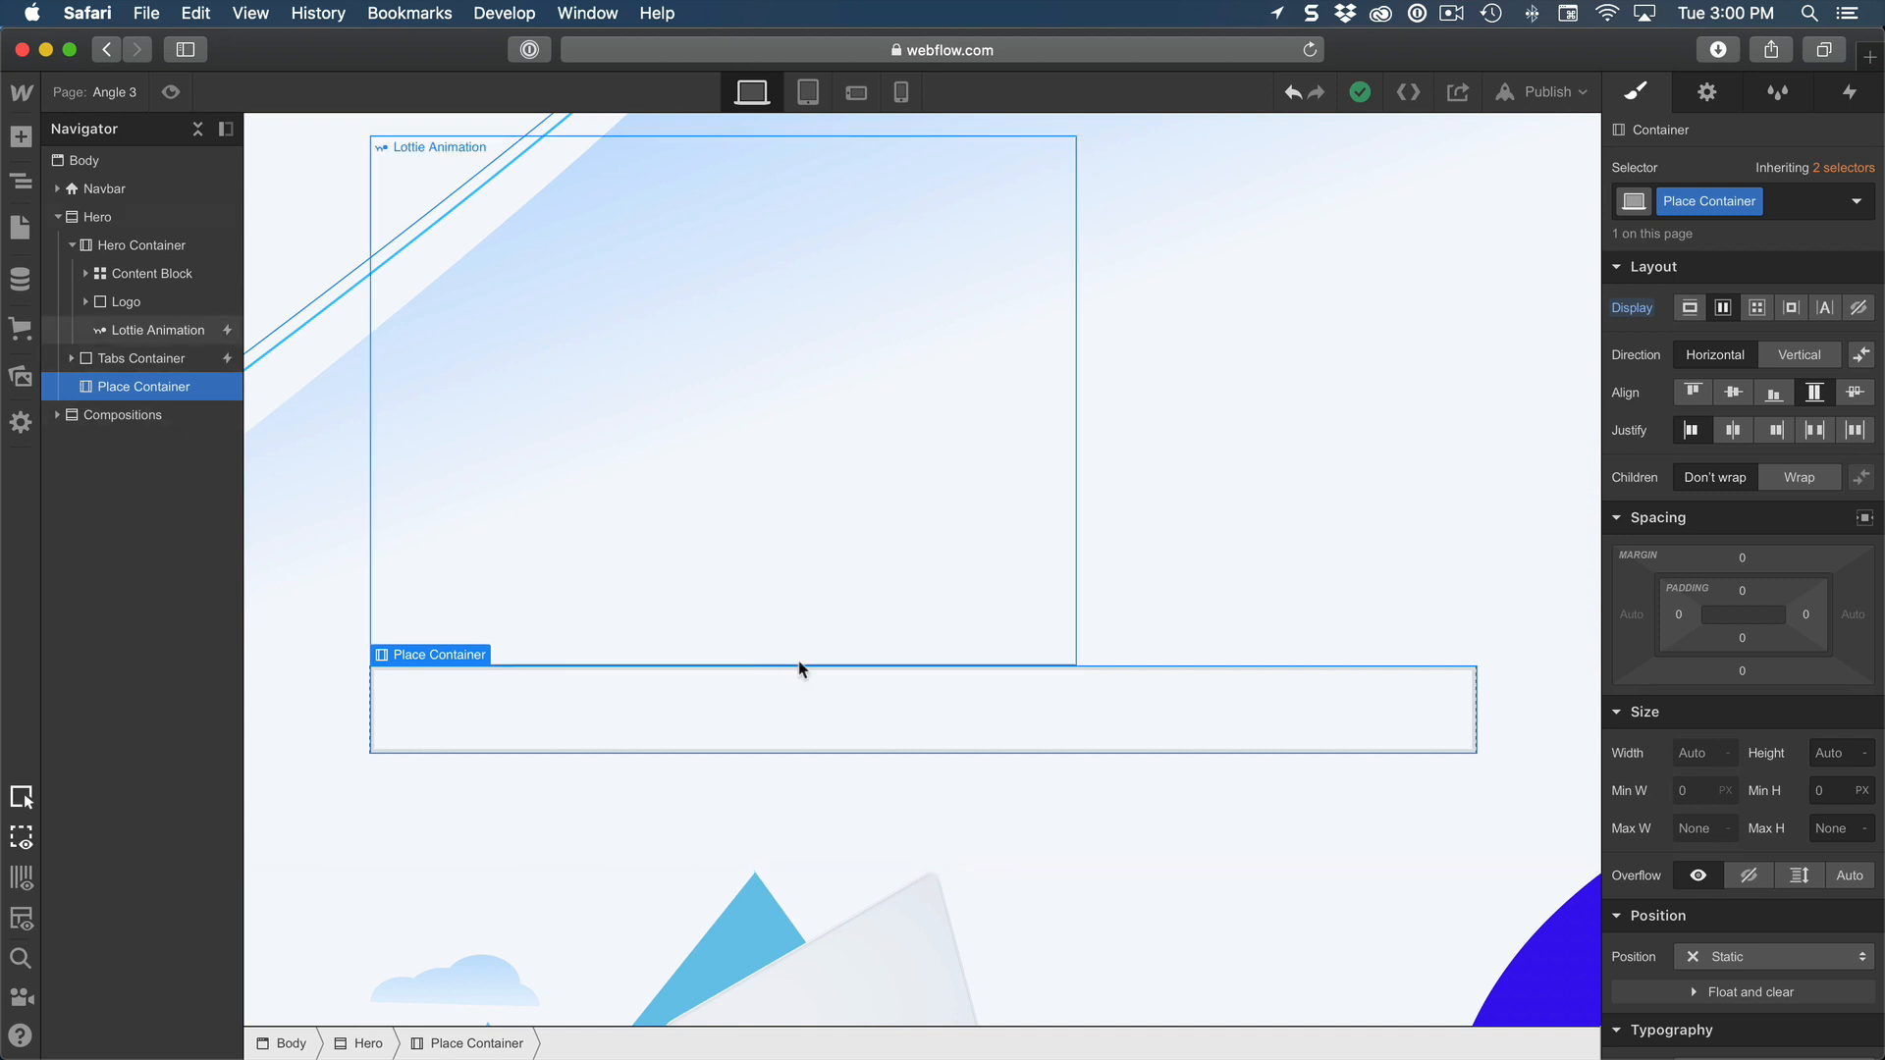
key("super+v")
scroll(746, 624, "down", 3)
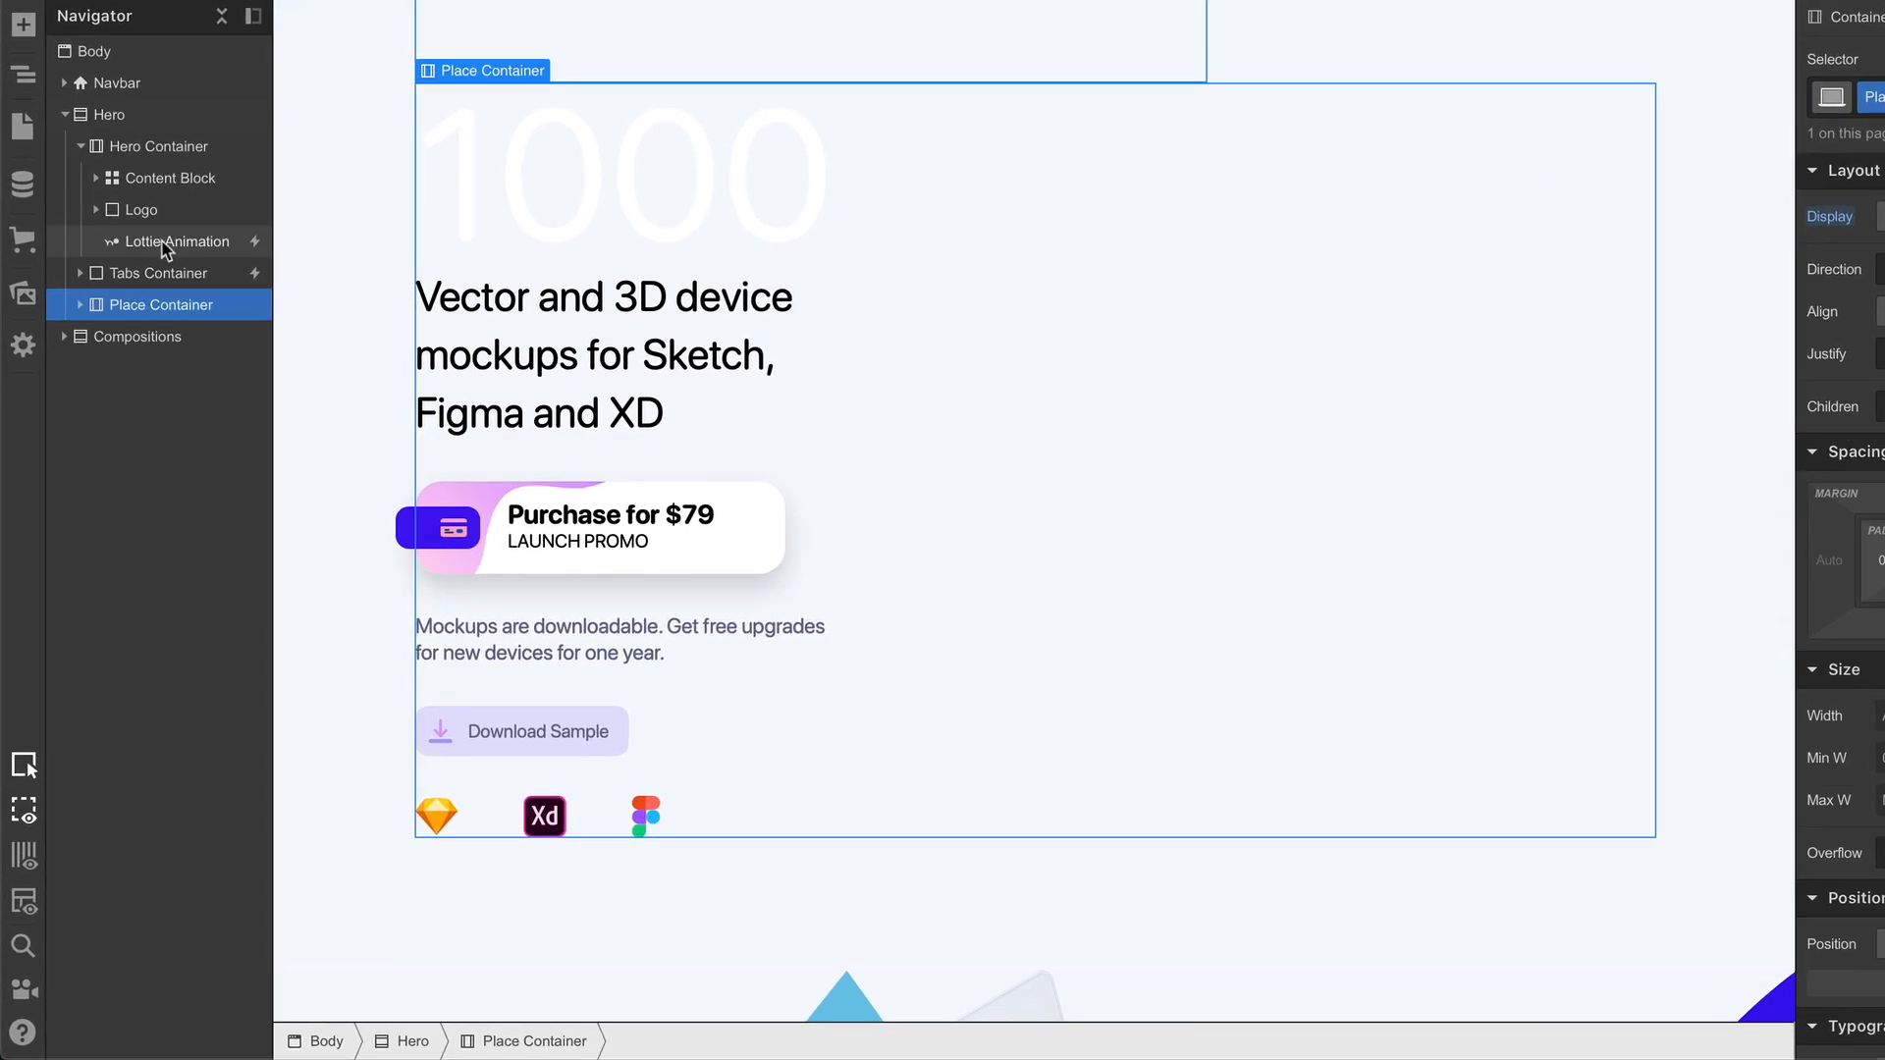
Step: Move the Lottie Animation out of Hero Container into Place Container, ahead of the copied Content Block, and collapse that block
left_click(147, 331)
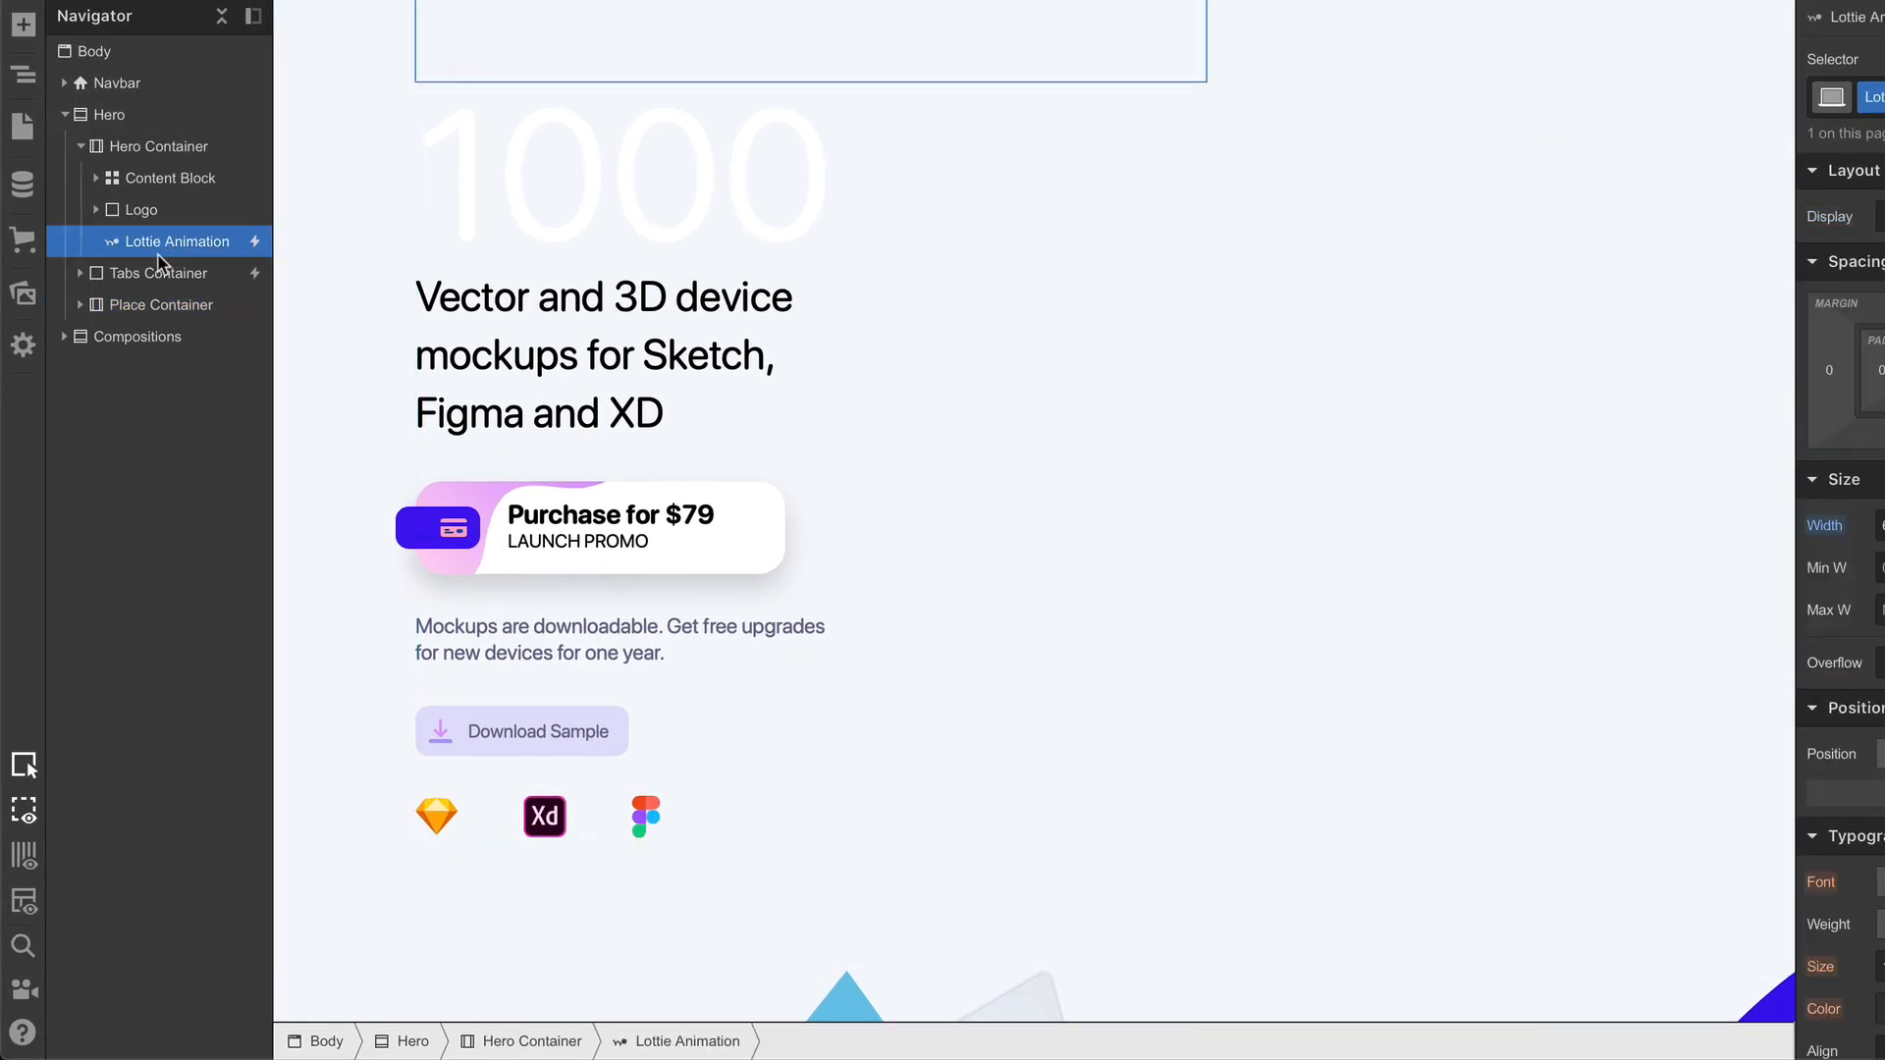
left_click(79, 304)
left_click_drag(176, 257, 175, 304)
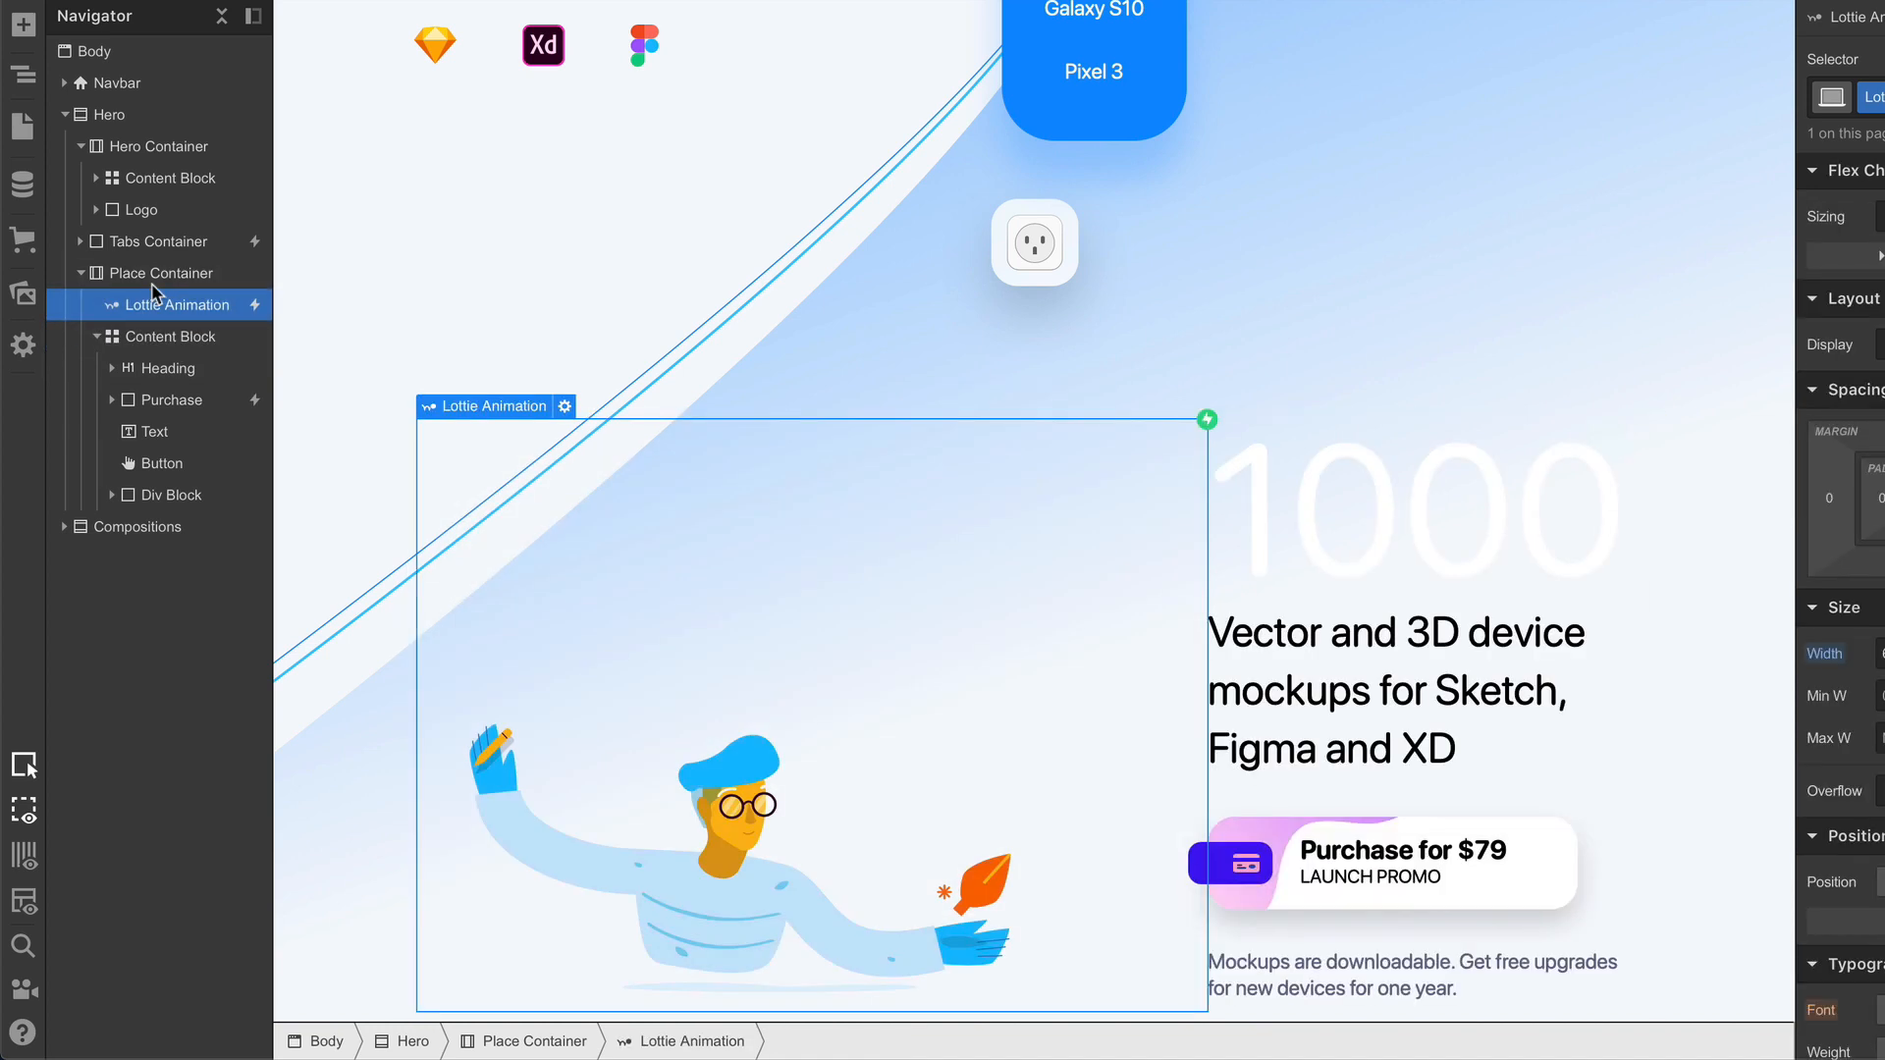
left_click(96, 337)
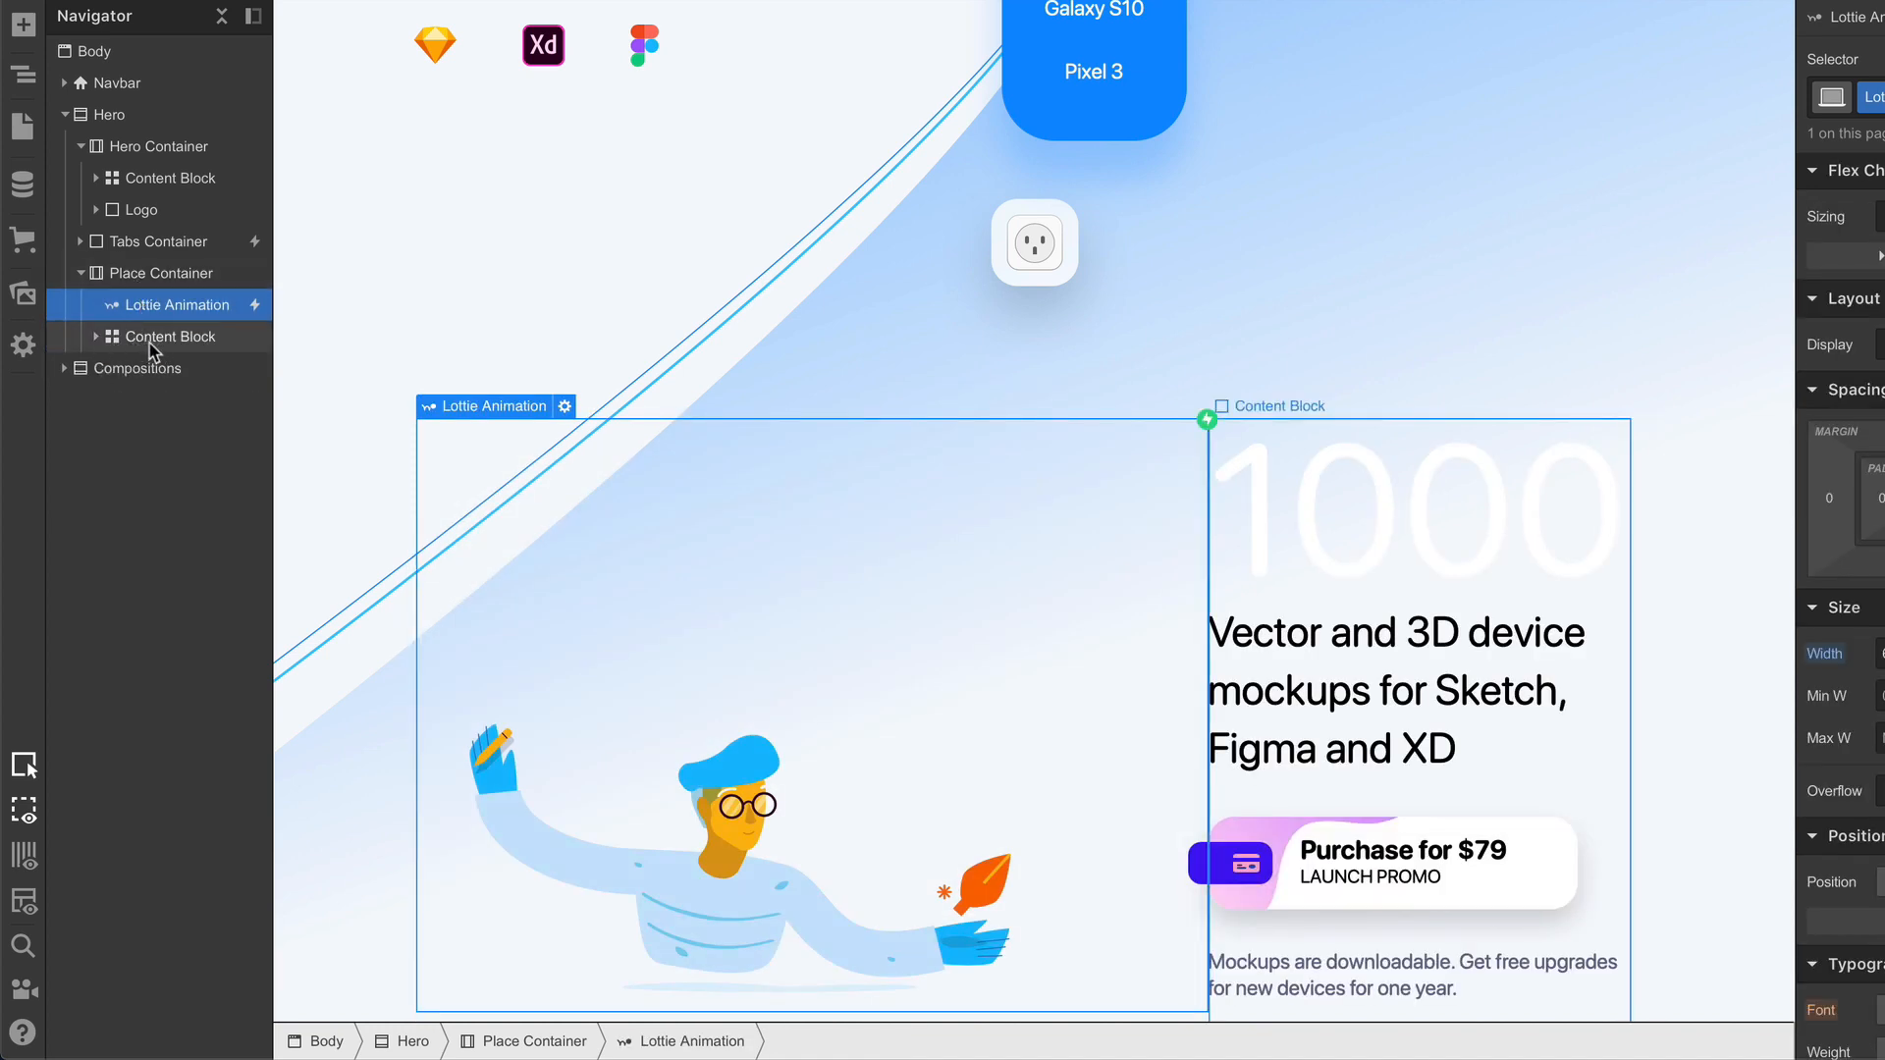
left_click(154, 343)
left_click(150, 309)
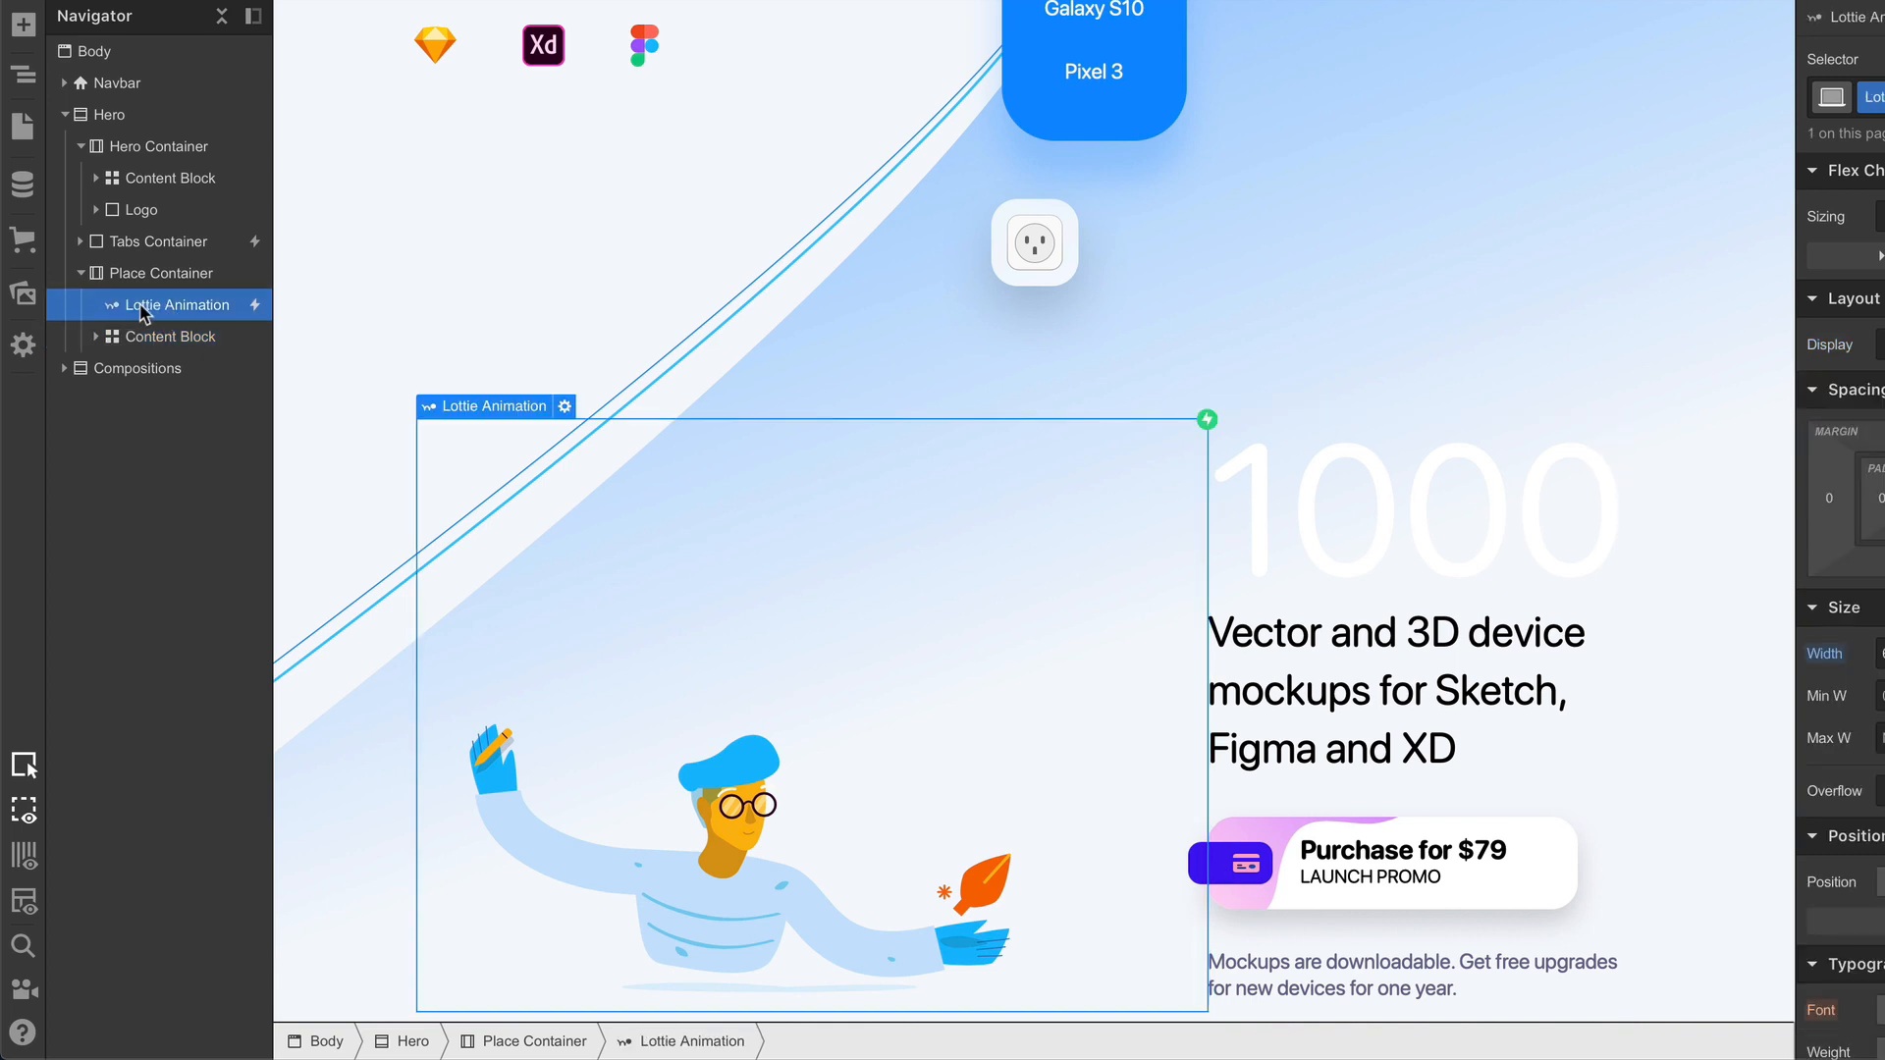
left_click(170, 341)
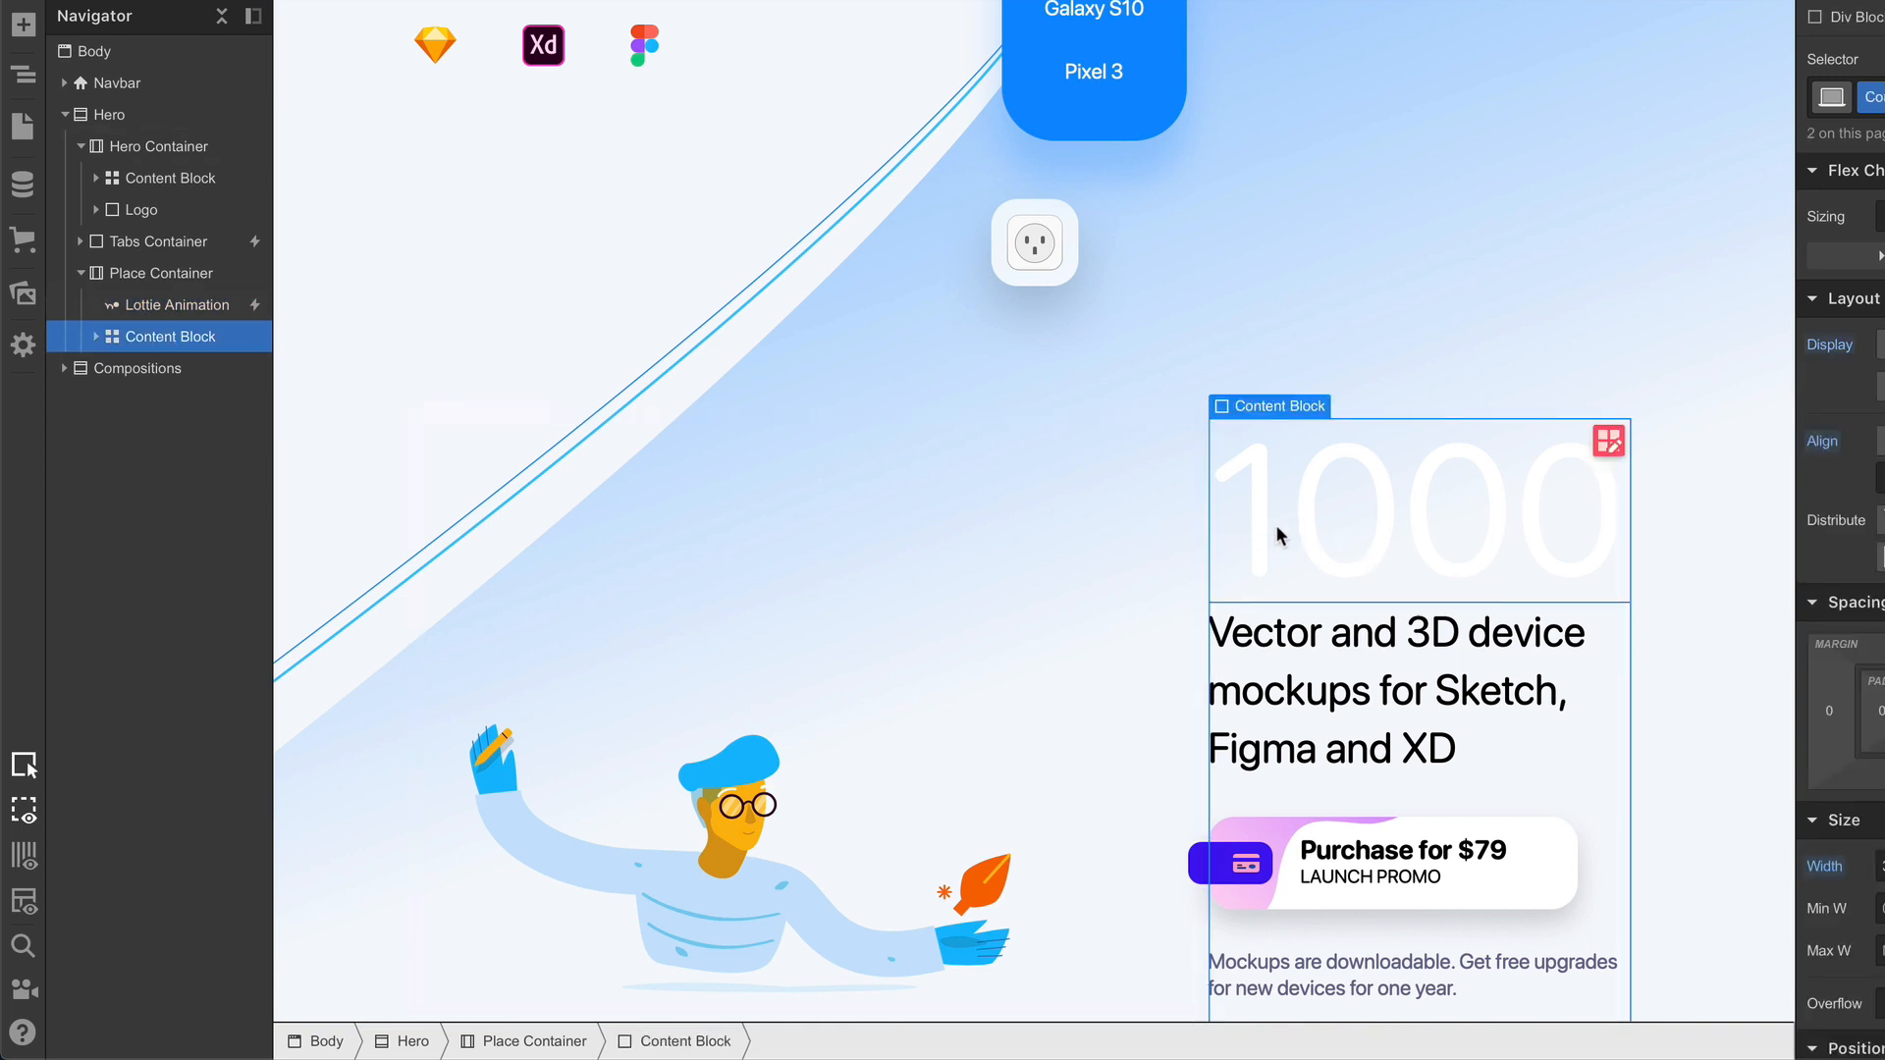
Step: Move the Logo block out of Hero Container to sit between Tabs Container and Place Container, and collapse both the hero and place containers
left_click(175, 212)
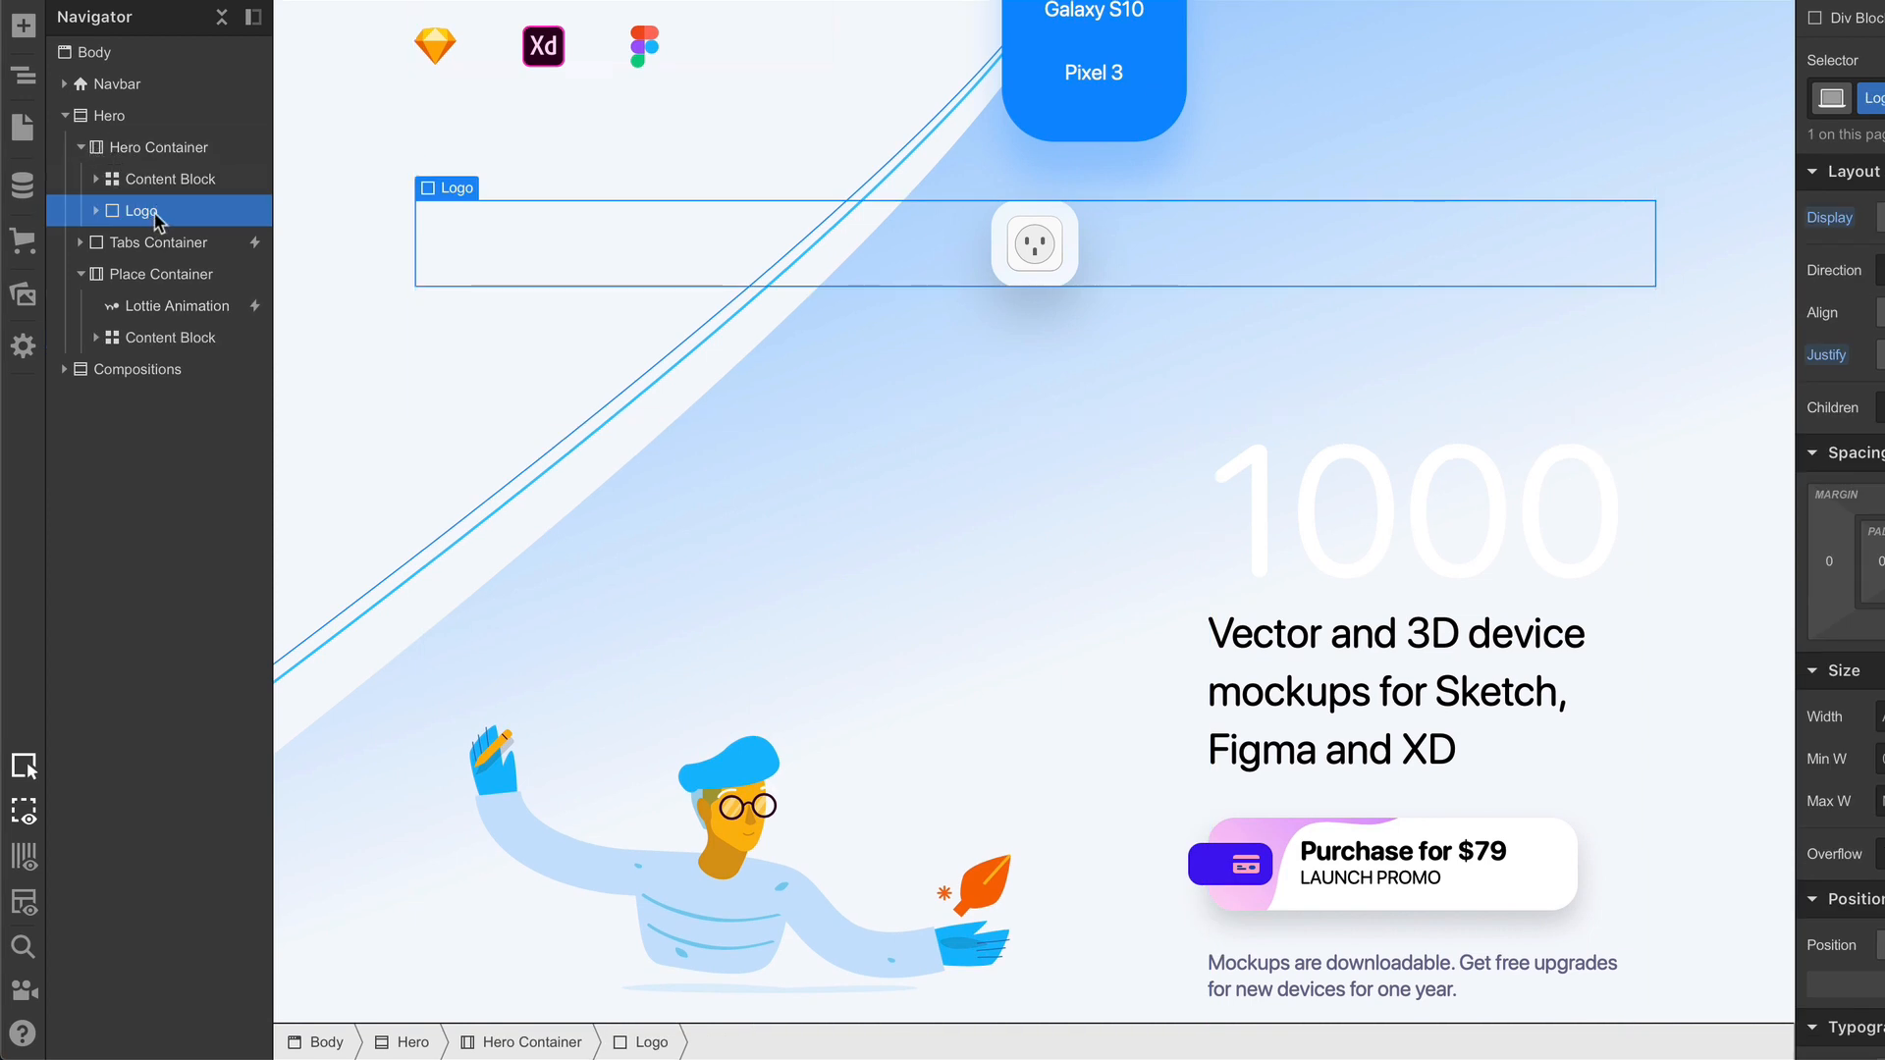
left_click_drag(157, 218, 199, 260)
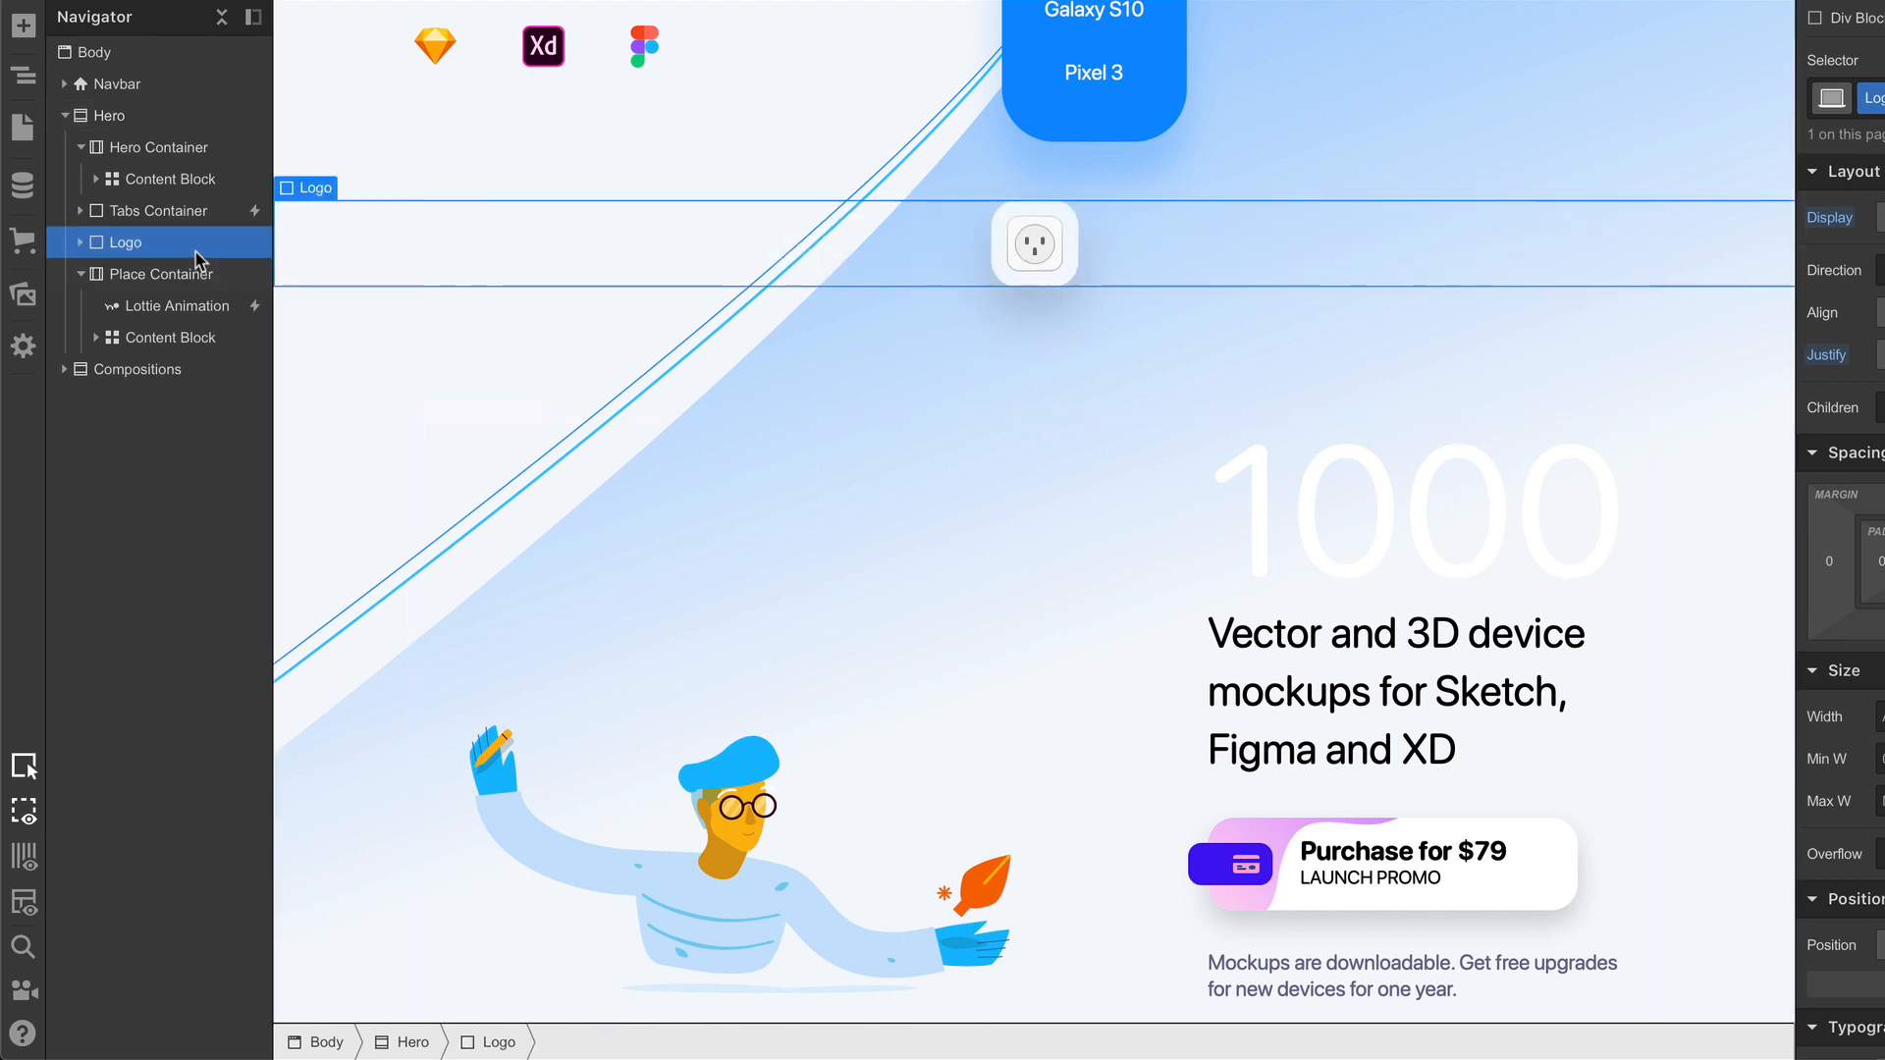
left_click(81, 275)
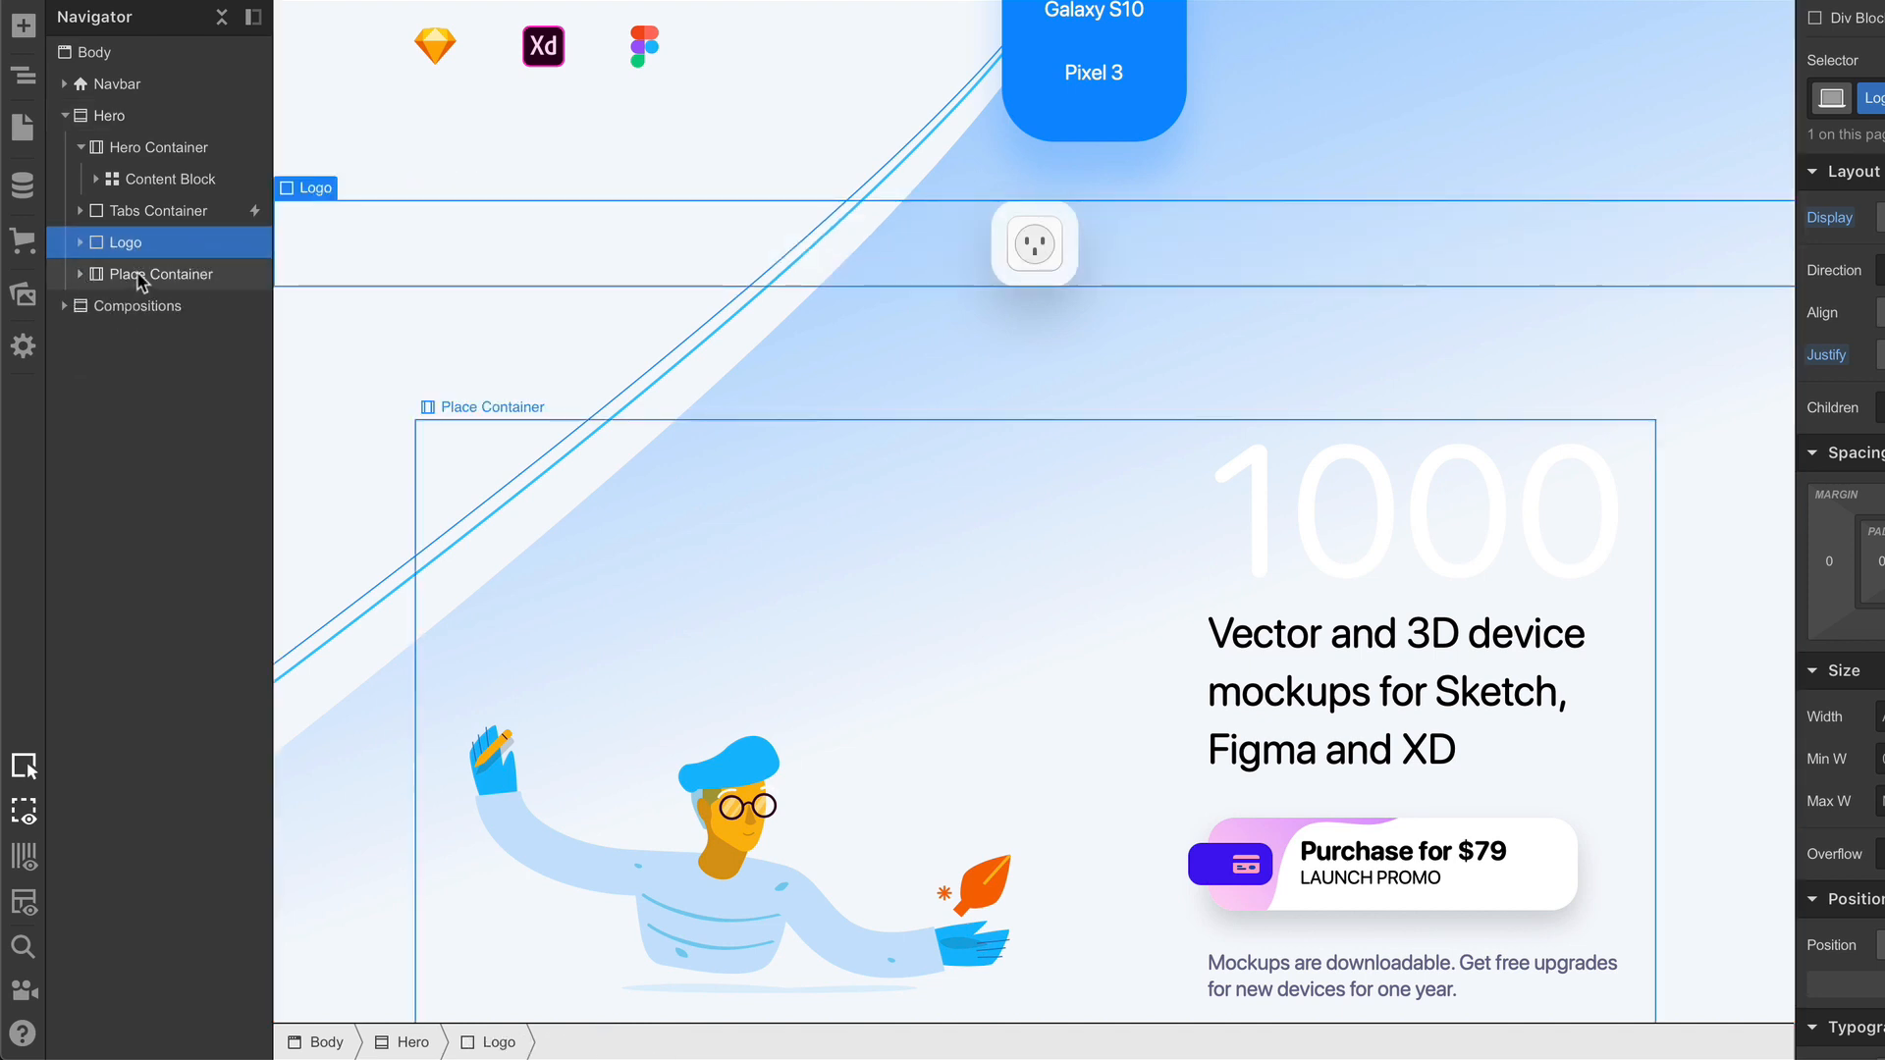
left_click(137, 275)
left_click(144, 245)
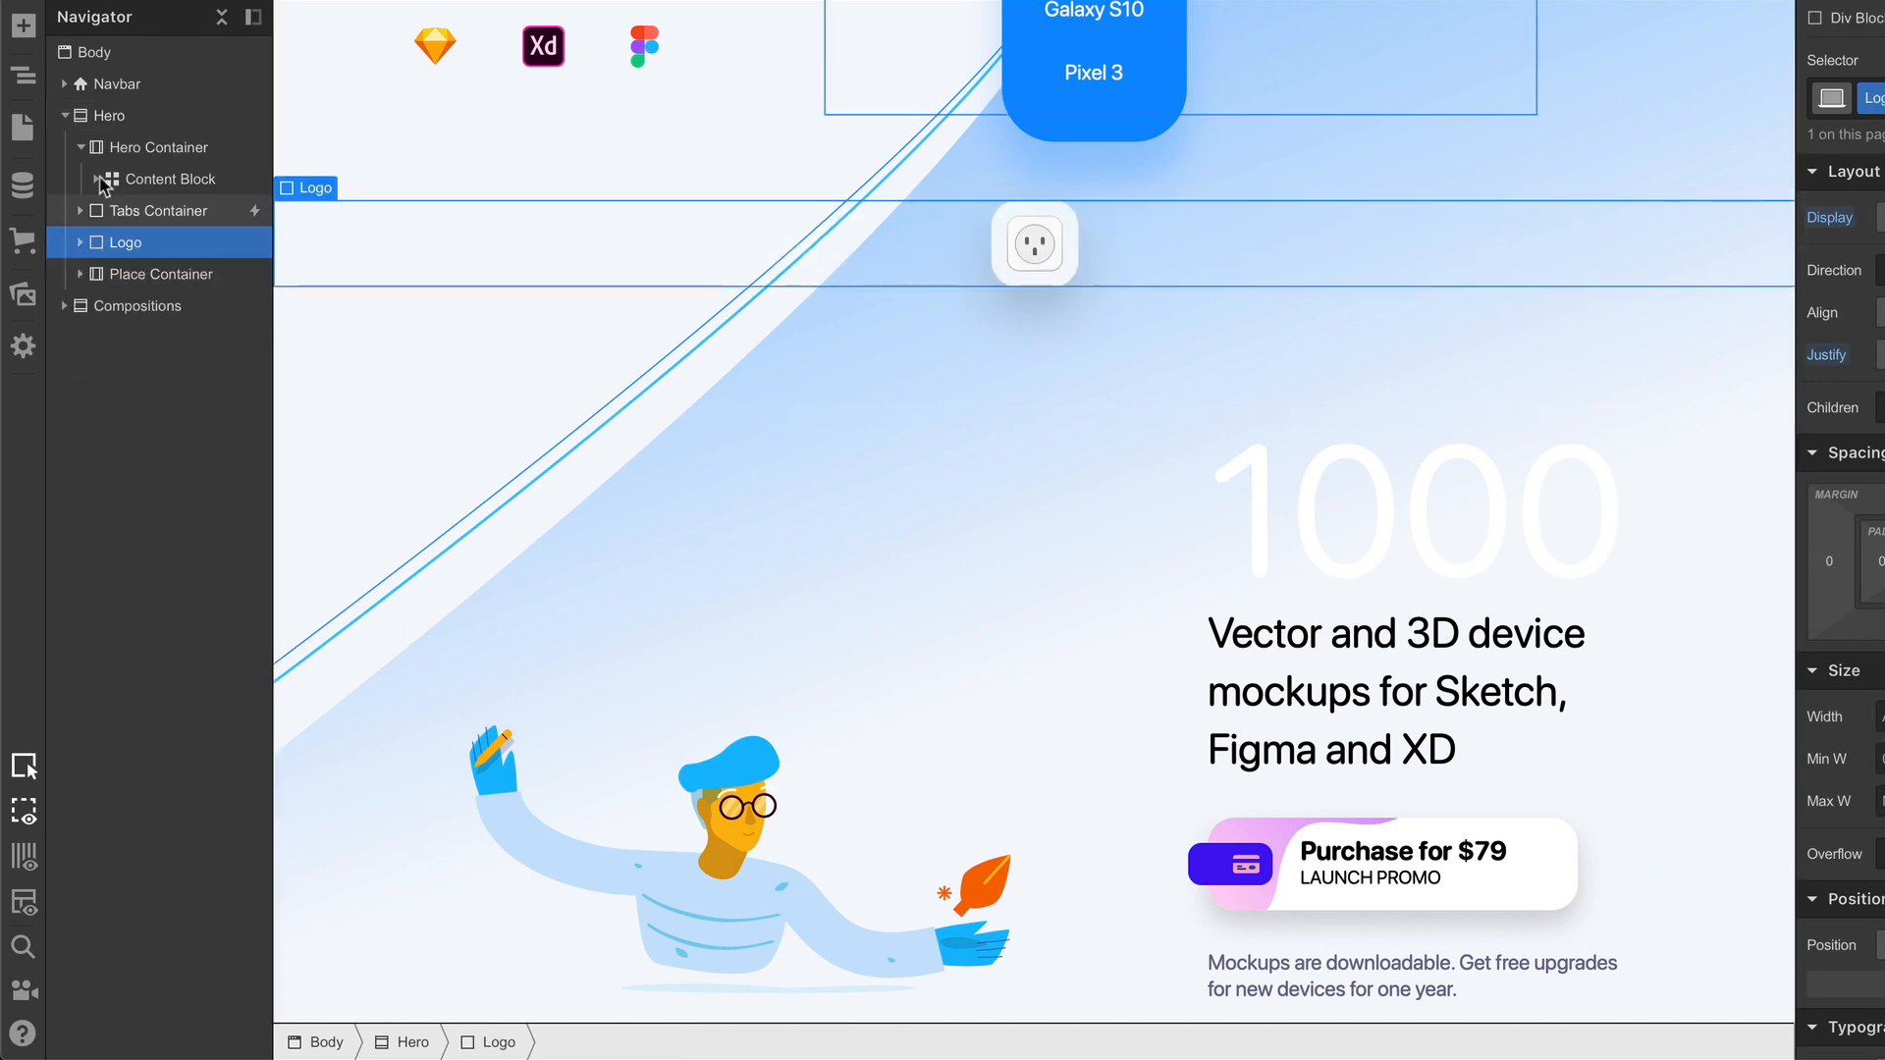
left_click(81, 147)
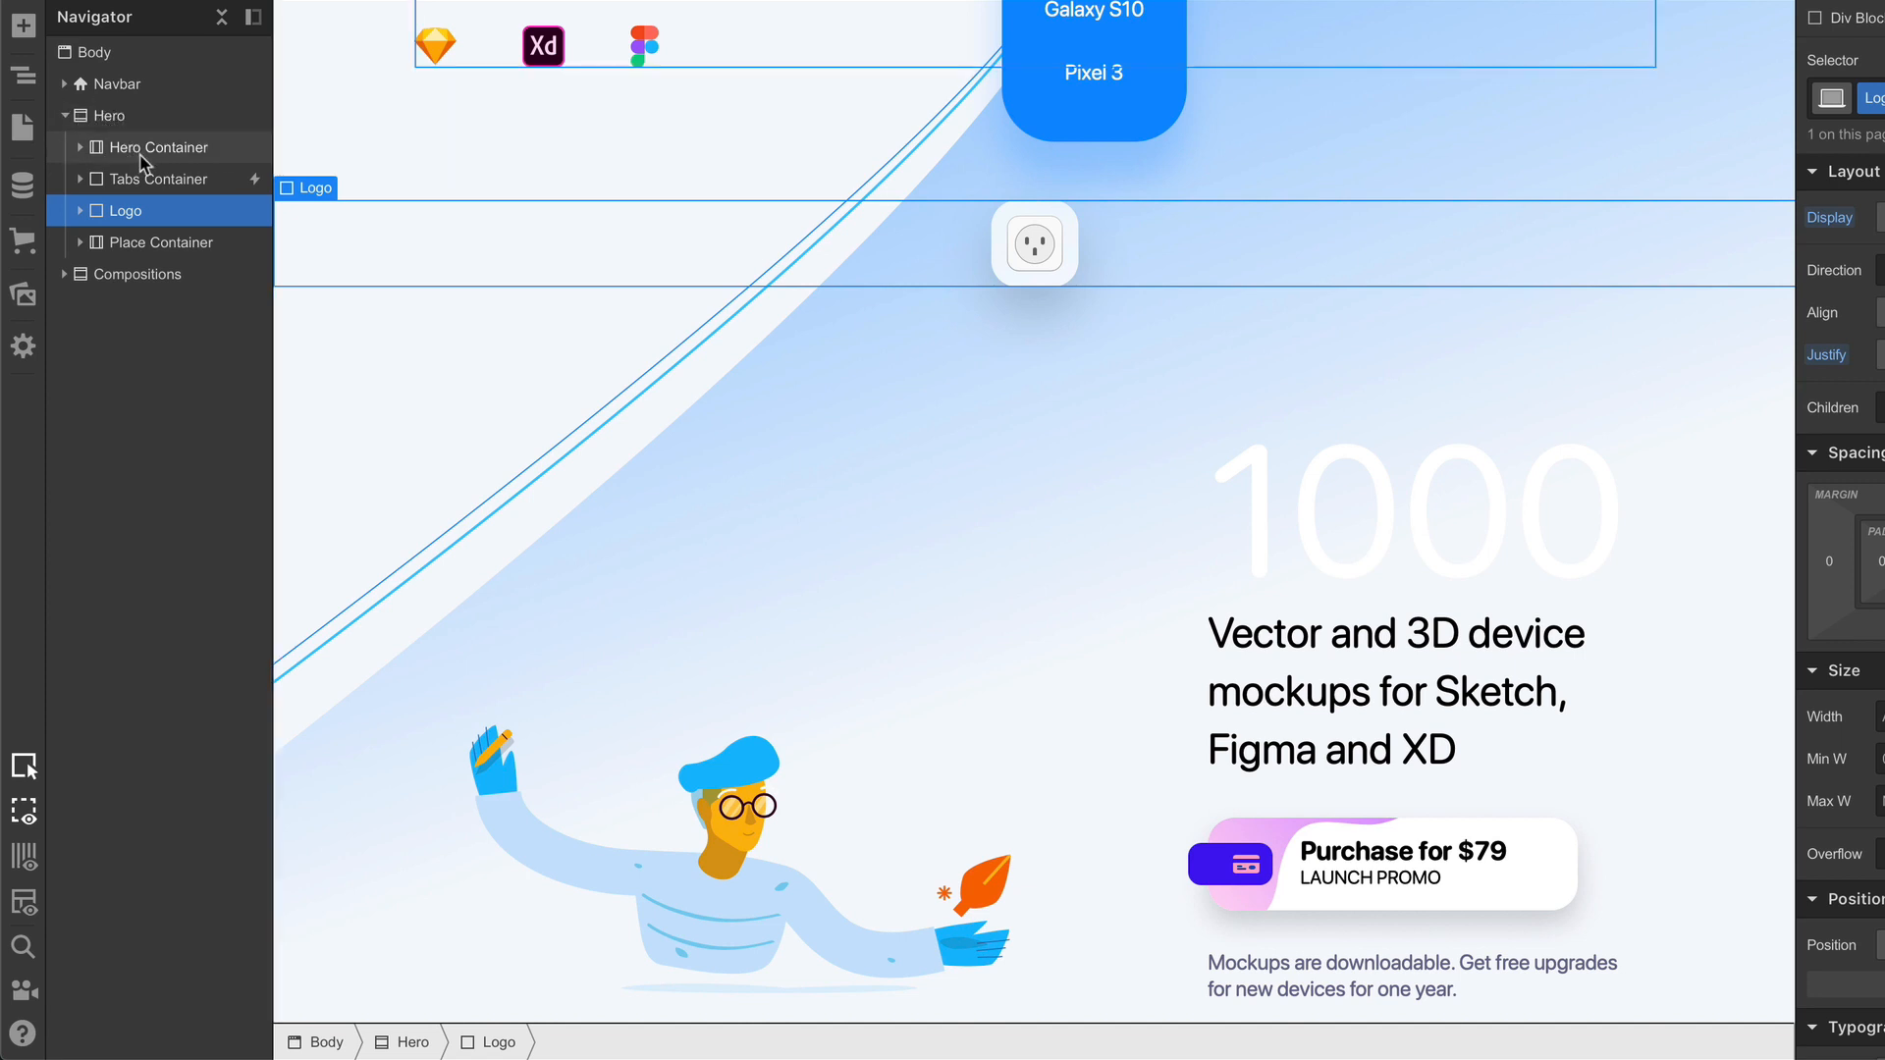
Step: Review the Hero section's structure on the page from Hero Container through Tabs Container and Logo to Place Container, and expand Place Container
left_click(177, 152)
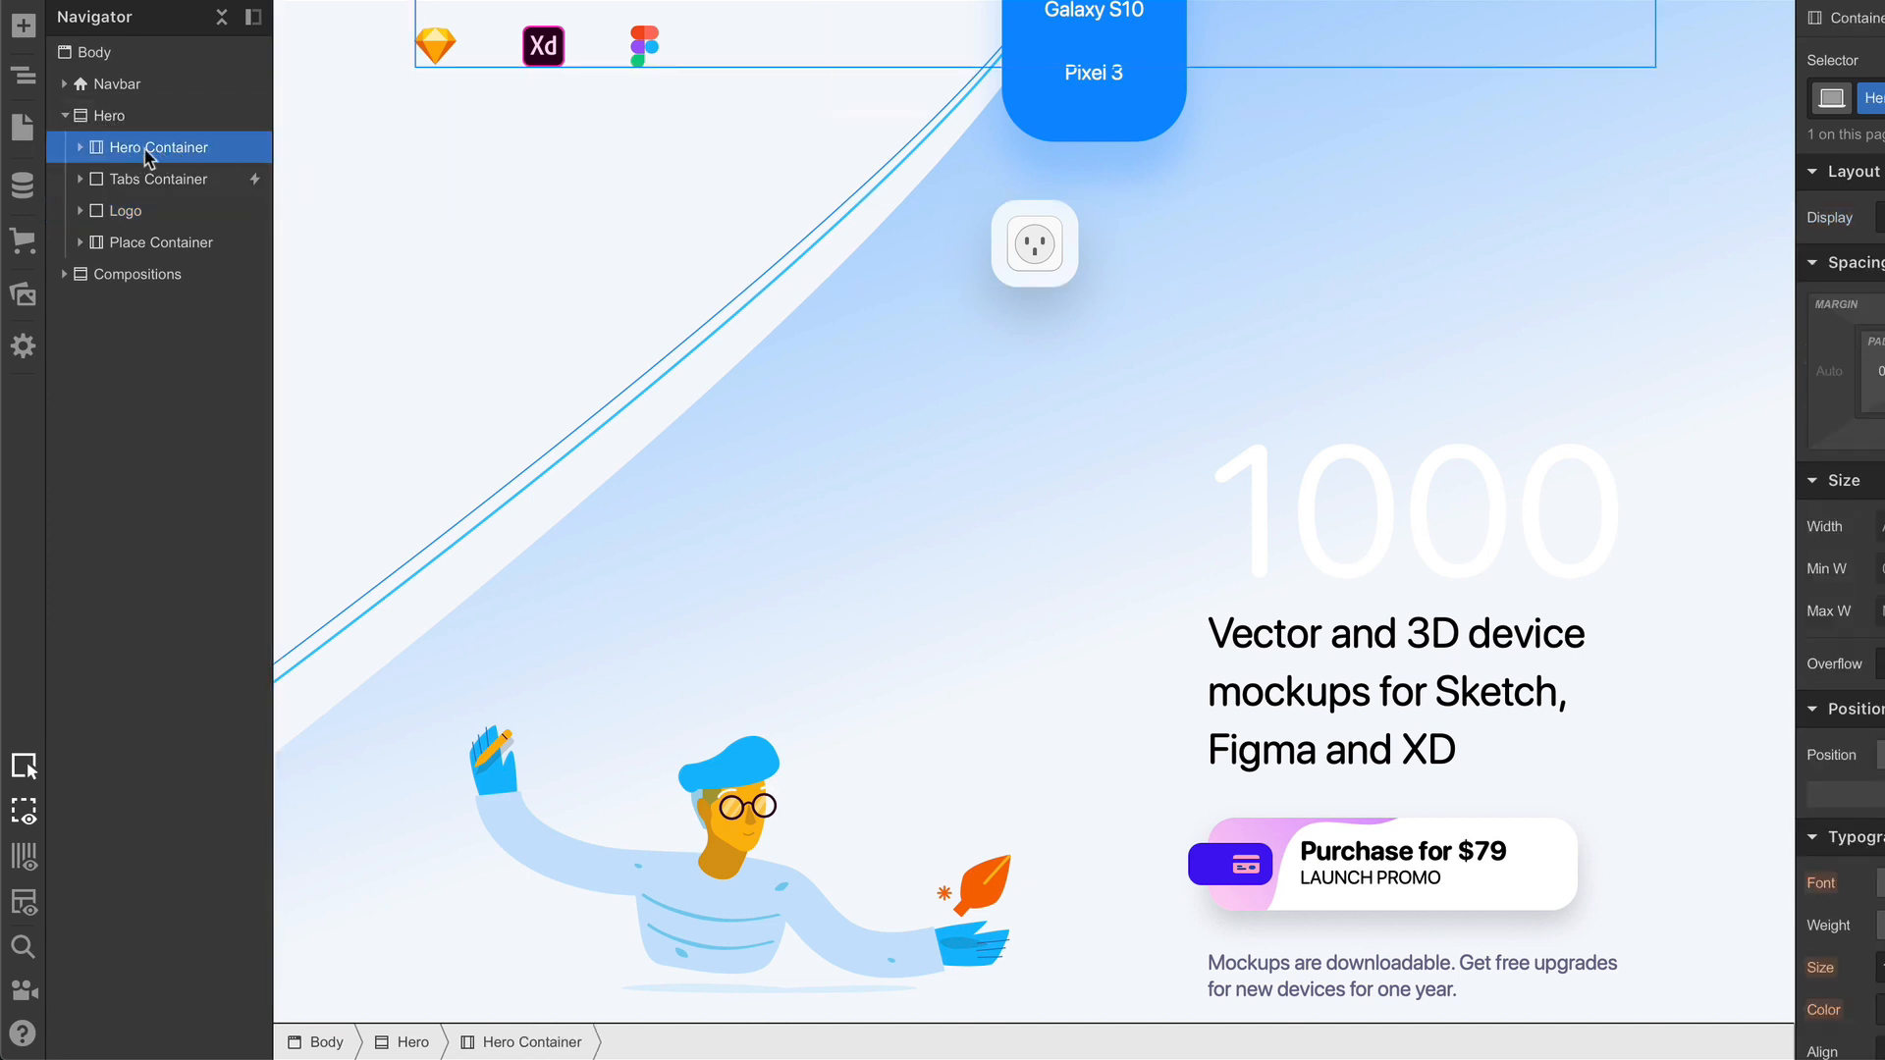
scroll(334, 168, "up", 7)
scroll(332, 168, "up", 3)
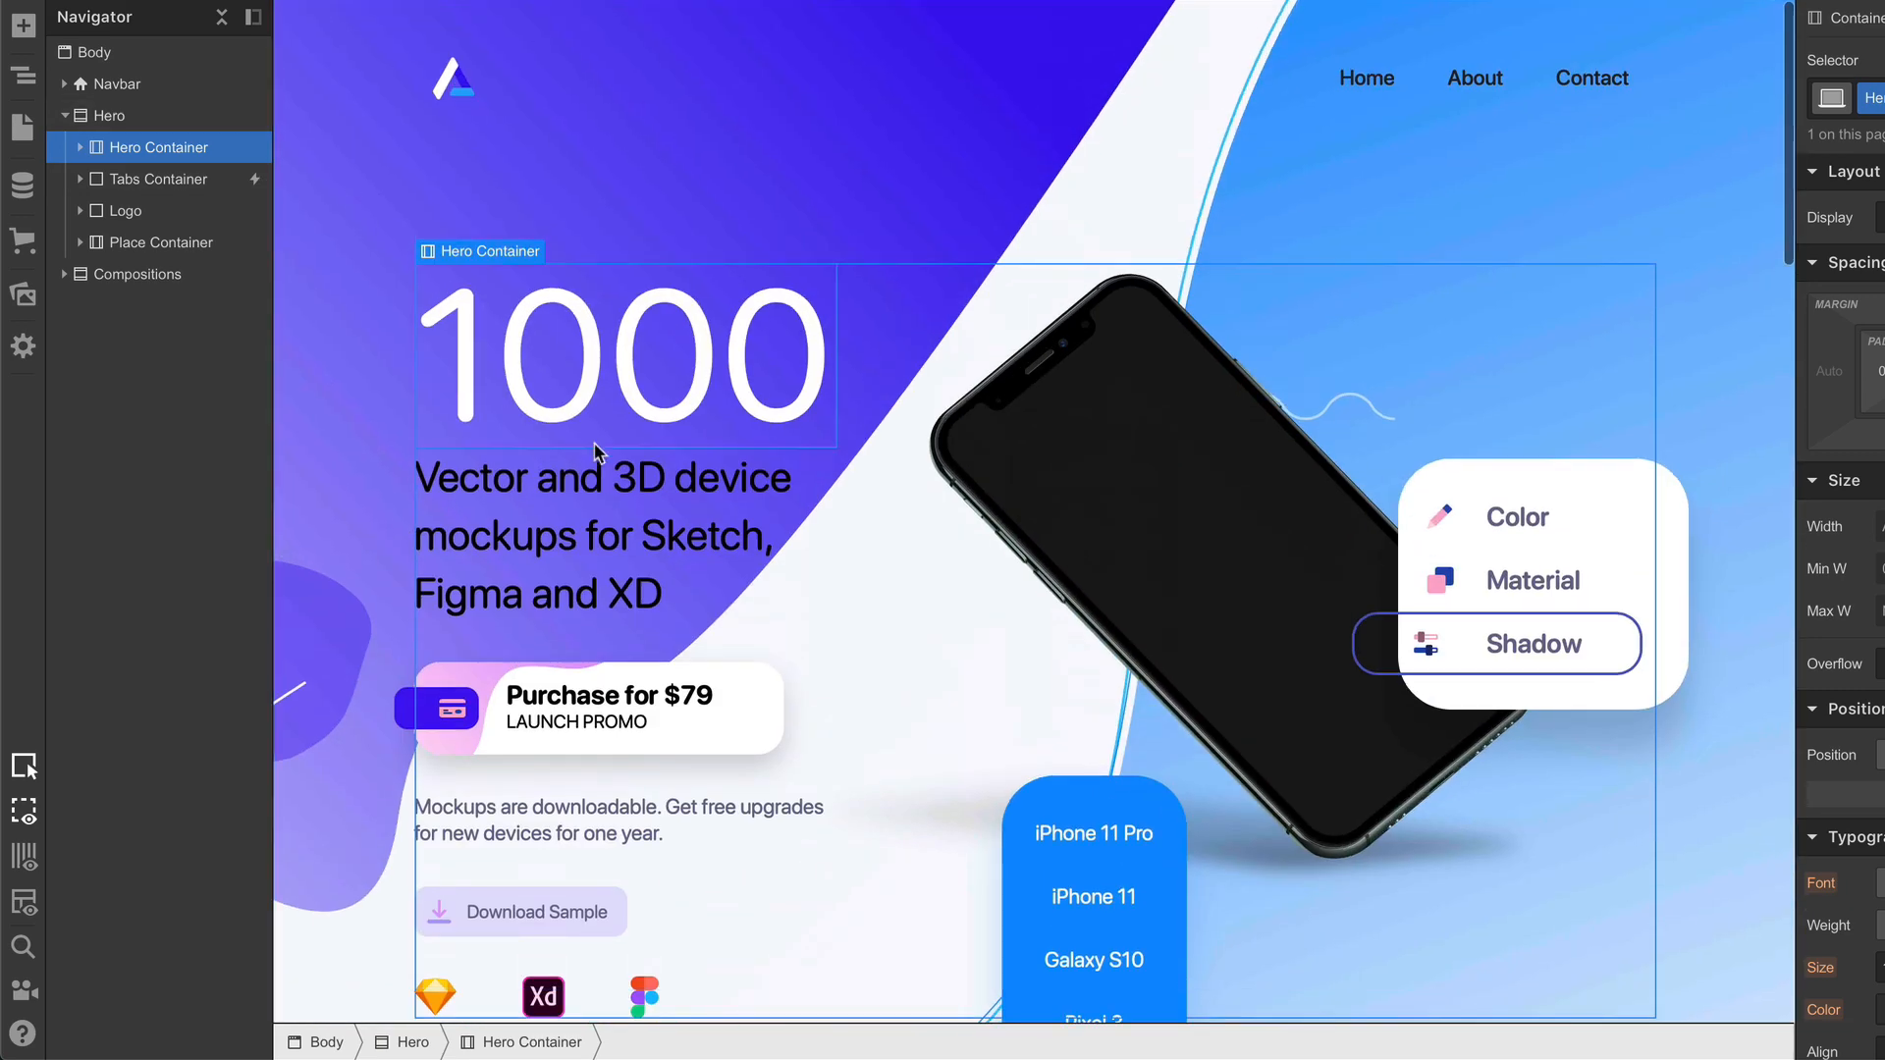
scroll(650, 697, "down", 4)
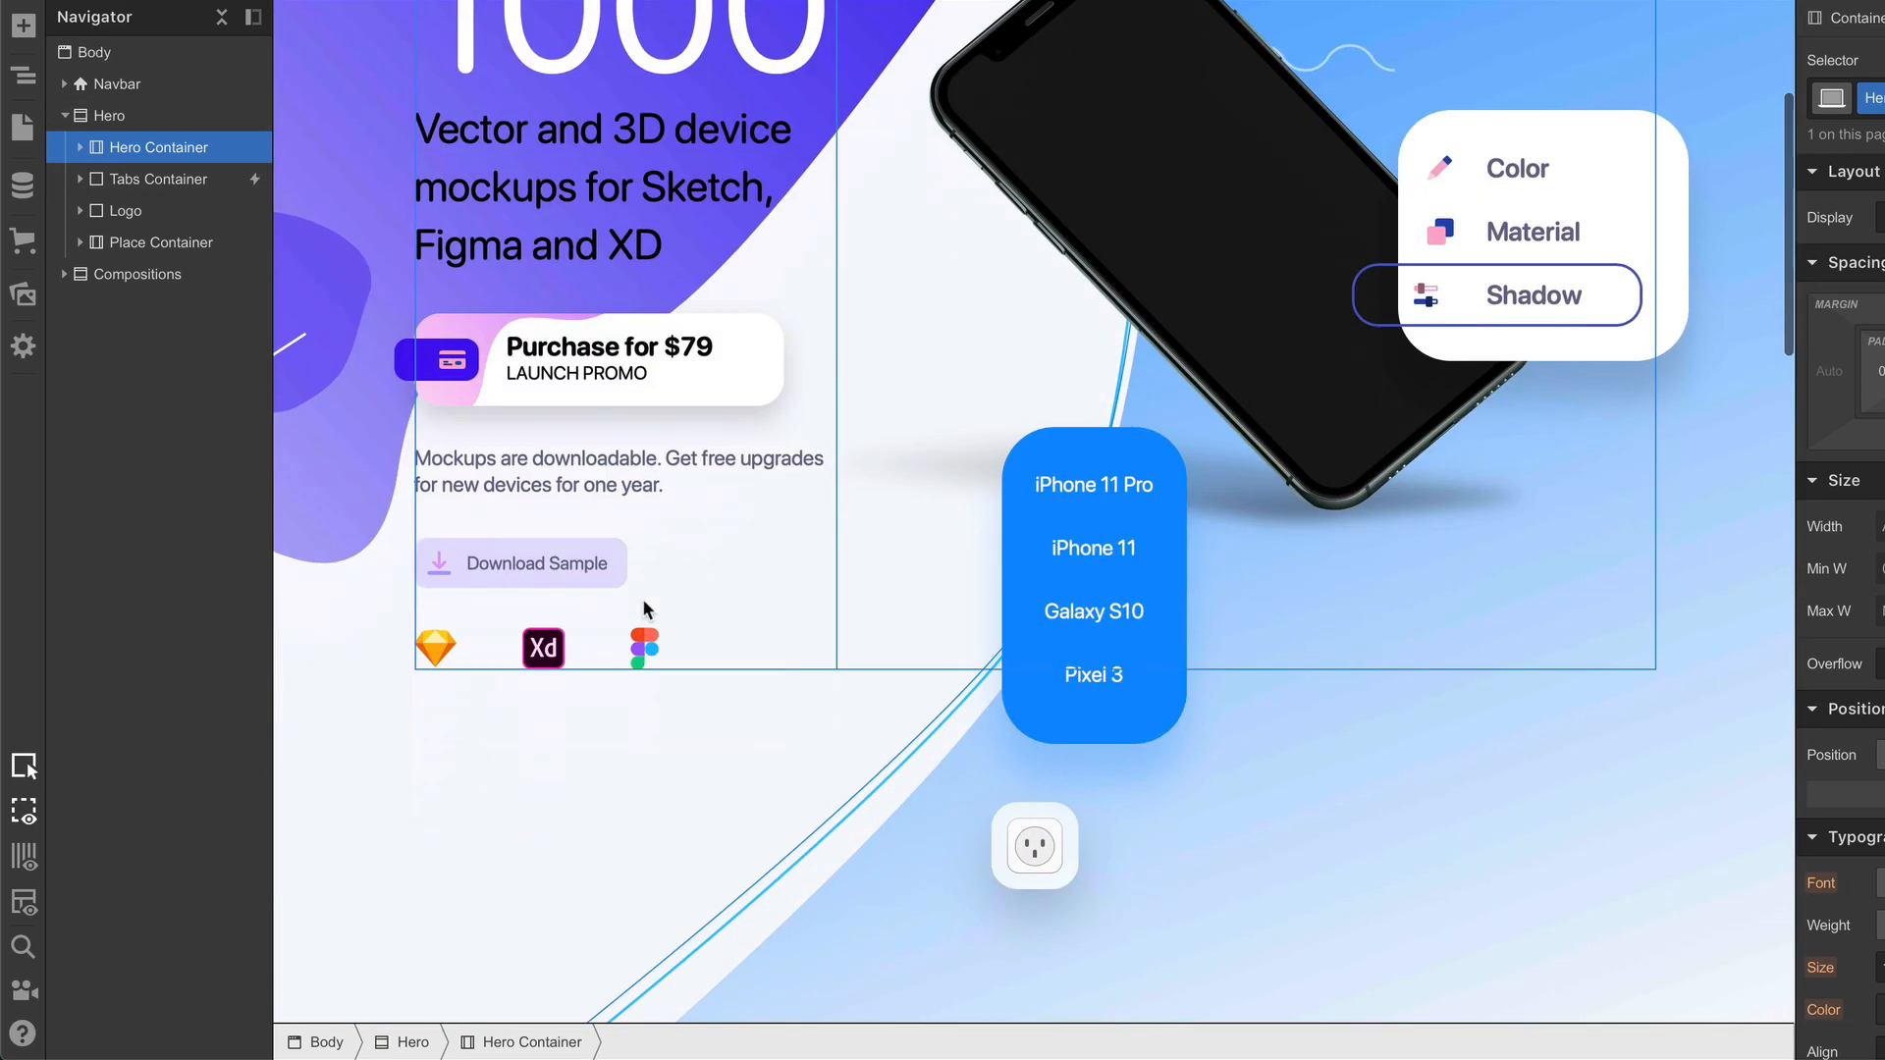
left_click(139, 179)
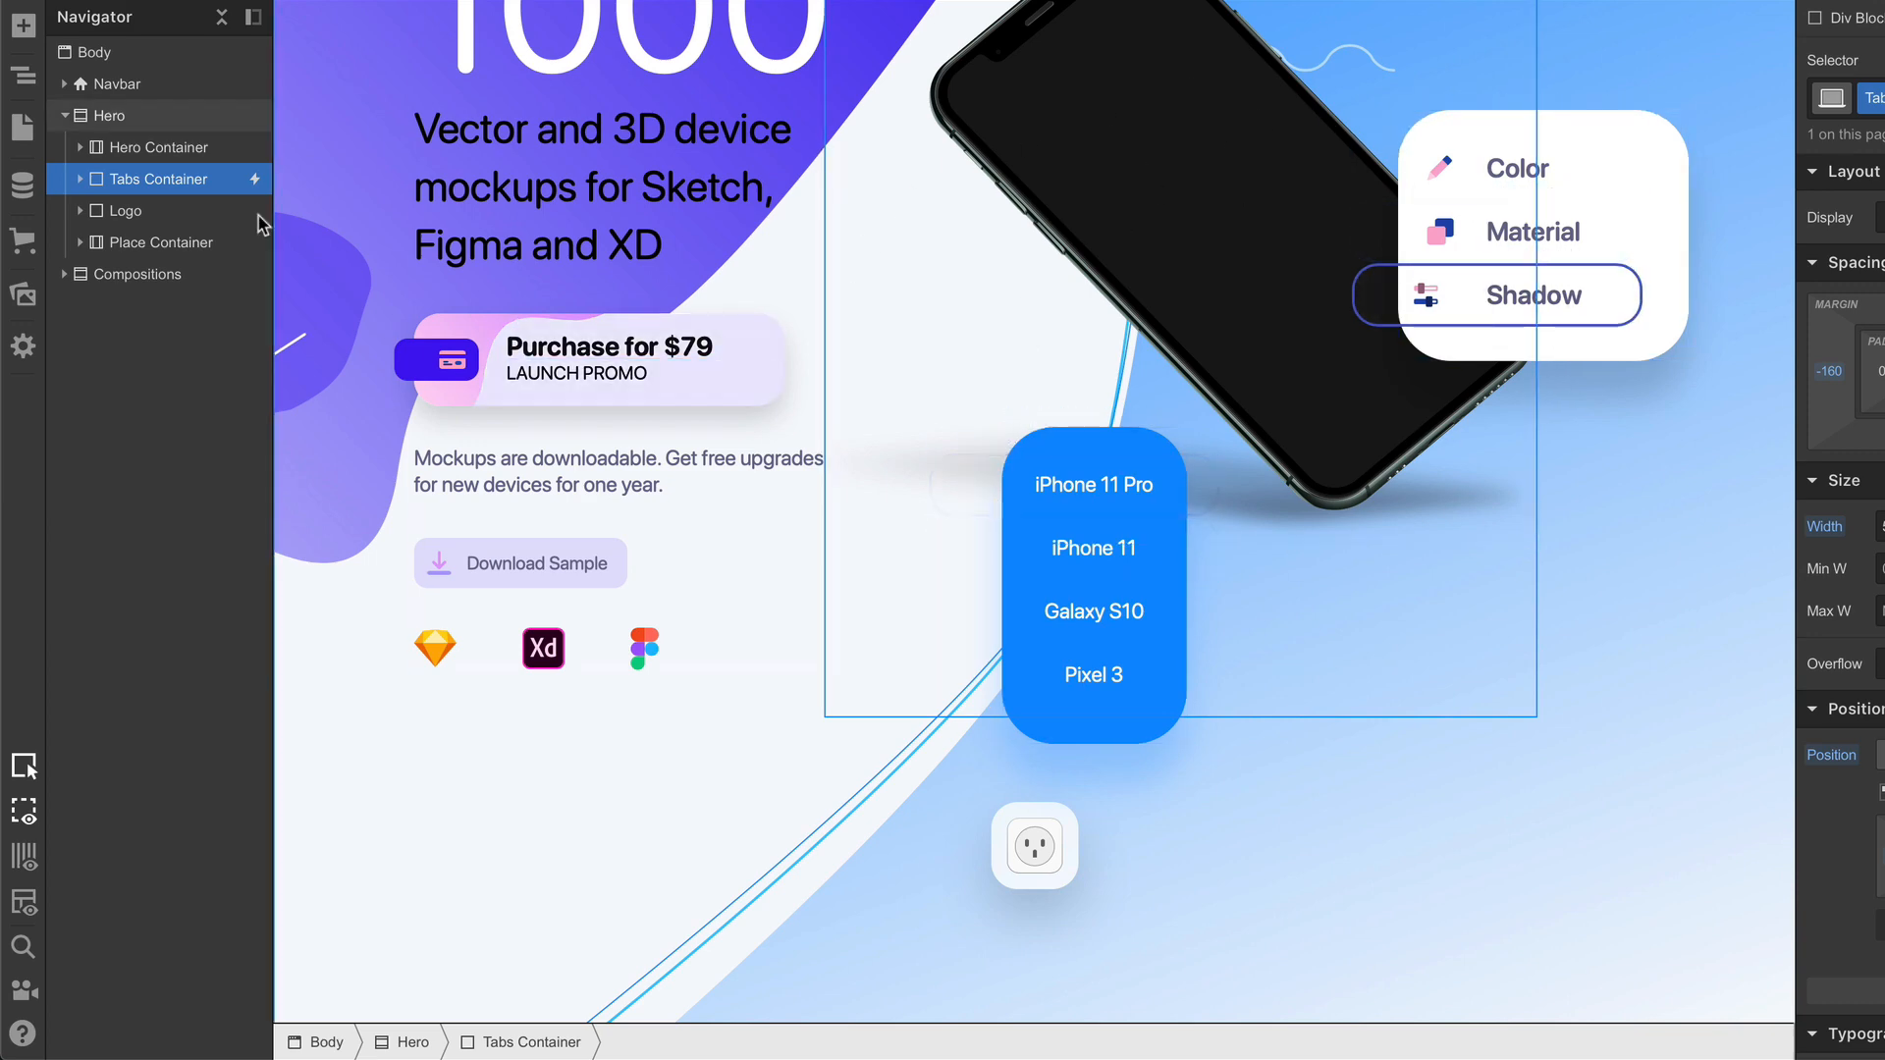
left_click(185, 216)
scroll(594, 320, "down", 3)
scroll(593, 315, "down", 3)
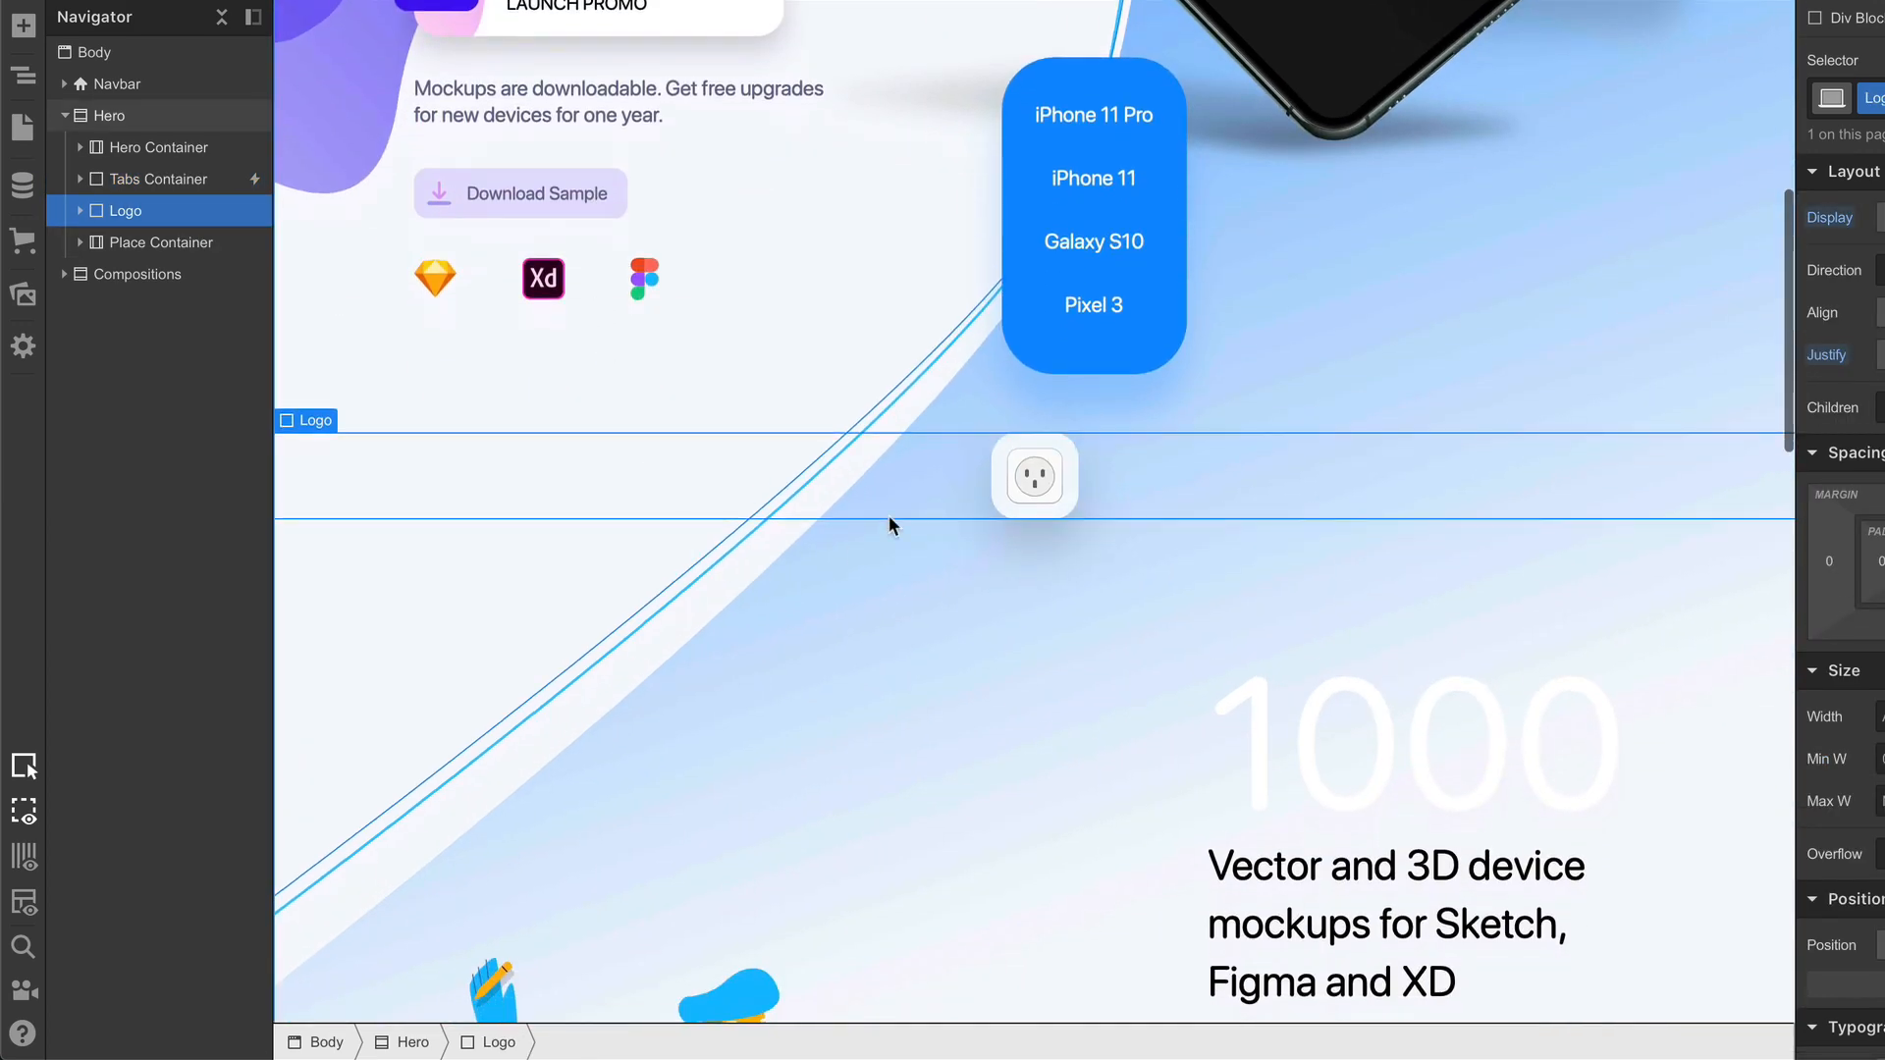
left_click(172, 245)
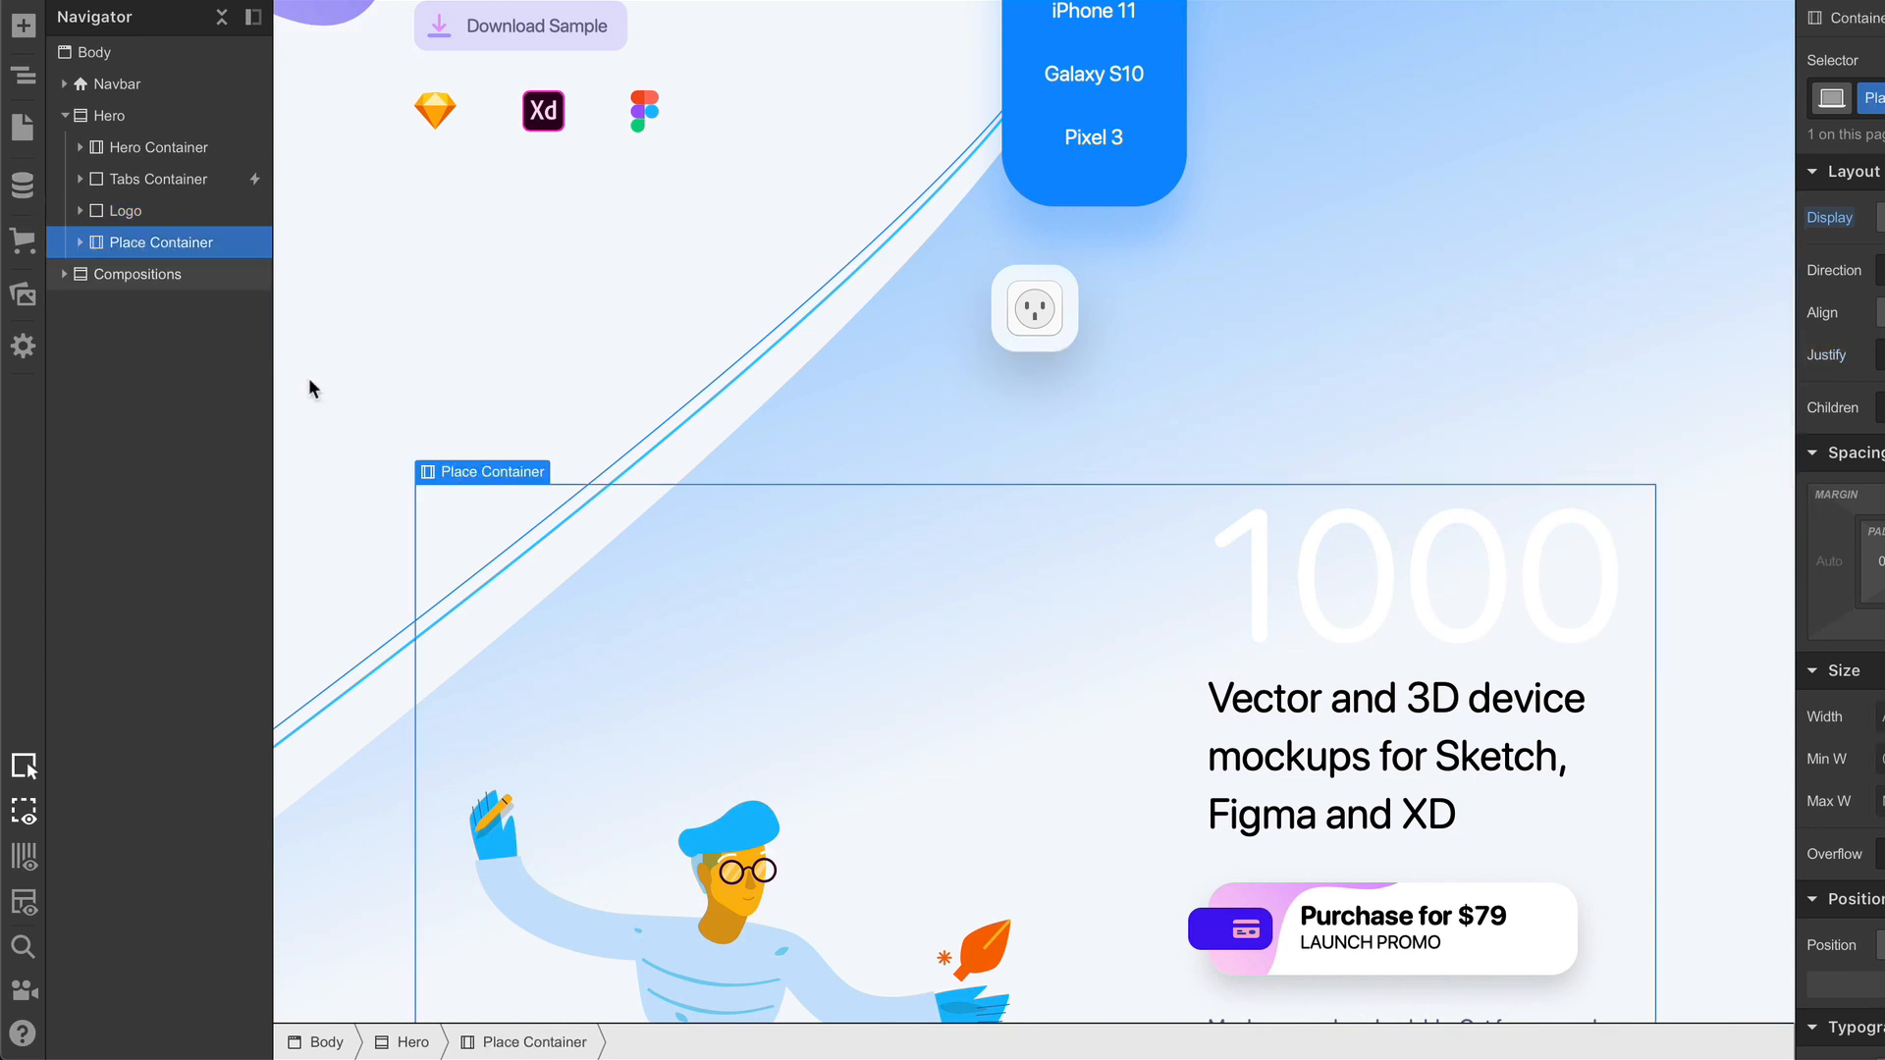
scroll(495, 444, "down", 2)
scroll(883, 483, "down", 2)
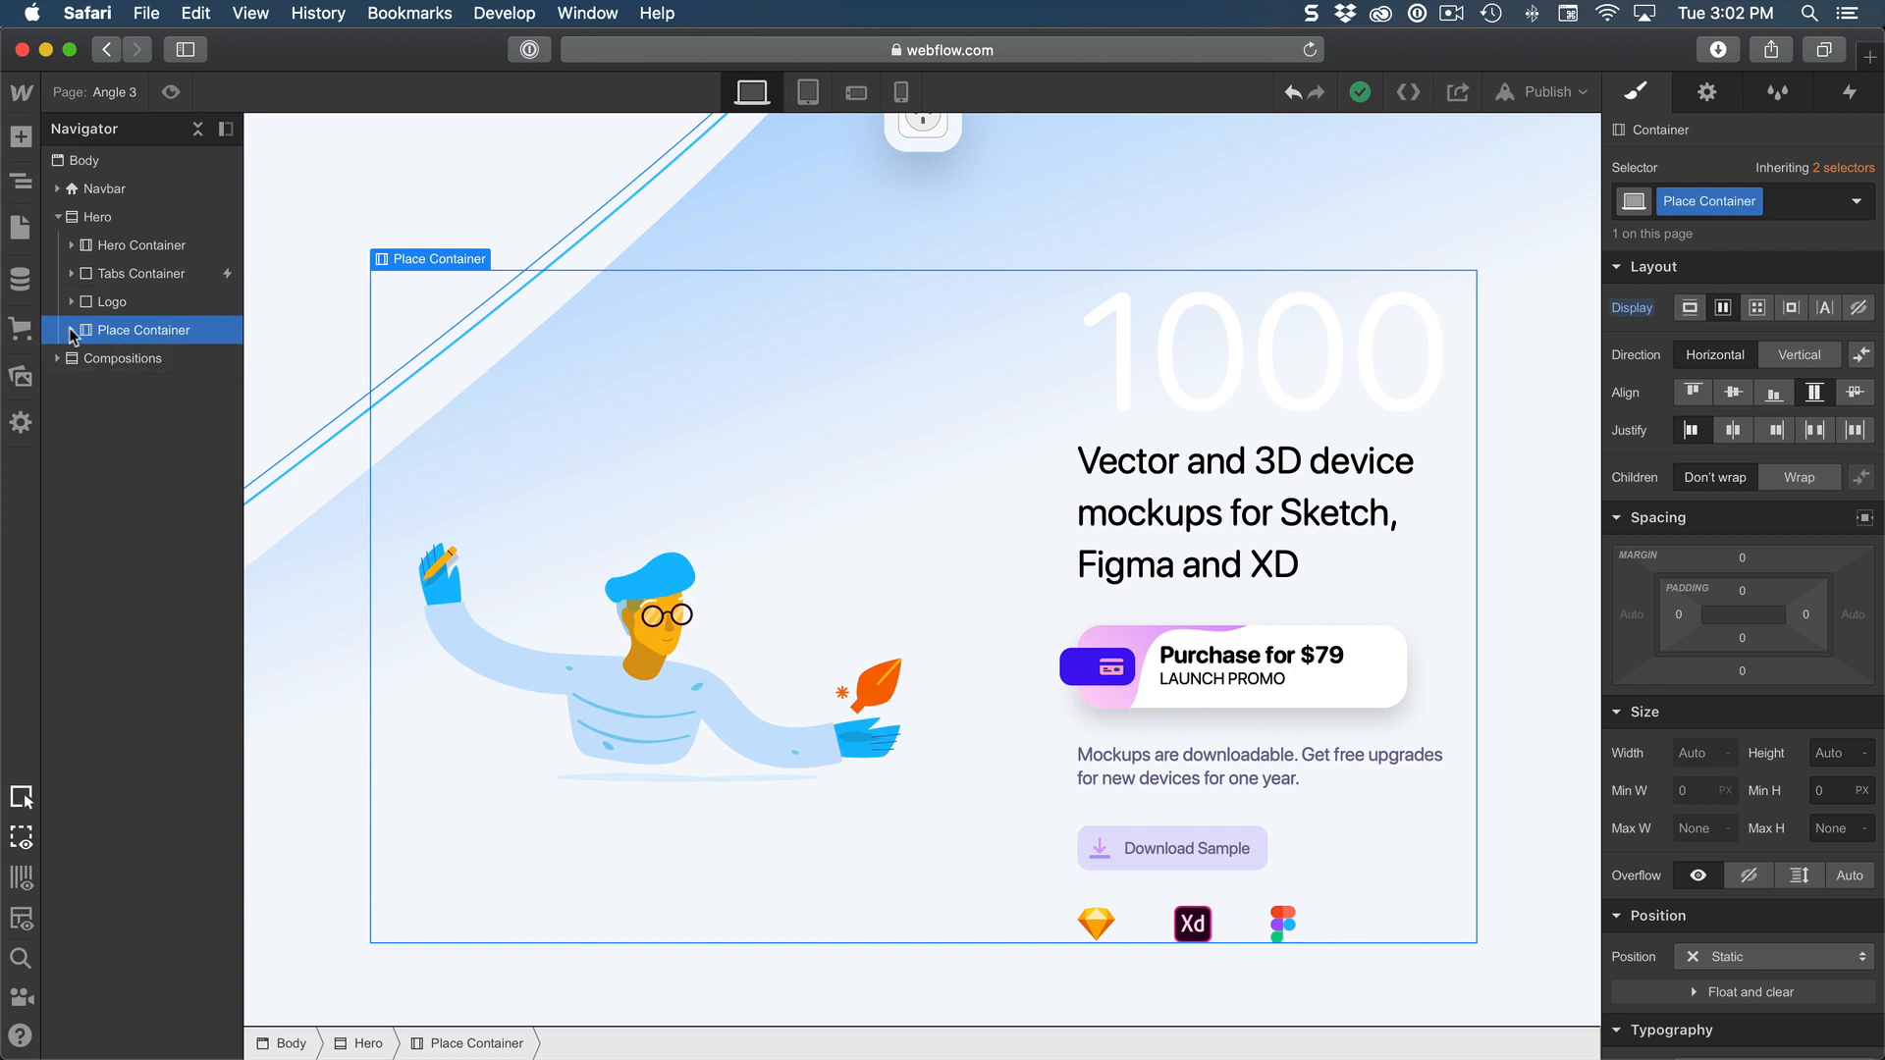
left_click(163, 334)
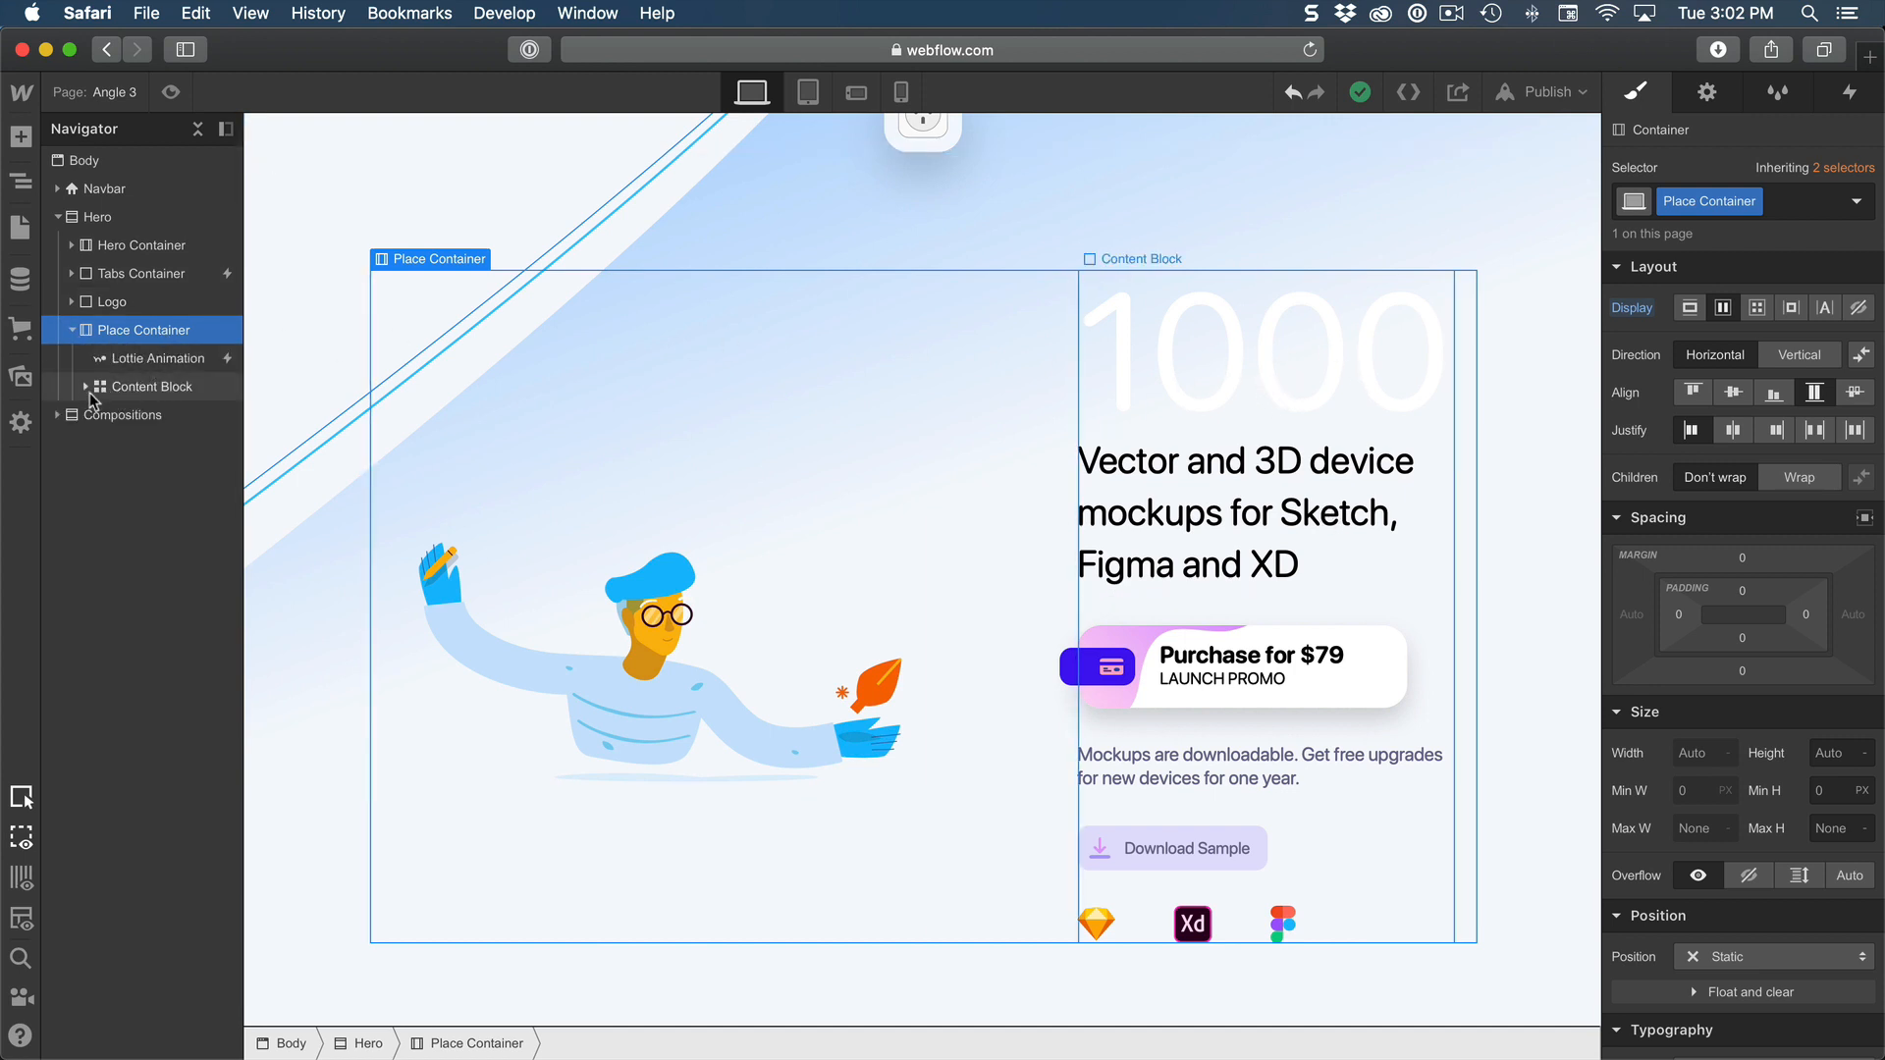
Step: Expand the Content Block inside Place Container and delete its Heading and Purchase elements
left_click(86, 388)
left_click(162, 388)
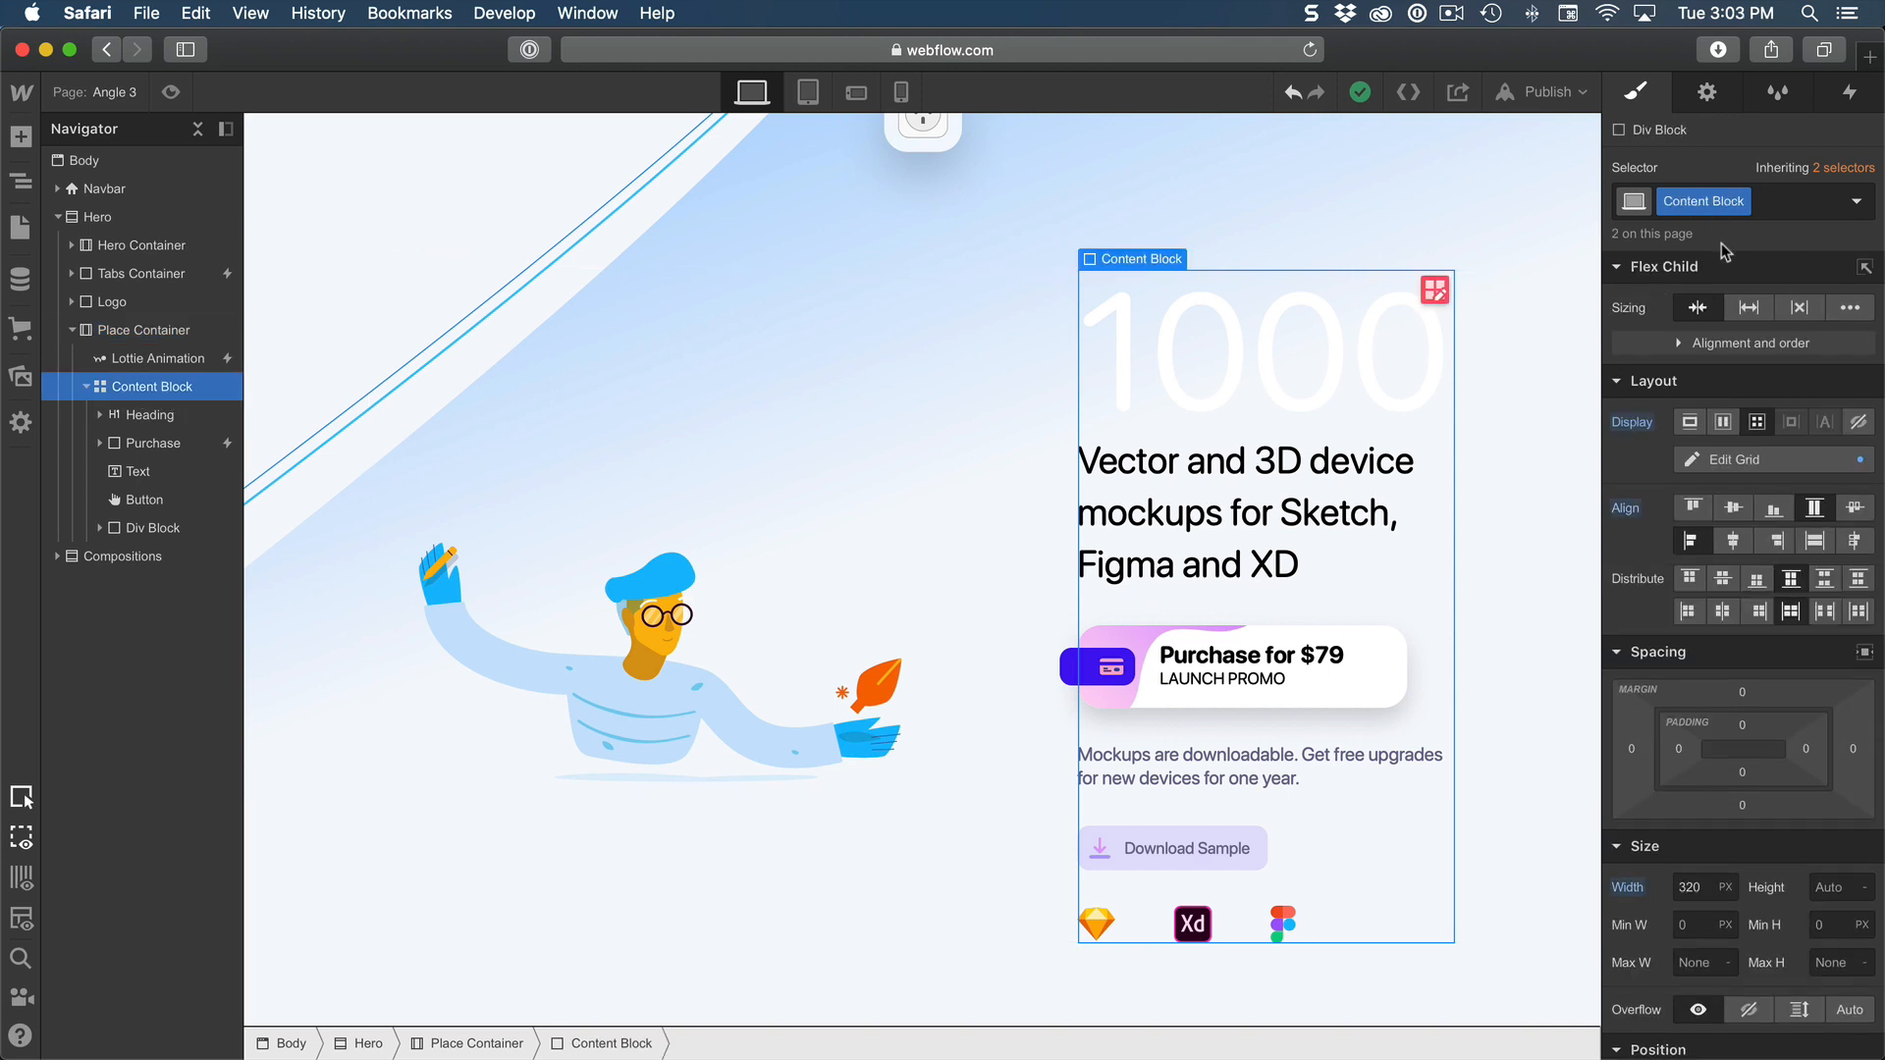
left_click(161, 418)
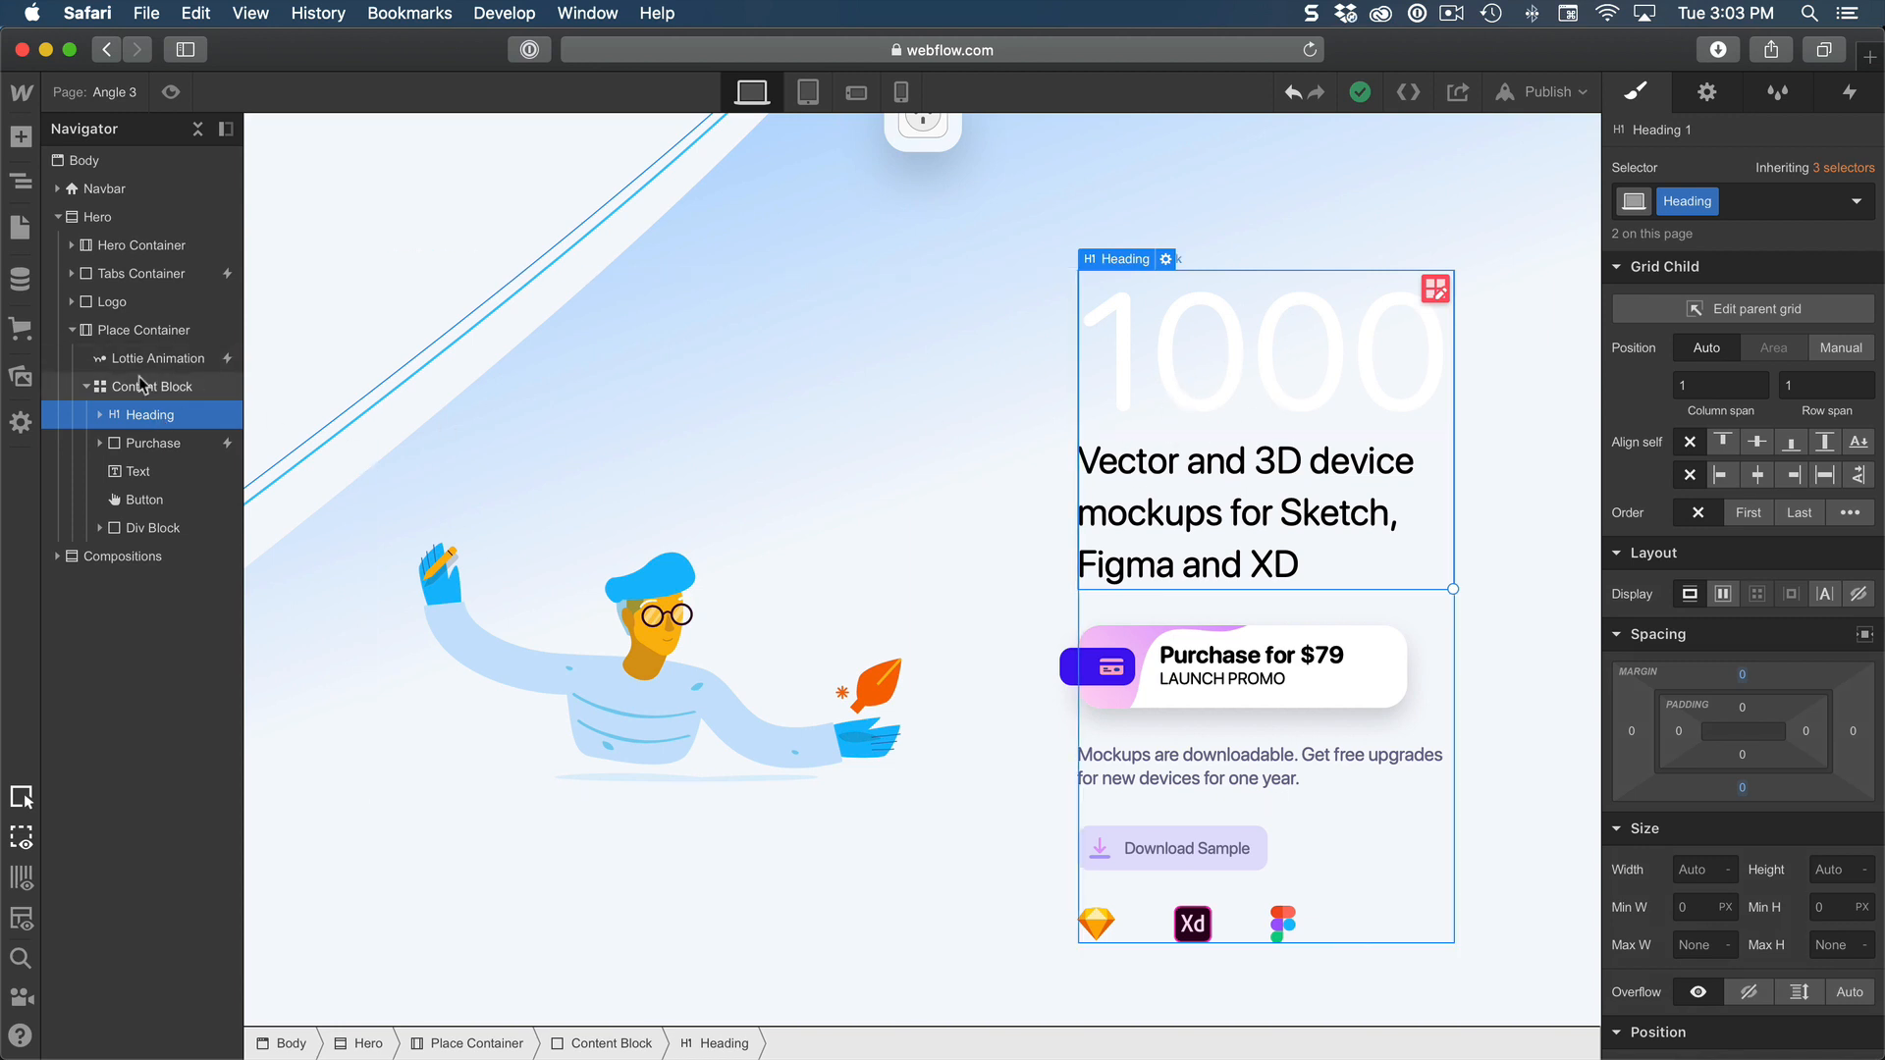
left_click(150, 393)
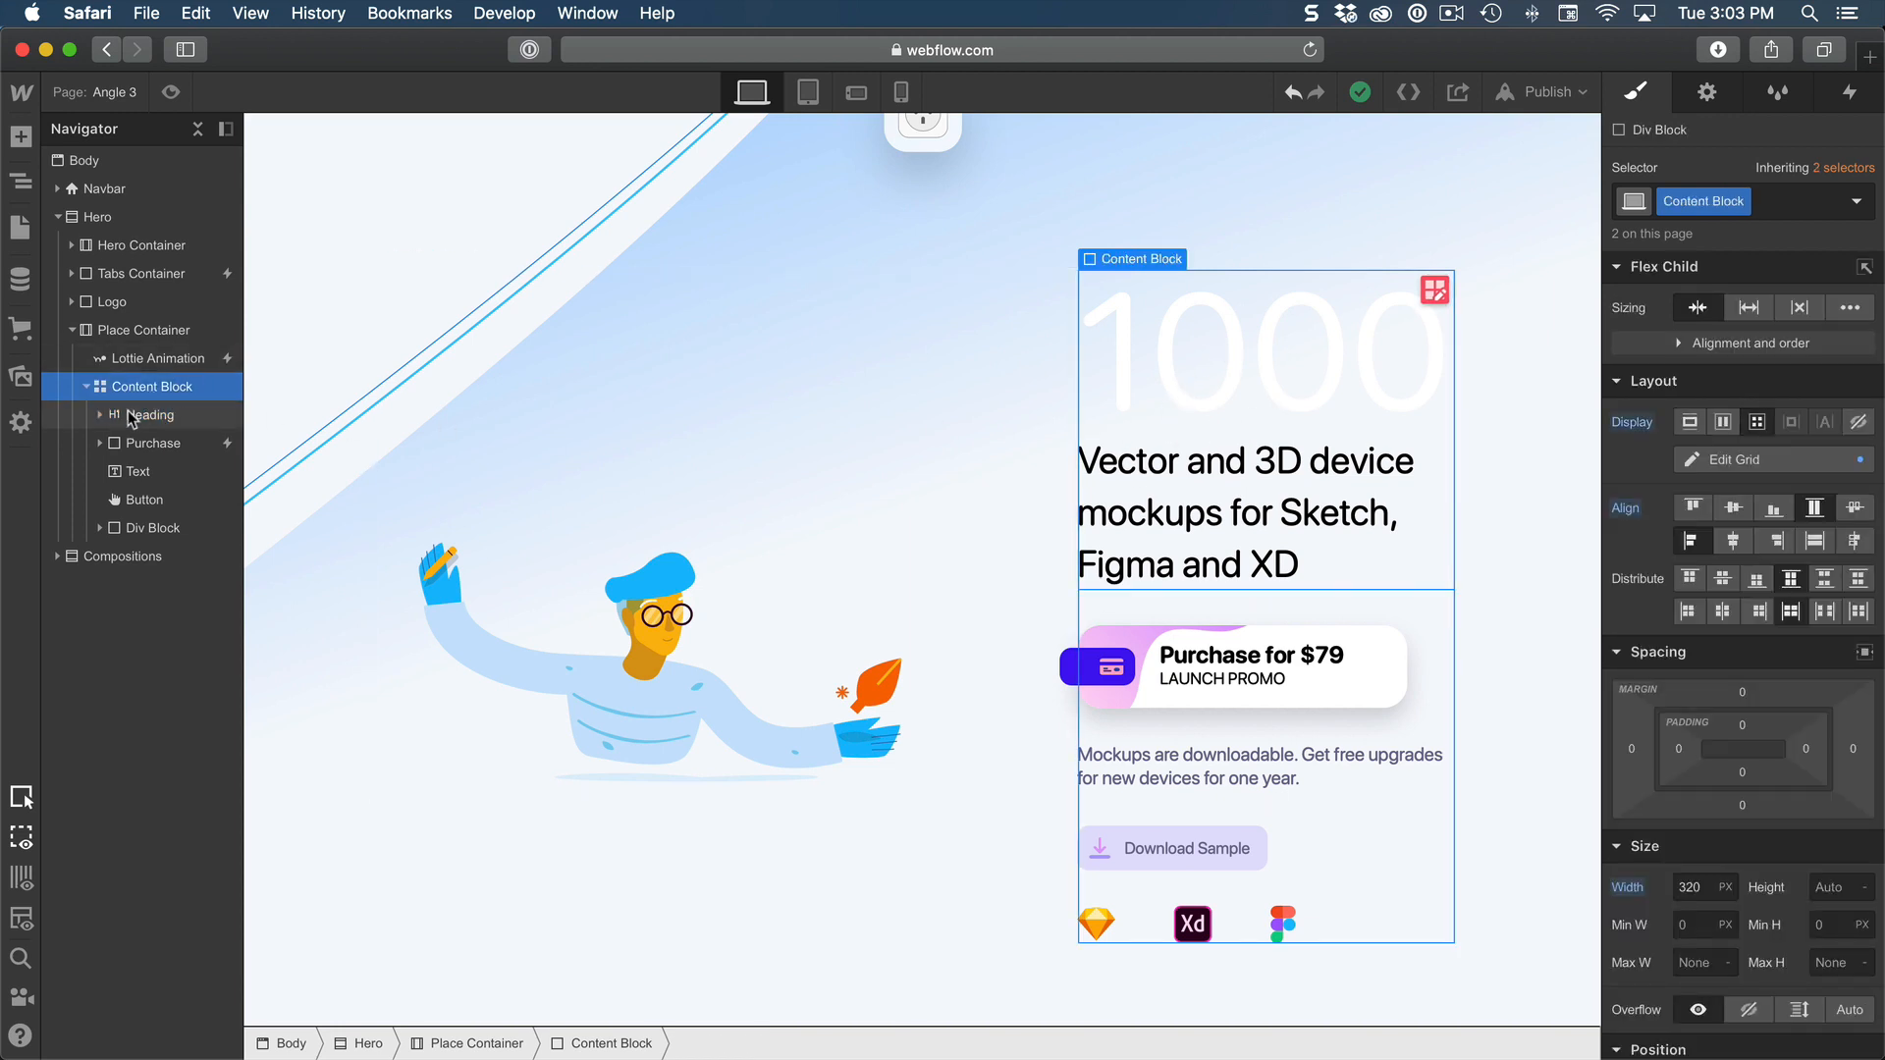
left_click(149, 418)
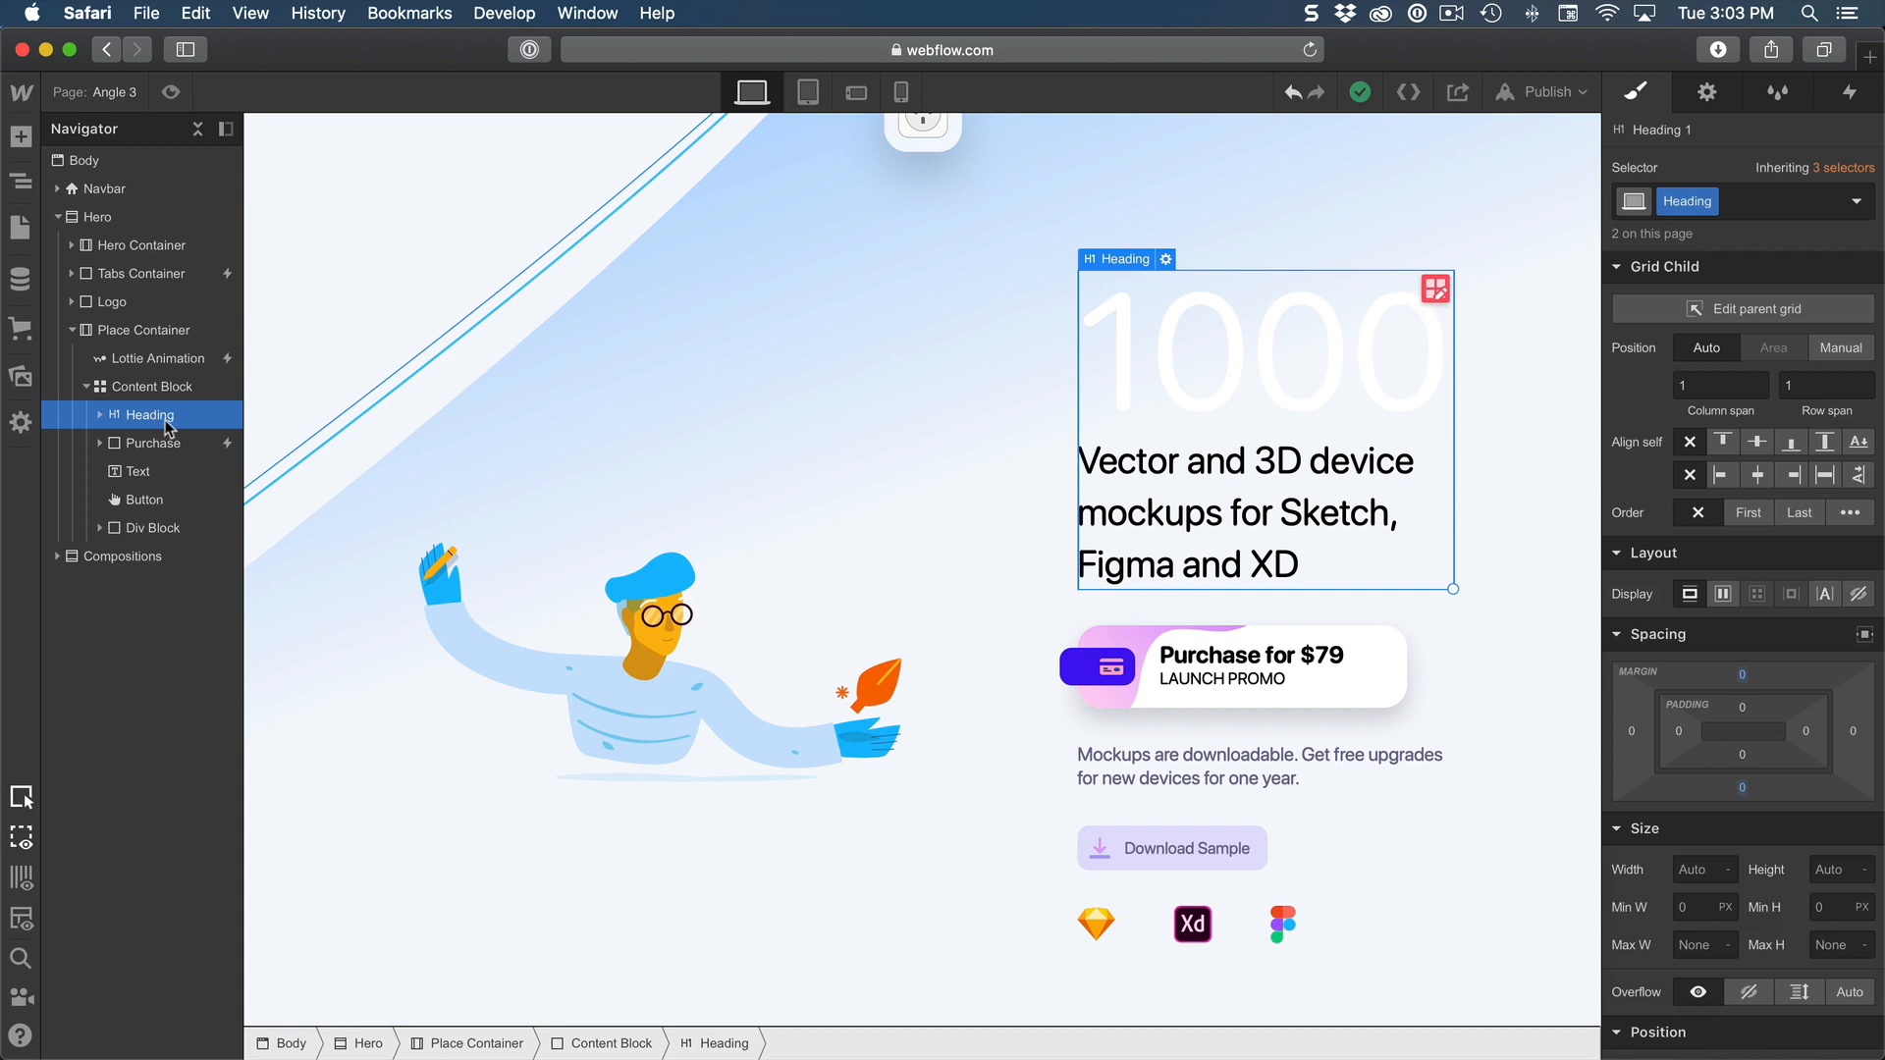
key("BackSpace")
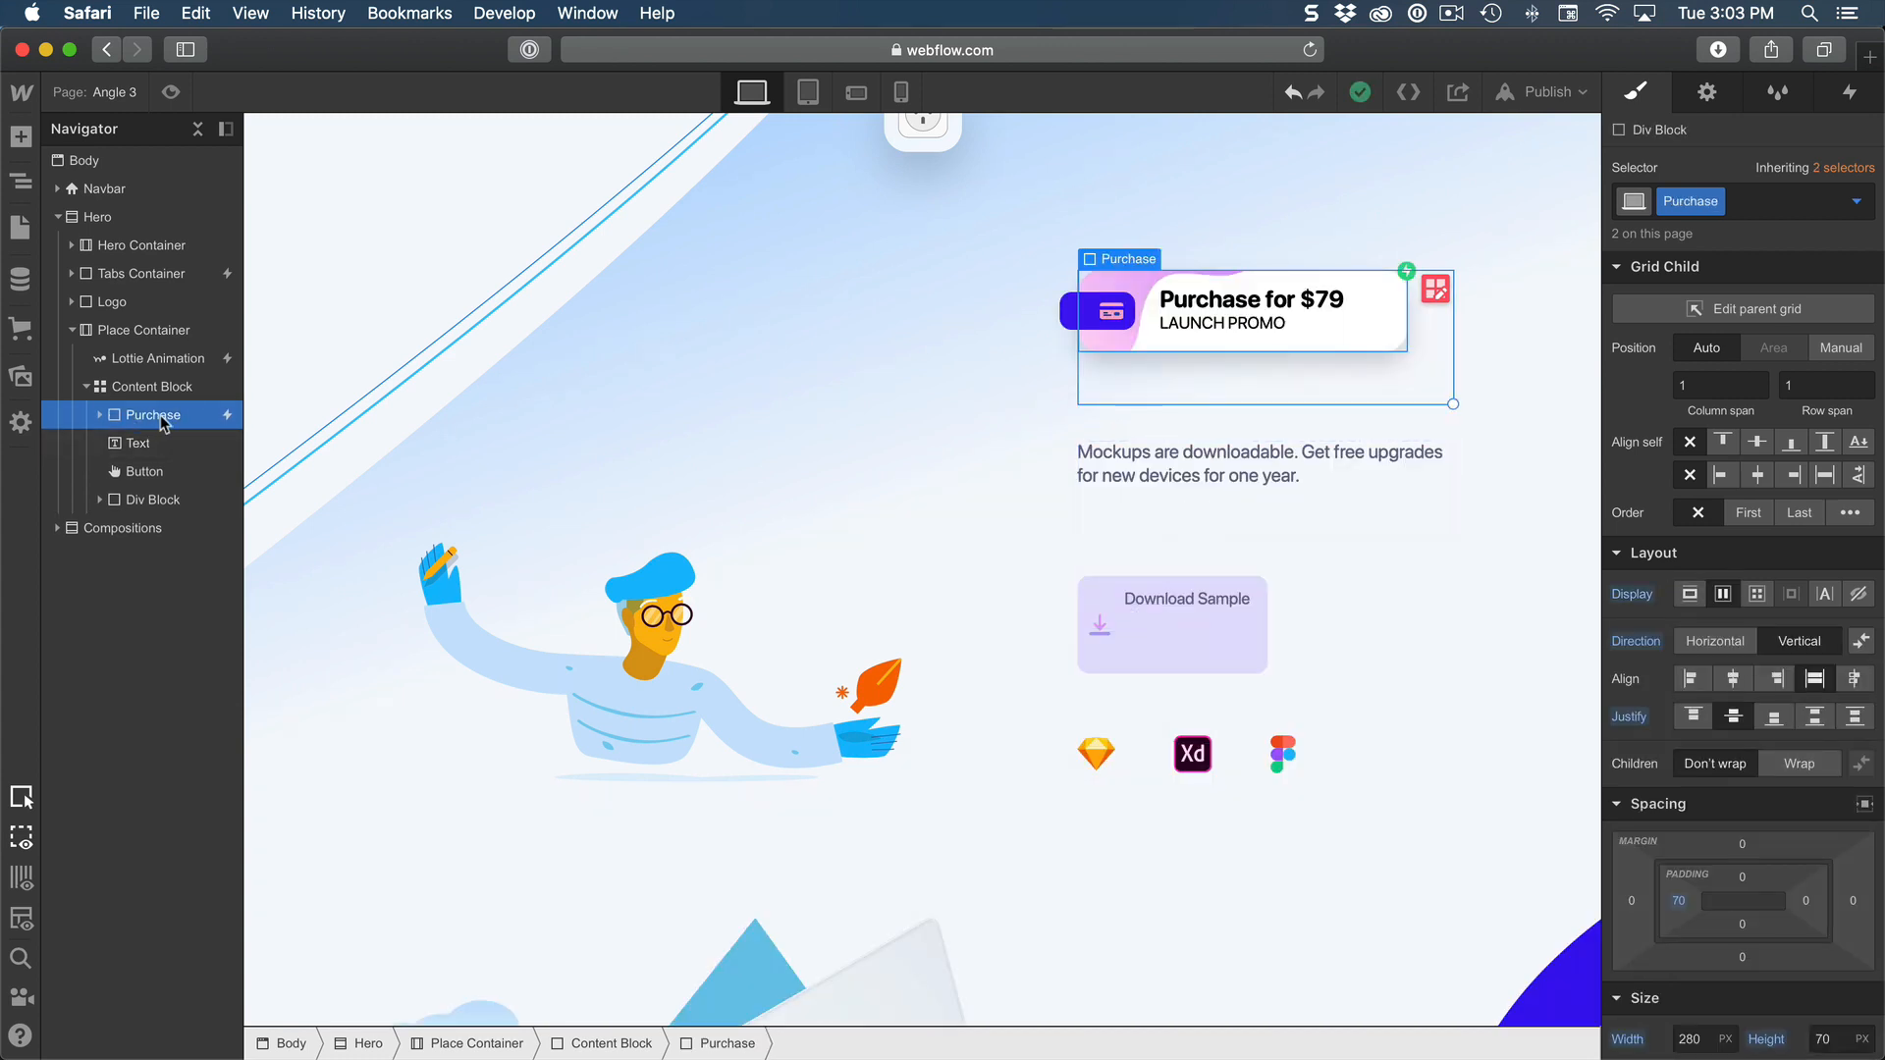
key("BackSpace")
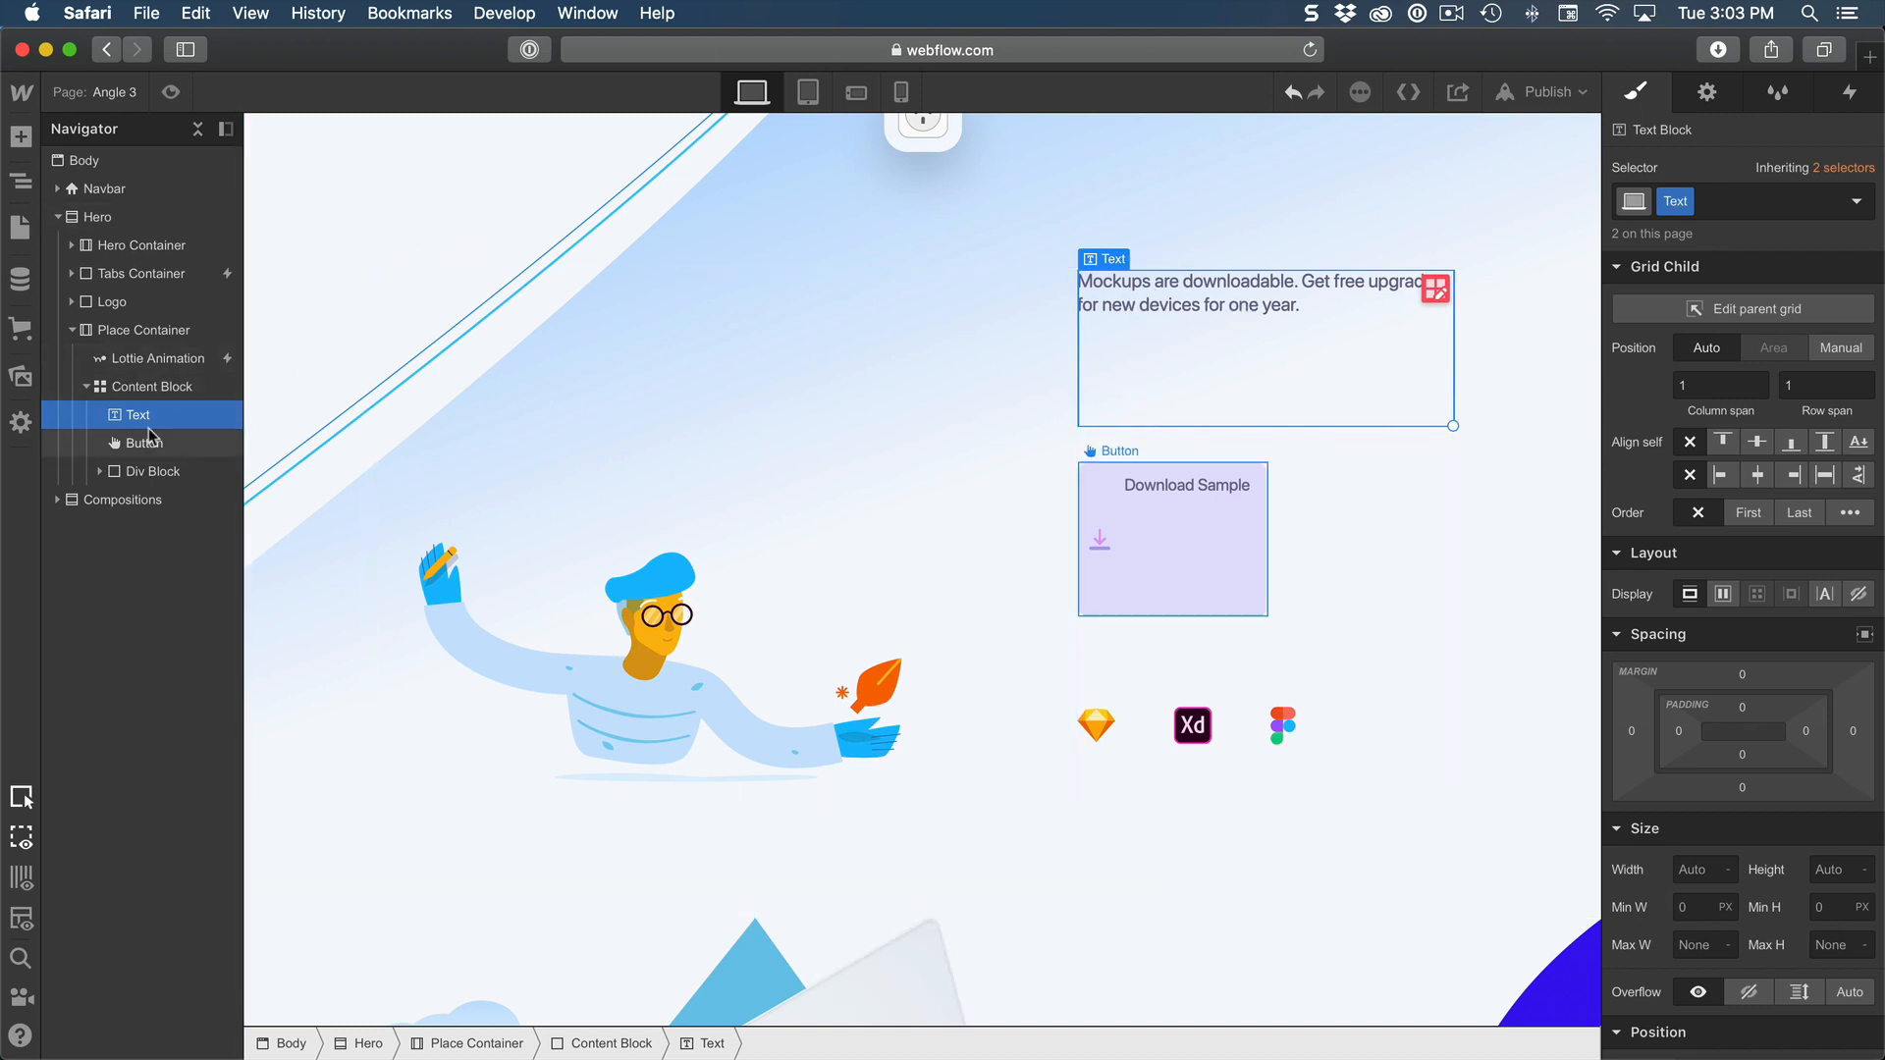
Step: Rename the Div Block class that holds the app icons in Place Container's Content Block to Logos
left_click(147, 444)
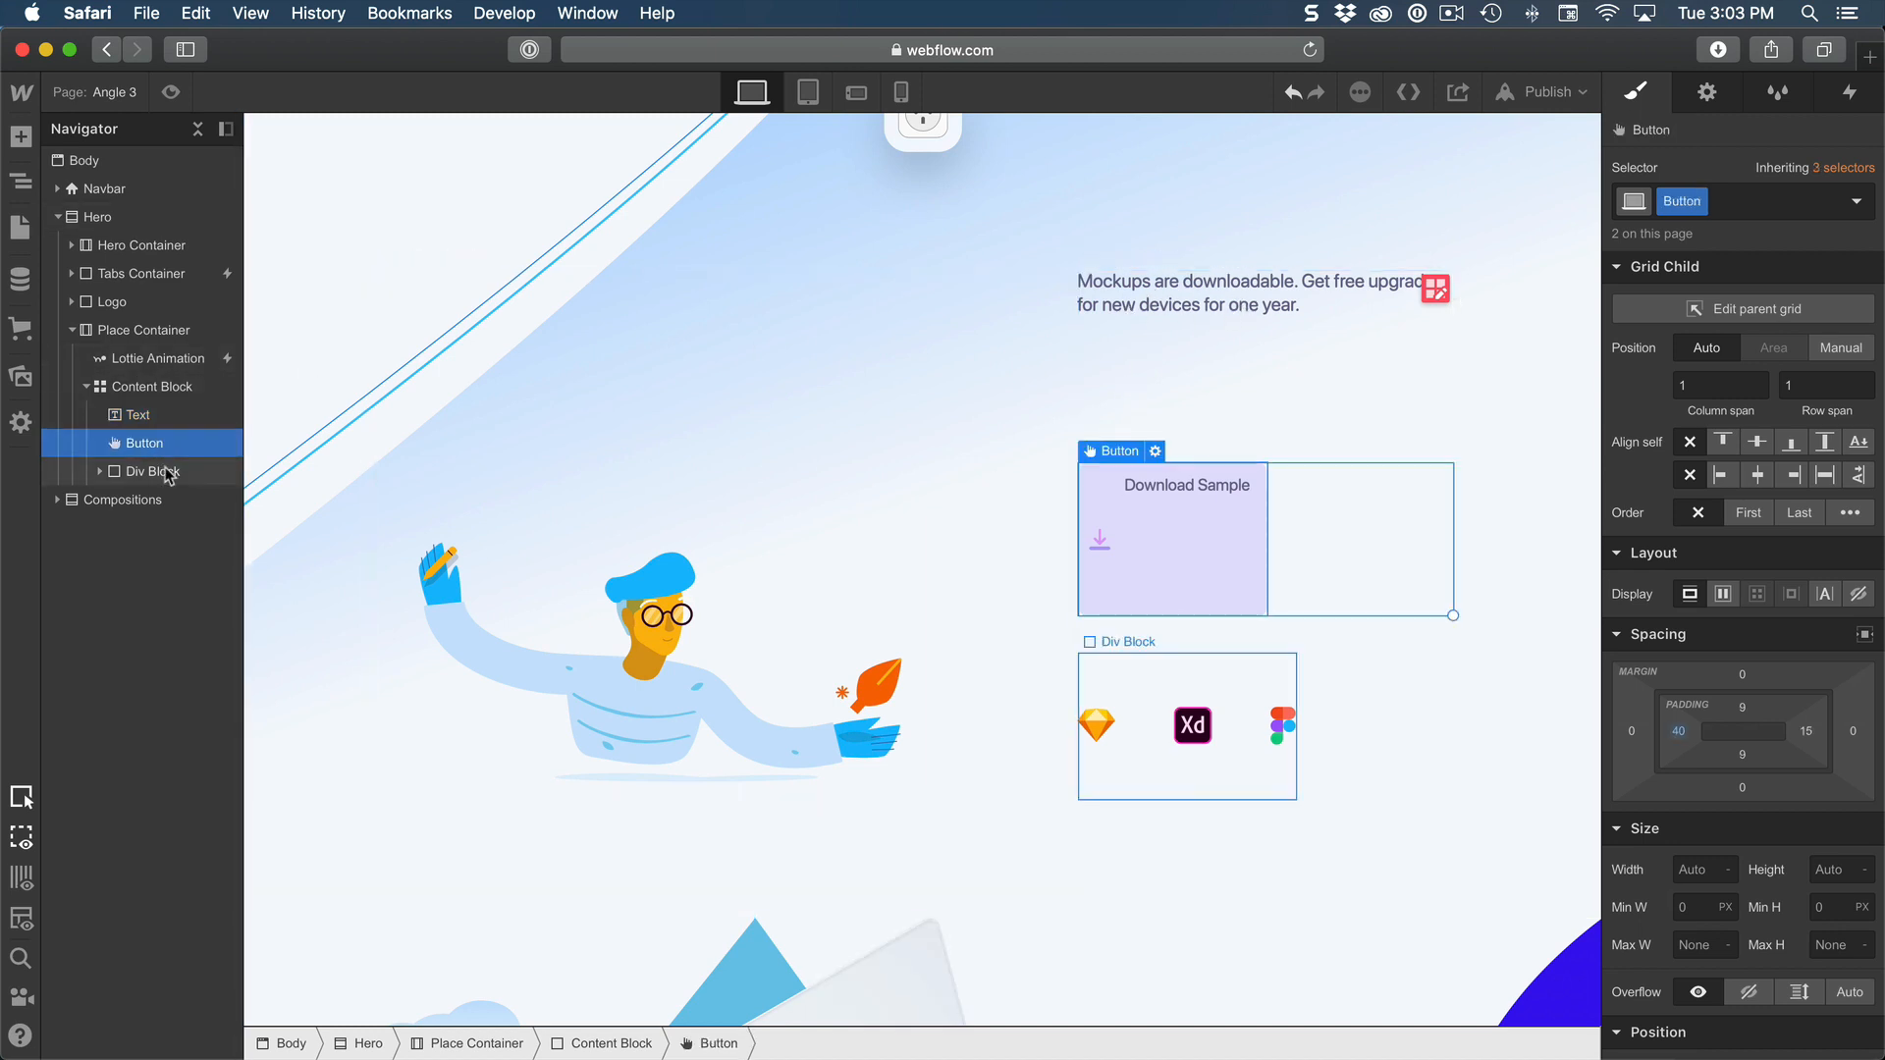
left_click(169, 475)
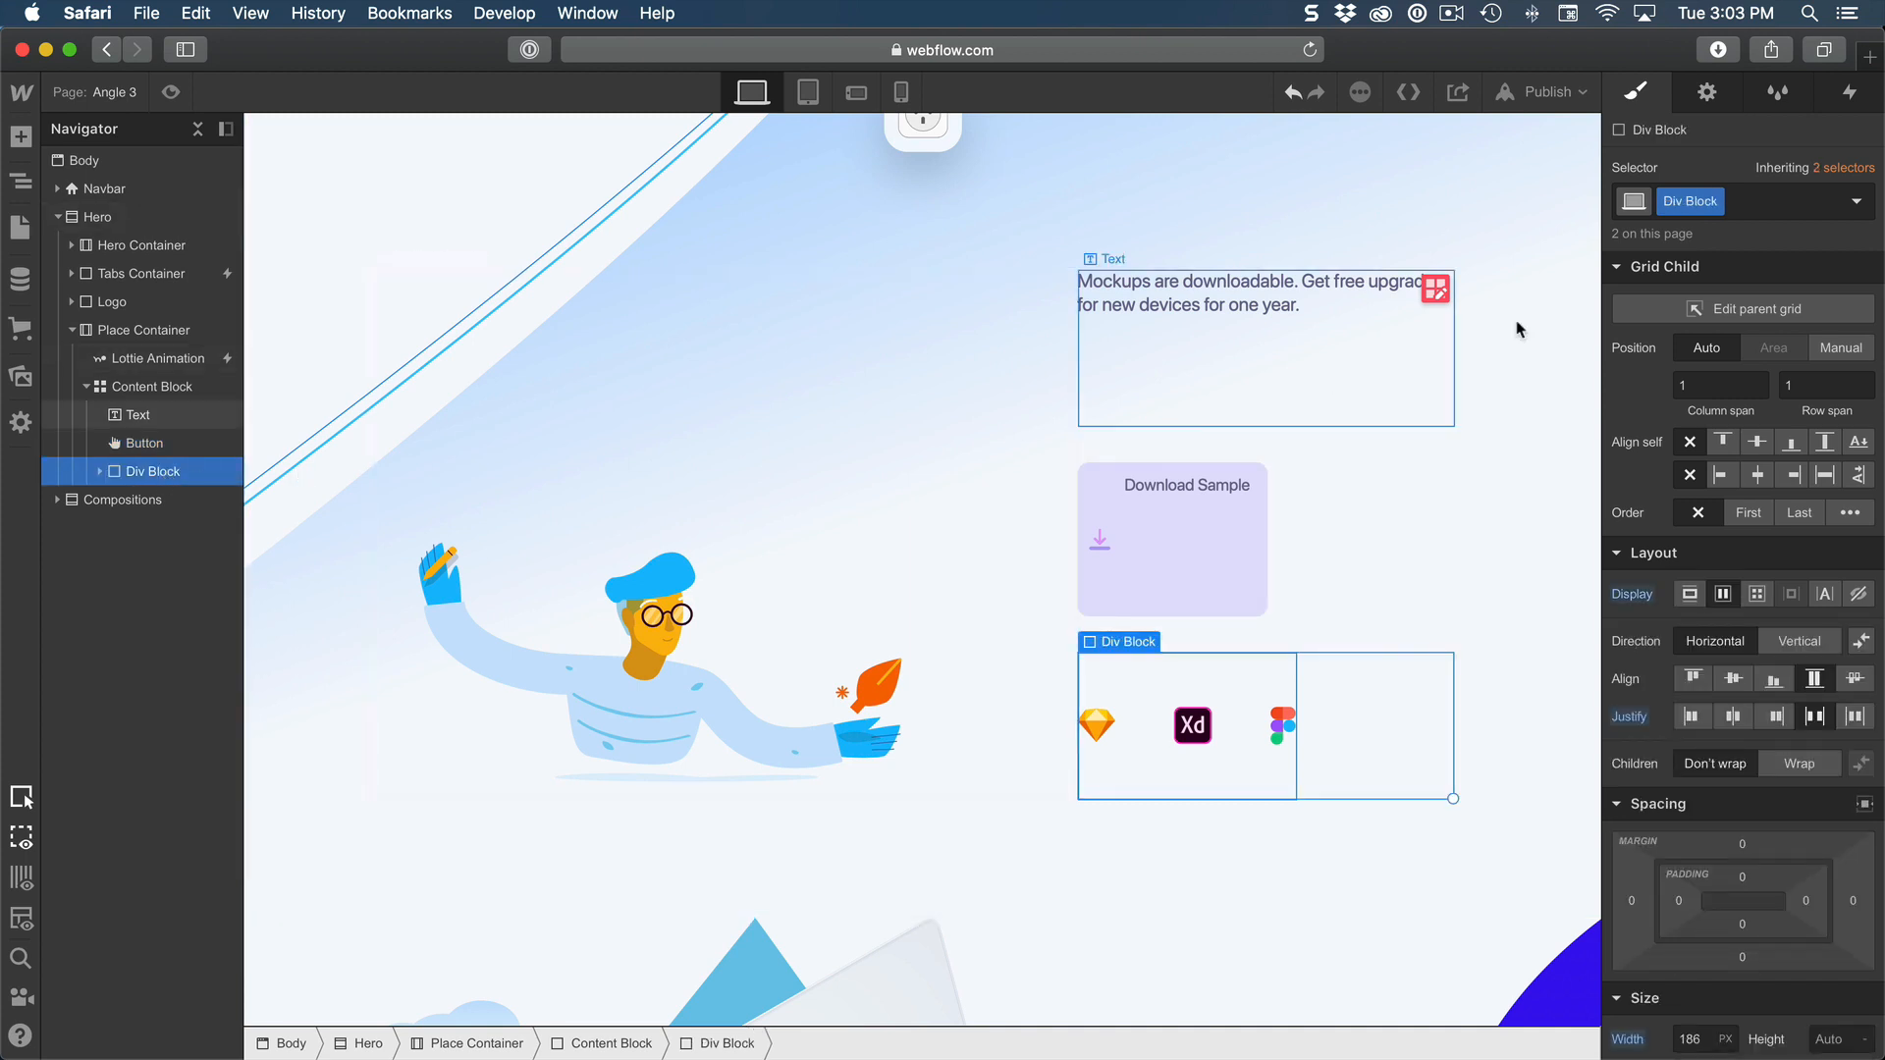
double_click(1695, 203)
type("Logos")
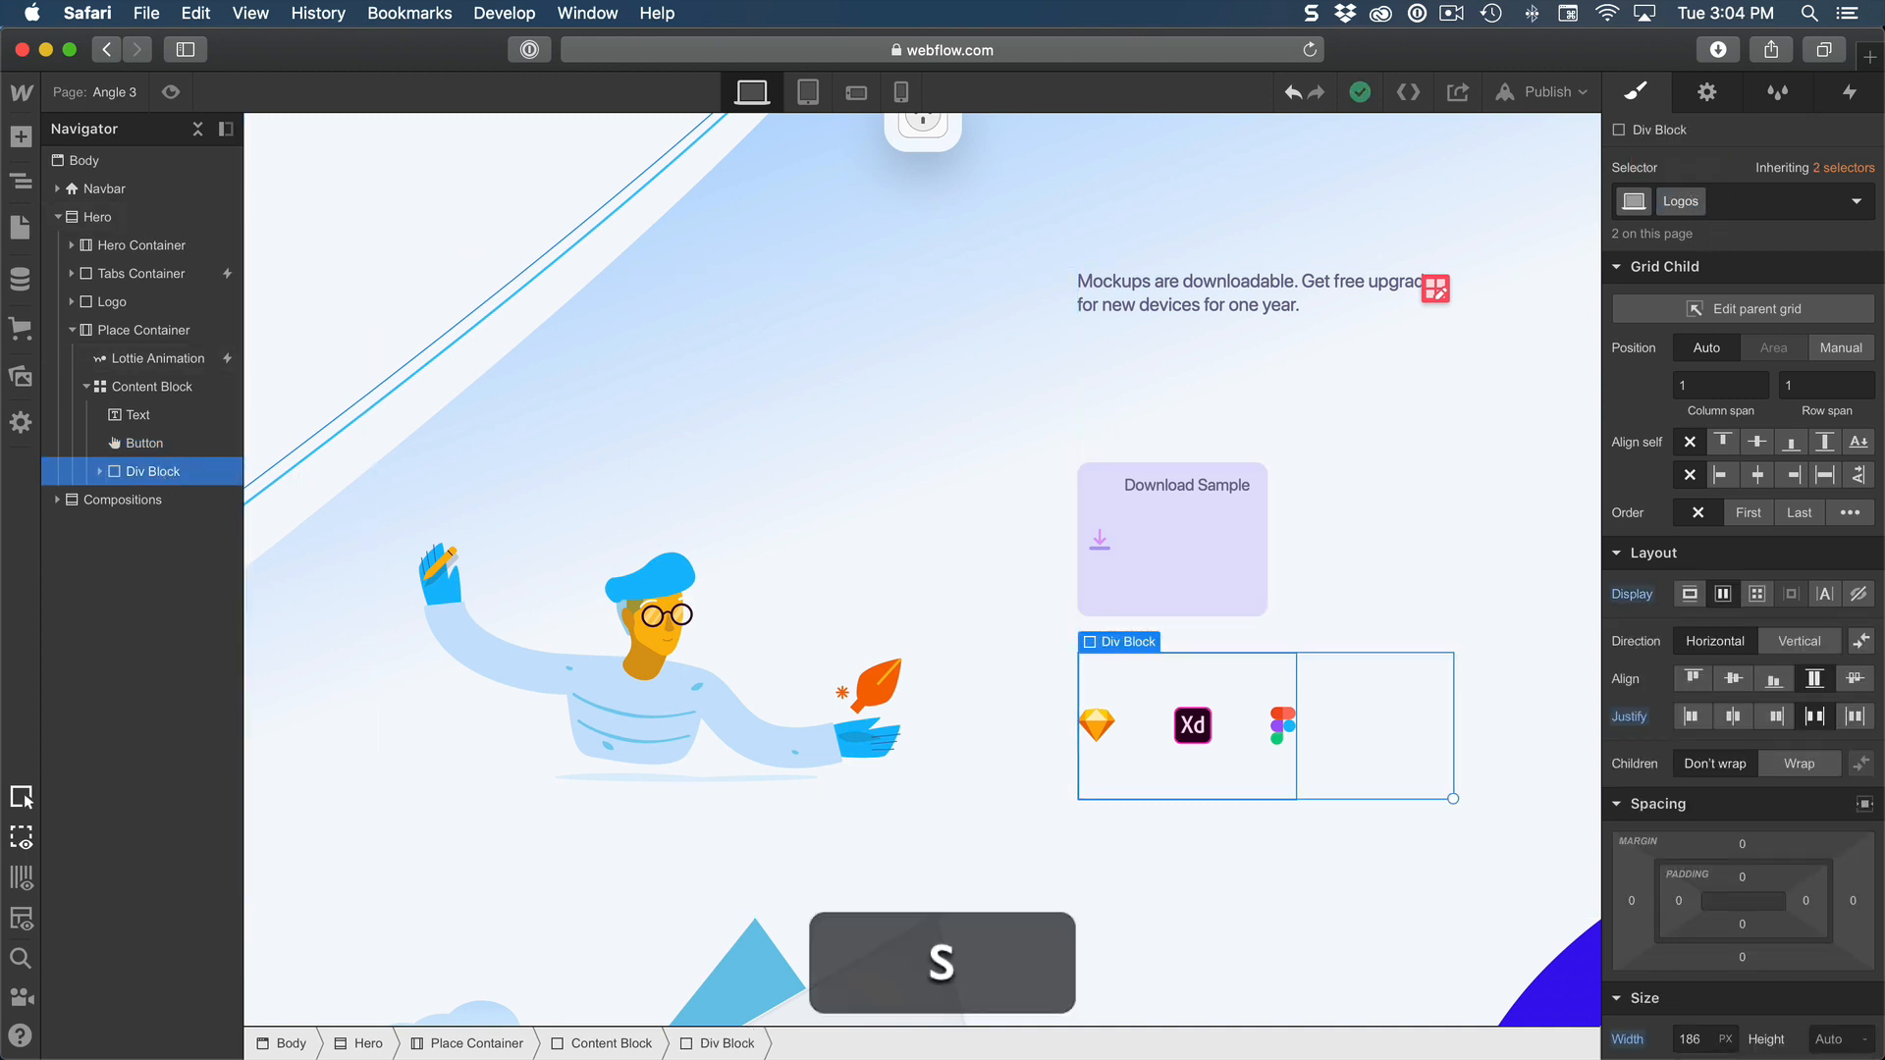
key("Return")
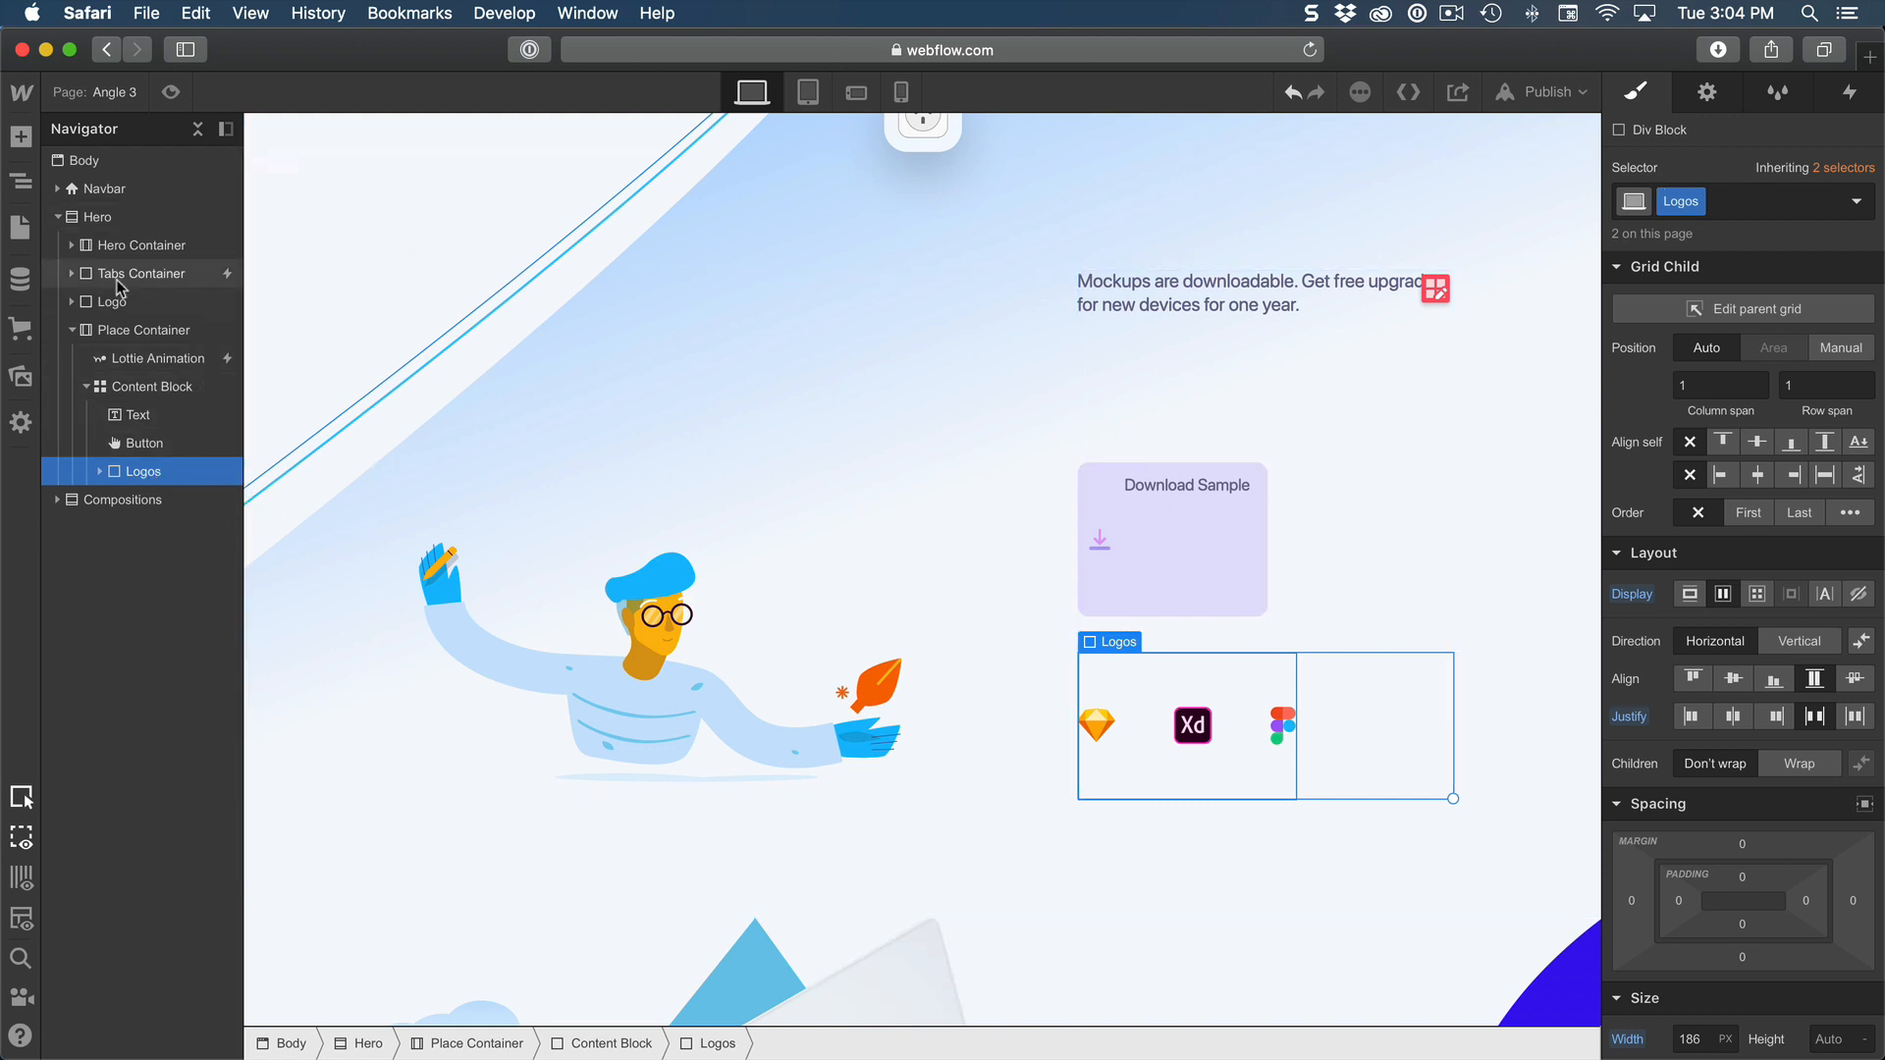
Step: Expand Hero Container's Content Block and compare its Logos block with the one in Place Container
left_click(70, 246)
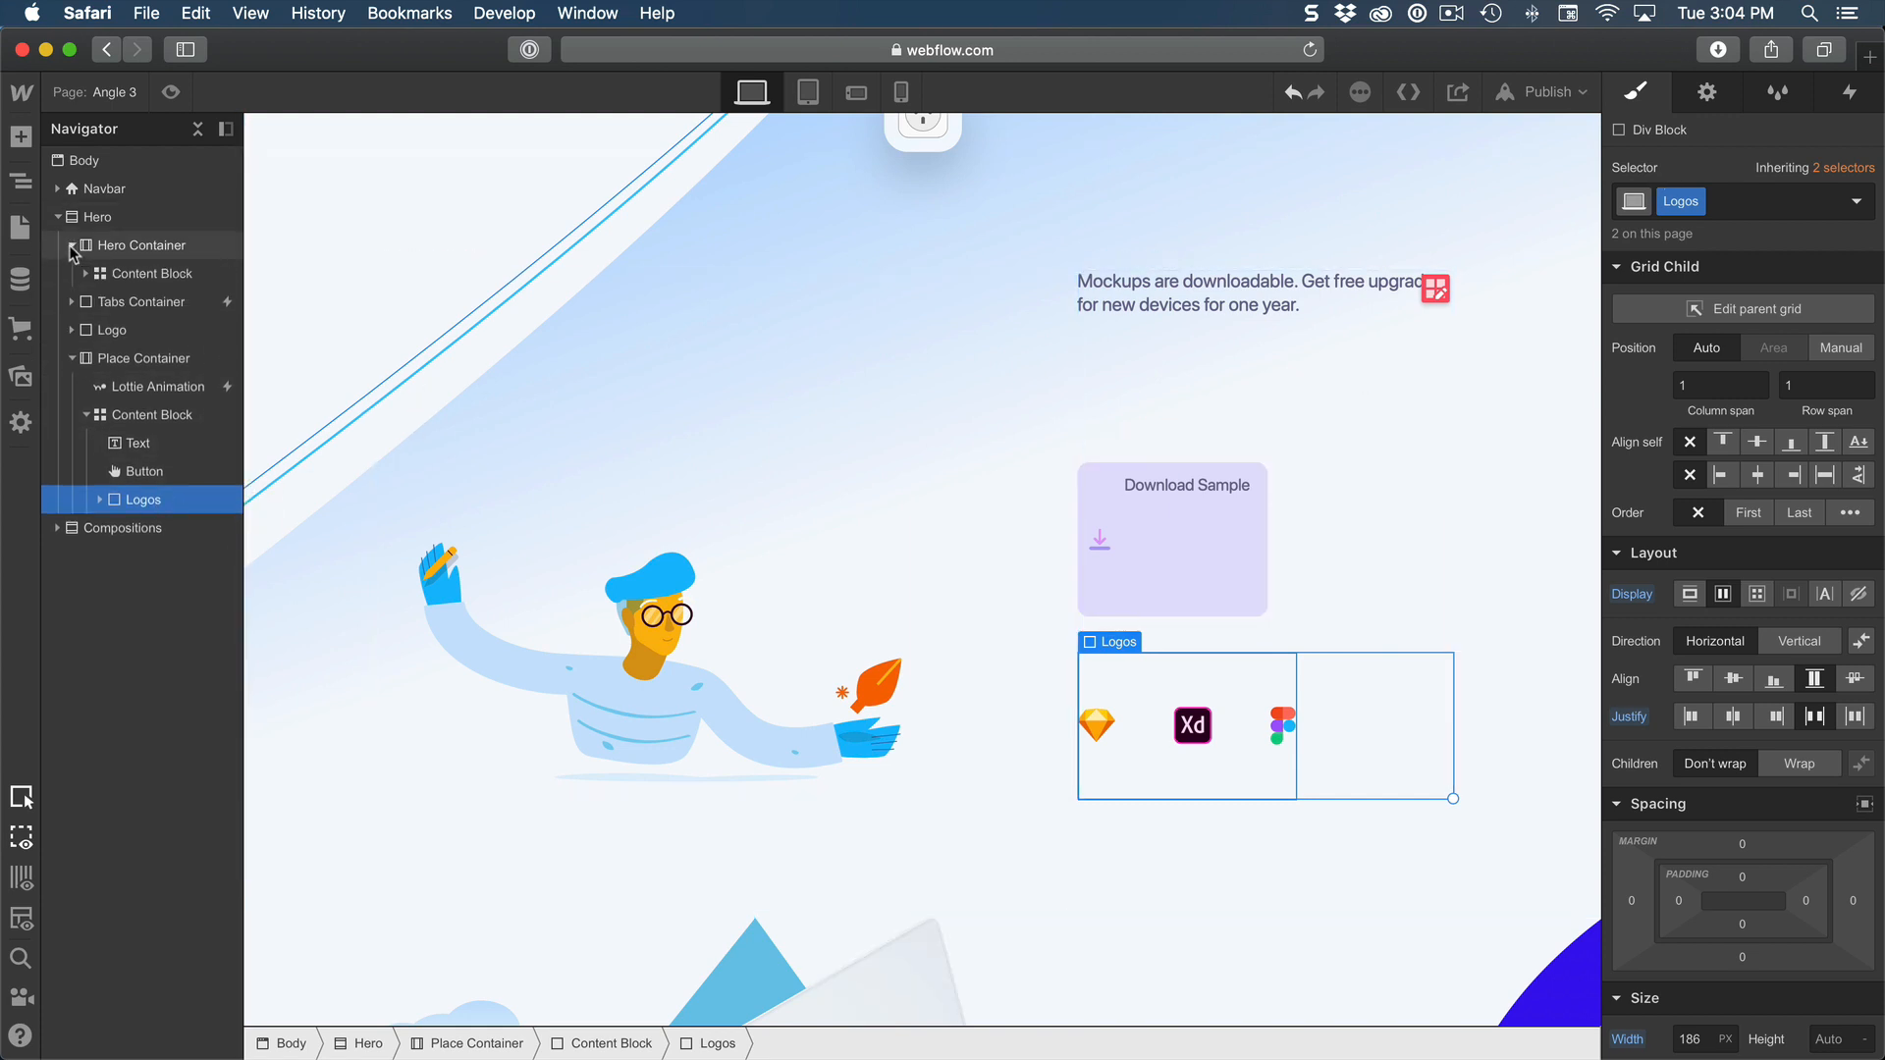
left_click(85, 274)
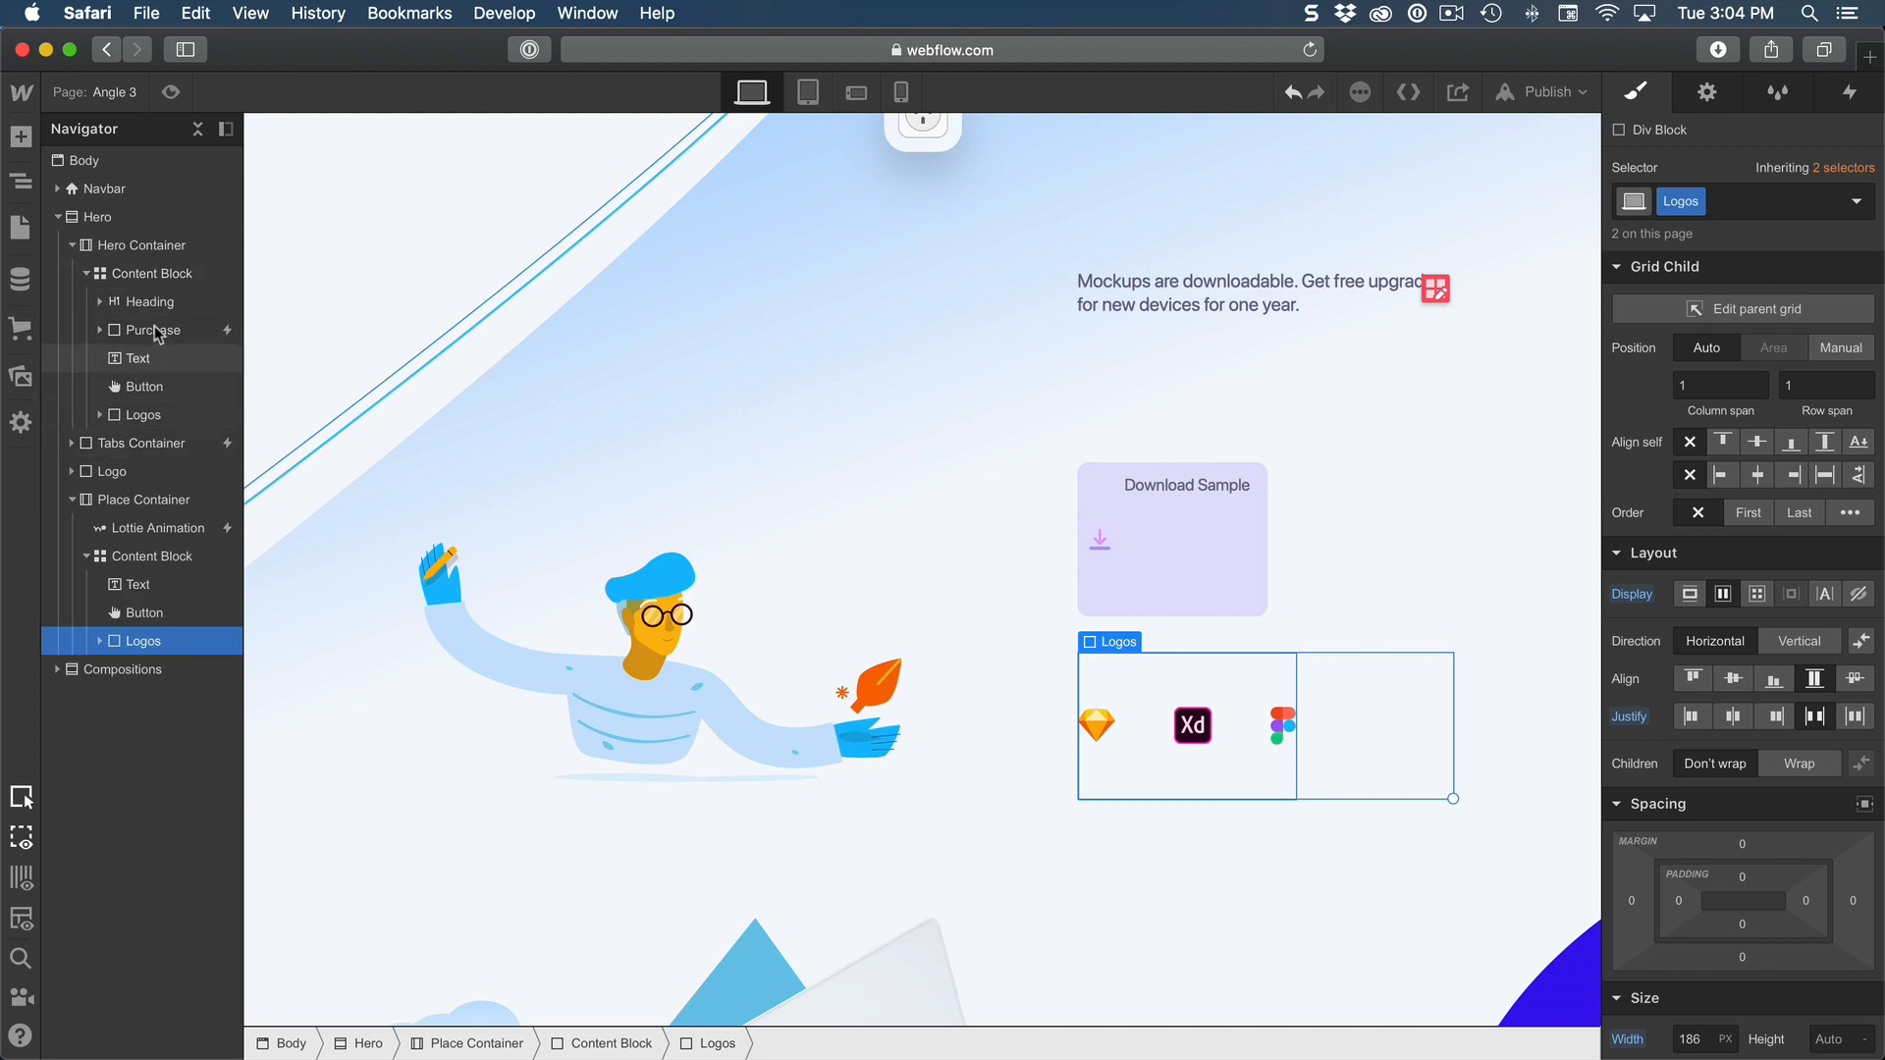
left_click(147, 414)
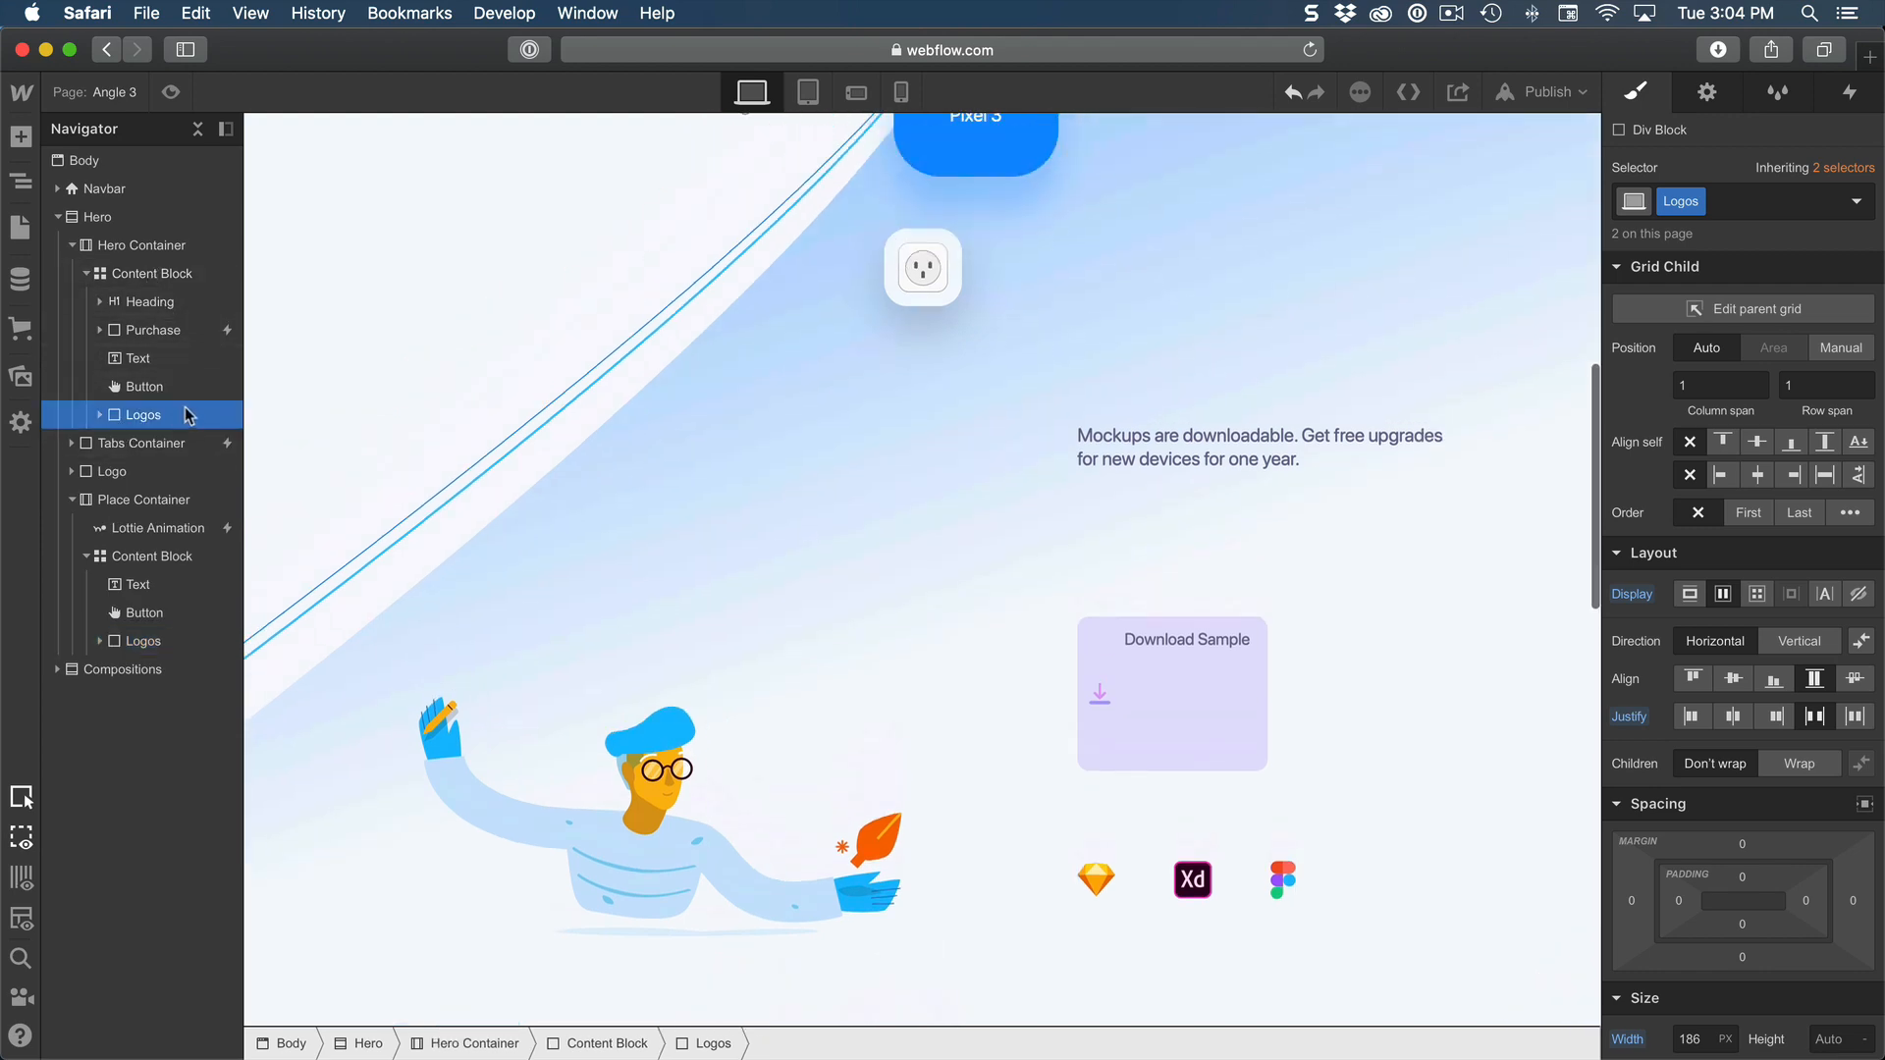
left_click(157, 641)
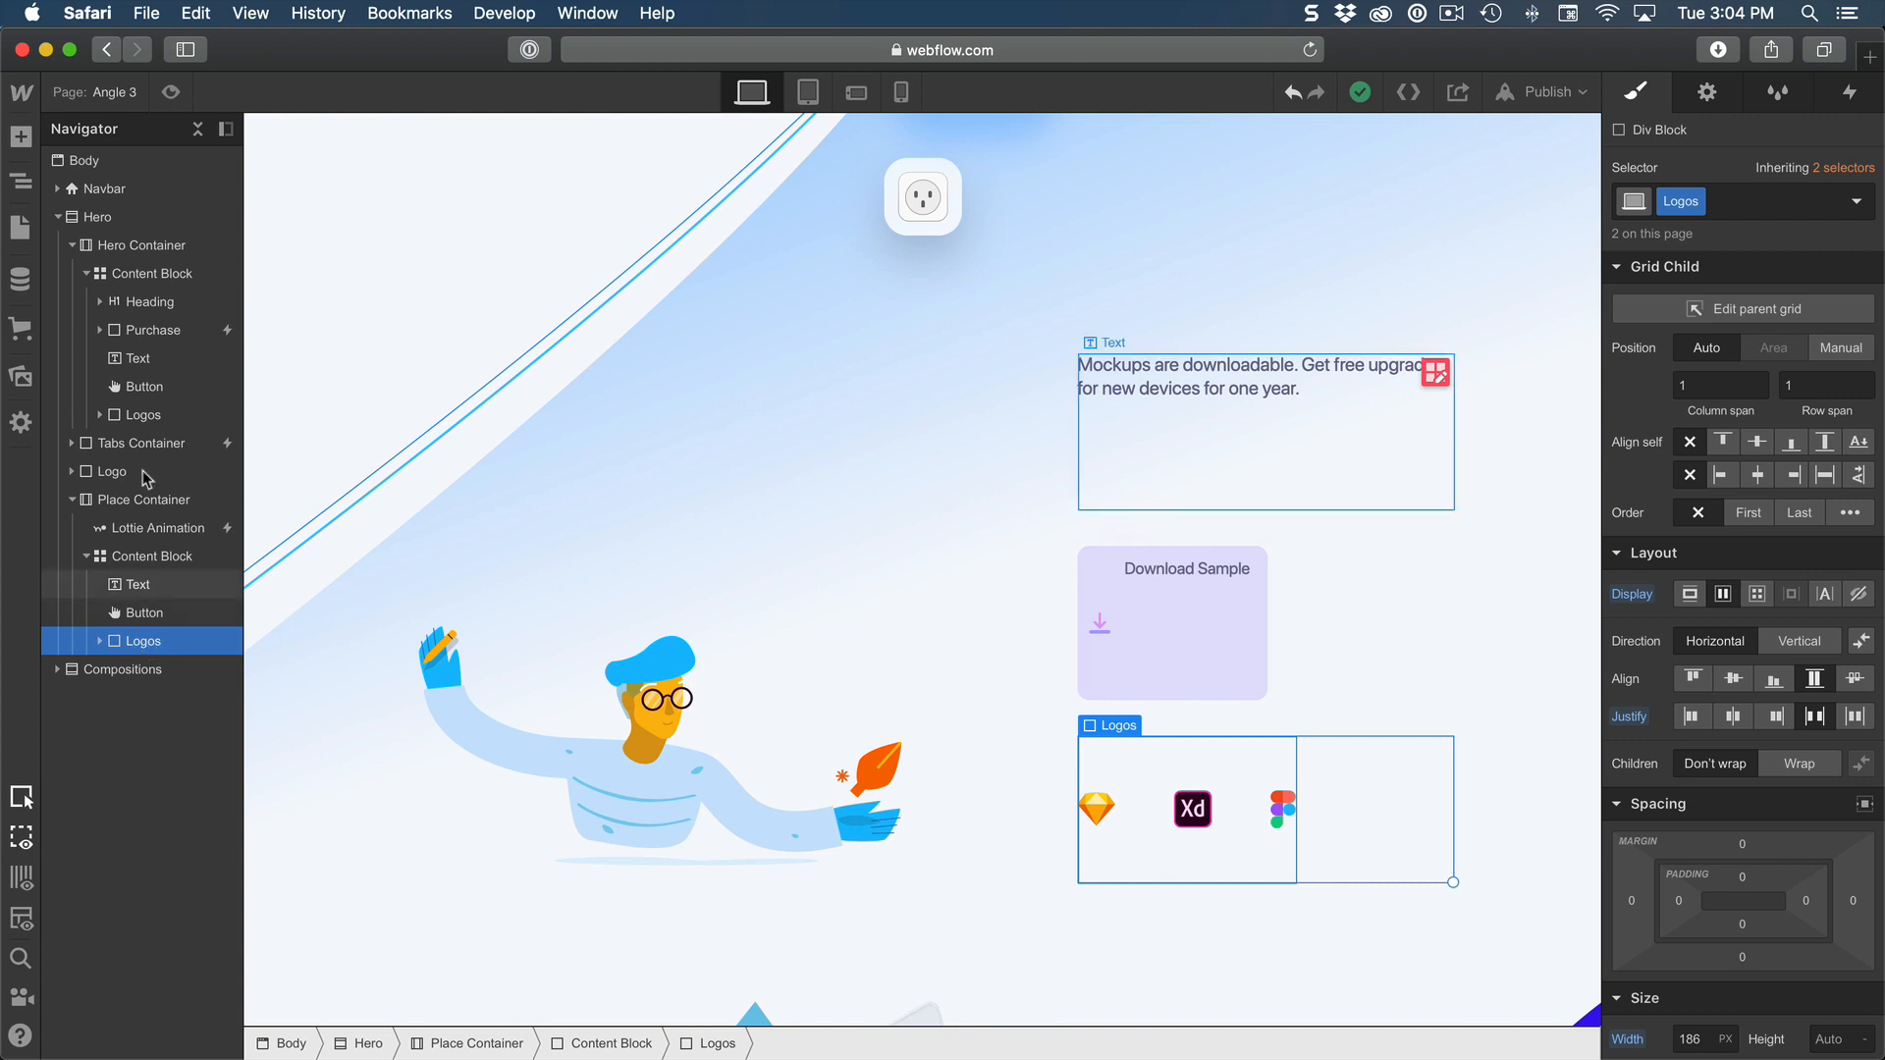
left_click(140, 414)
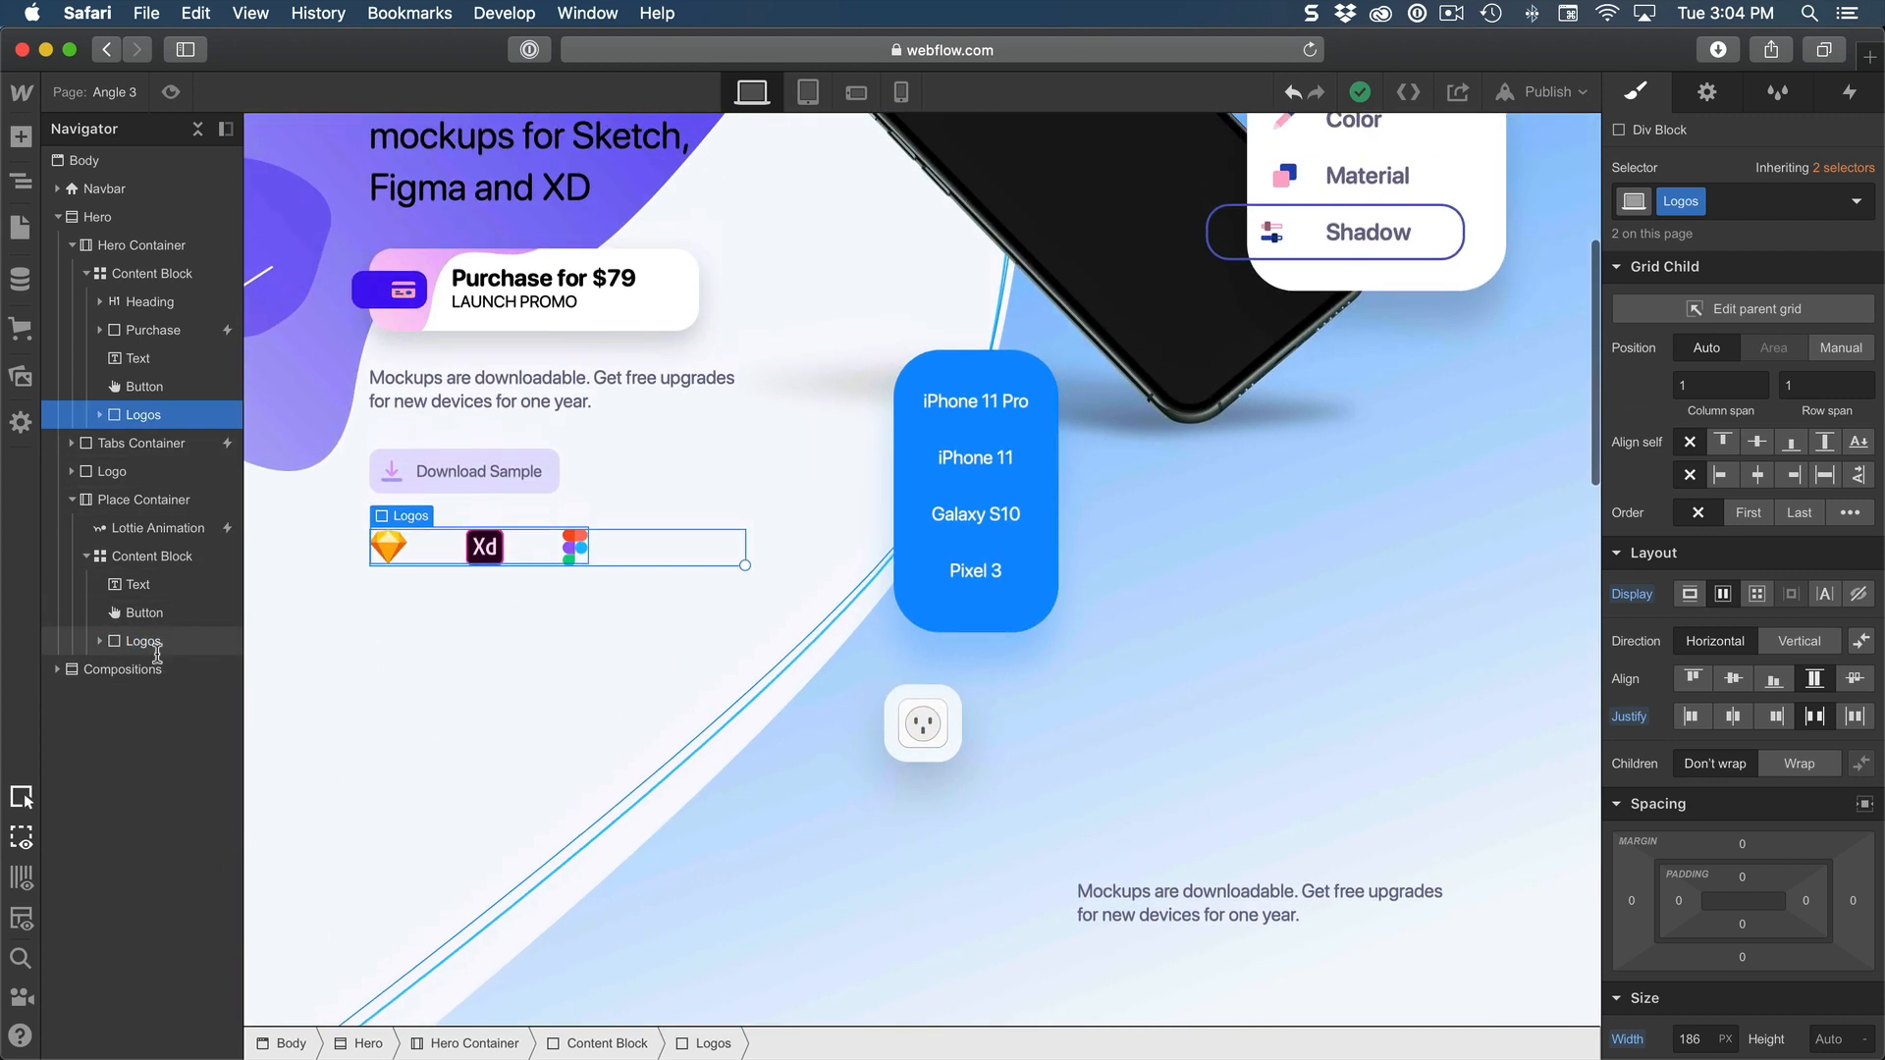
left_click(157, 648)
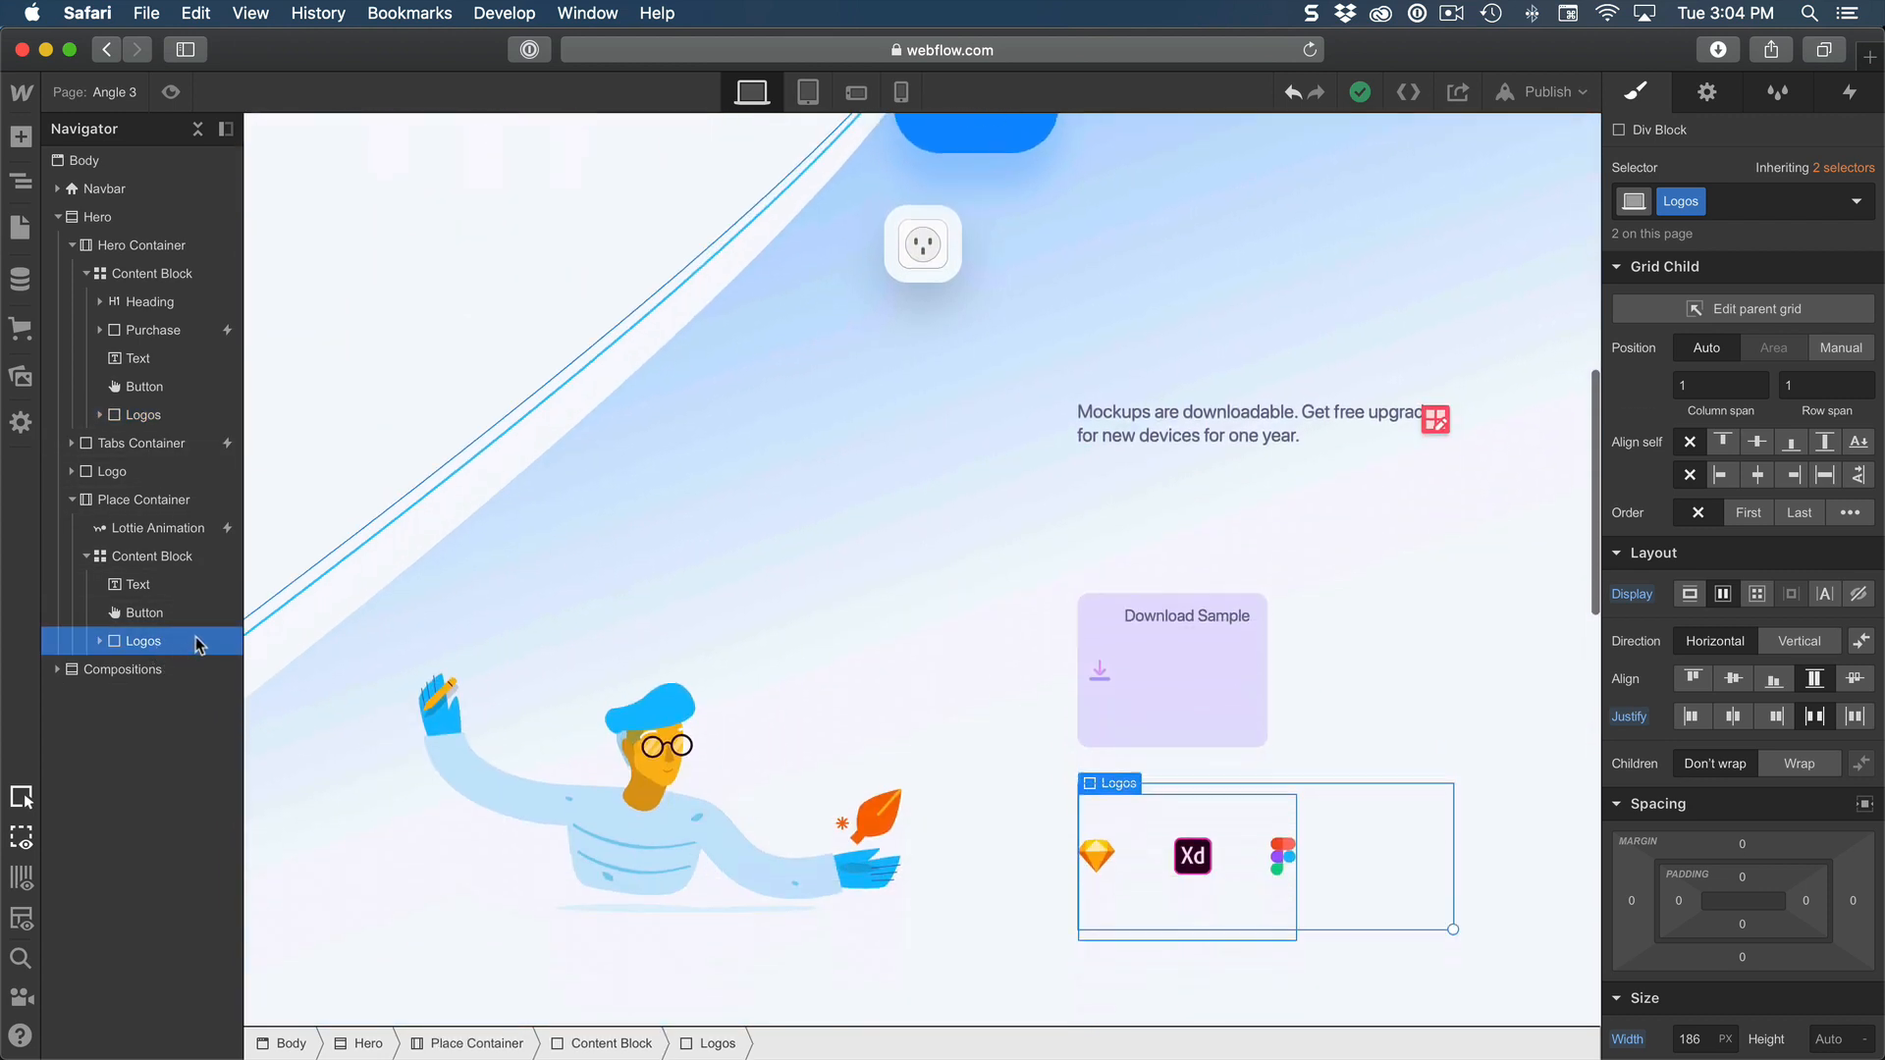
Step: Distribute the Content Block's grid rows to the start, and check the effect on both the hero and place blocks
left_click(157, 558)
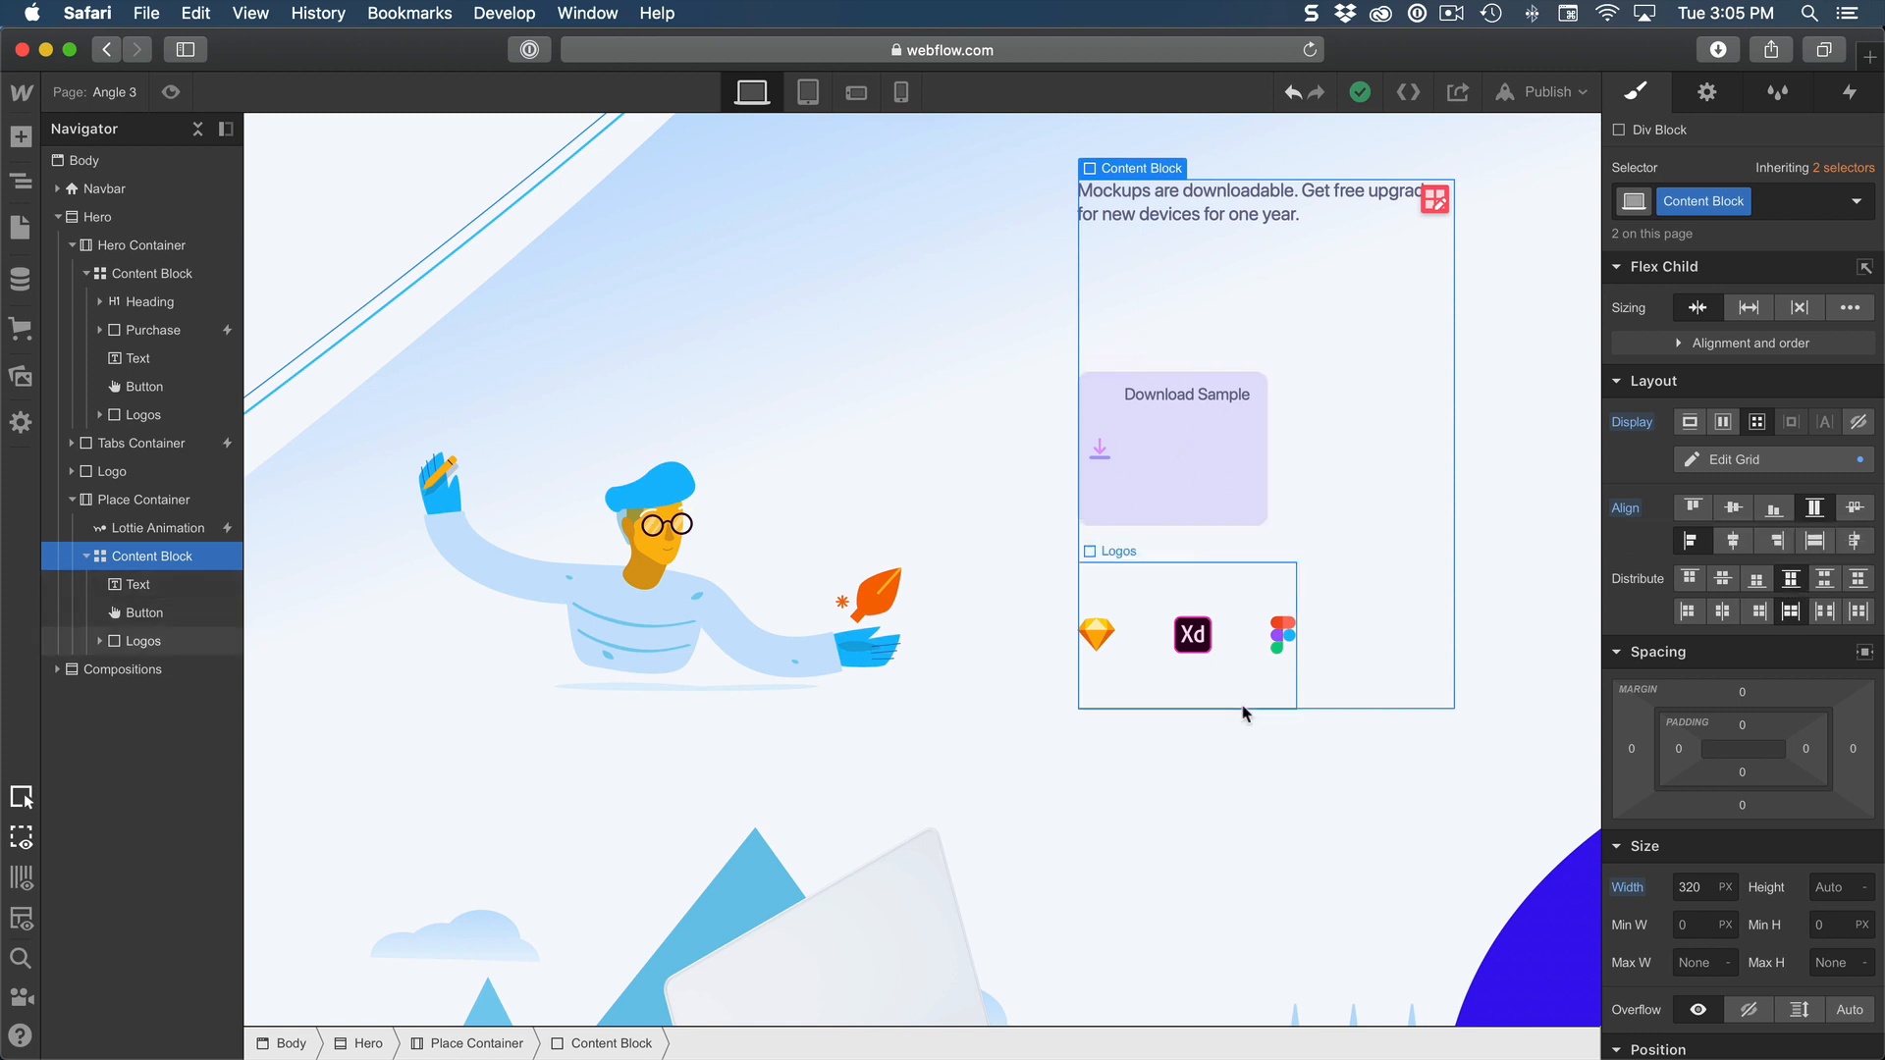
left_click(1690, 579)
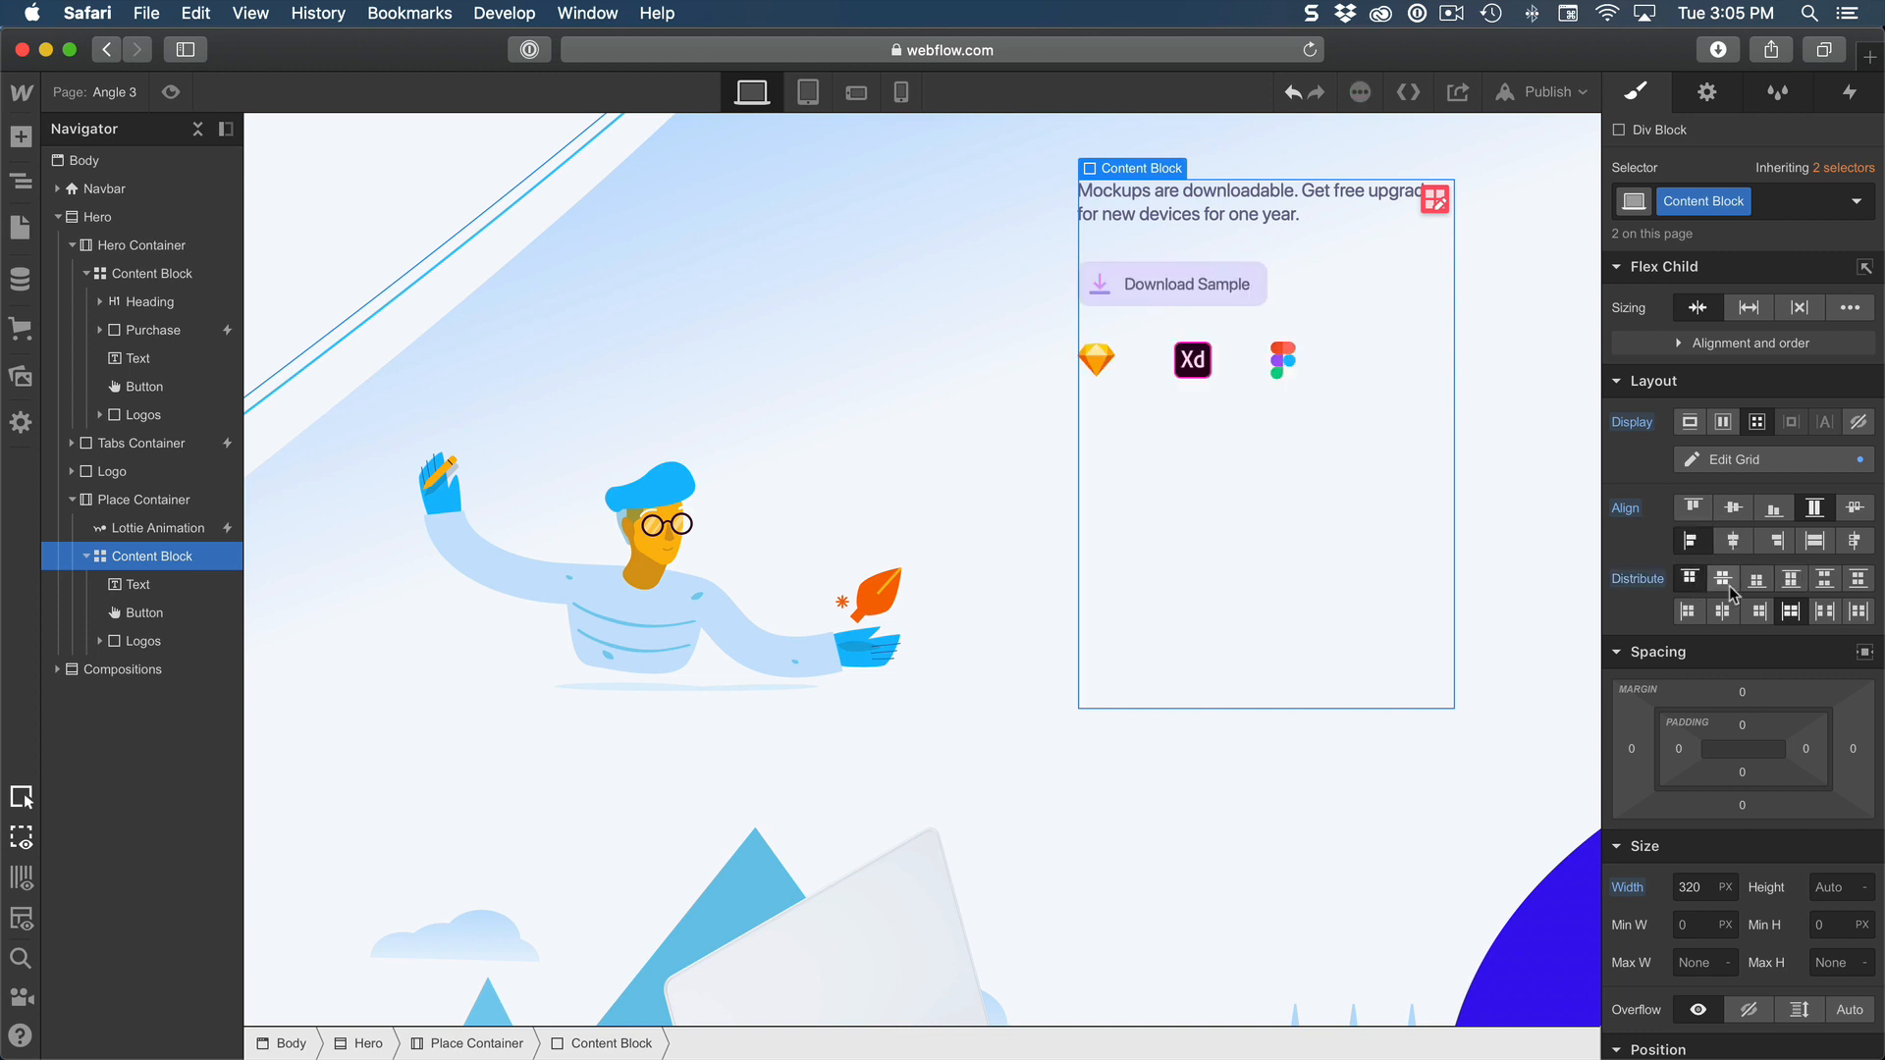
scroll(1531, 474, "up", 5)
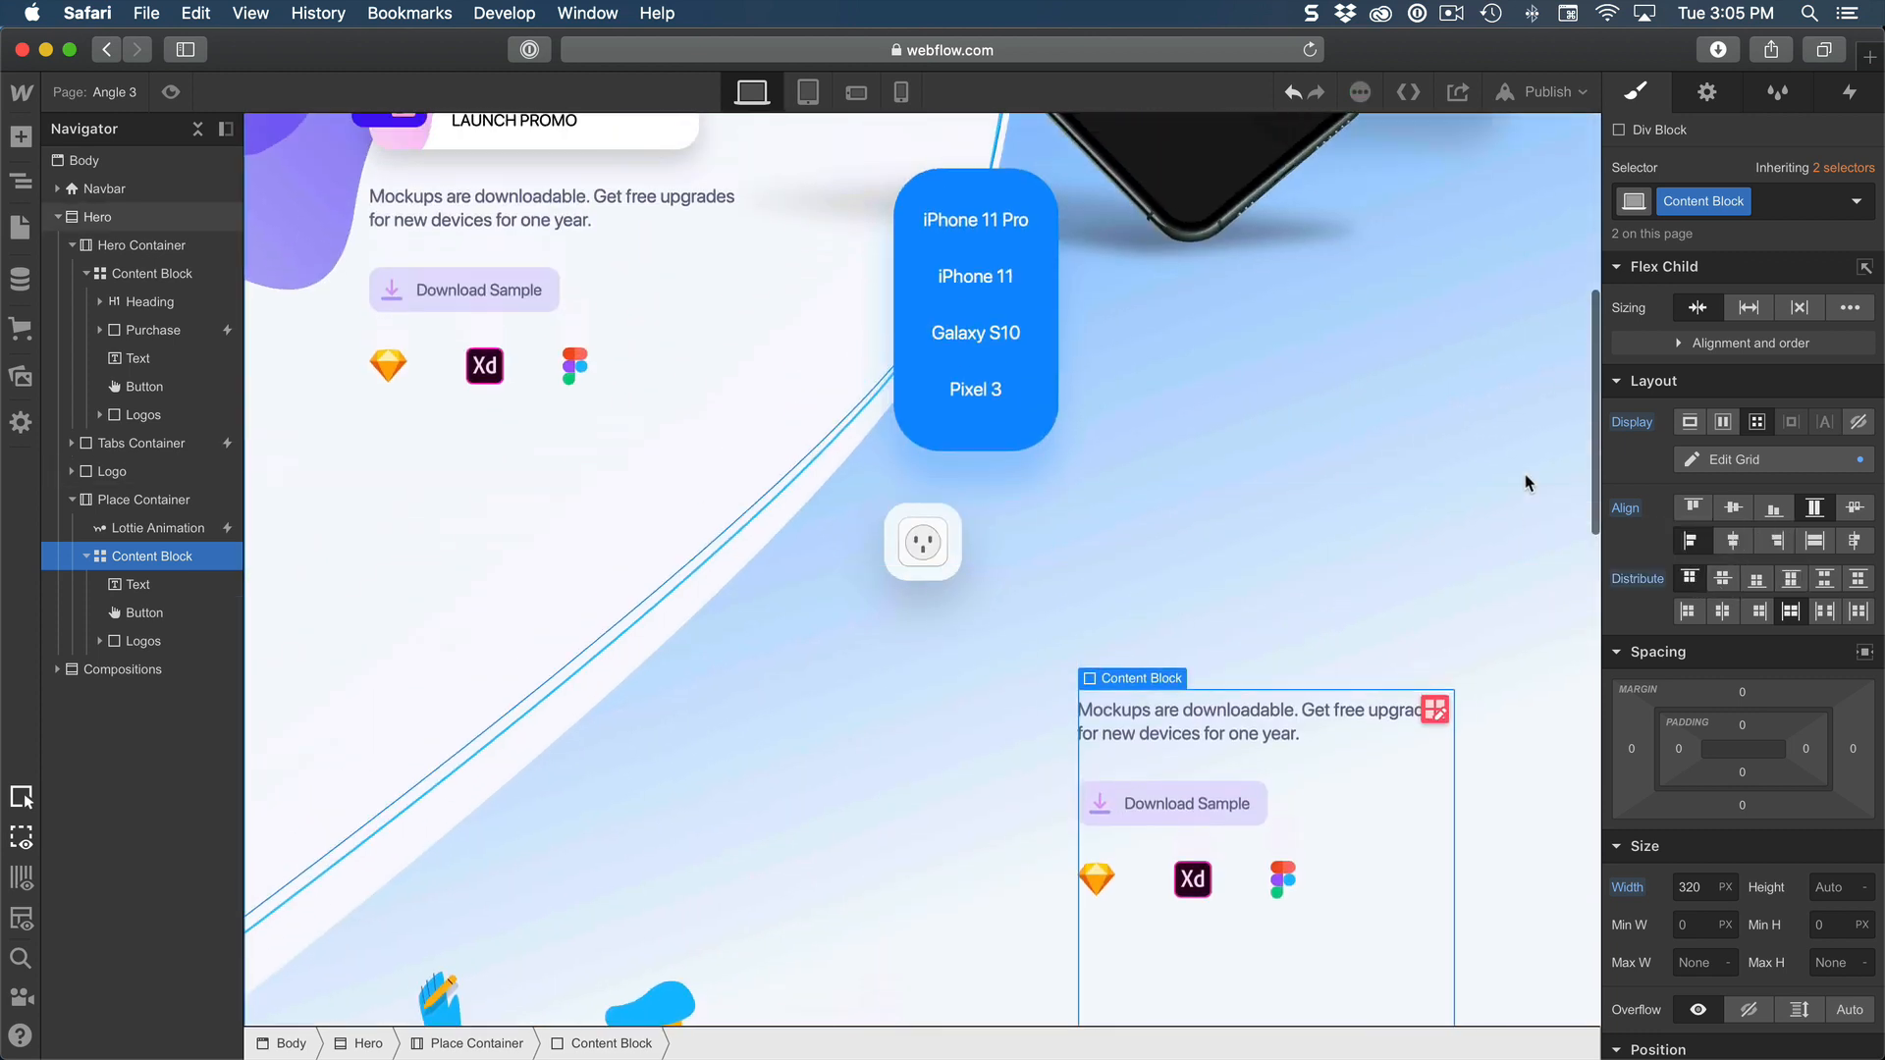
scroll(1527, 481, "up", 5)
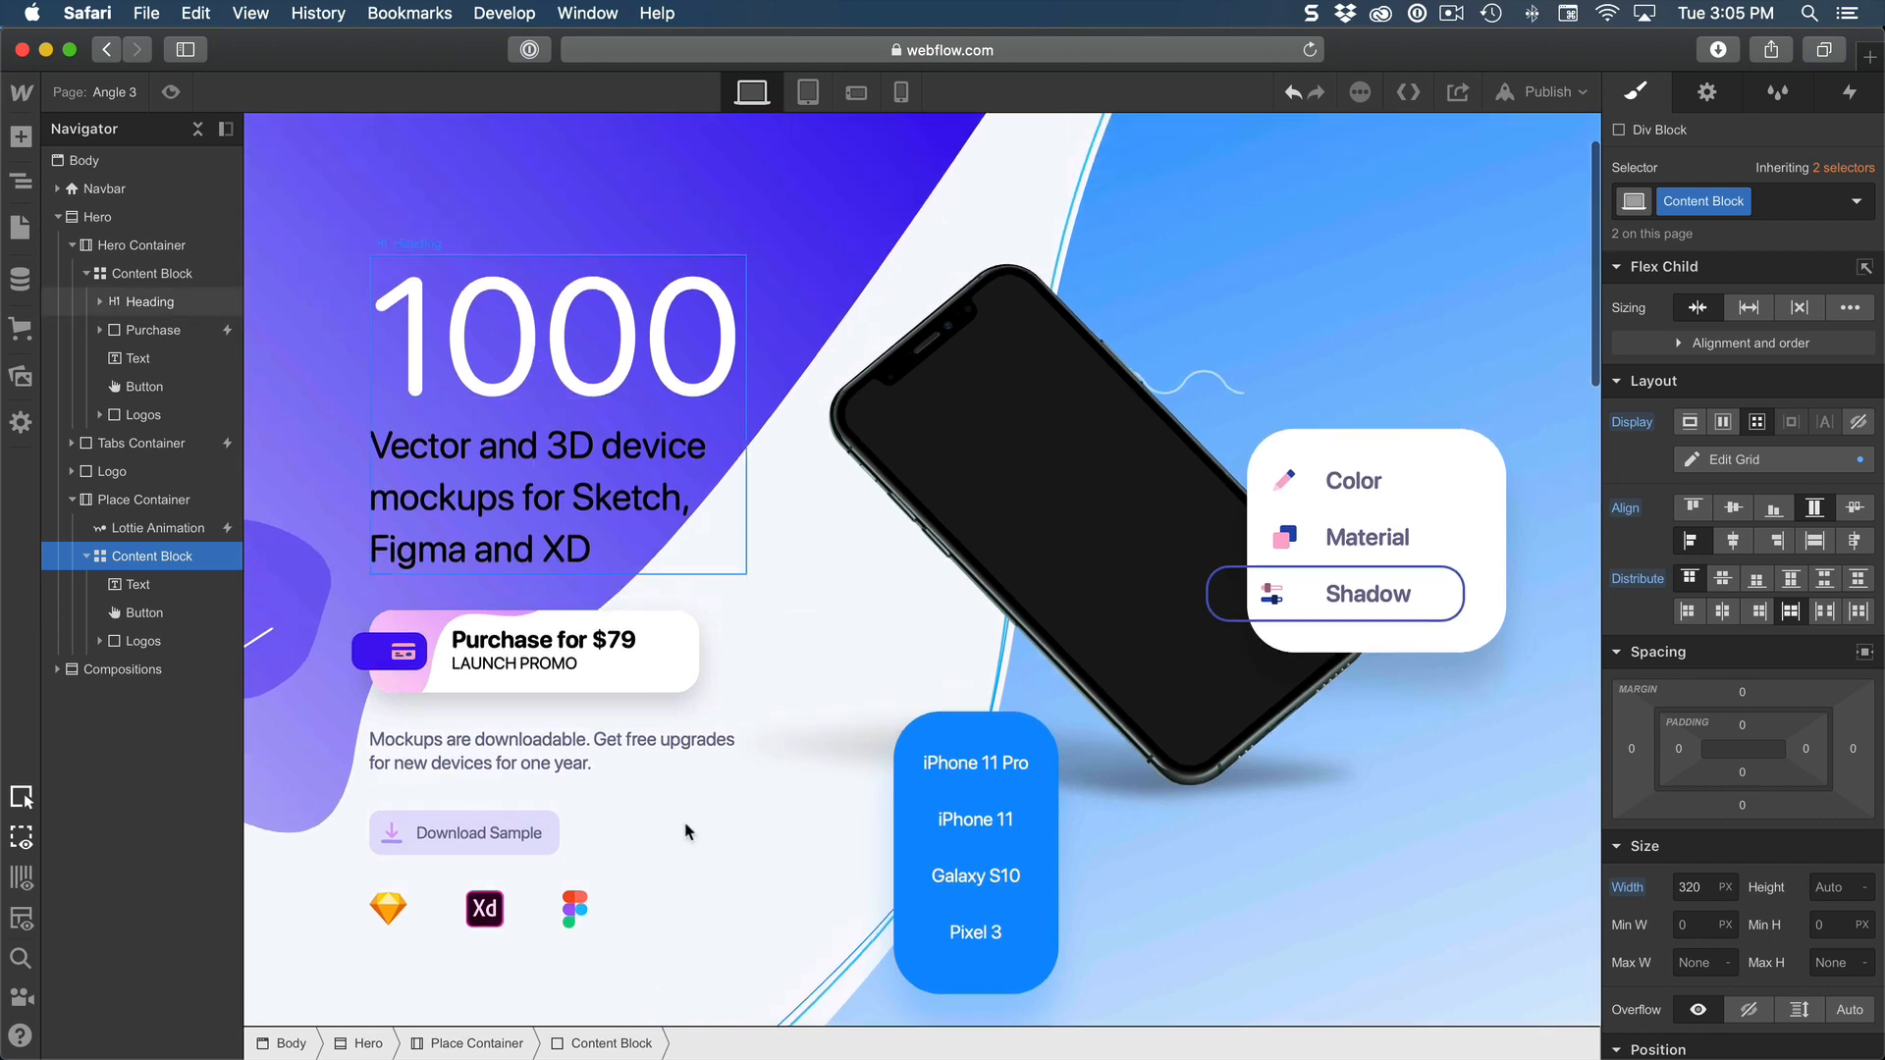
left_click(685, 831)
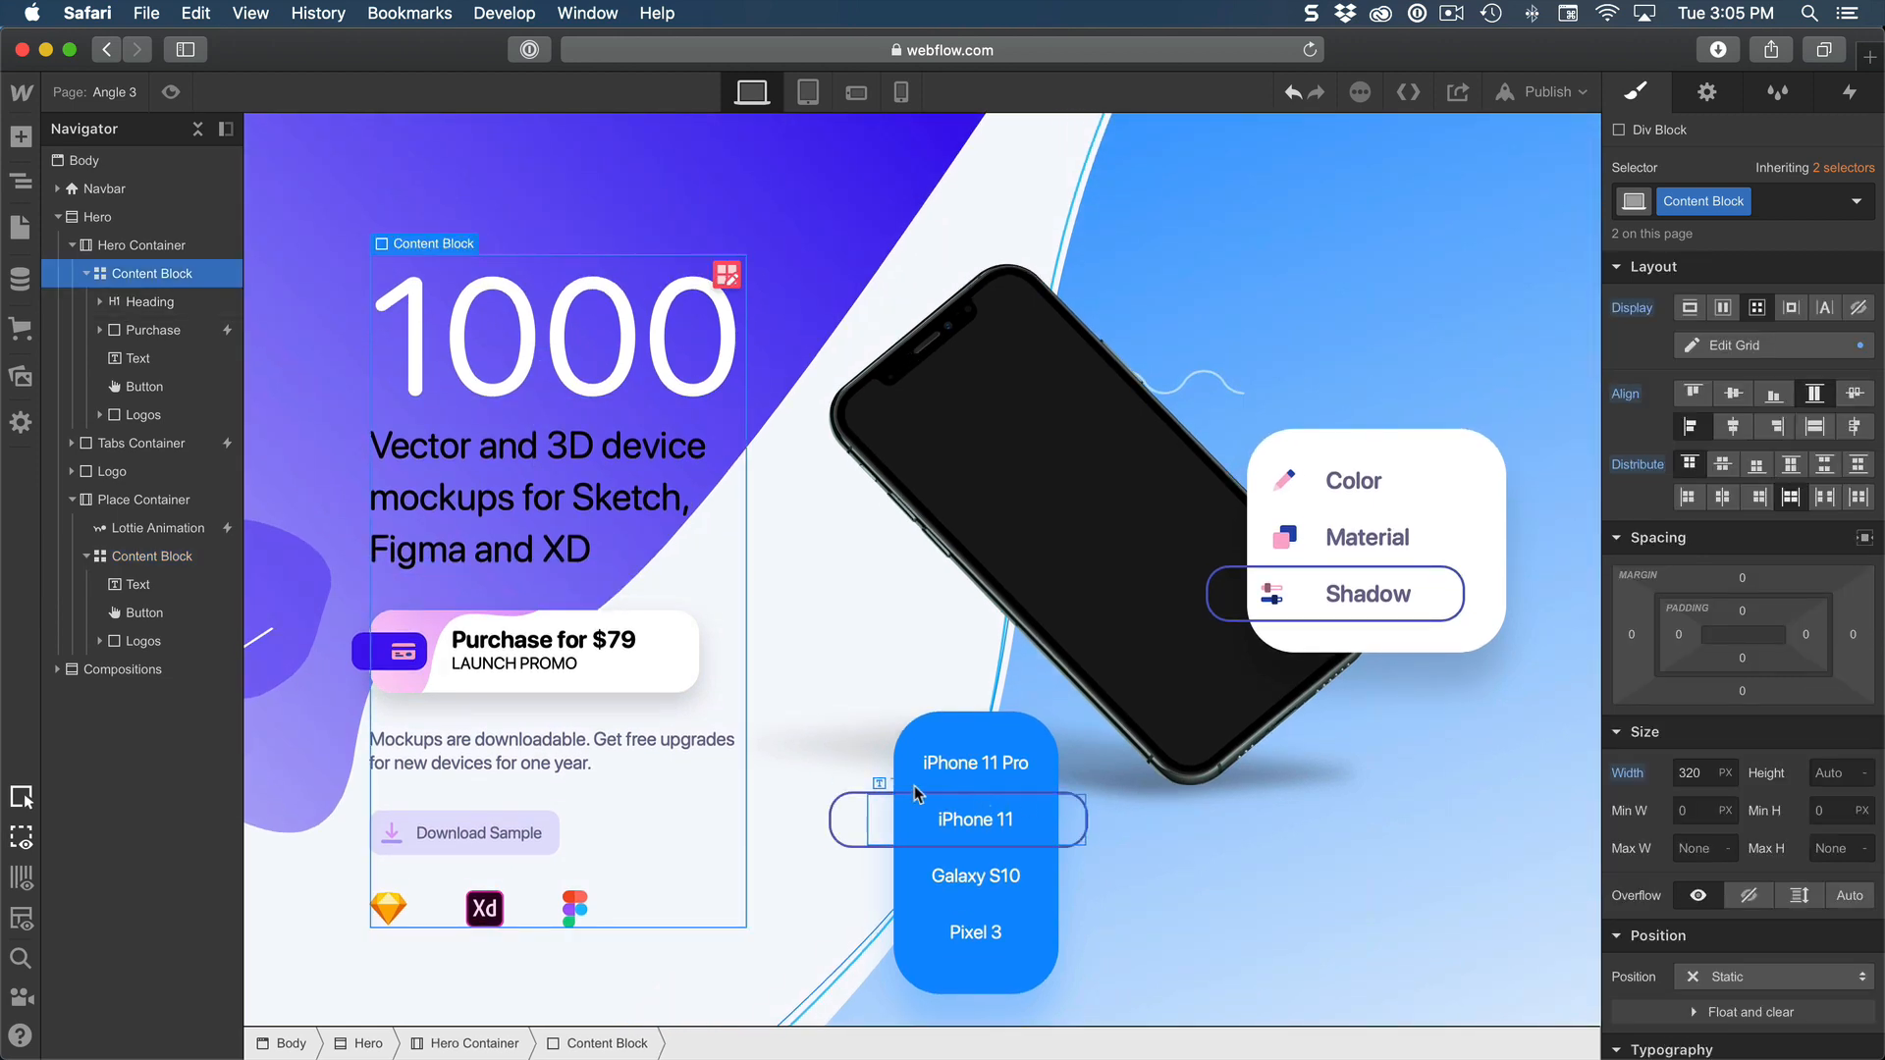
scroll(602, 743, "down", 8)
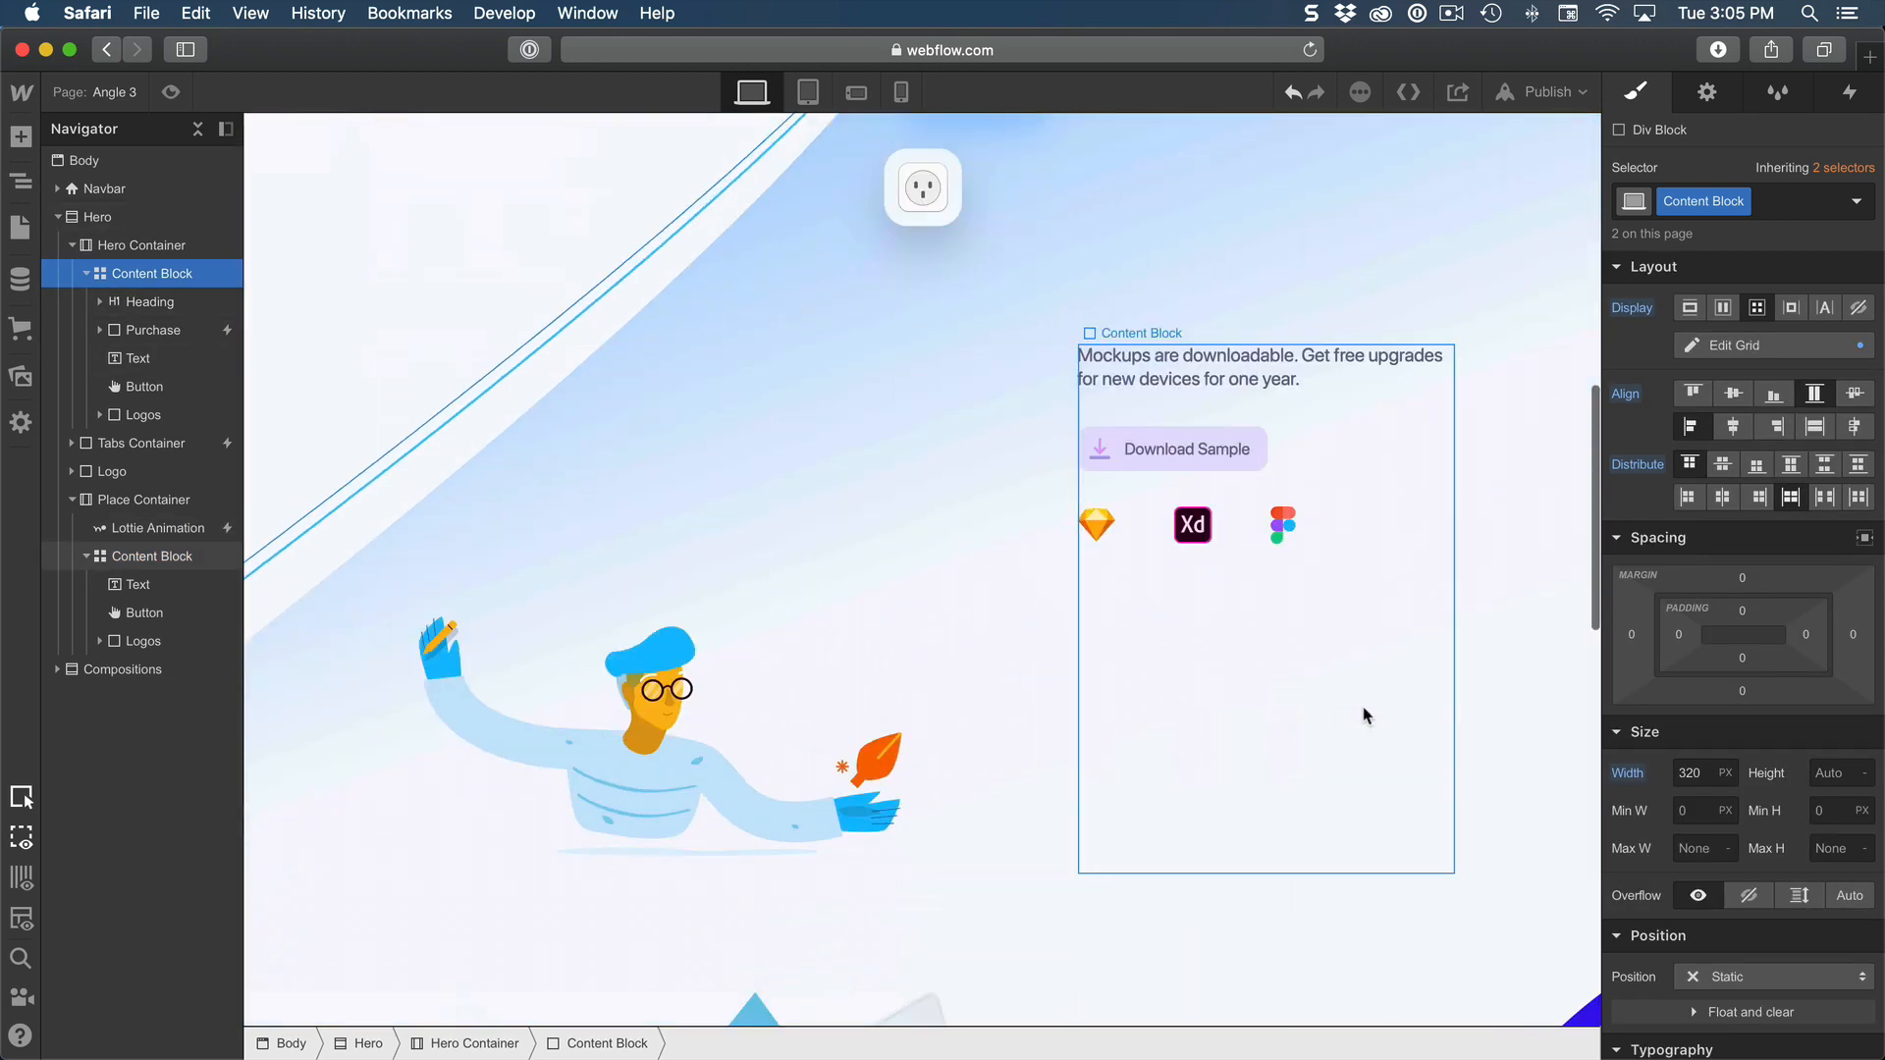
left_click(1380, 608)
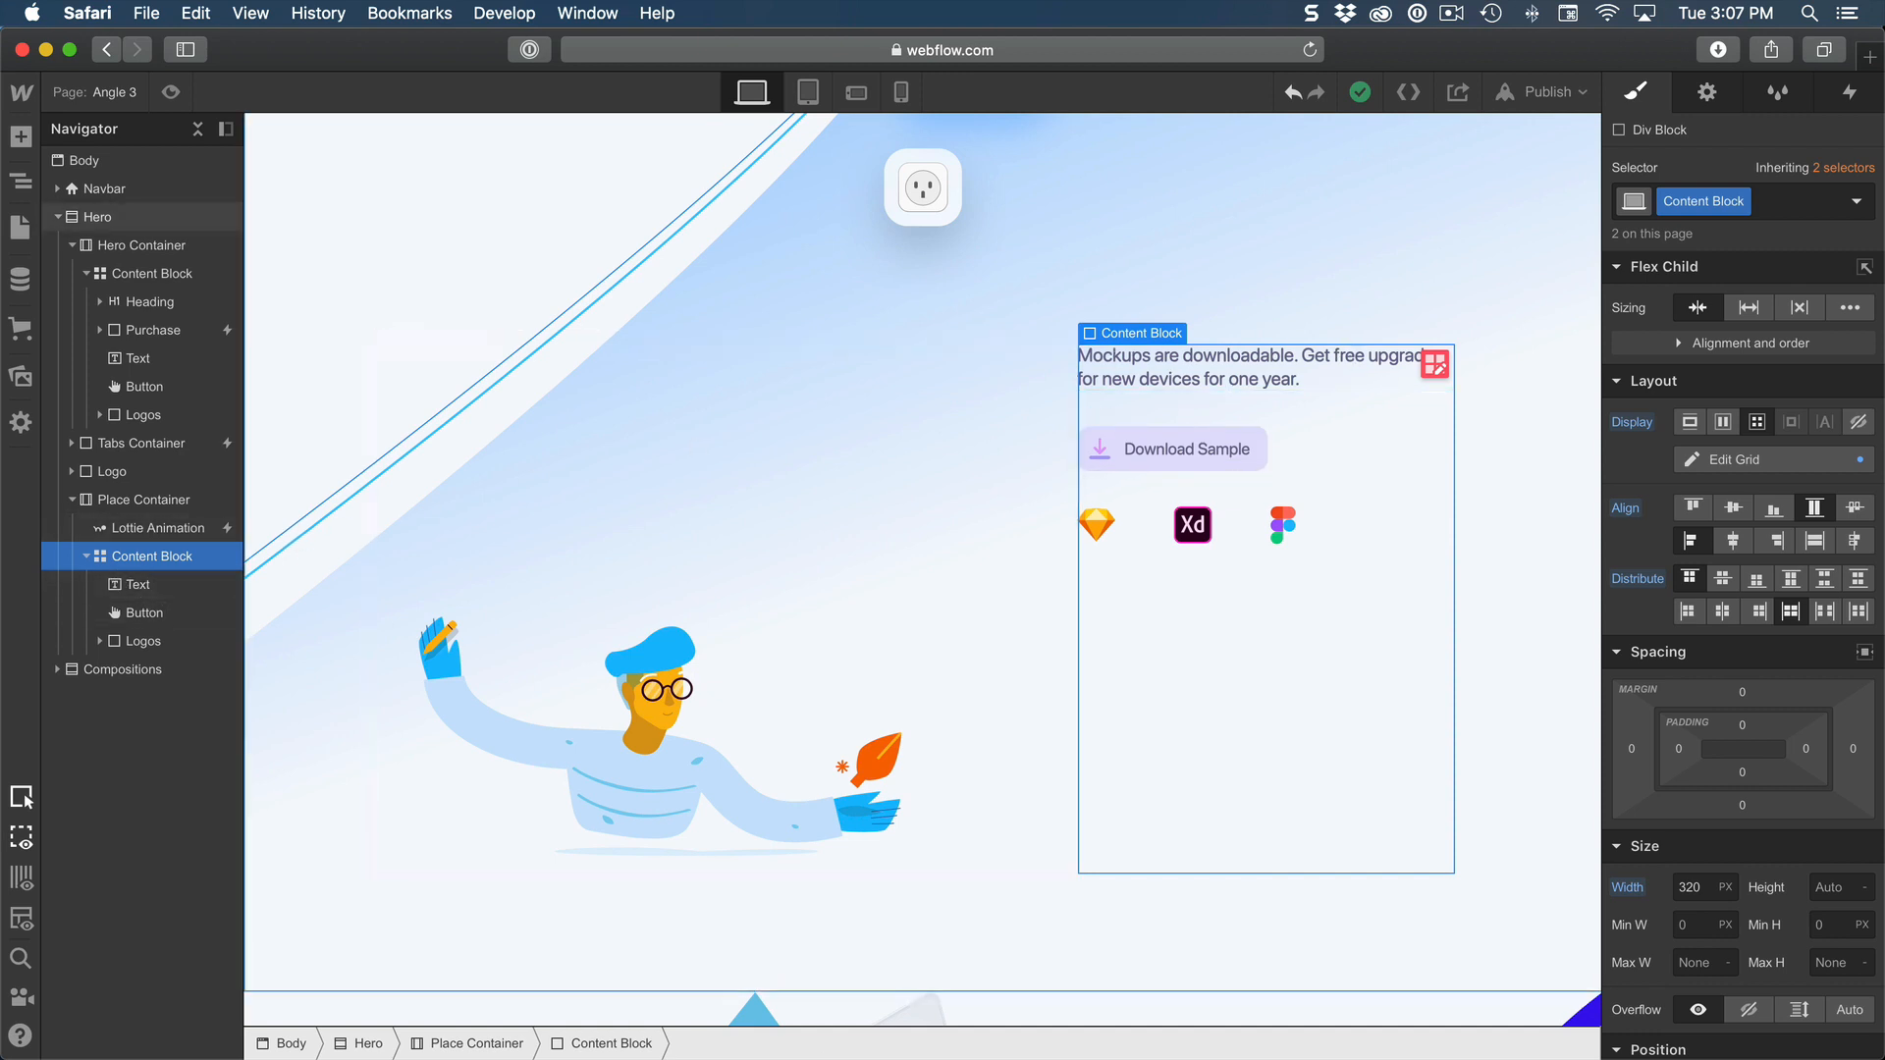
Step: Switch to Sketch, examine the plugin section's heading, text and button in the landing page design, and return to Webflow
left_click(706, 976)
scroll(860, 528, "up", 10)
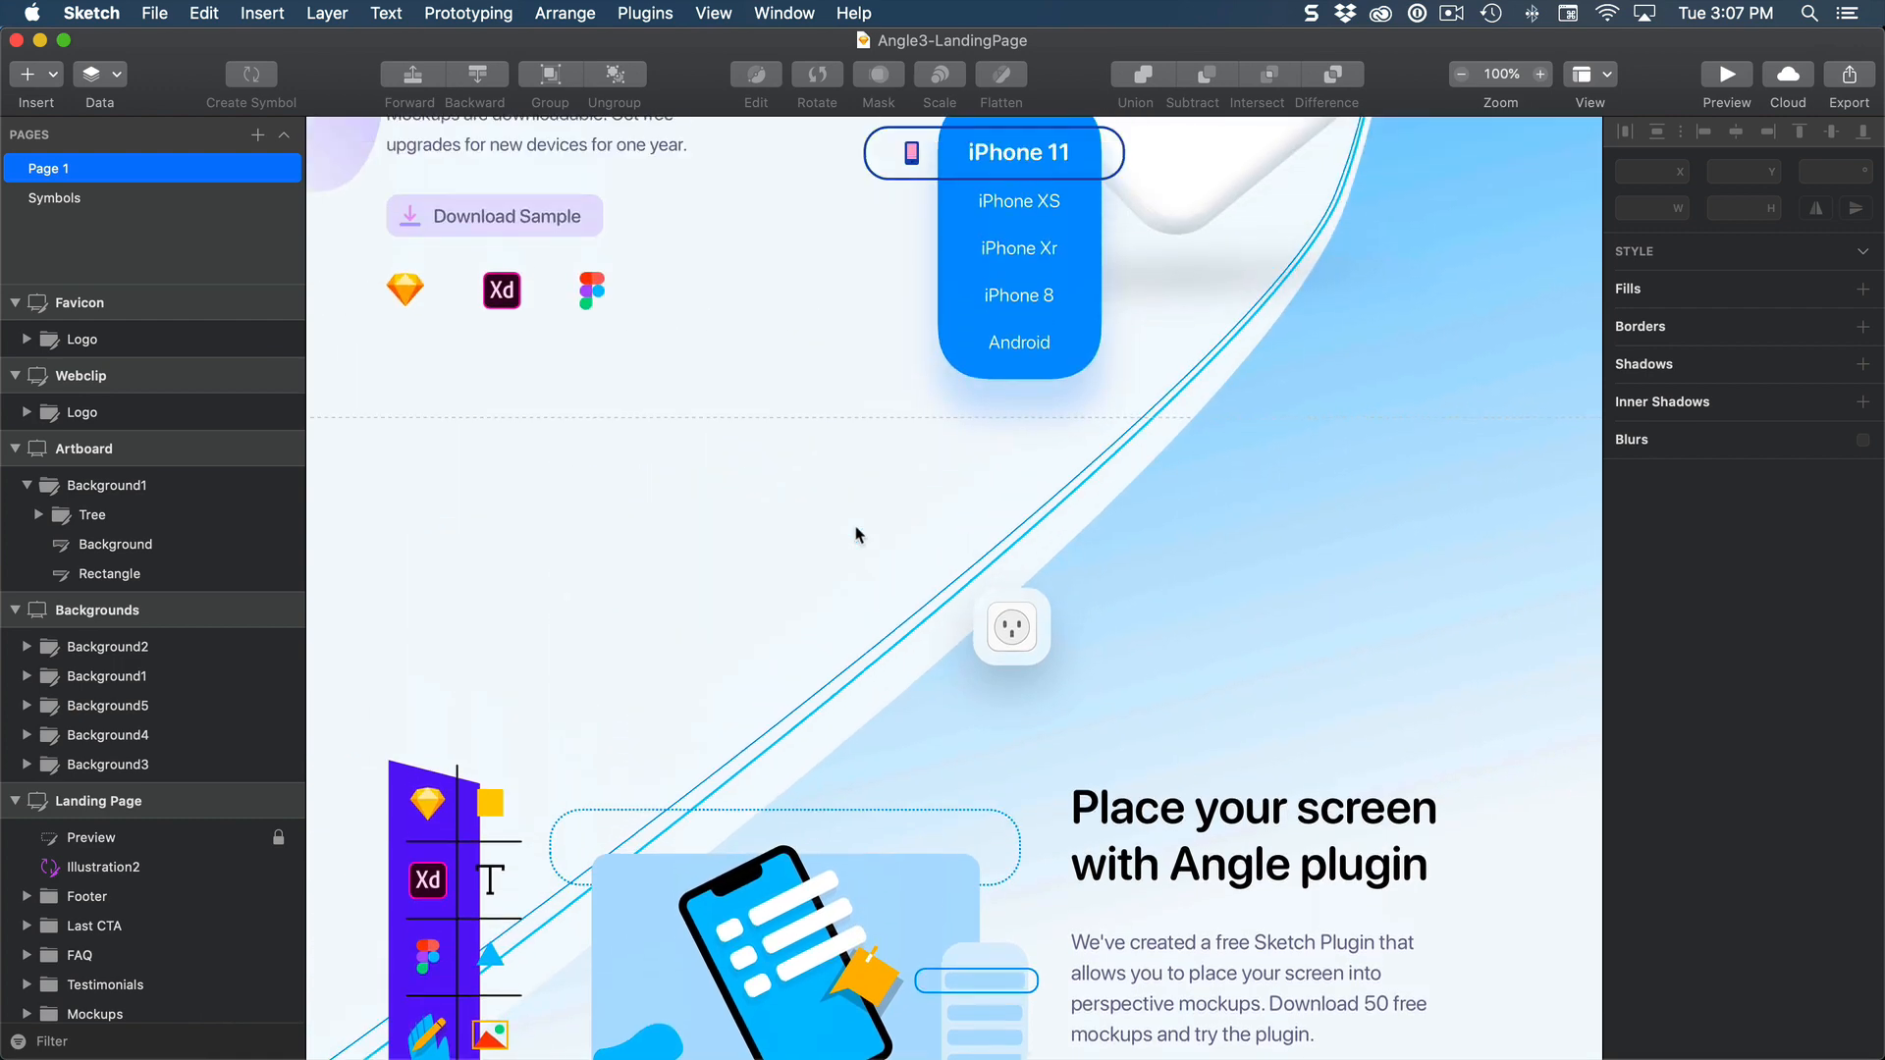
key("super+minus")
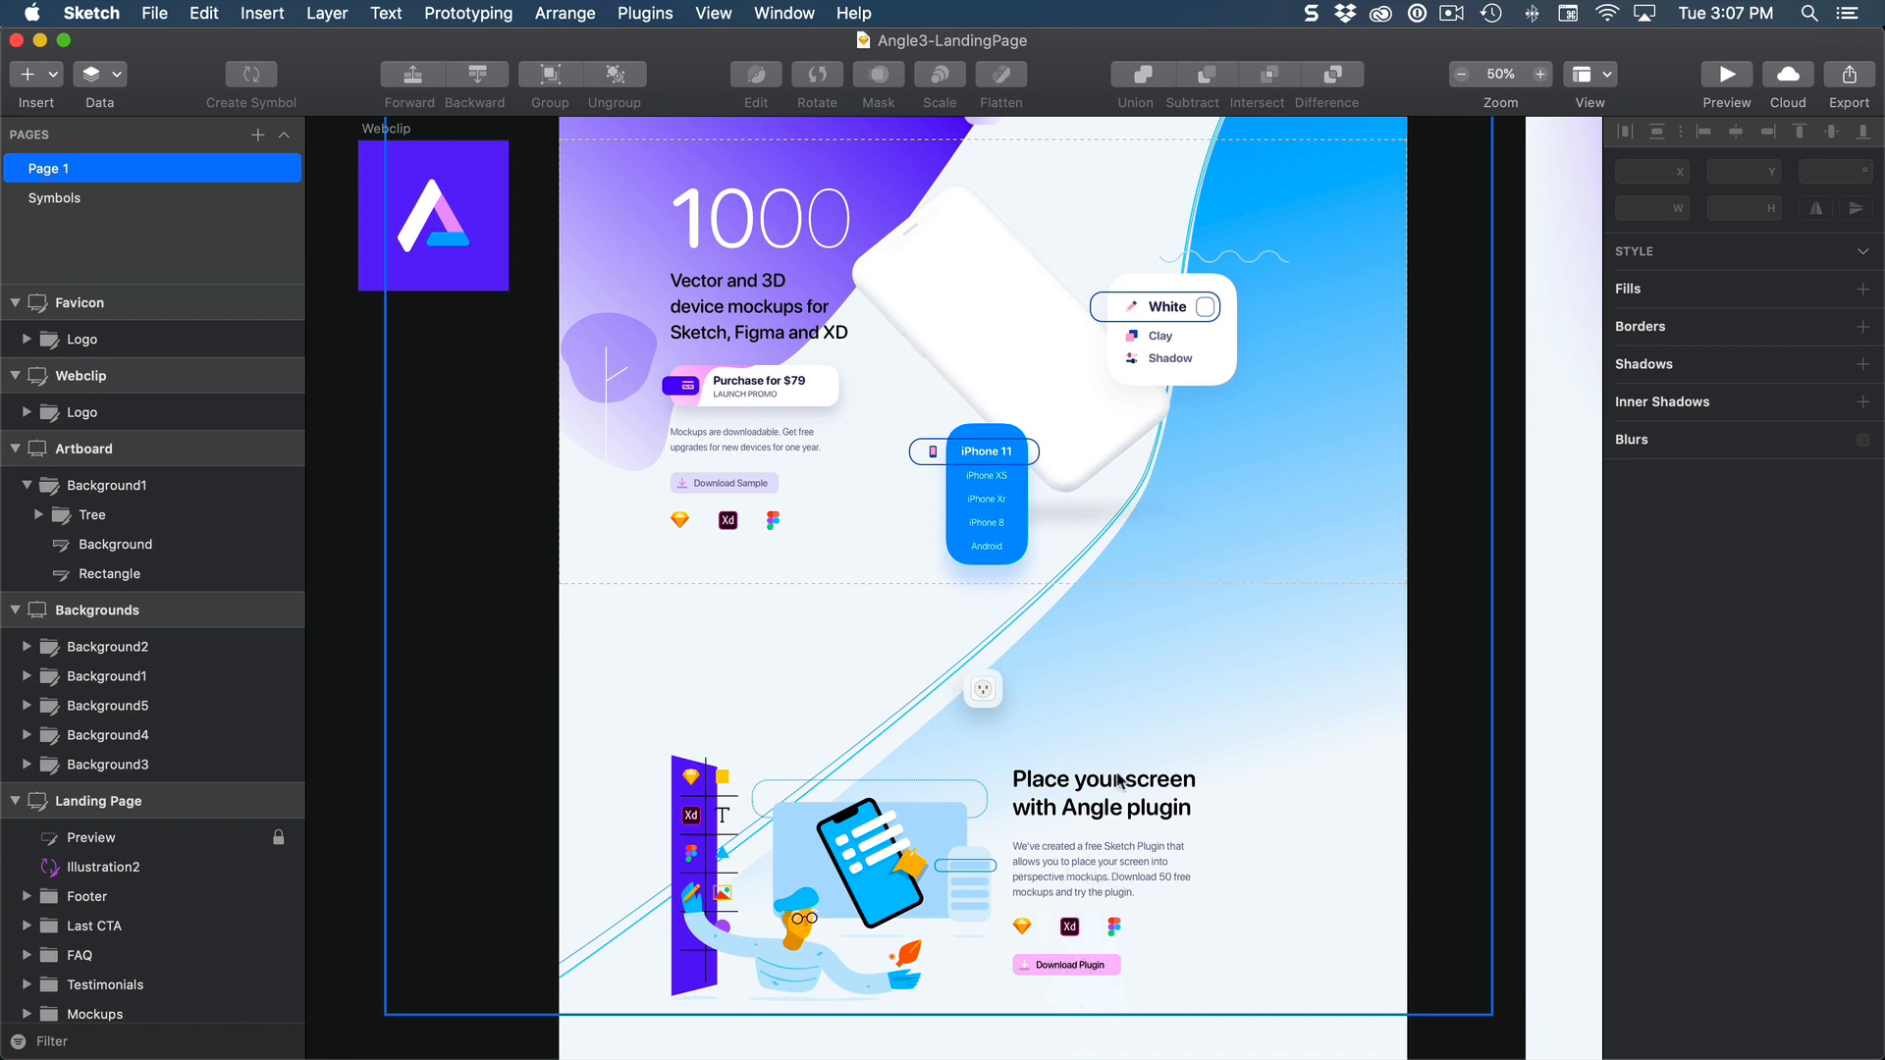
left_click(827, 290, "super")
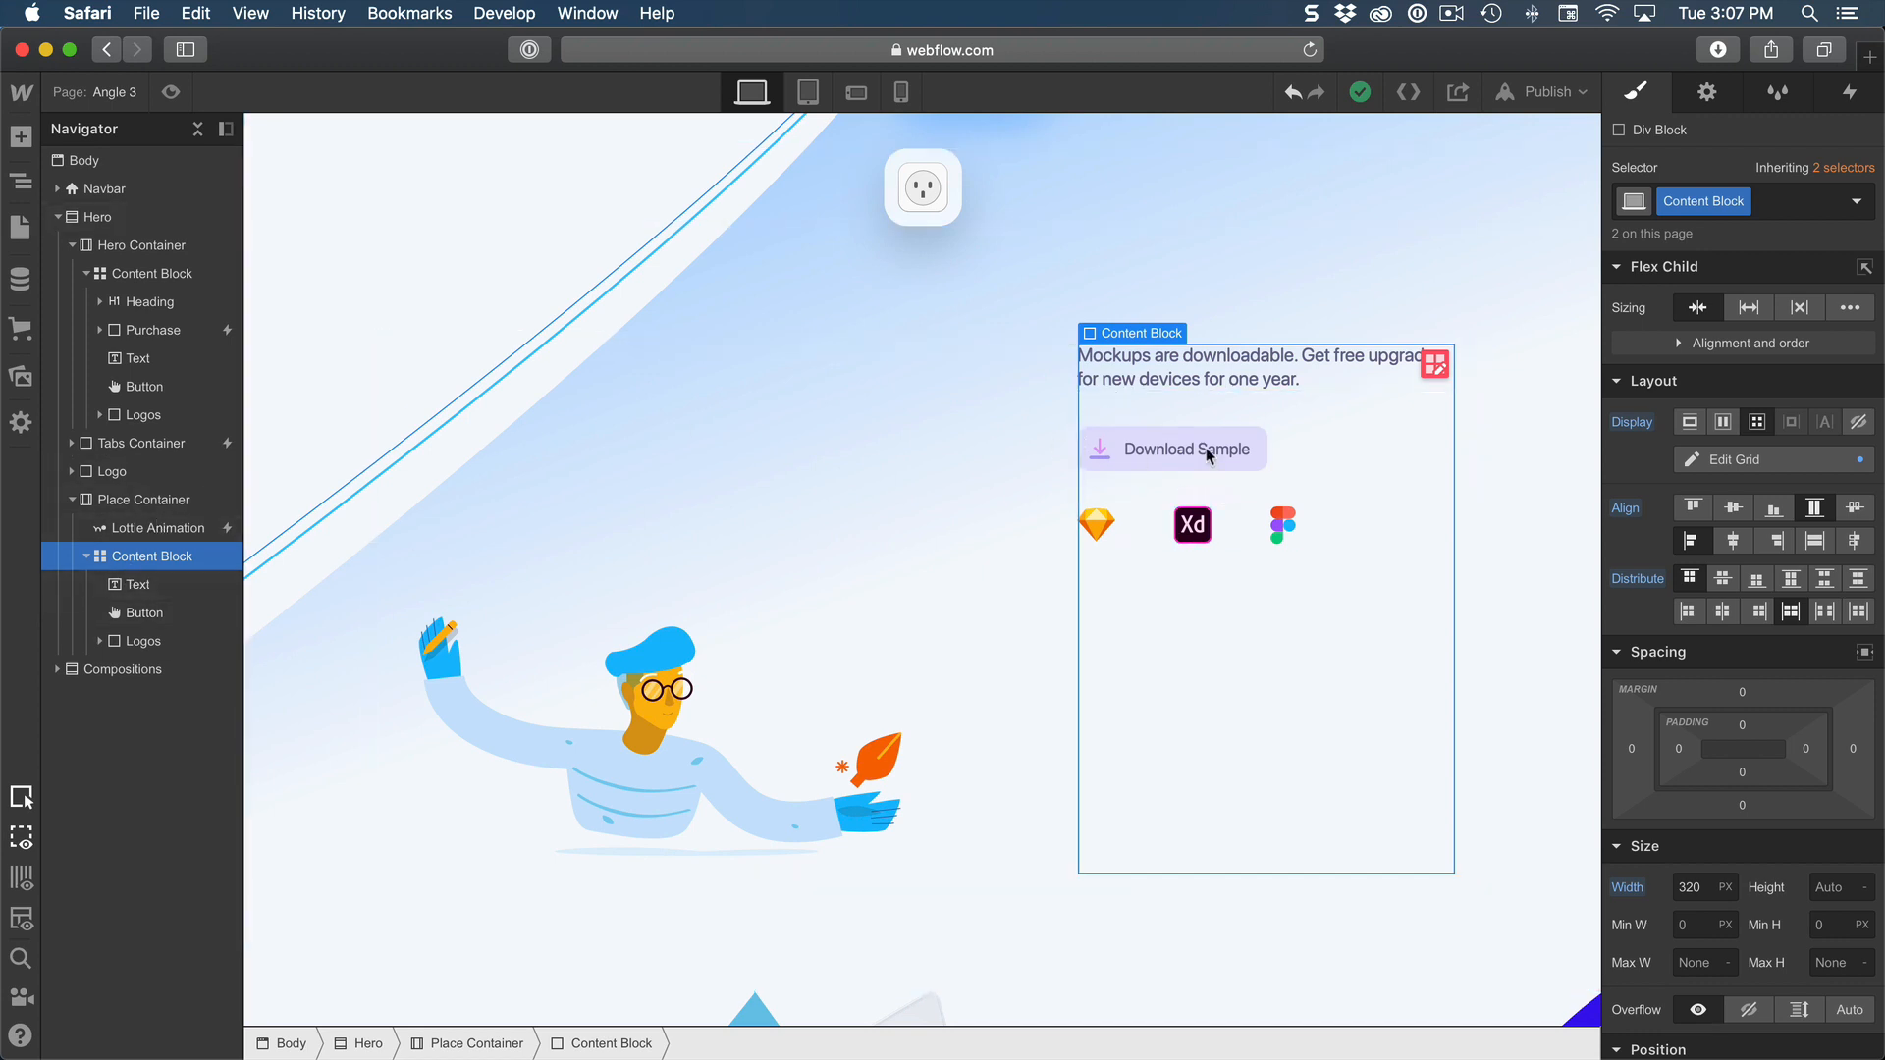
Step: Add an H1 heading to Place Container's Content Block and move it above the Text element
key("a")
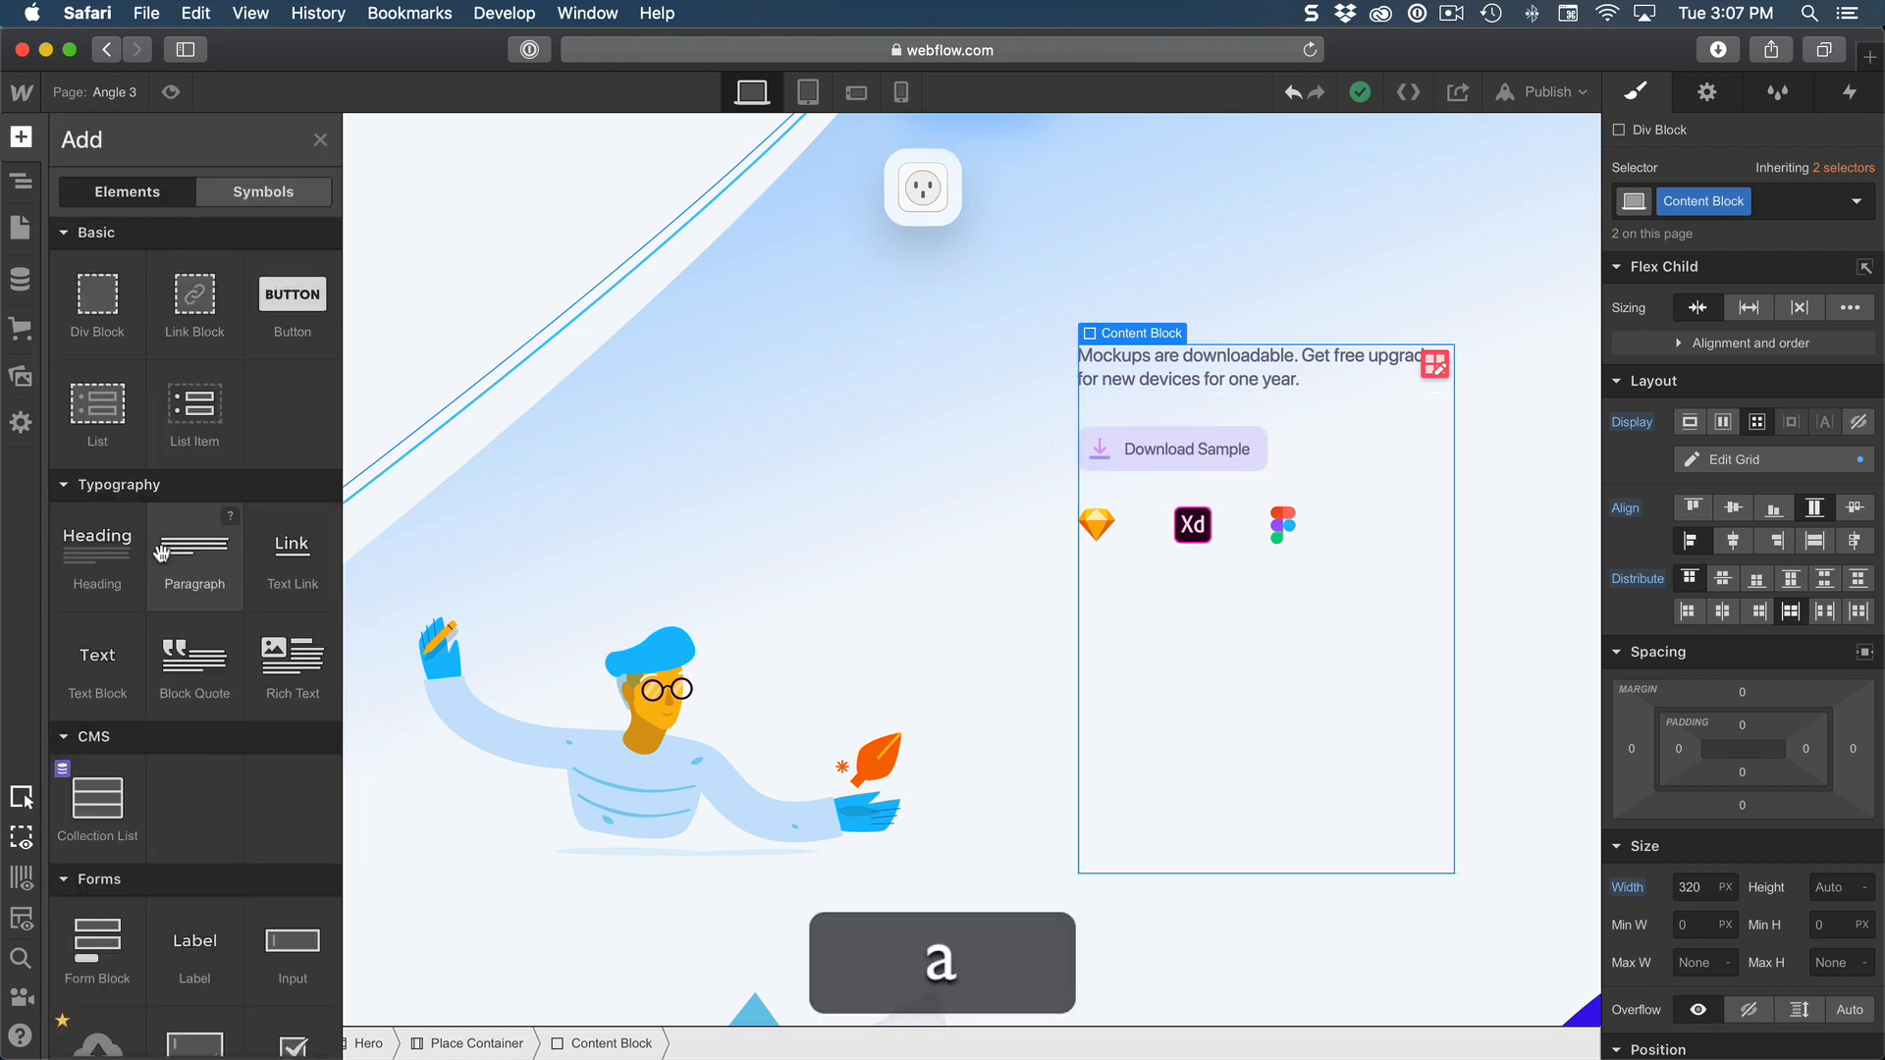
left_click(101, 567)
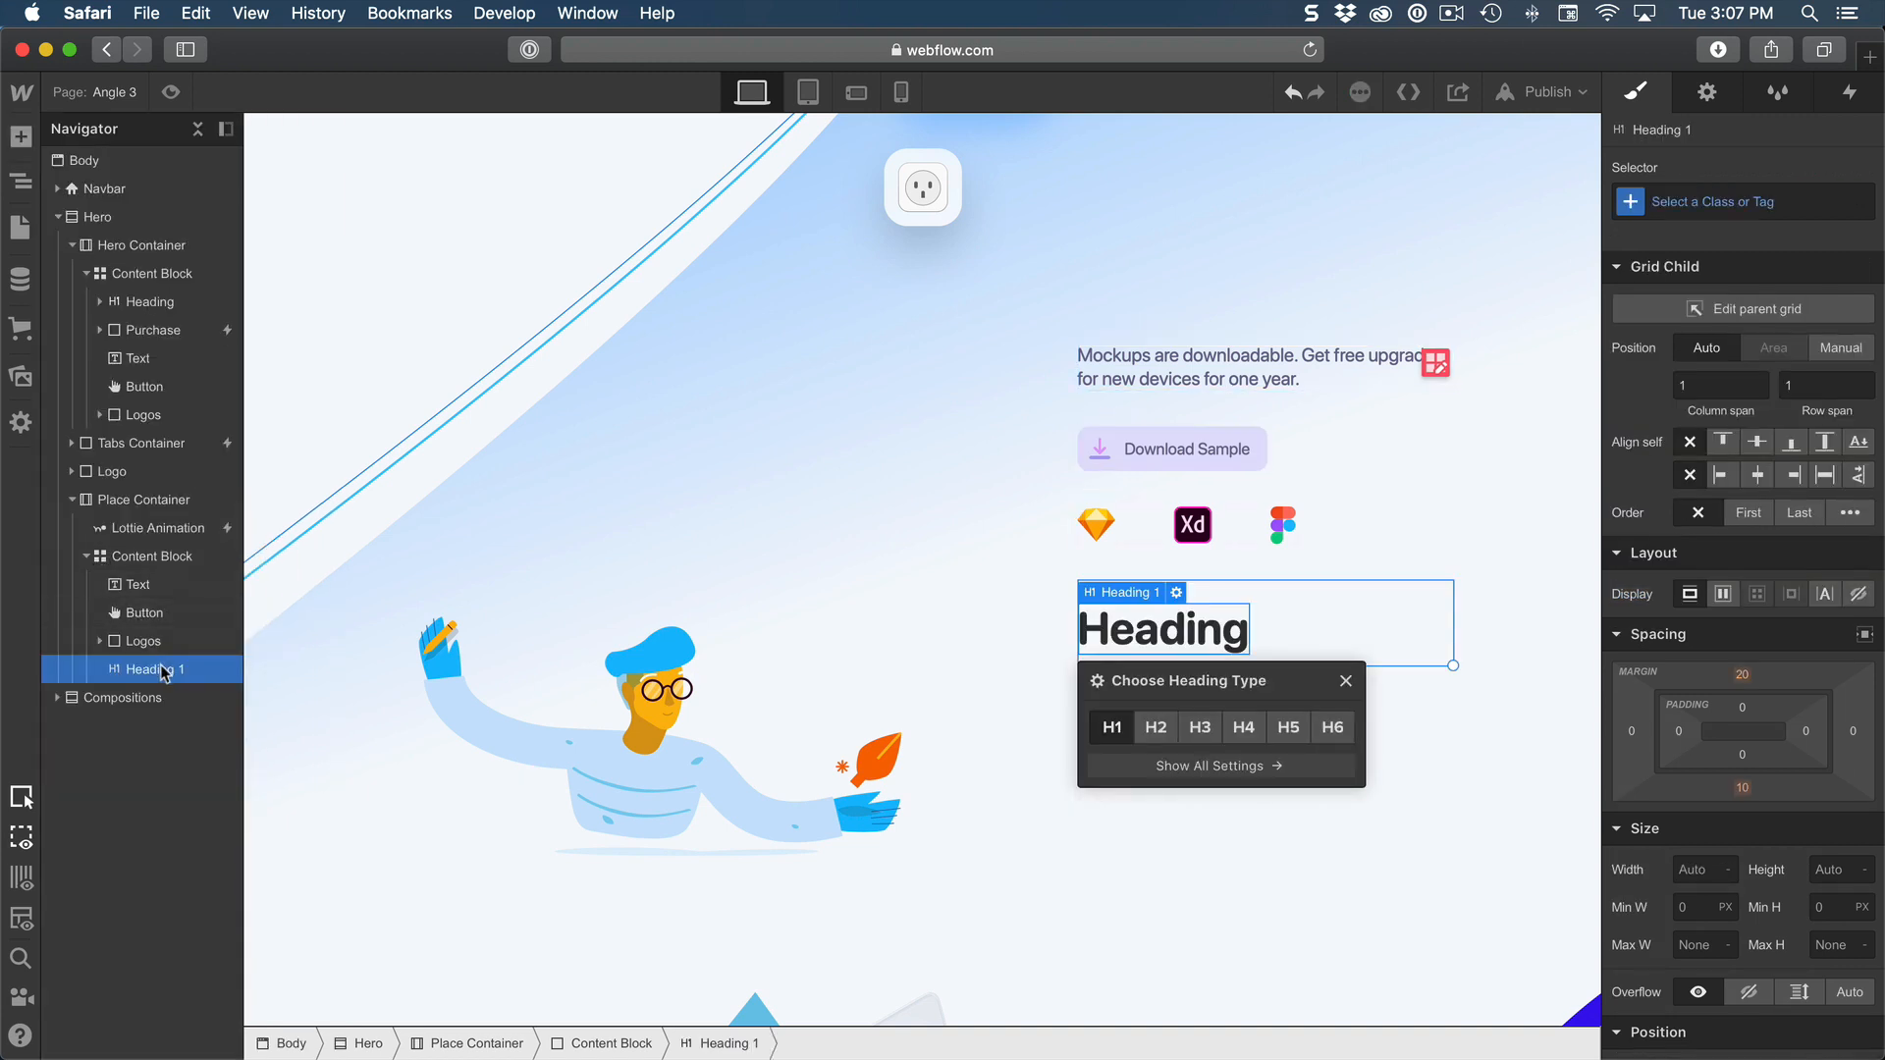
left_click_drag(152, 672, 173, 593)
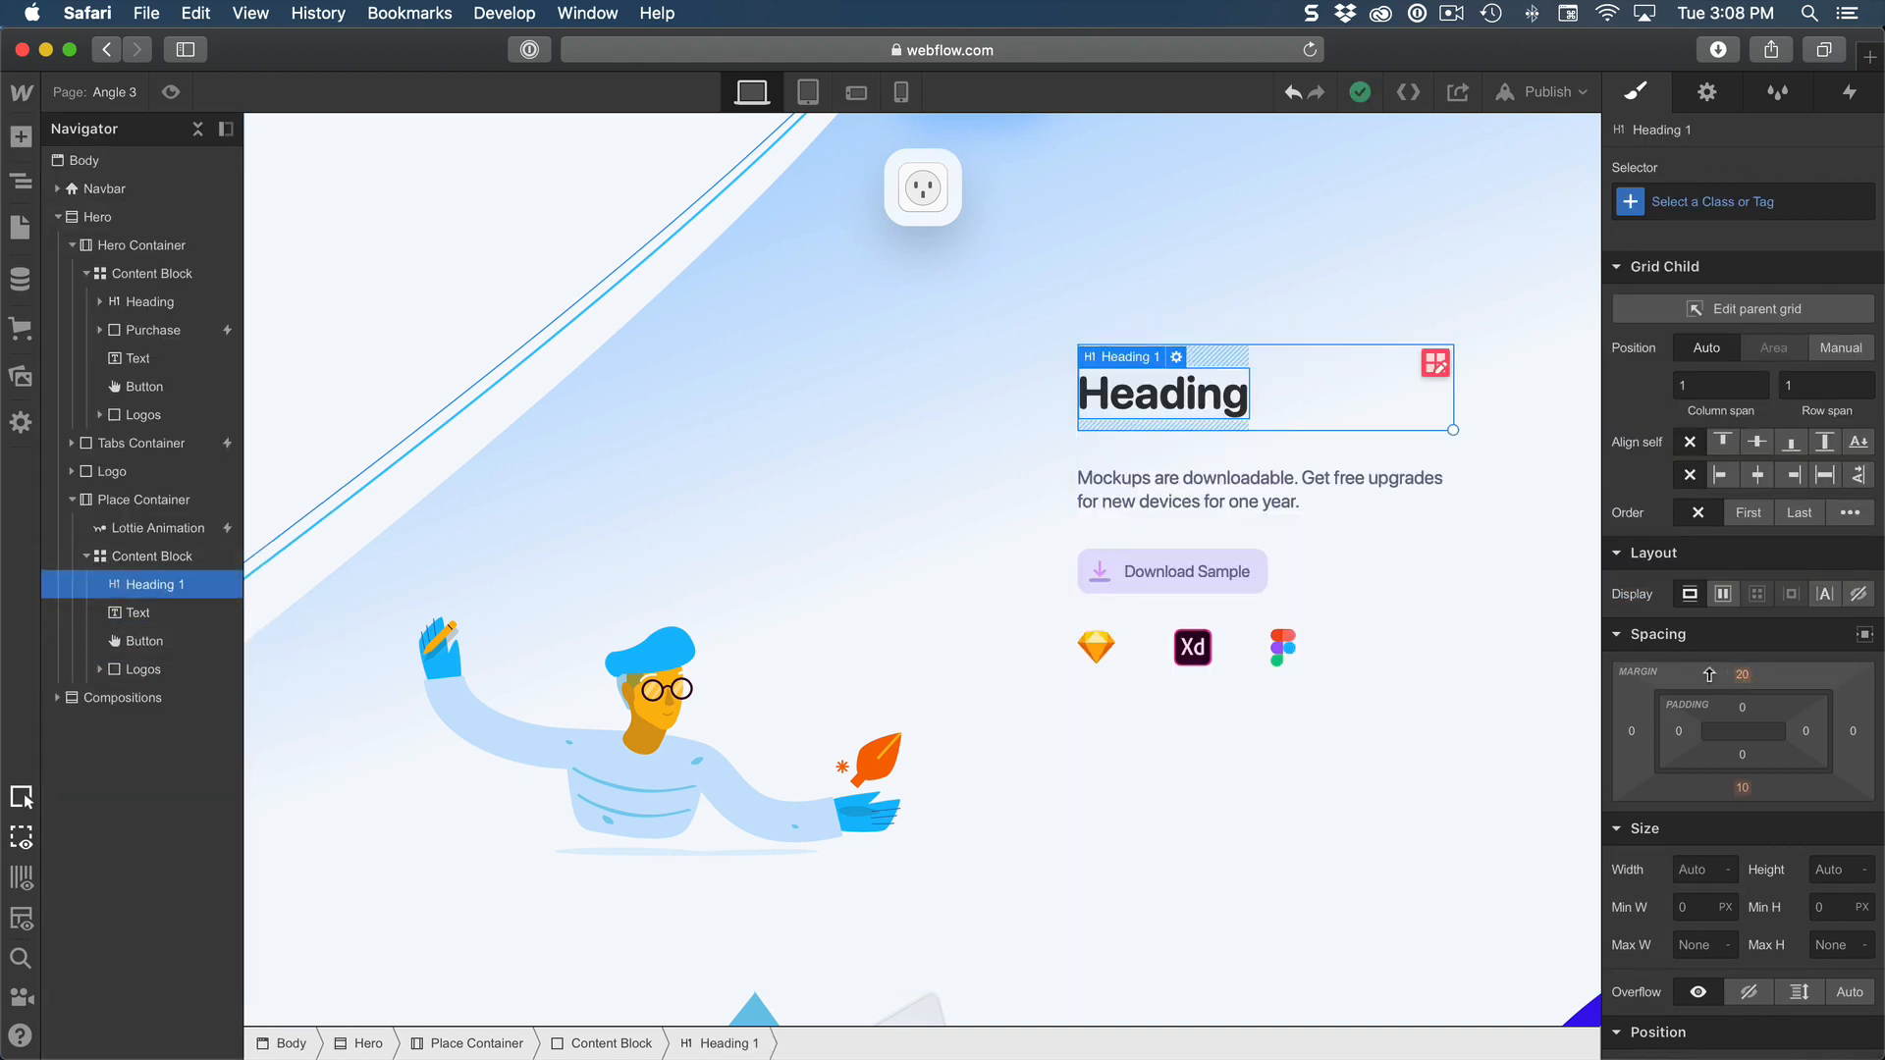
Step: Set the new heading's top and bottom margins to 0
left_click(1742, 677)
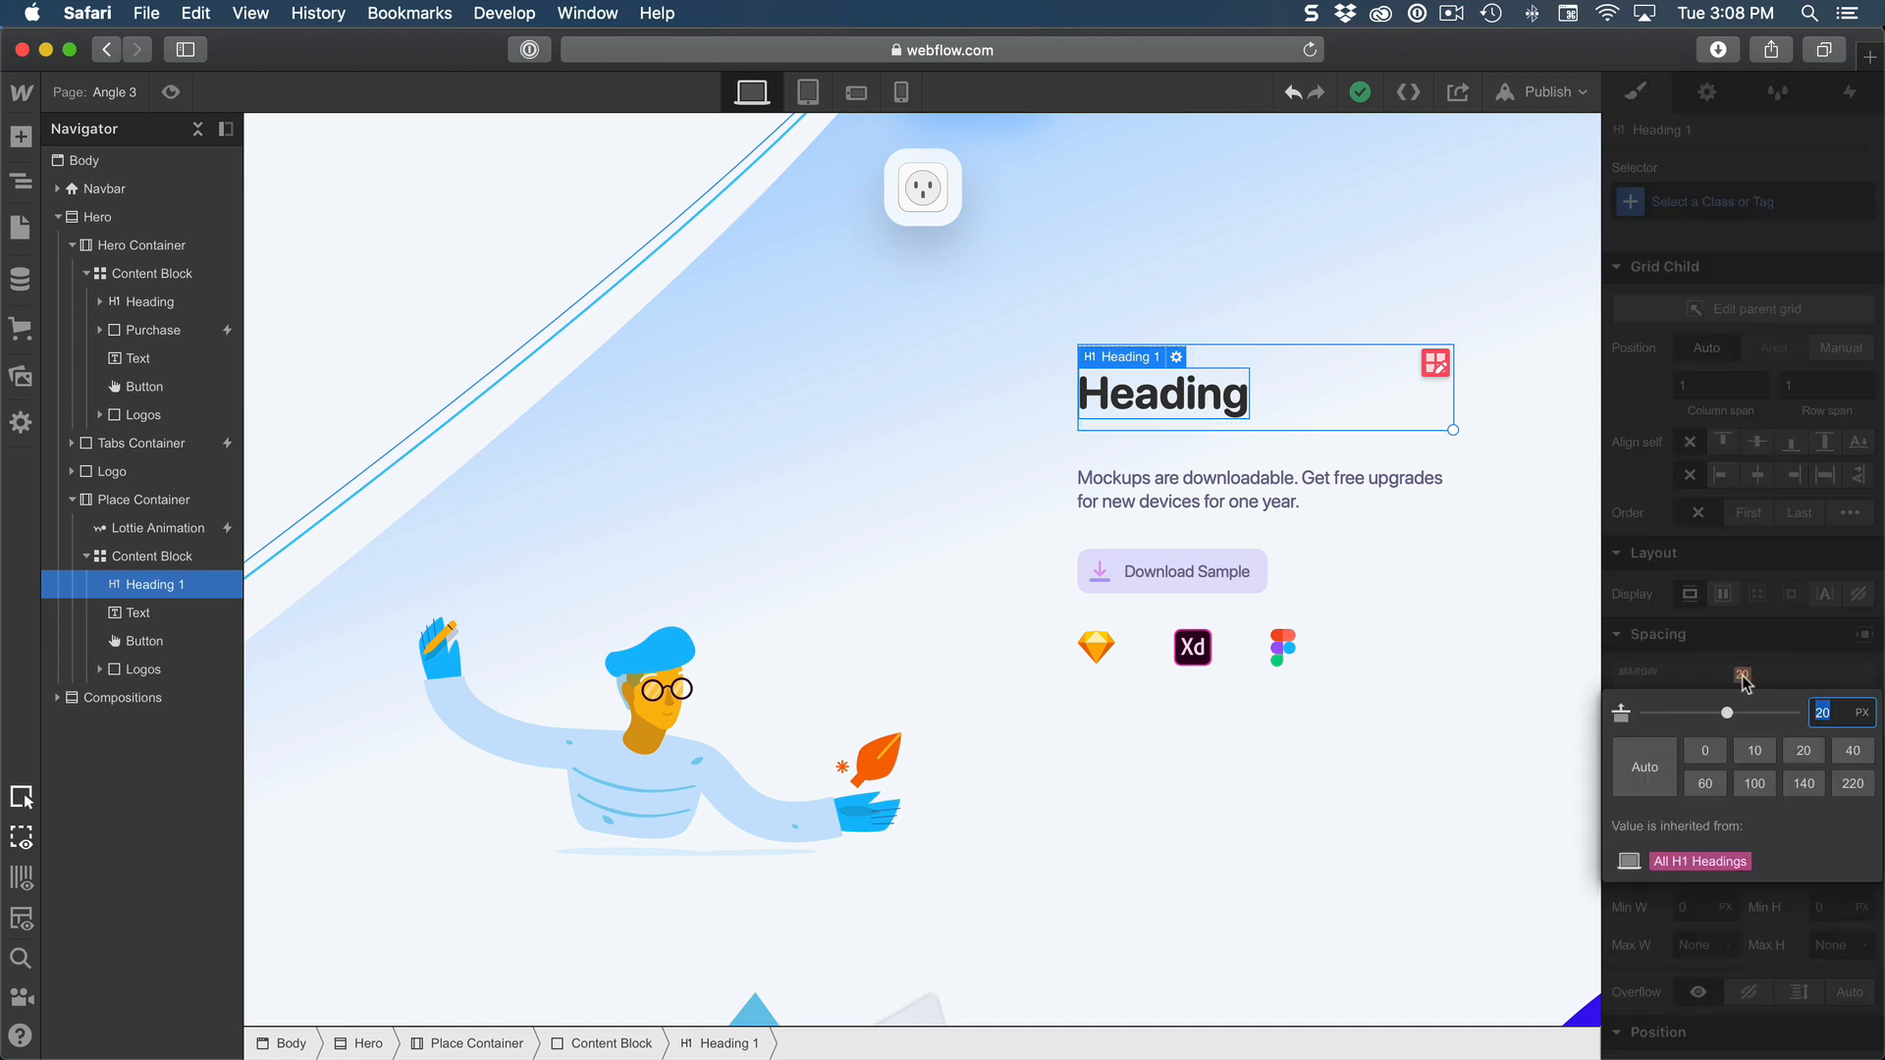
type("0")
key("Return")
left_click(1742, 787)
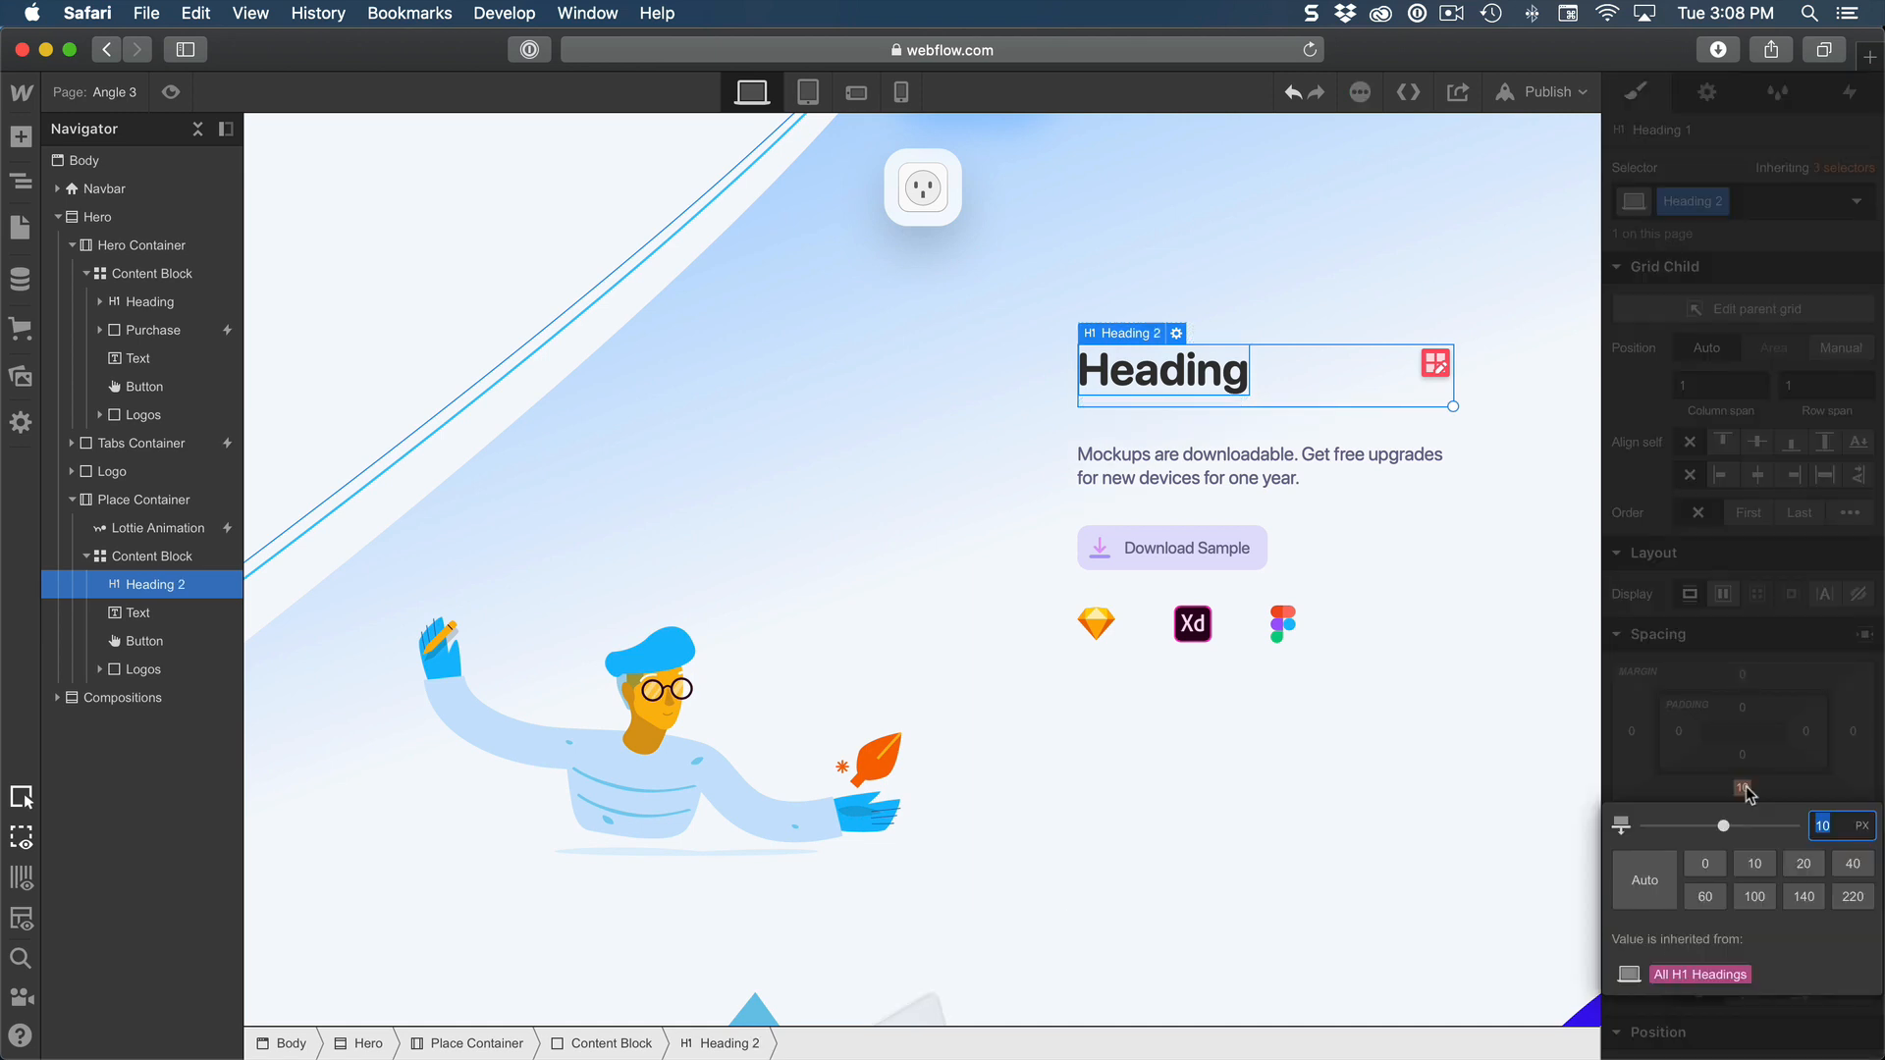
type("0")
key("Return")
Step: Style Place Container's heading with a 40 px font size, 500 - Medium weight and black text color
scroll(1793, 778, "down", 5)
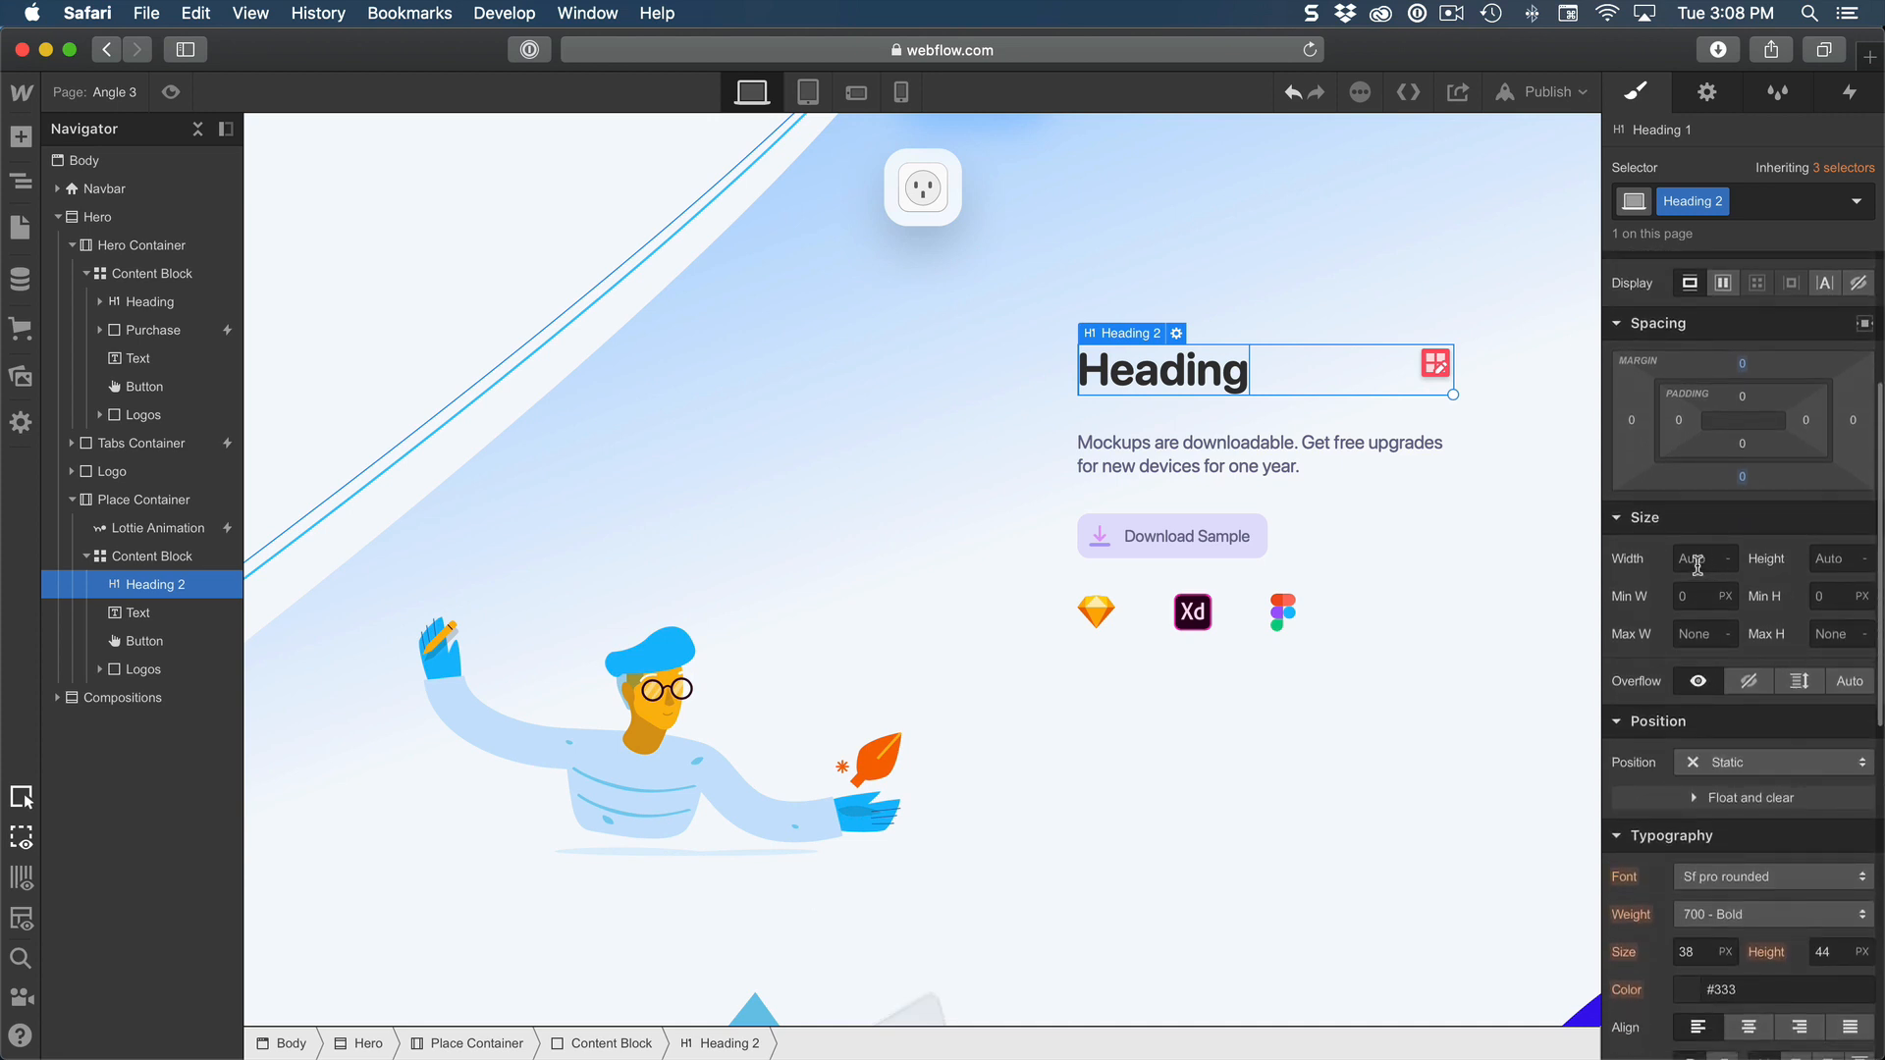
left_click(1690, 599)
scroll(1715, 638, "down", 5)
left_click(1704, 739)
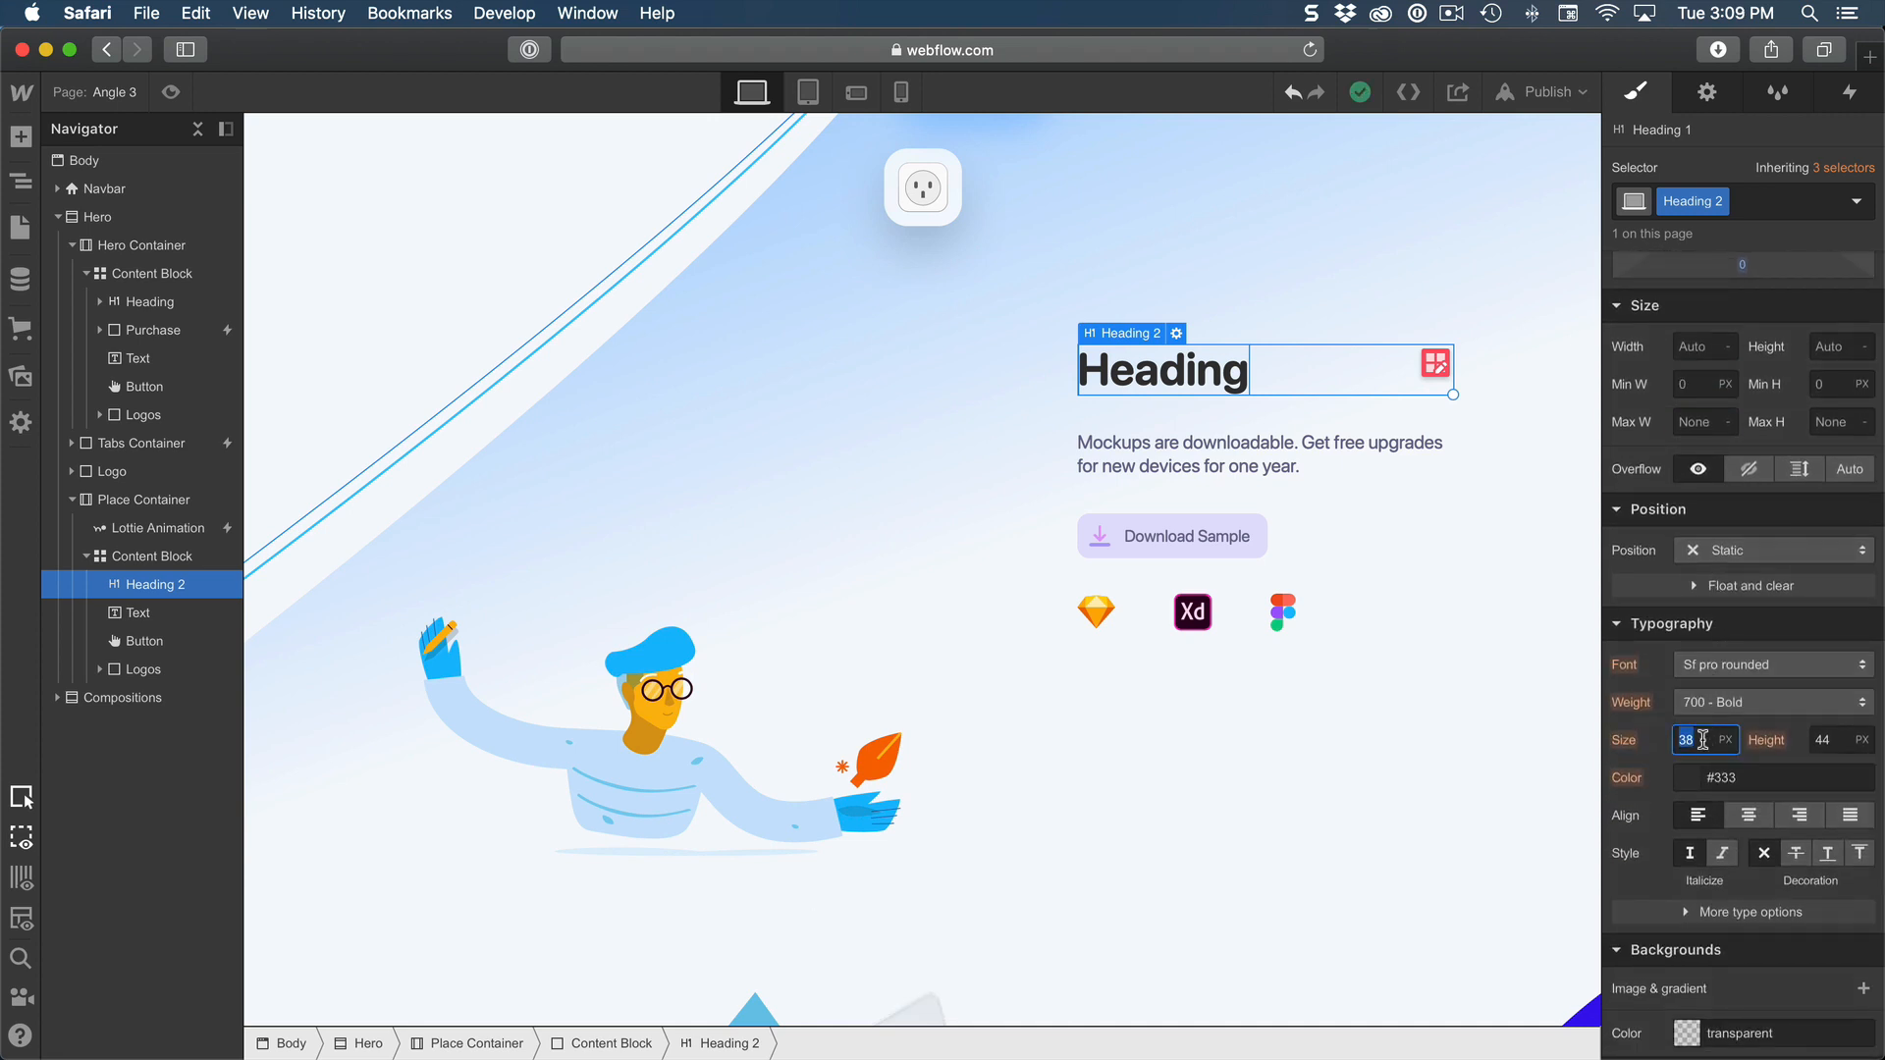
type("40")
key("Return")
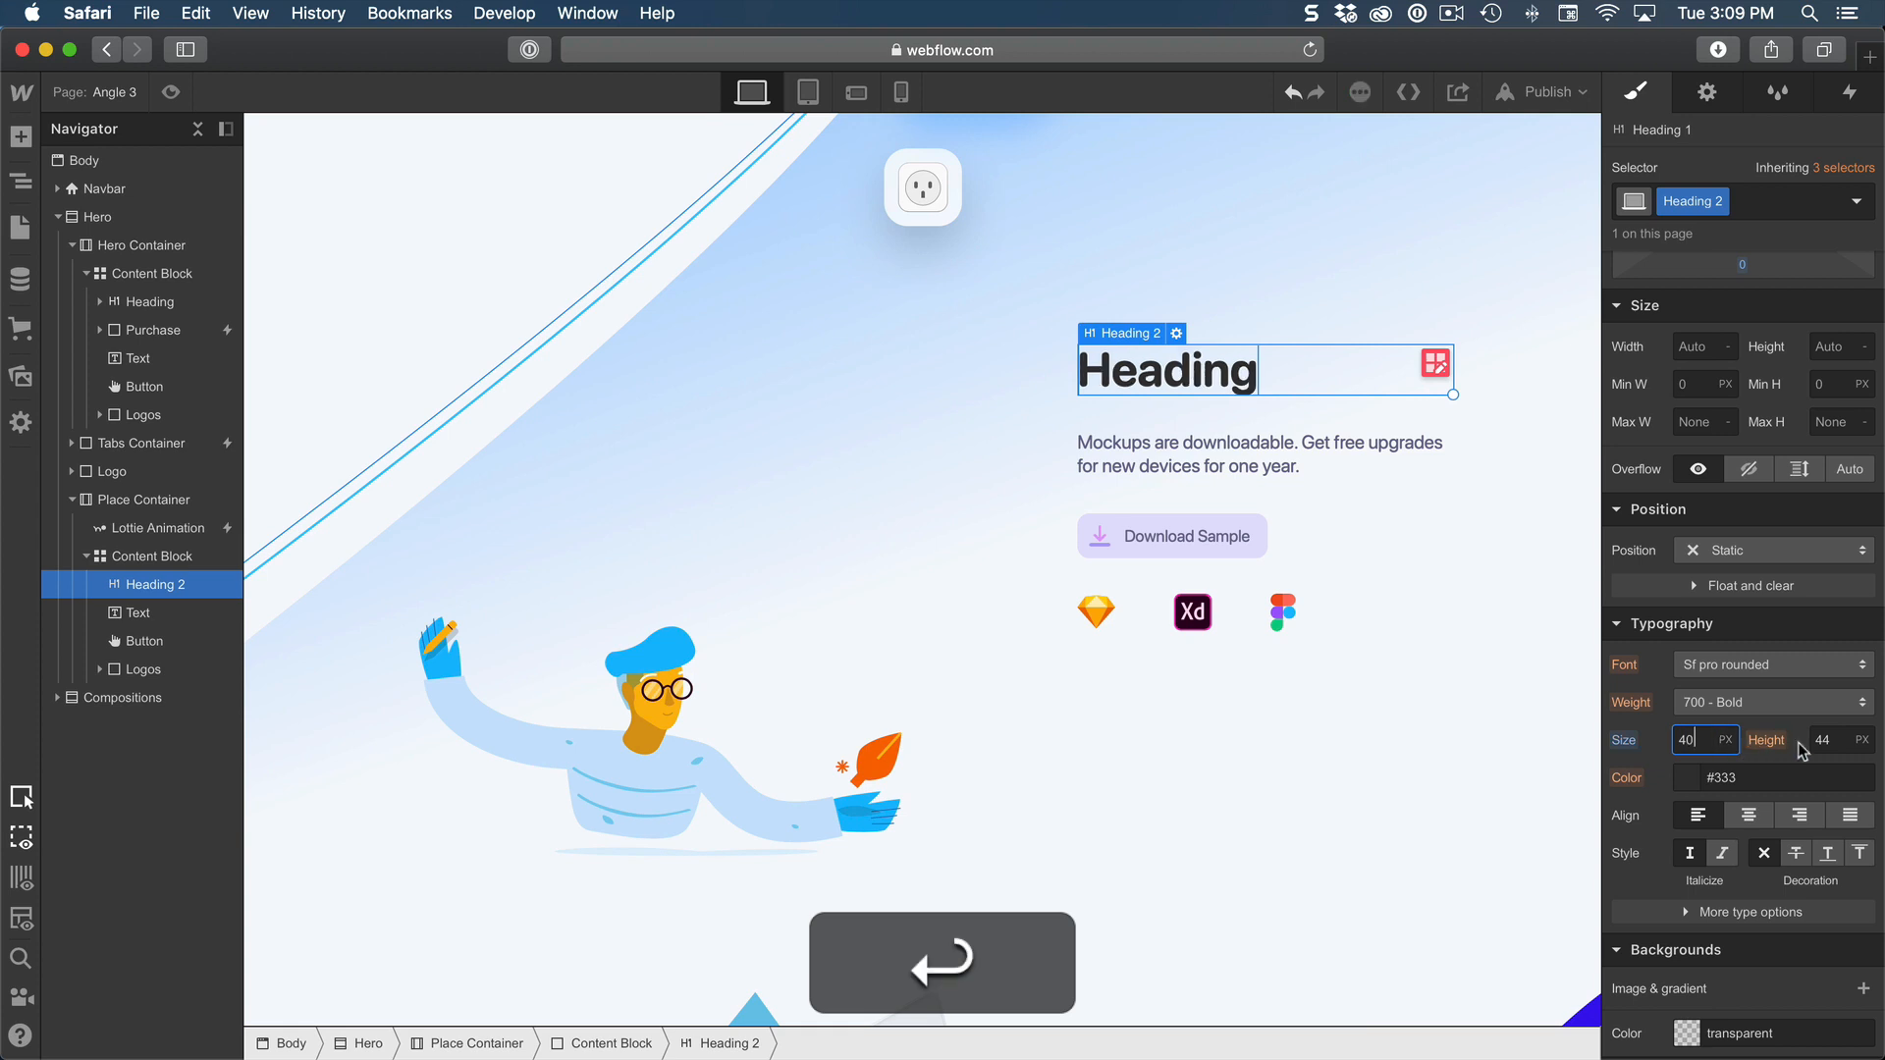
left_click(1753, 709)
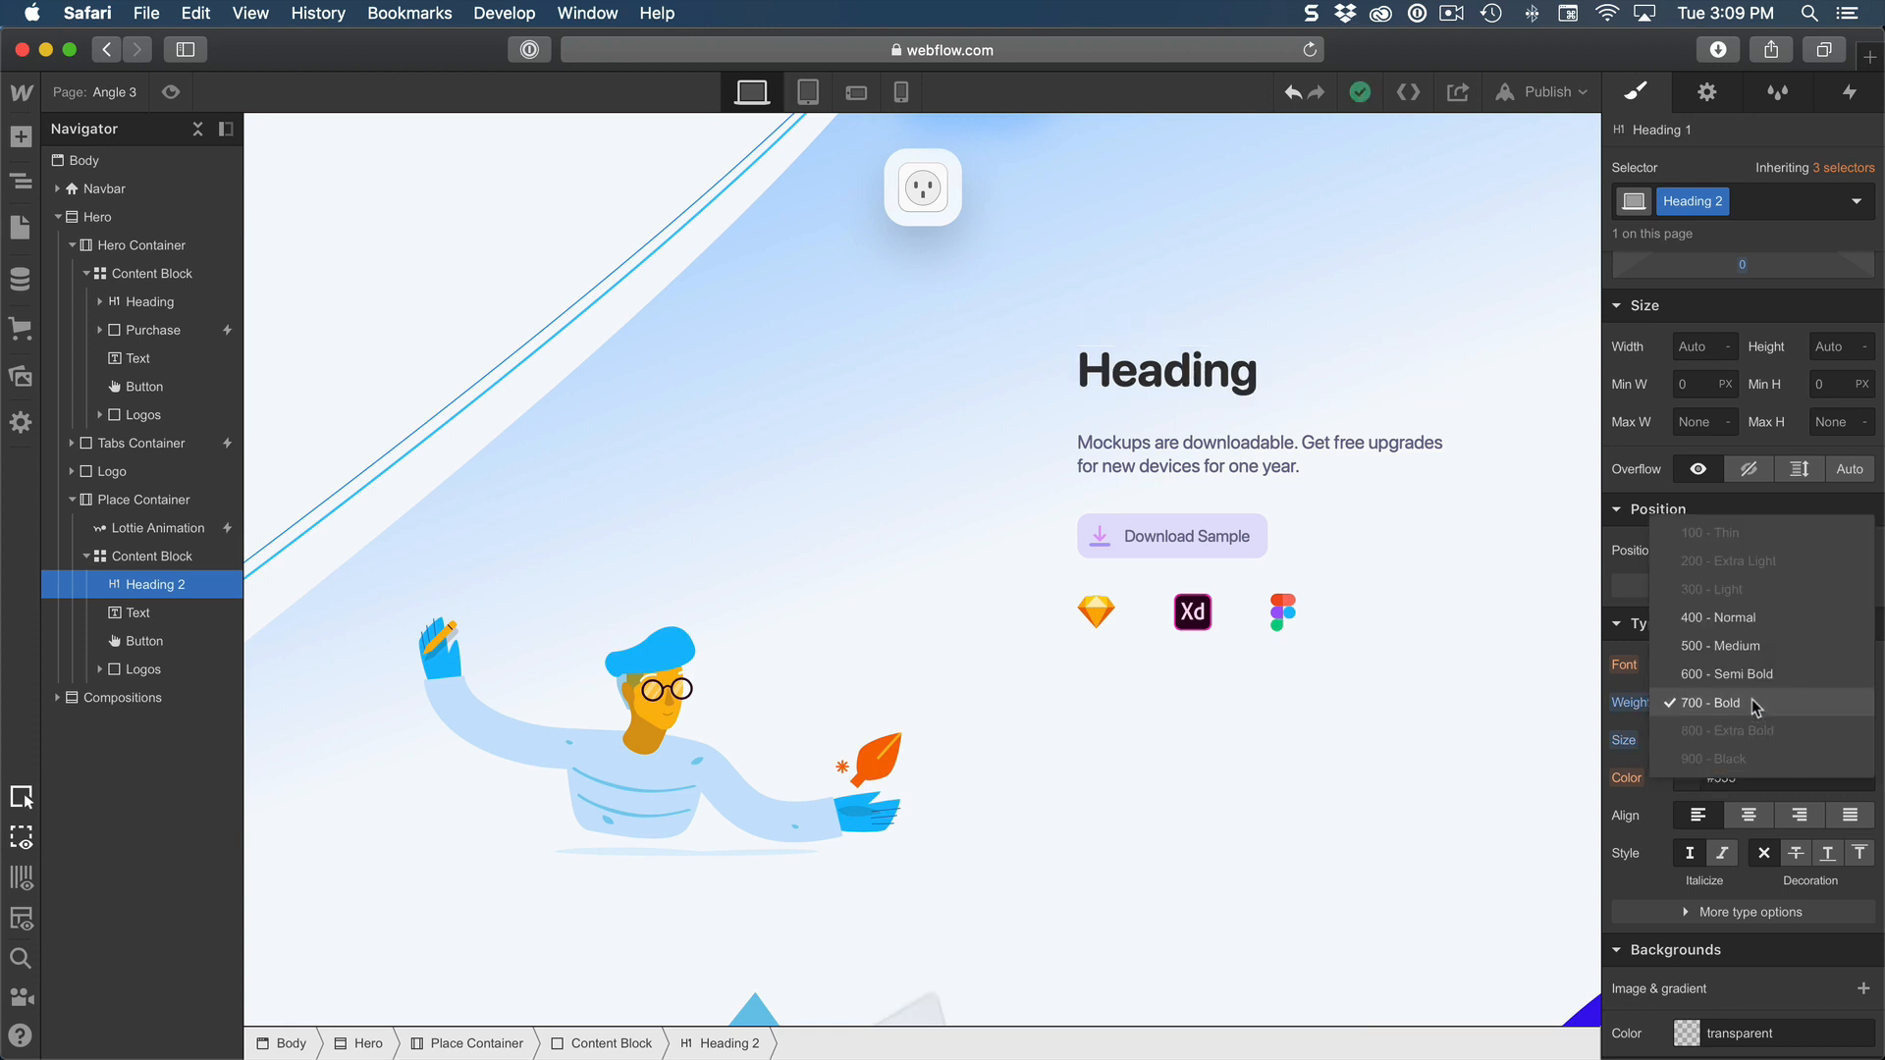
left_click(1754, 648)
left_click(1754, 775)
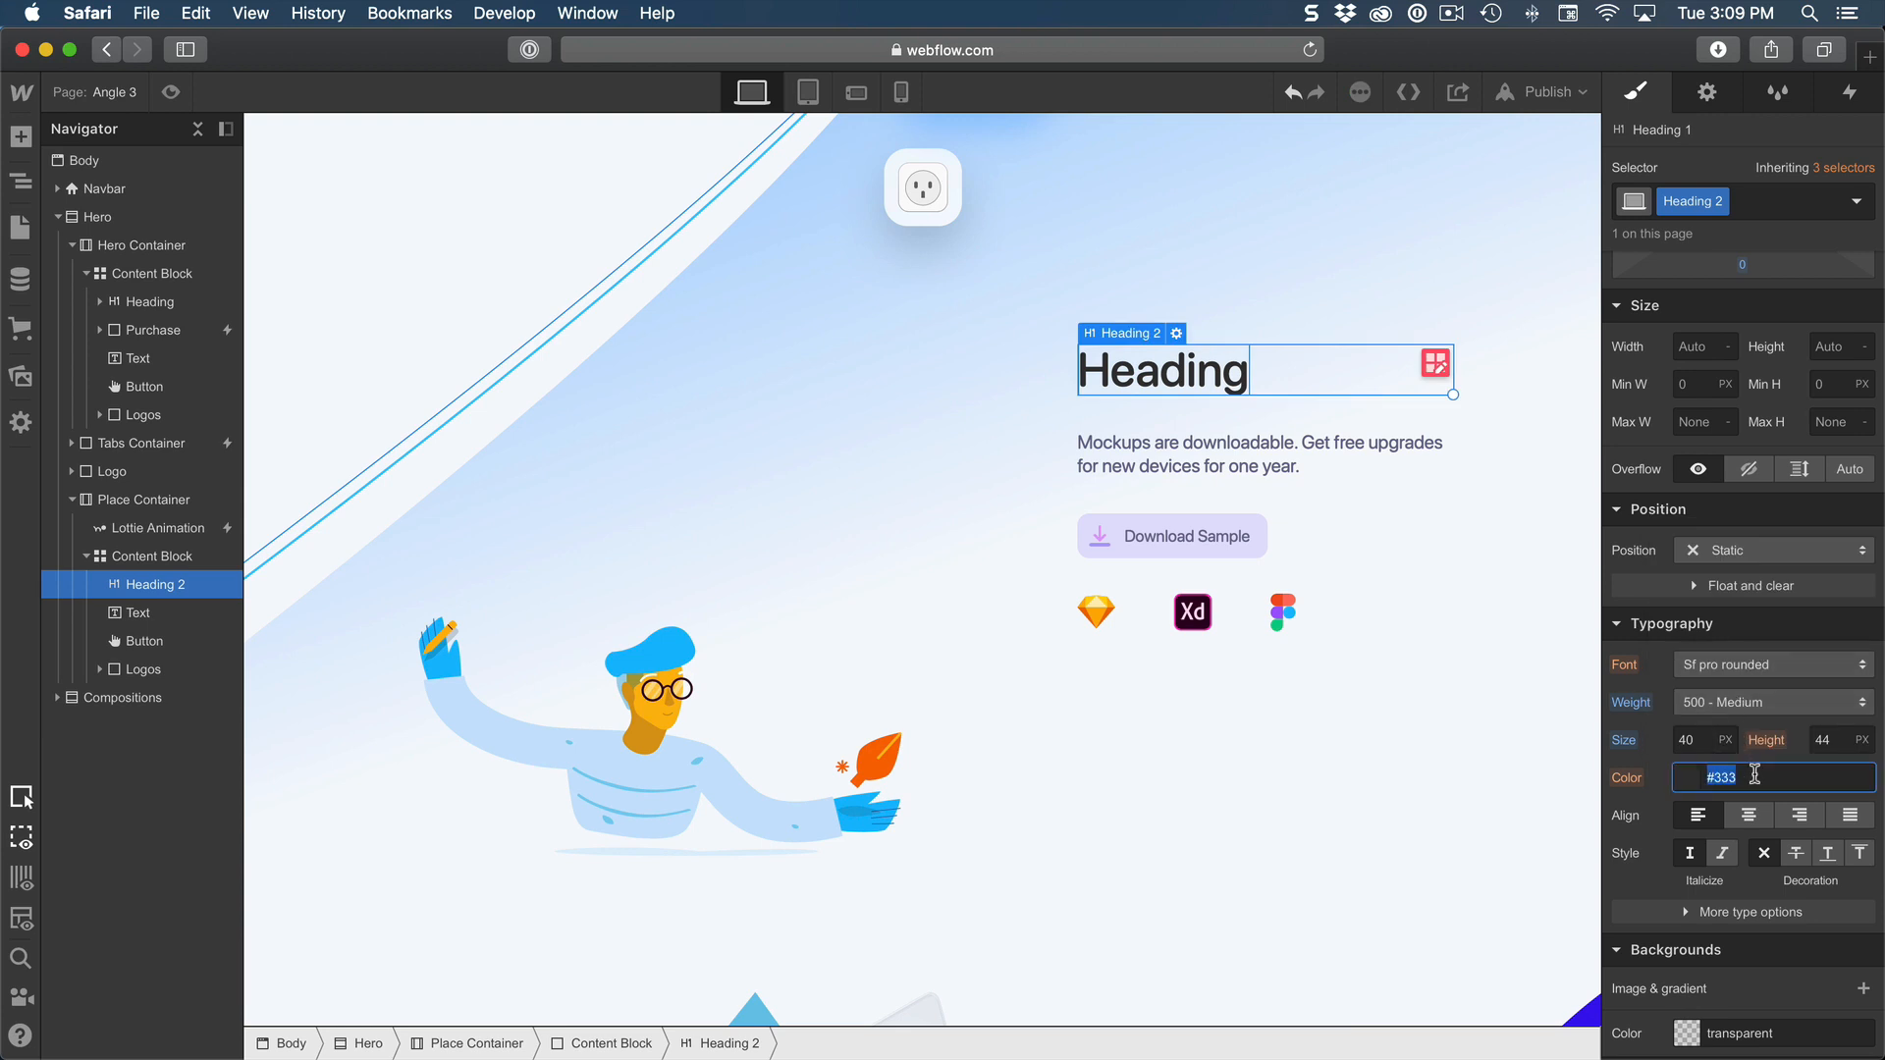
type("black")
key("Return")
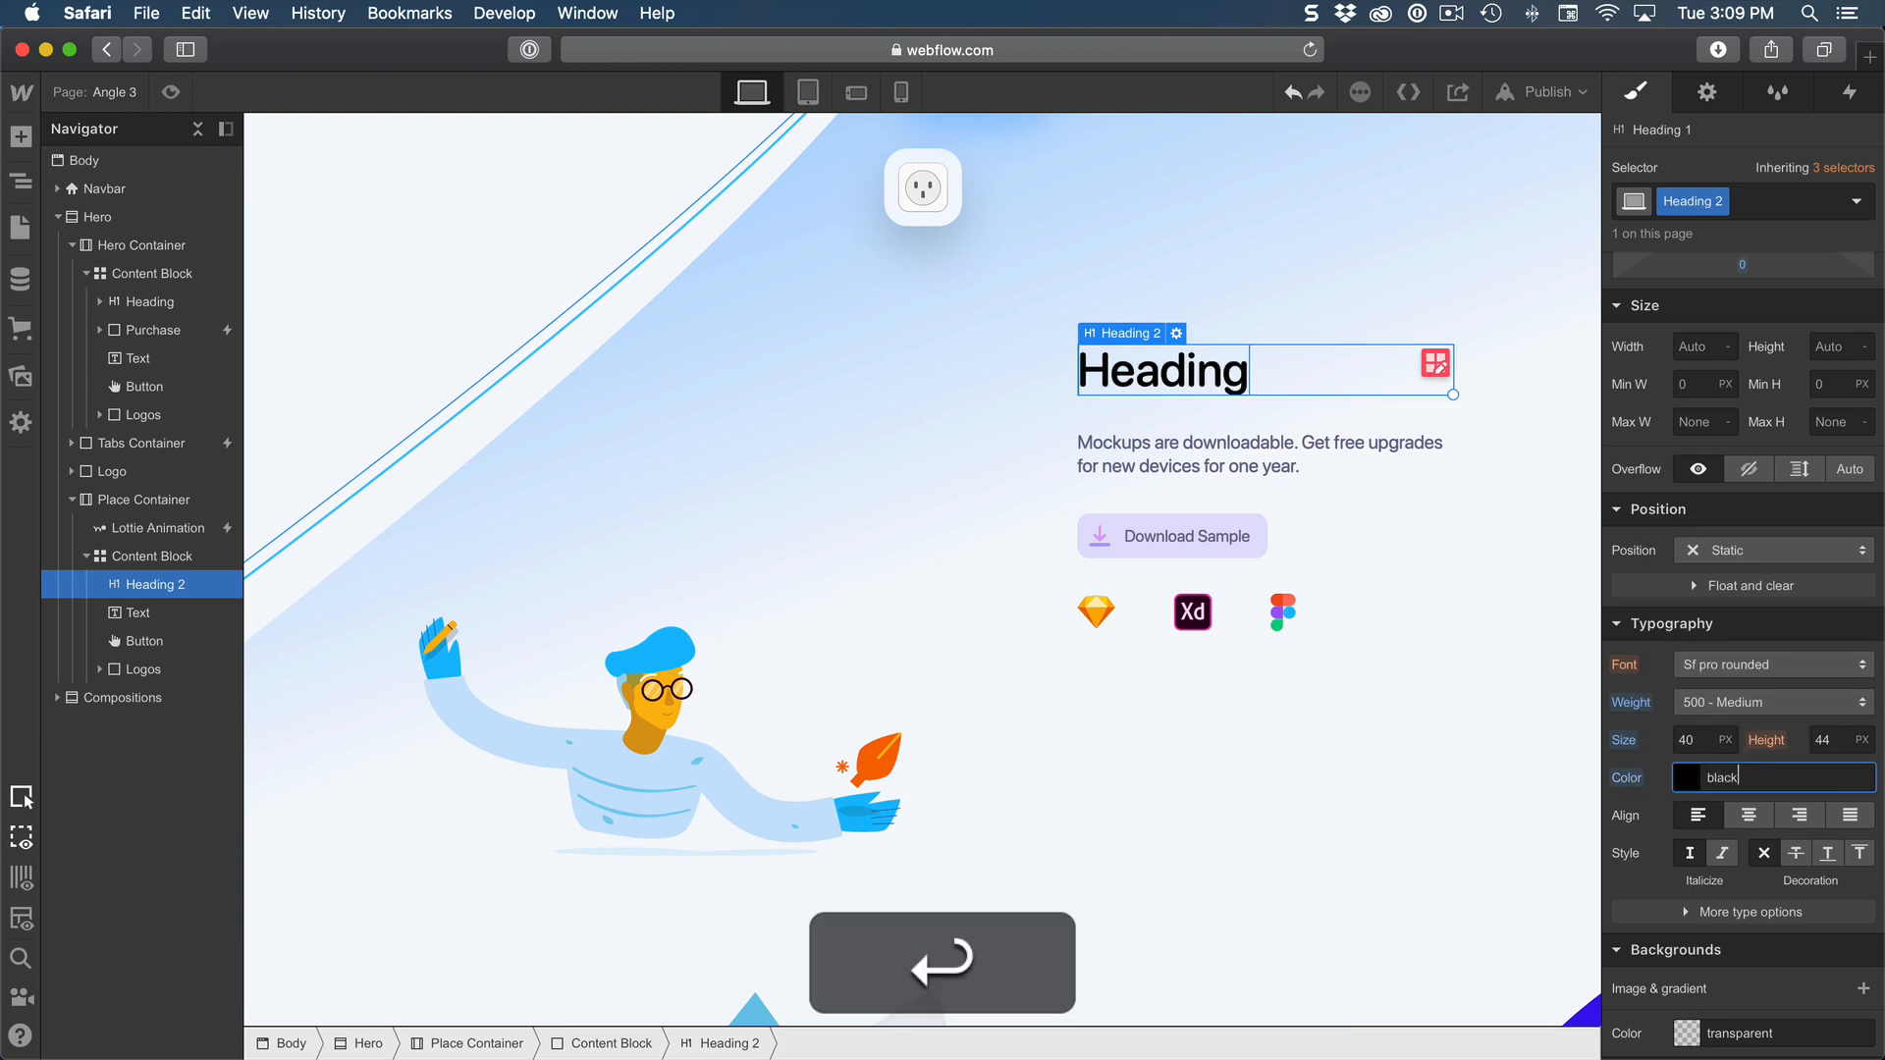
Step: Replace the heading's placeholder with the copied design text "Place your screen with Angle plugin"
key("super+c")
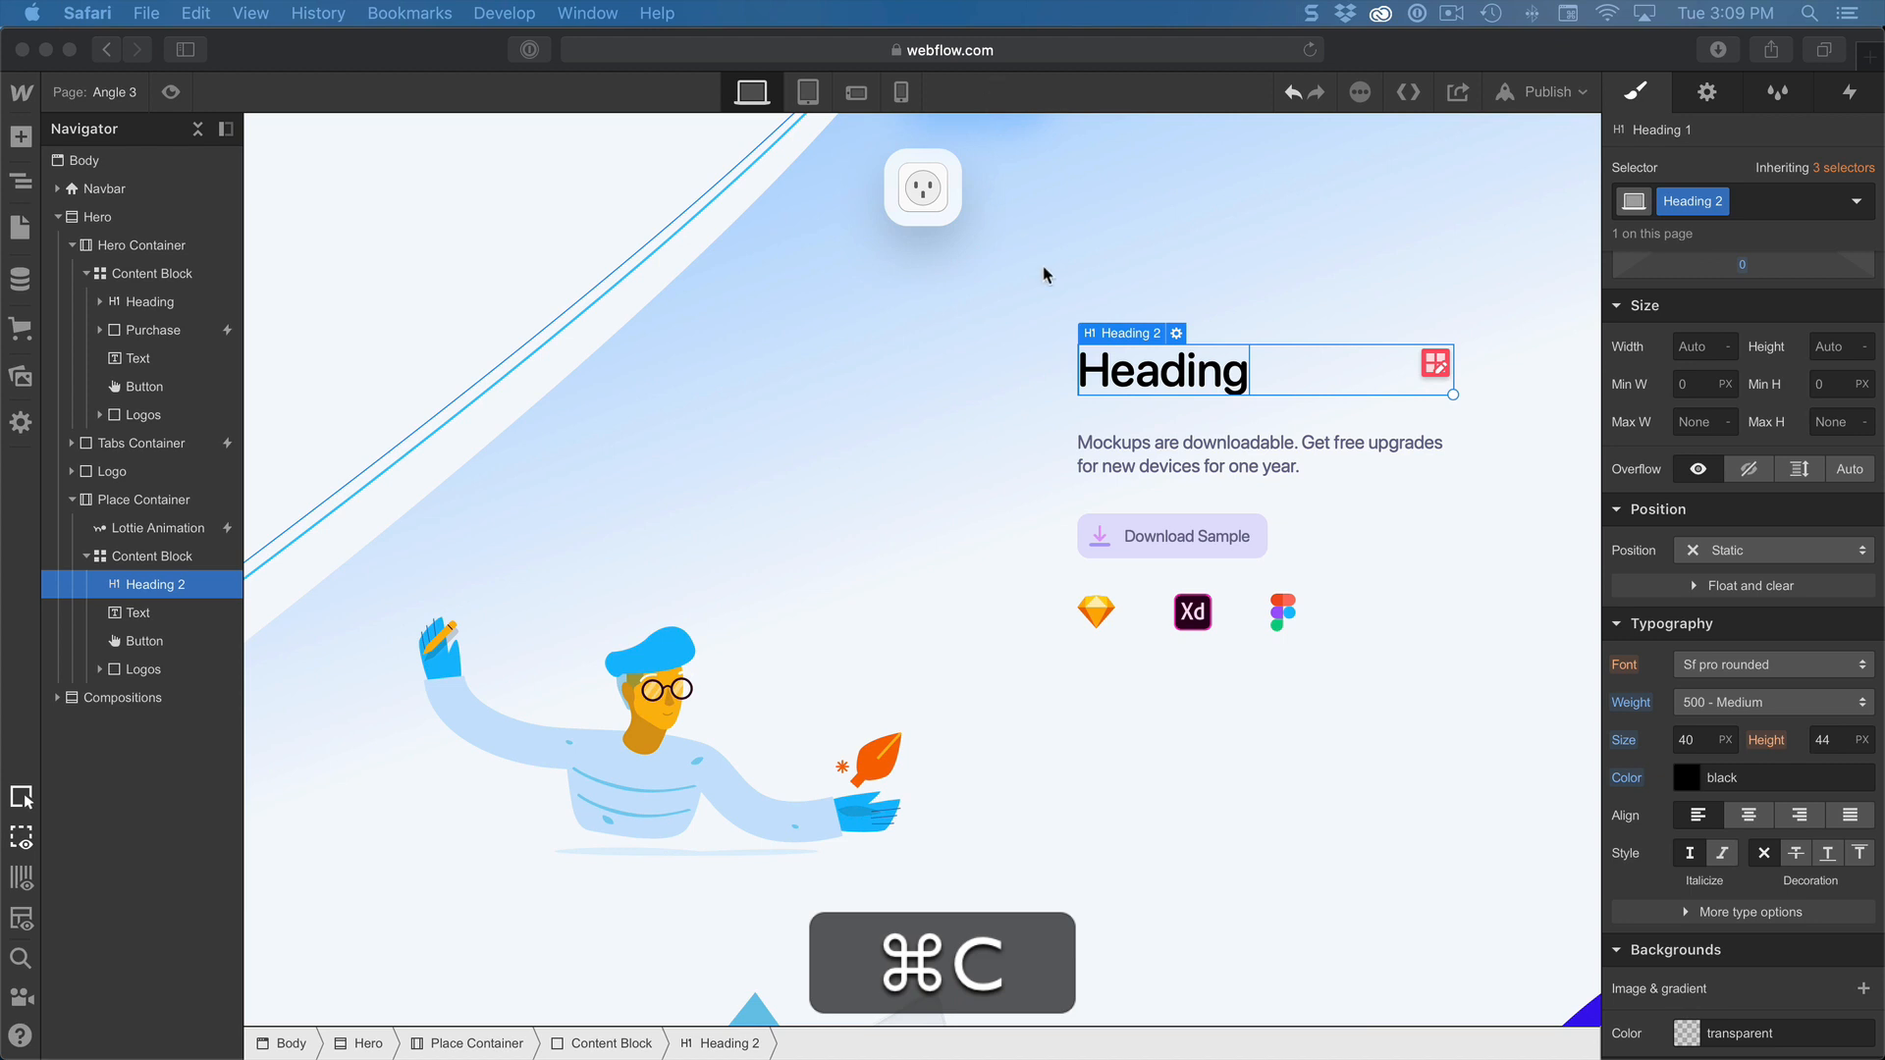
left_click(1206, 343)
double_click(1181, 374)
key("super+v")
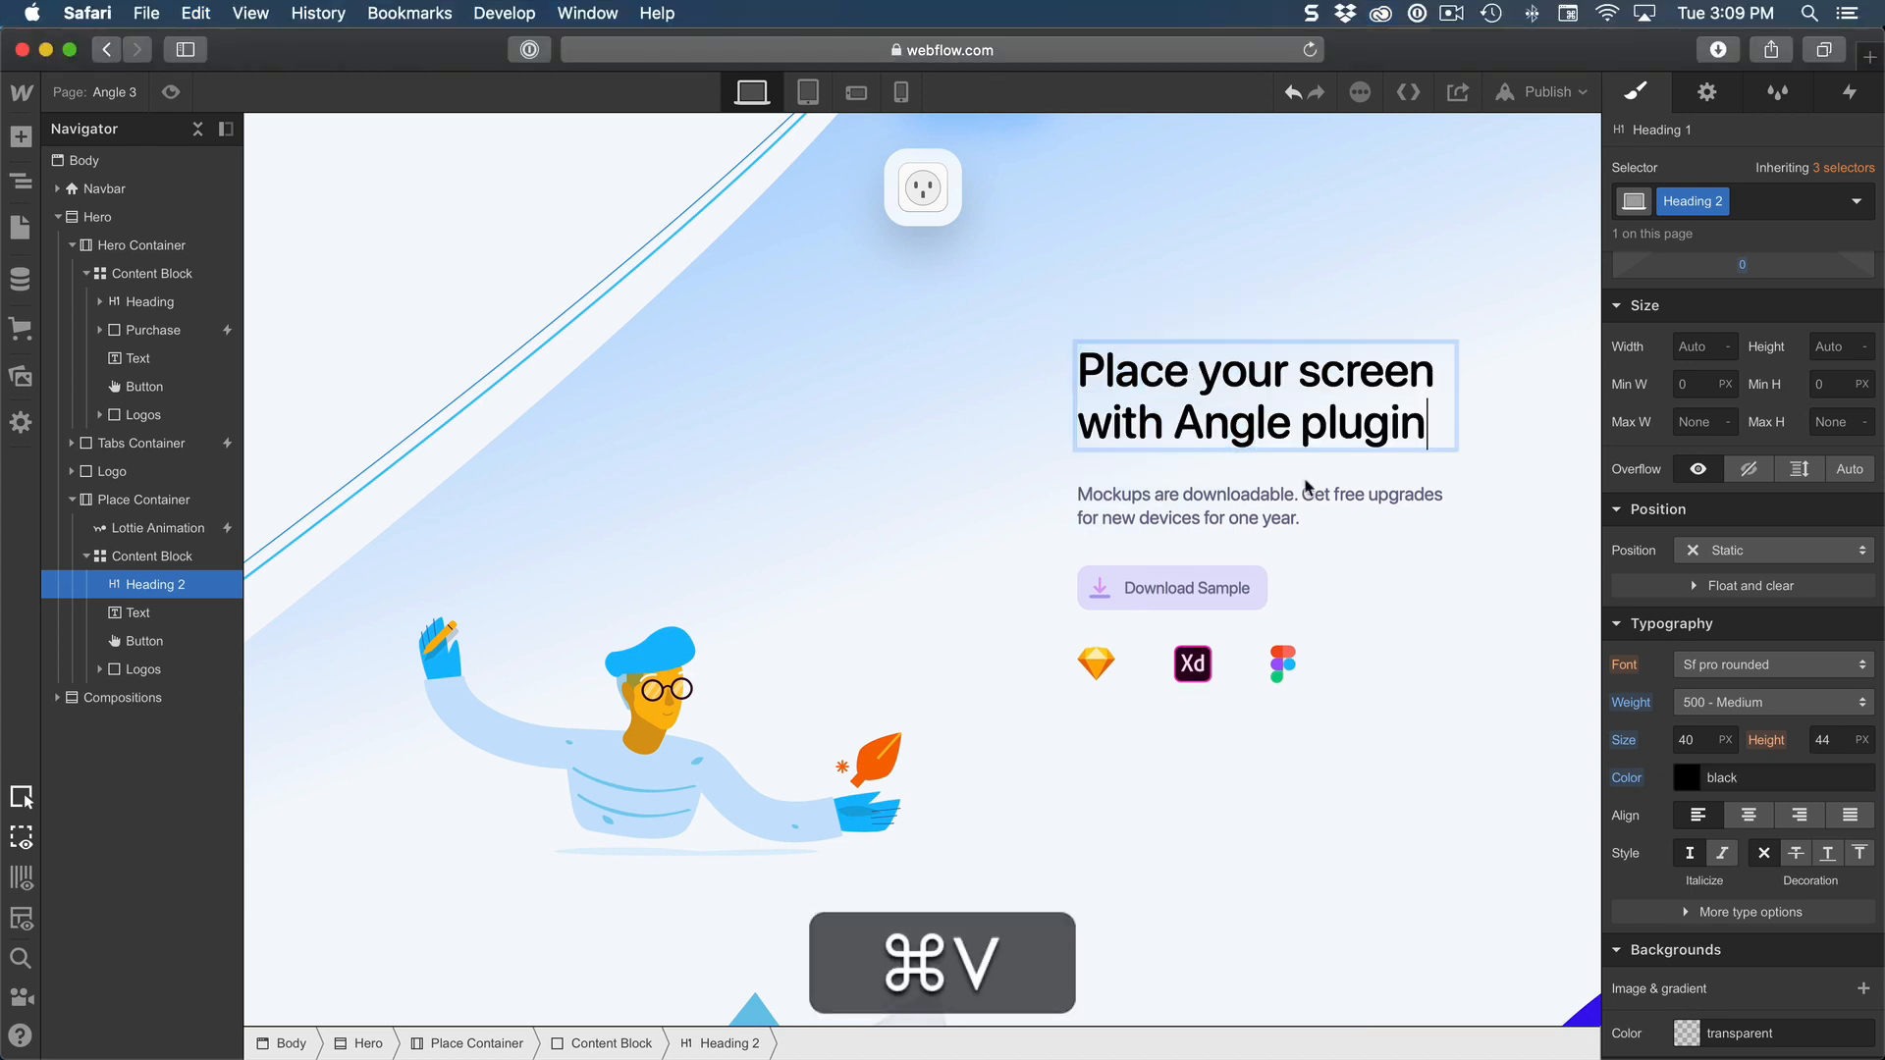
key("Escape")
left_click(1310, 506)
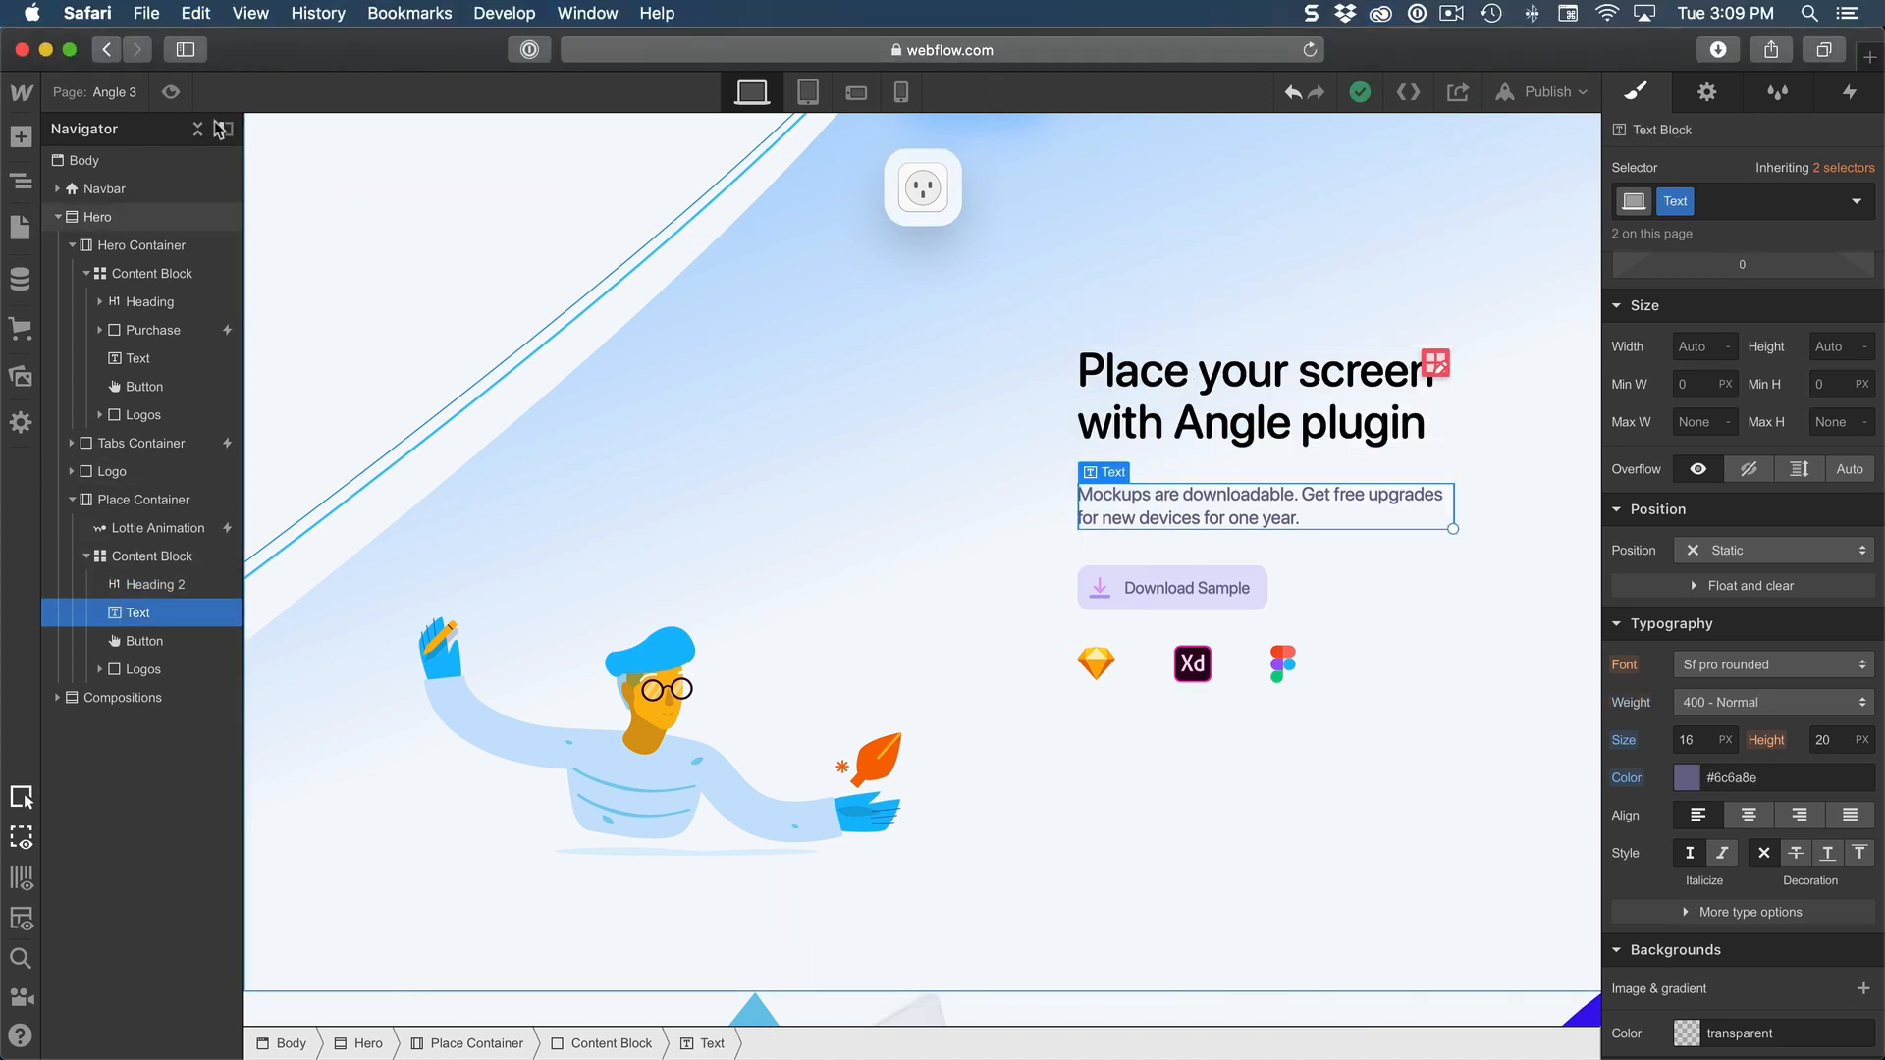
Step: Preview the page, examine the Lottie animation and the sections around the plugin block, and return to editing
left_click(171, 91)
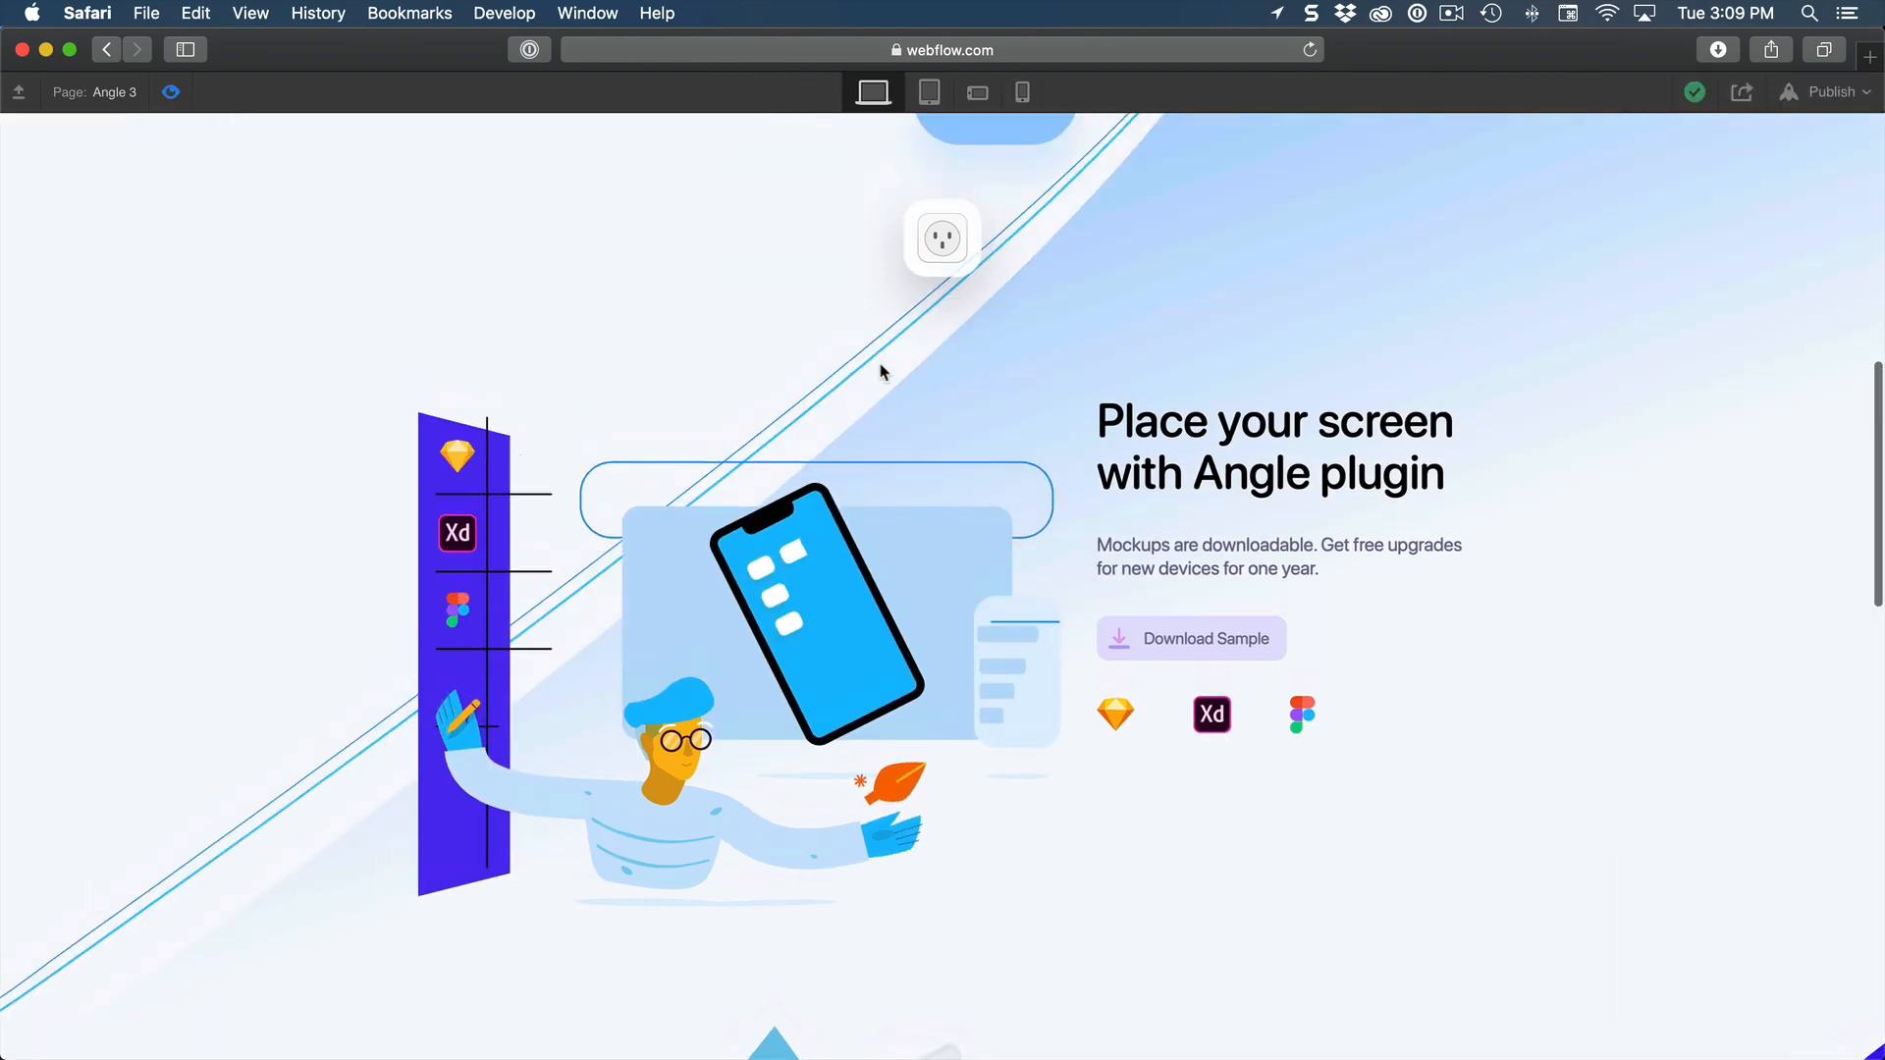
scroll(880, 373, "up", 10)
scroll(863, 381, "down", 8)
scroll(863, 381, "down", 3)
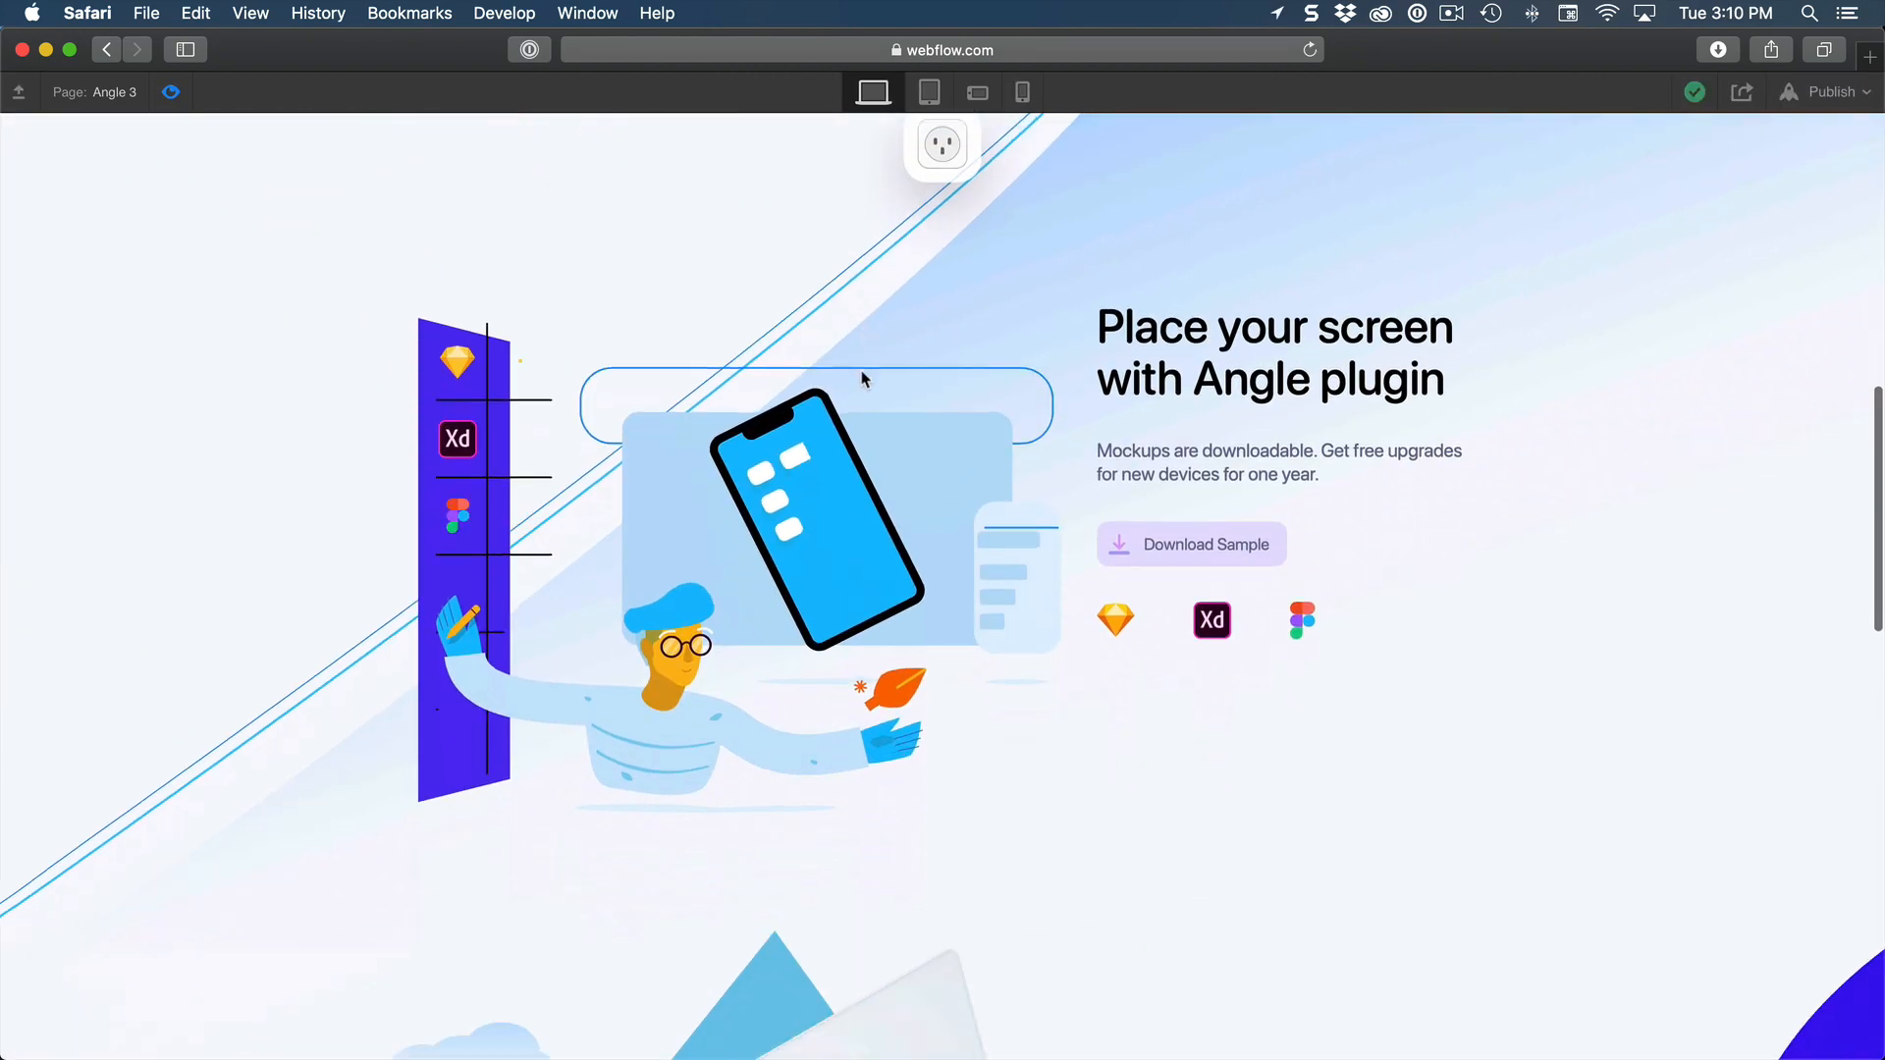
scroll(861, 378, "up", 4)
scroll(862, 378, "down", 7)
scroll(856, 378, "down", 8)
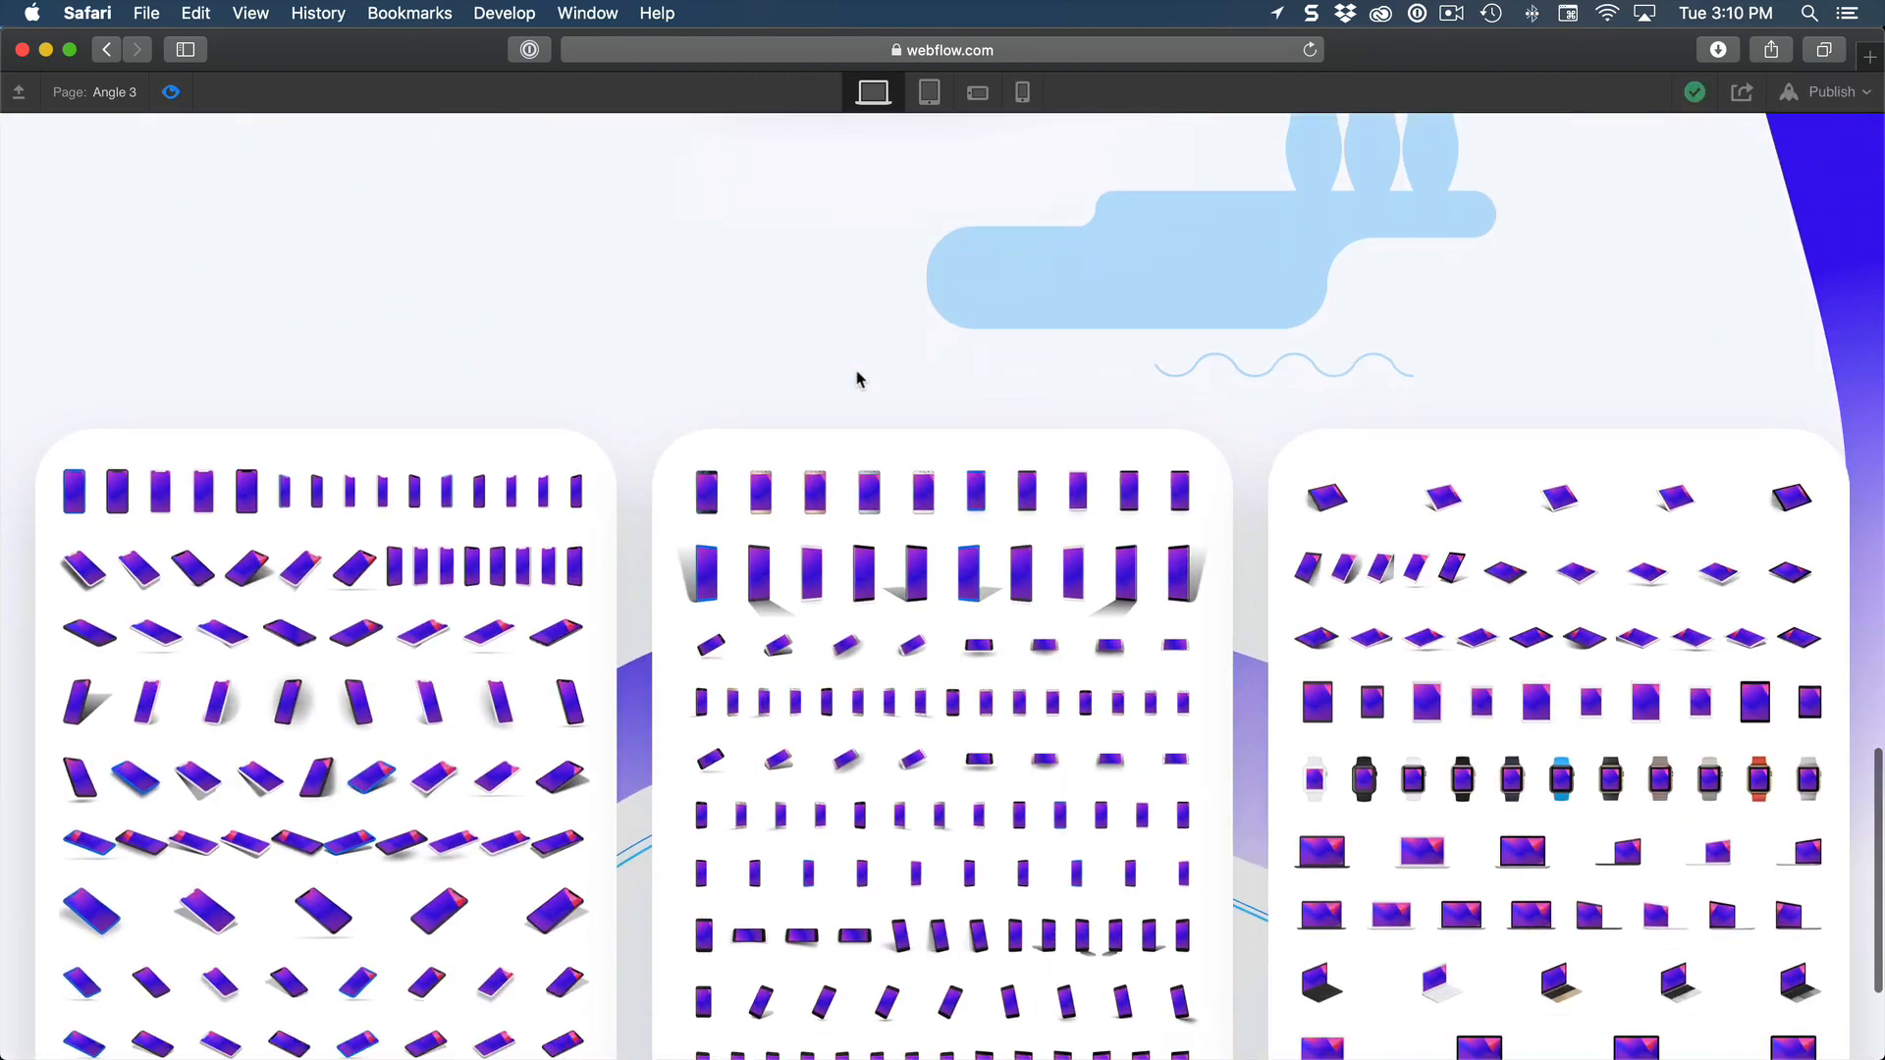
scroll(856, 378, "up", 10)
scroll(857, 376, "down", 4)
scroll(857, 376, "up", 5)
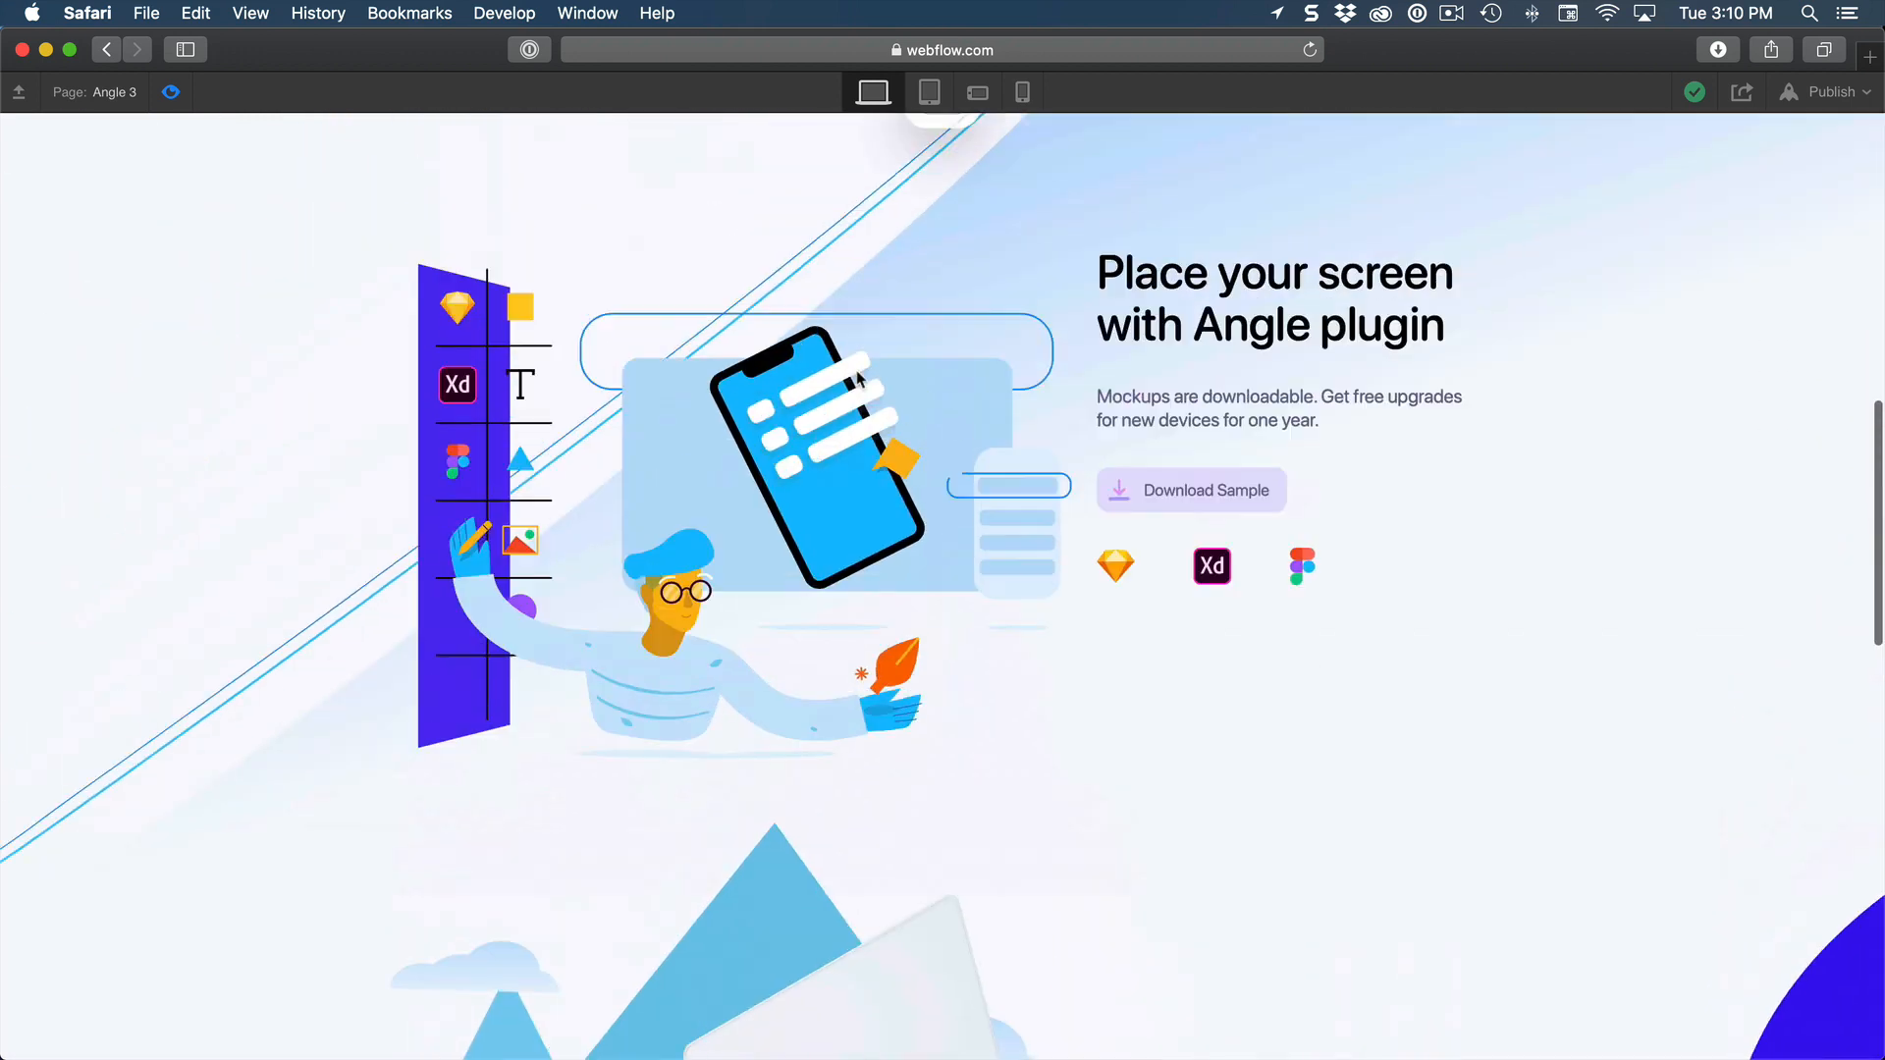
left_click(170, 91)
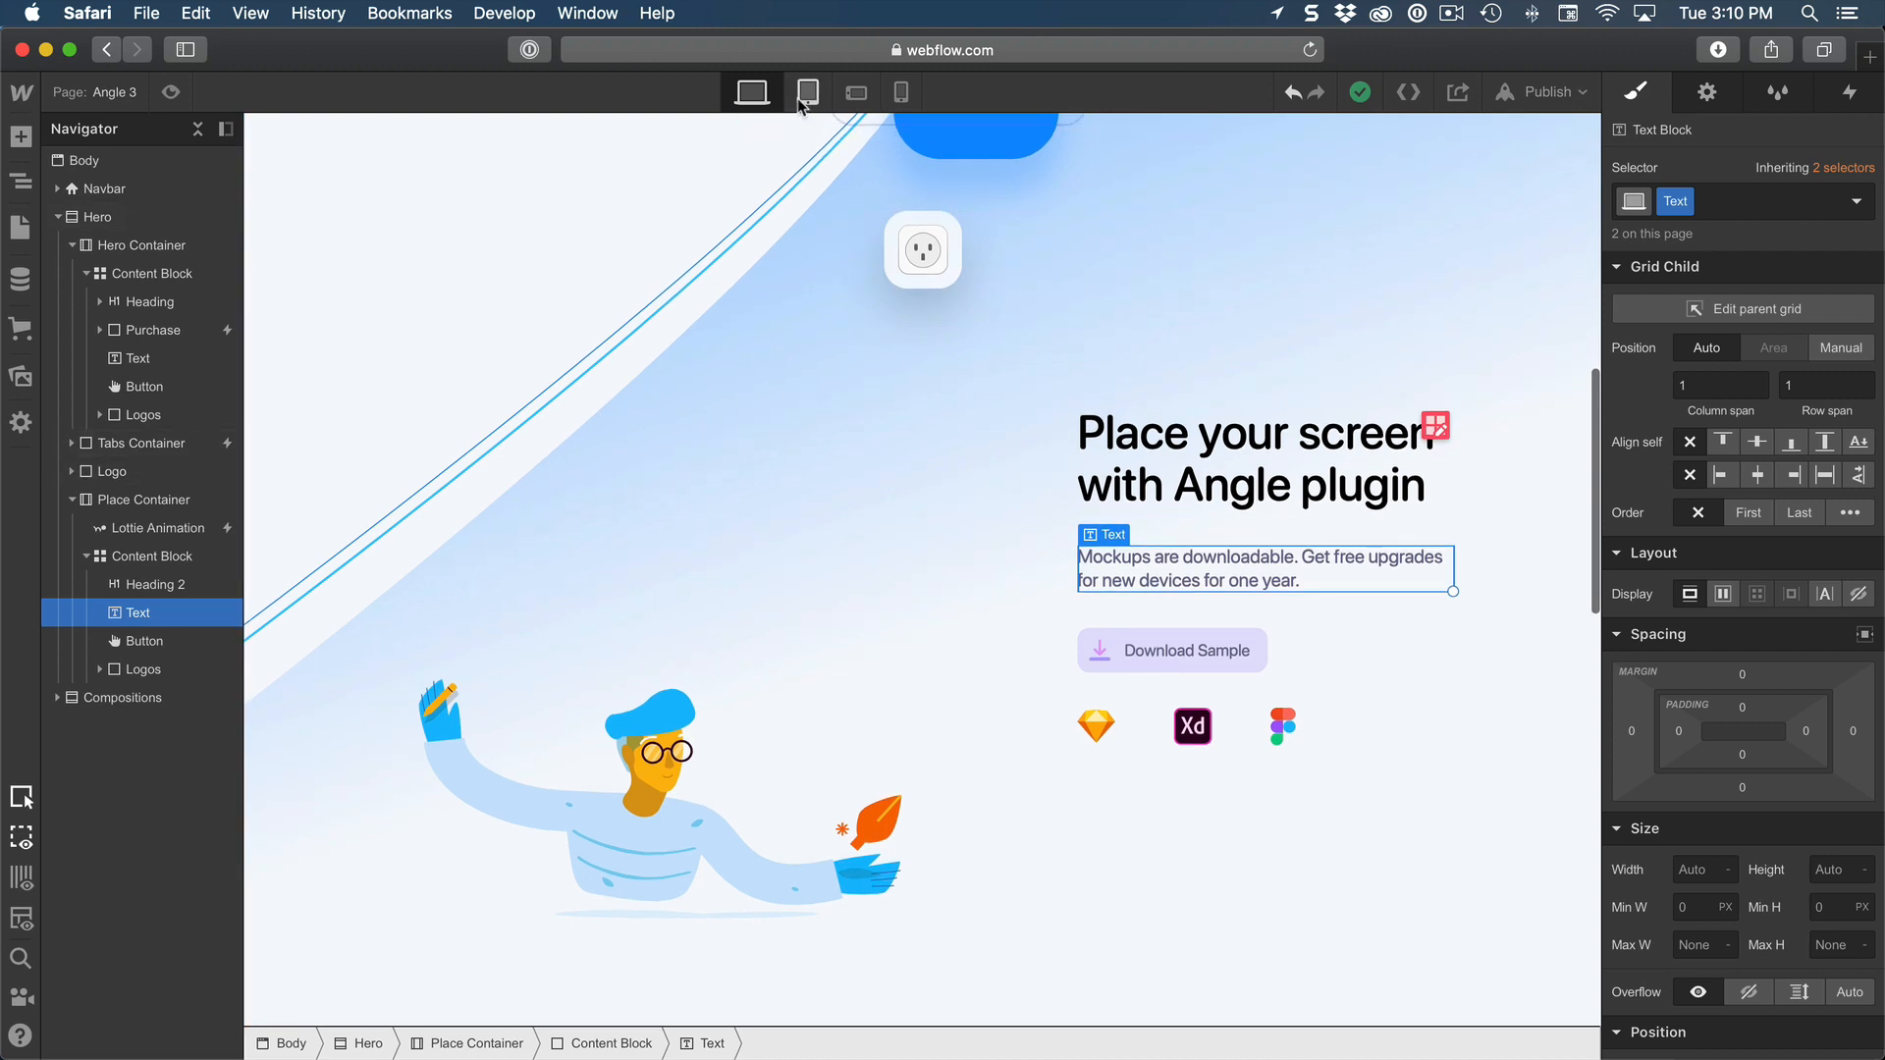
Step: Check how the plugin and hero blocks lay out at the tablet and phone landscape breakpoints
left_click(808, 91)
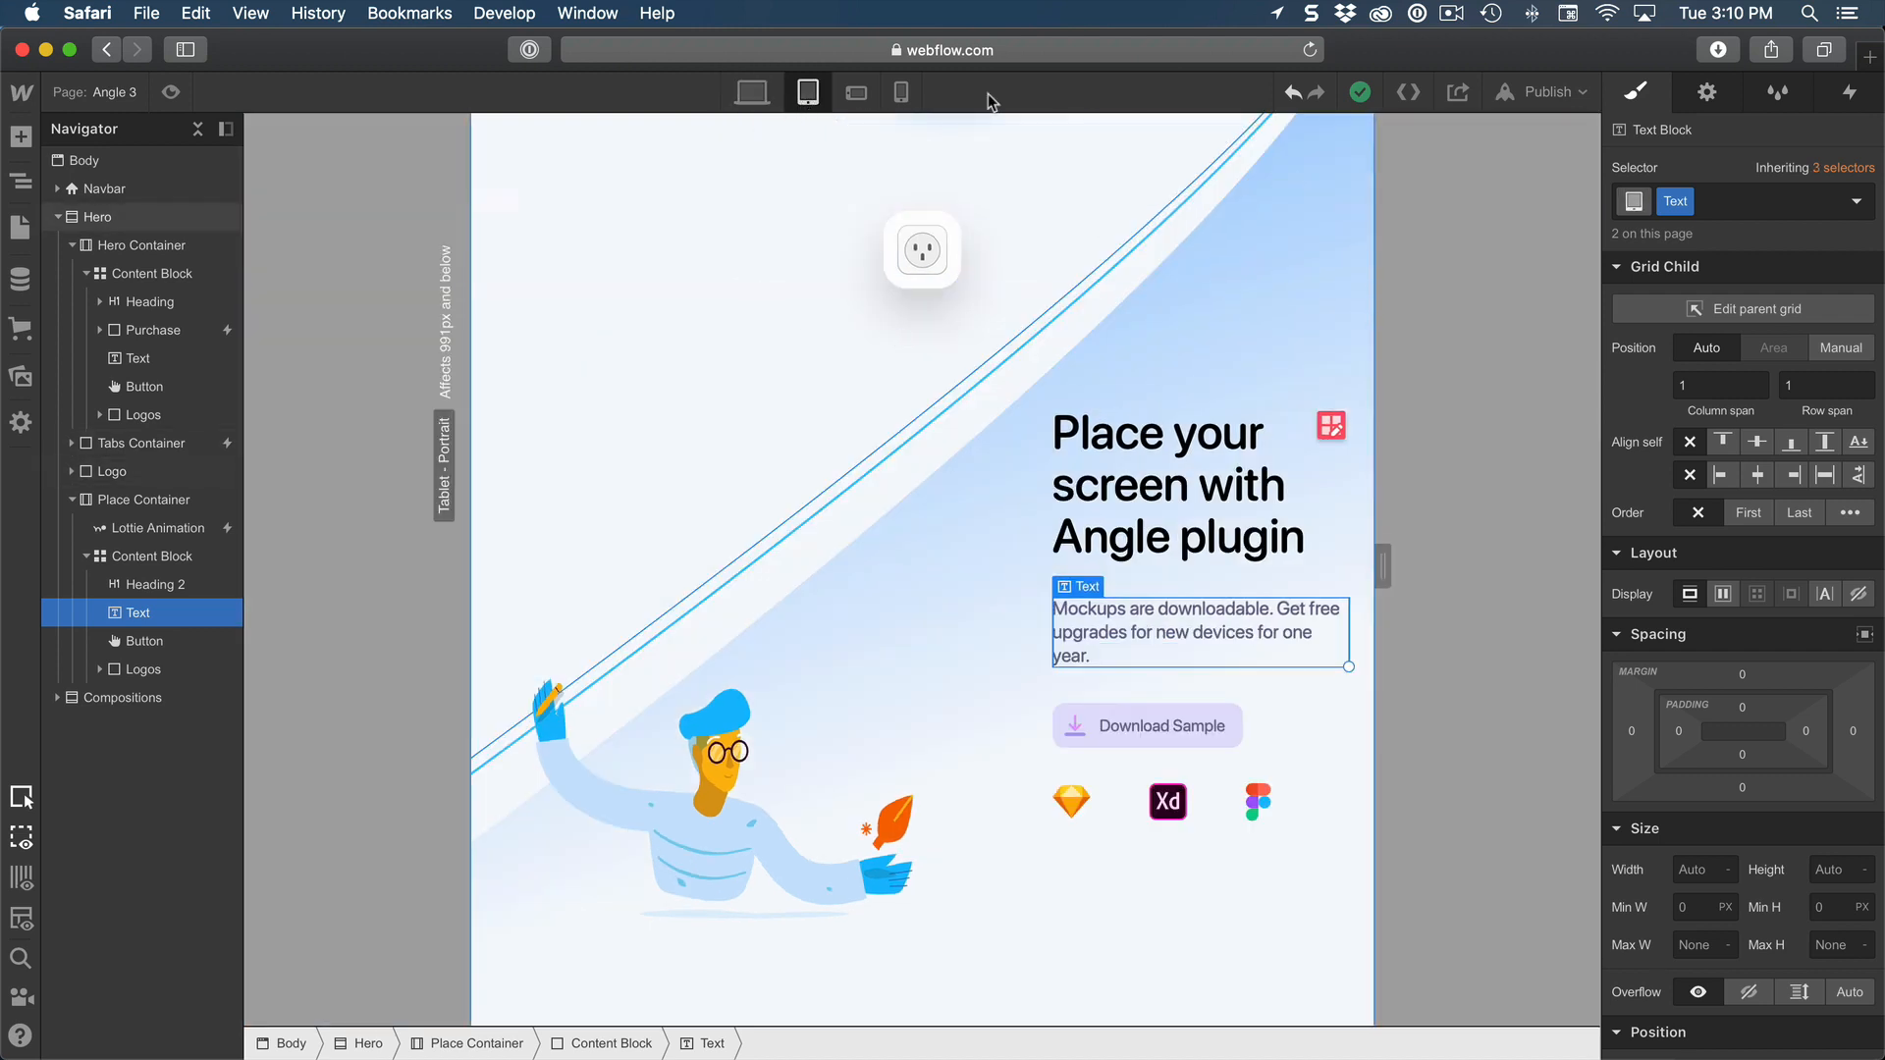
left_click(871, 94)
left_click(808, 94)
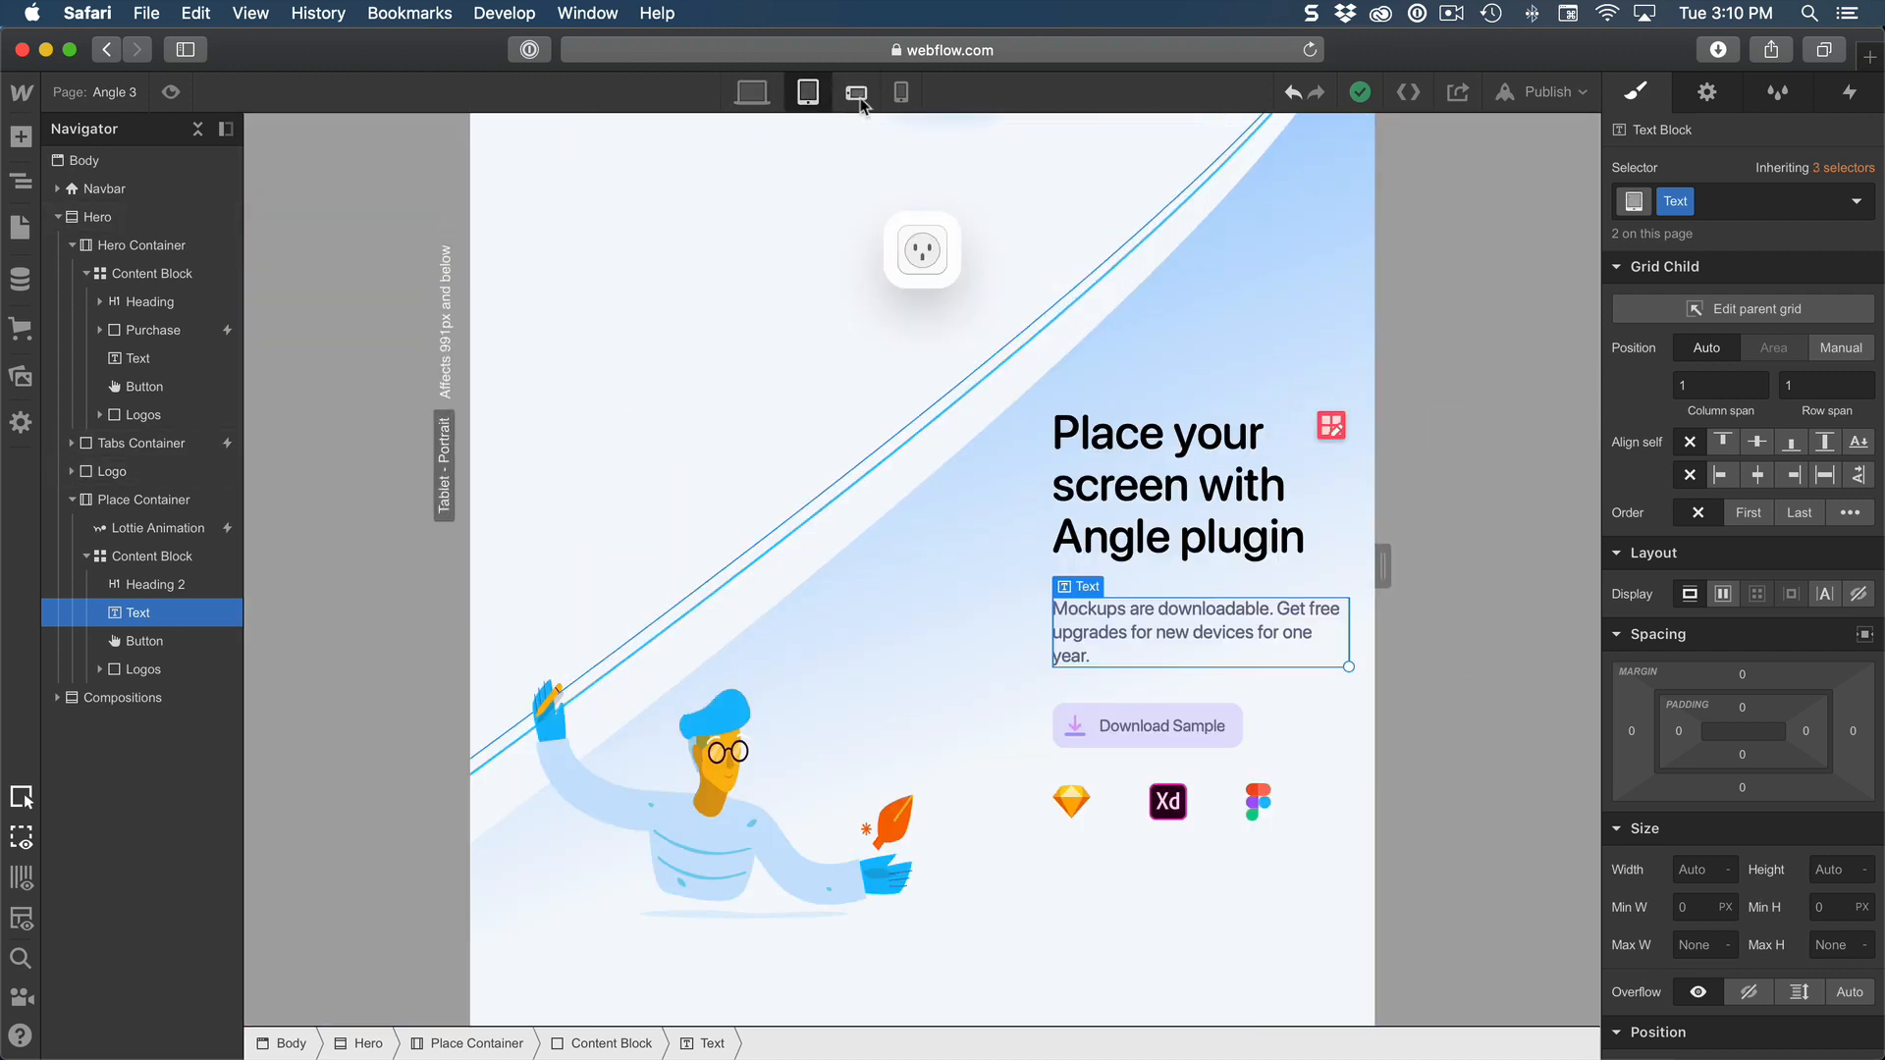
left_click(858, 96)
scroll(1065, 295, "up", 5)
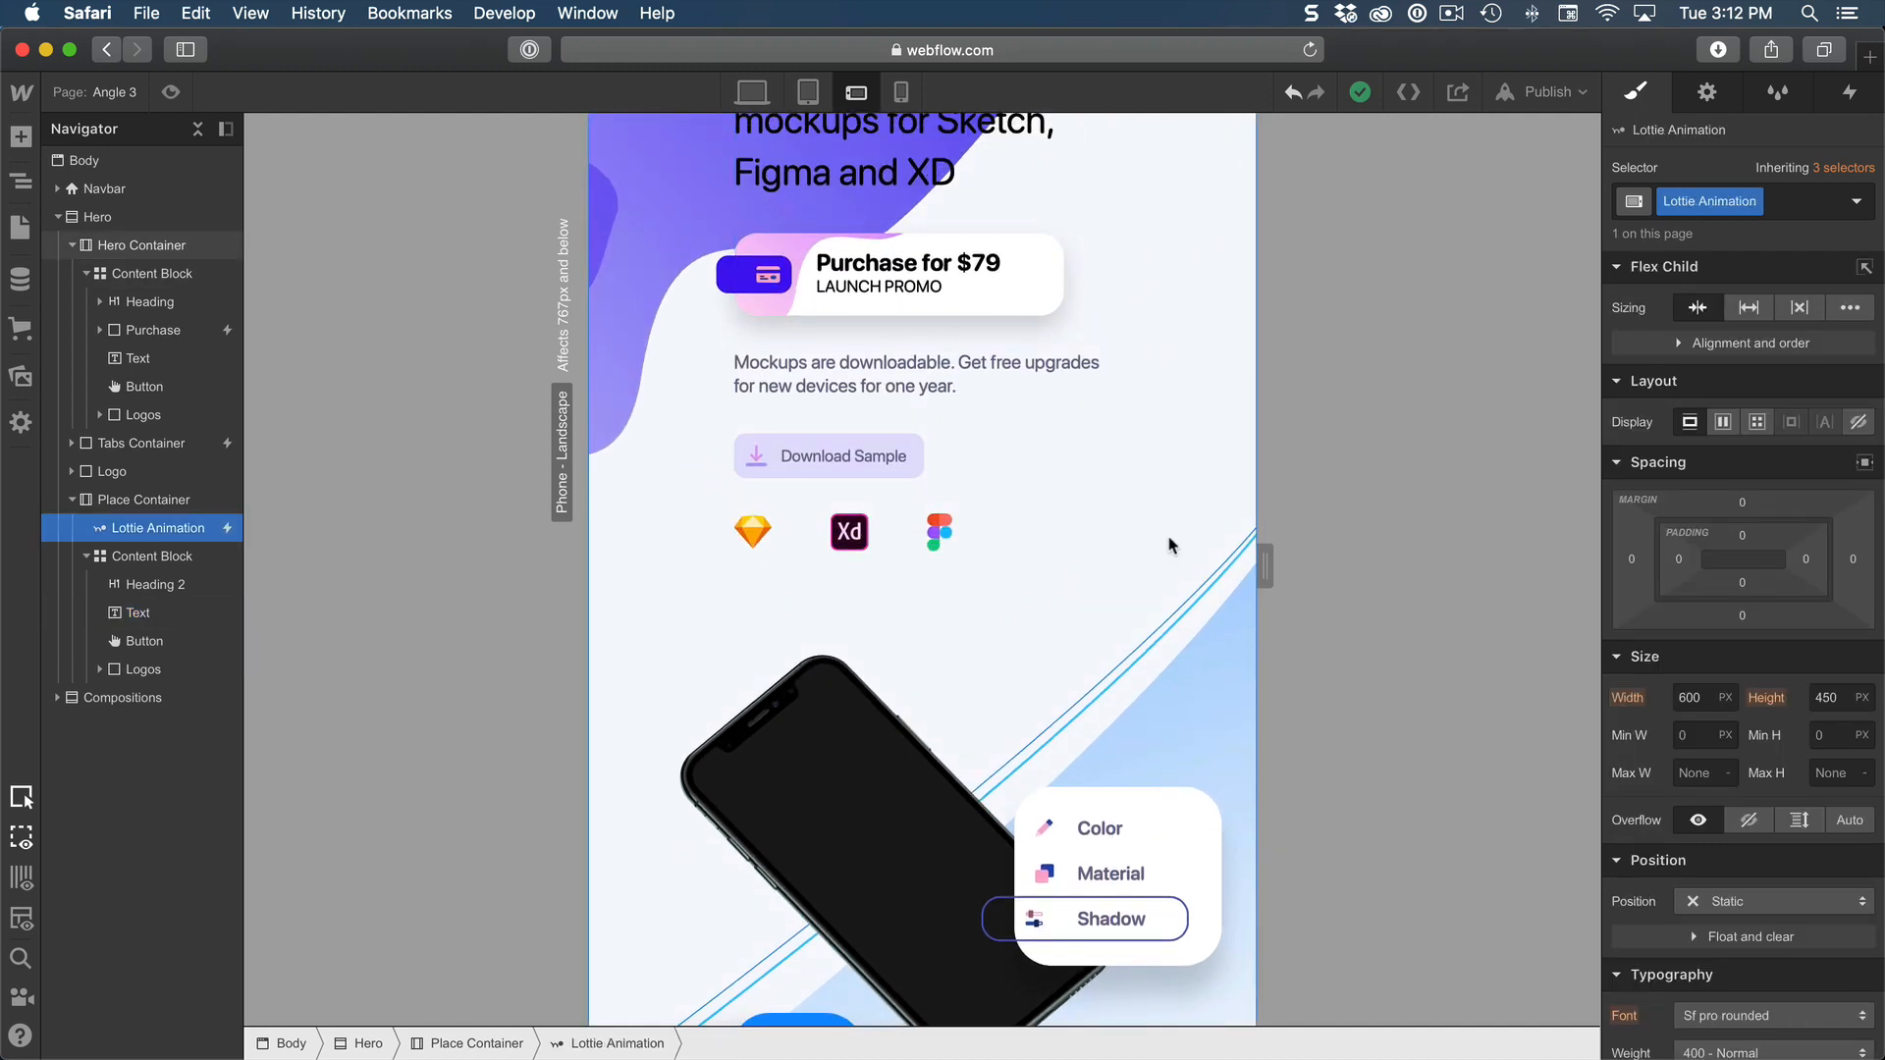
Step: Set the Lottie Animation's size to 400 px wide and 300 px high at the tablet breakpoint
left_click(806, 93)
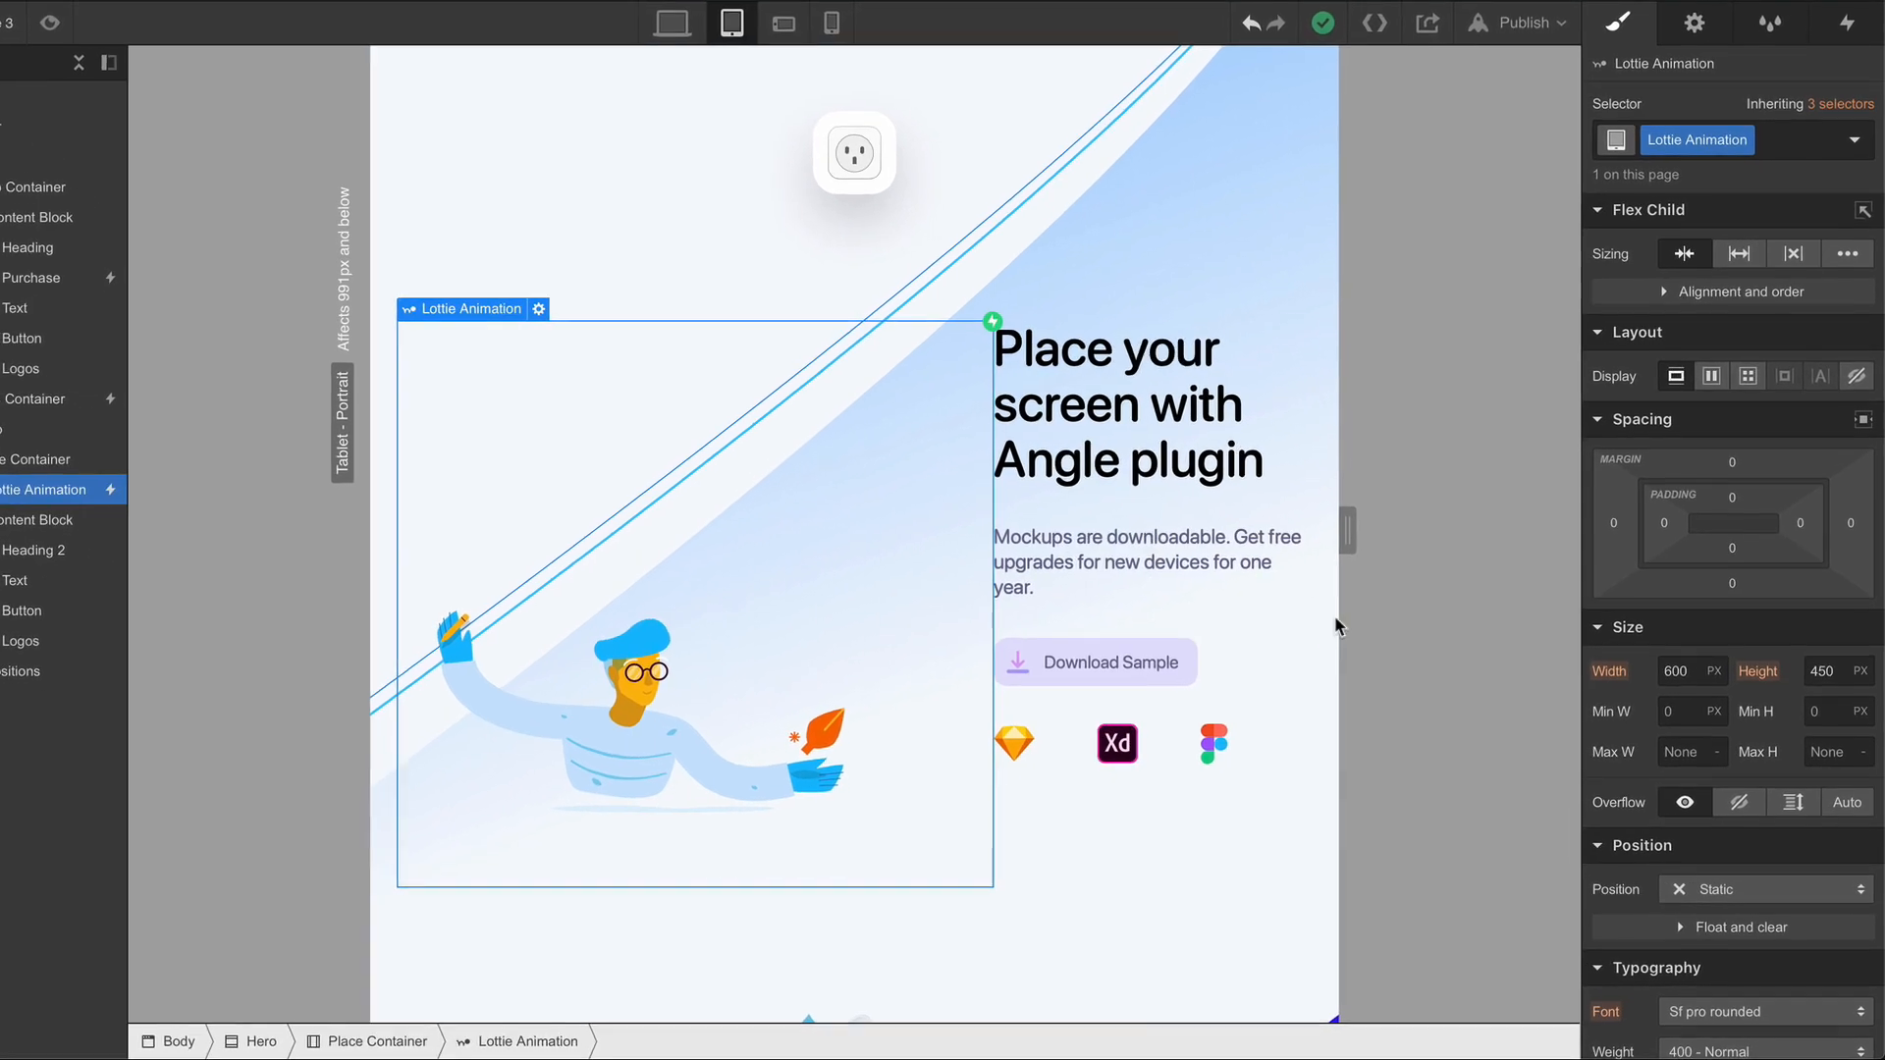
left_click(1704, 703)
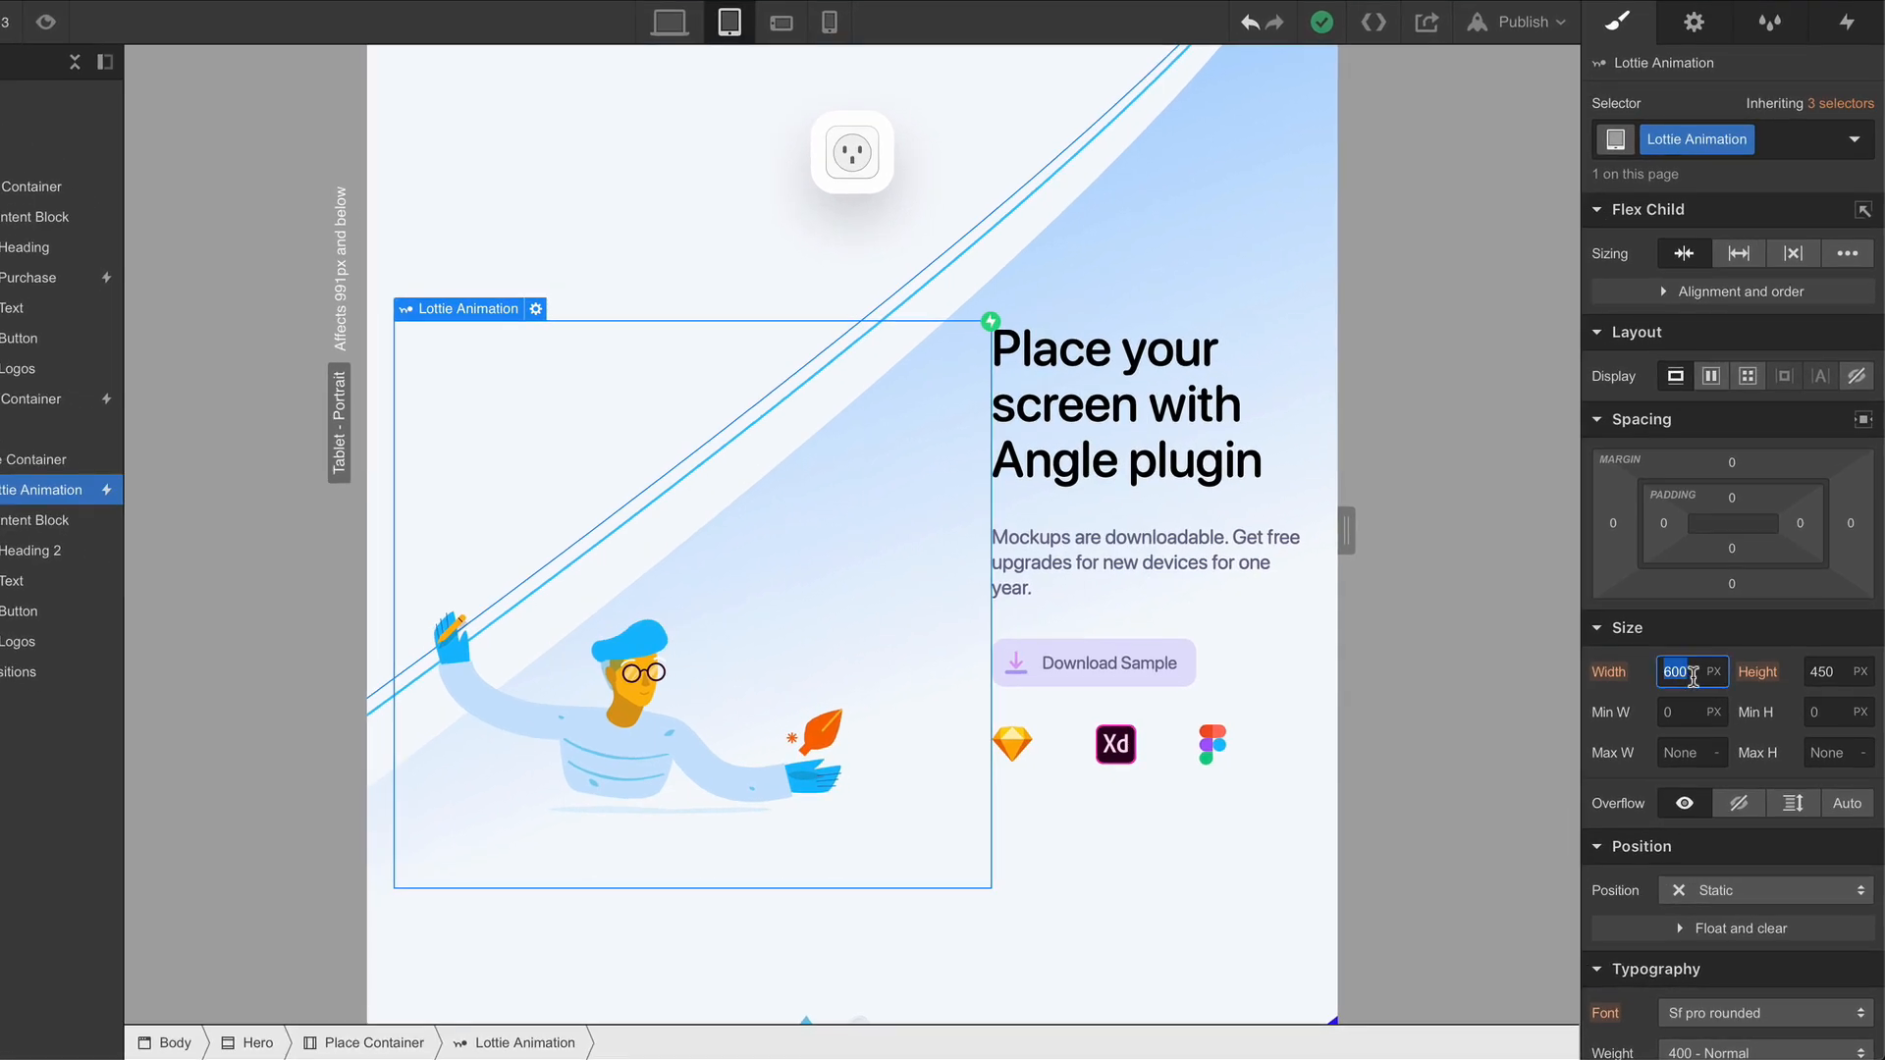
type("400")
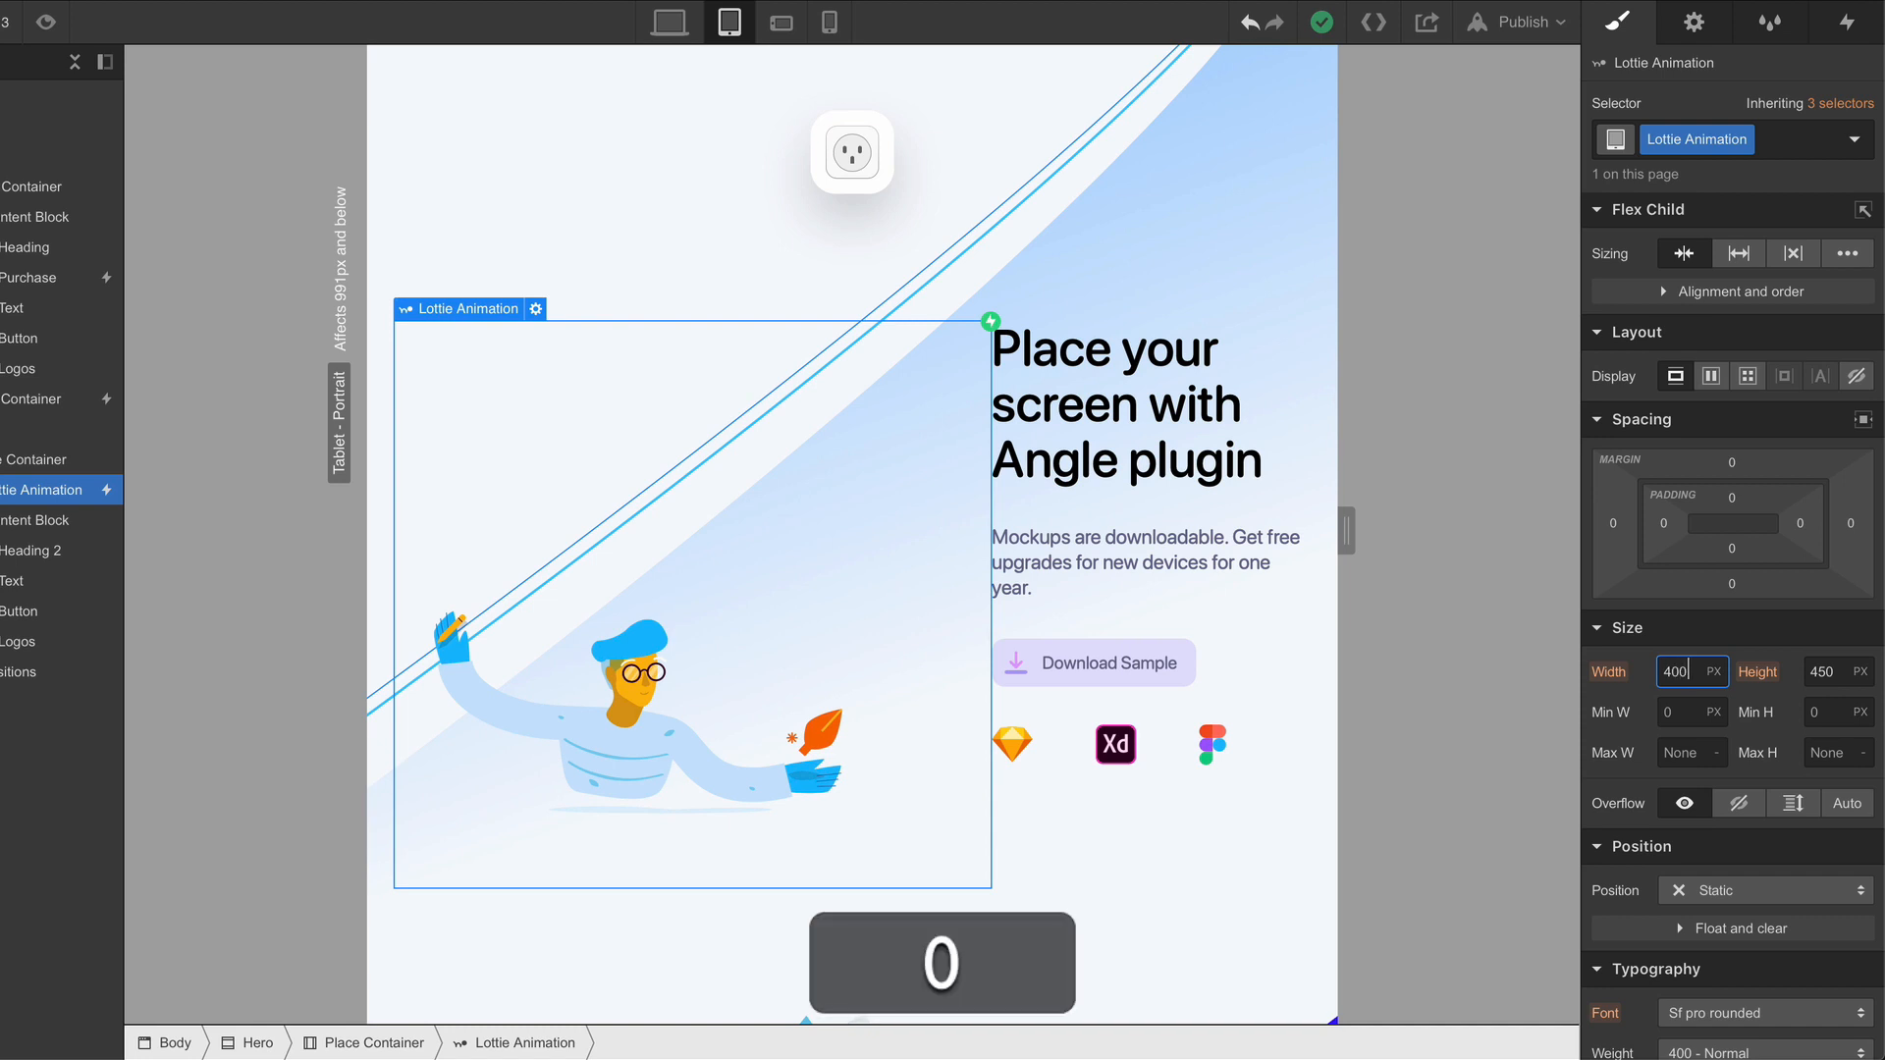
key("Return")
left_click(1821, 669)
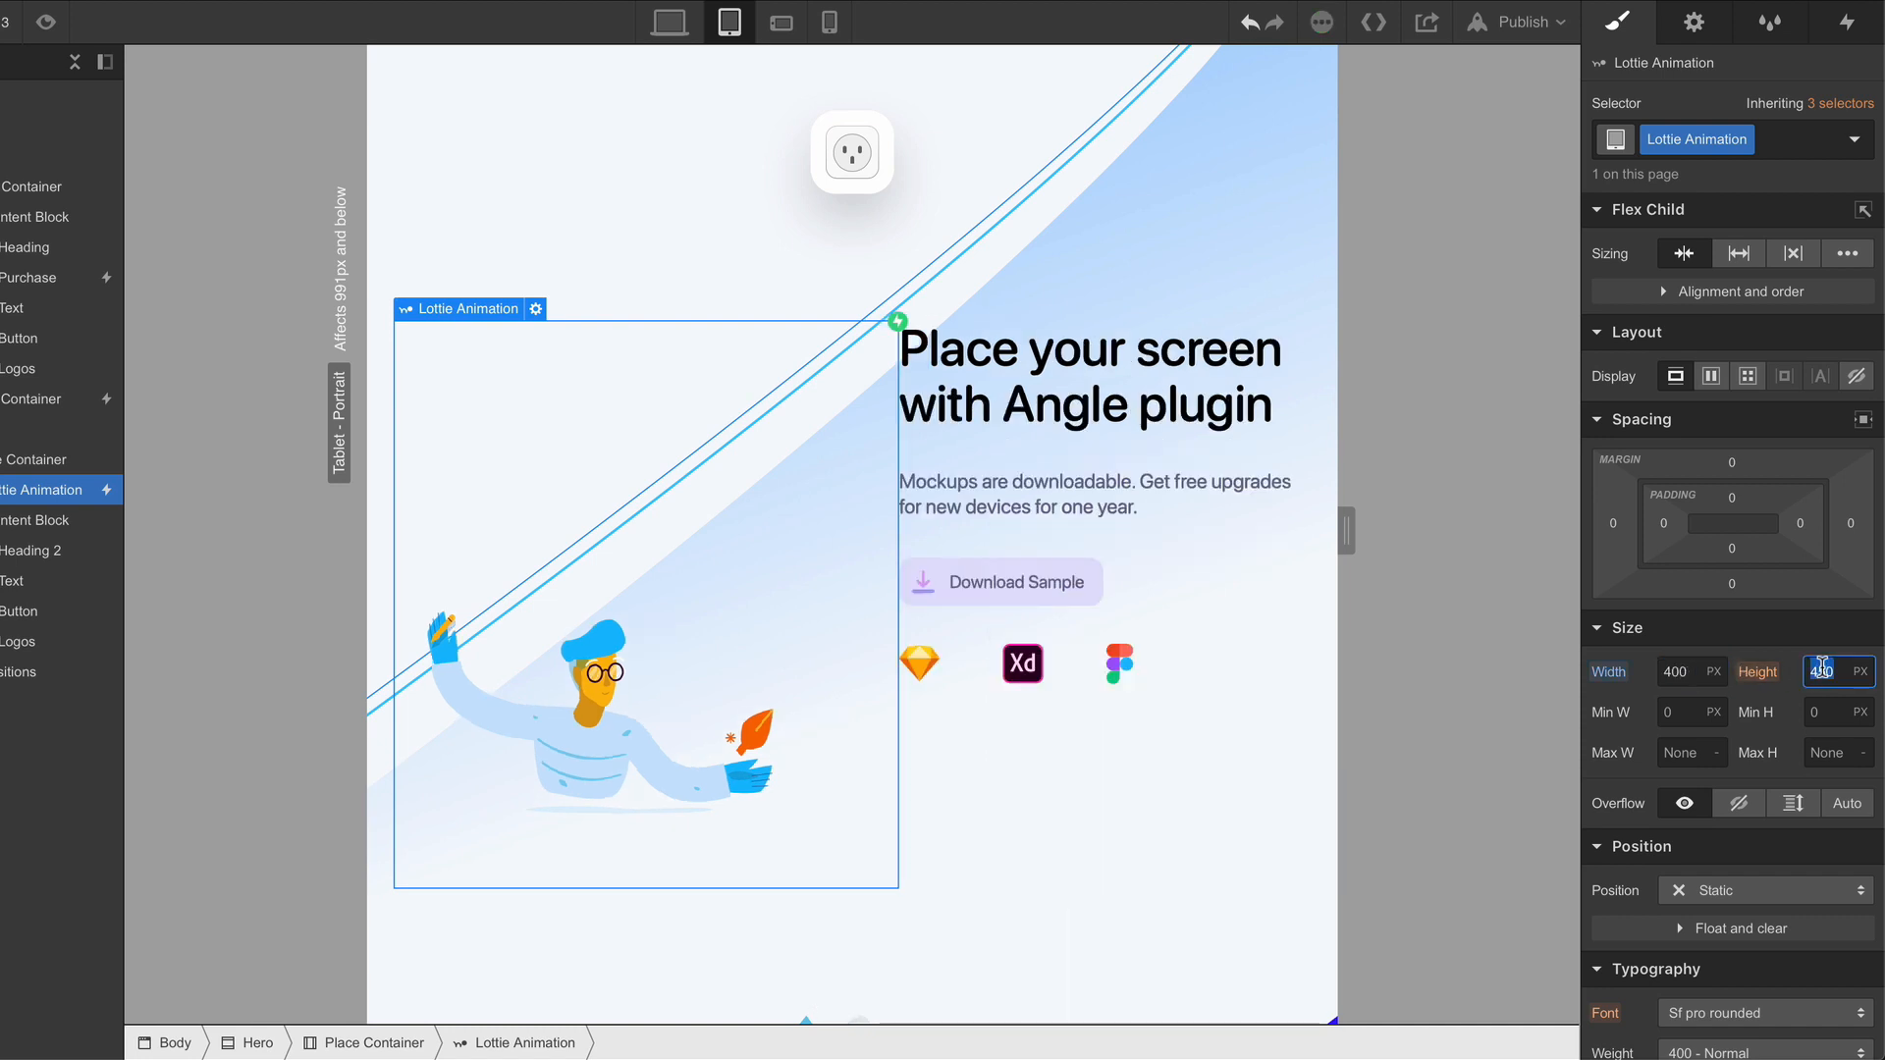
type("300")
key("Return")
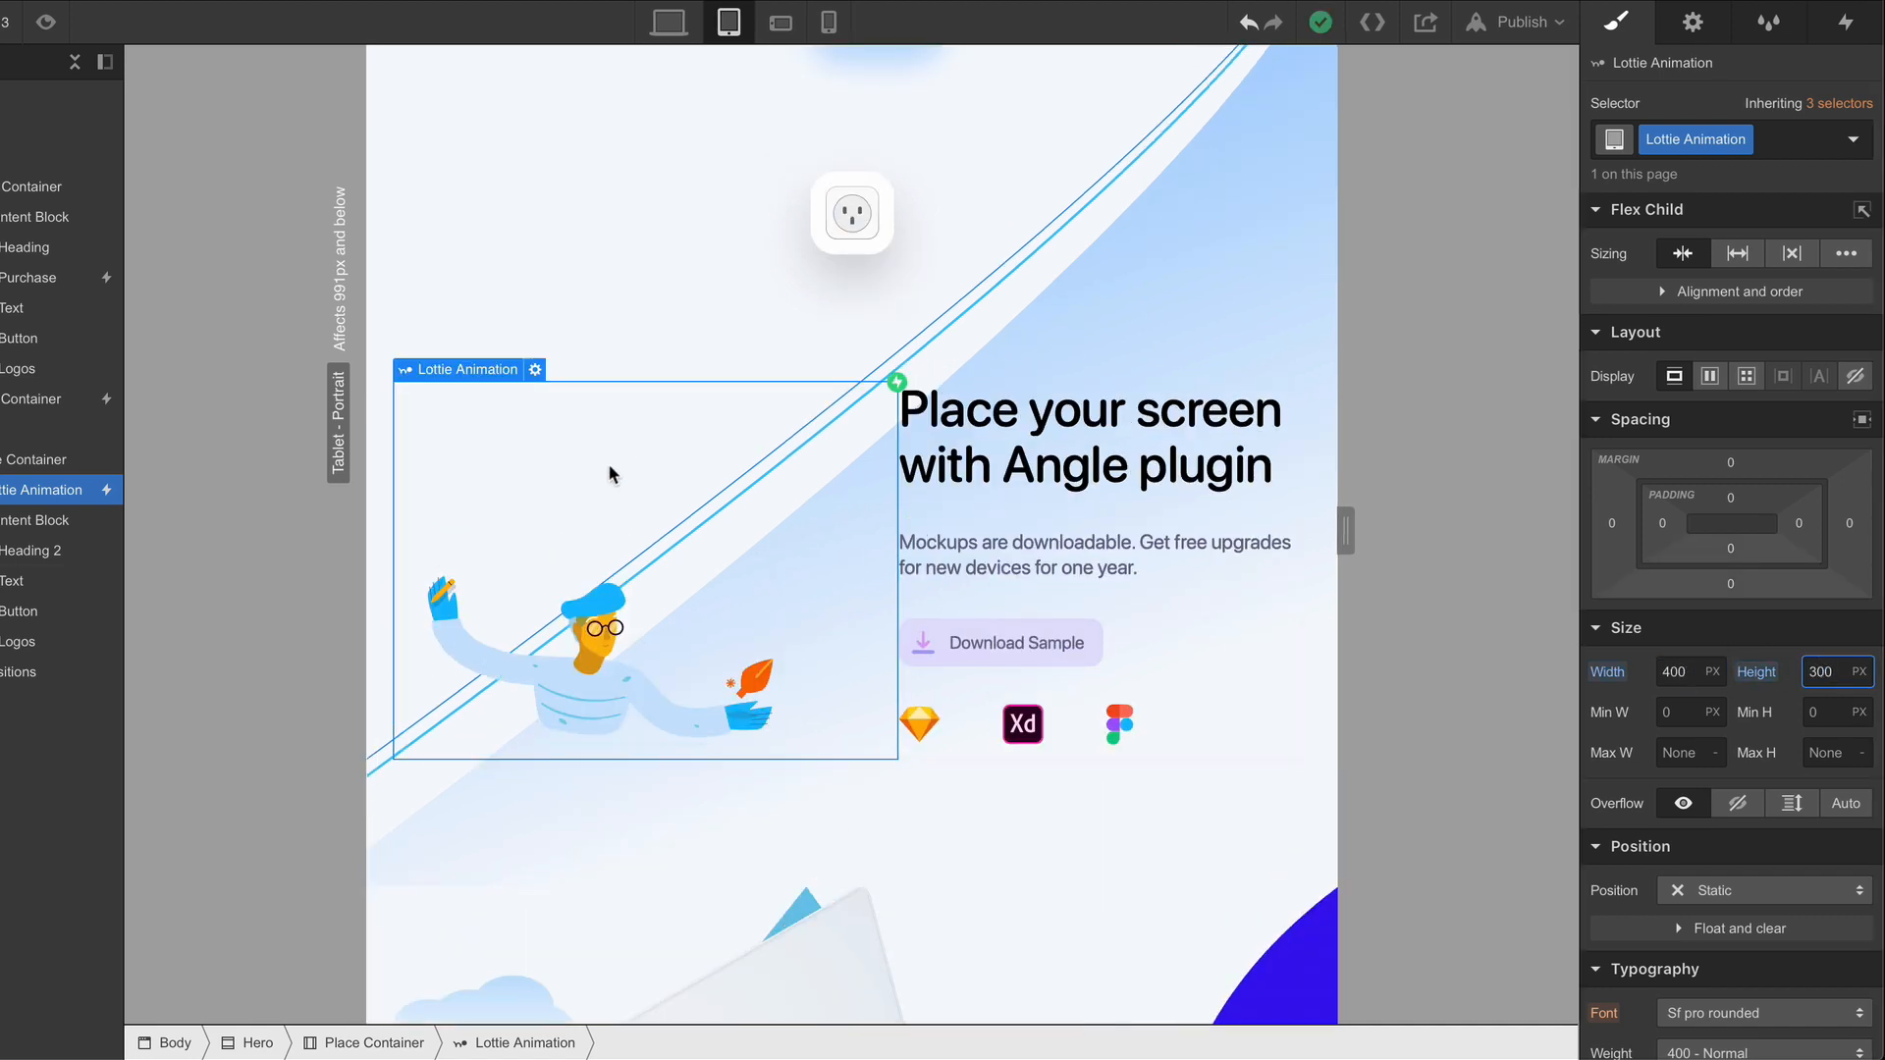
Step: Choose SVG as the render mode in the Lottie Animation's settings and return to its style properties
left_click(1689, 34)
left_click(1709, 530)
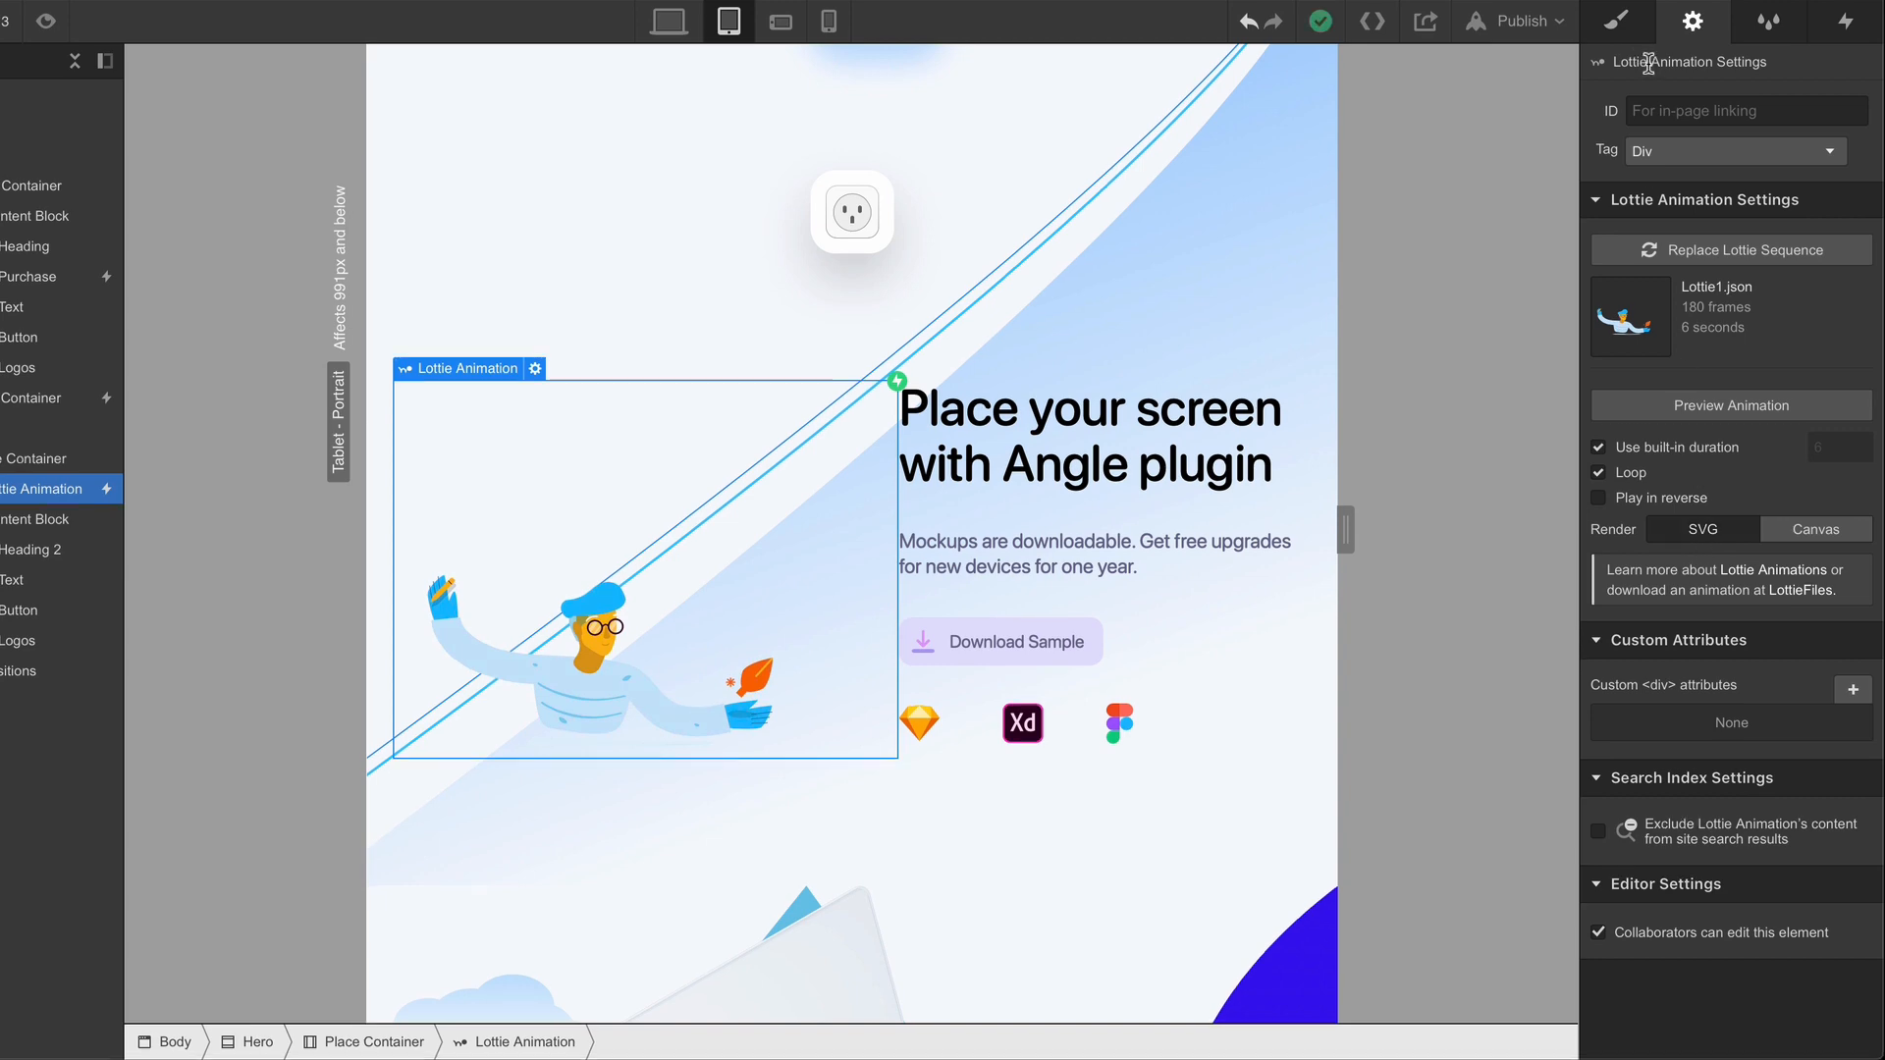
left_click(1615, 20)
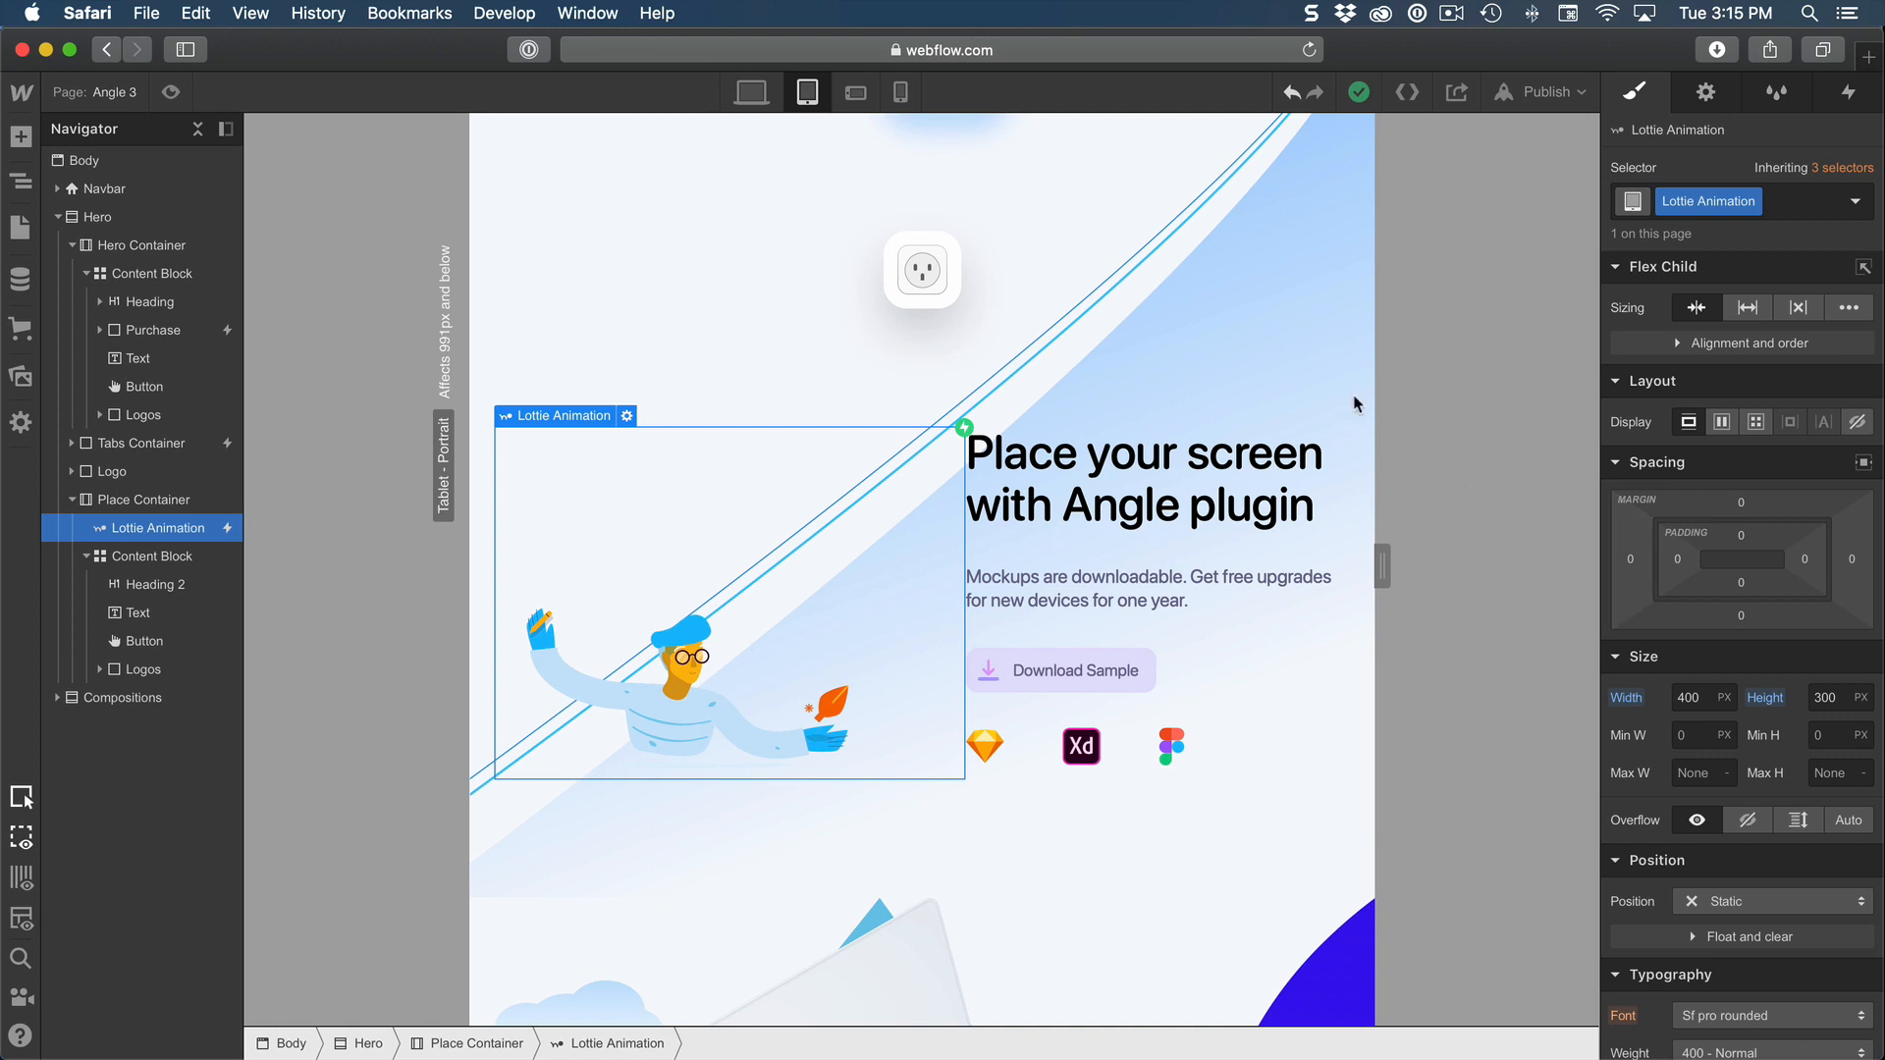
Step: At the phone landscape breakpoint, set Place Container's flex direction to vertical and align its children to the center
left_click(856, 94)
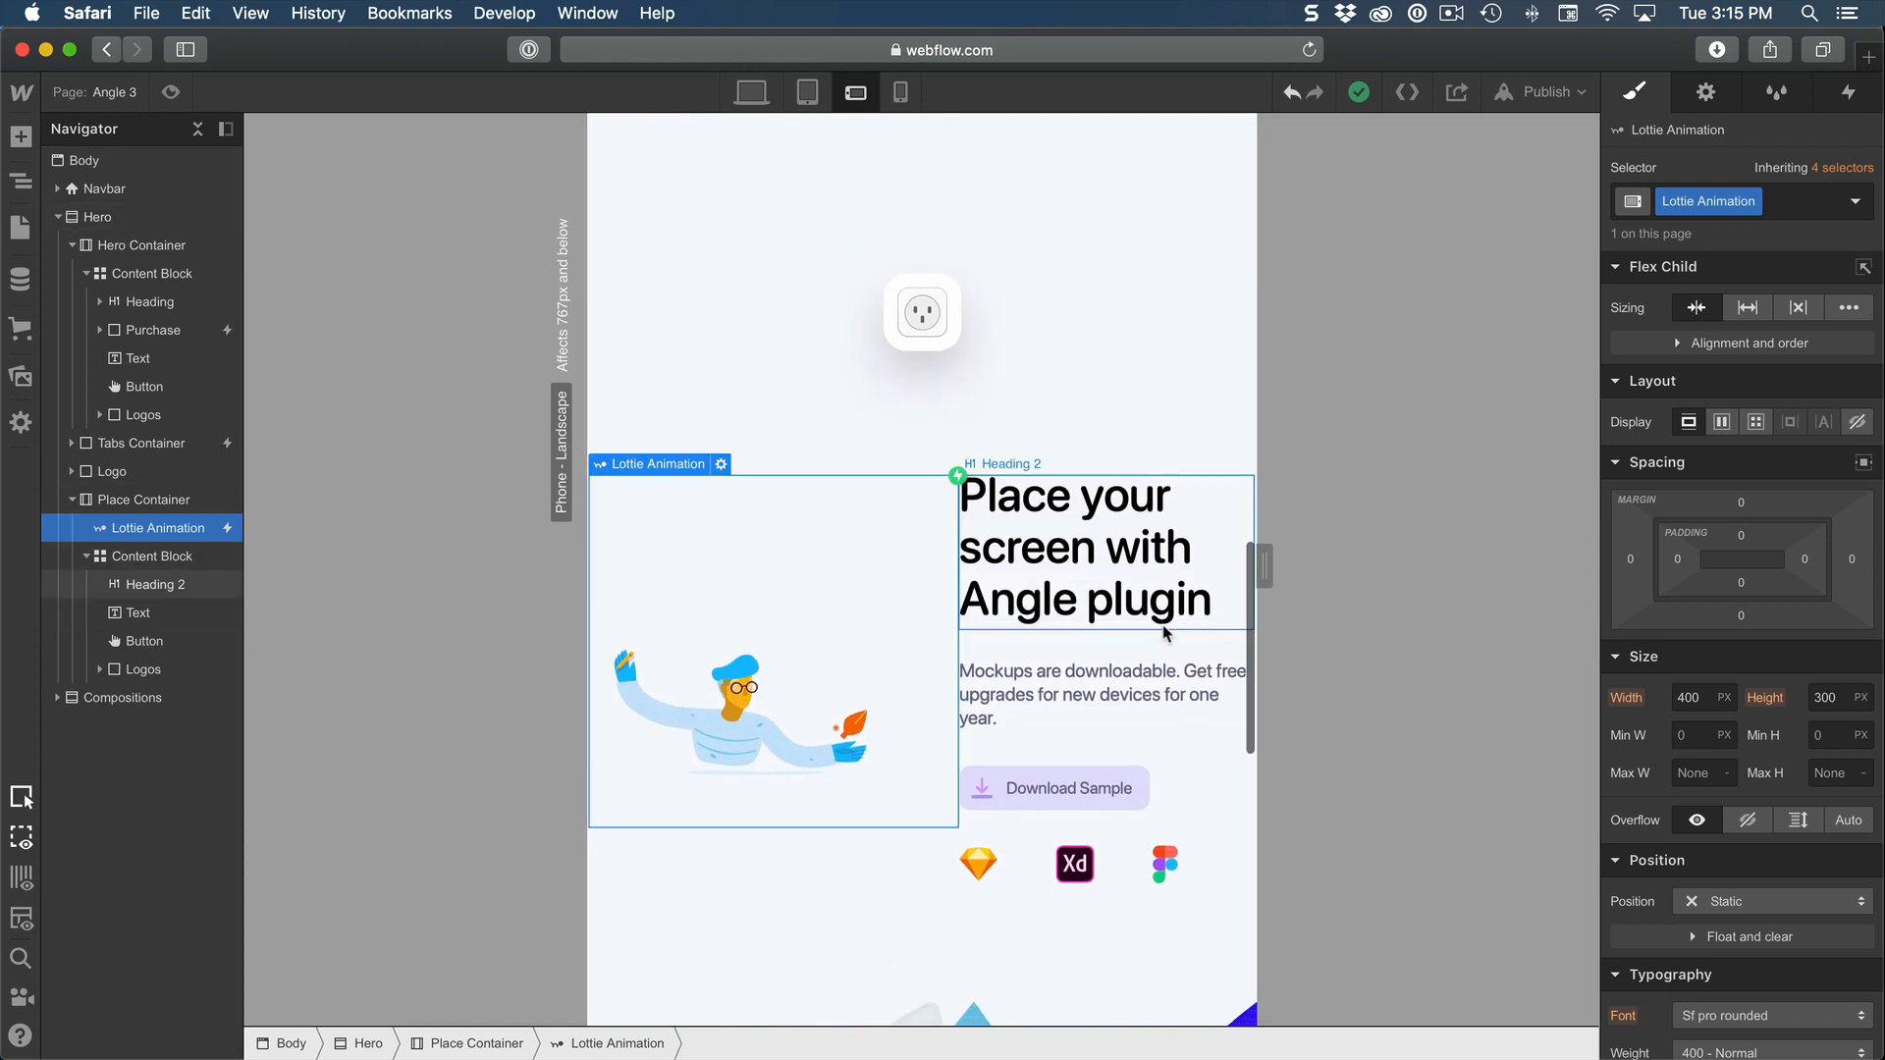
scroll(684, 523, "down", 2)
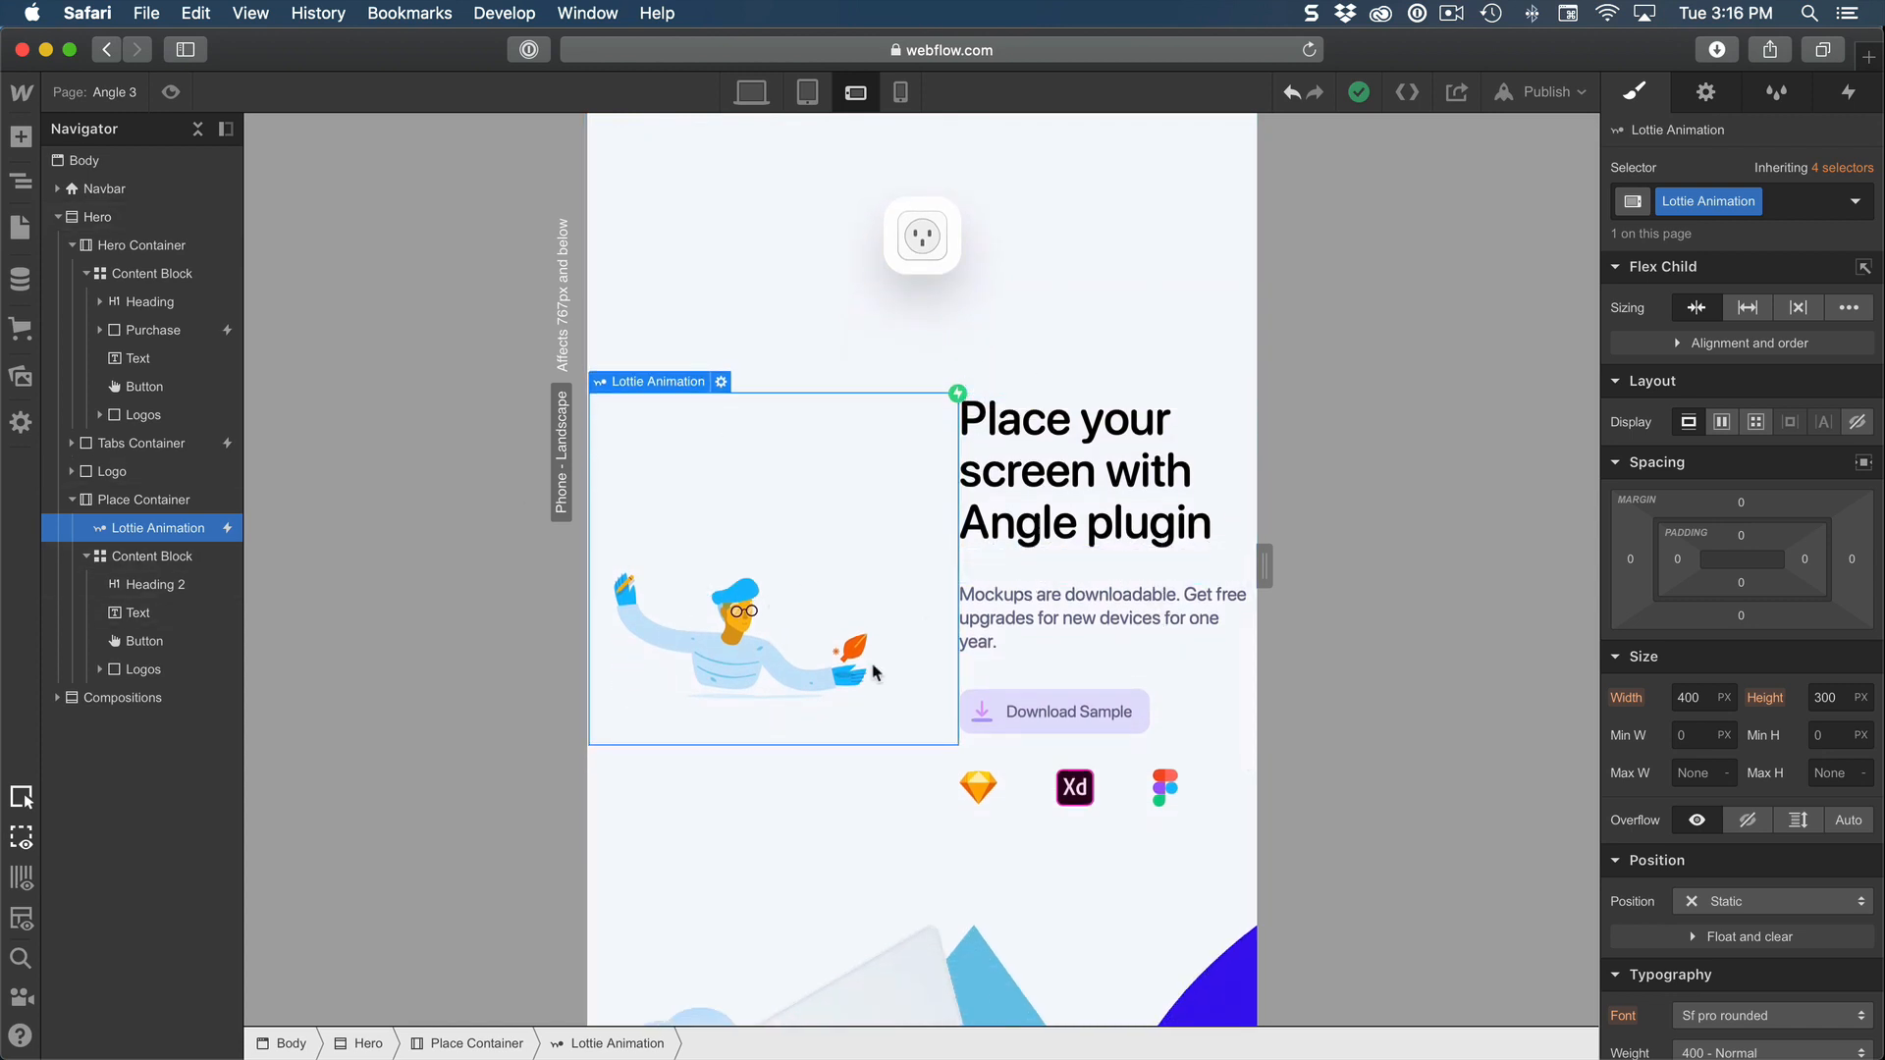
scroll(856, 645, "down", 1)
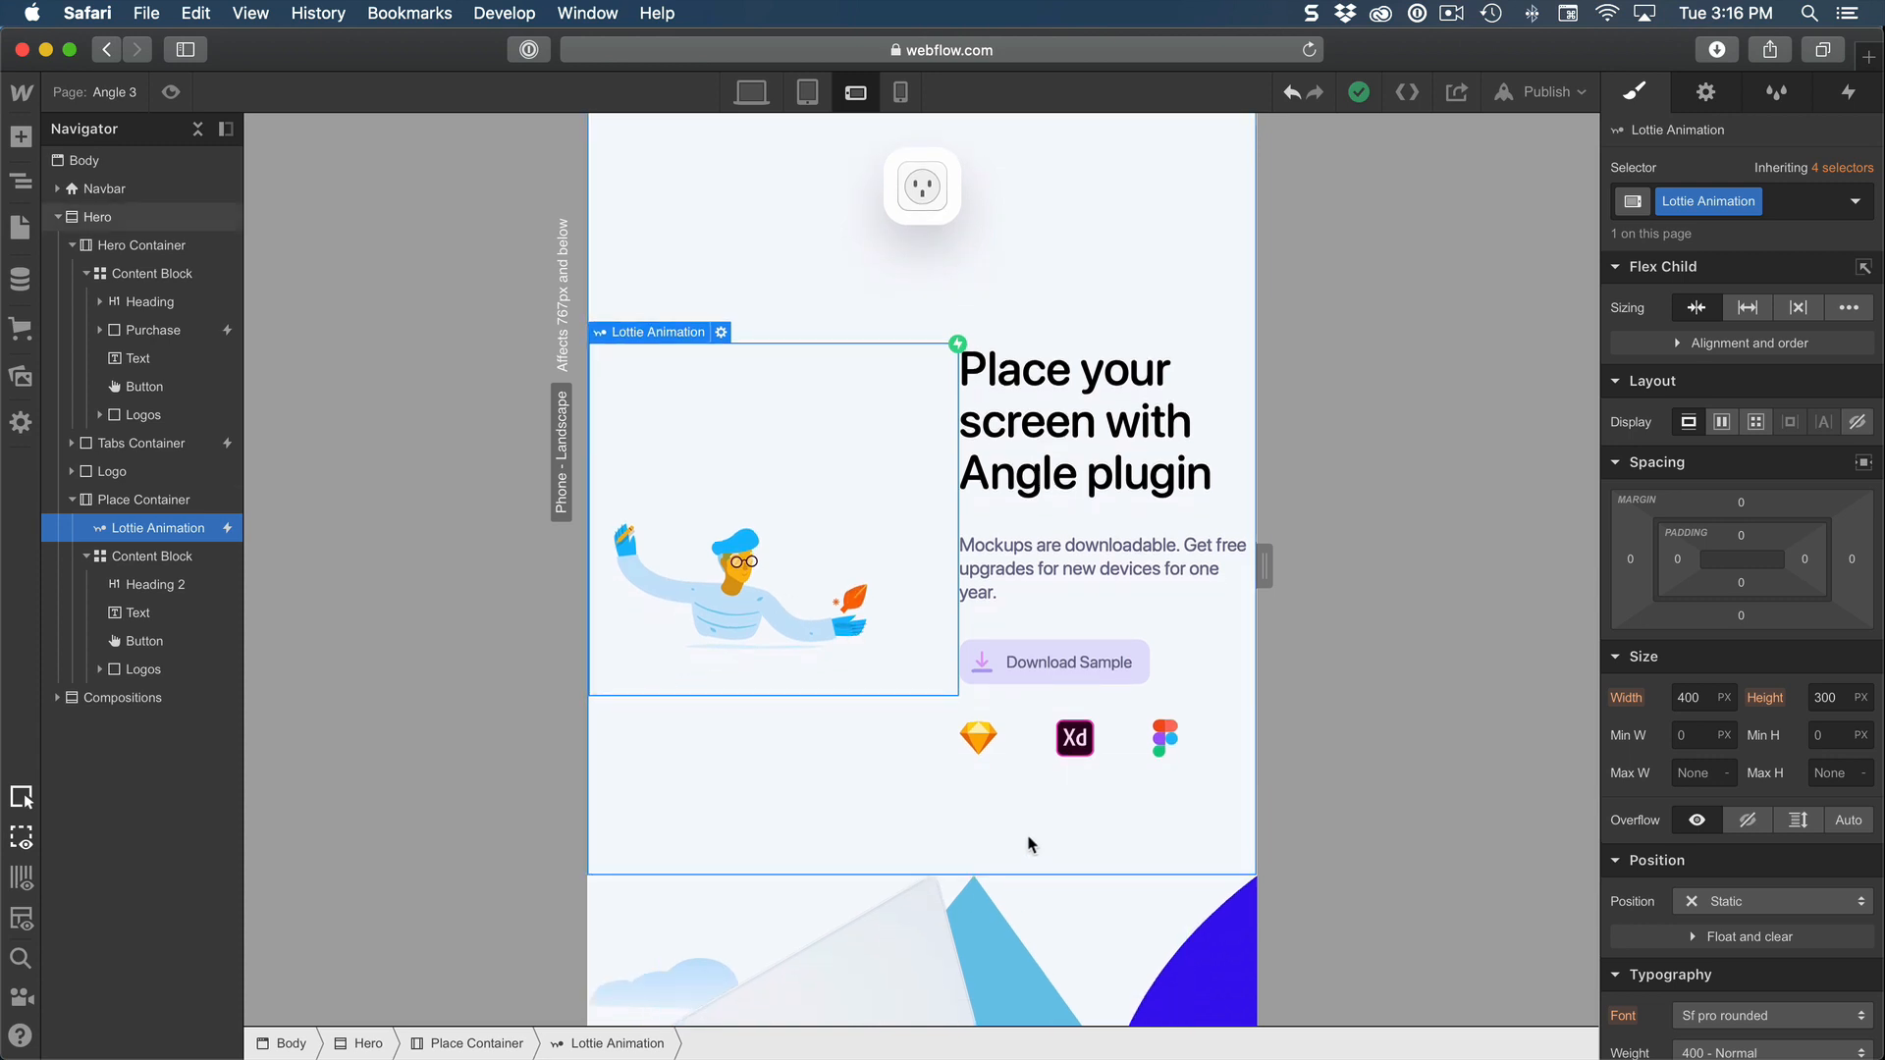
left_click(857, 741)
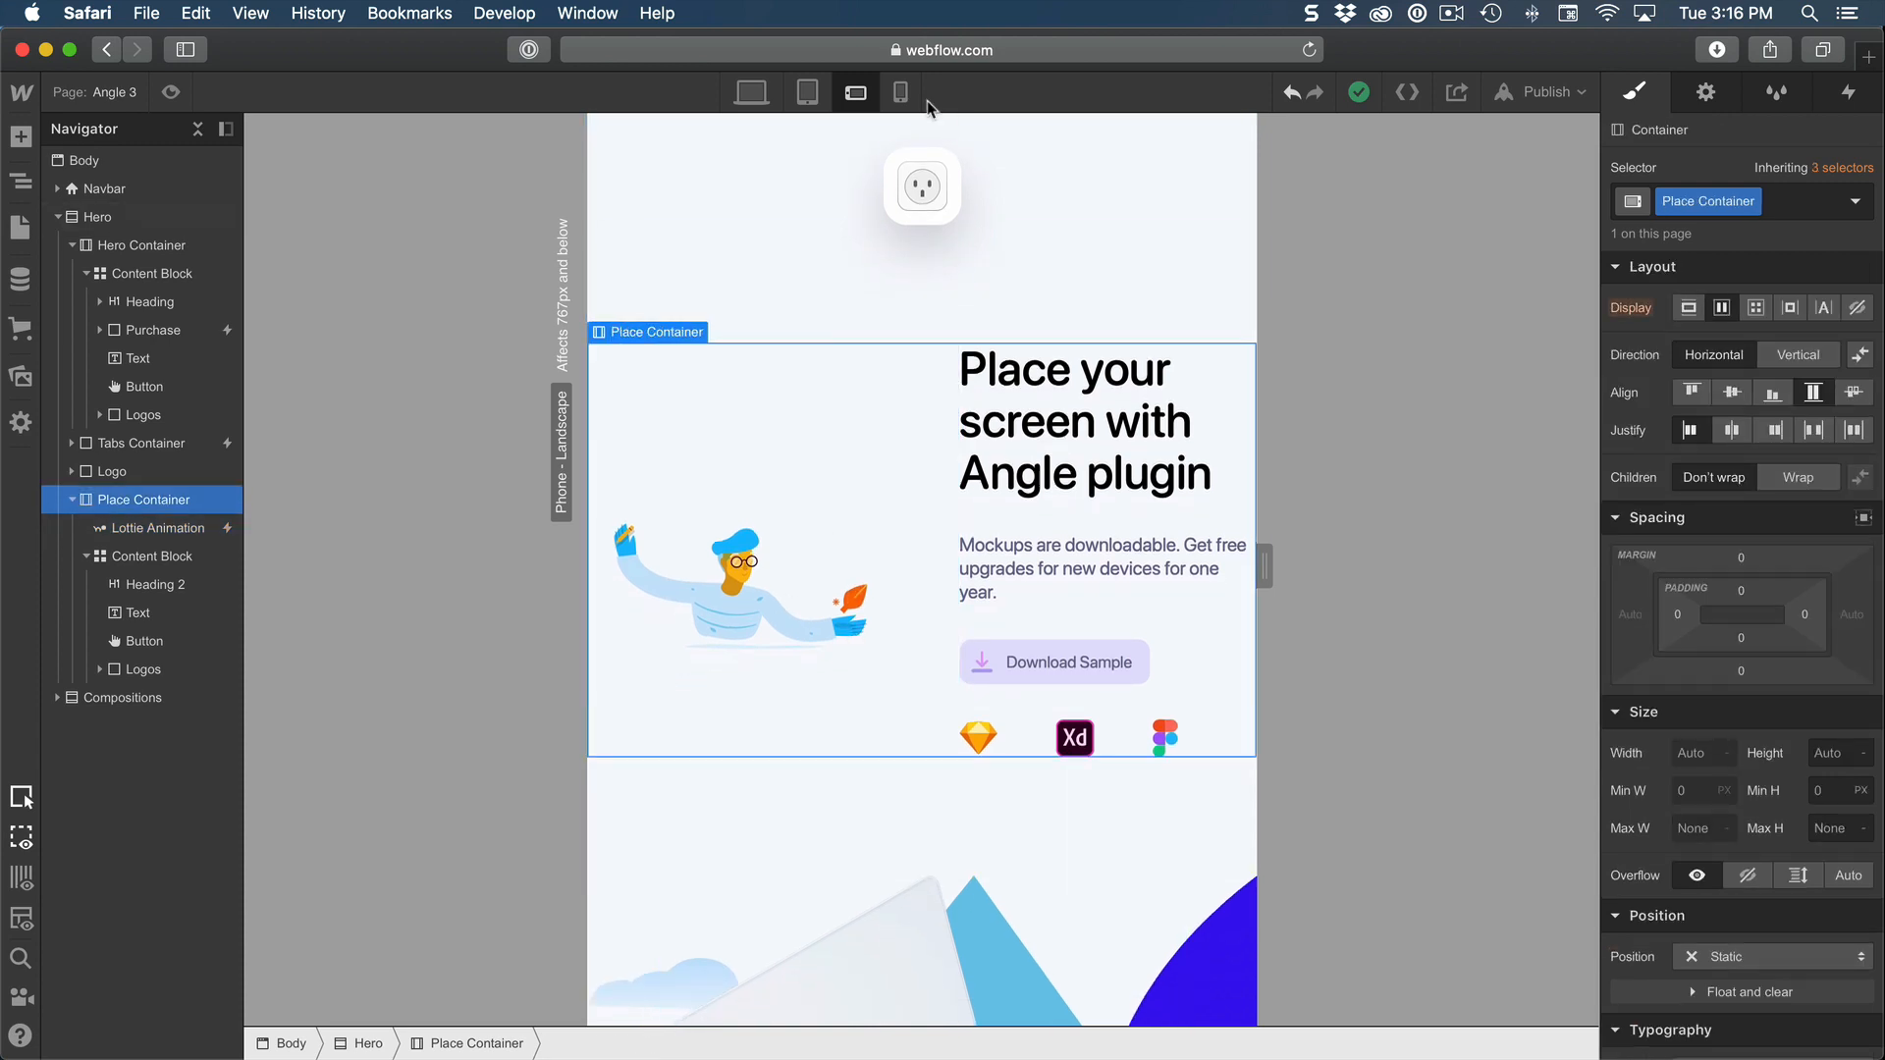
left_click(88, 557)
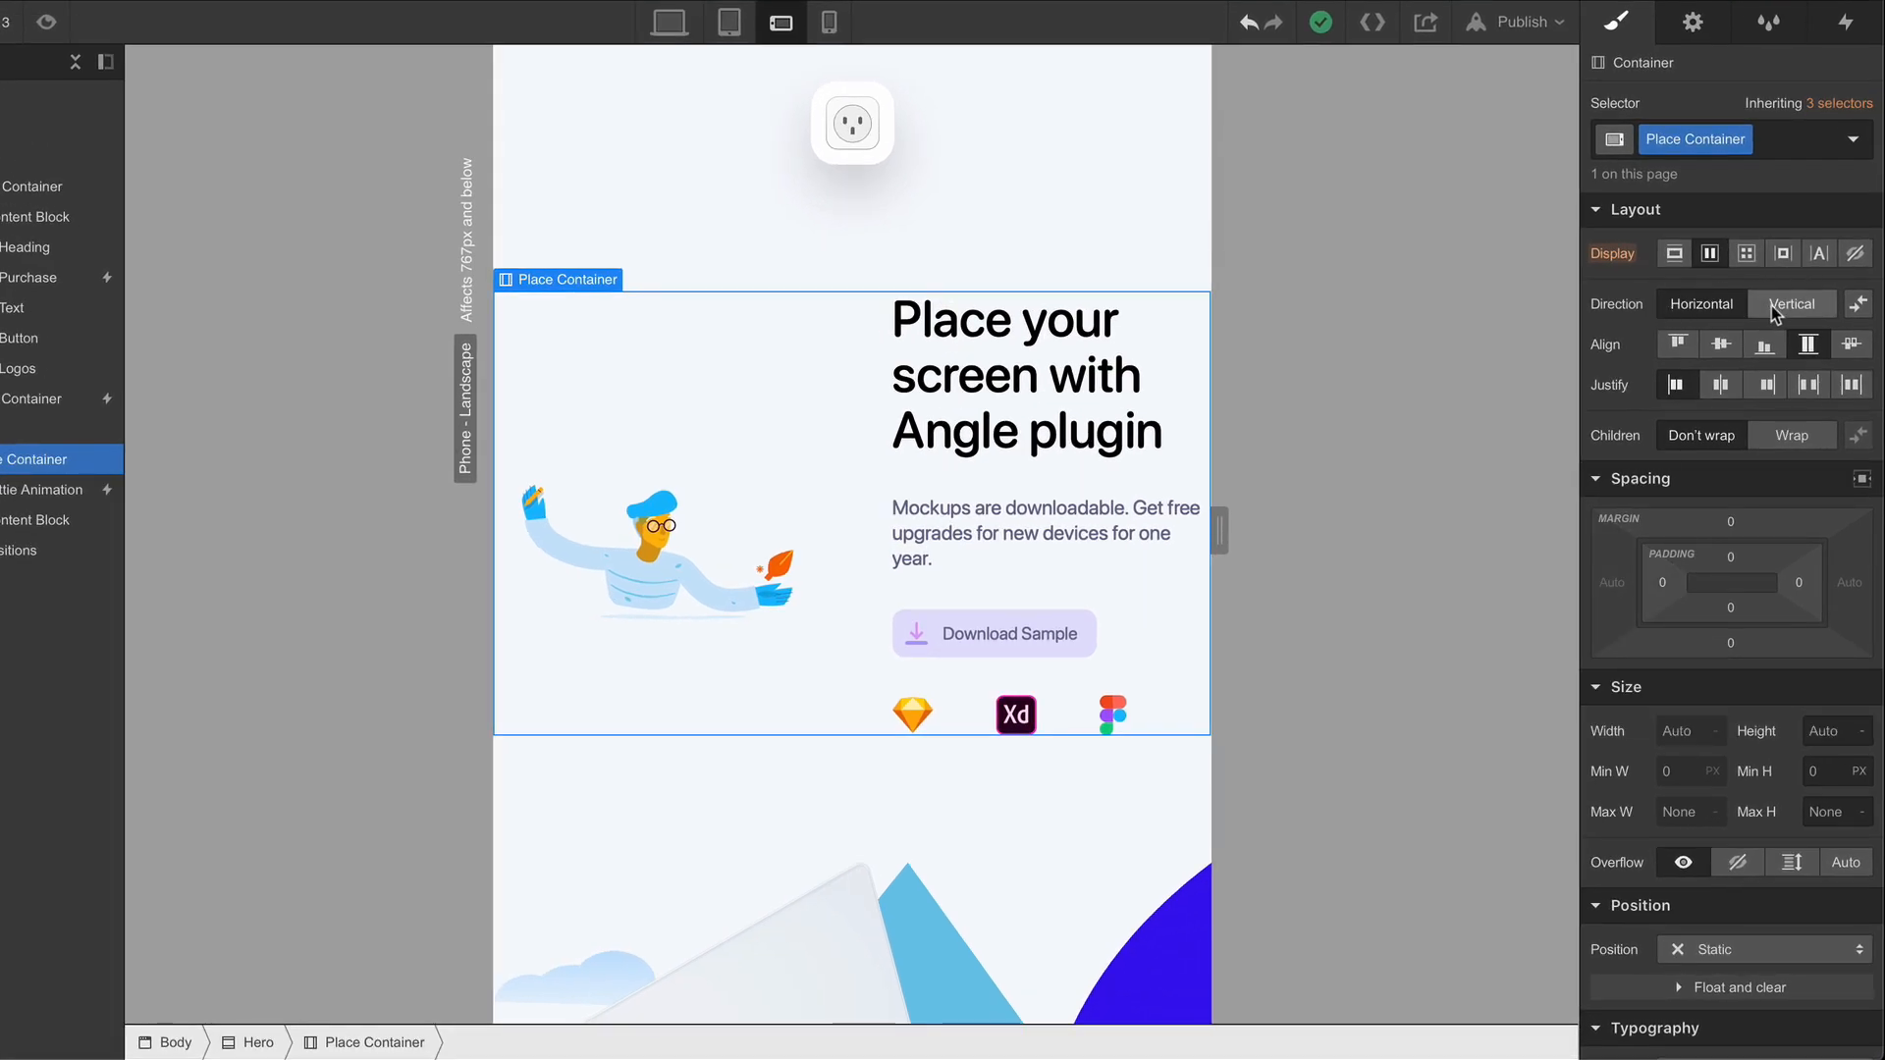
left_click(1781, 304)
scroll(1129, 413, "down", 2)
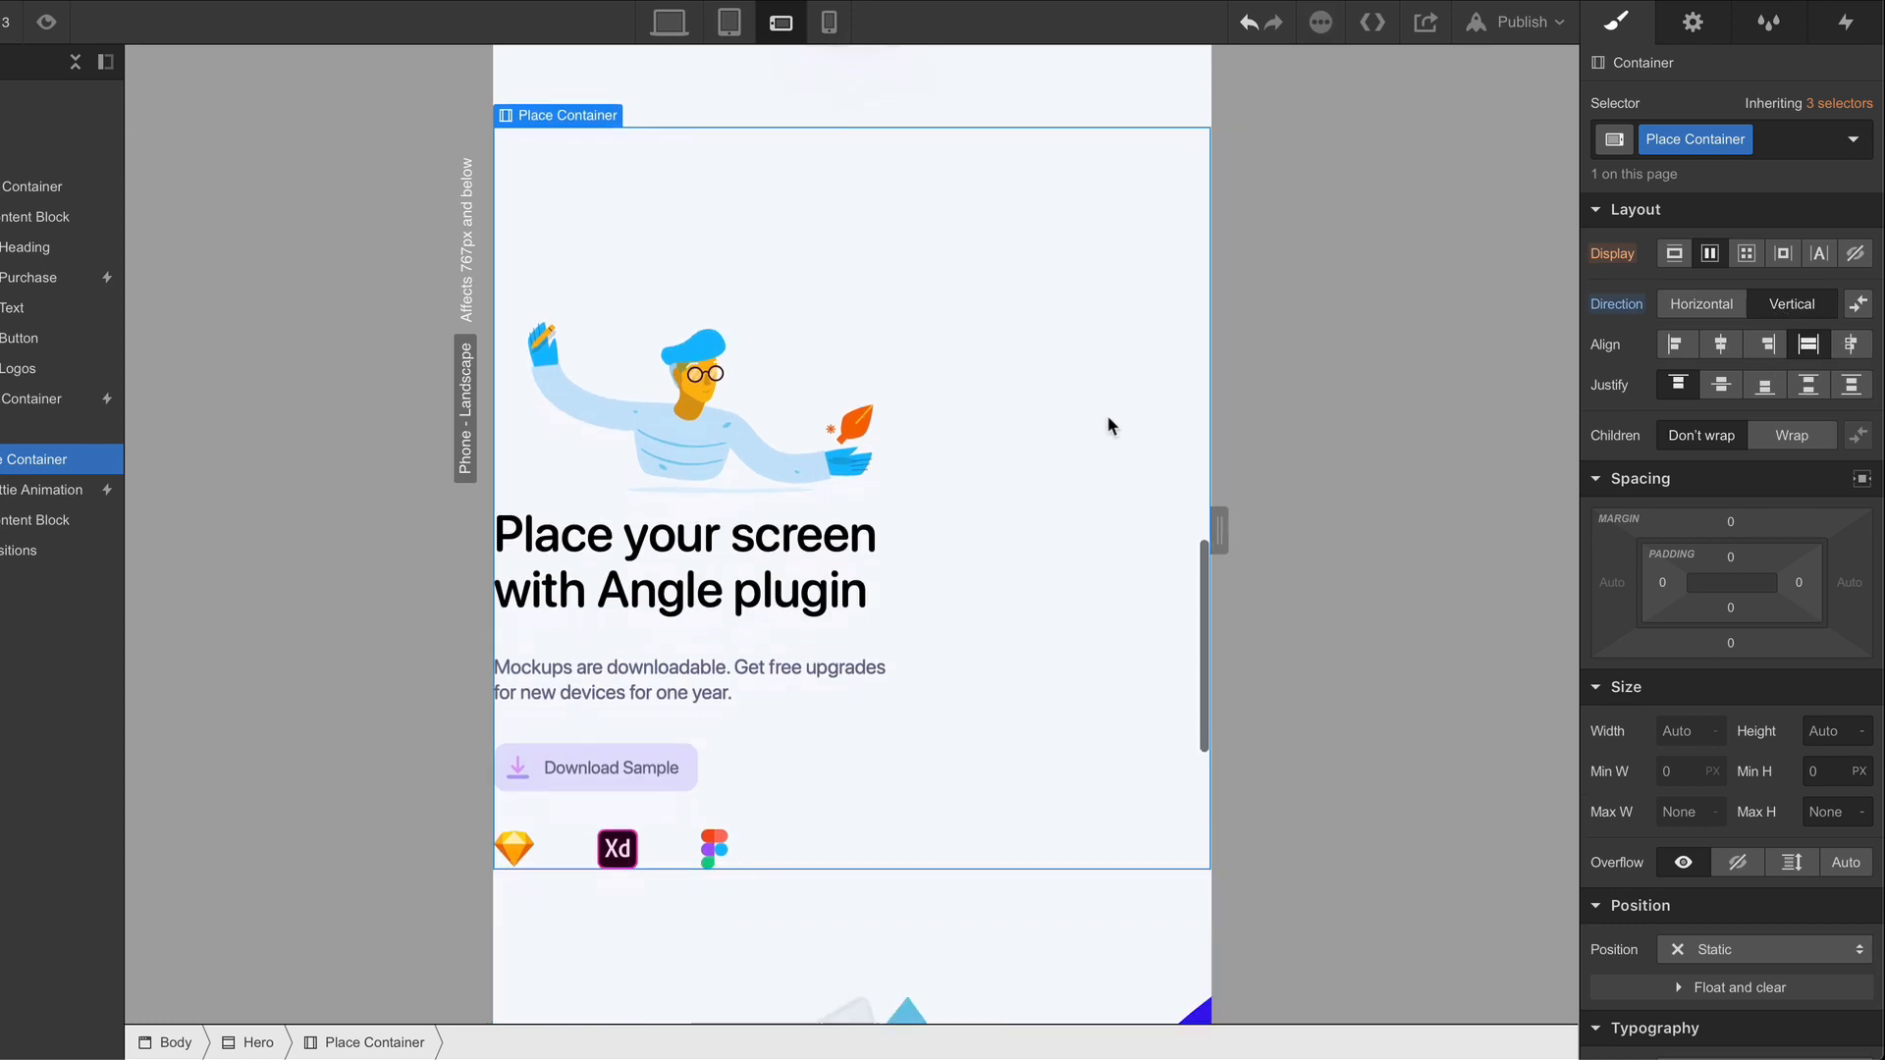
left_click(1722, 346)
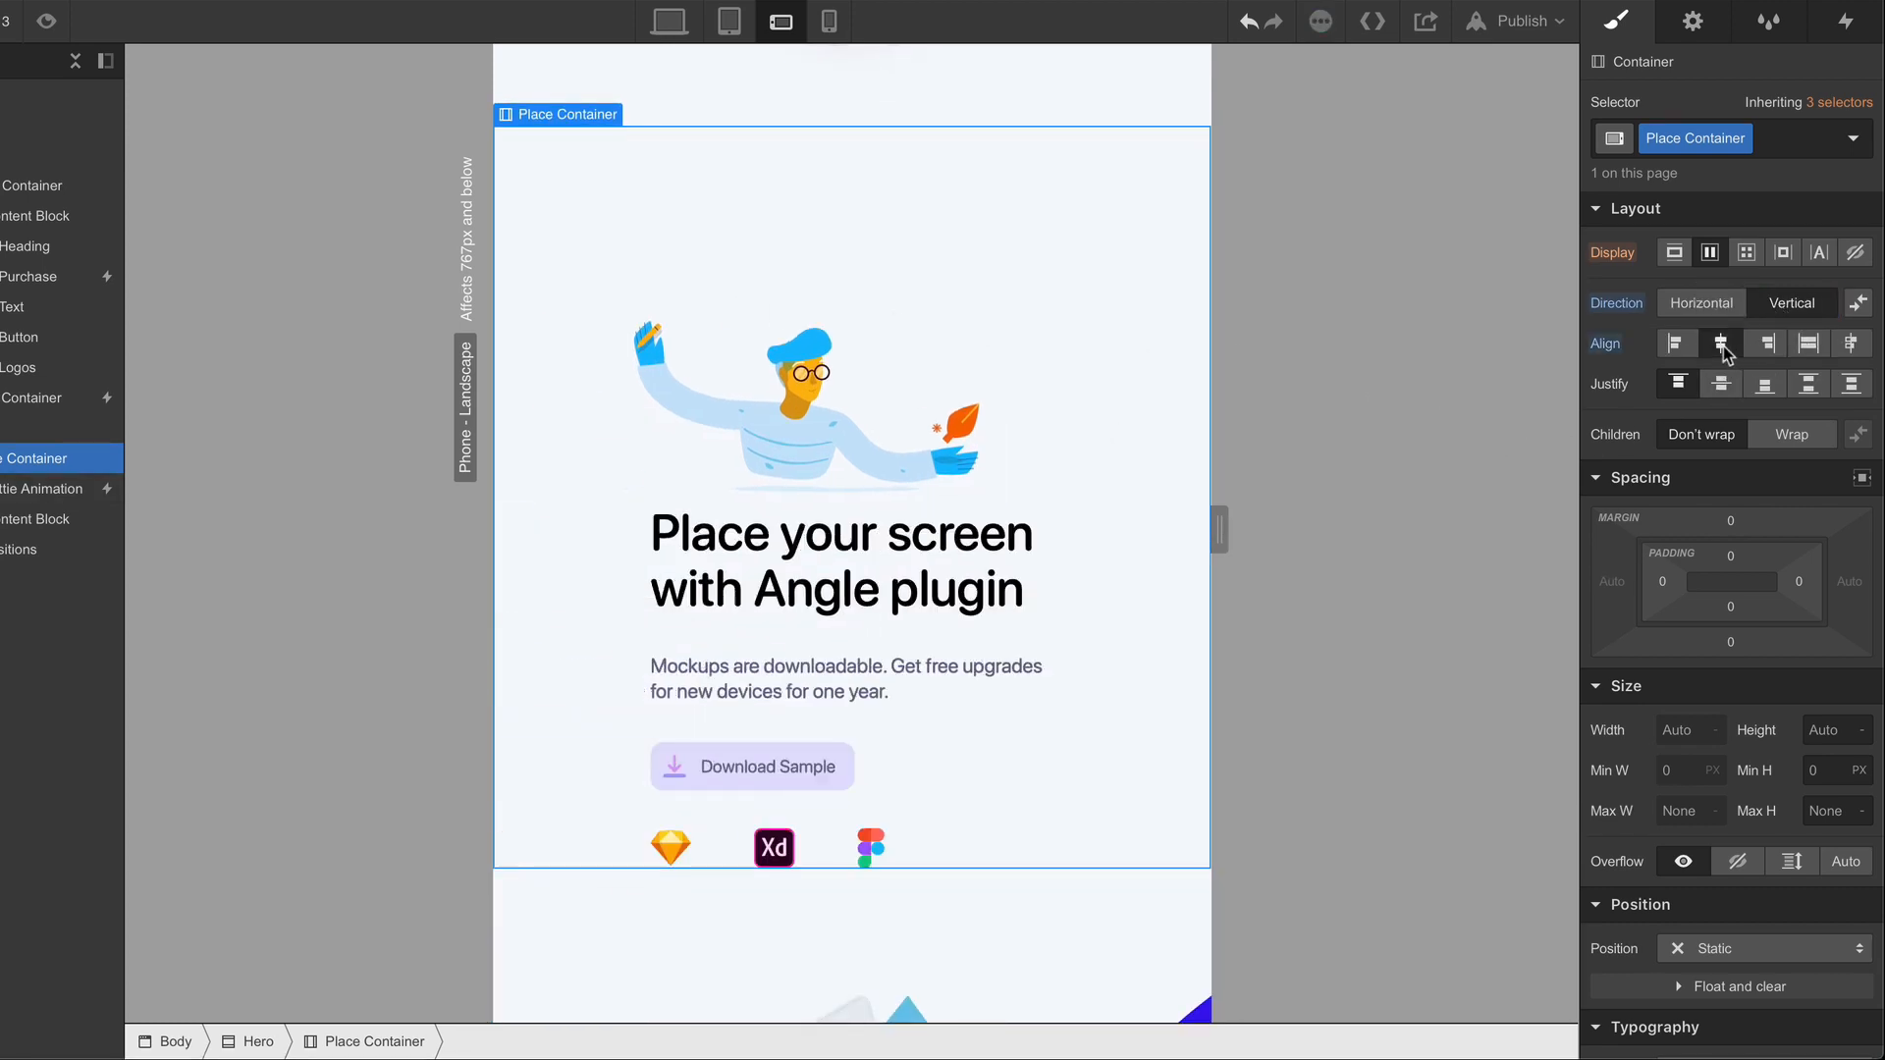
Step: Set the Lottie Animation's width to 100% for phone landscape, and check the phone portrait and desktop layouts
left_click(1011, 343)
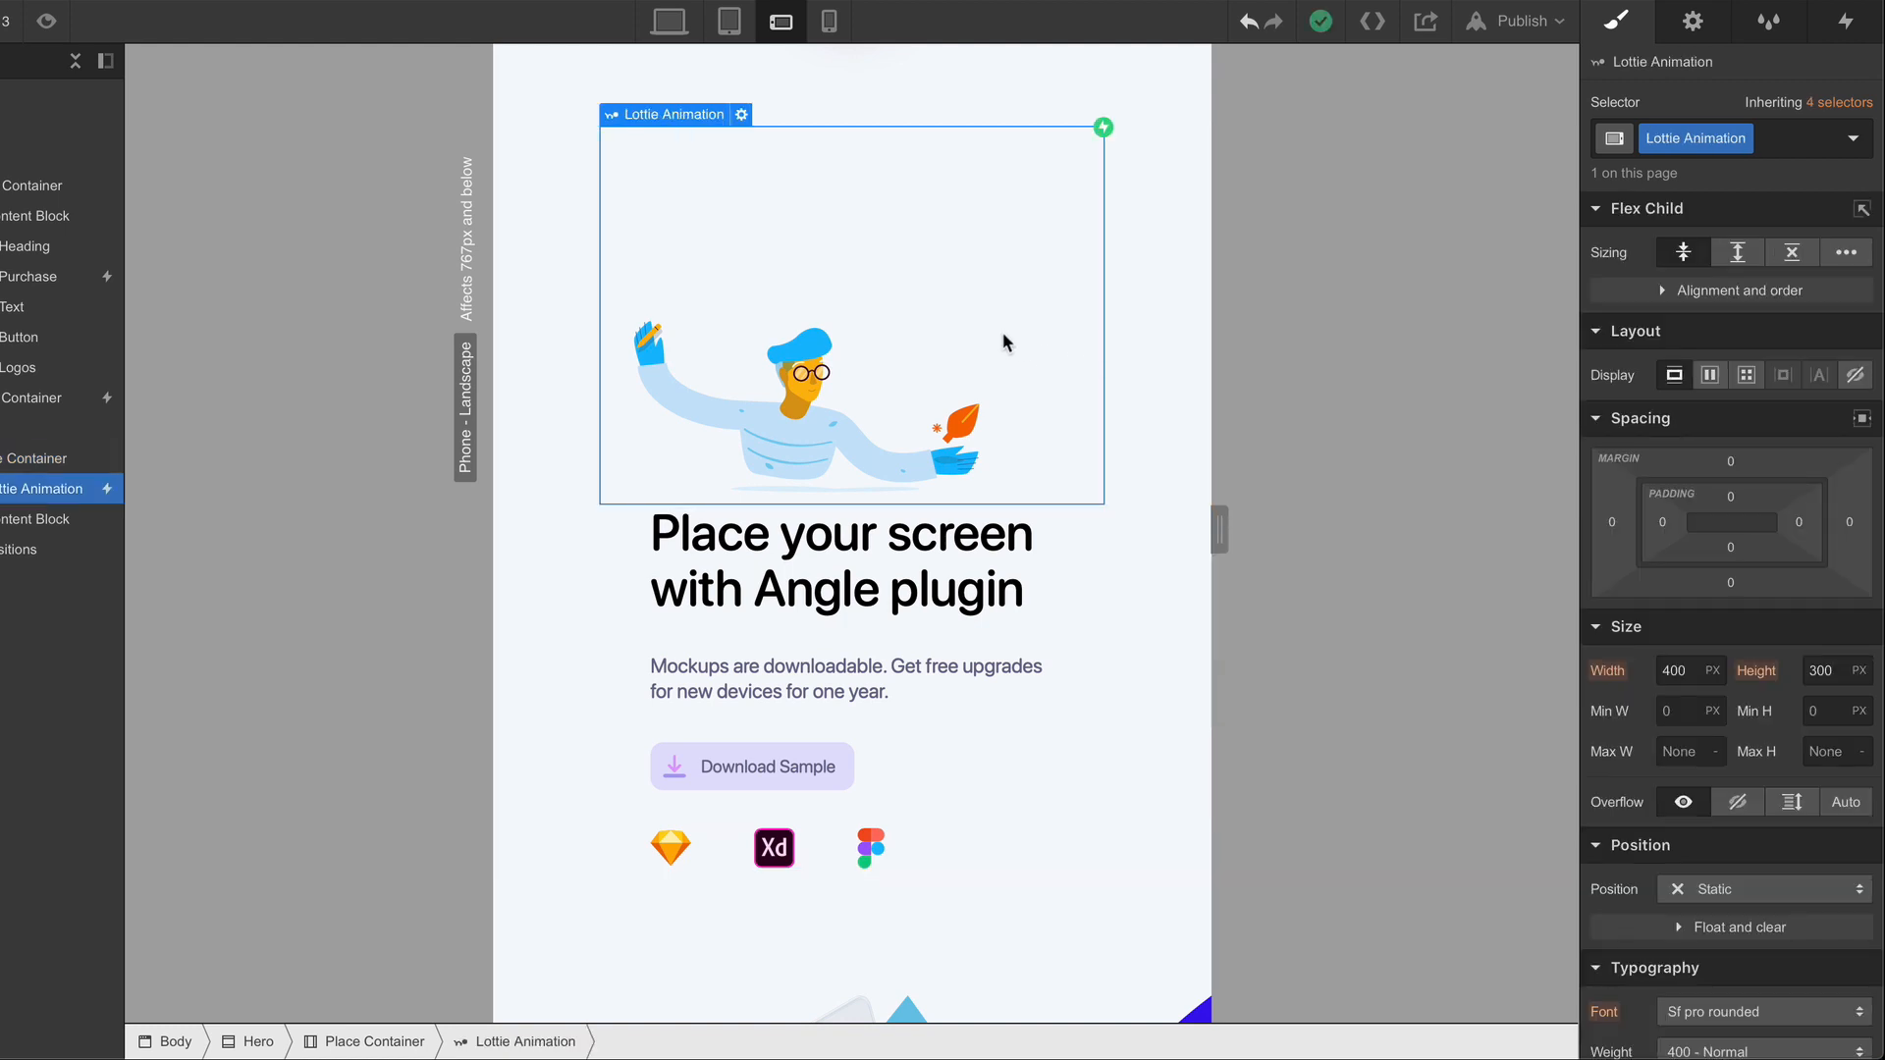
left_click(1685, 673)
type("100%")
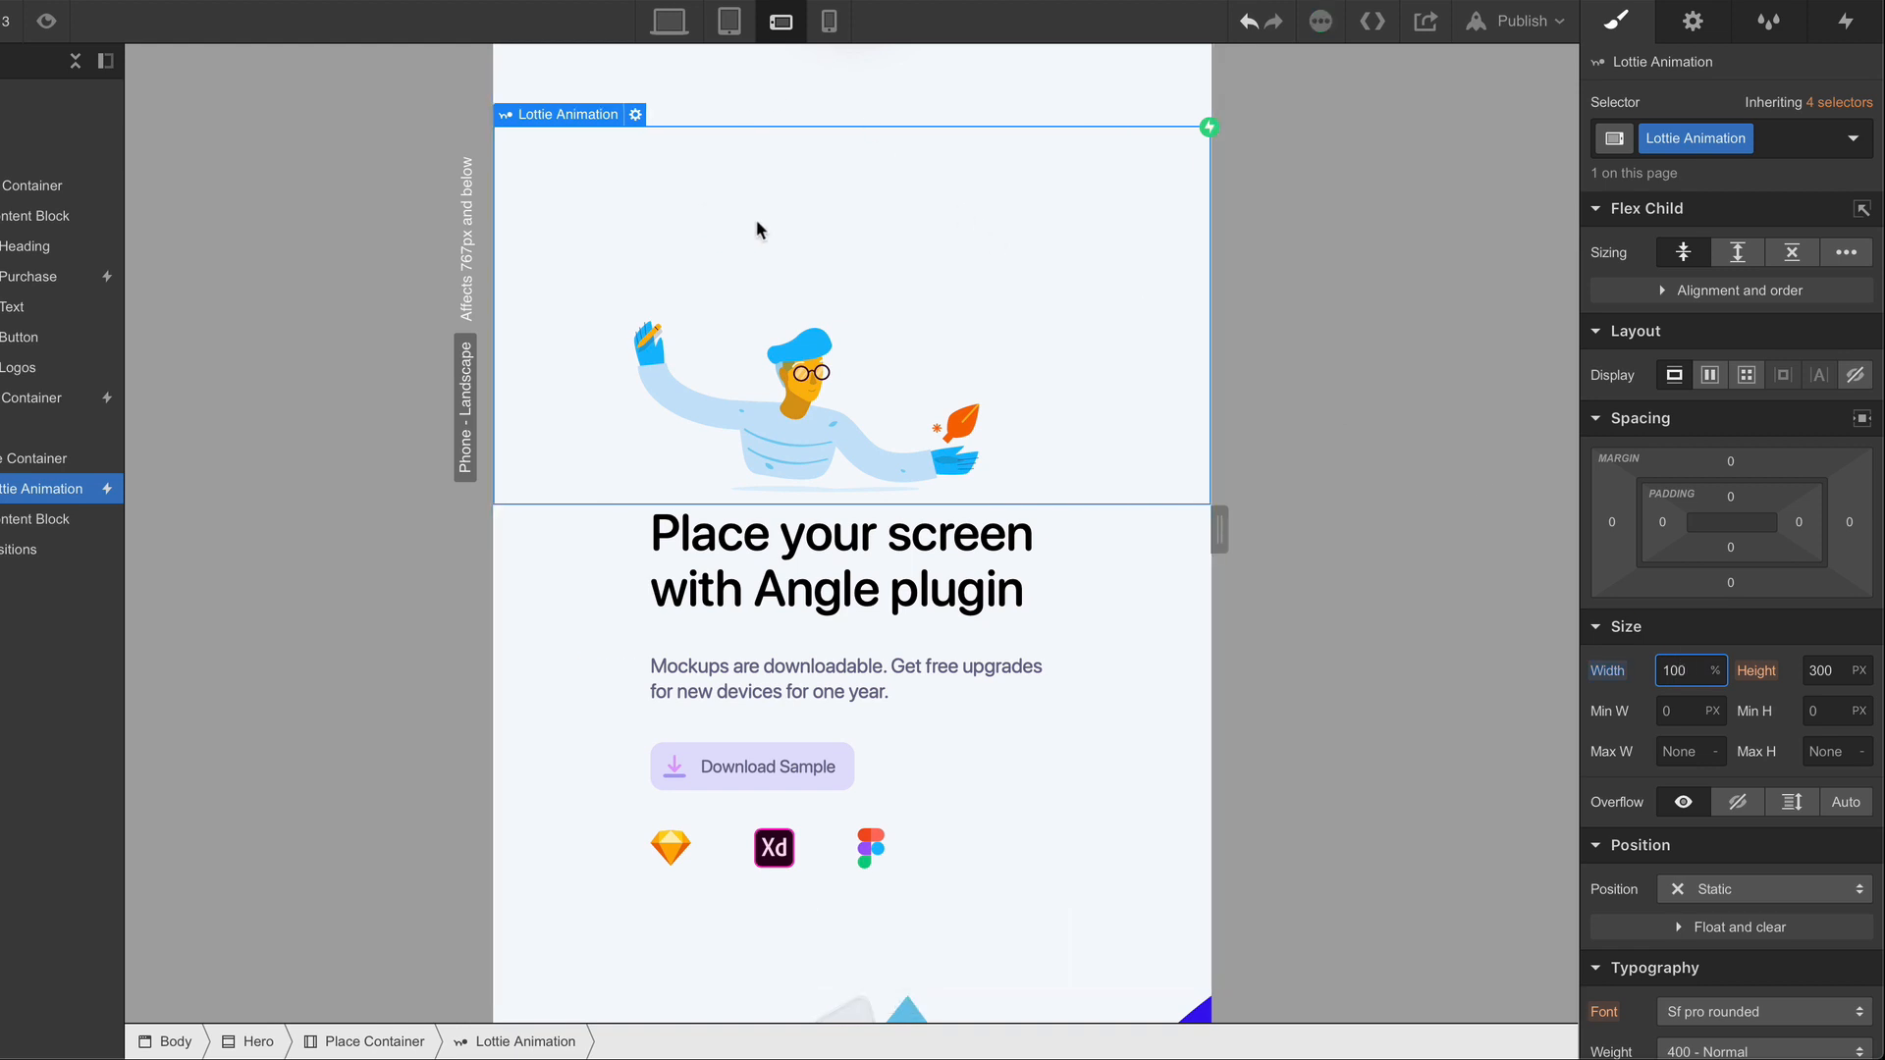
left_click(829, 21)
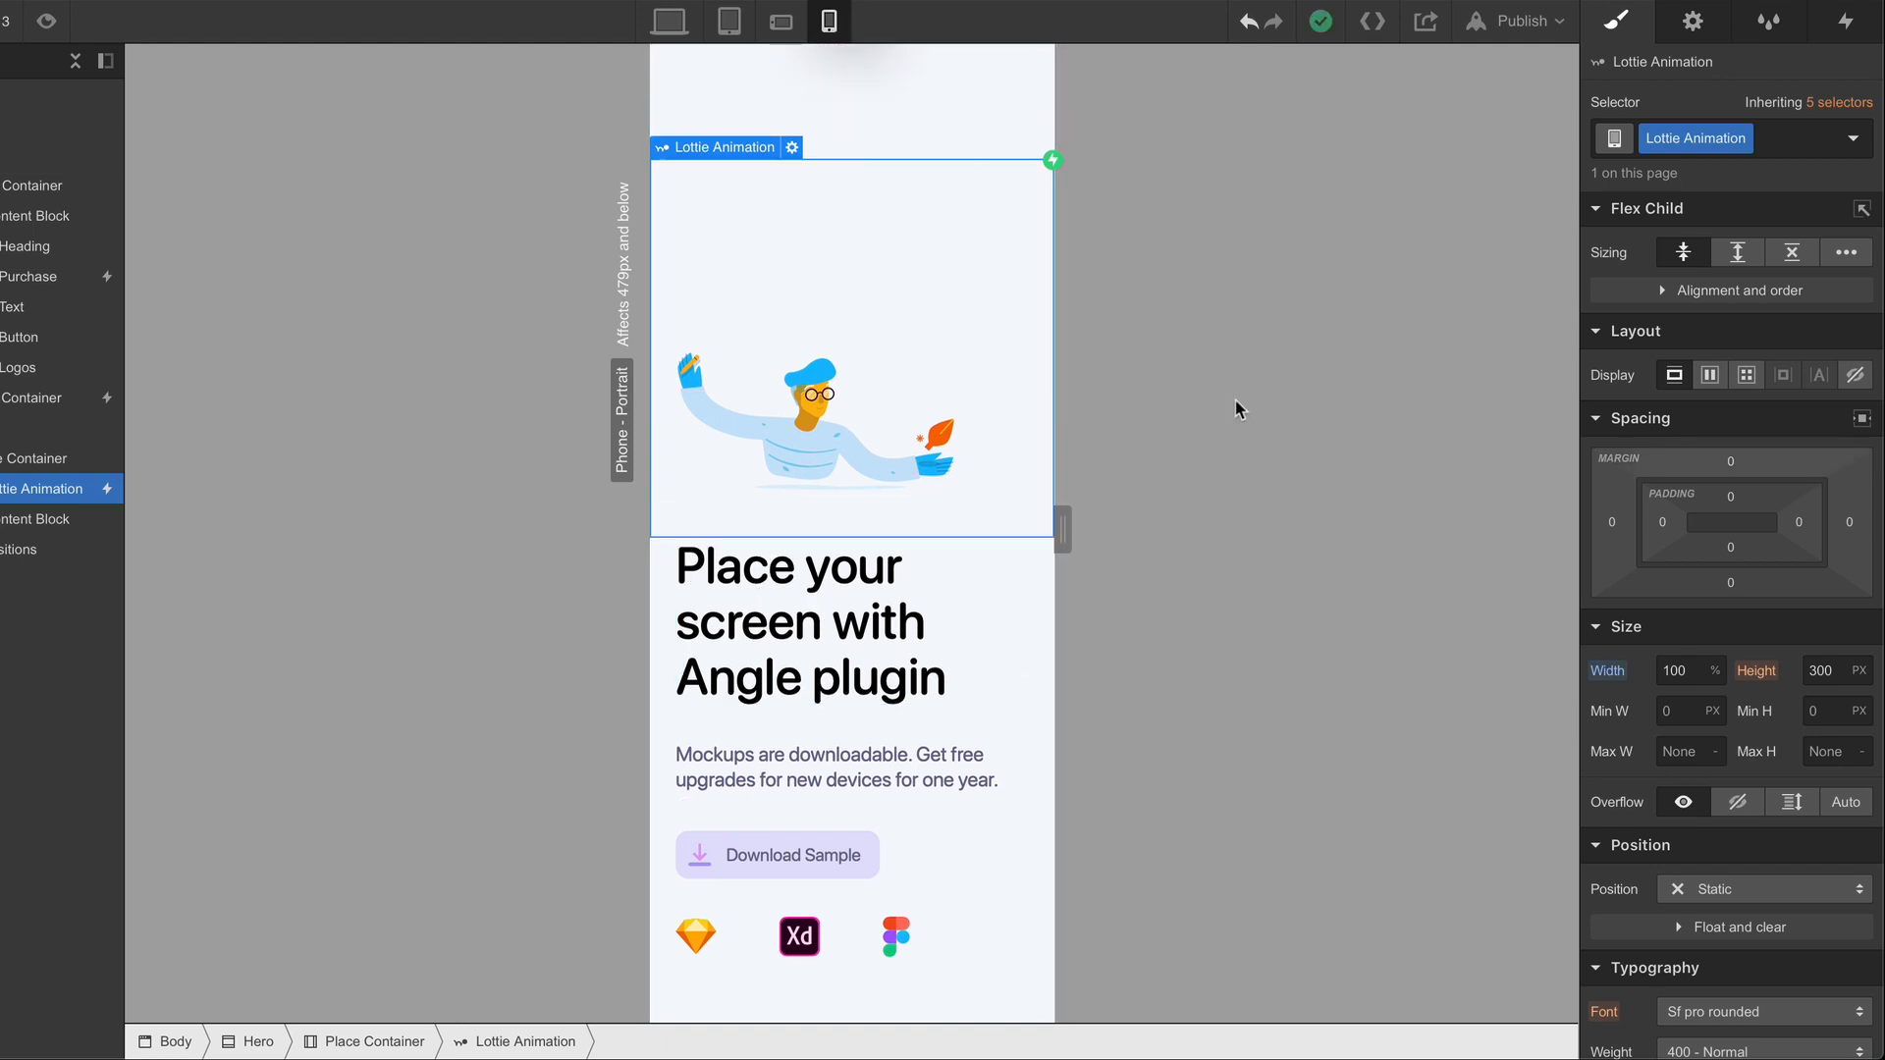
left_click(669, 21)
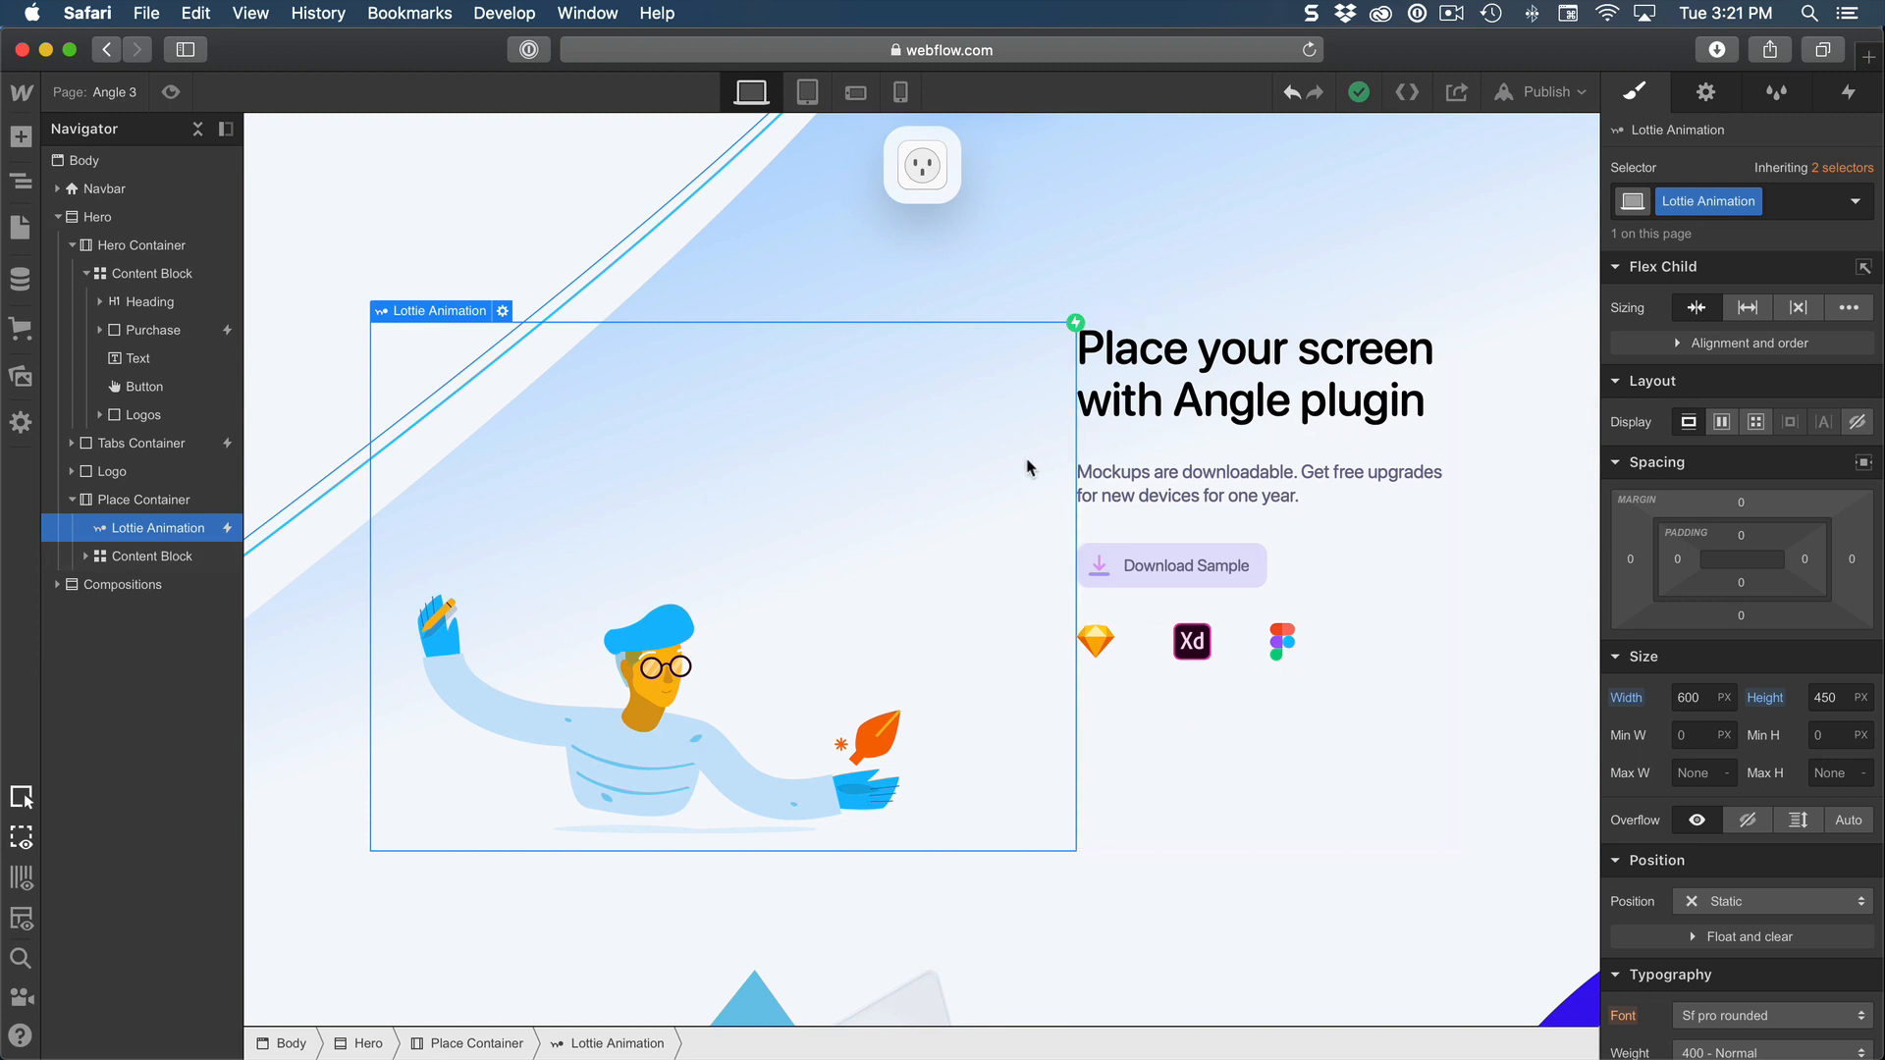
Step: Replace the Lottie Animation's sequence in Place Container with the downloaded file Travel-animated-illustration.json
scroll(1129, 496, "up", 1)
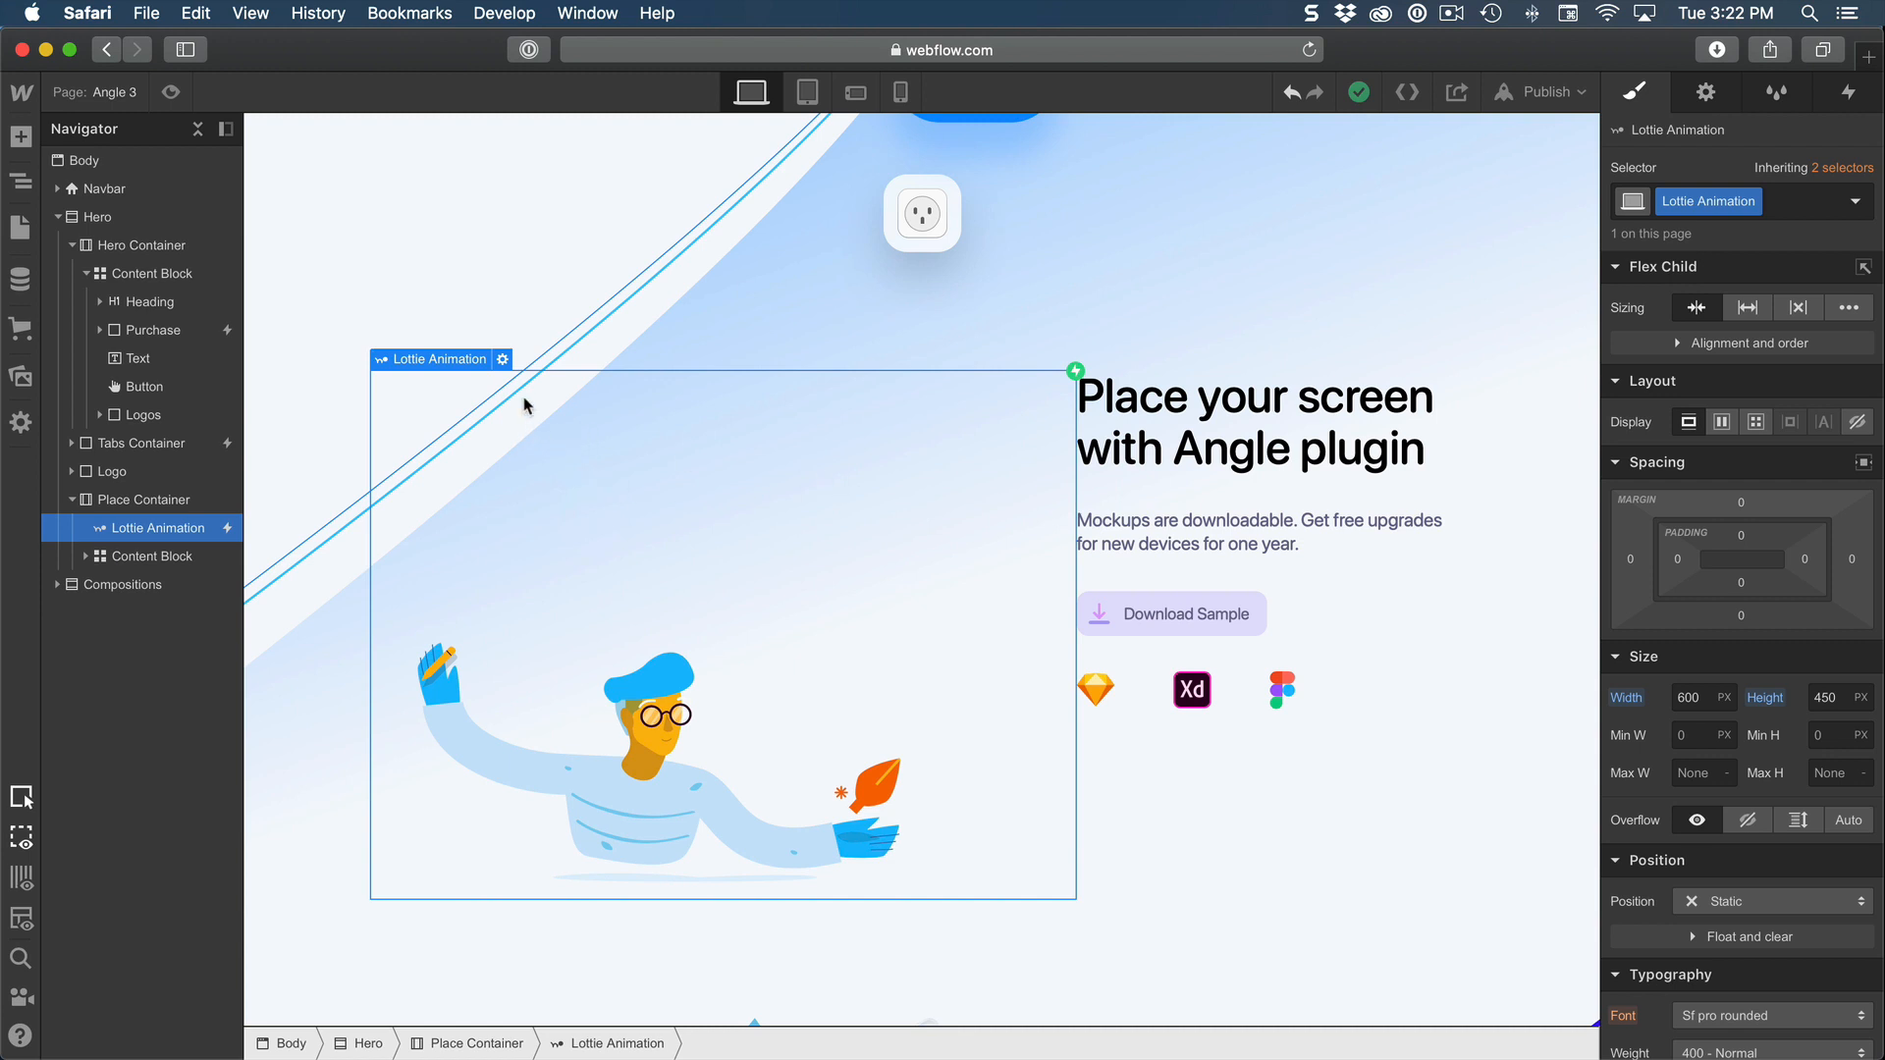
left_click(503, 360)
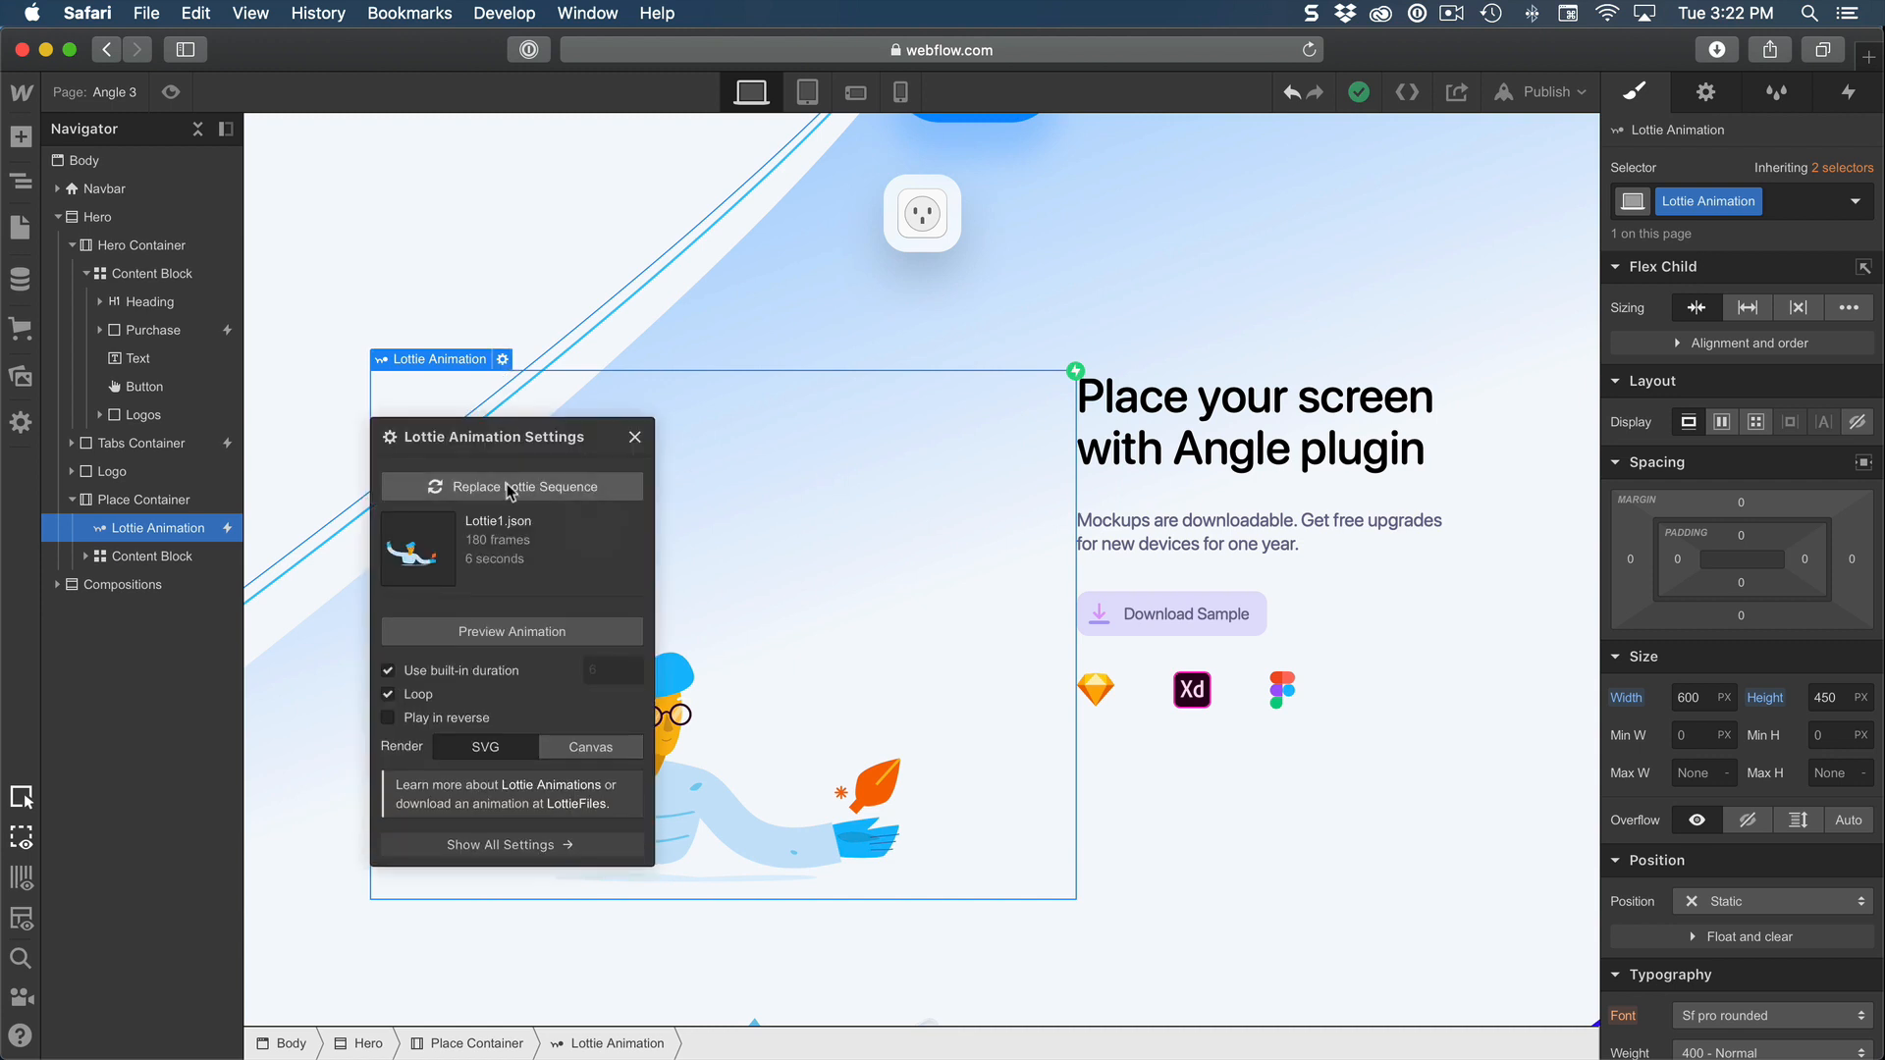
left_click(538, 486)
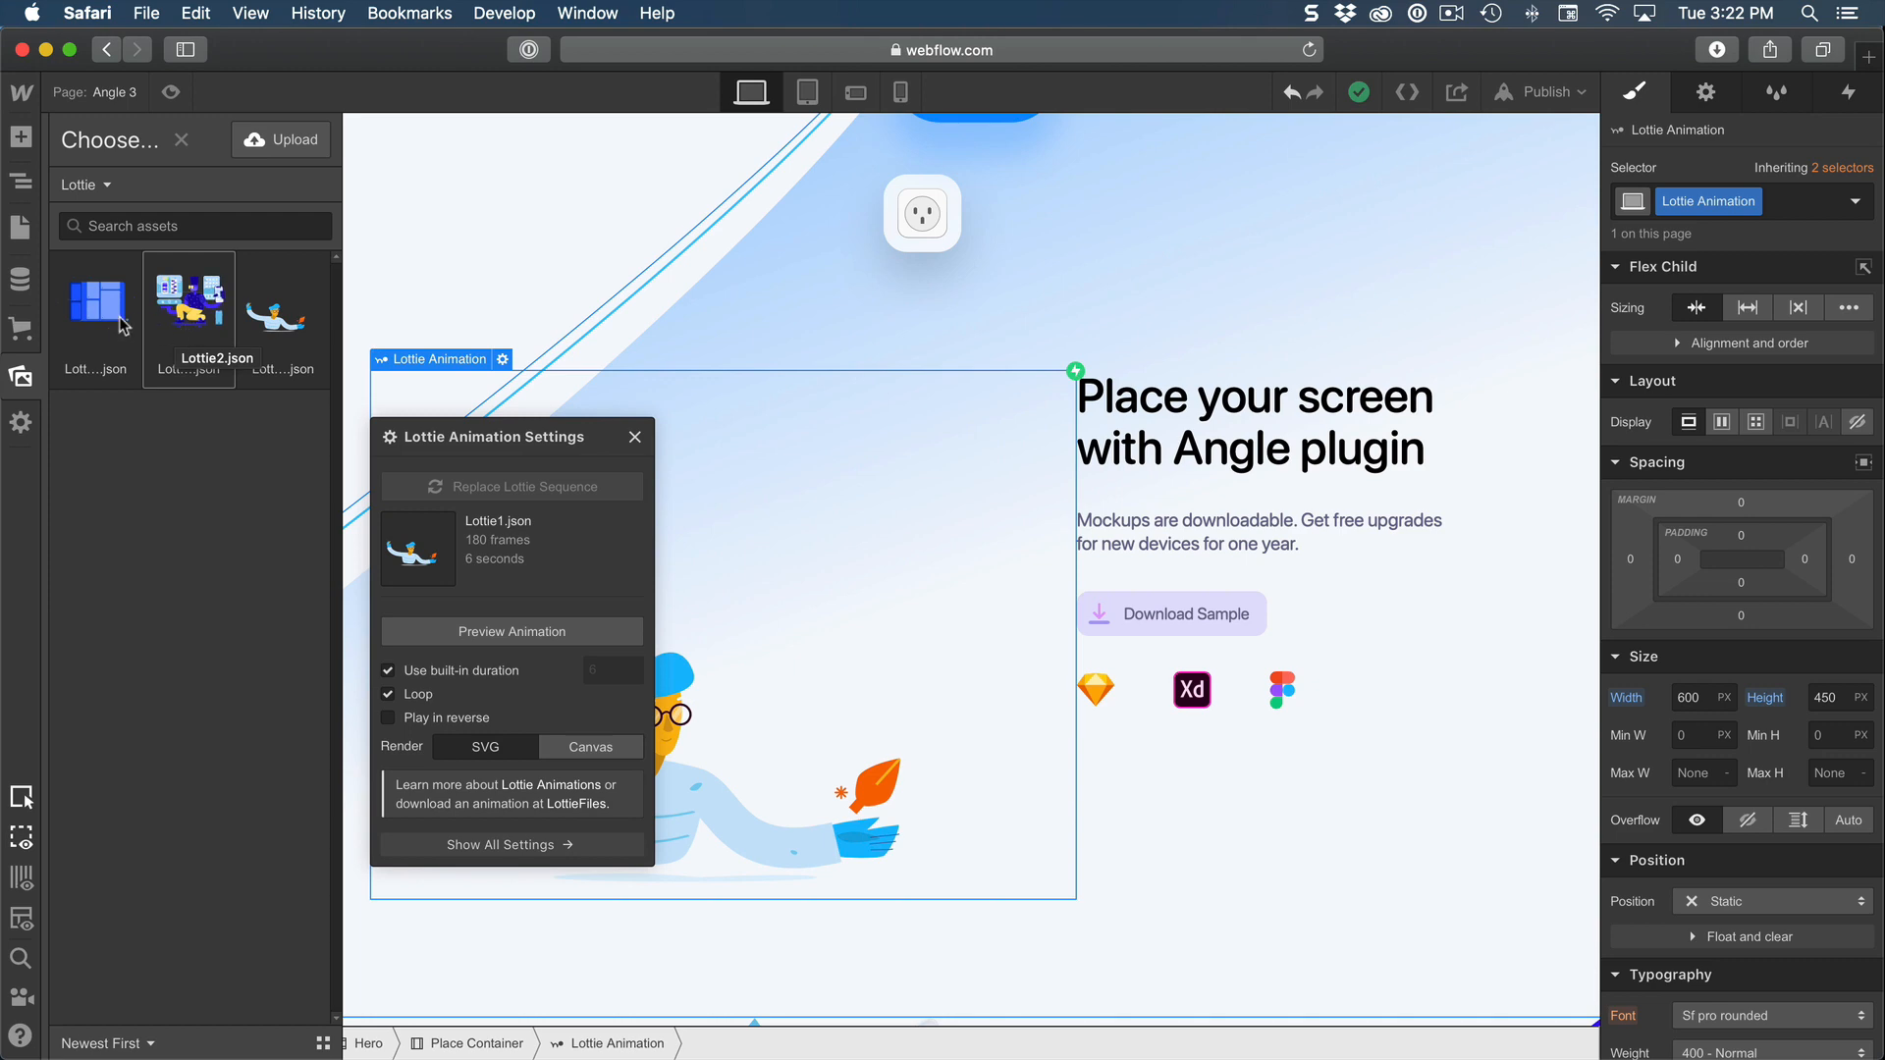
left_click(1445, 986)
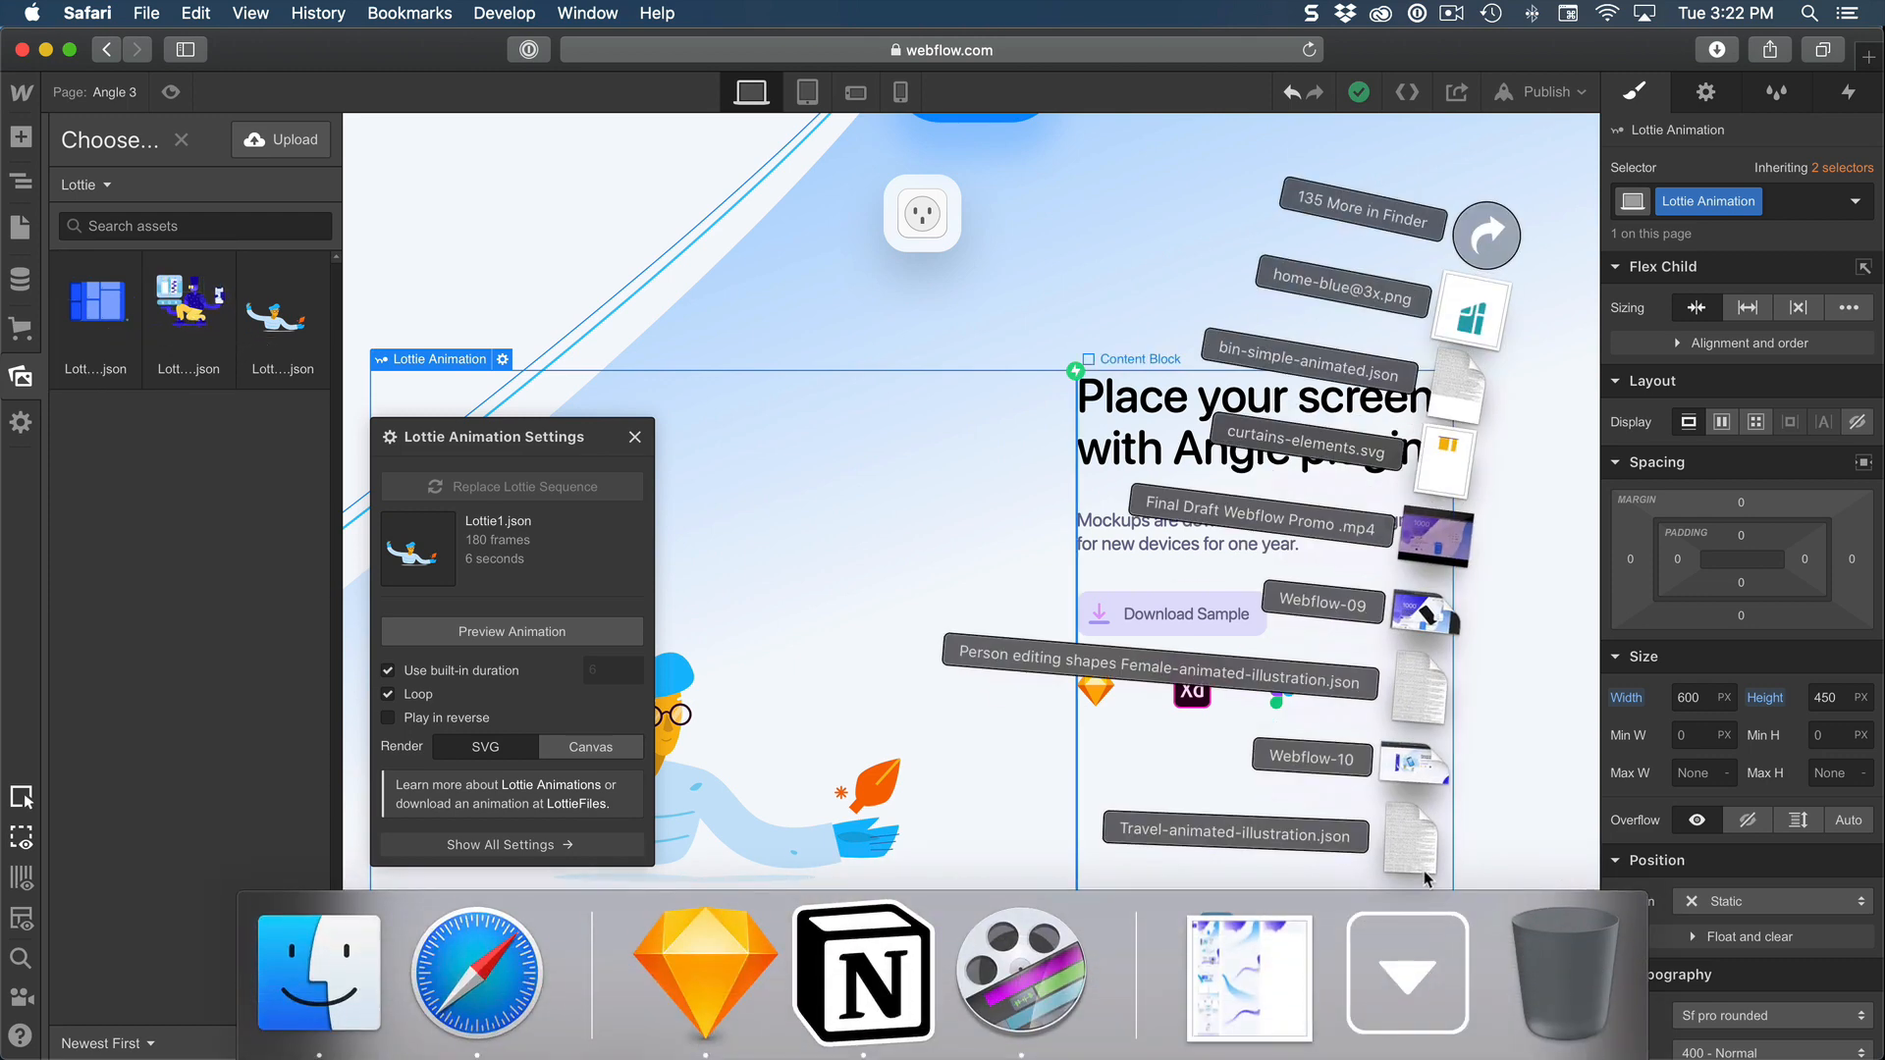
left_click_drag(1315, 731, 226, 434)
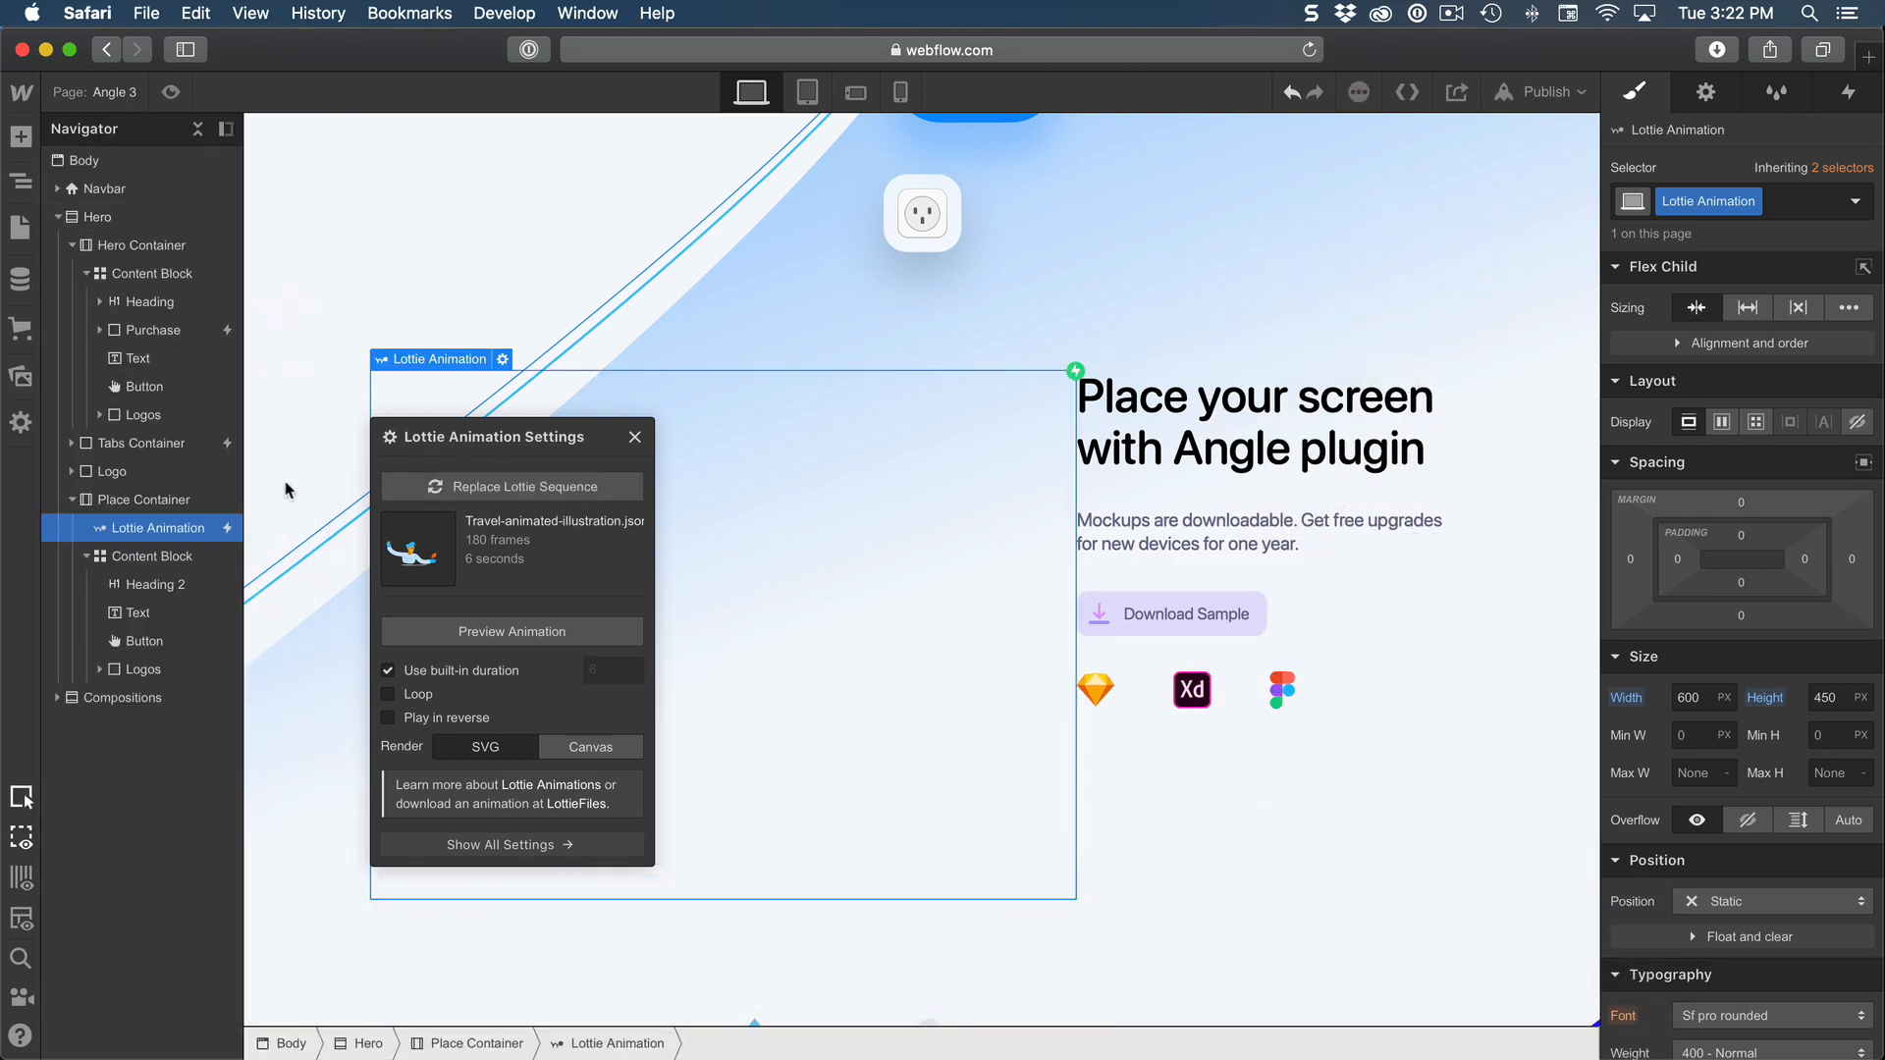
left_click(1194, 488)
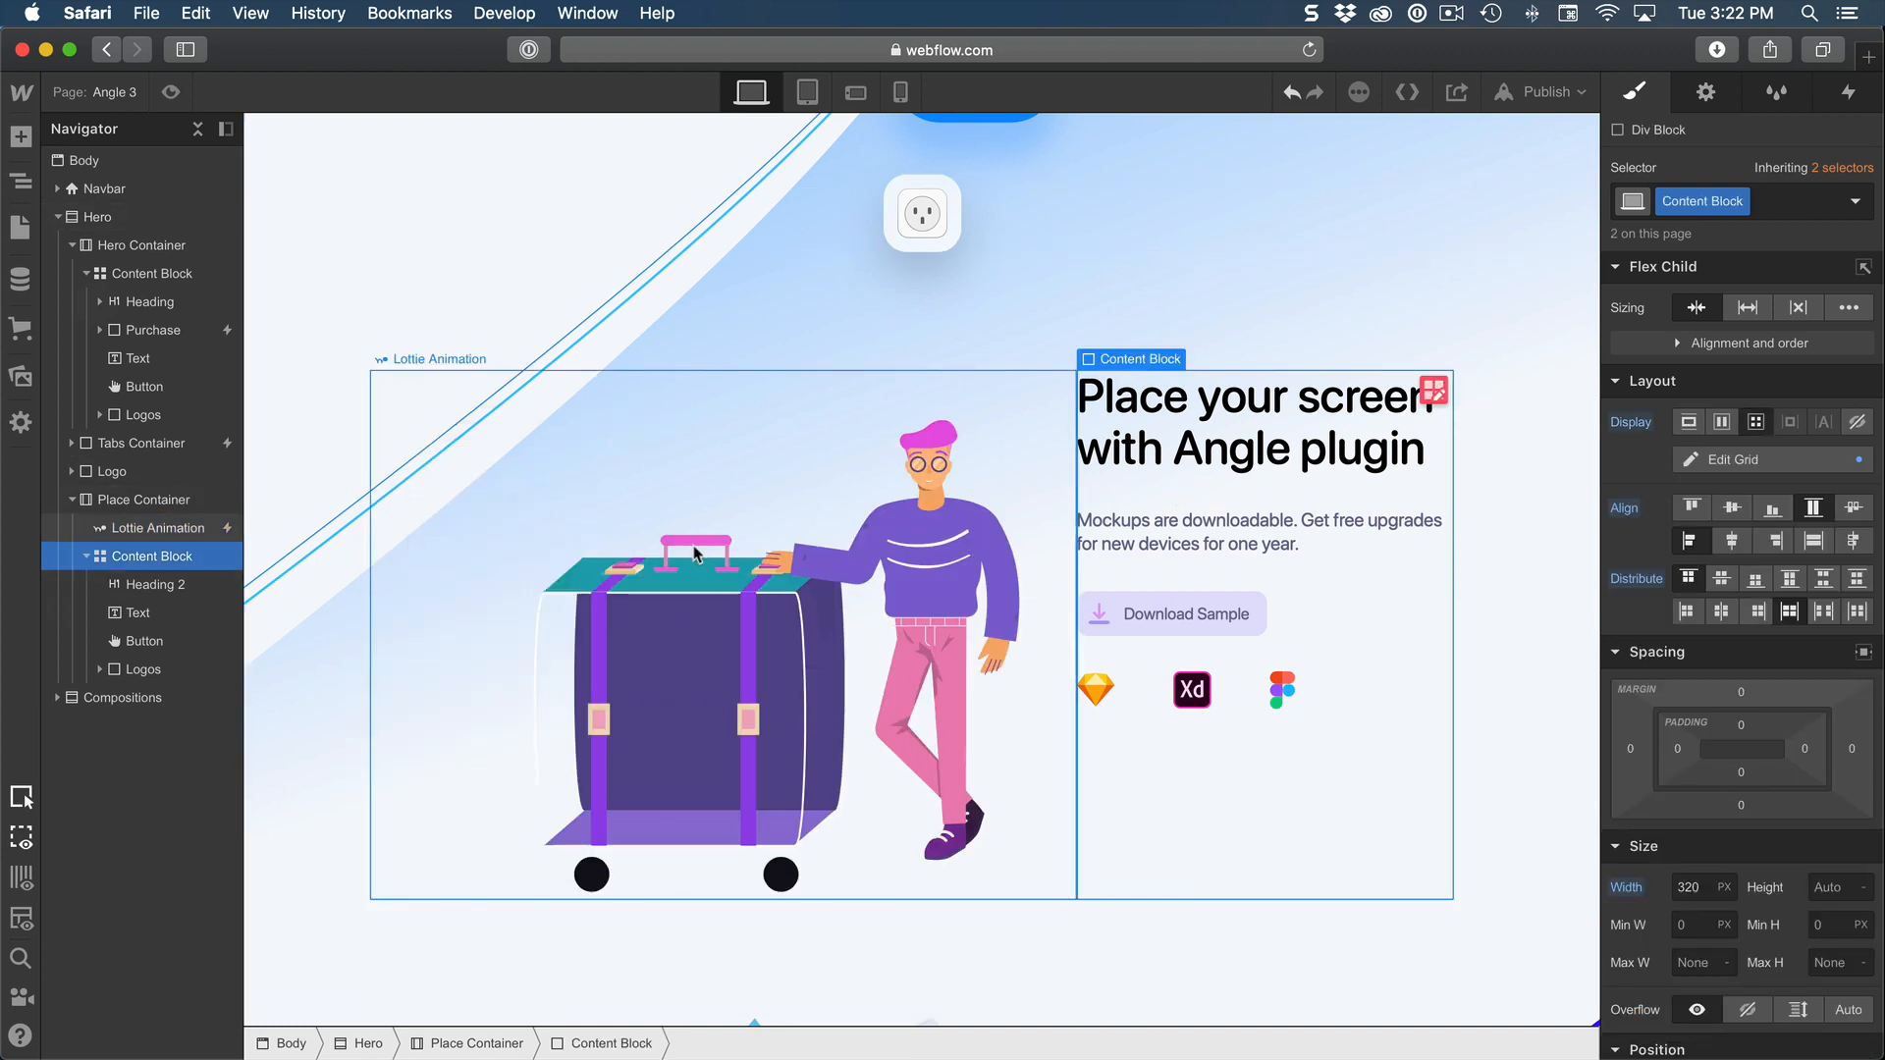
left_click(707, 592)
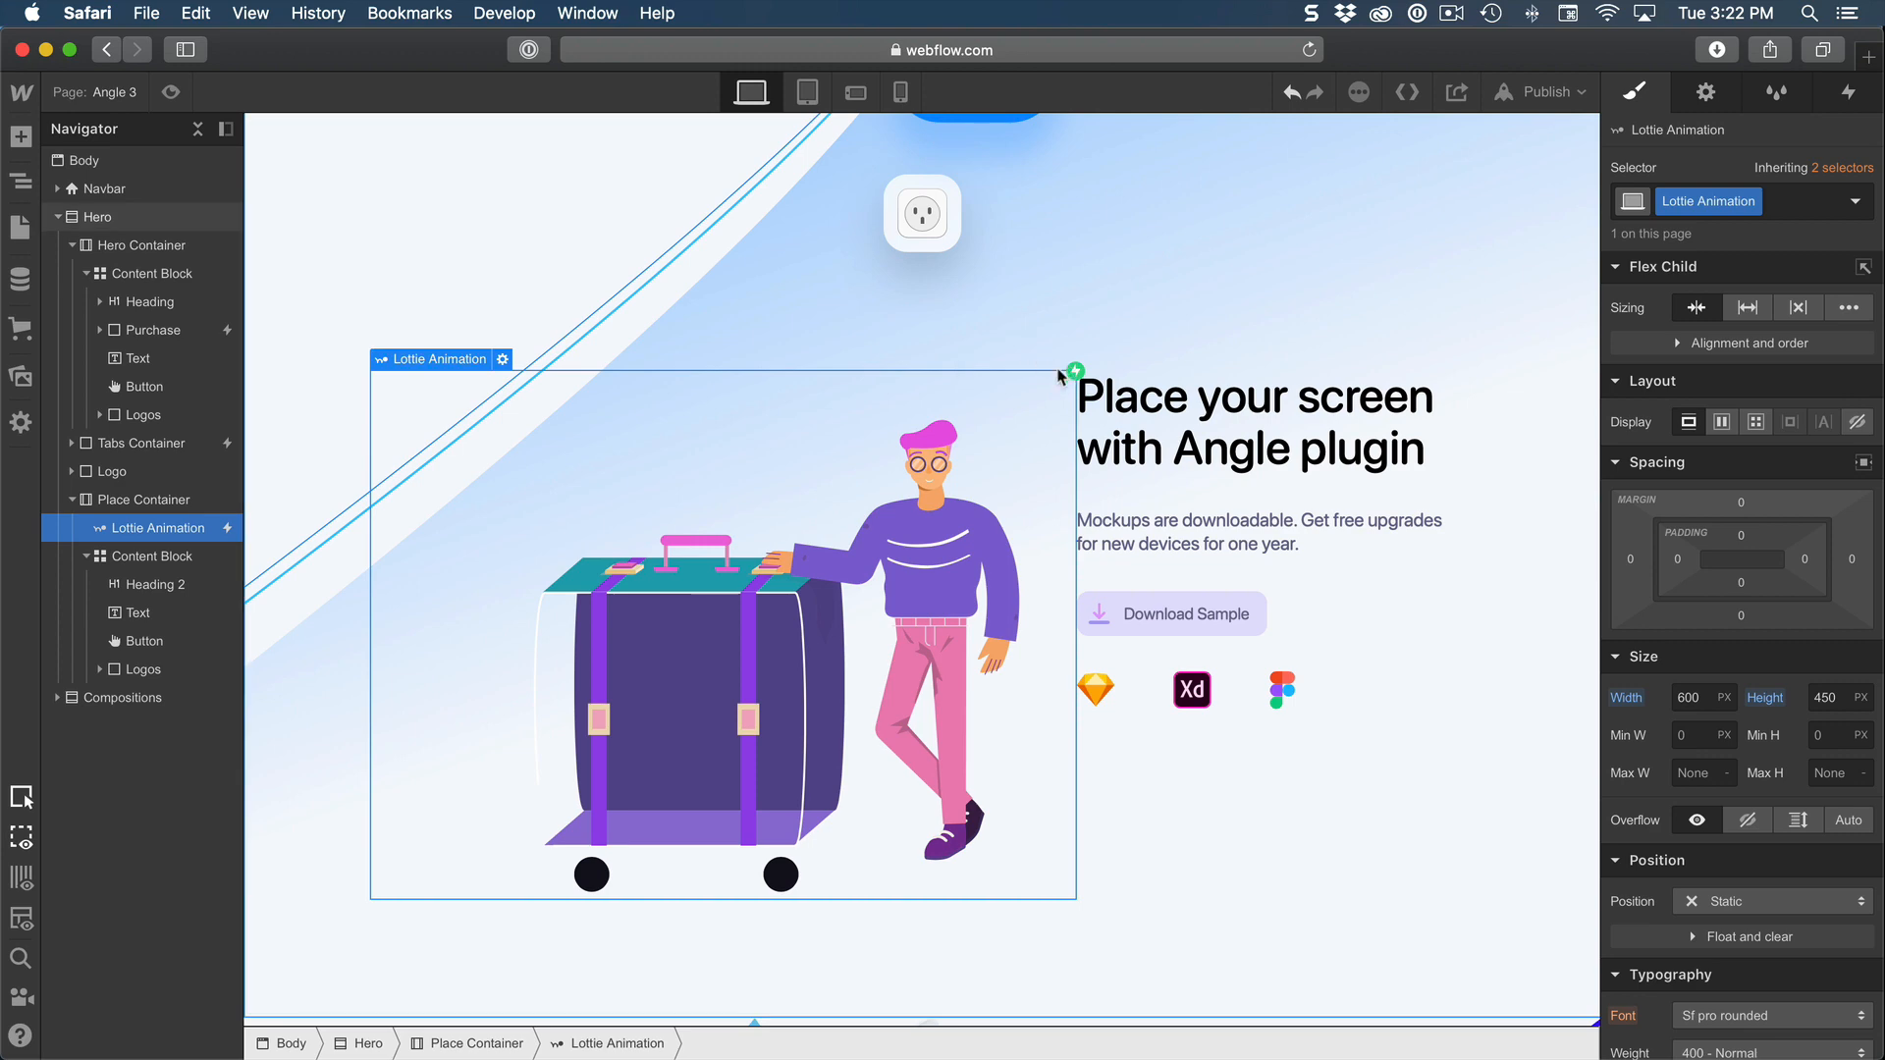
Step: Preview the page and check how the travel illustration plays beside the plugin text, ending back in the designer
left_click(171, 91)
scroll(457, 315, "up", 5)
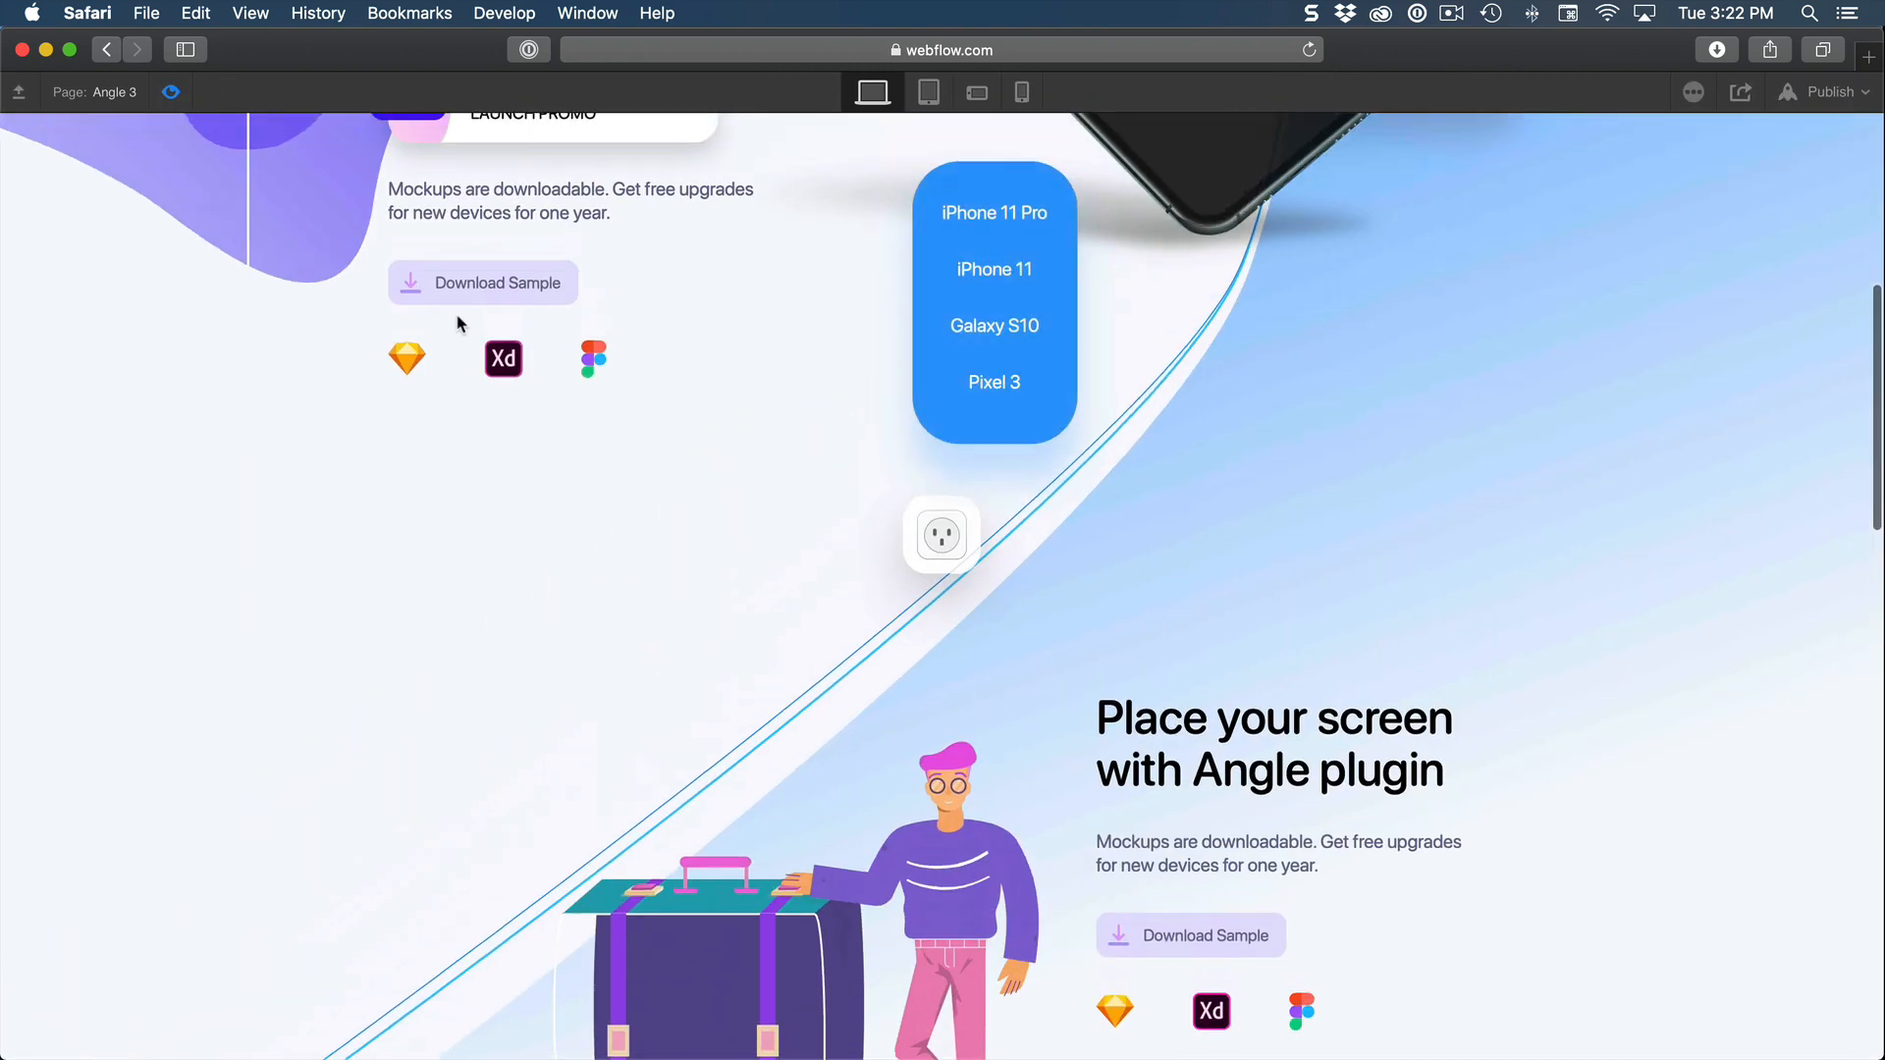
scroll(456, 315, "down", 3)
scroll(456, 315, "up", 4)
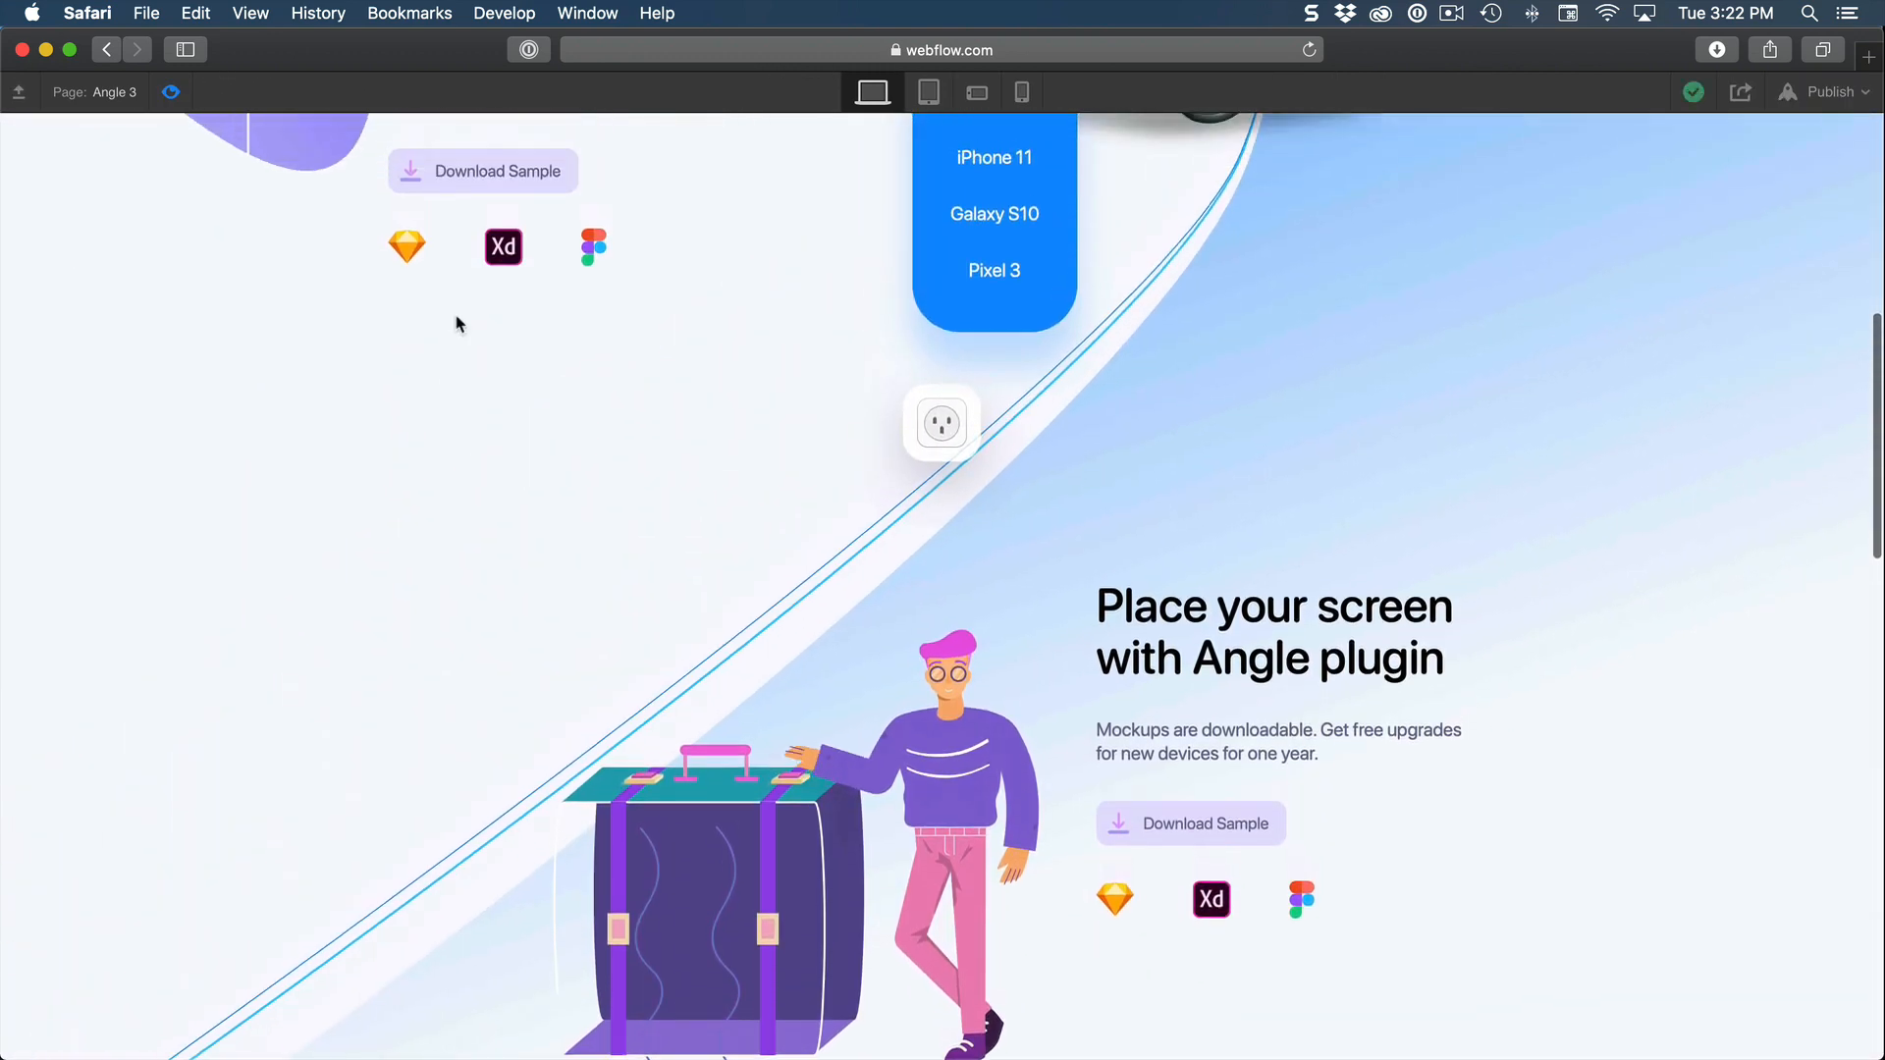
scroll(457, 319, "down", 5)
scroll(456, 324, "up", 4)
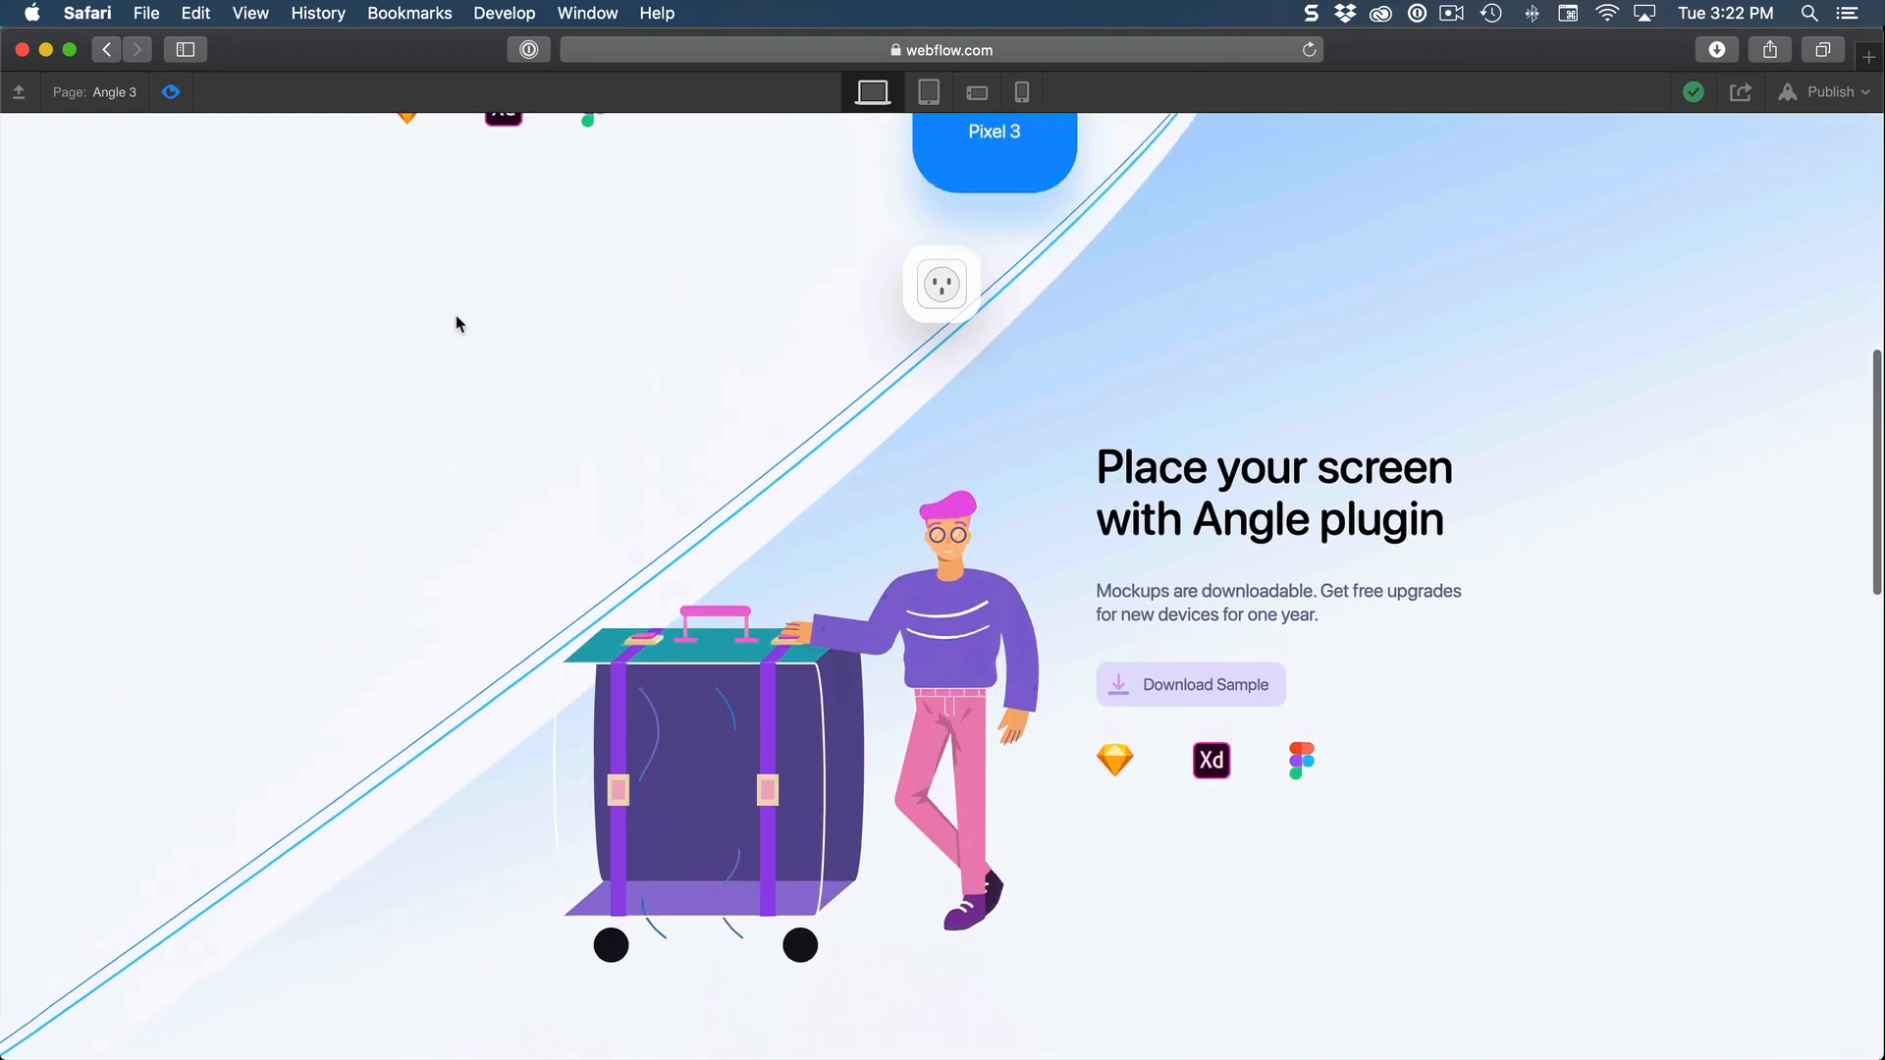
left_click(171, 92)
Step: Swap the Lottie Animation's sequence for the existing asset Lottie3.json
left_click(503, 430)
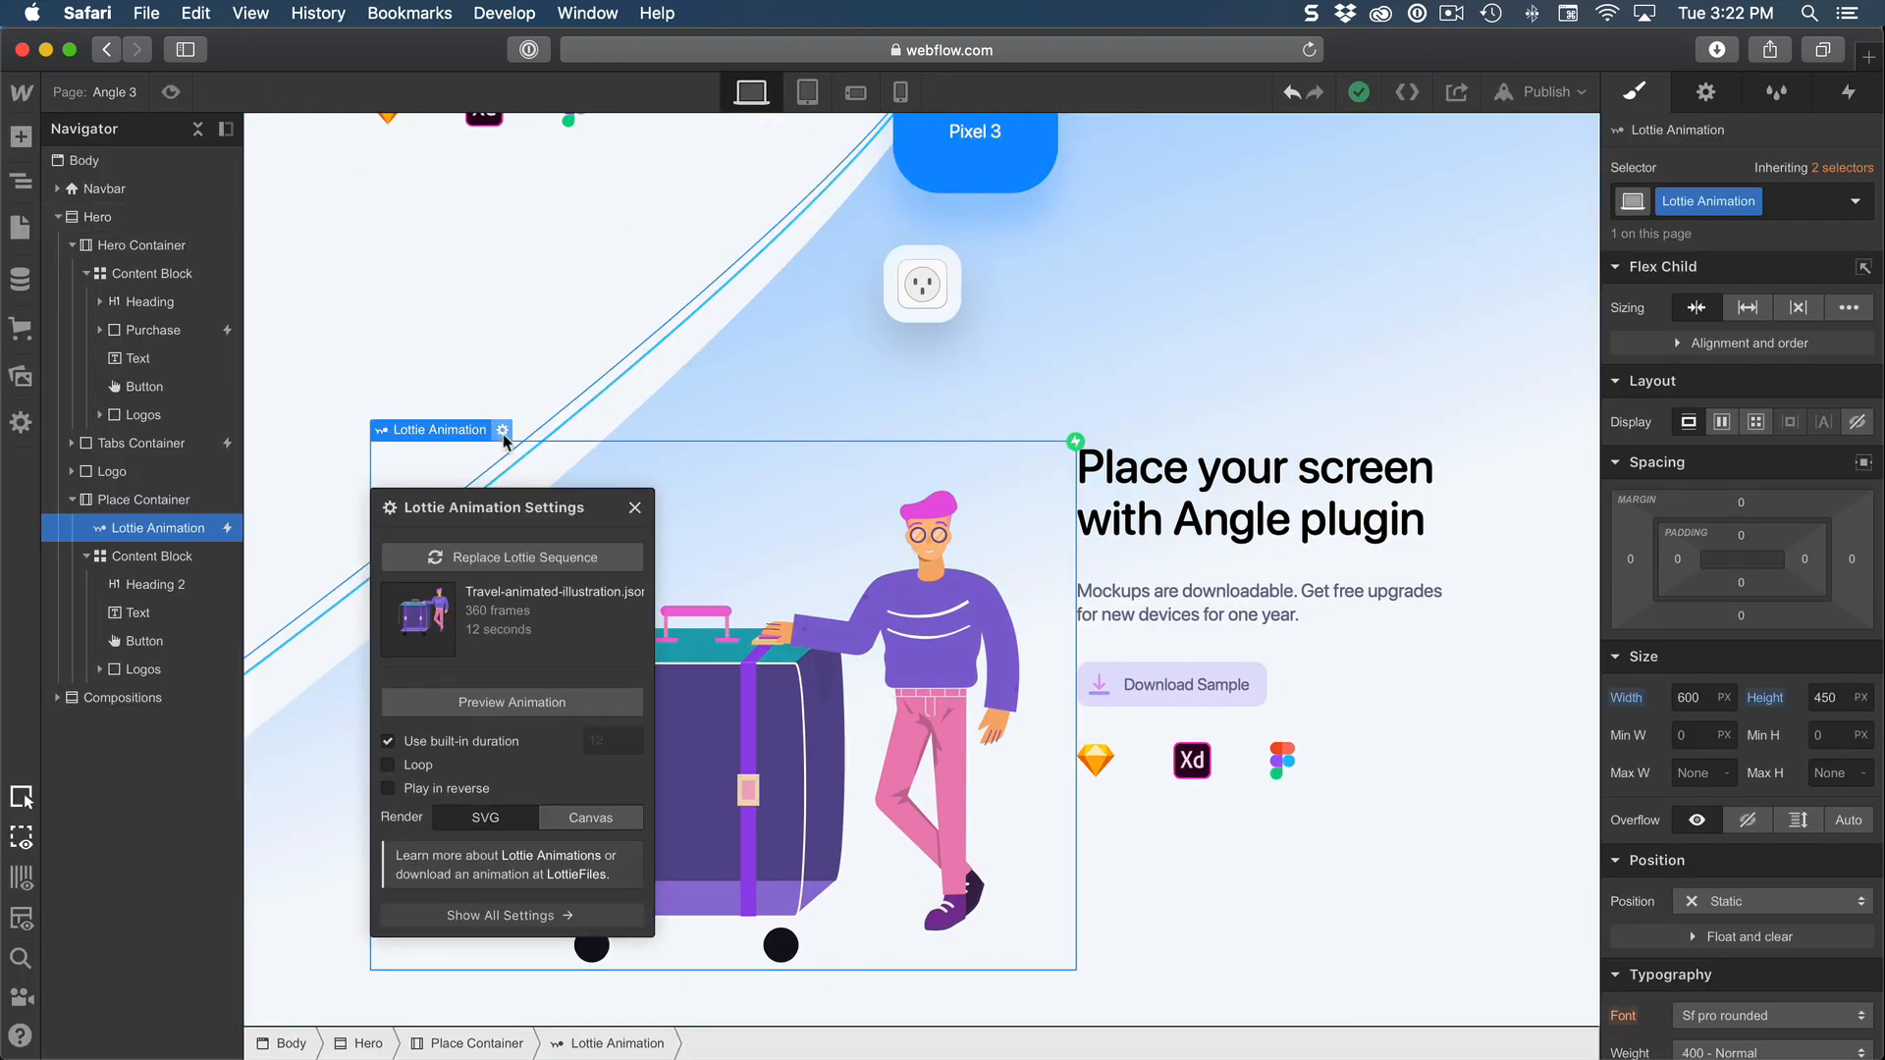
left_click(525, 557)
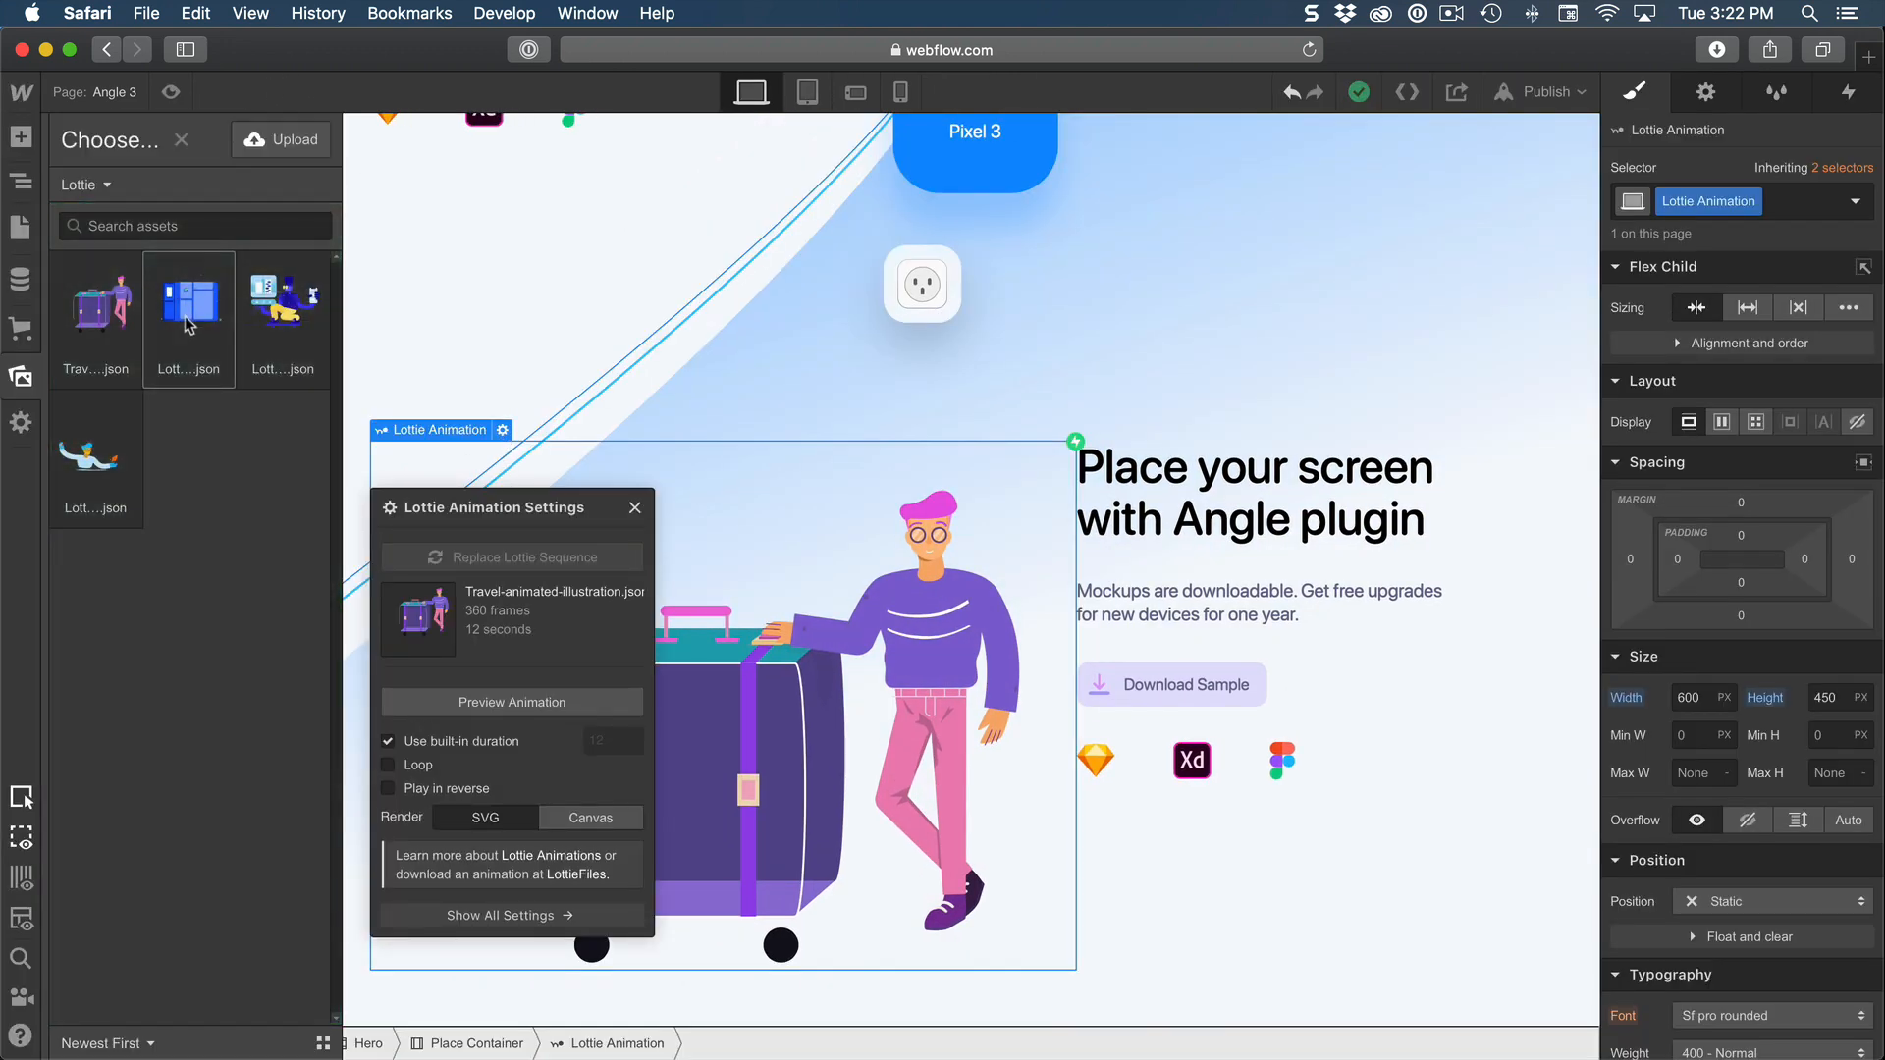
left_click(199, 322)
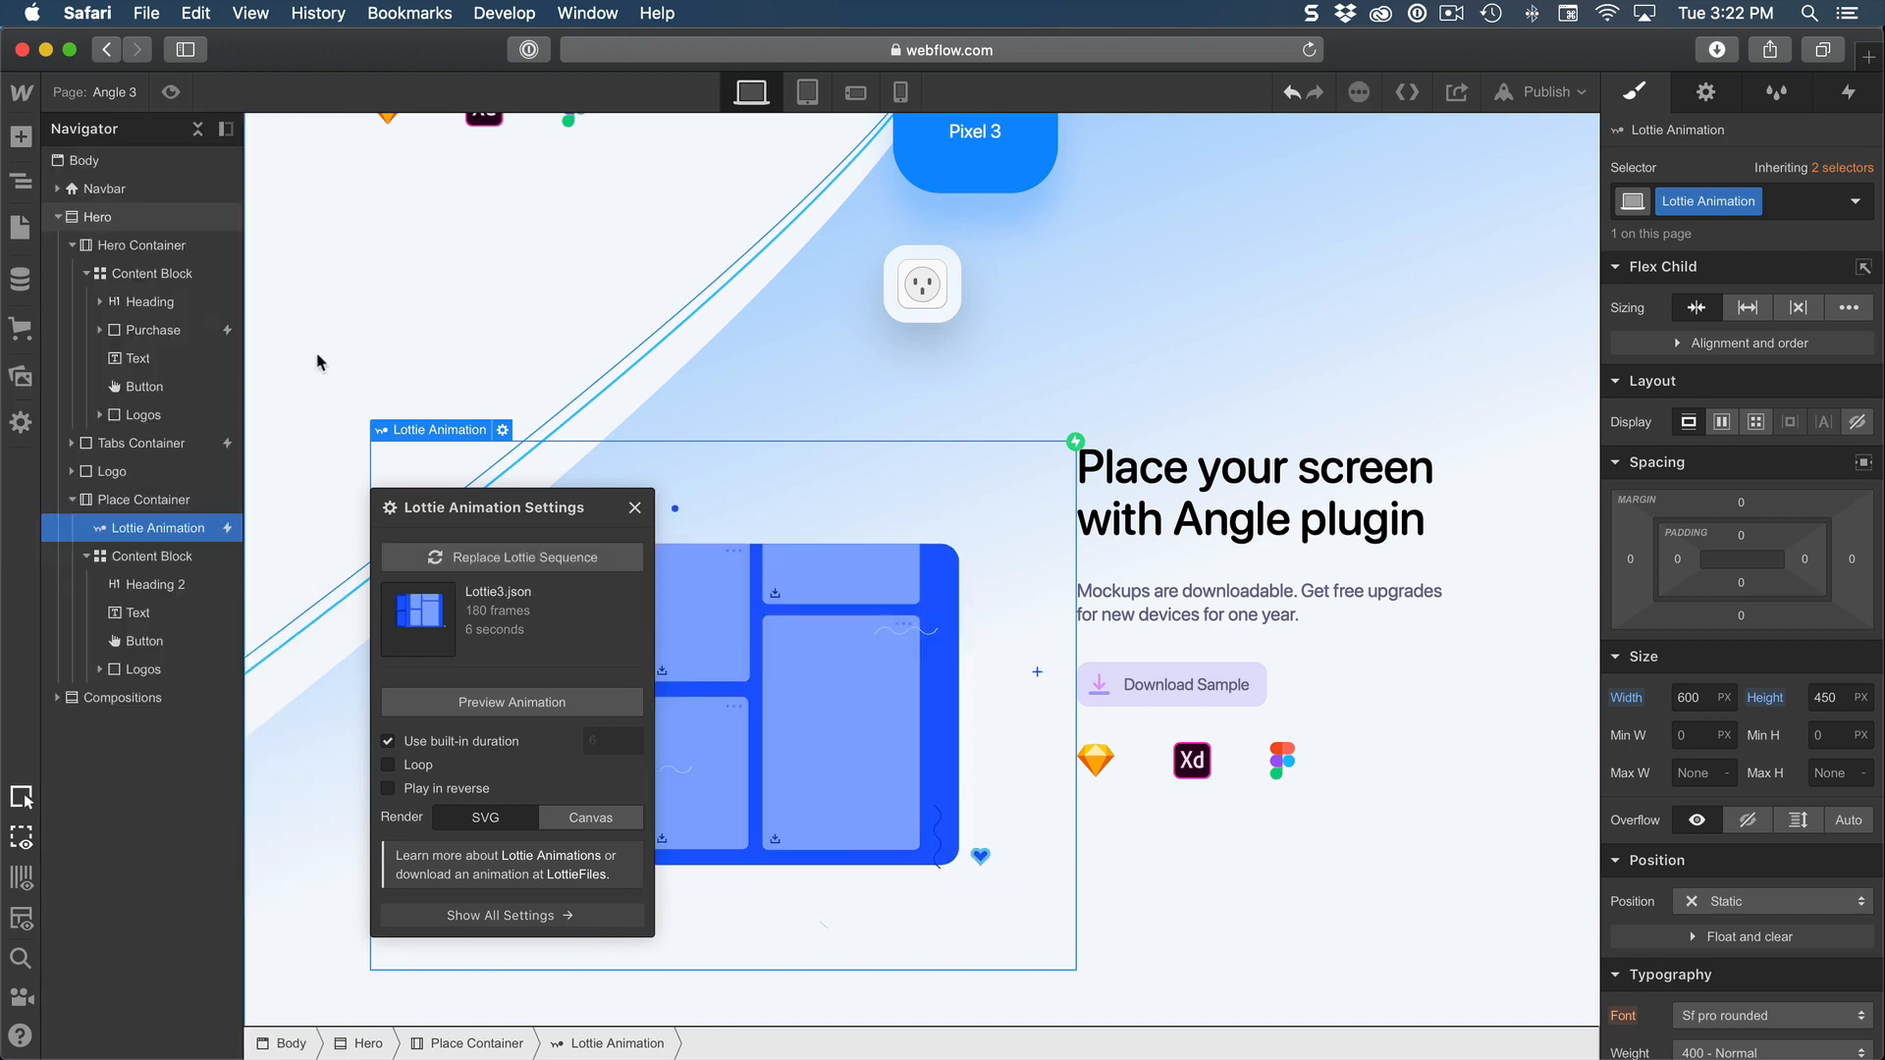
left_click(562, 559)
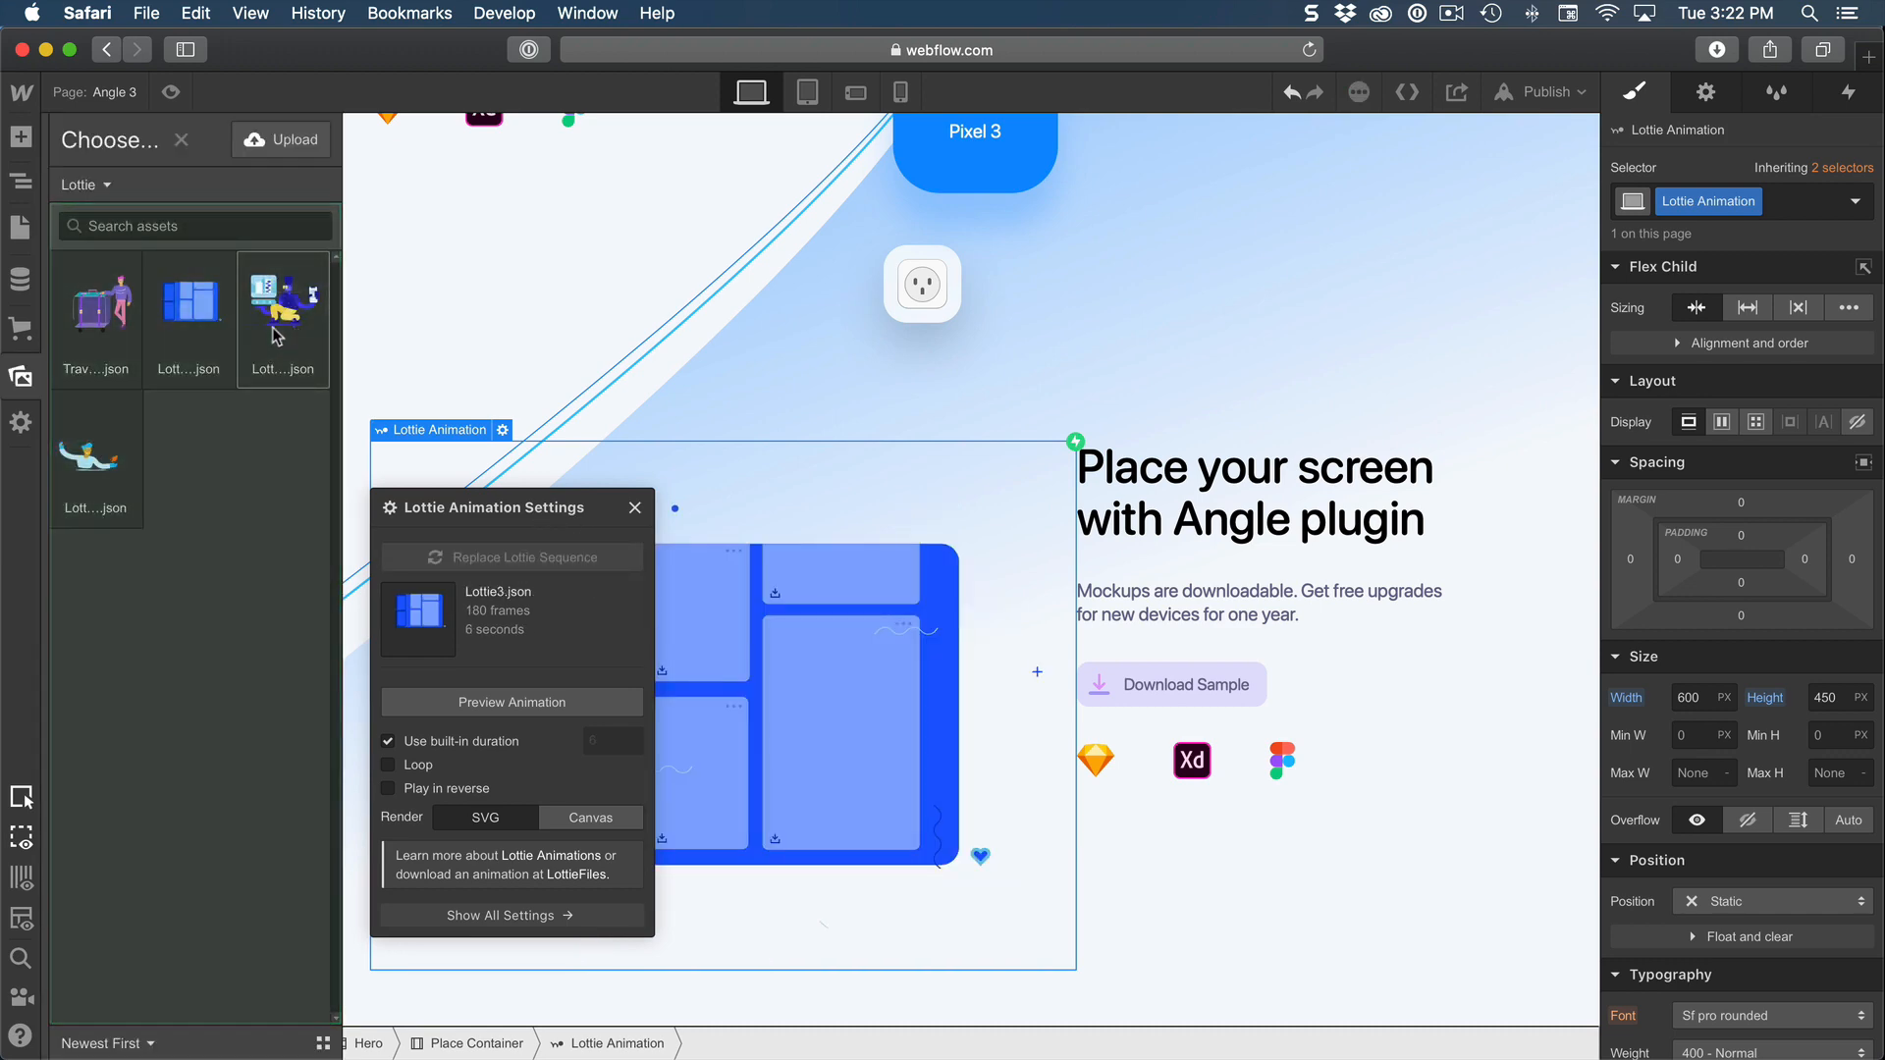
left_click(206, 329)
Step: Preview the page with the Lottie3.json animation playing in the Hero section, and return to editing
left_click(171, 92)
scroll(639, 445, "down", 3)
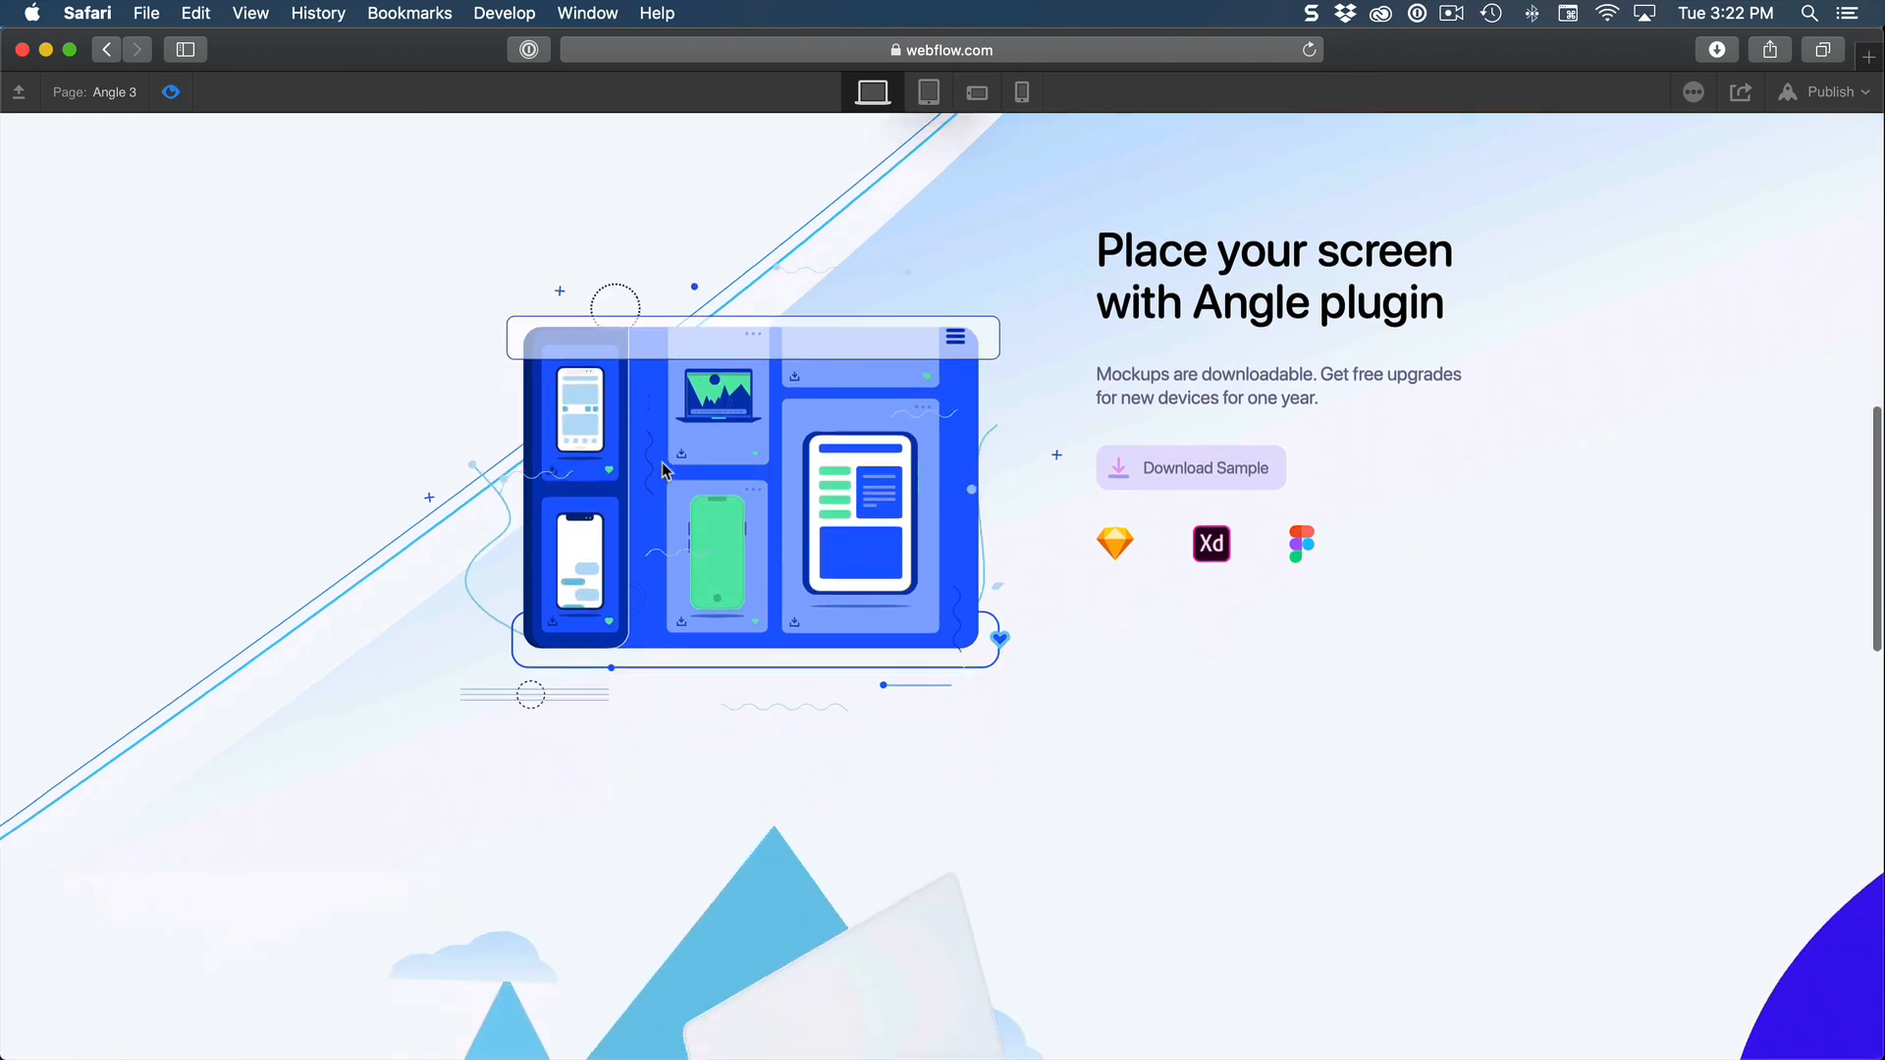
scroll(662, 472, "up", 4)
scroll(663, 471, "down", 3)
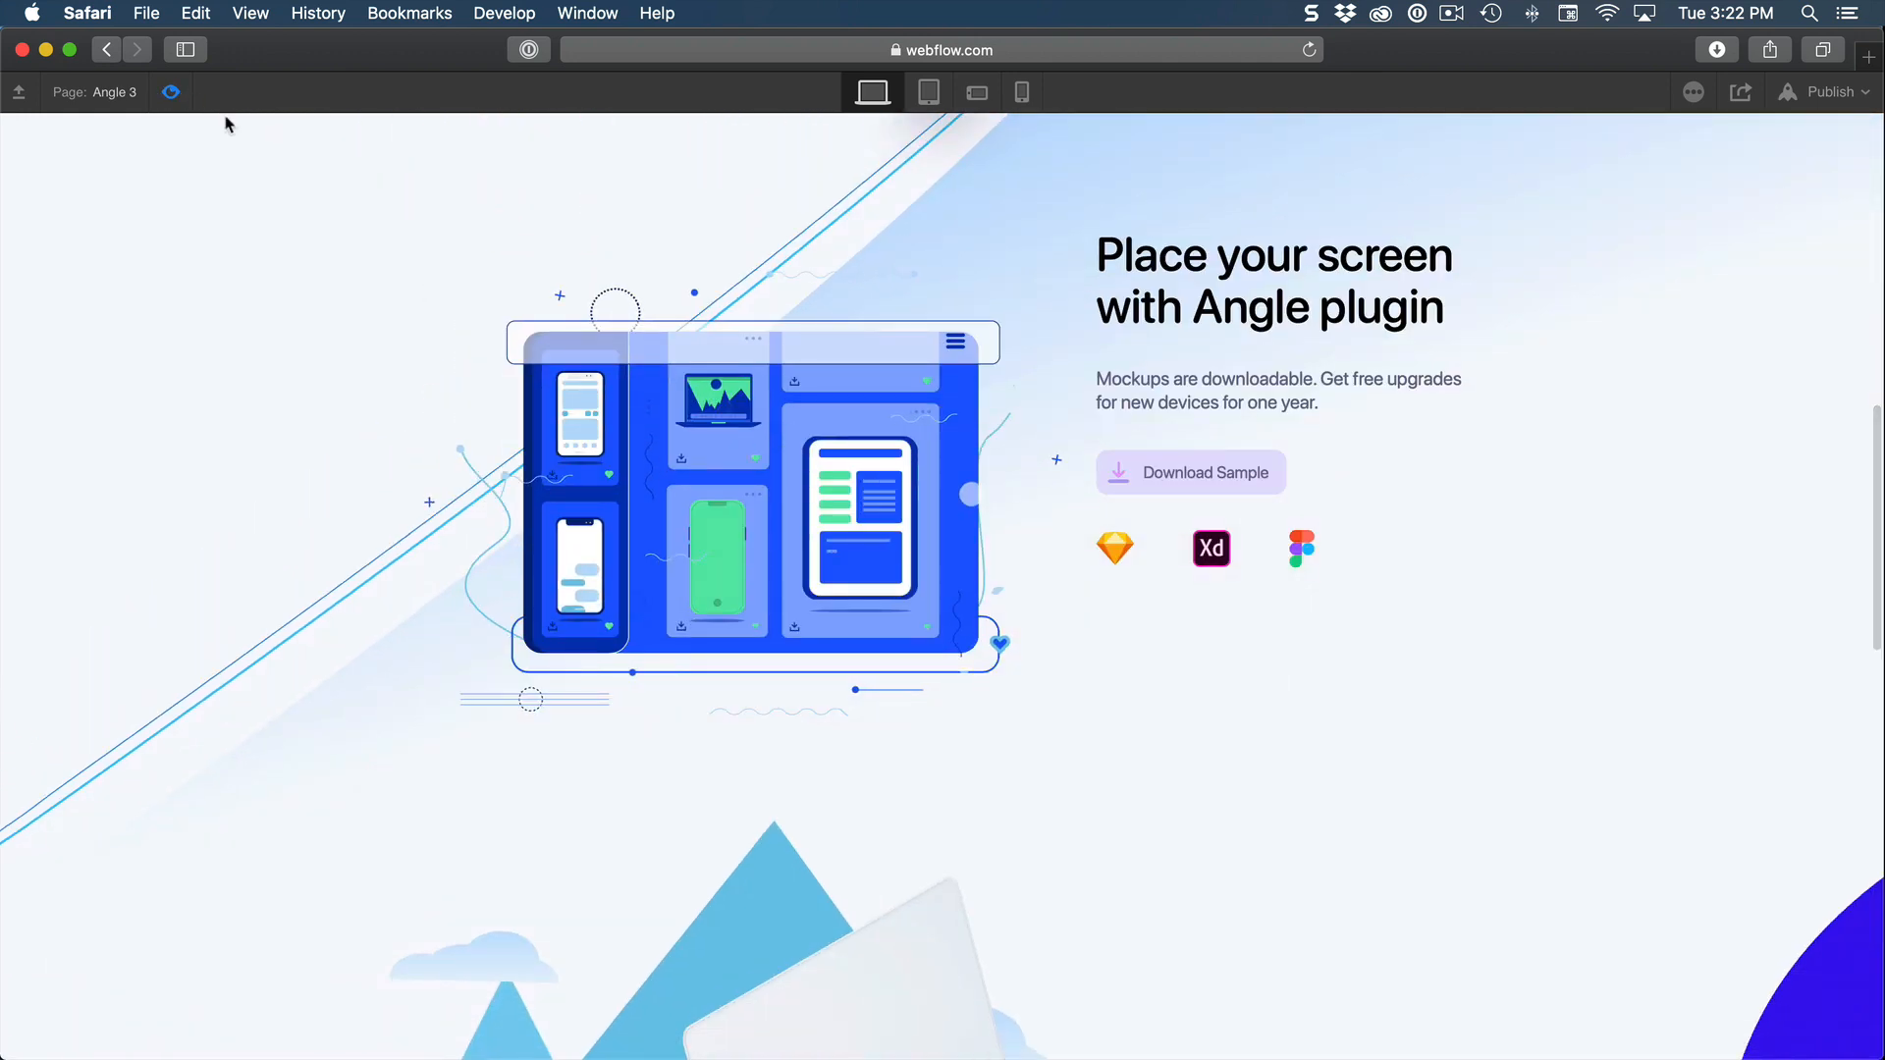
left_click(171, 91)
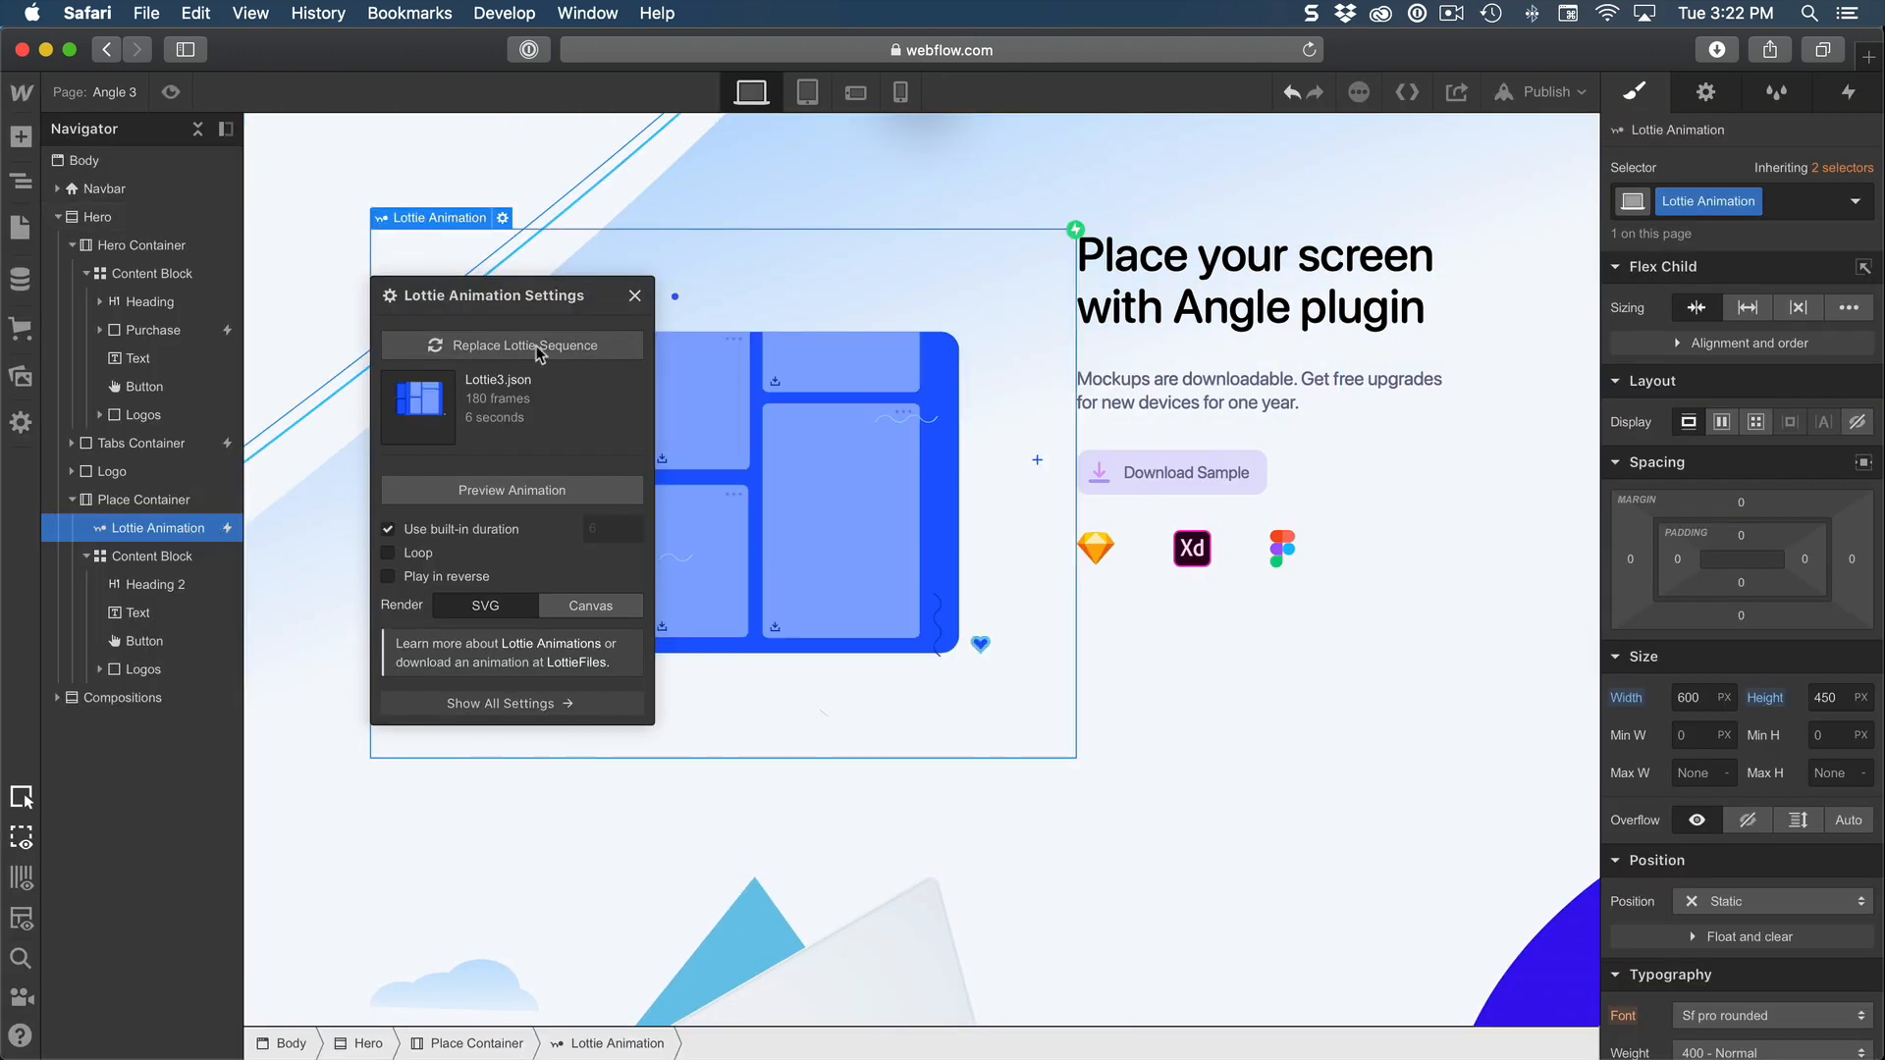
Step: Set the Lottie Animation's sequence back to Lottie1.json and close its settings
left_click(512, 344)
left_click(95, 459)
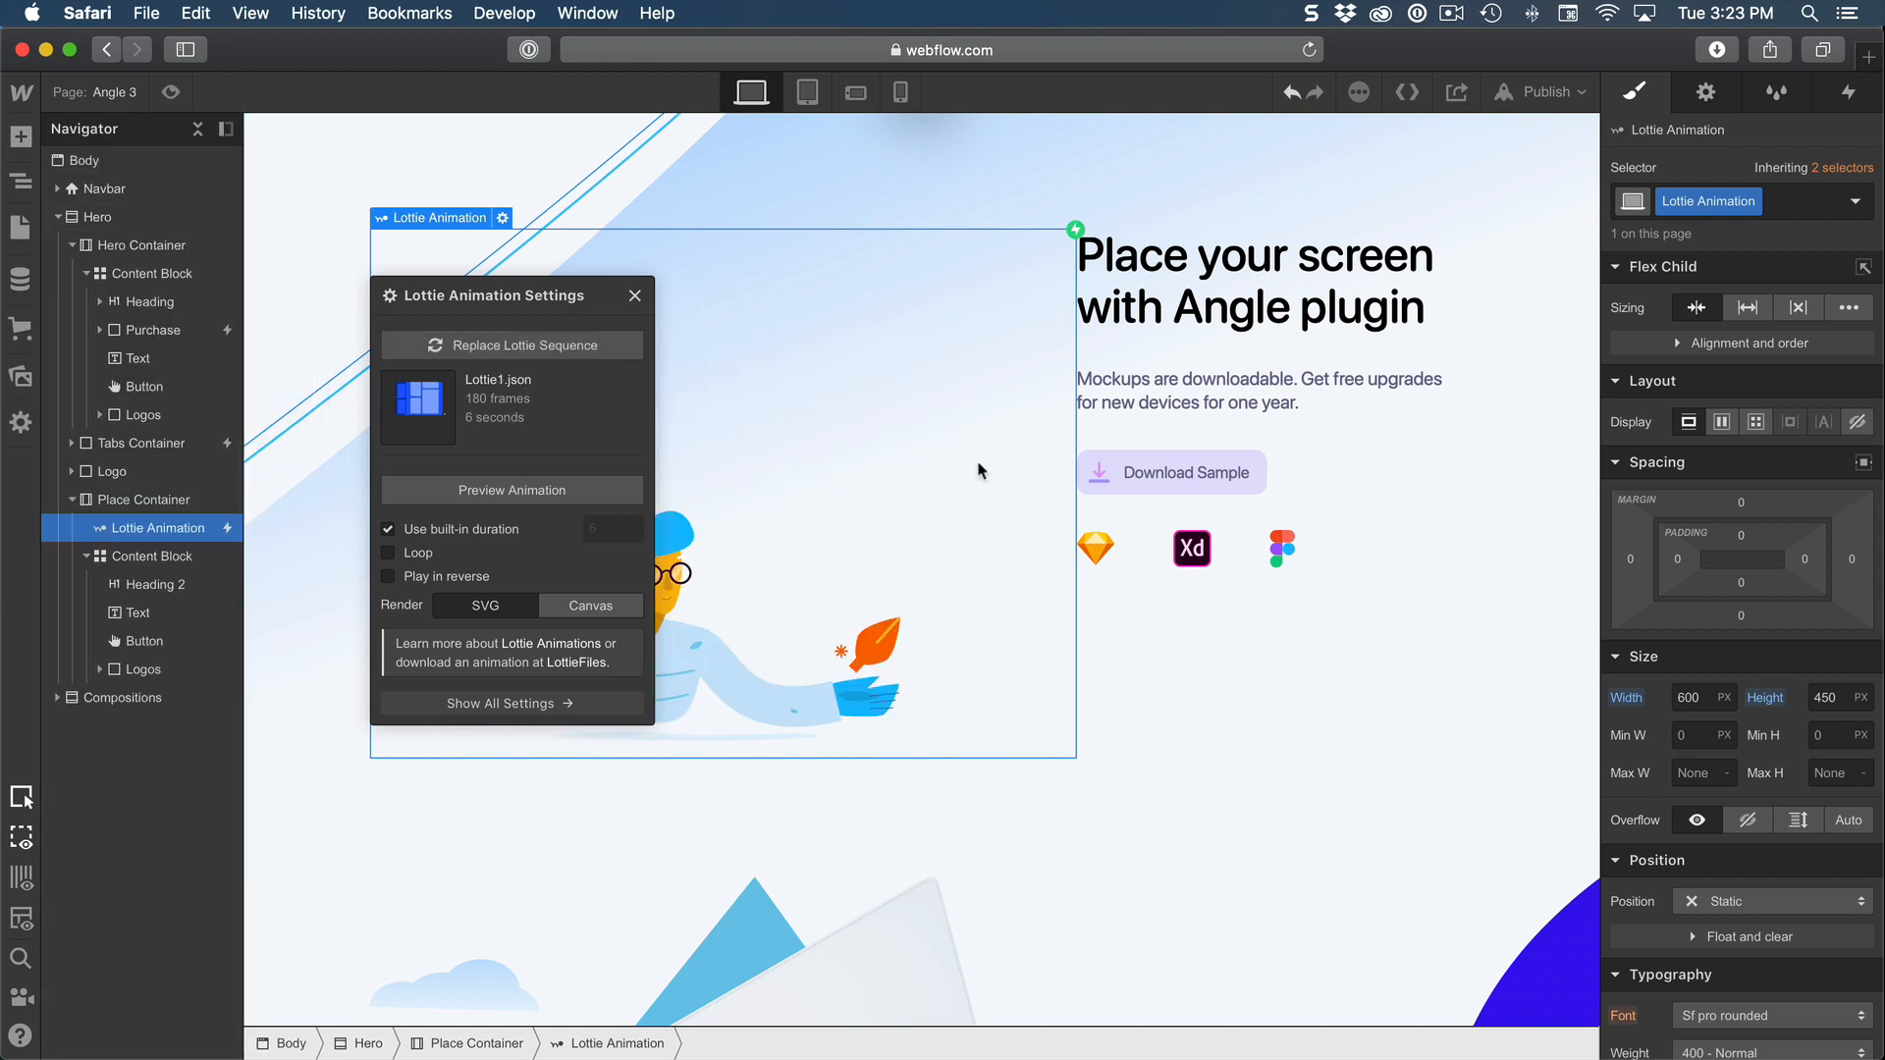
scroll(684, 360, "up", 1)
left_click(684, 361)
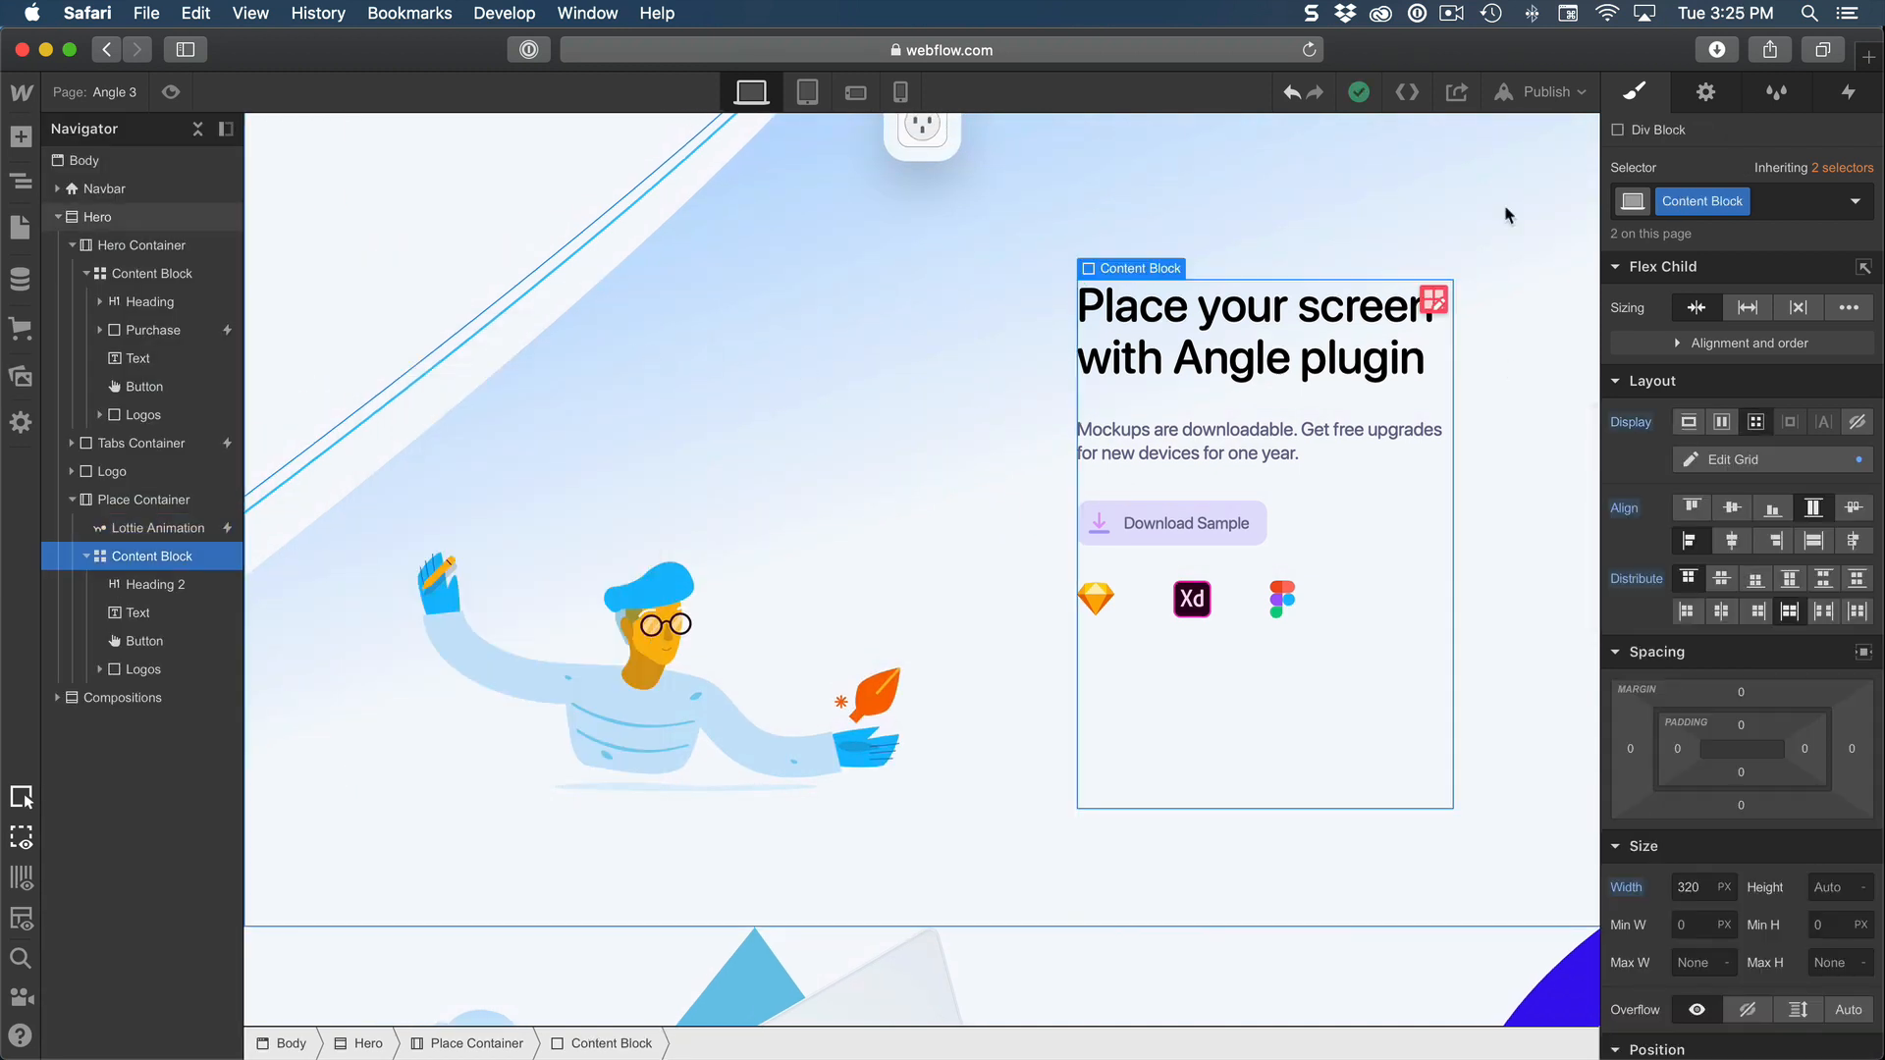
Step: Publish the site to the selected webflow.io domain
left_click(1546, 91)
left_click(1305, 328)
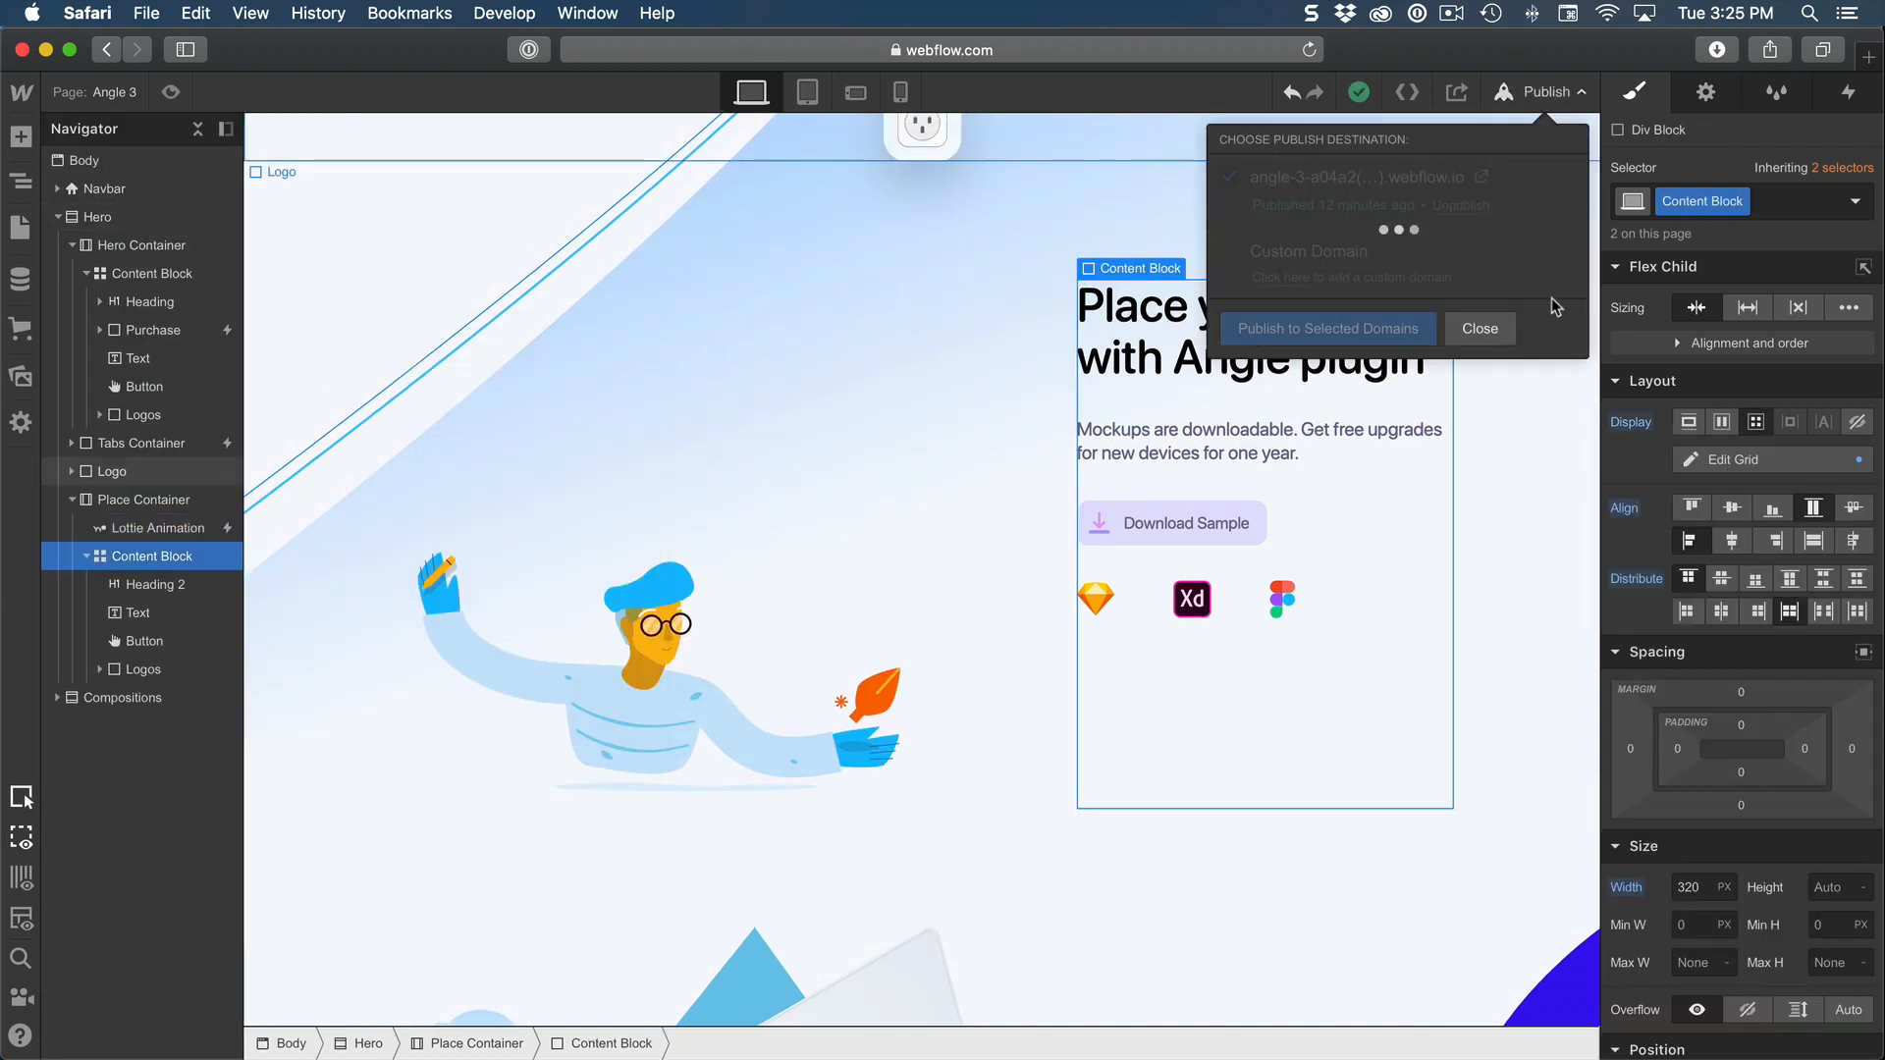
left_click(1521, 461)
Step: Open the published site and examine the Hero section's Lottie animation and its layout on the live page
scroll(1498, 453, "up", 3)
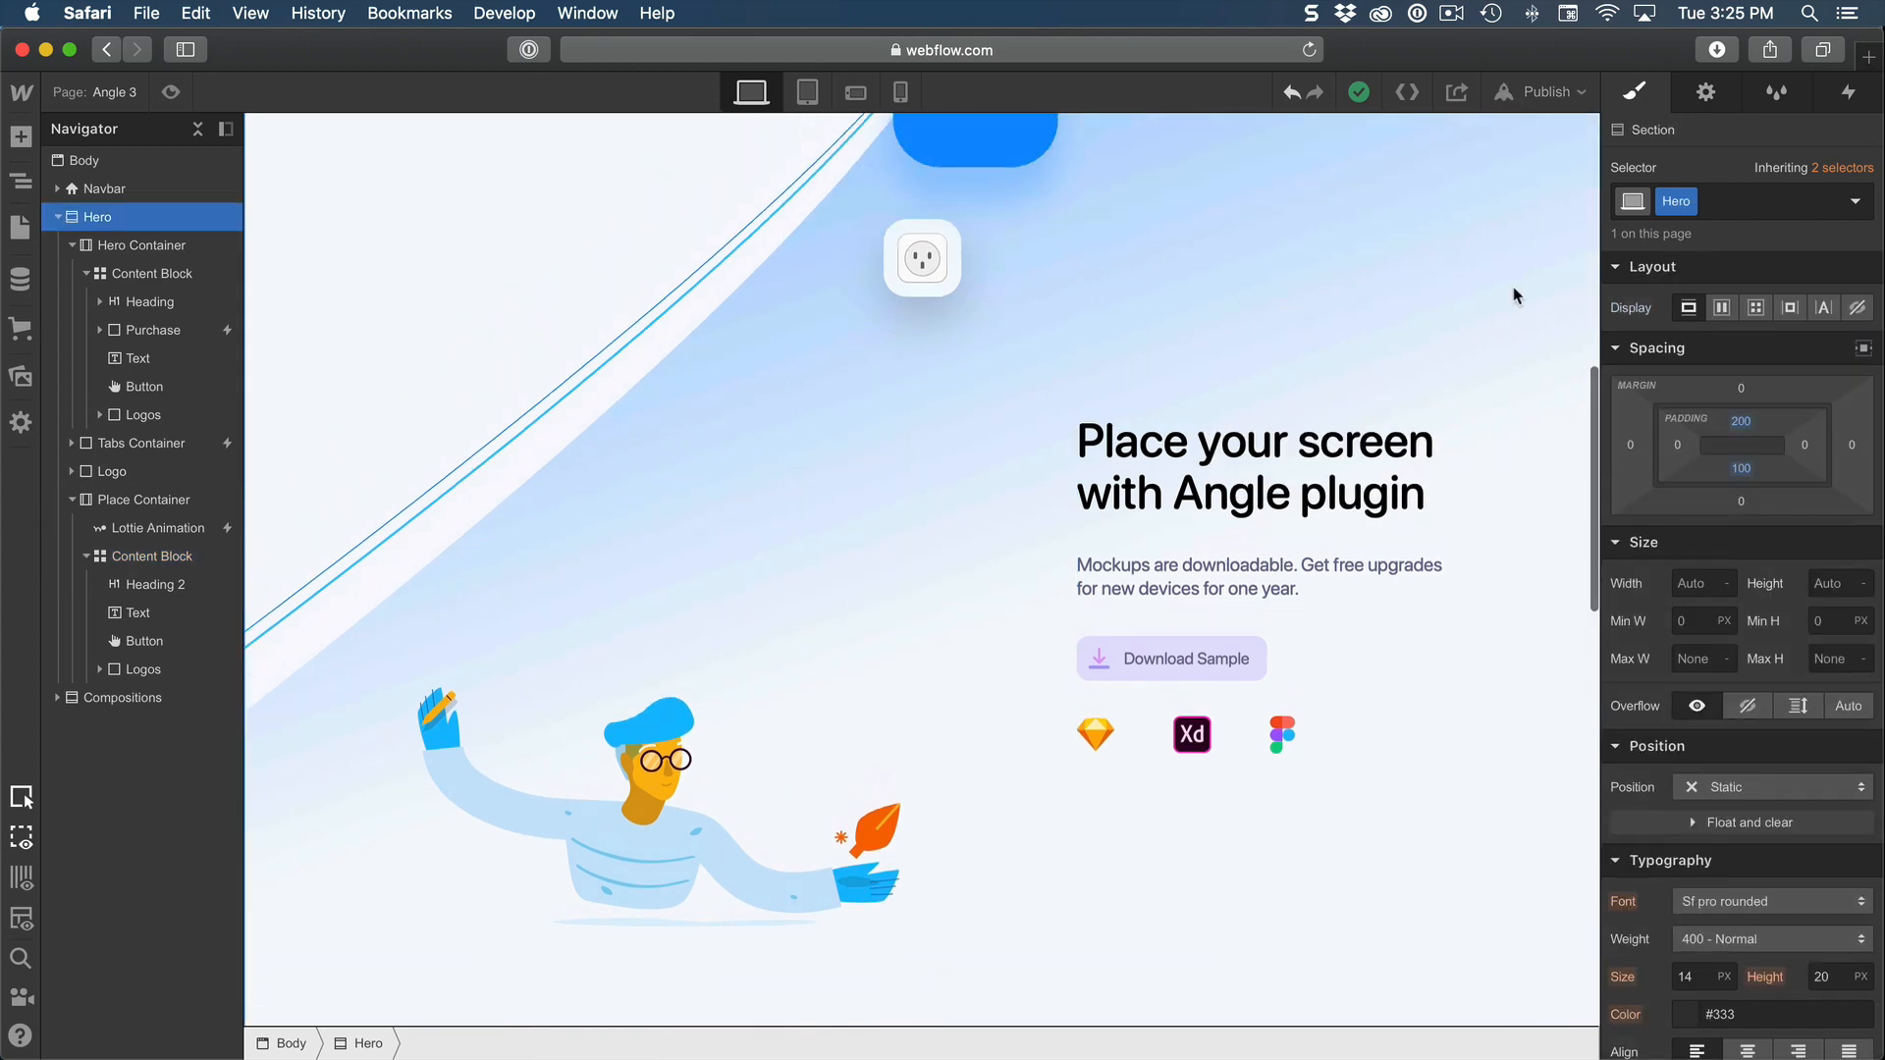
left_click(1536, 91)
left_click(1480, 179)
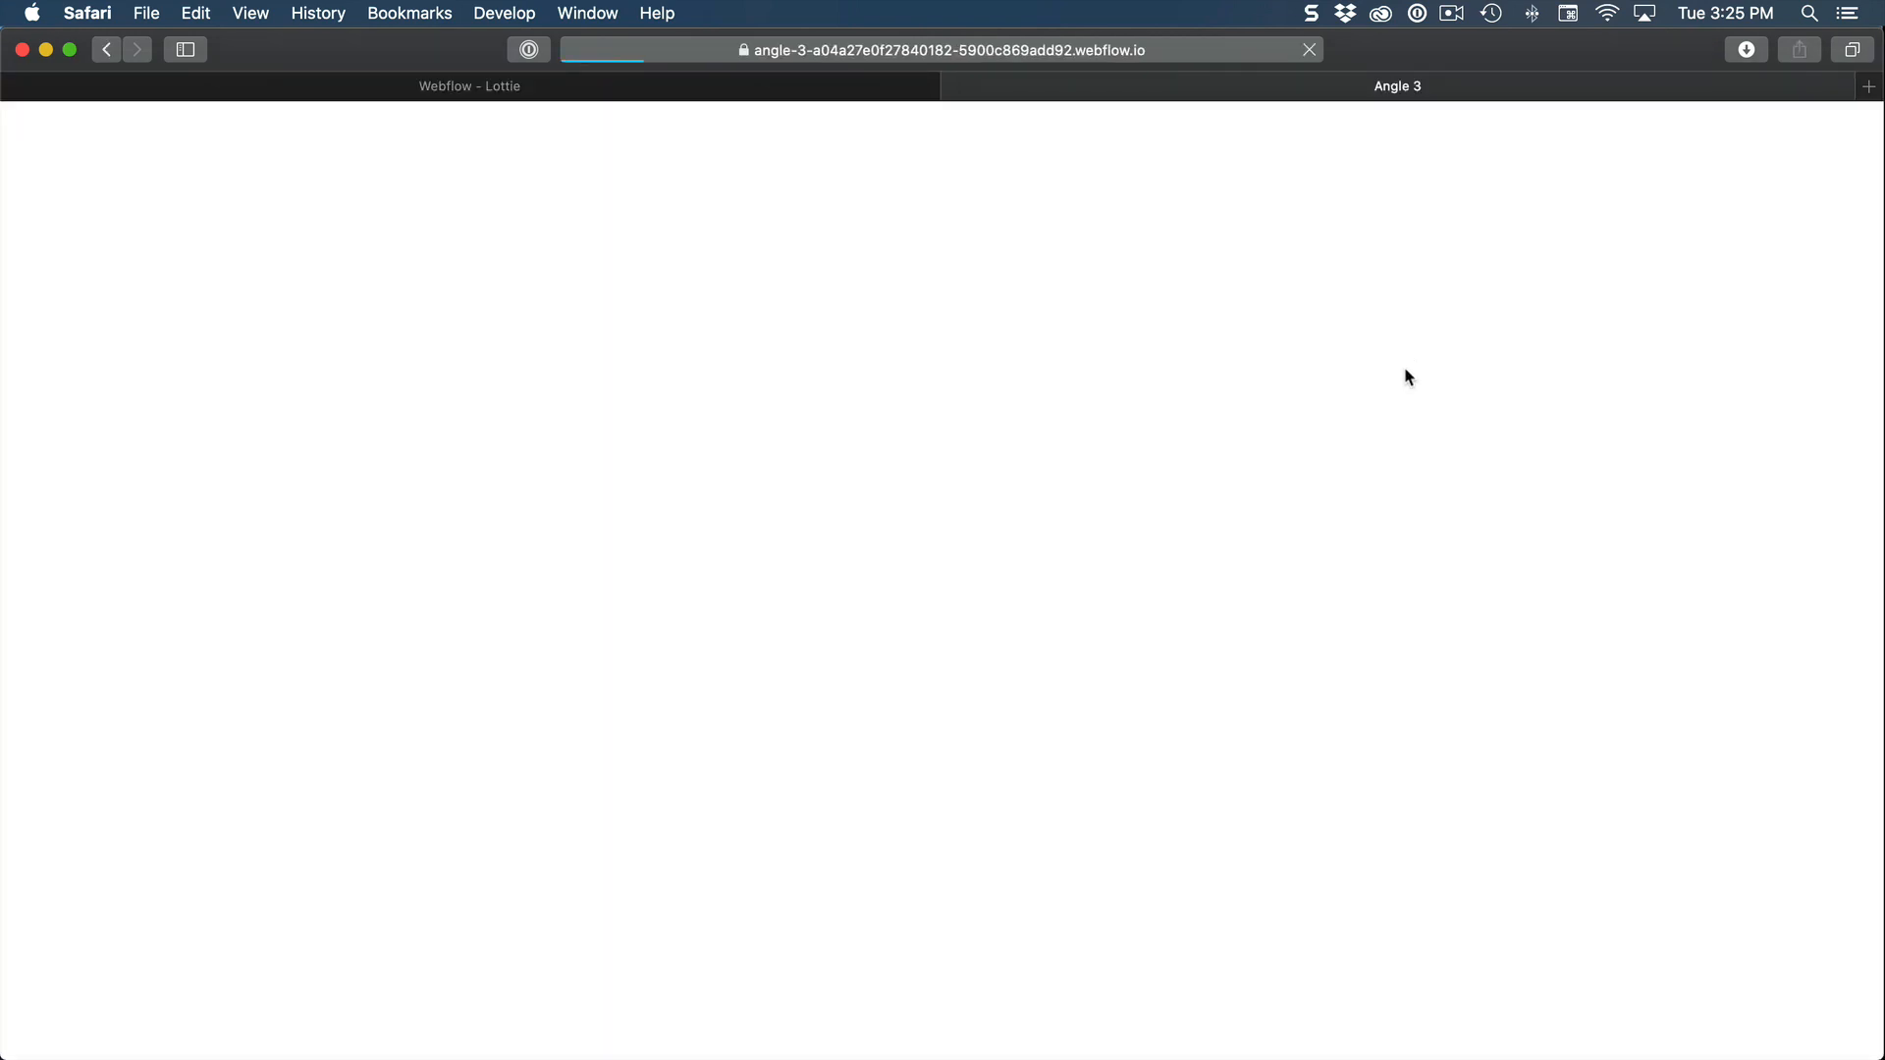
scroll(967, 361, "down", 10)
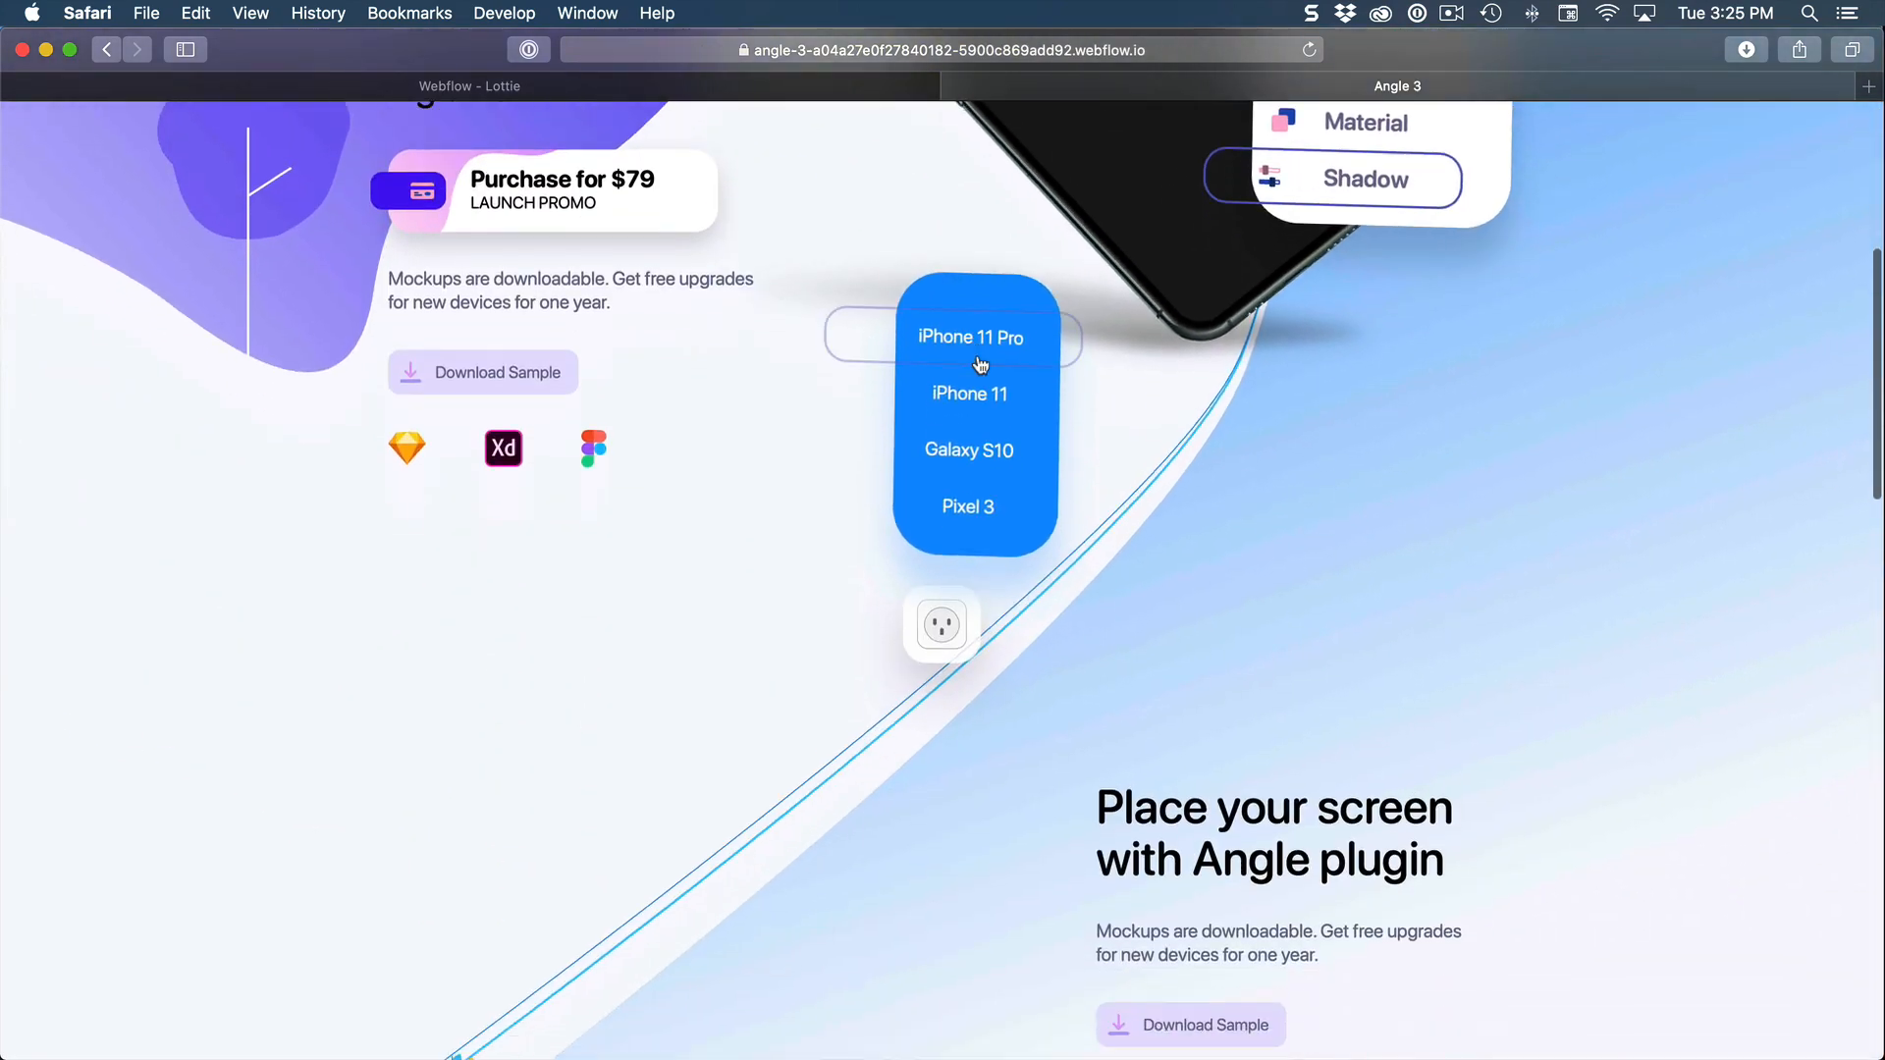
scroll(980, 365, "up", 4)
scroll(1569, 534, "down", 6)
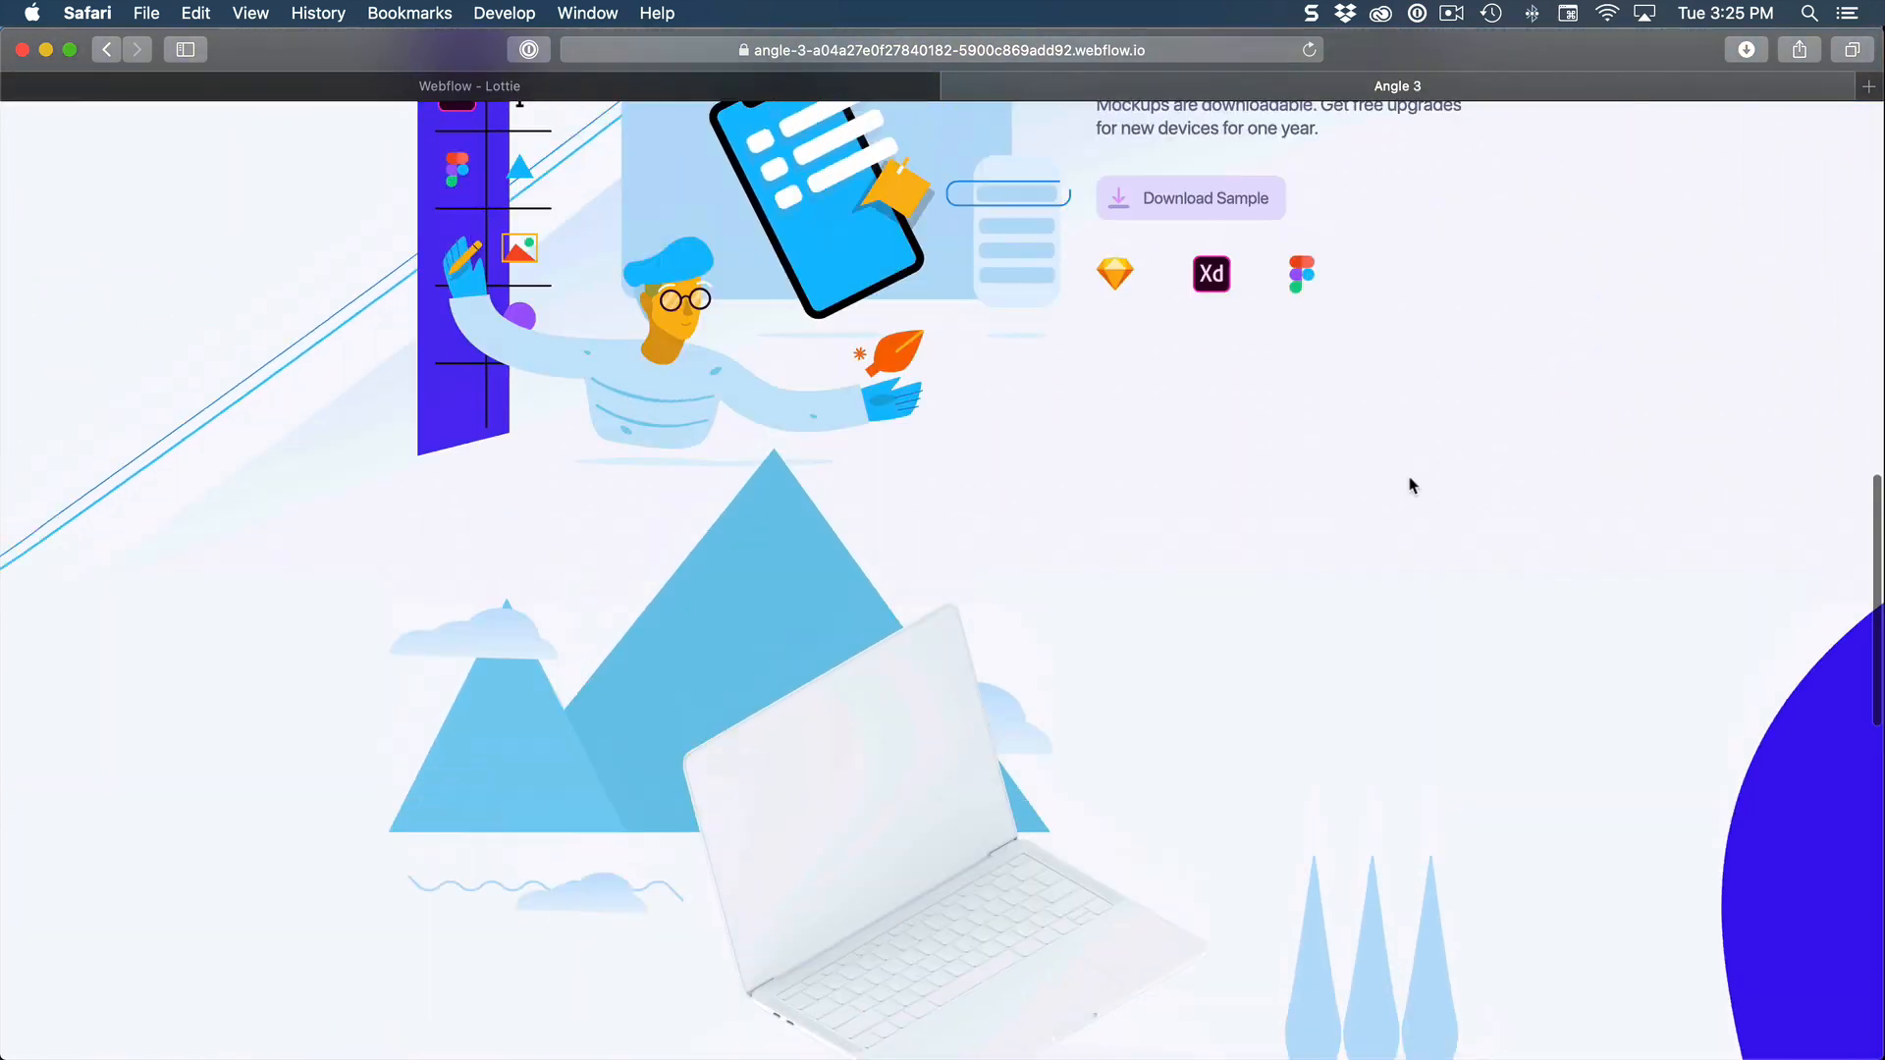
scroll(1410, 484, "up", 10)
scroll(1410, 485, "down", 10)
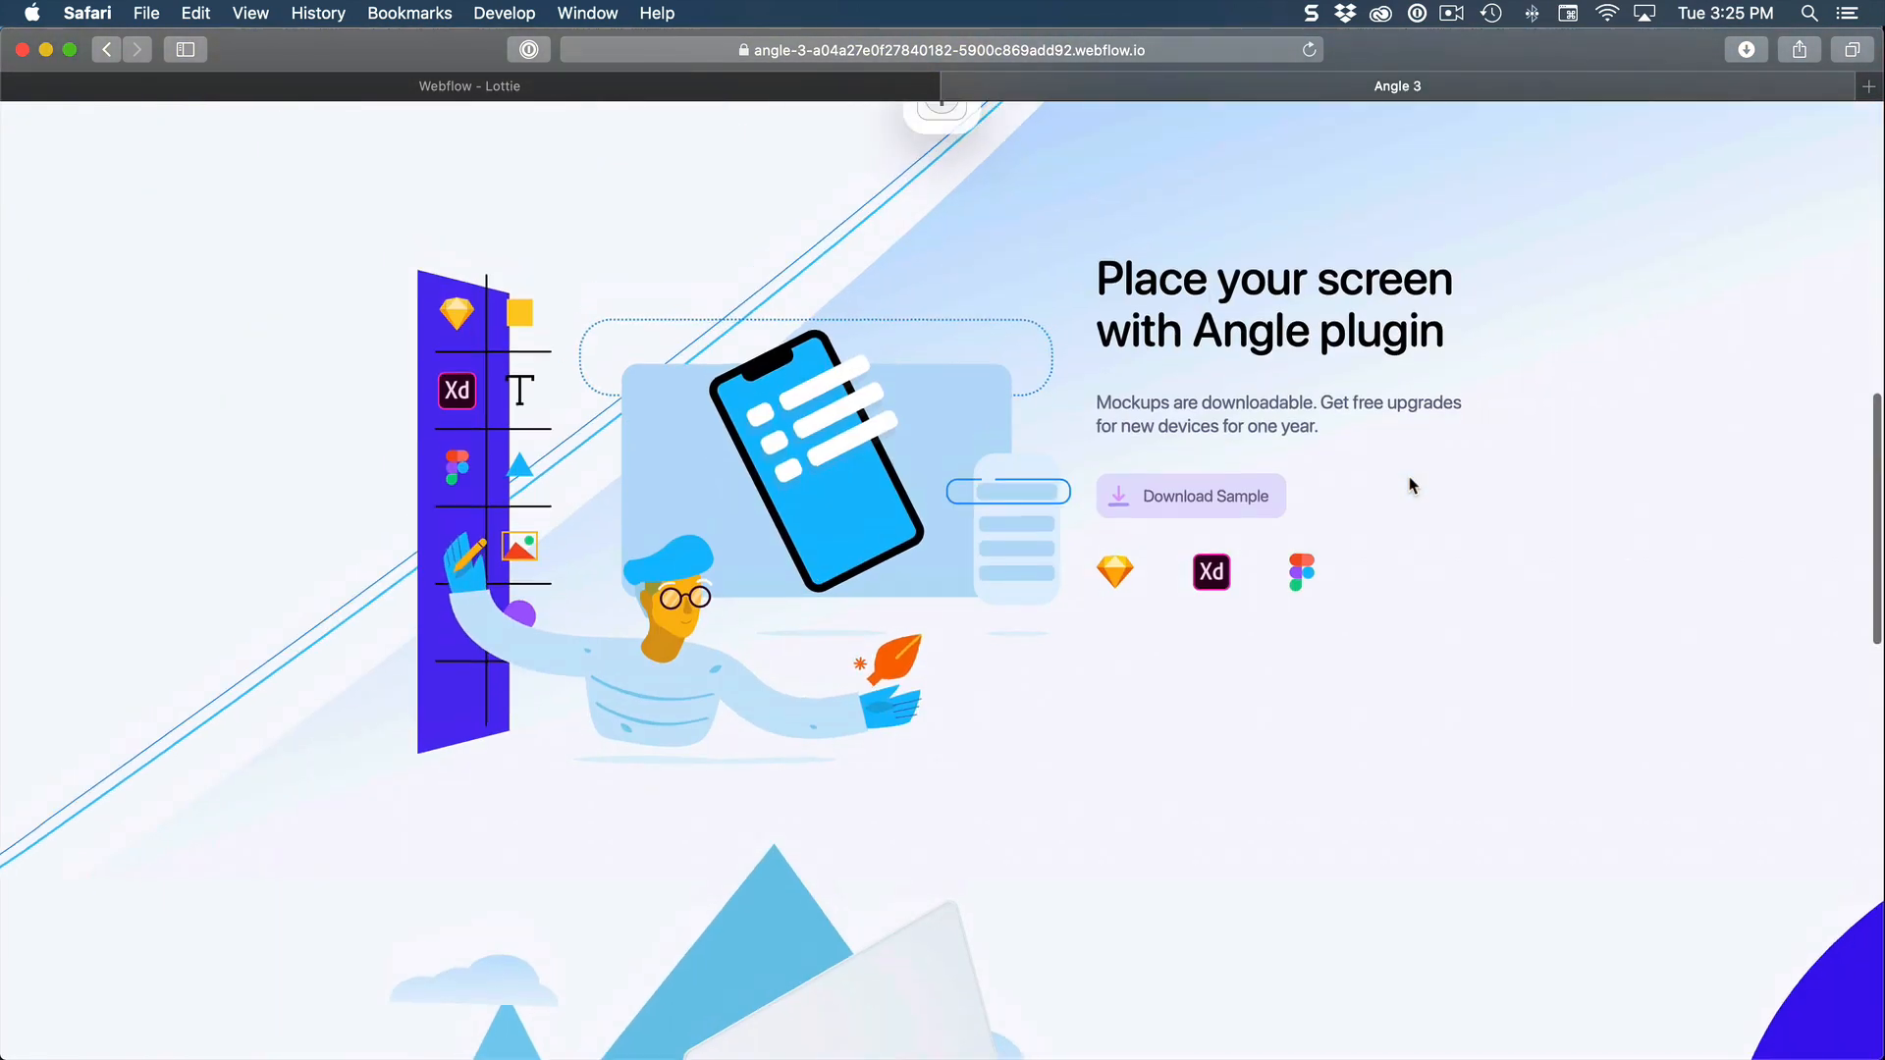
scroll(1410, 485, "up", 3)
scroll(1569, 731, "down", 1)
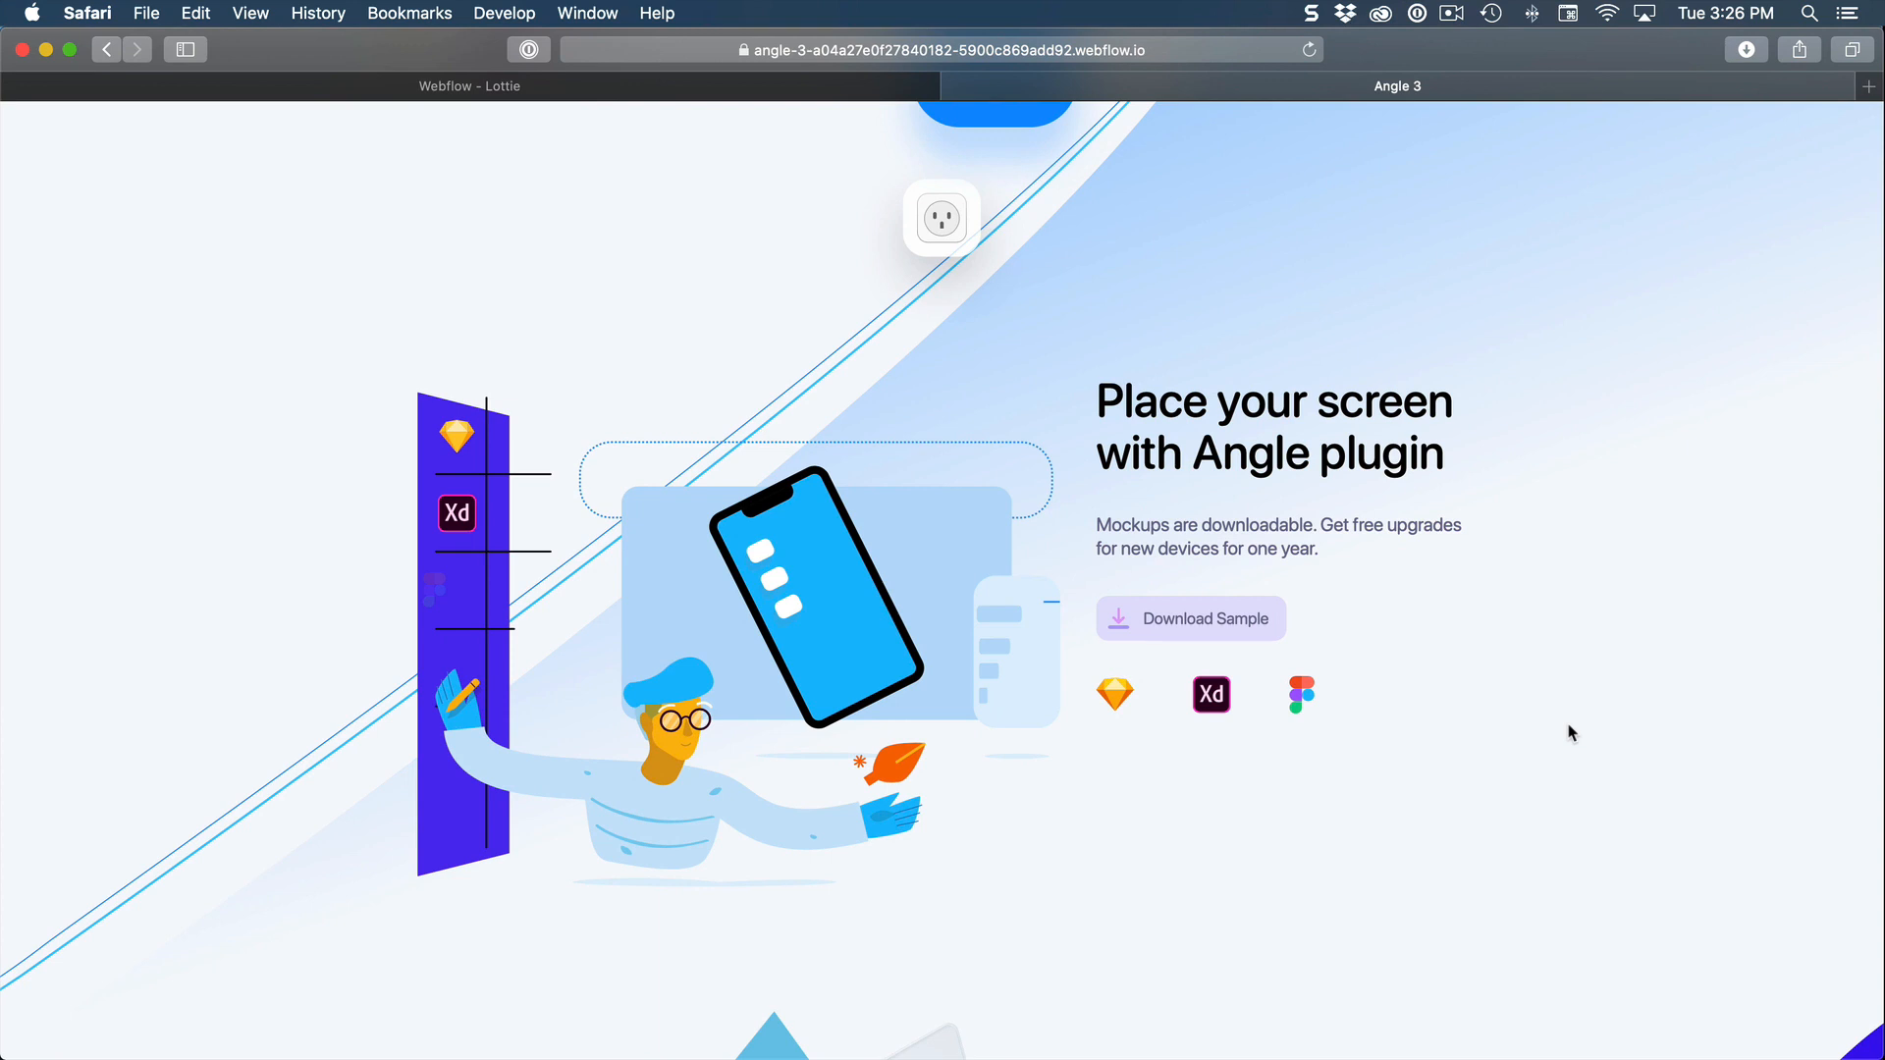